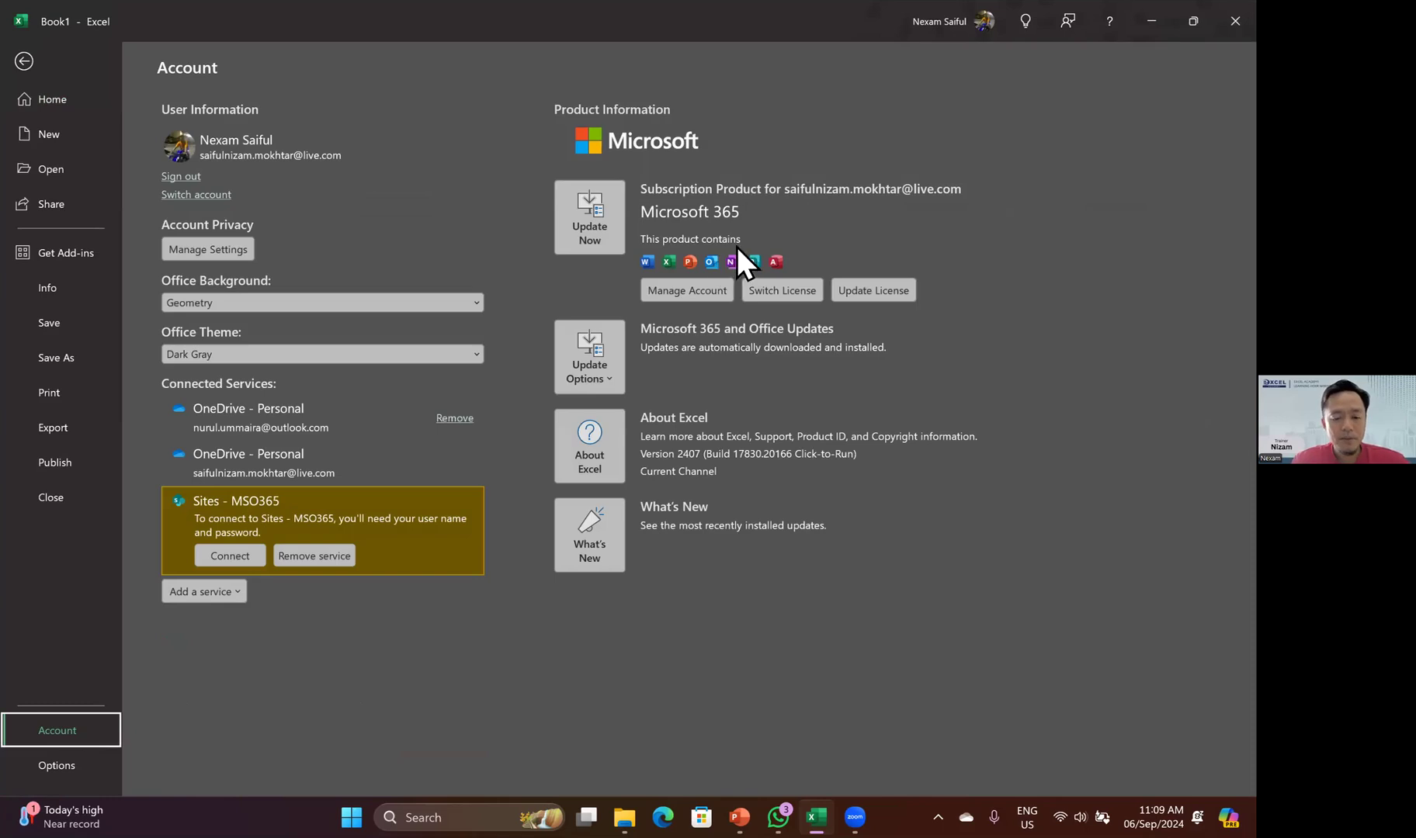
- Return from the Account page to the blank Sheet1
key(ctrl+2)
mouse_move(770, 166)
mouse_down()
mouse_move(601, 180)
mouse_move(823, 189)
mouse_up()
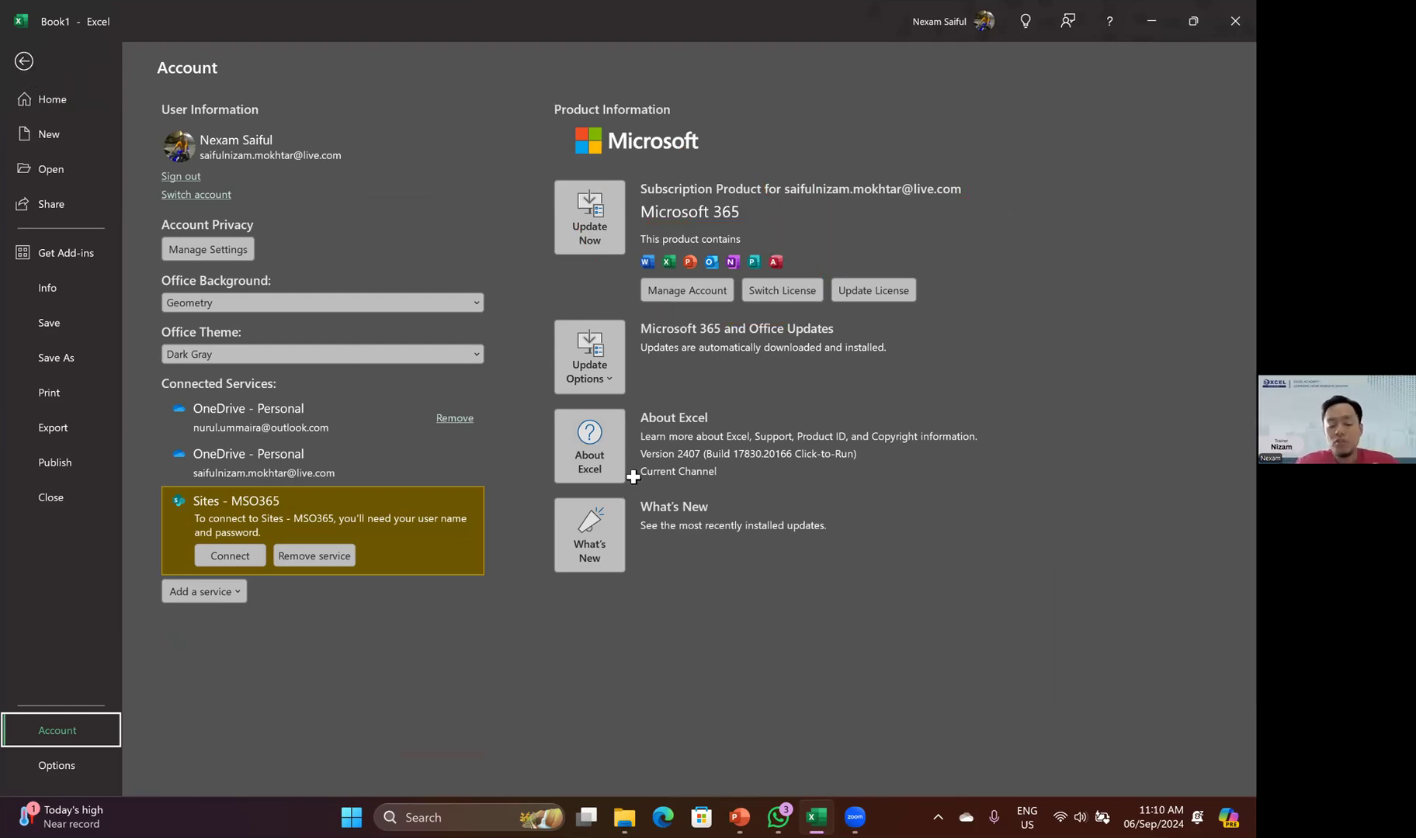
key(Escape)
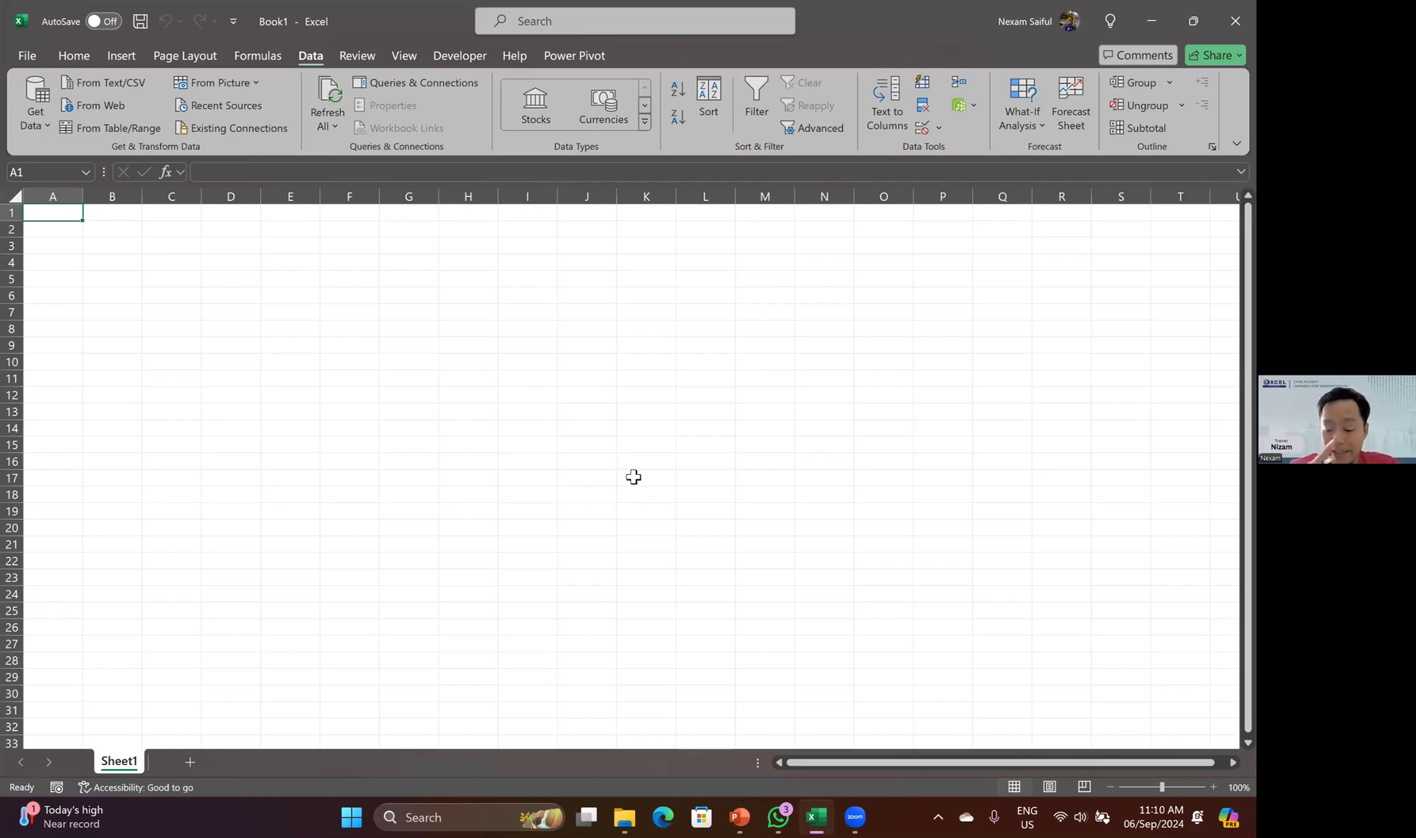
- Check in cell B3 whether the TOCOL and TOROW functions are available, without keeping a formula
key(Down)
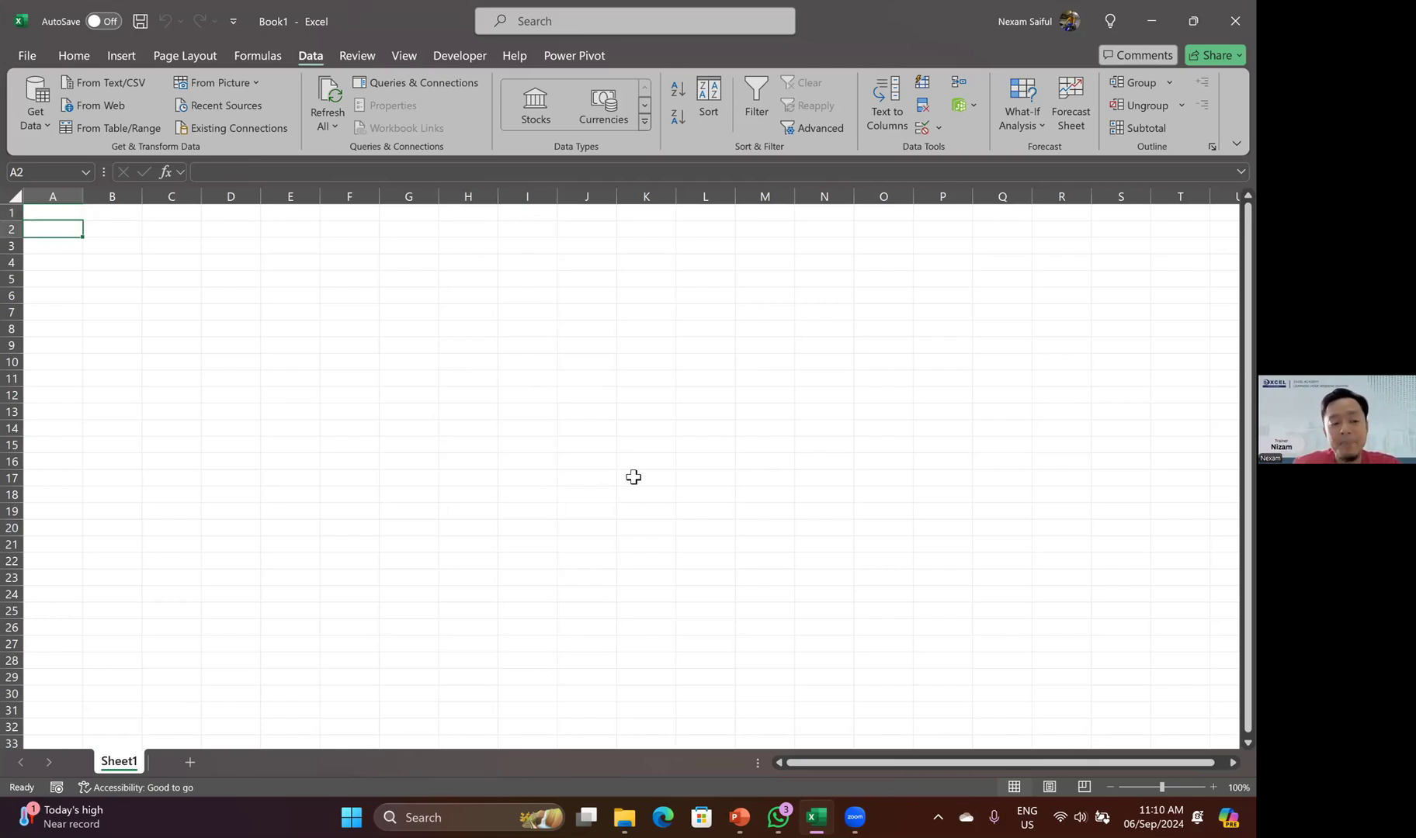
key(Down)
key(Right)
text(=tocol)
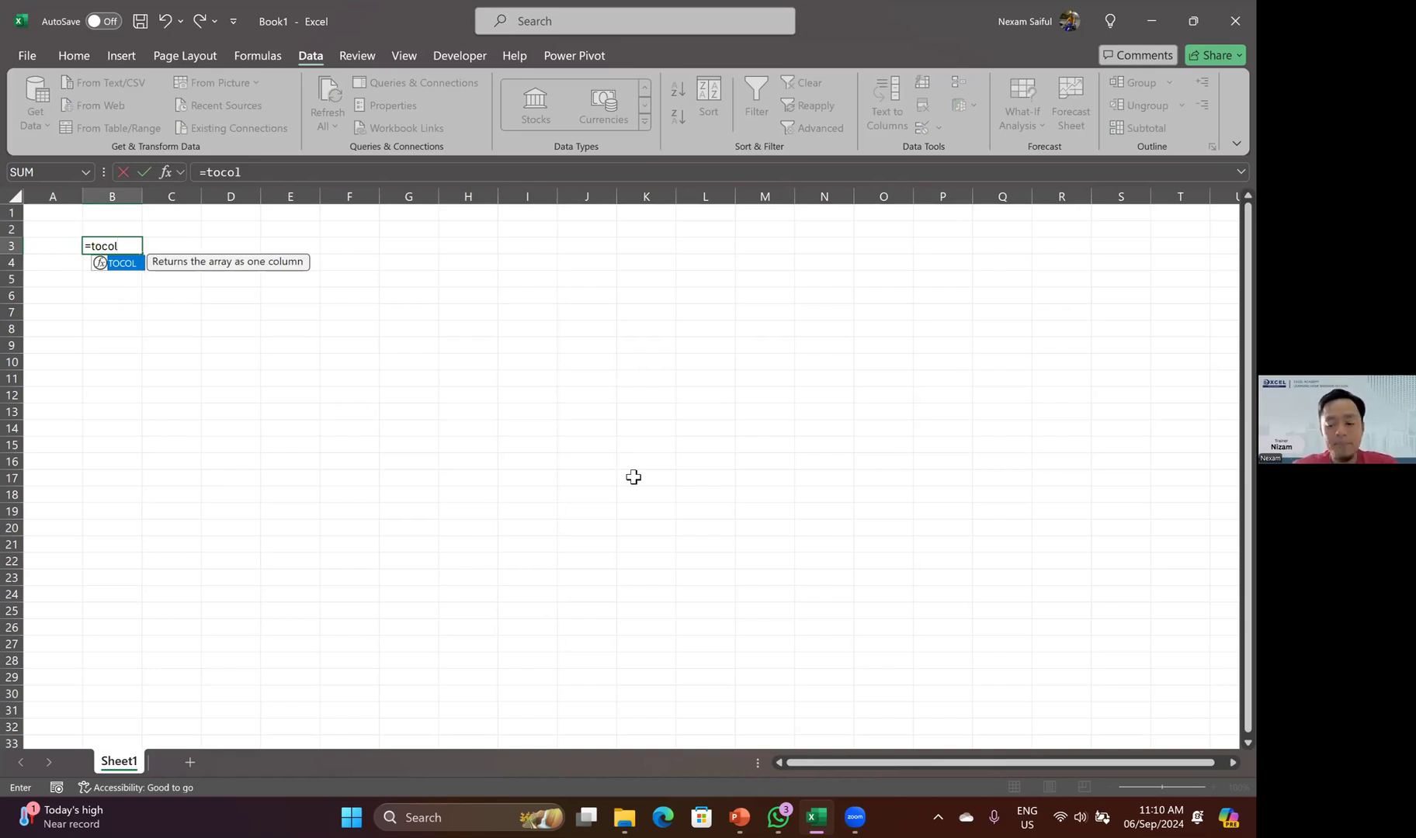
key(Escape)
text(=torow)
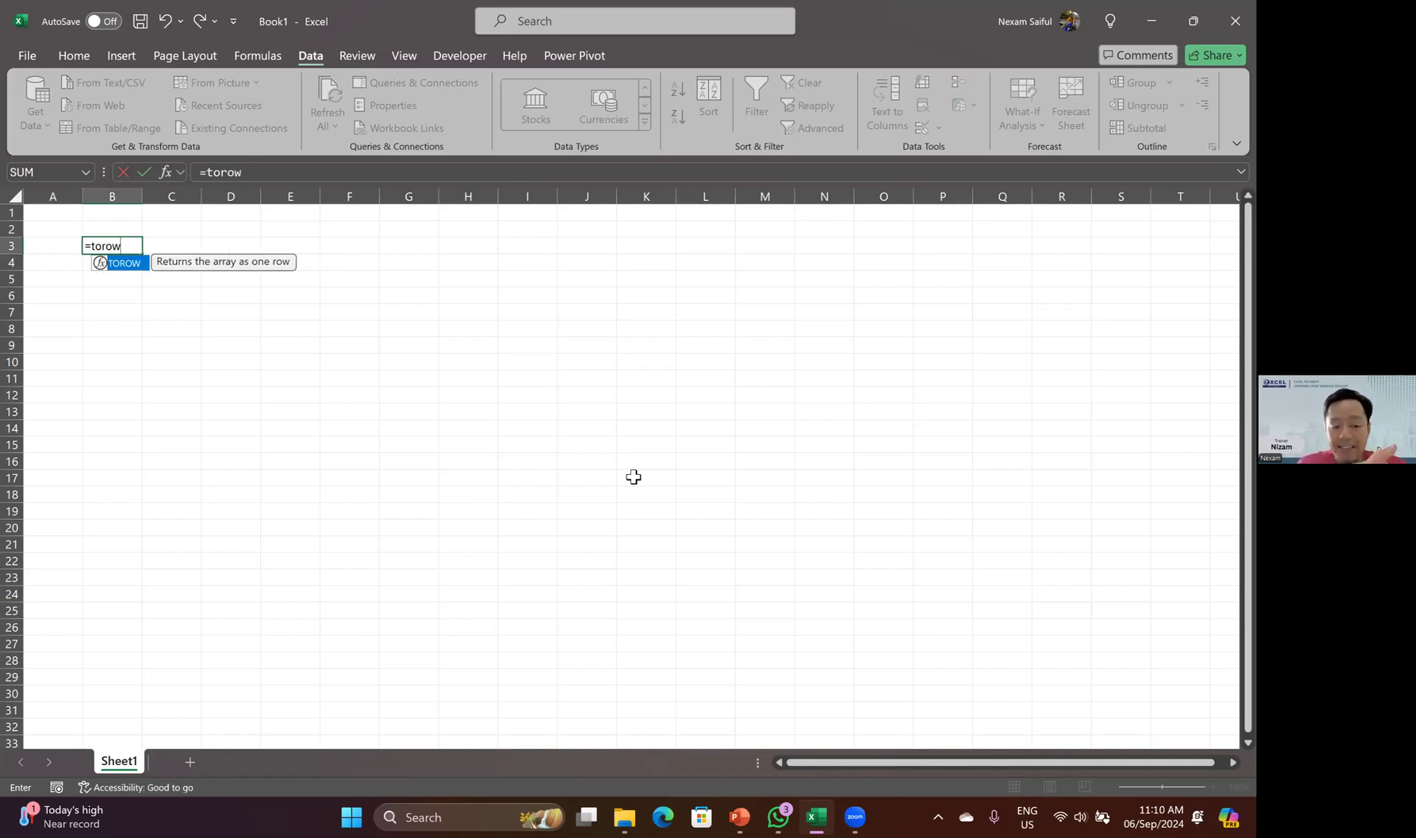
key(Escape)
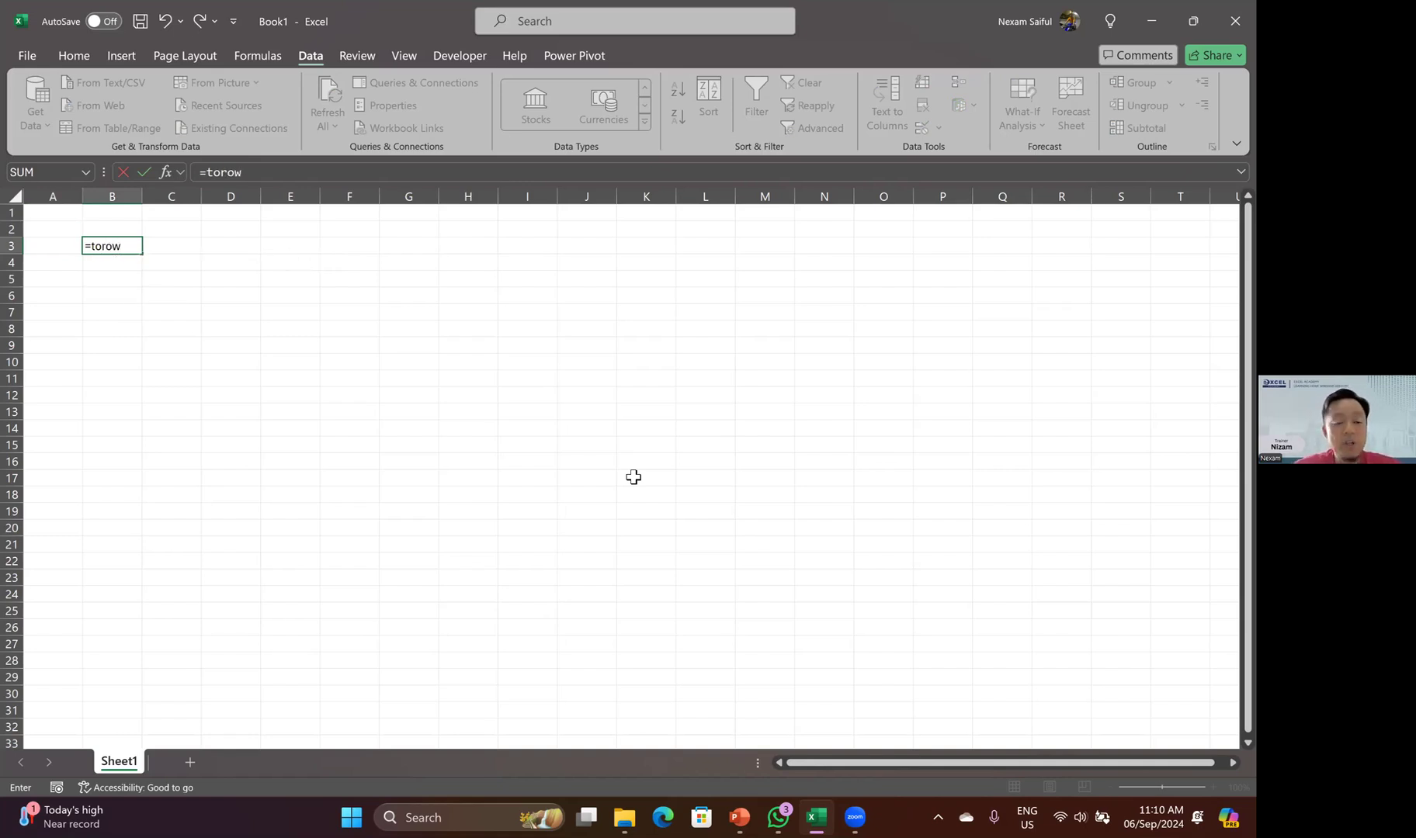
key(Escape)
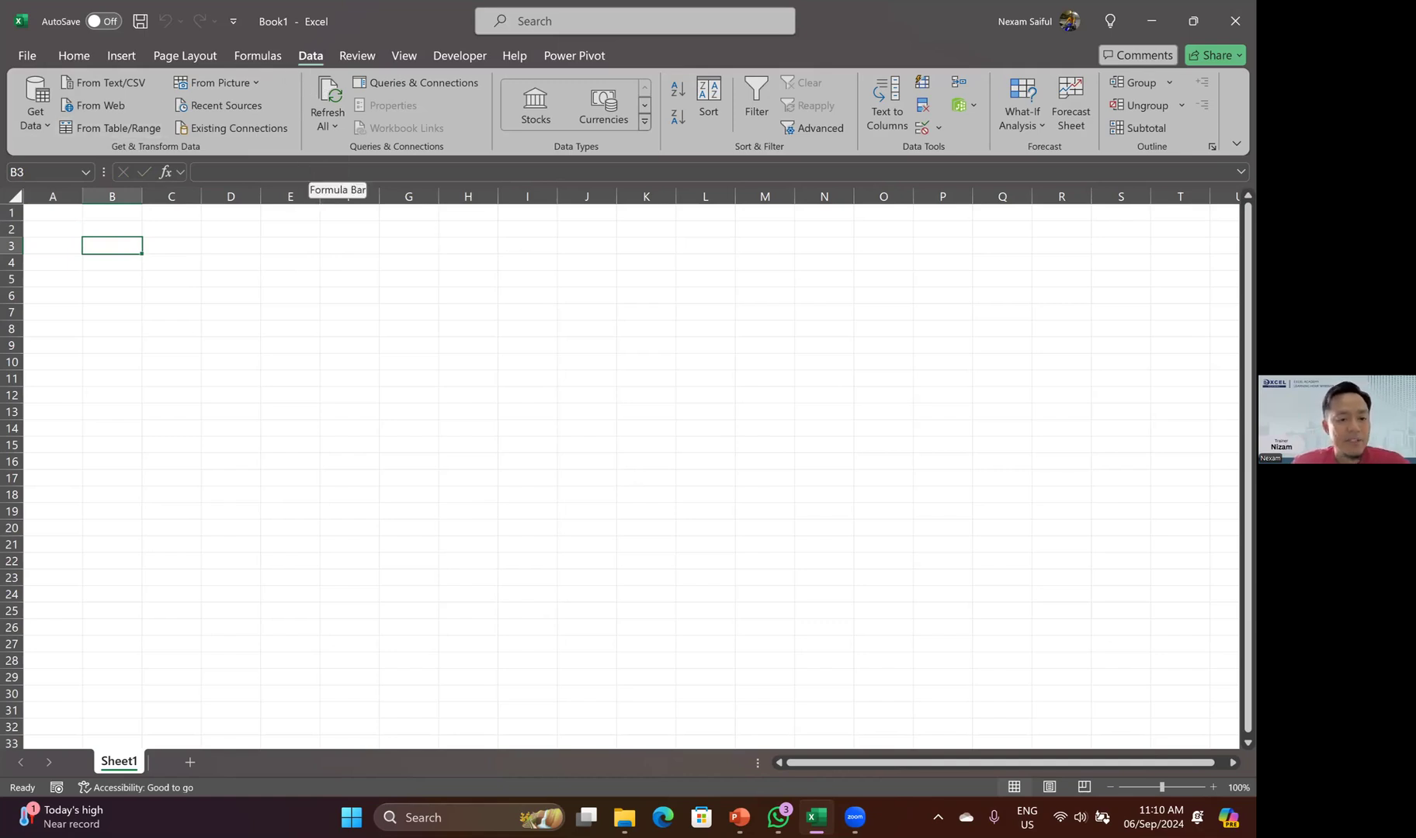
mouse_move(9, 70)
mouse_down()
mouse_move(233, 147)
mouse_move(321, 152)
mouse_up()
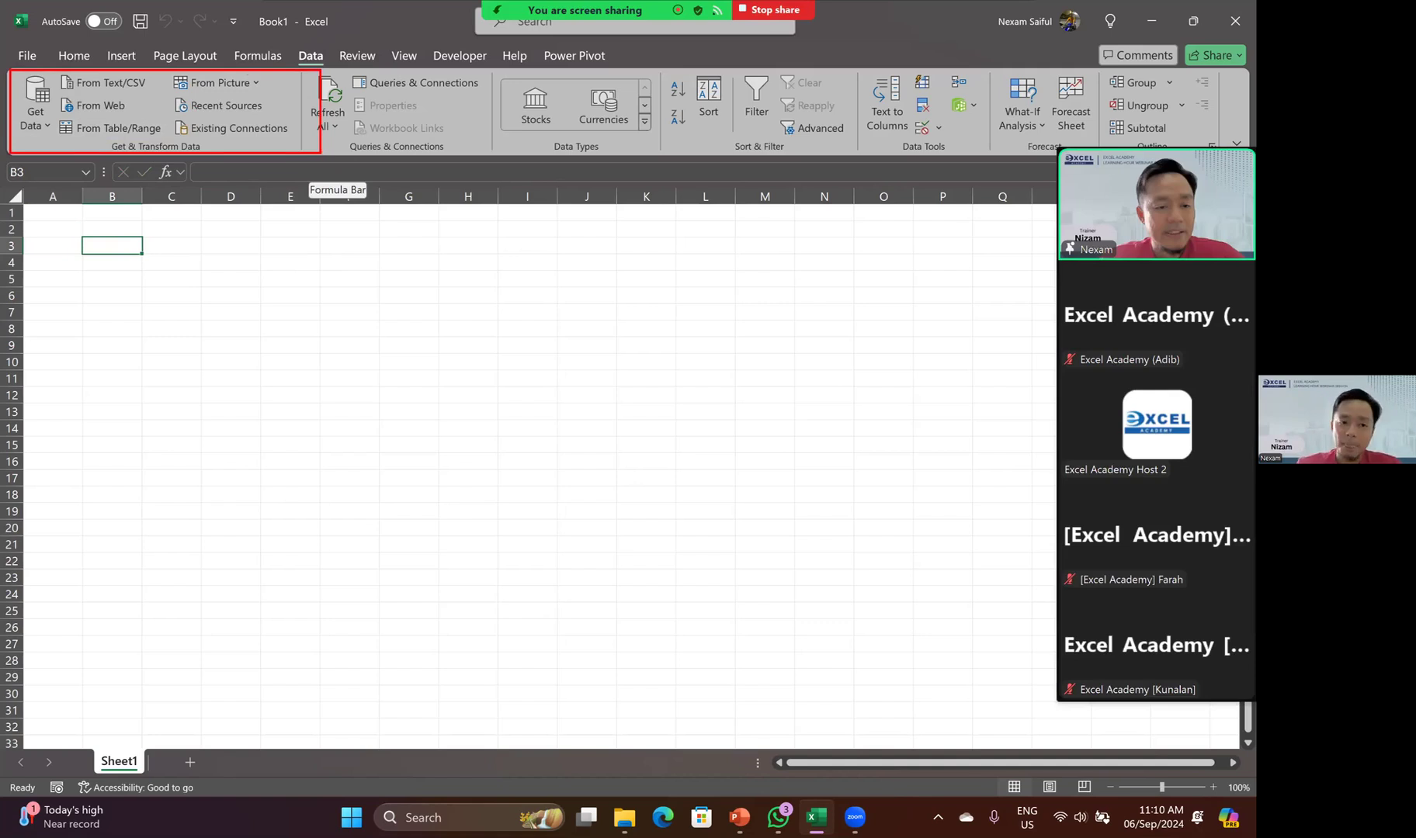
drag(137, 85, 175, 71)
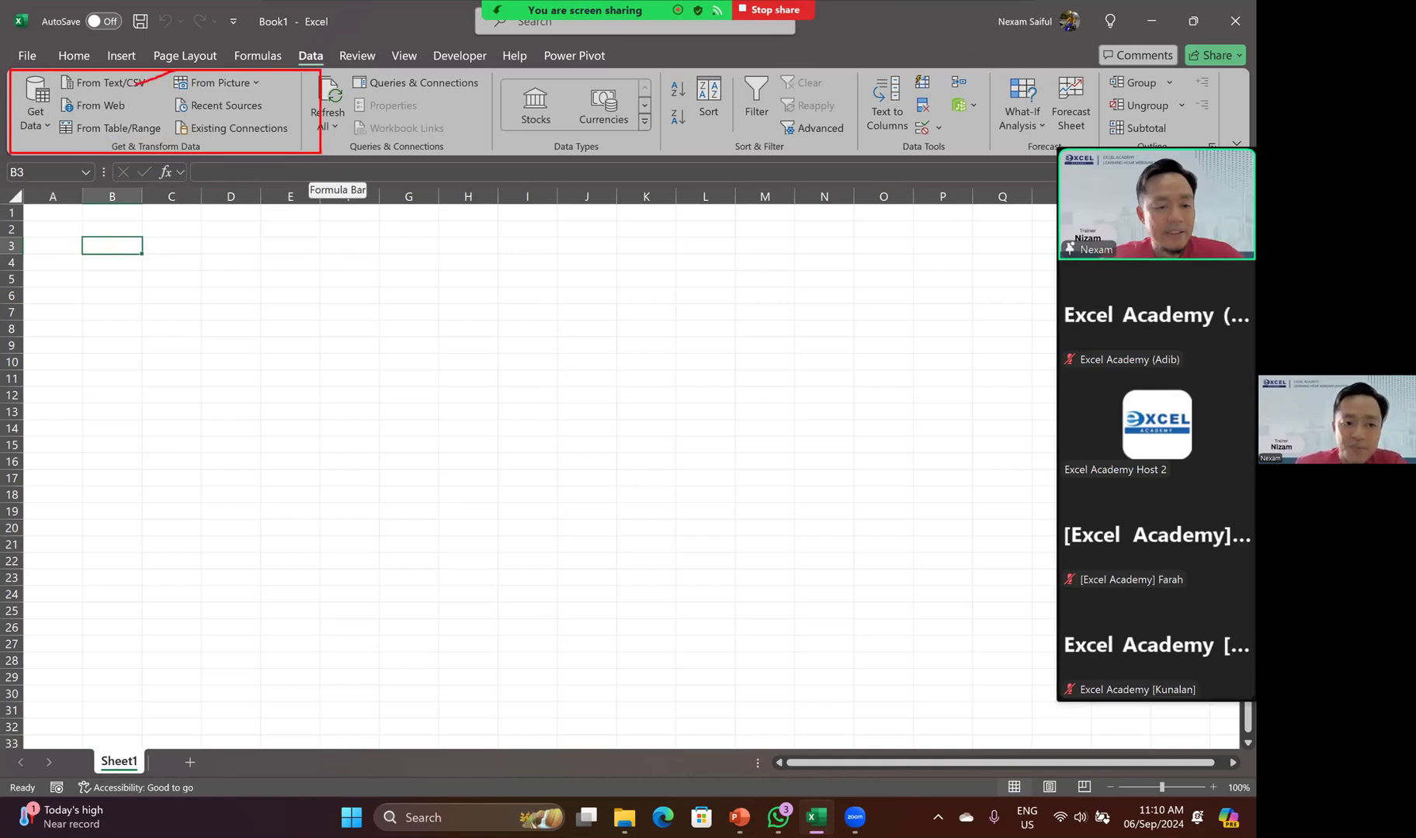
mouse_move(127, 114)
mouse_down()
mouse_move(164, 98)
mouse_move(141, 122)
mouse_up()
drag(263, 87, 314, 68)
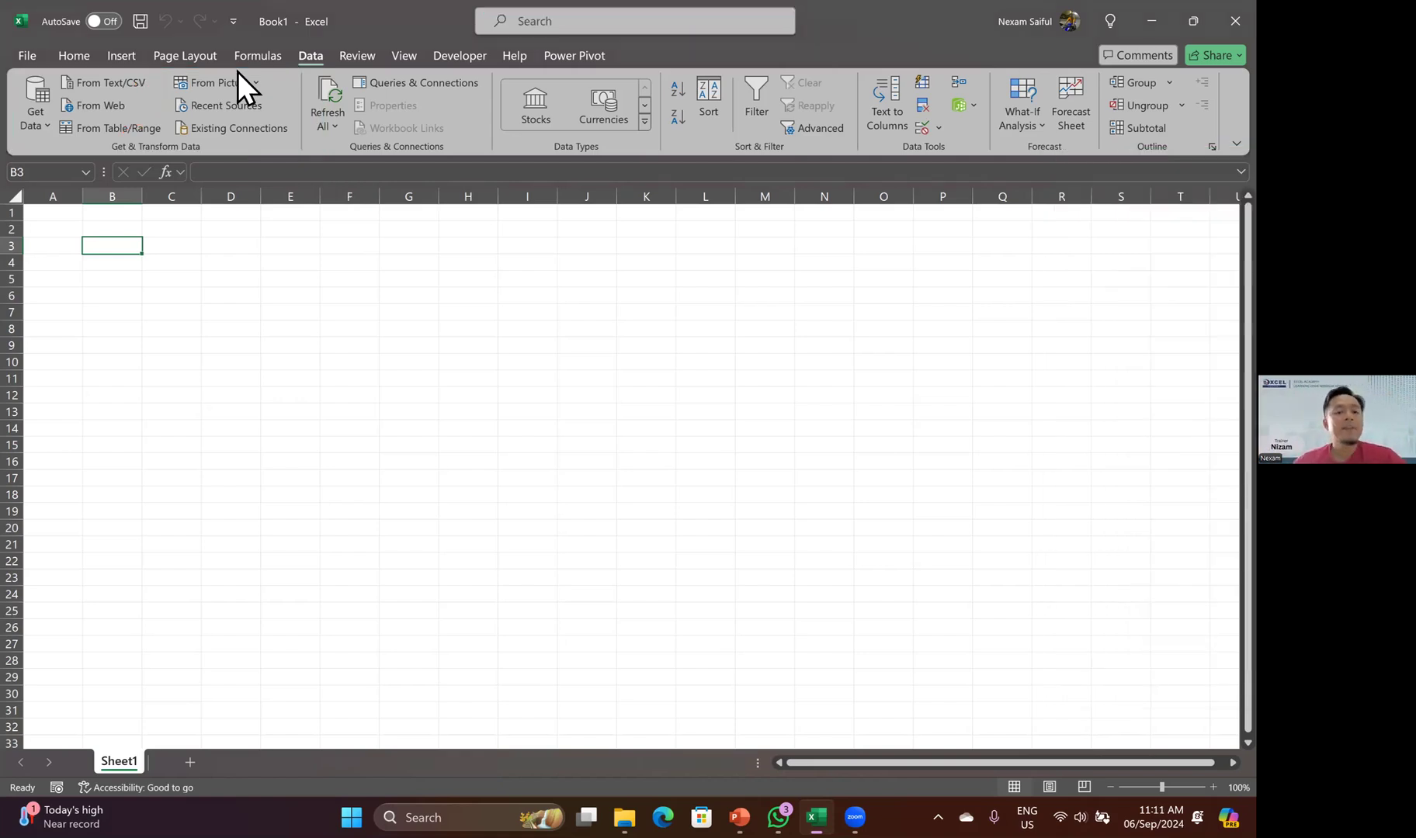
click(353, 327)
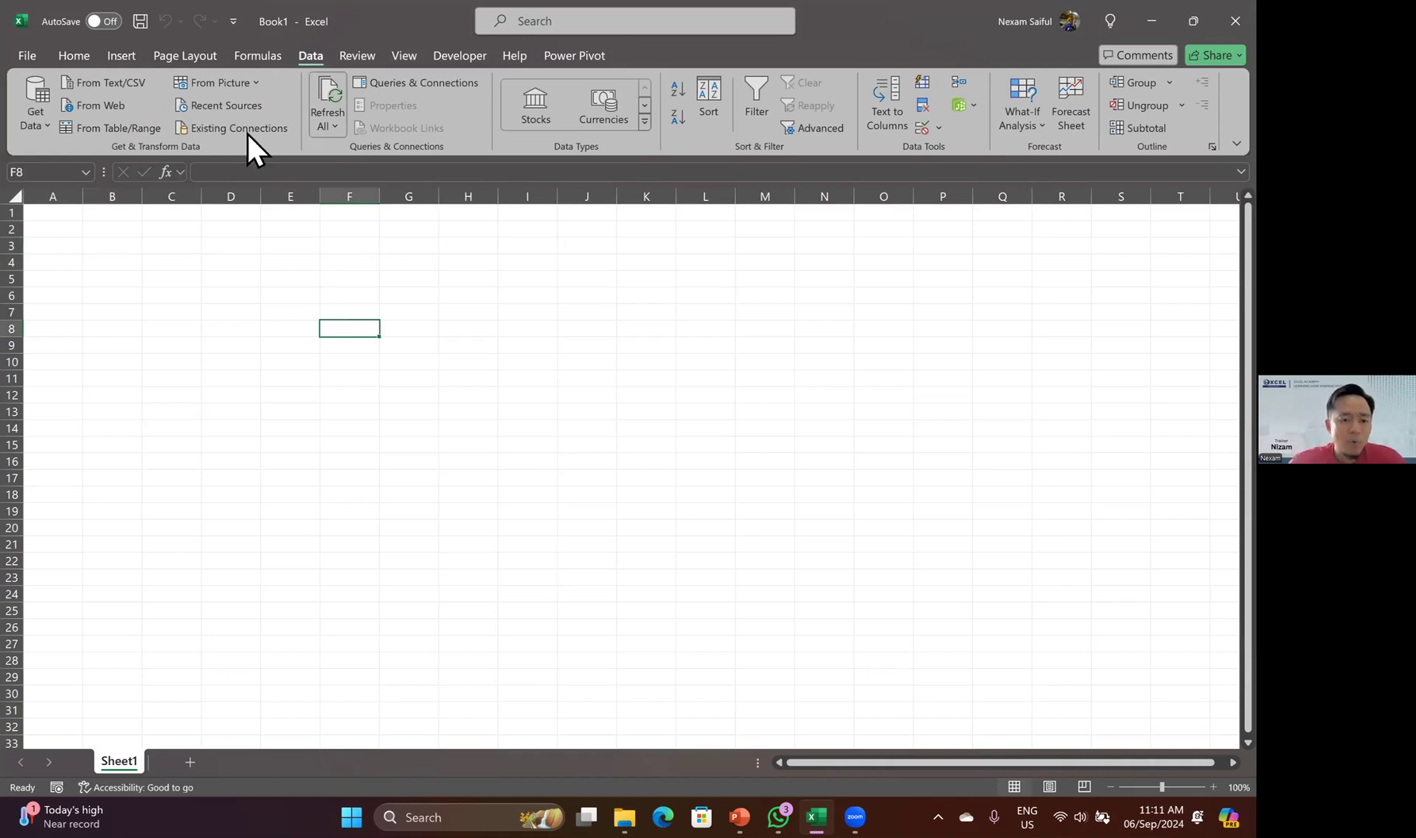
- Review the Get Data source categories: File, Database, Azure, Power Platform and Other Sources
click(39, 127)
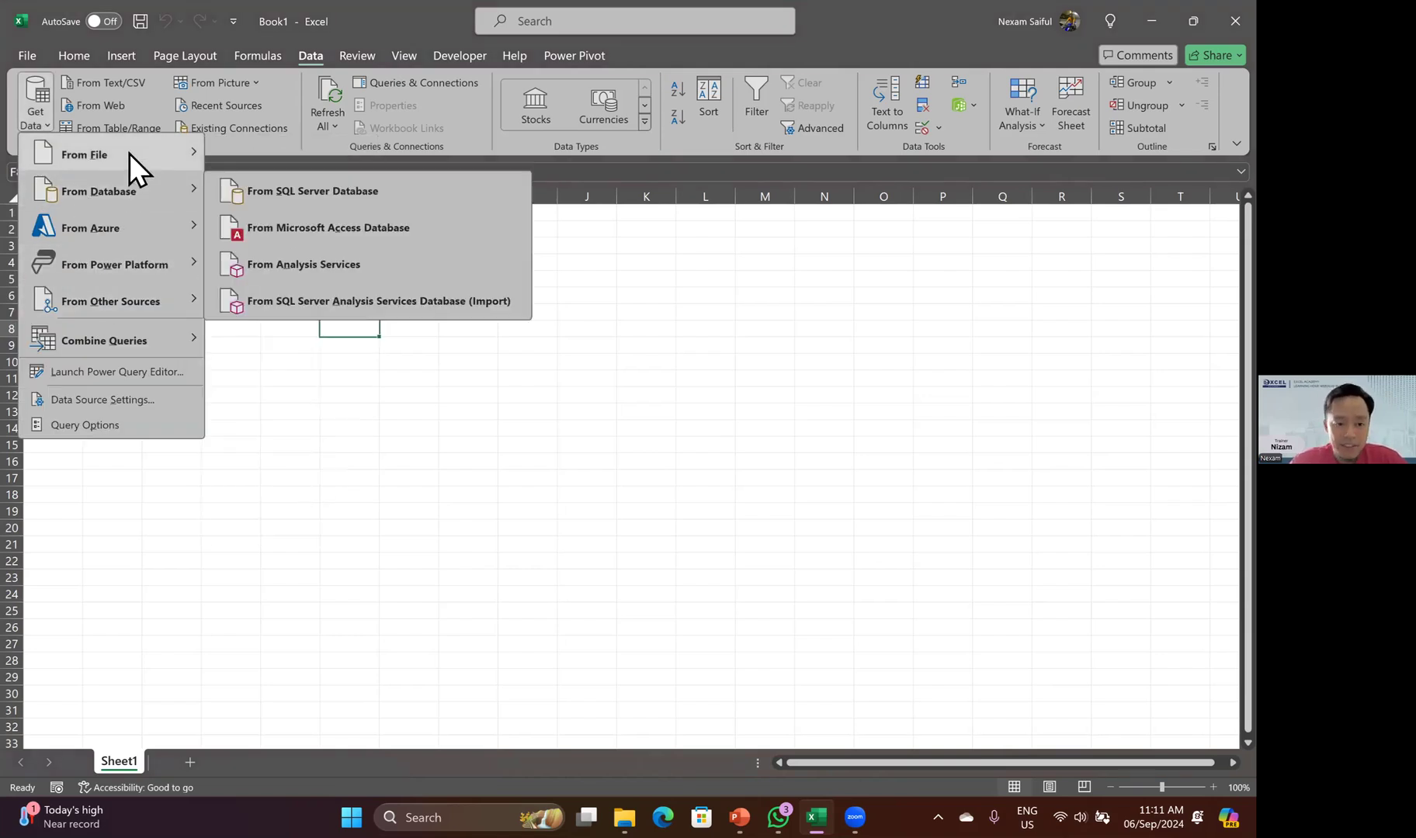
mouse_move(125, 153)
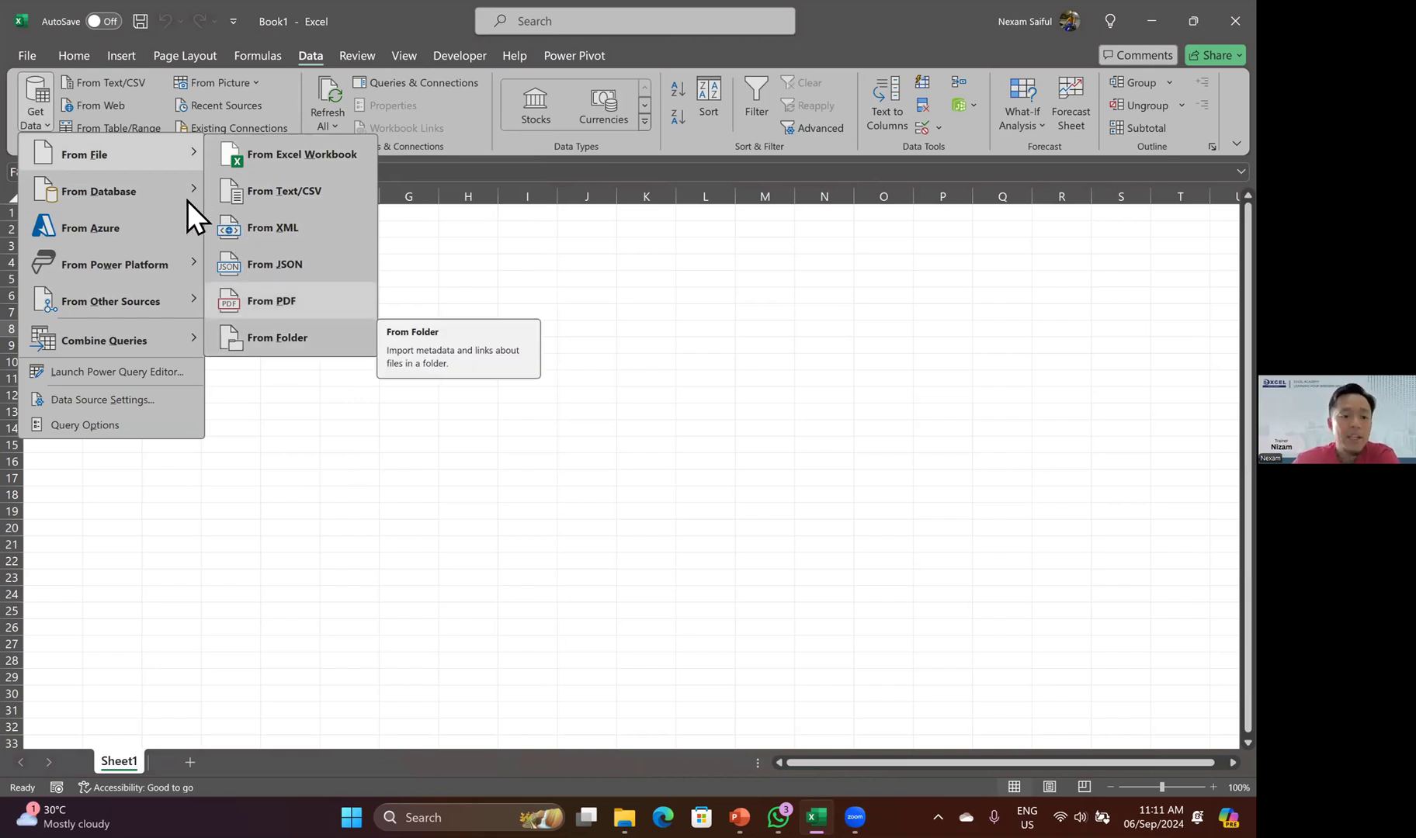
mouse_move(180, 197)
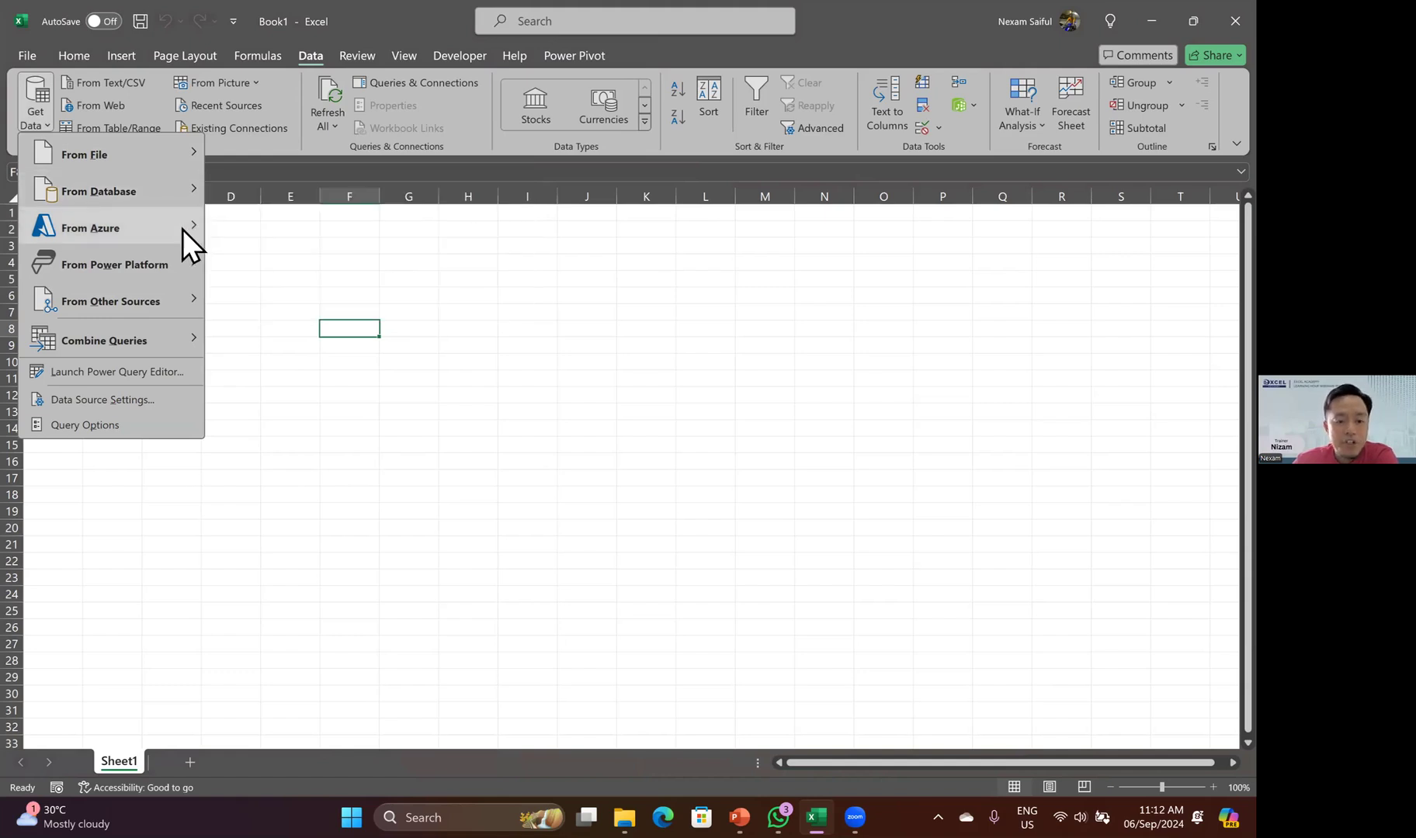
mouse_move(177, 258)
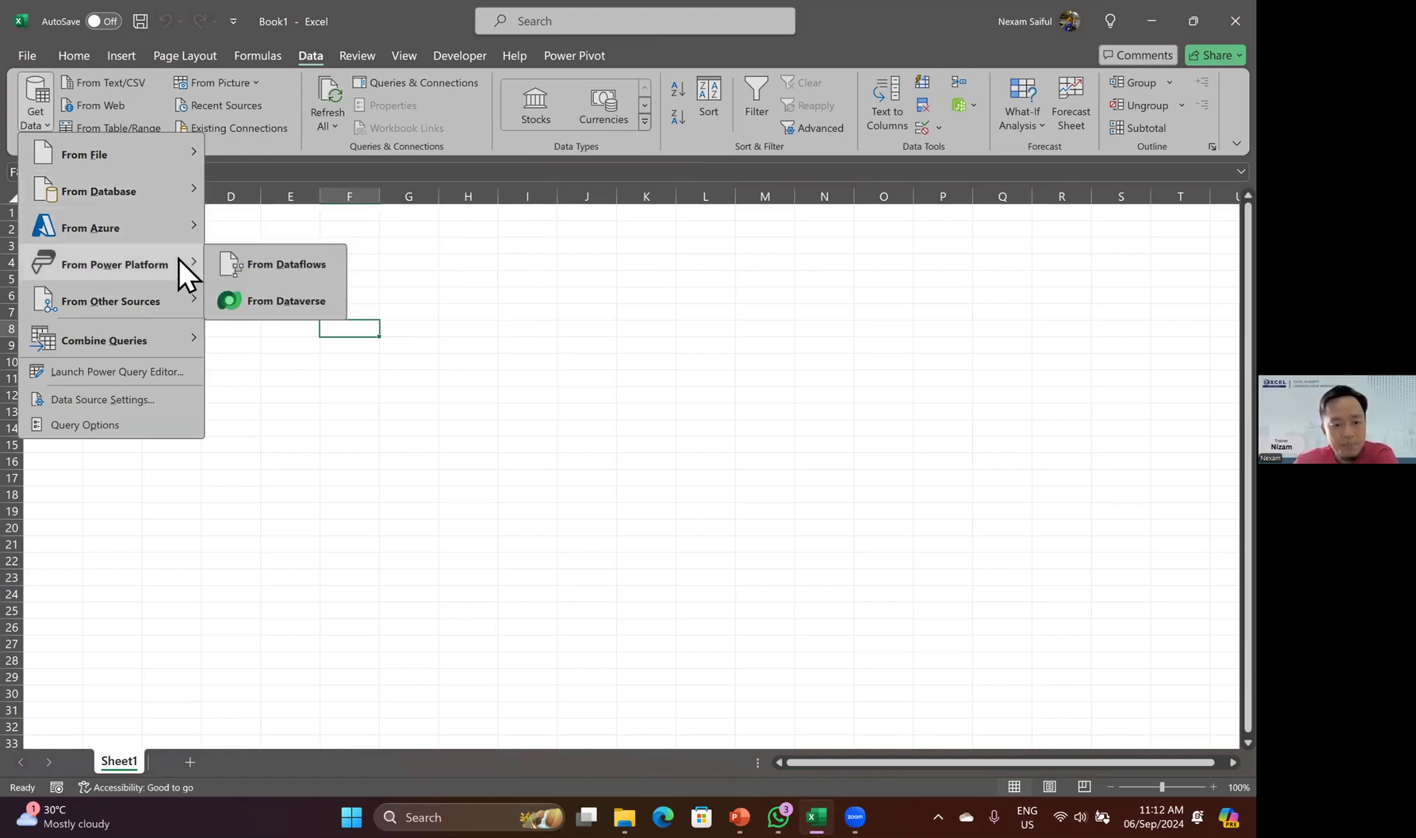
mouse_move(171, 294)
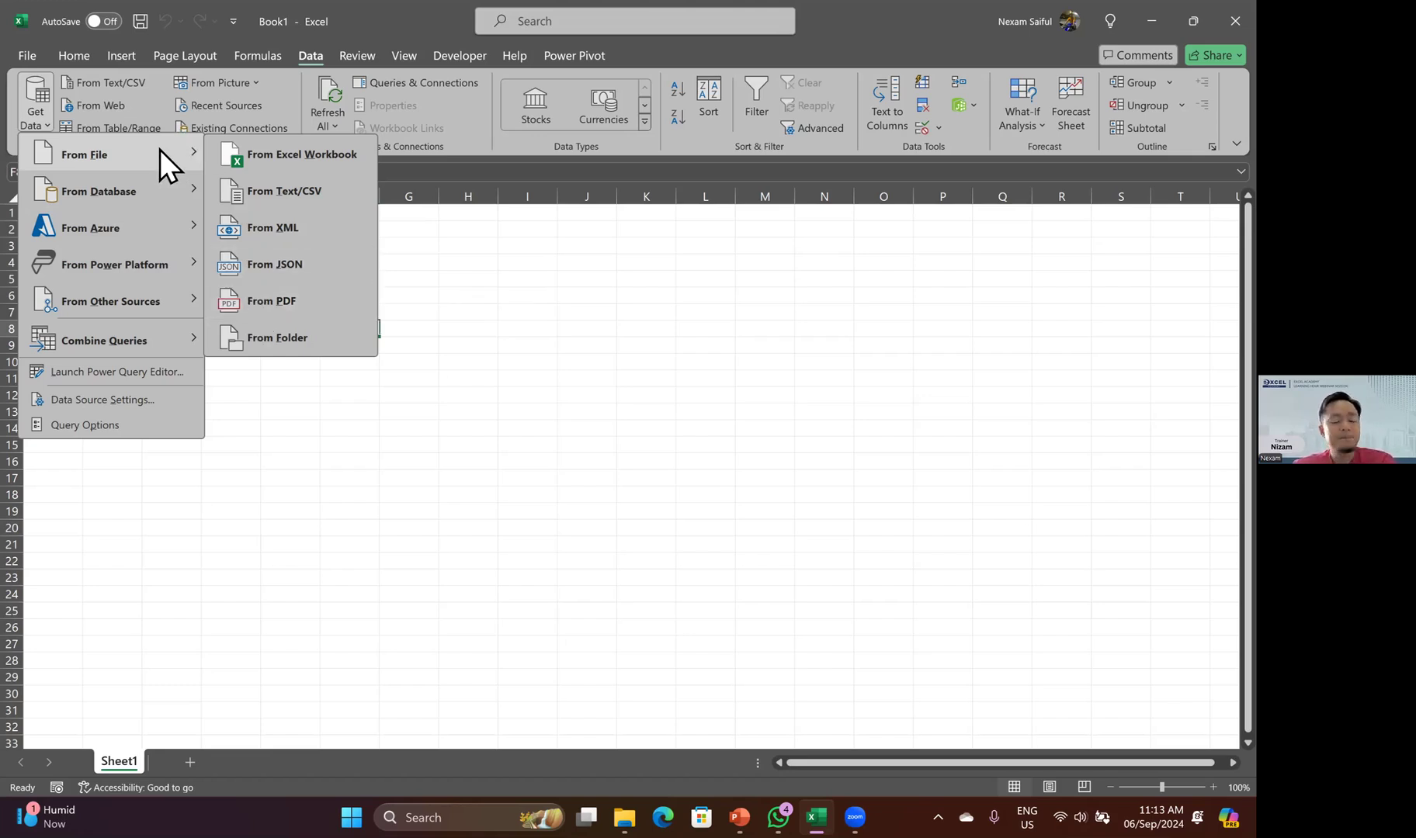
click(432, 466)
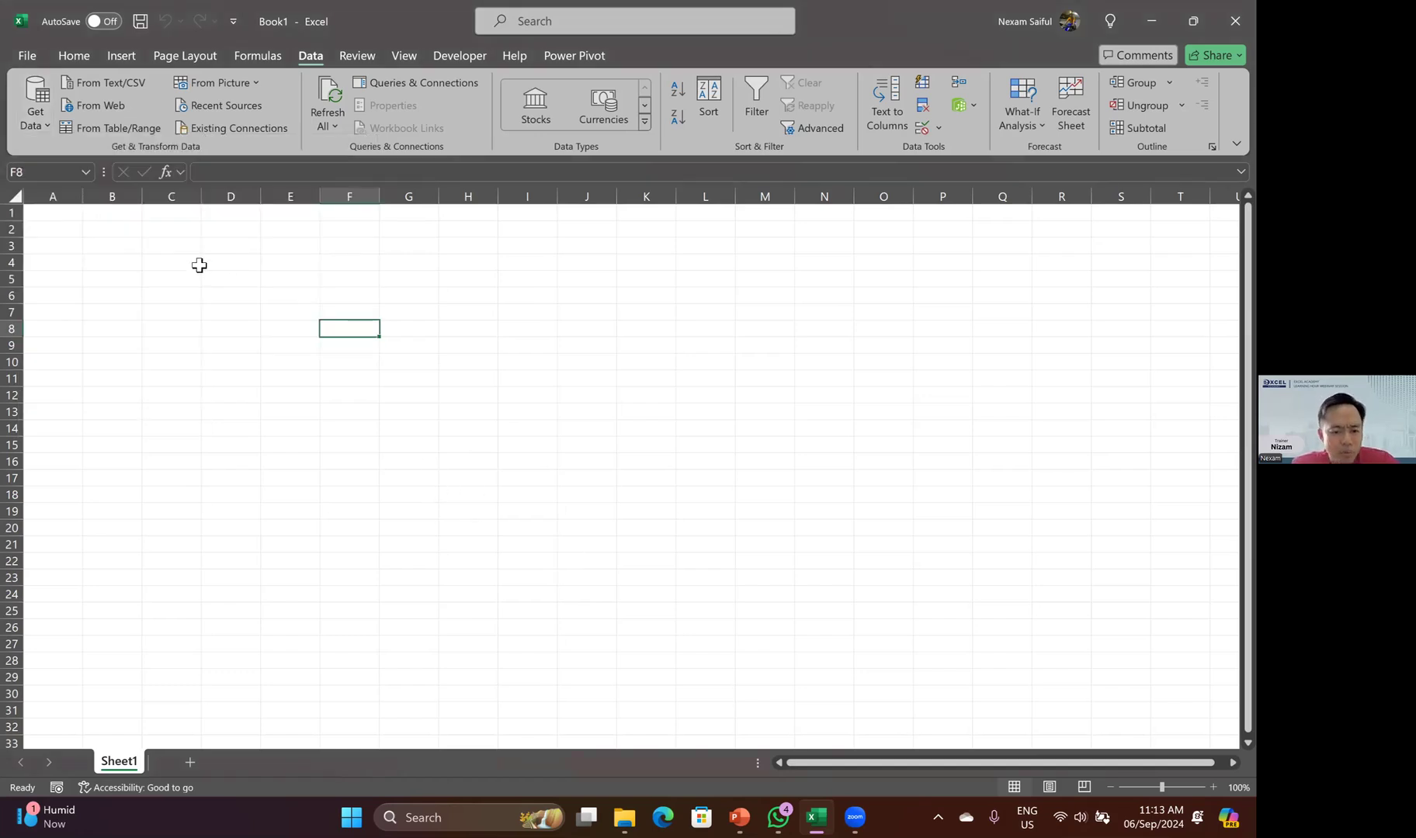
- View the Combine Queries options, and look at the empty Power Query Editor before closing it
click(32, 125)
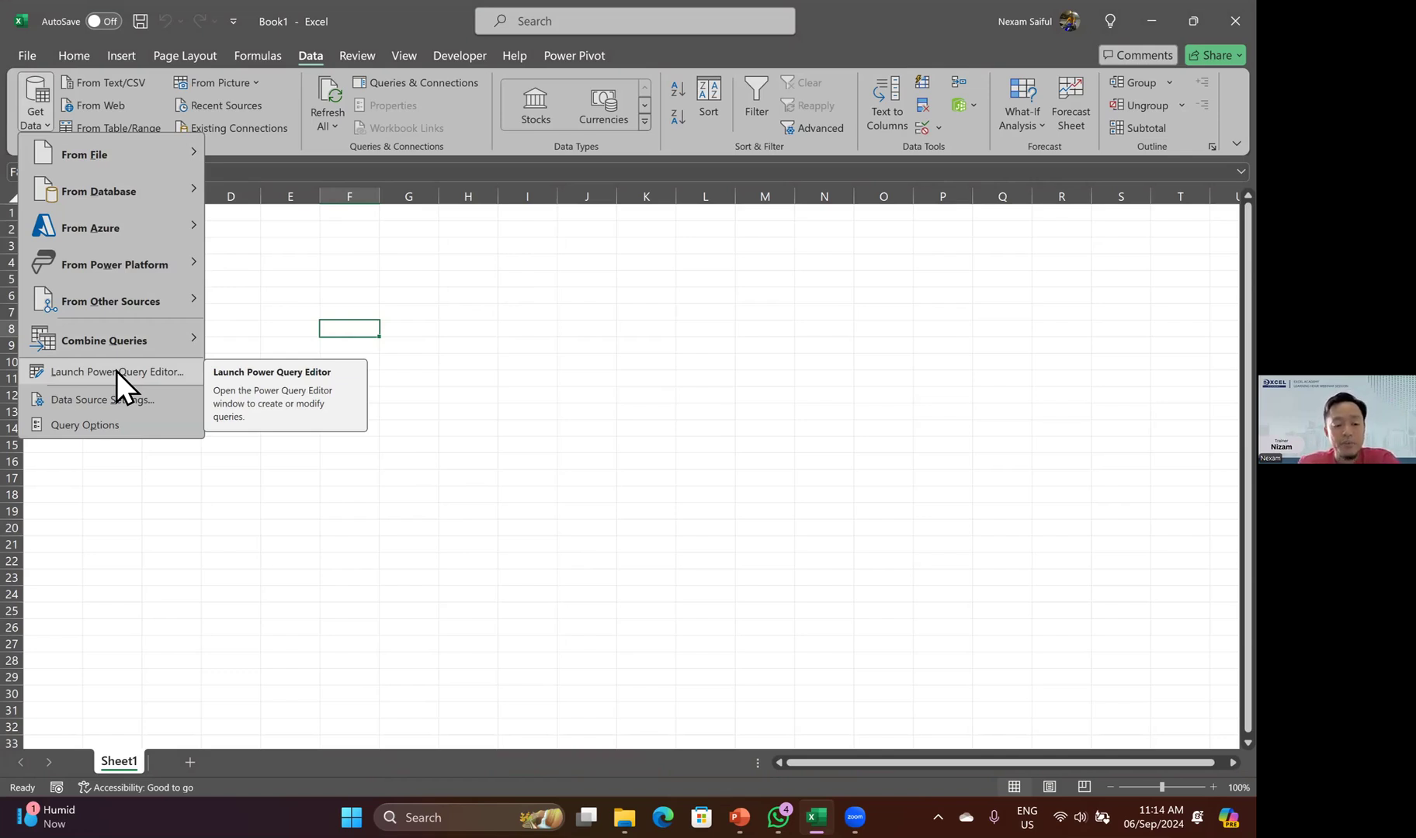
mouse_move(170, 334)
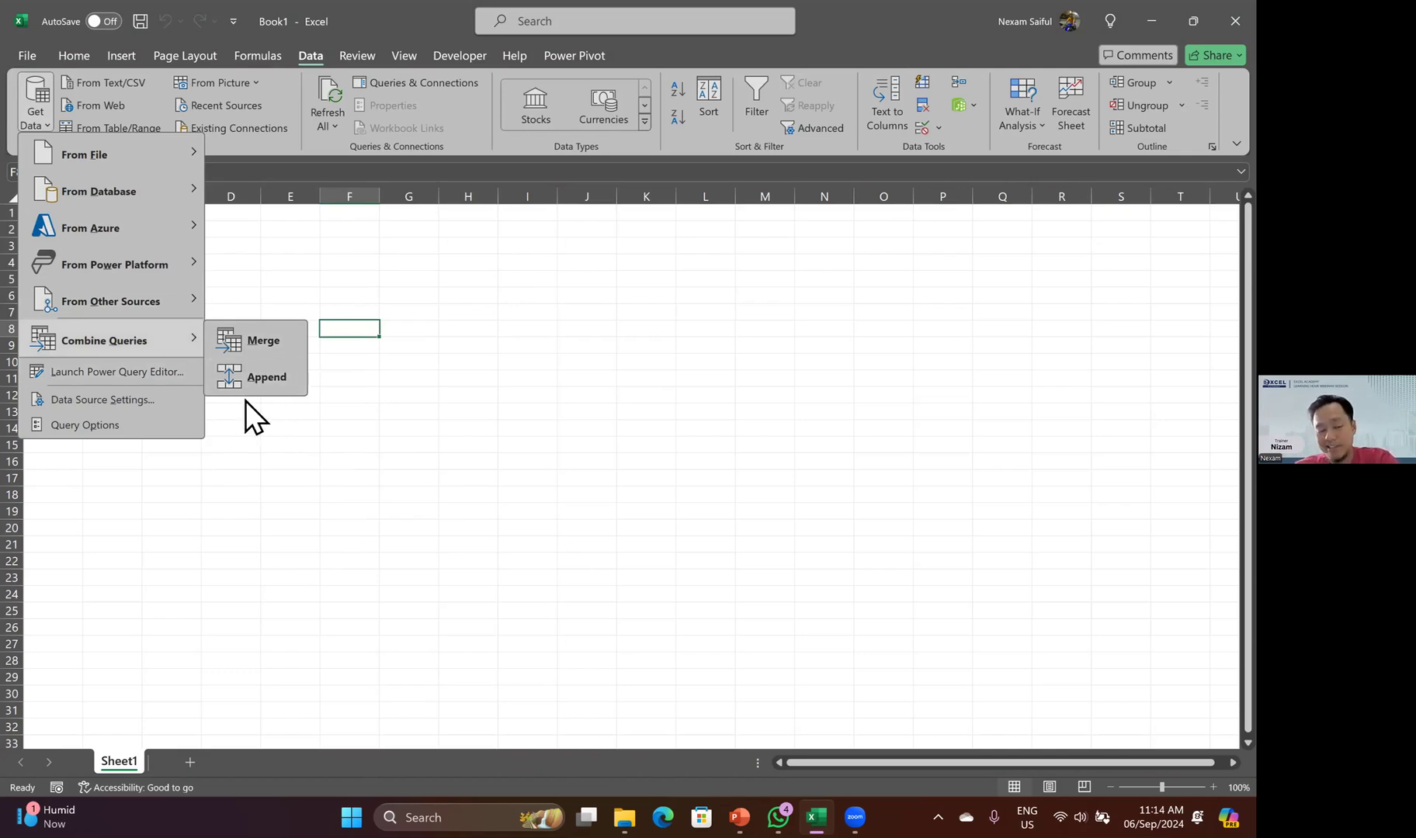
click(109, 372)
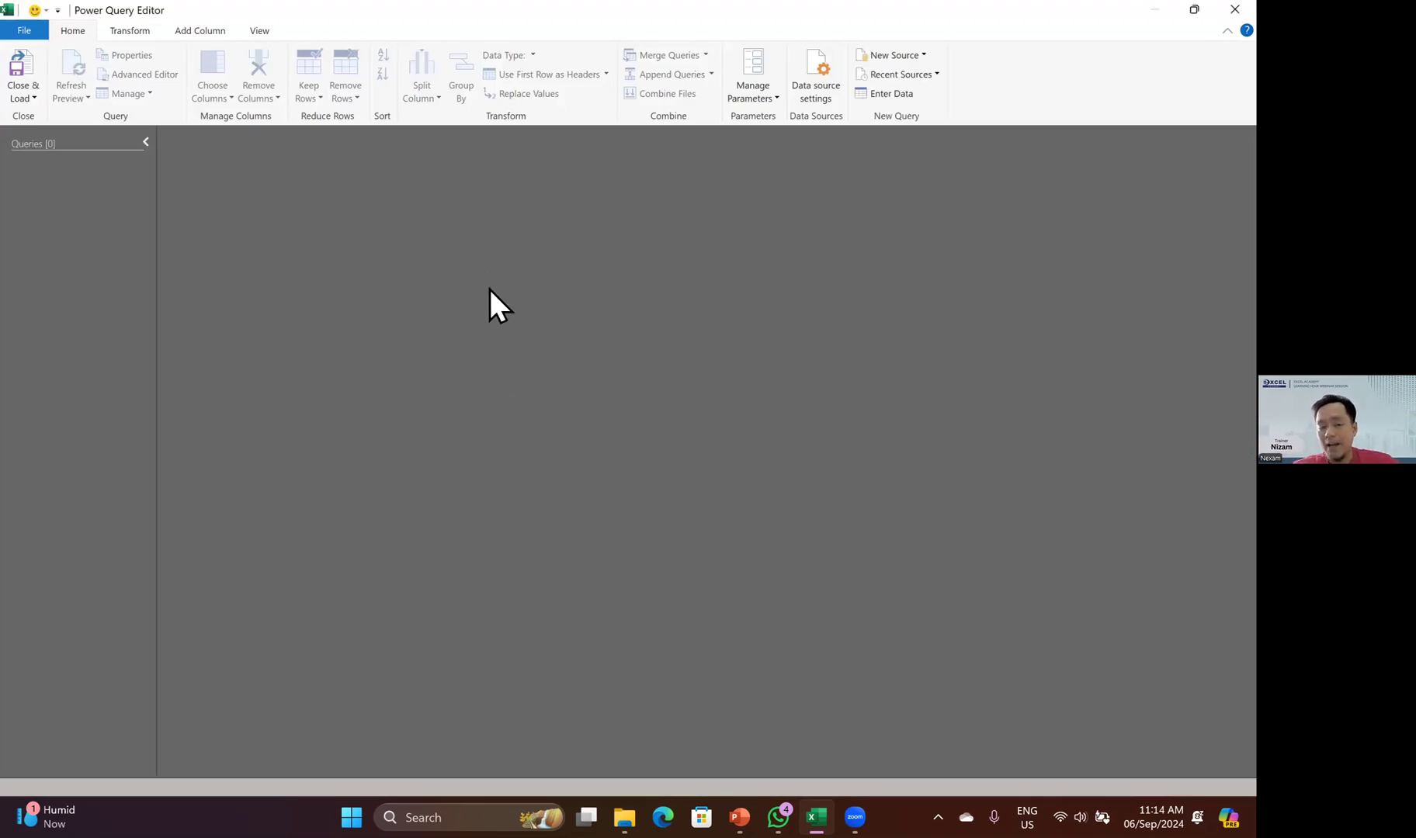
click(1234, 10)
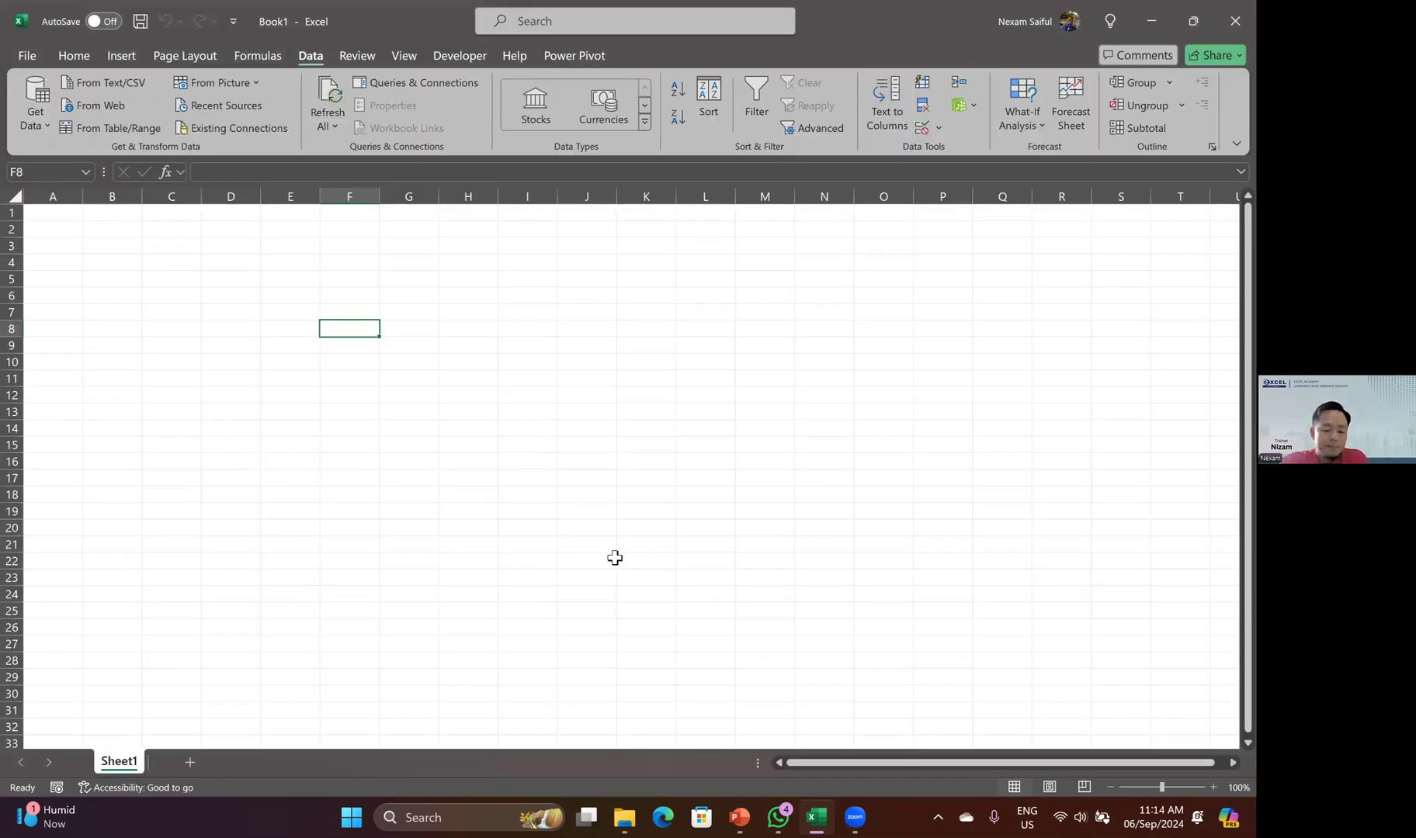
- Switch to File Explorer and look through the Lesson 02-PowerQuery folder and its DataSource subfolder
click(625, 815)
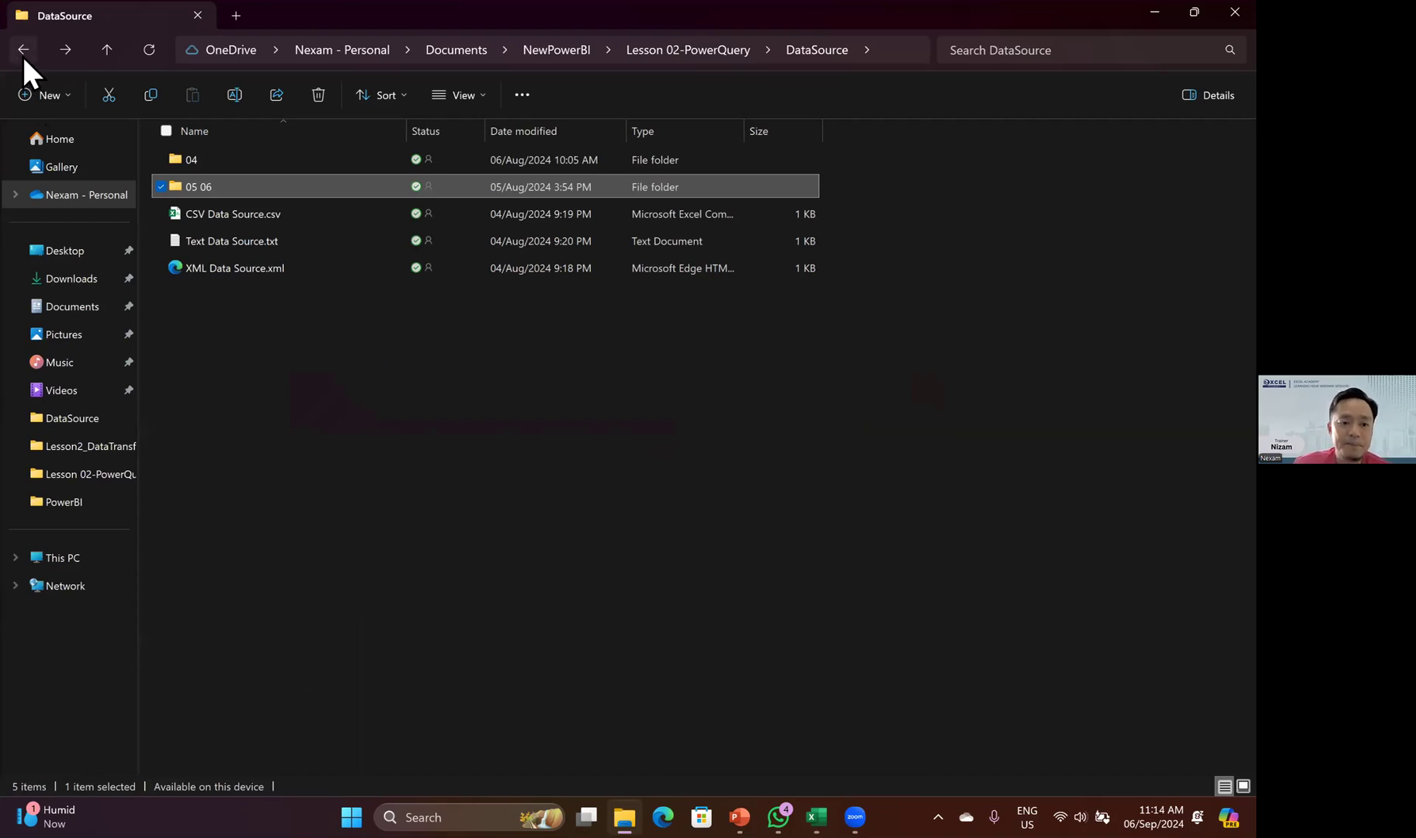
click(23, 51)
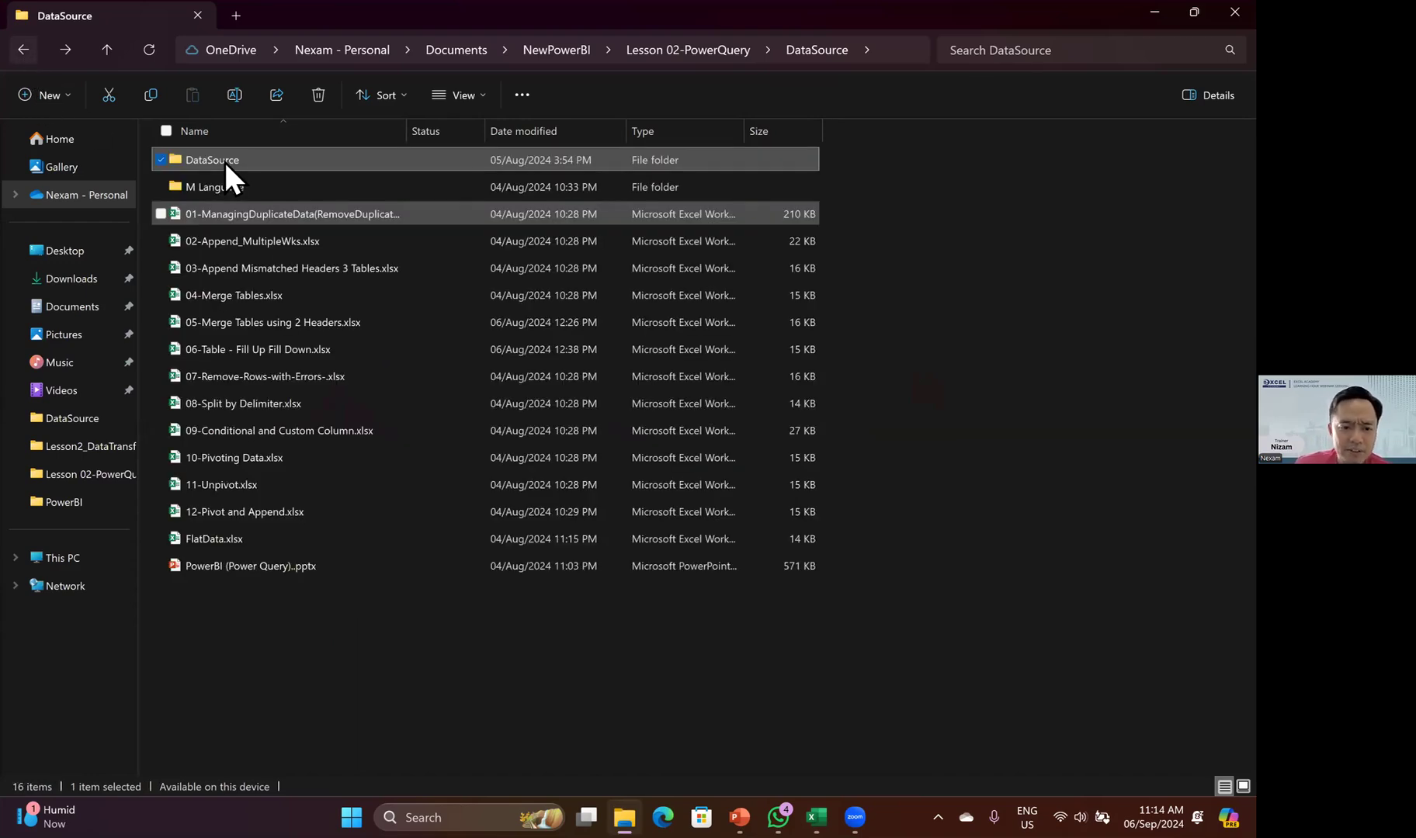
double_click(226, 162)
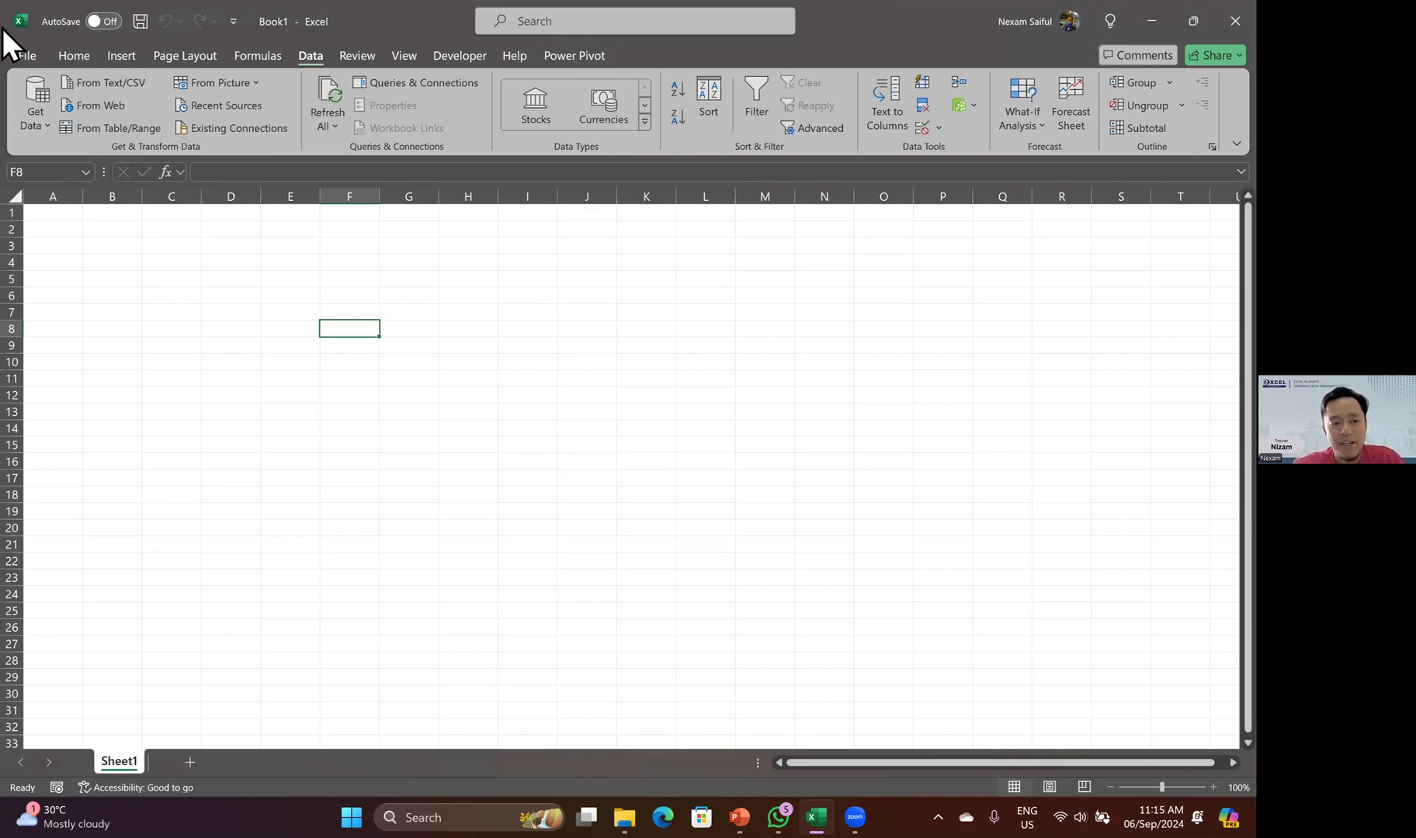
- Open the recent workbook BHP Data.xlsx in Excel
click(31, 54)
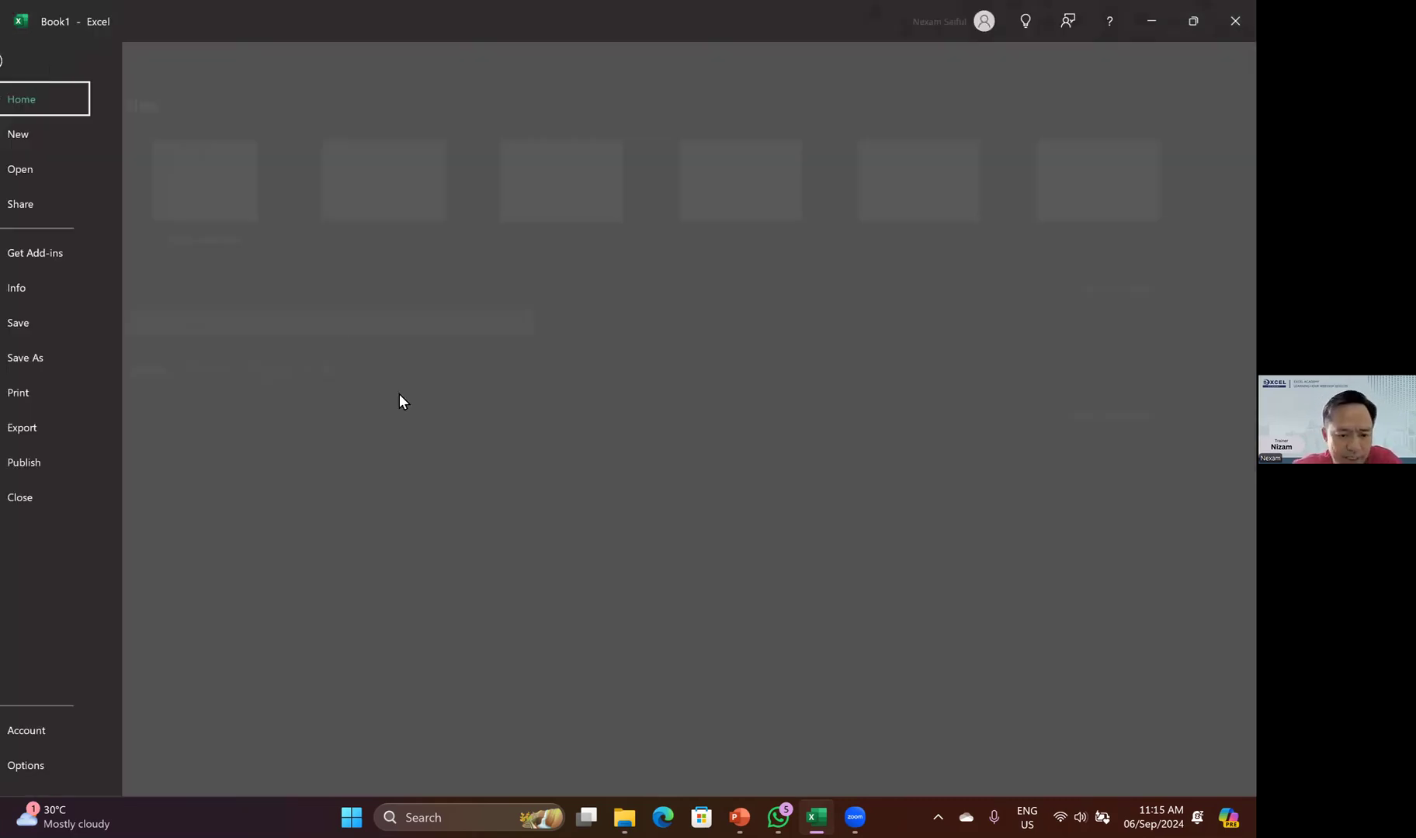
scroll(467, 519, down, 3)
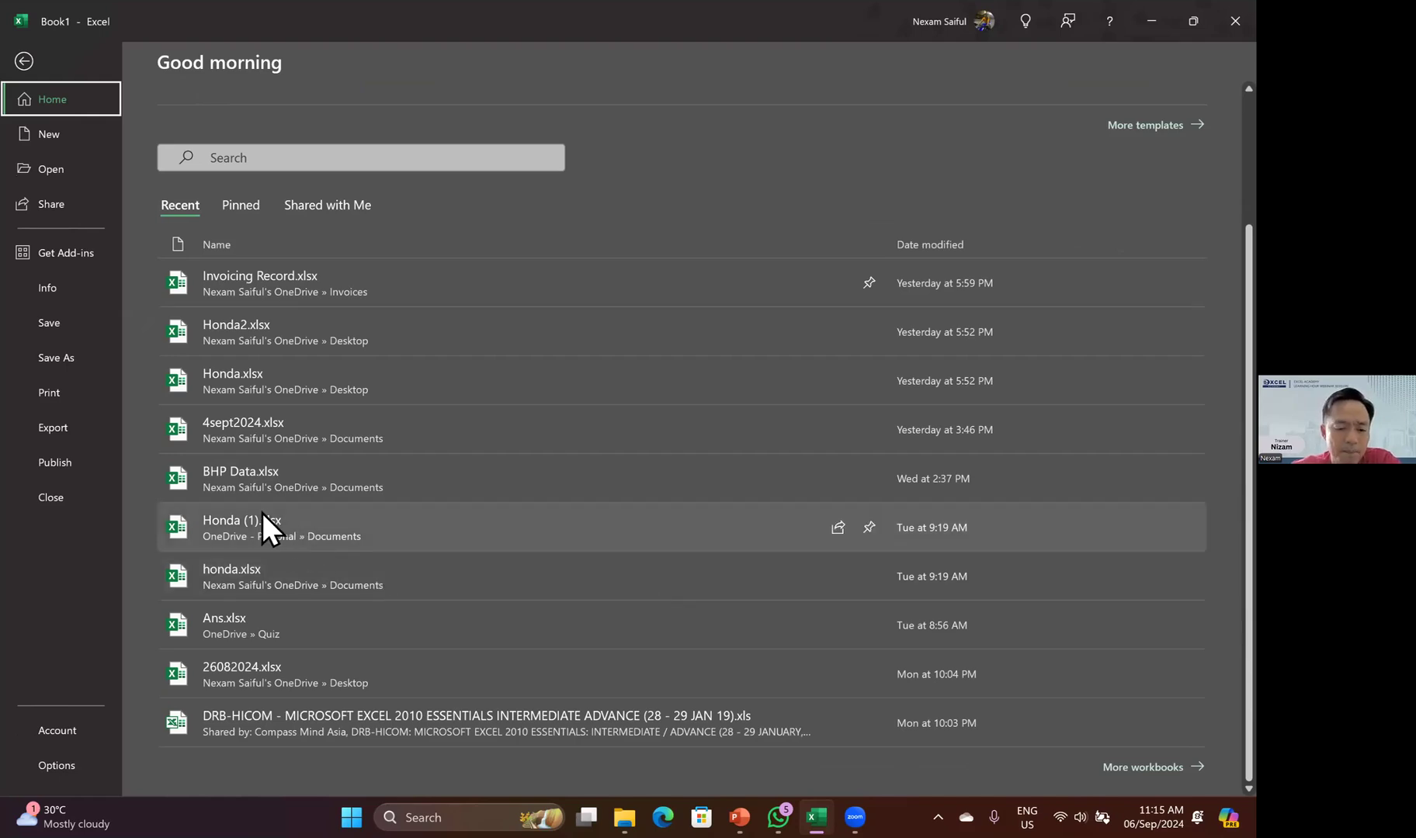
click(314, 485)
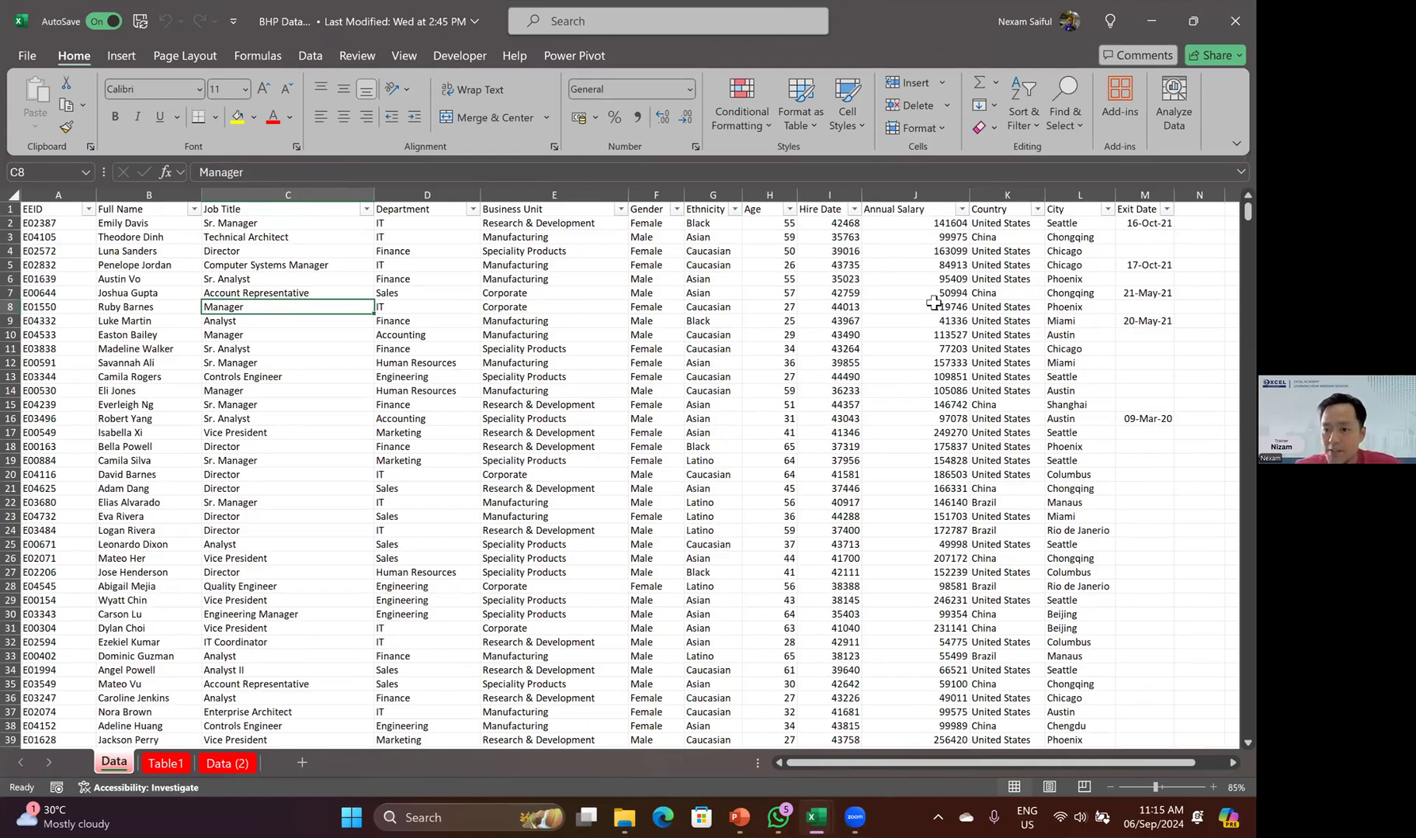
- Examine the Data sheet's columns from EEID through City, including Department and Business Unit
key(Left)
key(Left)
key(Up)
key(Up)
key(Up)
key(Up)
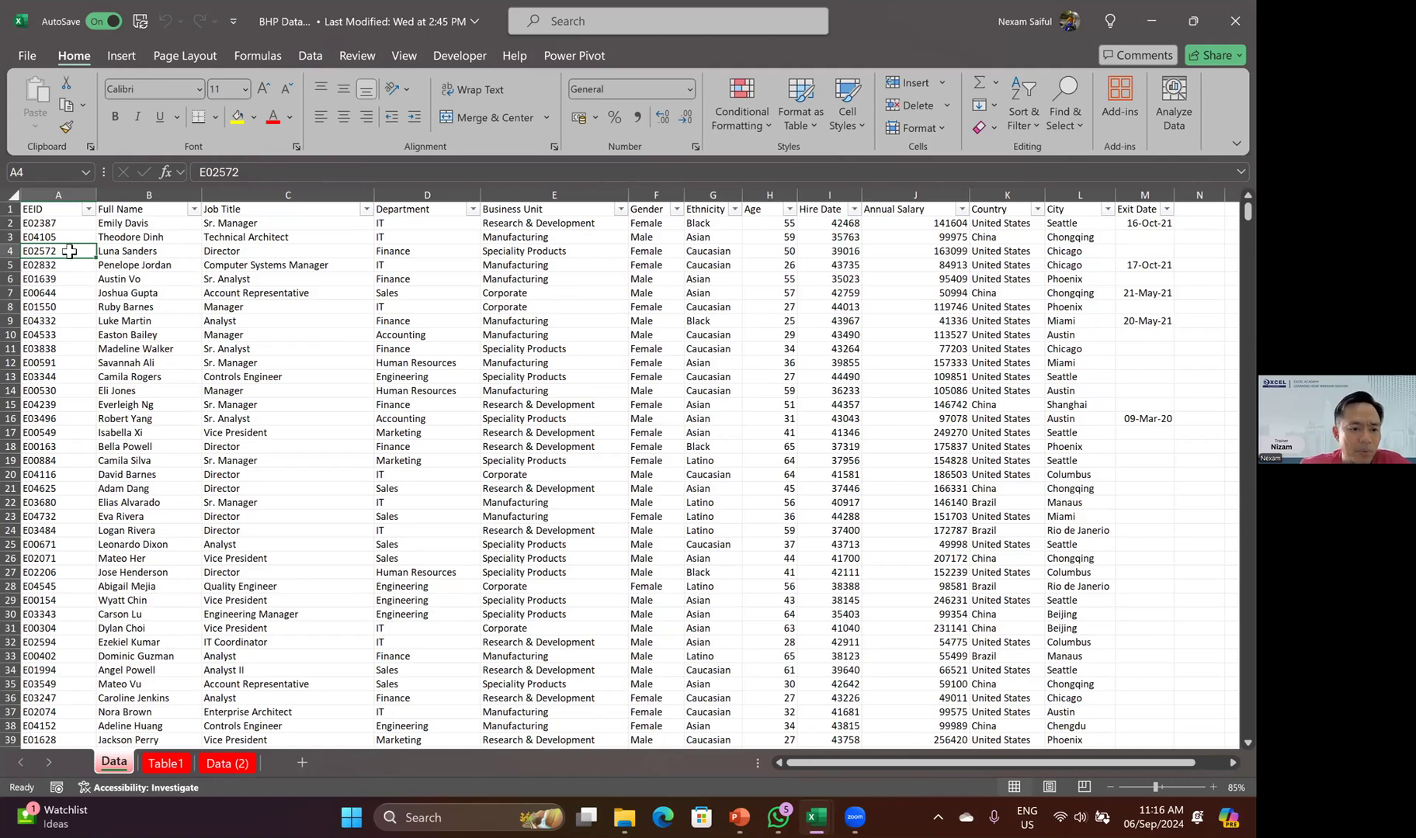
click(56, 224)
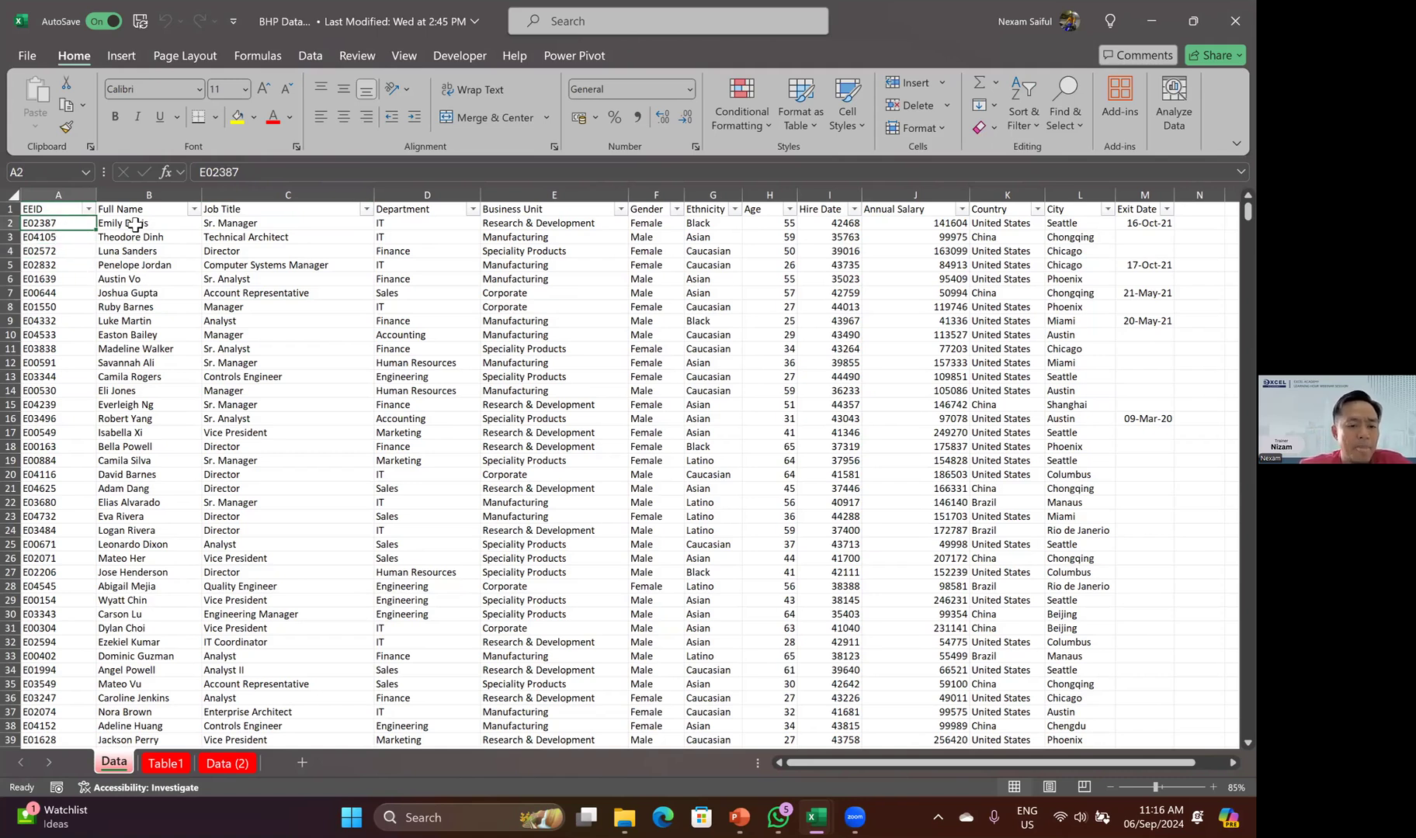
click(237, 227)
click(409, 242)
click(547, 224)
click(654, 266)
click(718, 265)
click(770, 264)
click(830, 262)
click(884, 260)
click(1006, 268)
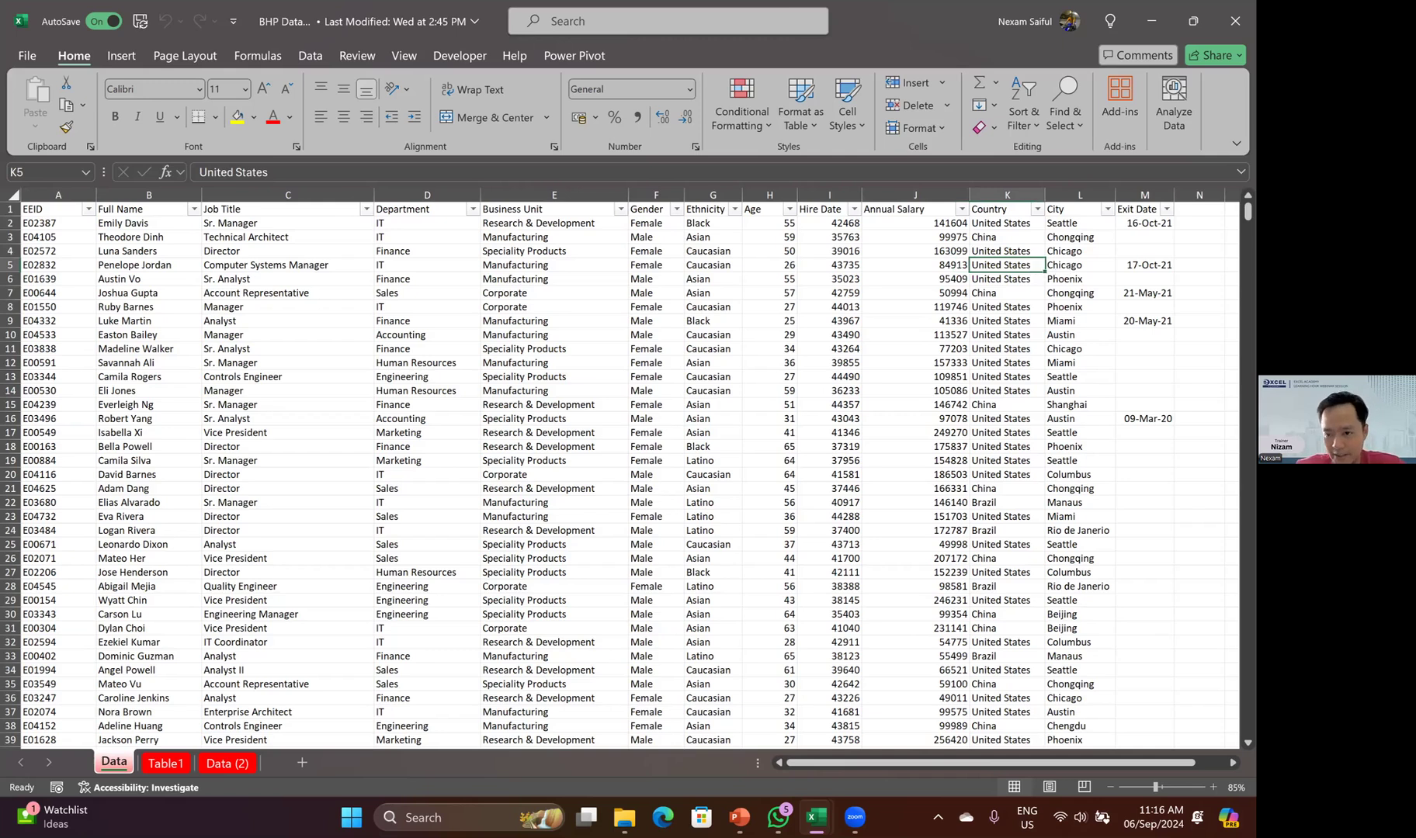
drag(1062, 268, 1064, 280)
click(461, 333)
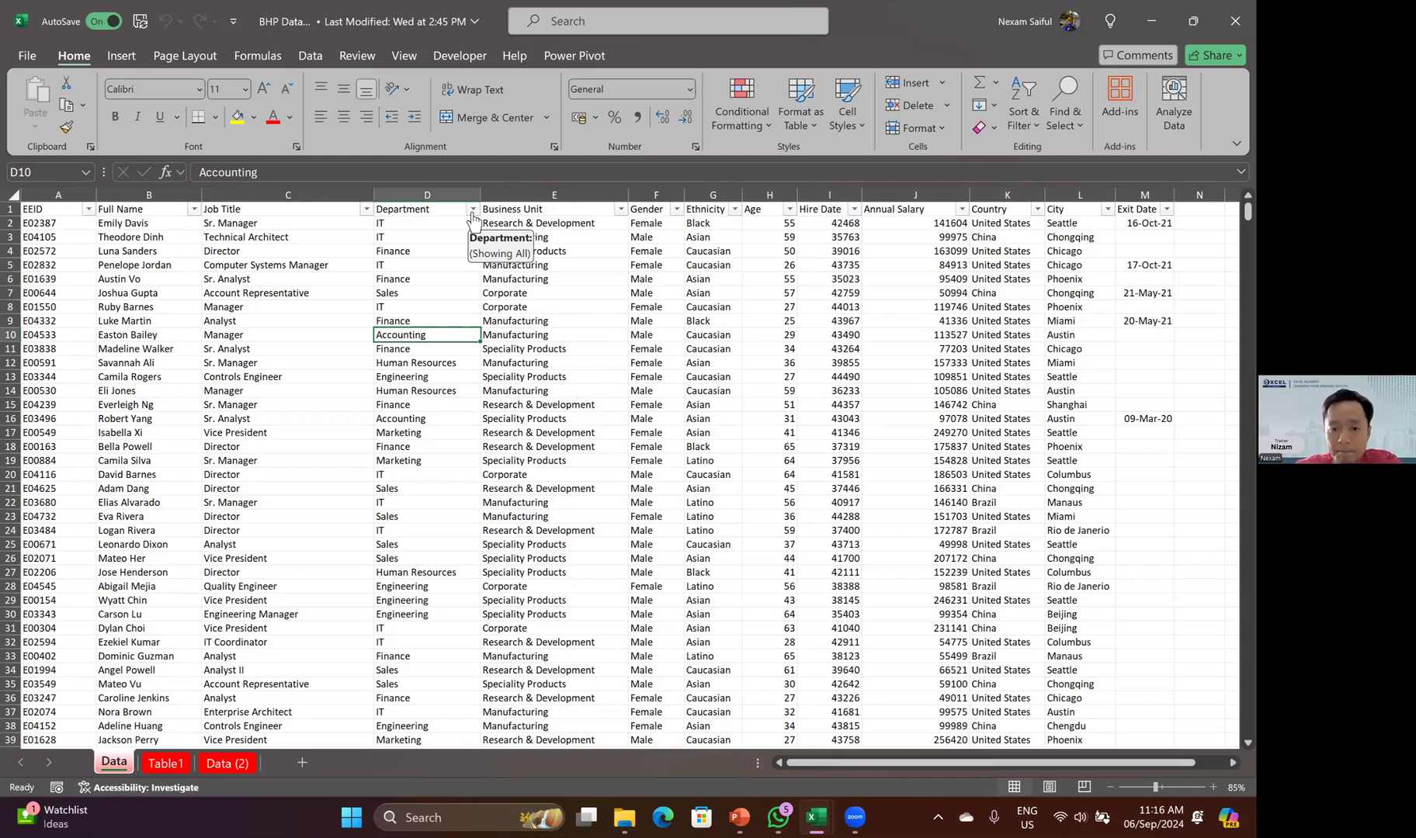
click(505, 433)
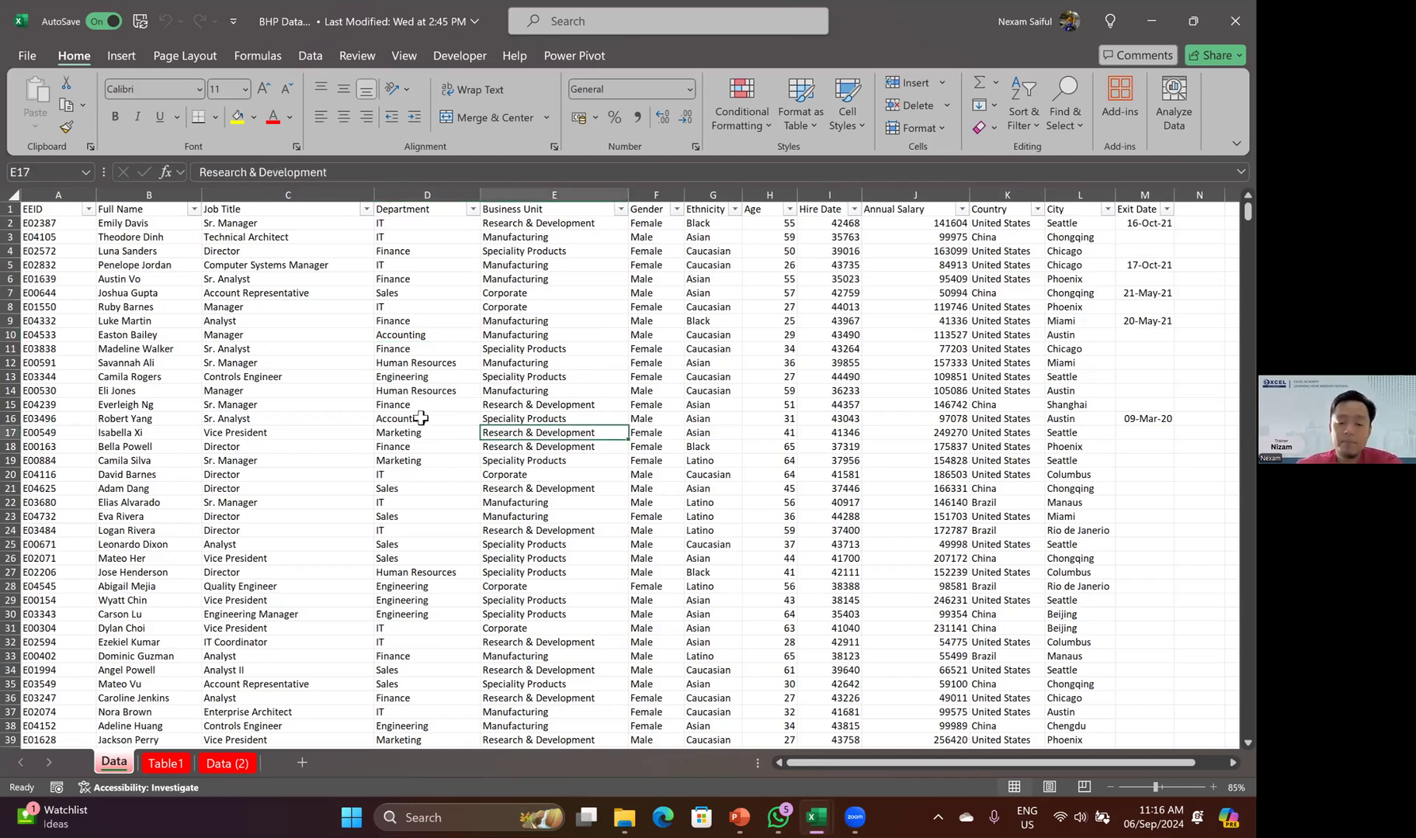
- Examine the extent of the employee records by jumping between the header row and last row in the EEID and Full Name columns
click(59, 308)
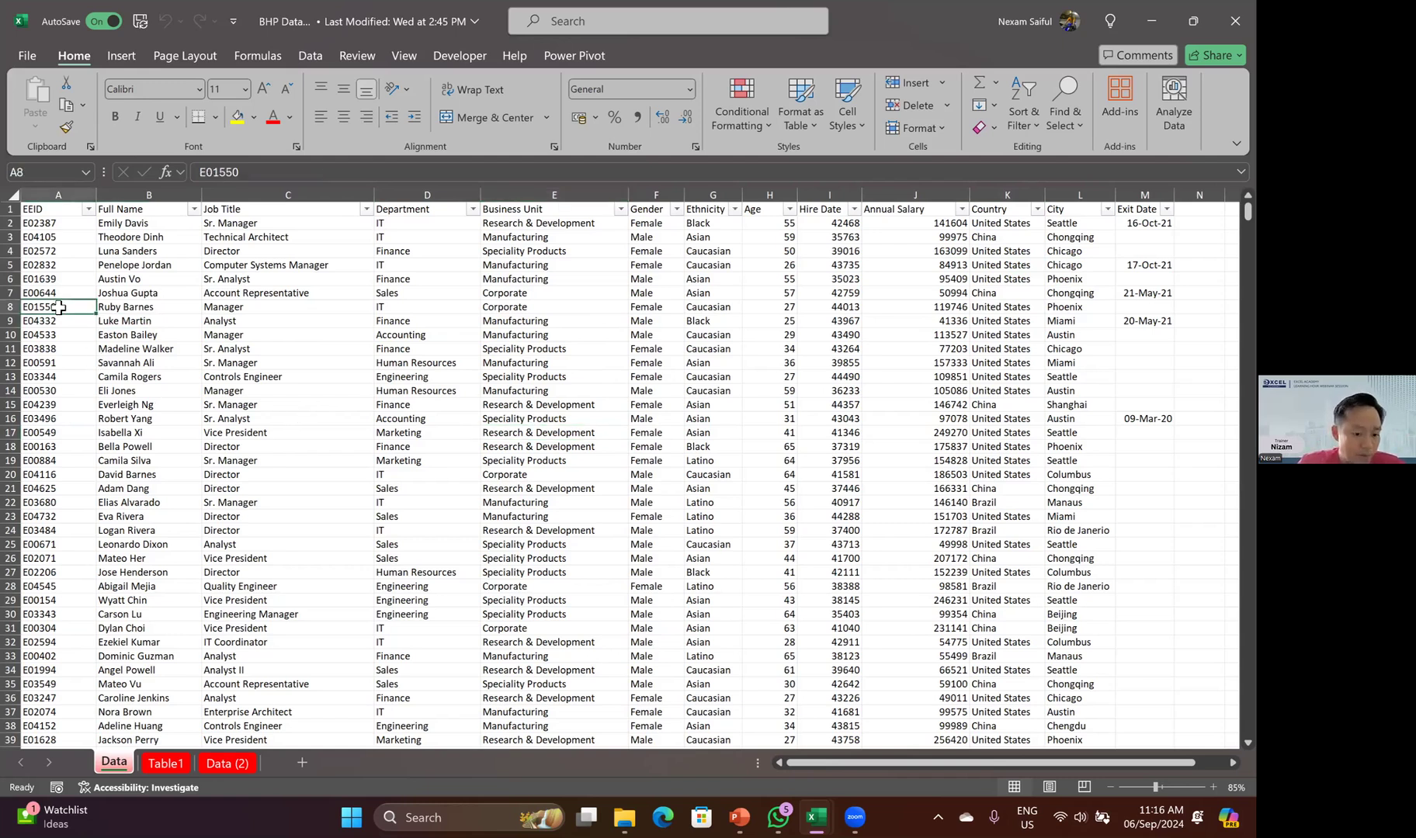
key(ctrl+Down)
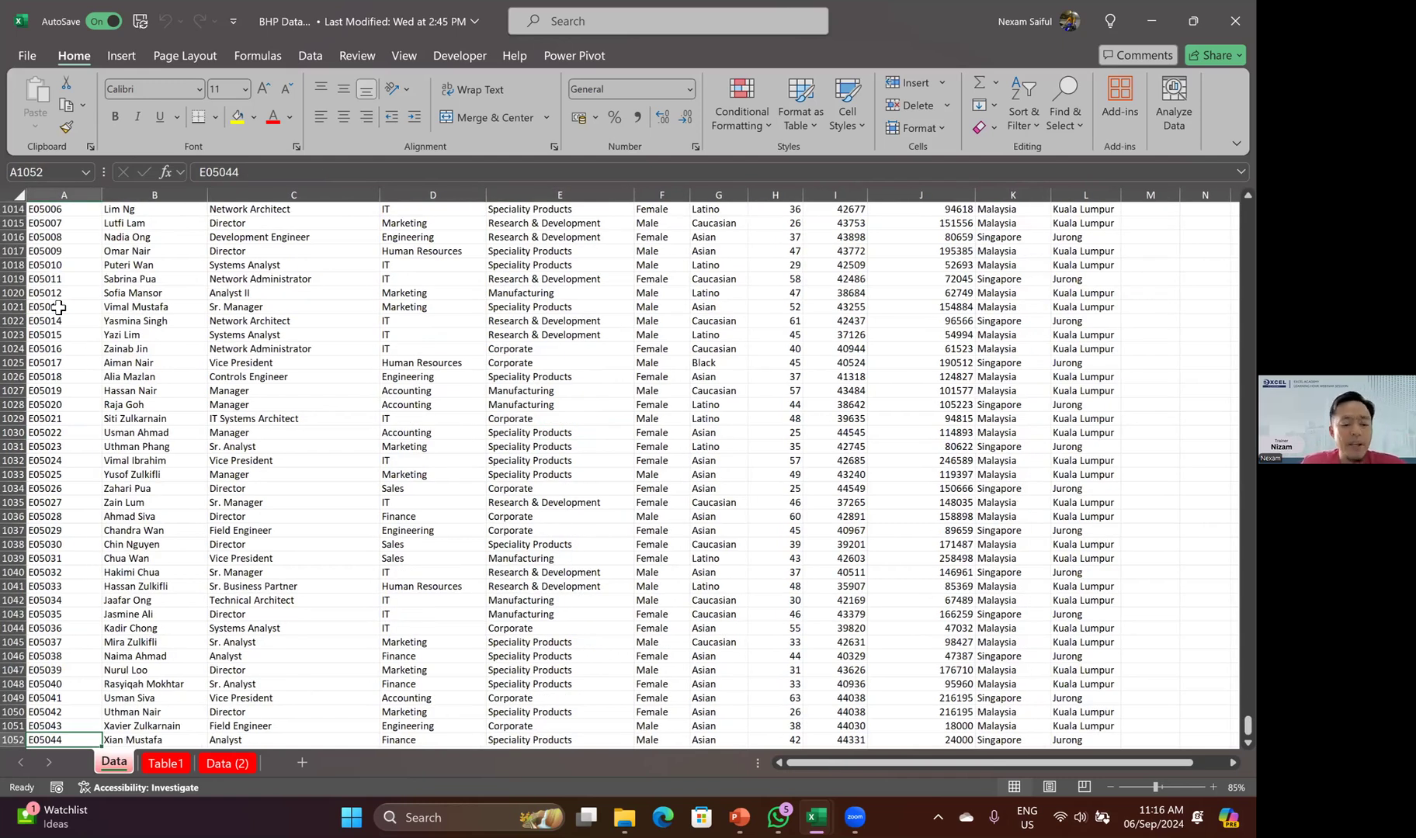
key(ctrl+Up)
key(Down)
key(ctrl+Down)
key(Right)
key(ctrl+Up)
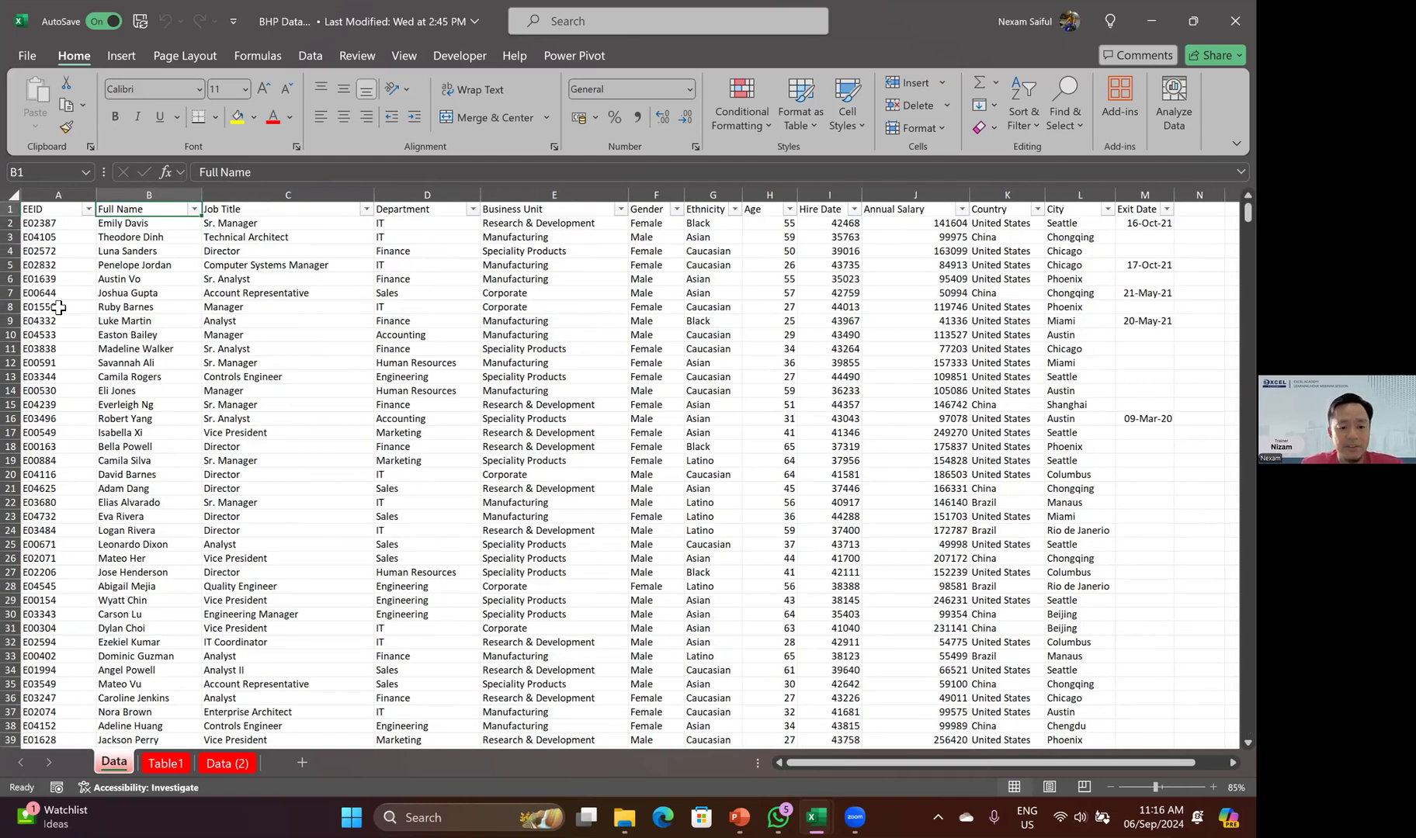
- Show the blank workbook Book1 side by side with BHP Data, and return to the BHP Data window
key(Right)
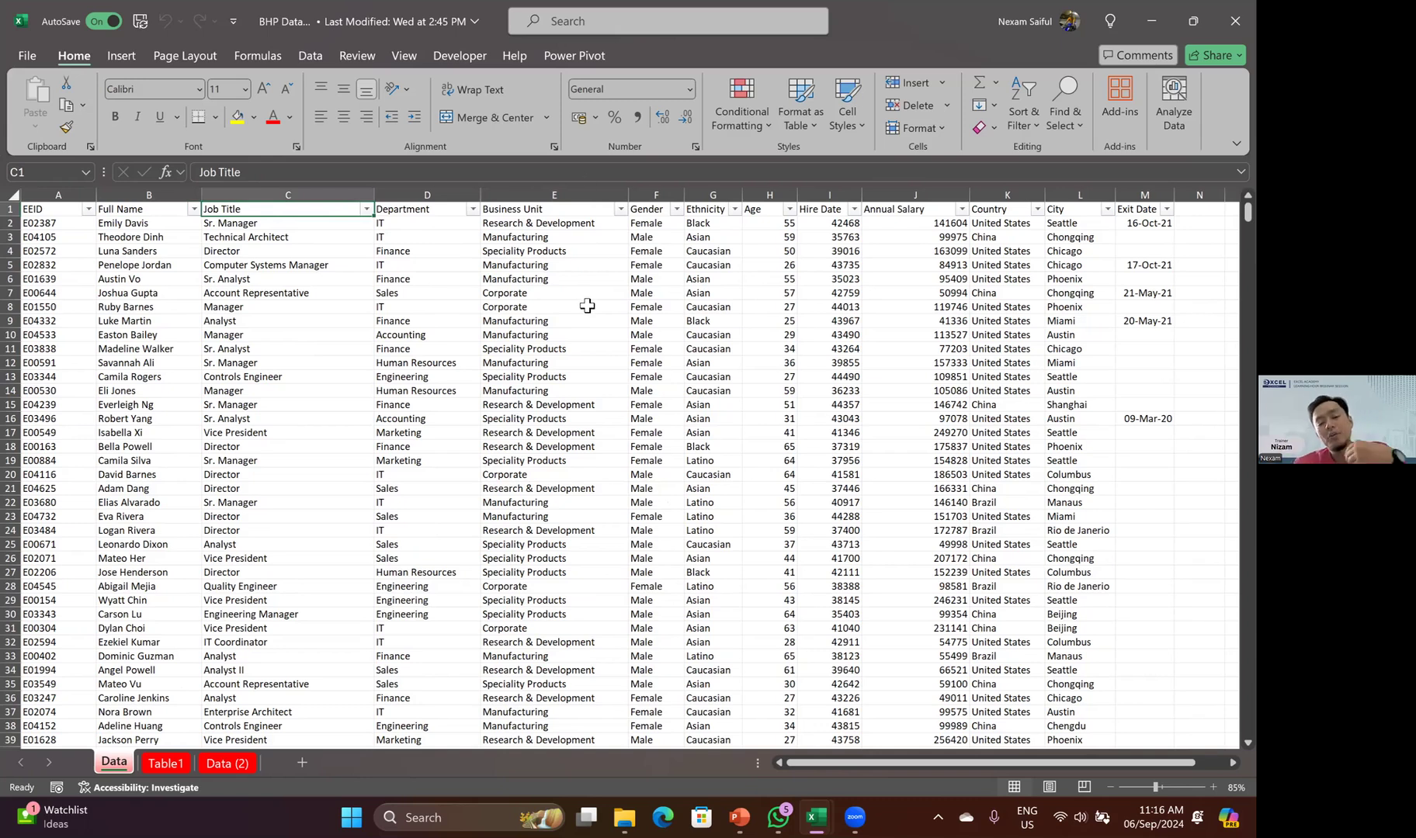
click(381, 377)
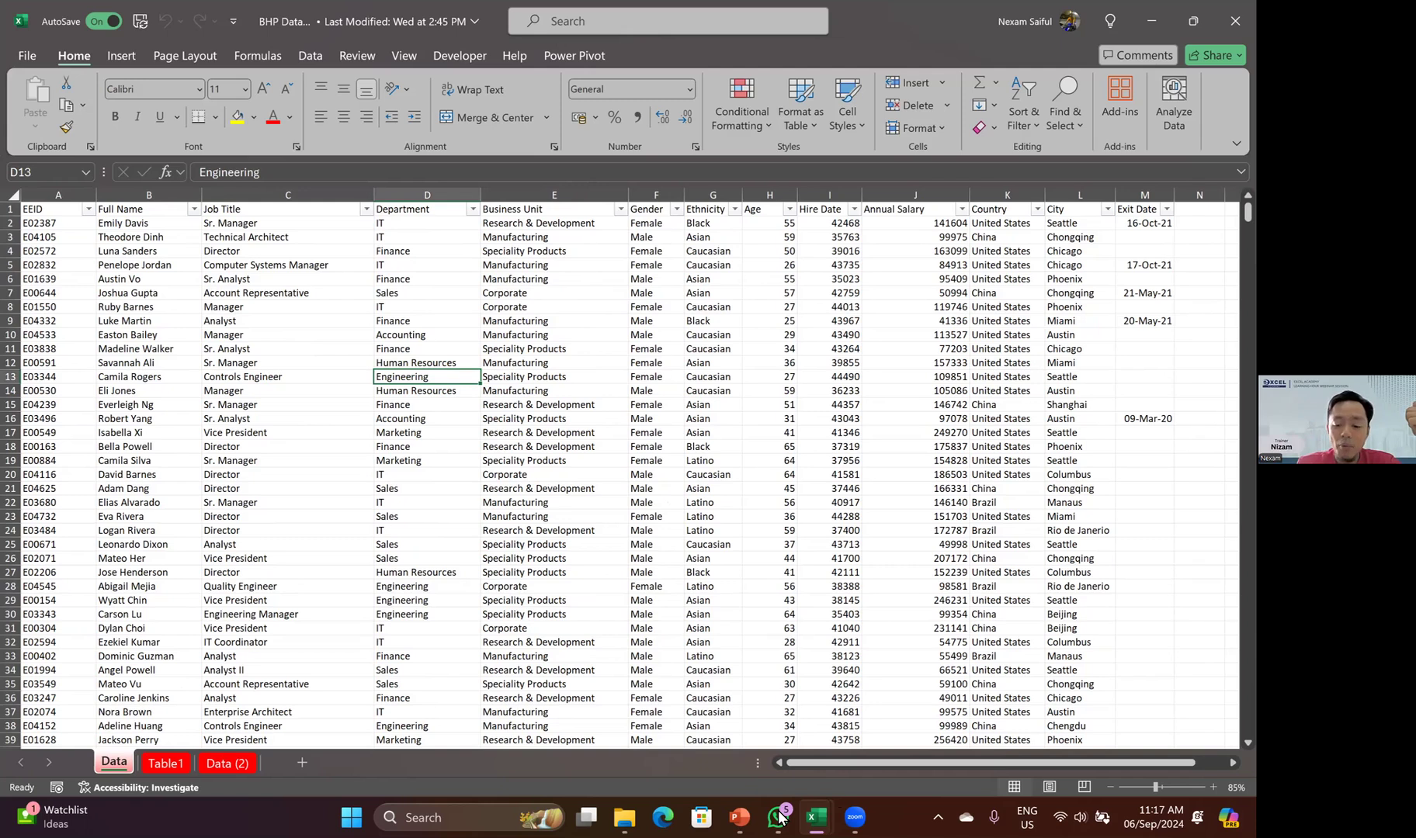
mouse_move(815, 818)
click(704, 673)
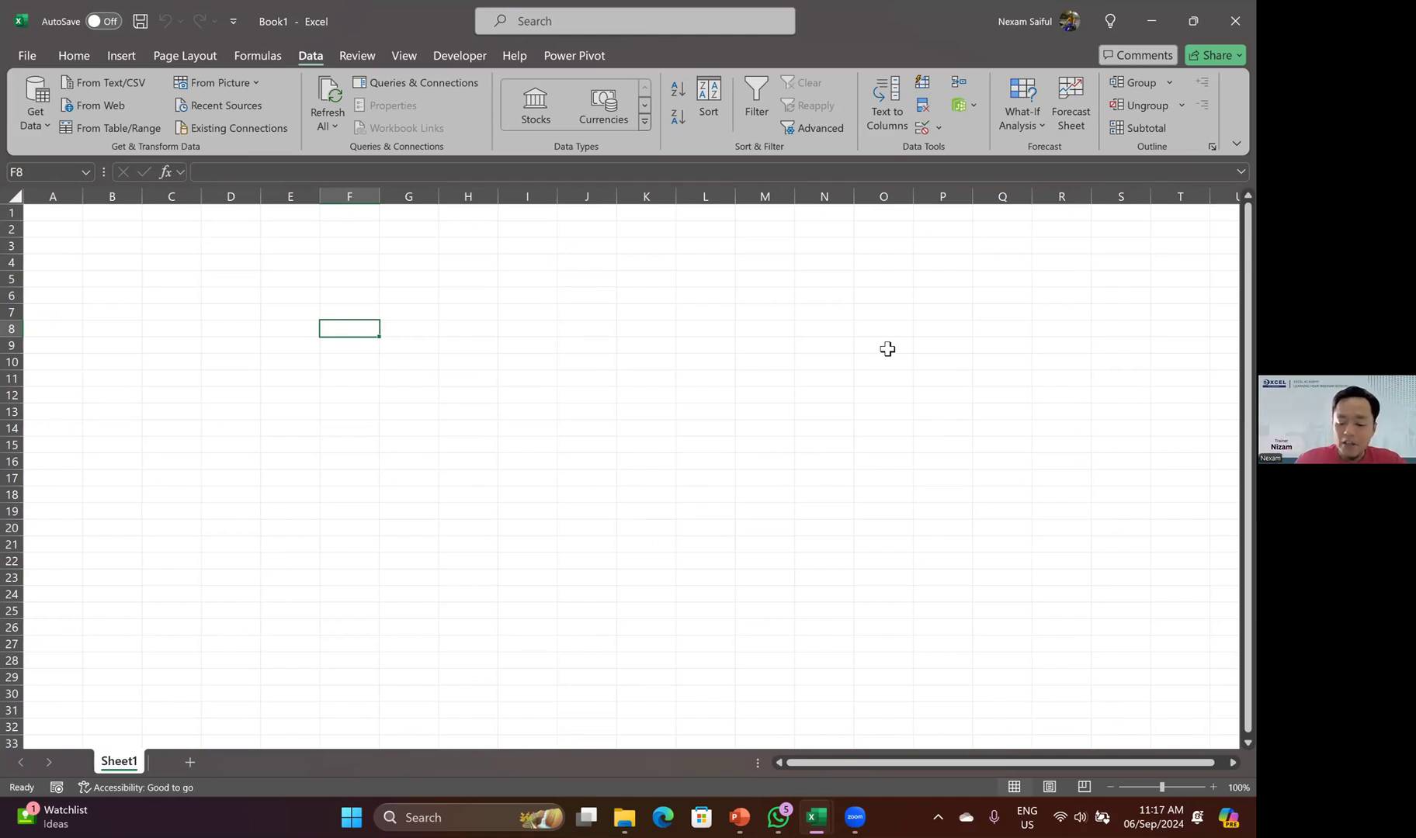
key(super+Left)
click(808, 227)
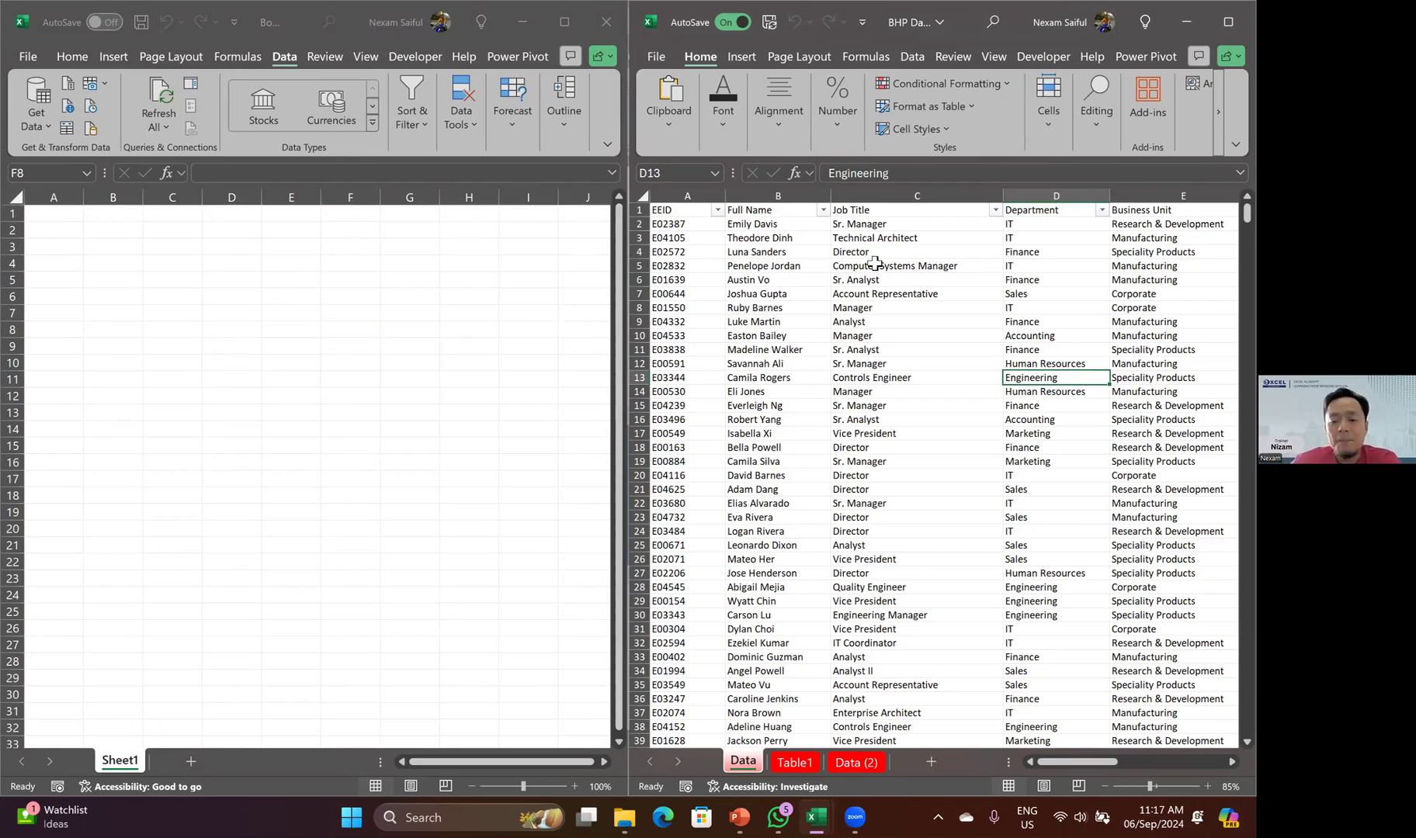
click(834, 294)
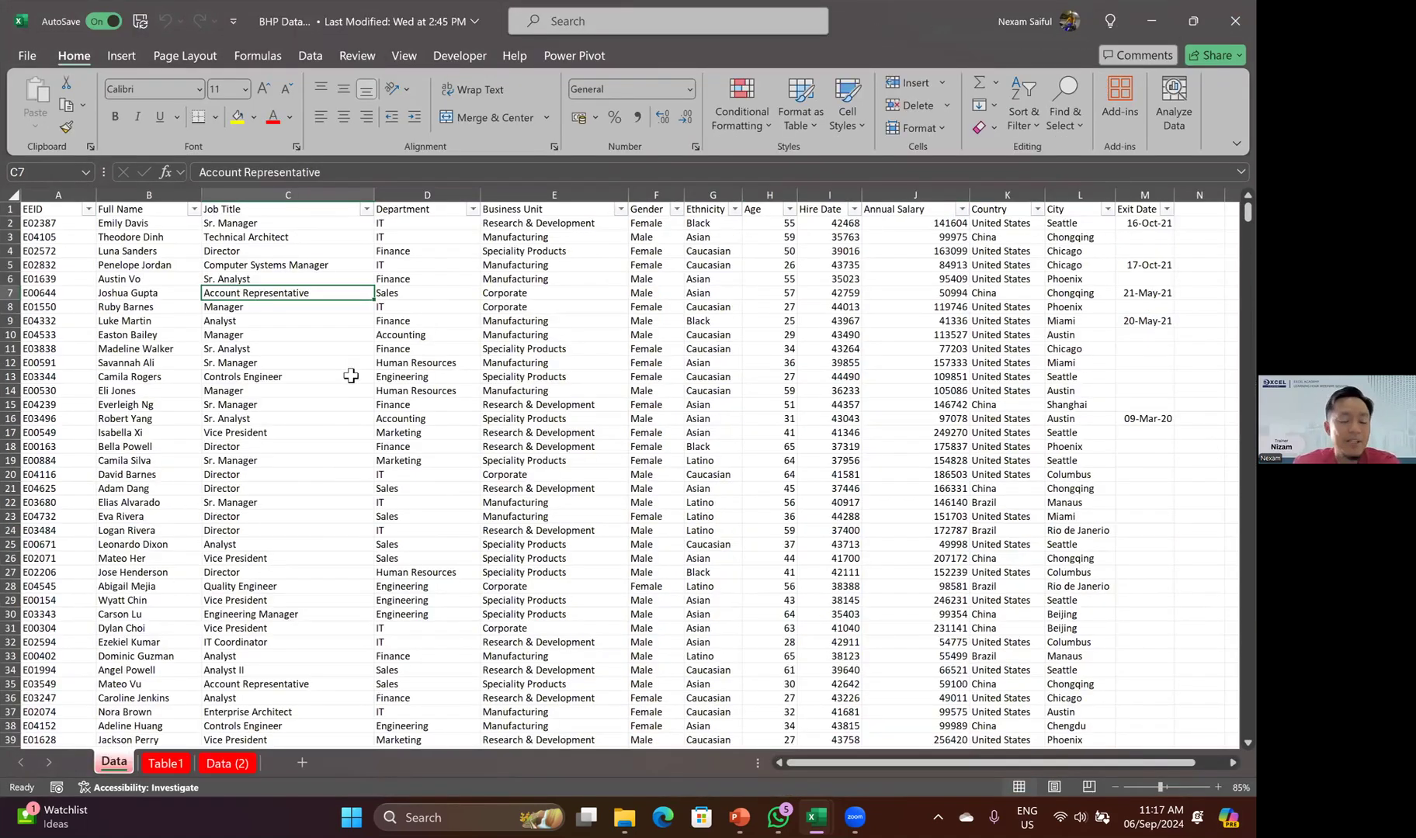
- Remove the filter buttons from the header row of the employee data on the Data sheet
click(314, 57)
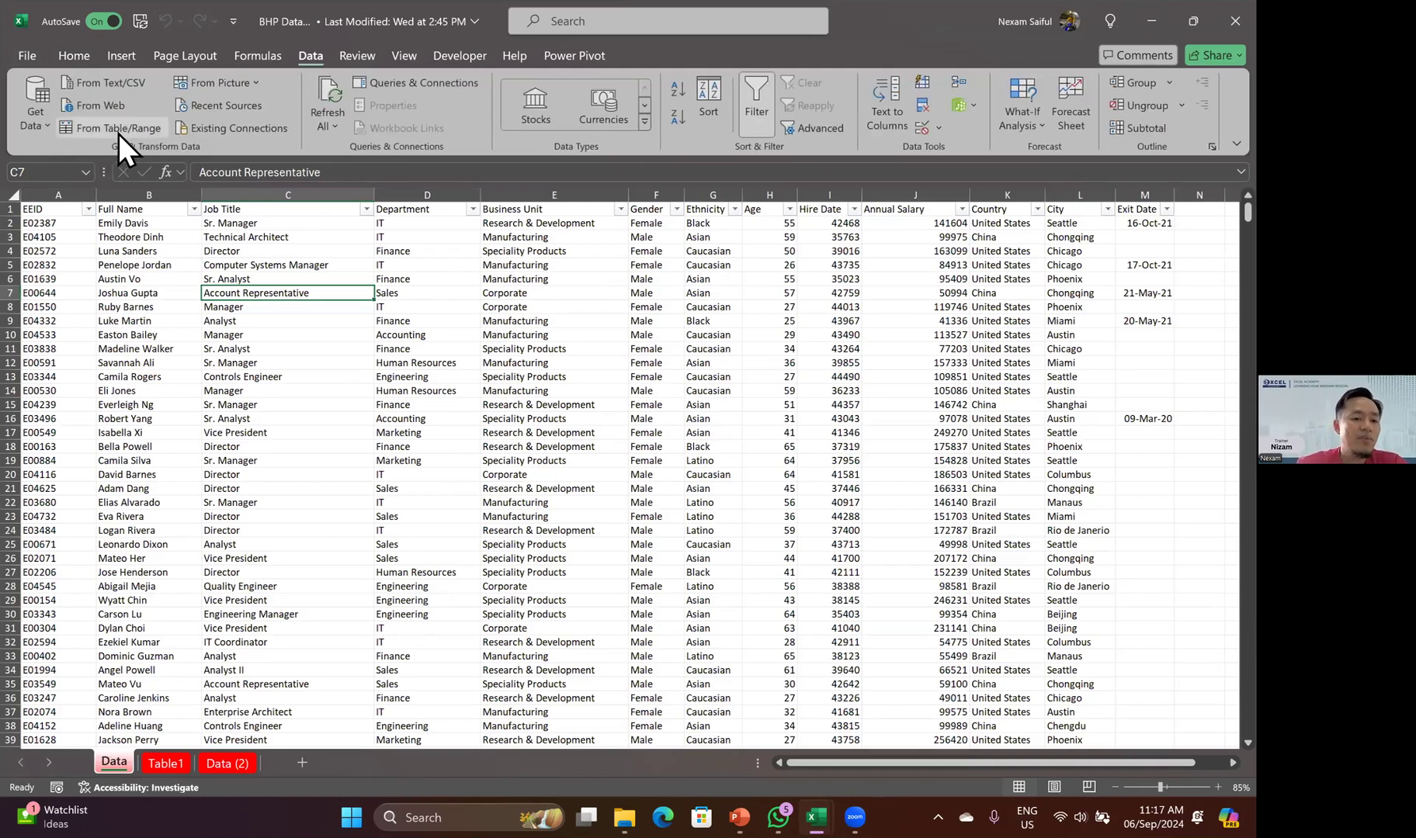
click(404, 362)
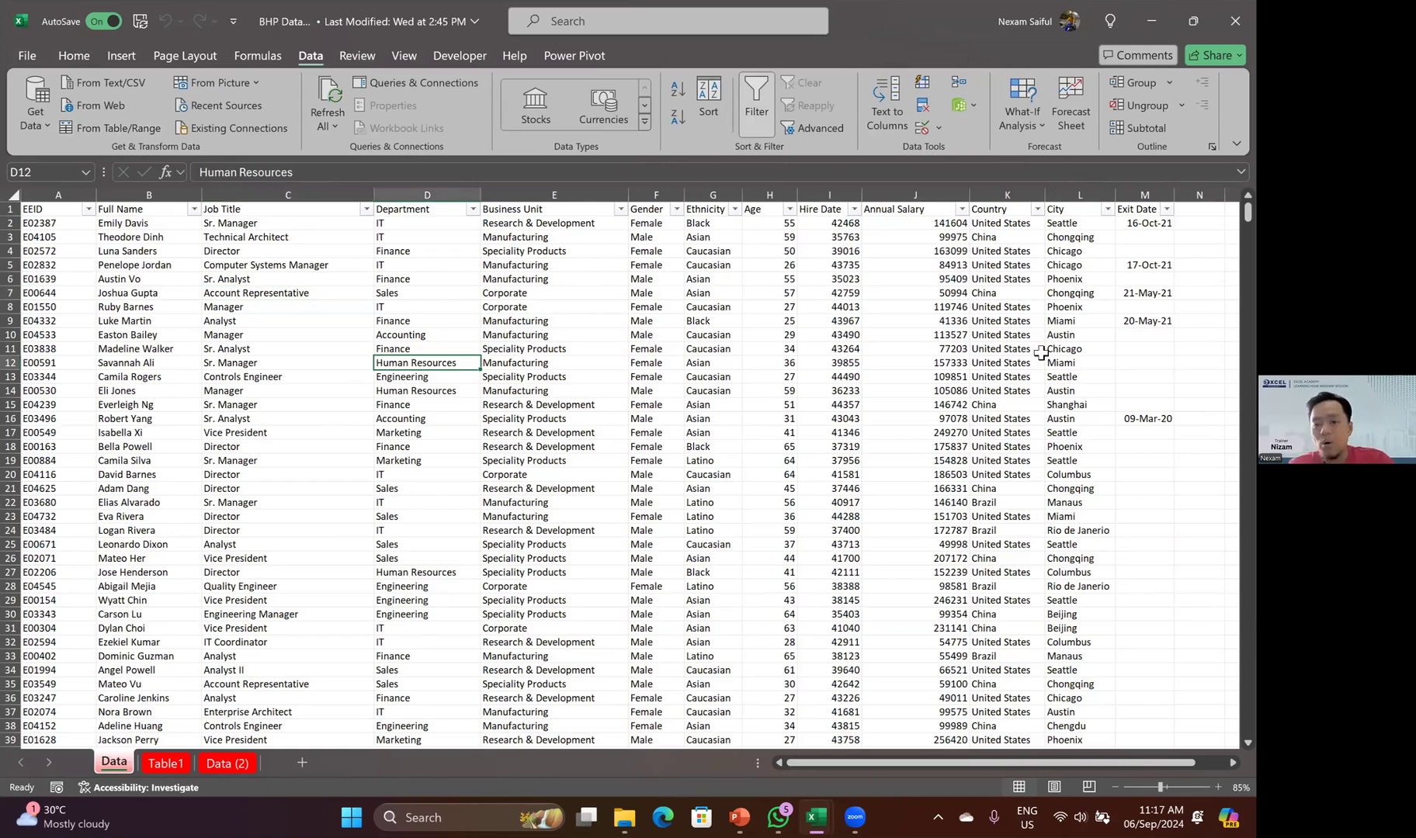
click(570, 431)
key(ctrl+shift+l)
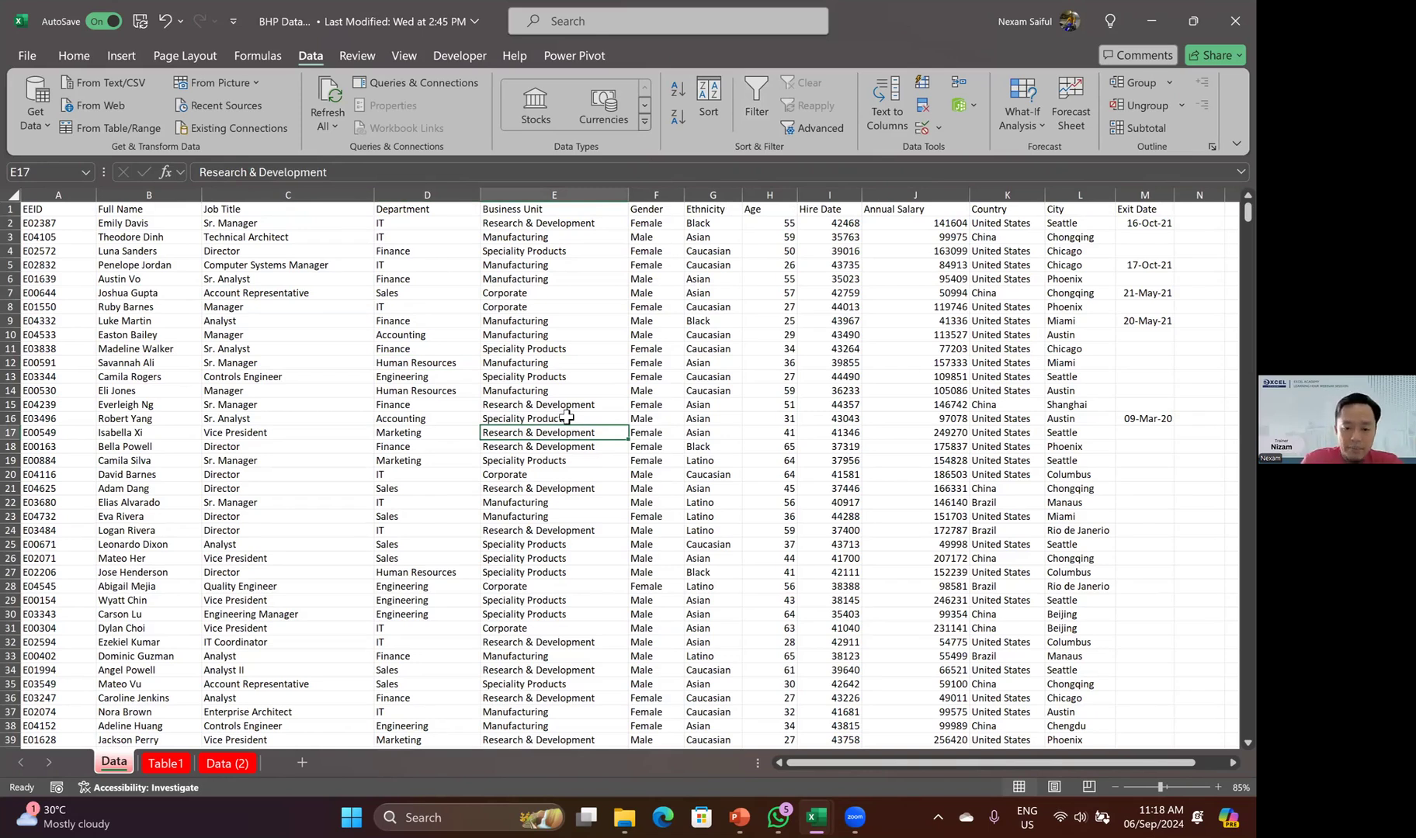
key(ctrl+t)
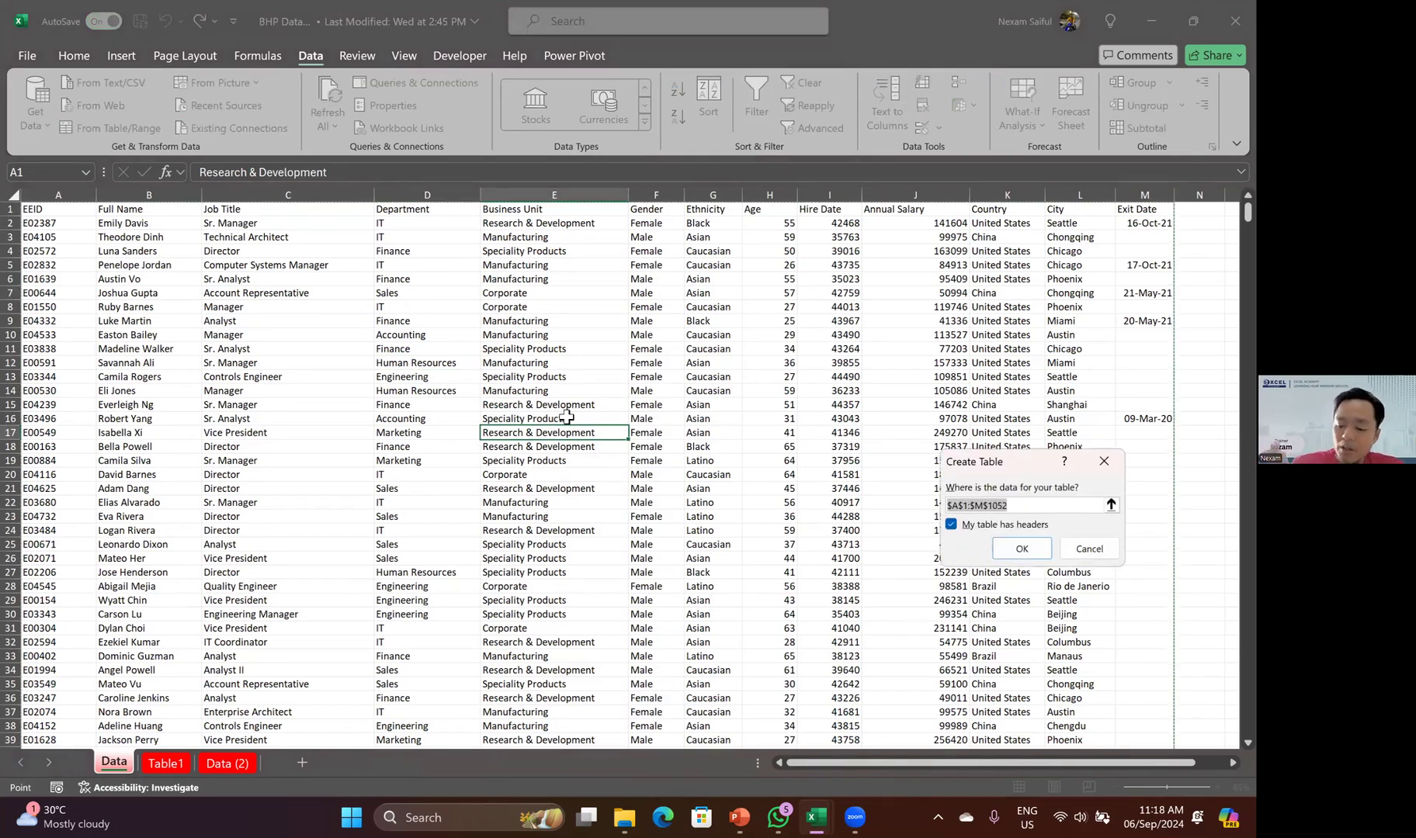
key(Escape)
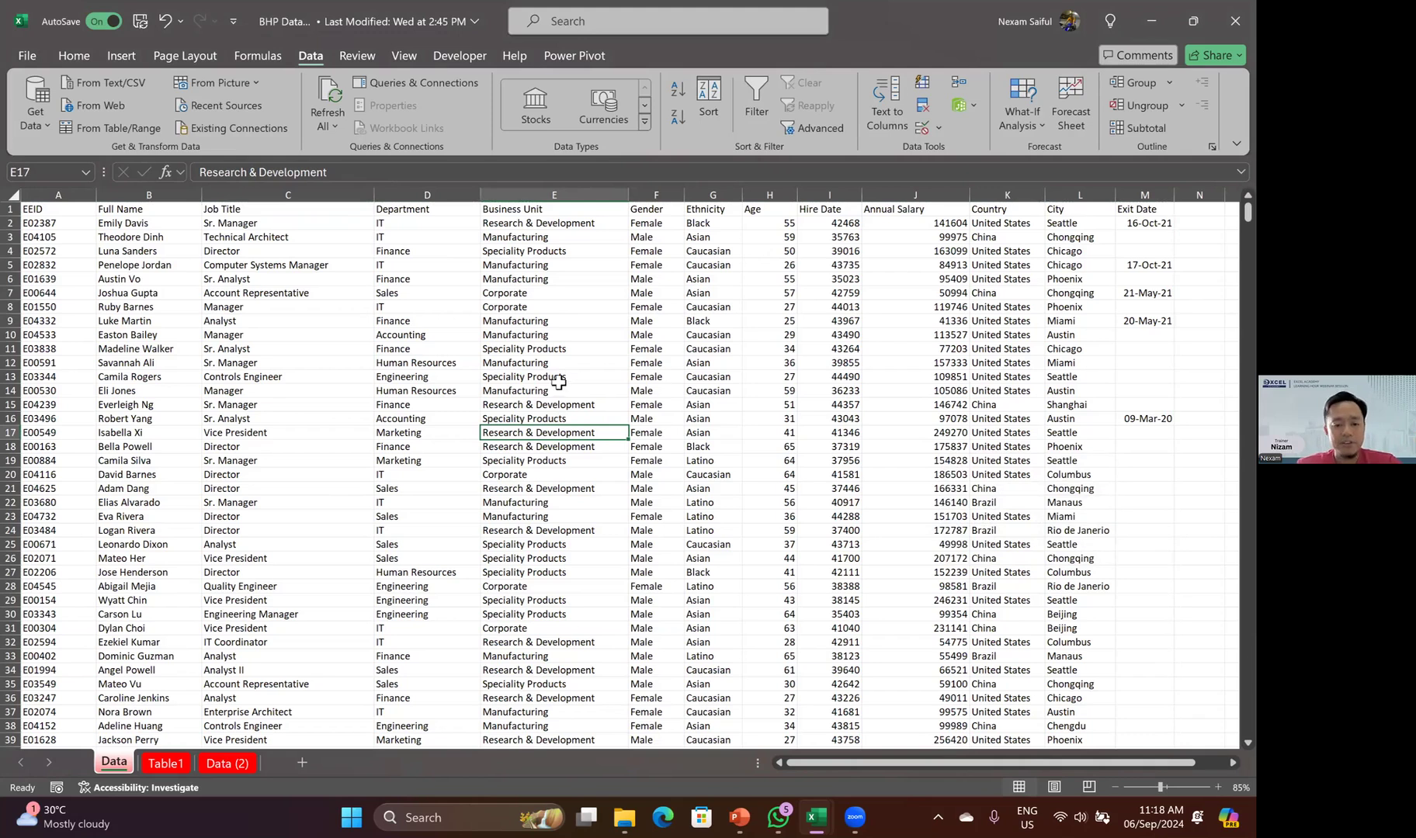
click(332, 359)
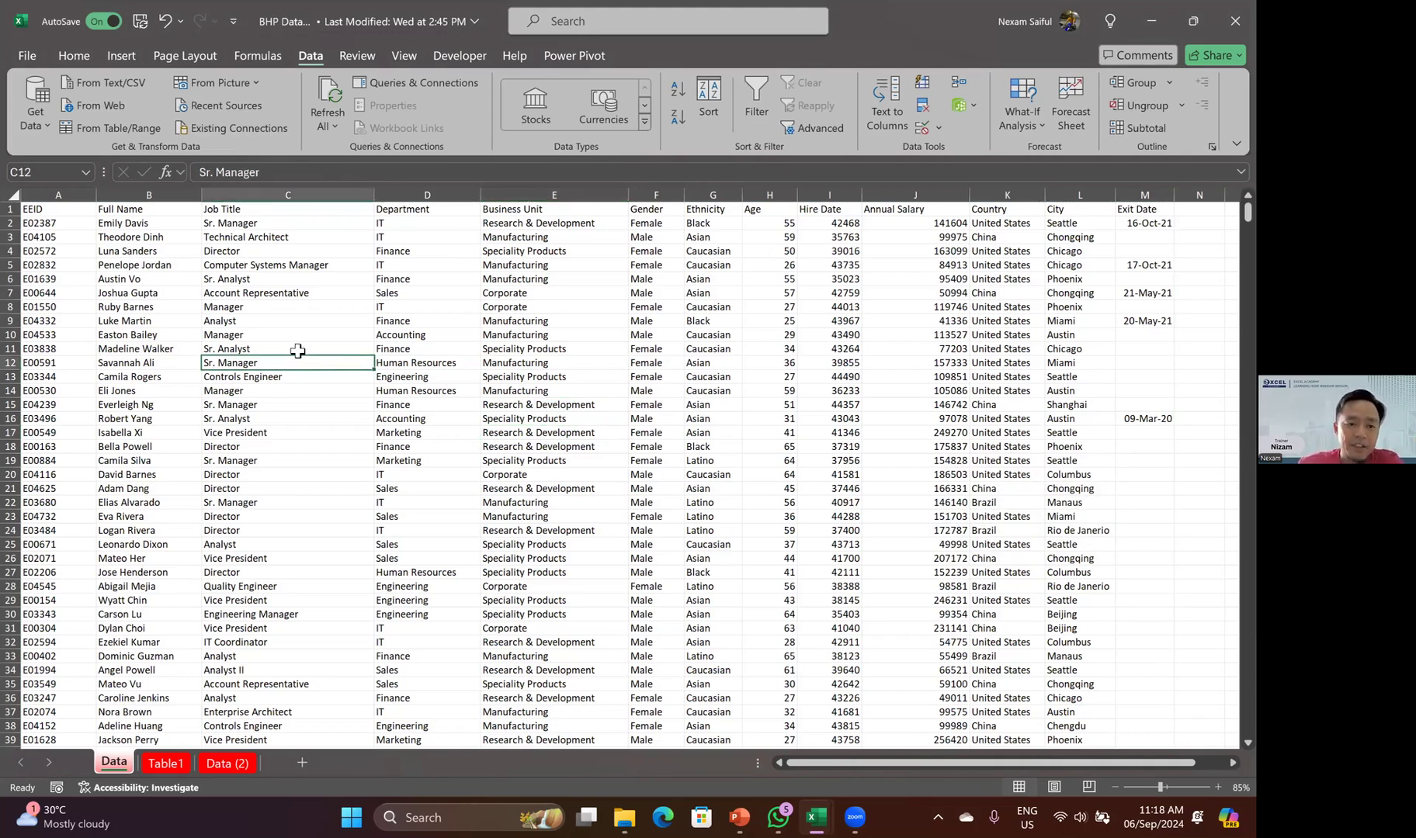
click(122, 56)
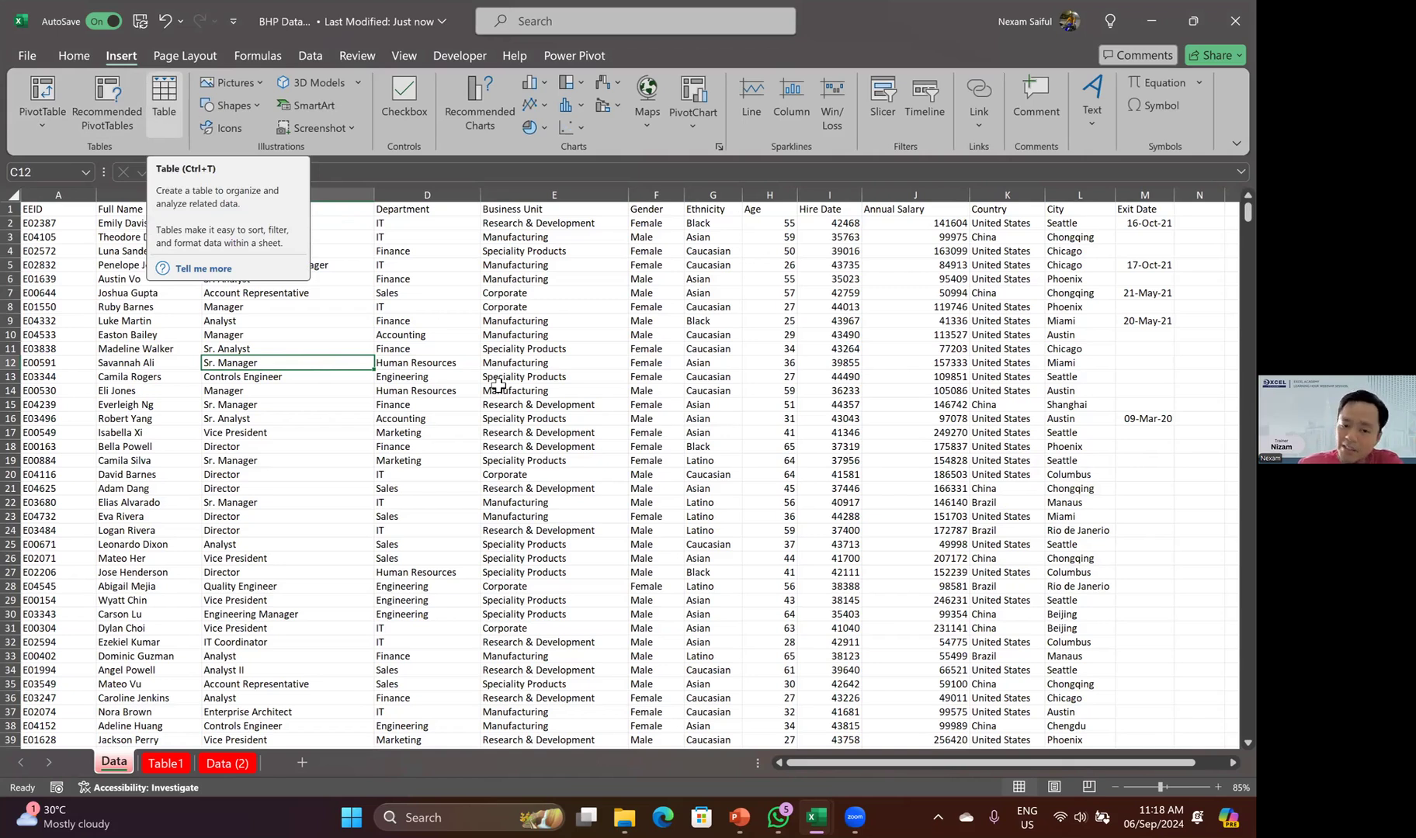
- Convert the employee range A1:M1052 on the Data sheet into an Excel table with headers
click(320, 323)
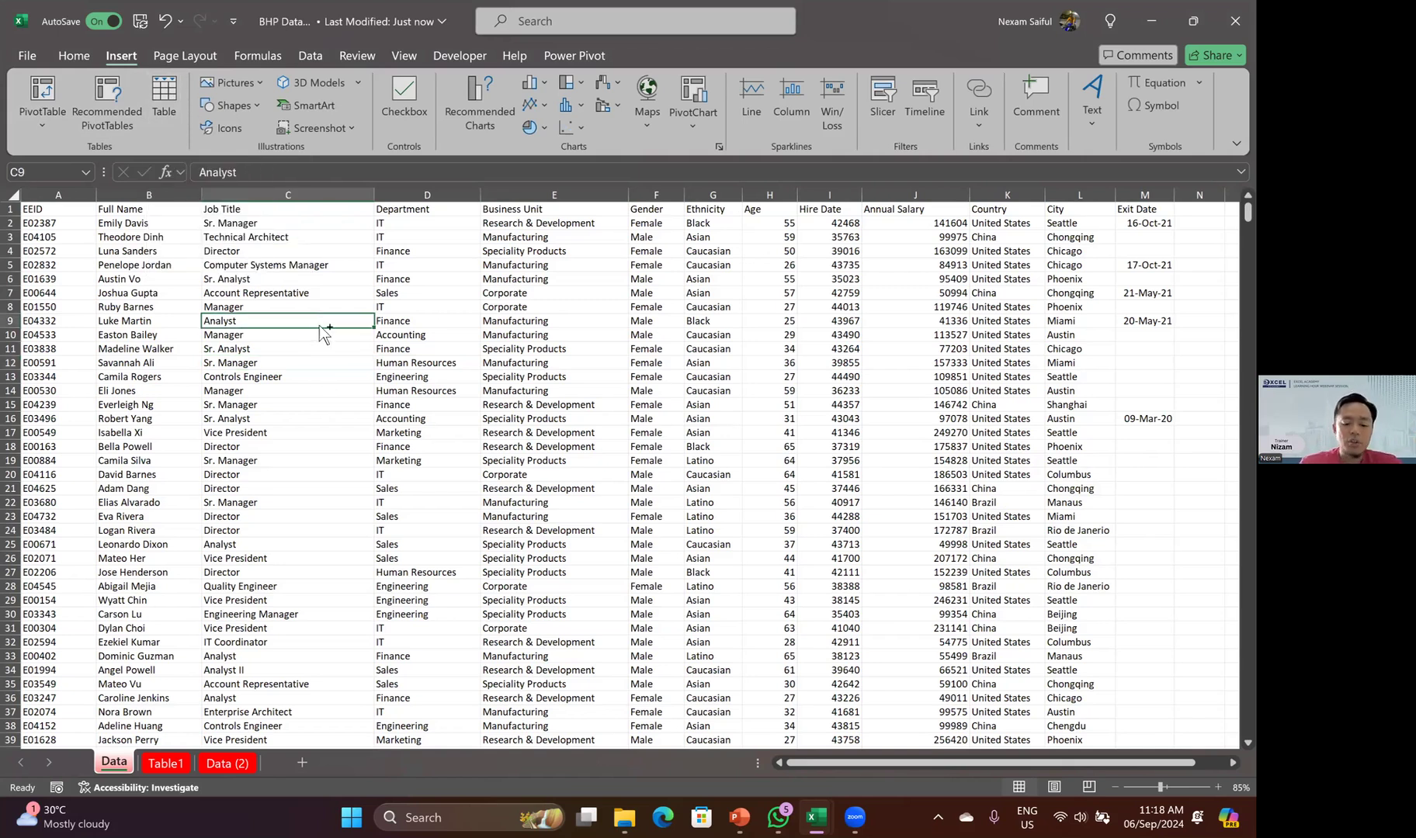
key(ctrl+t)
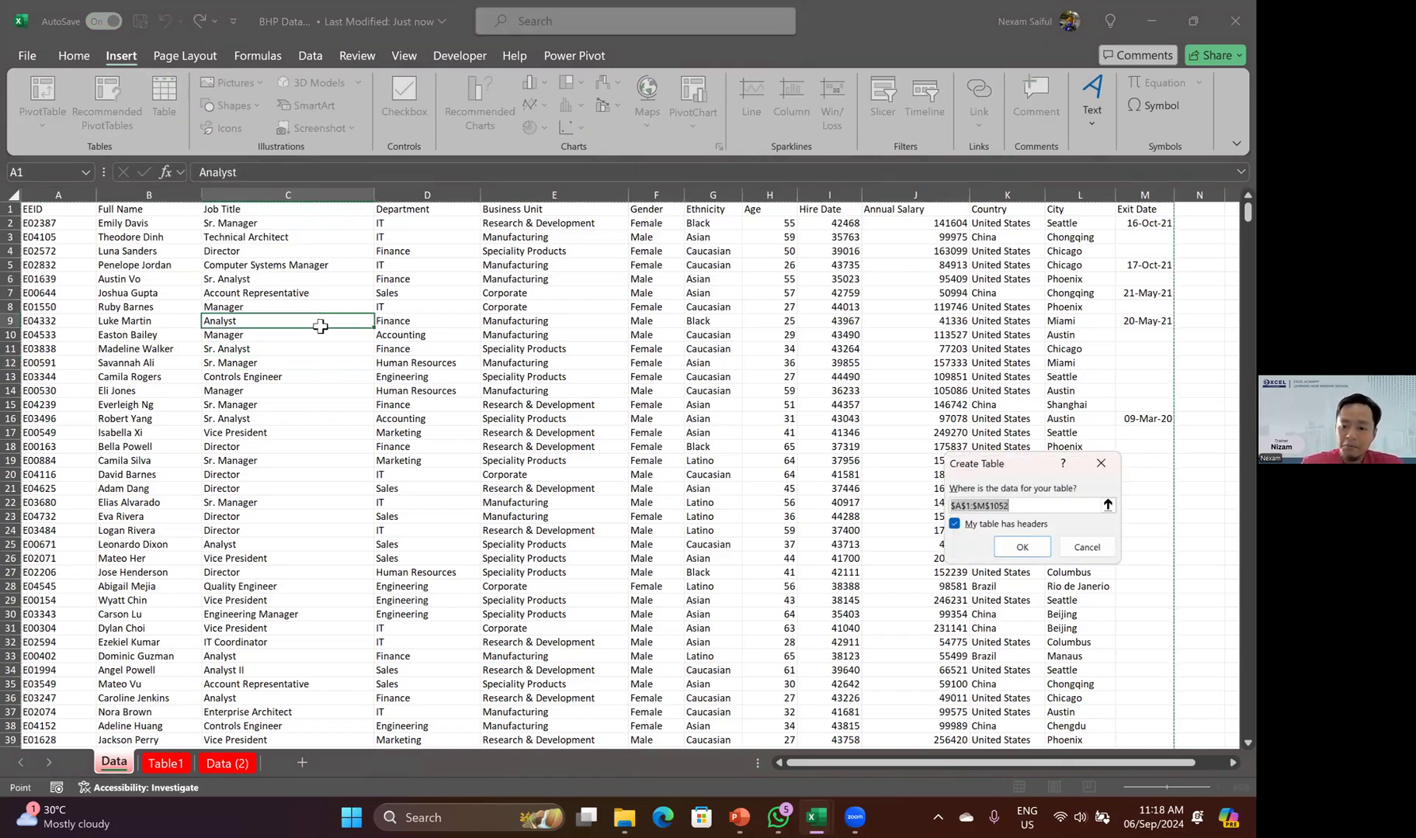
drag(973, 448, 499, 262)
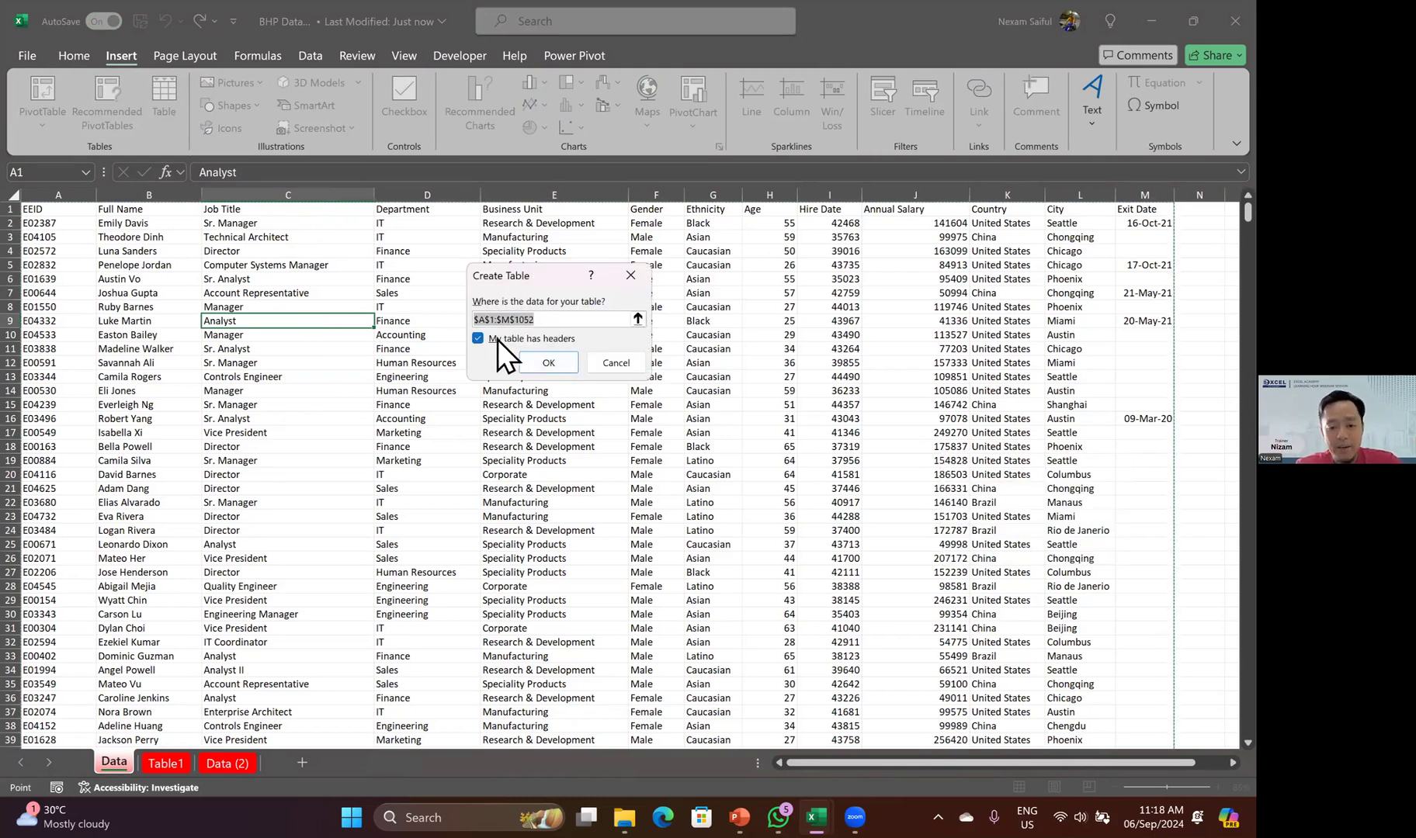
click(554, 359)
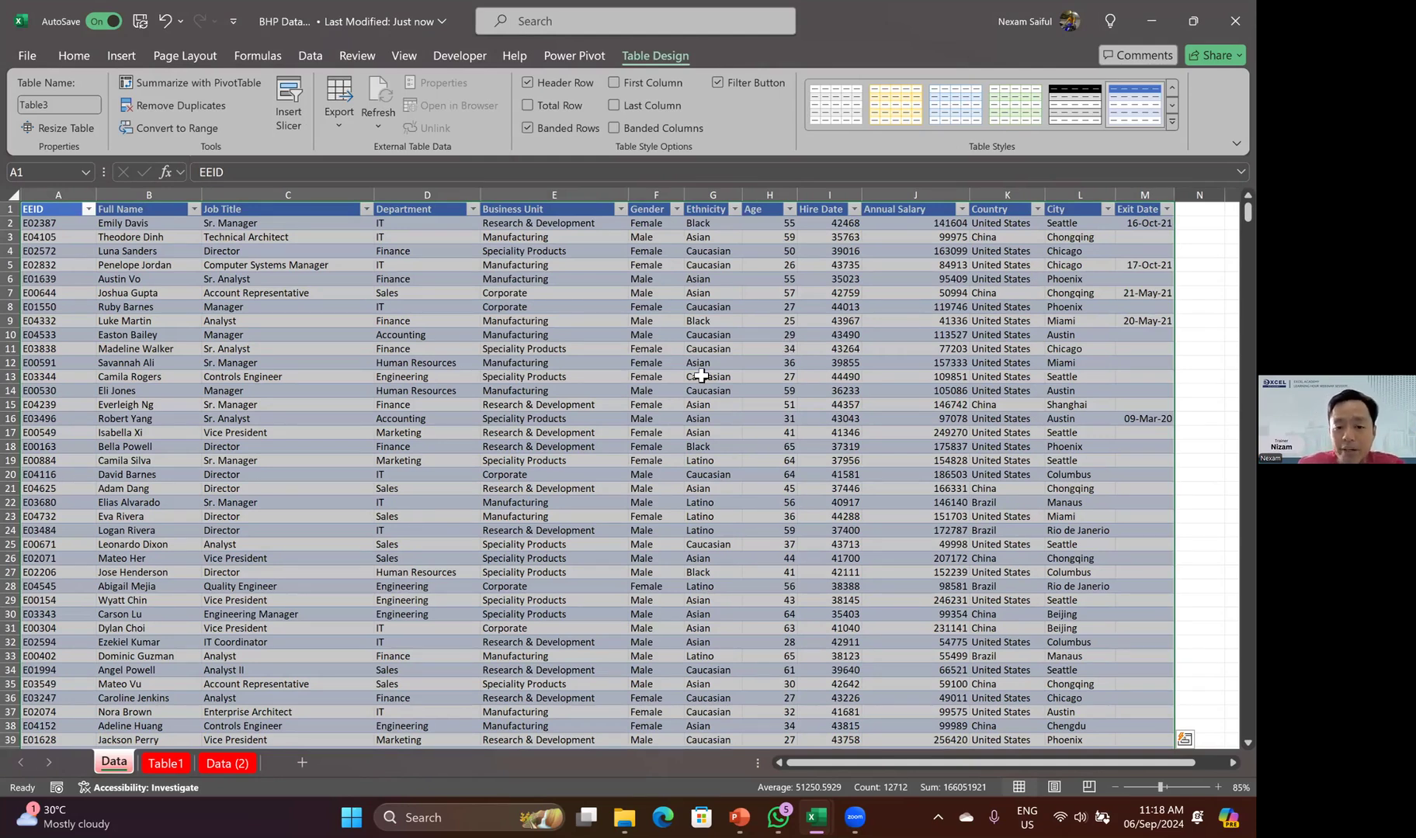
click(547, 336)
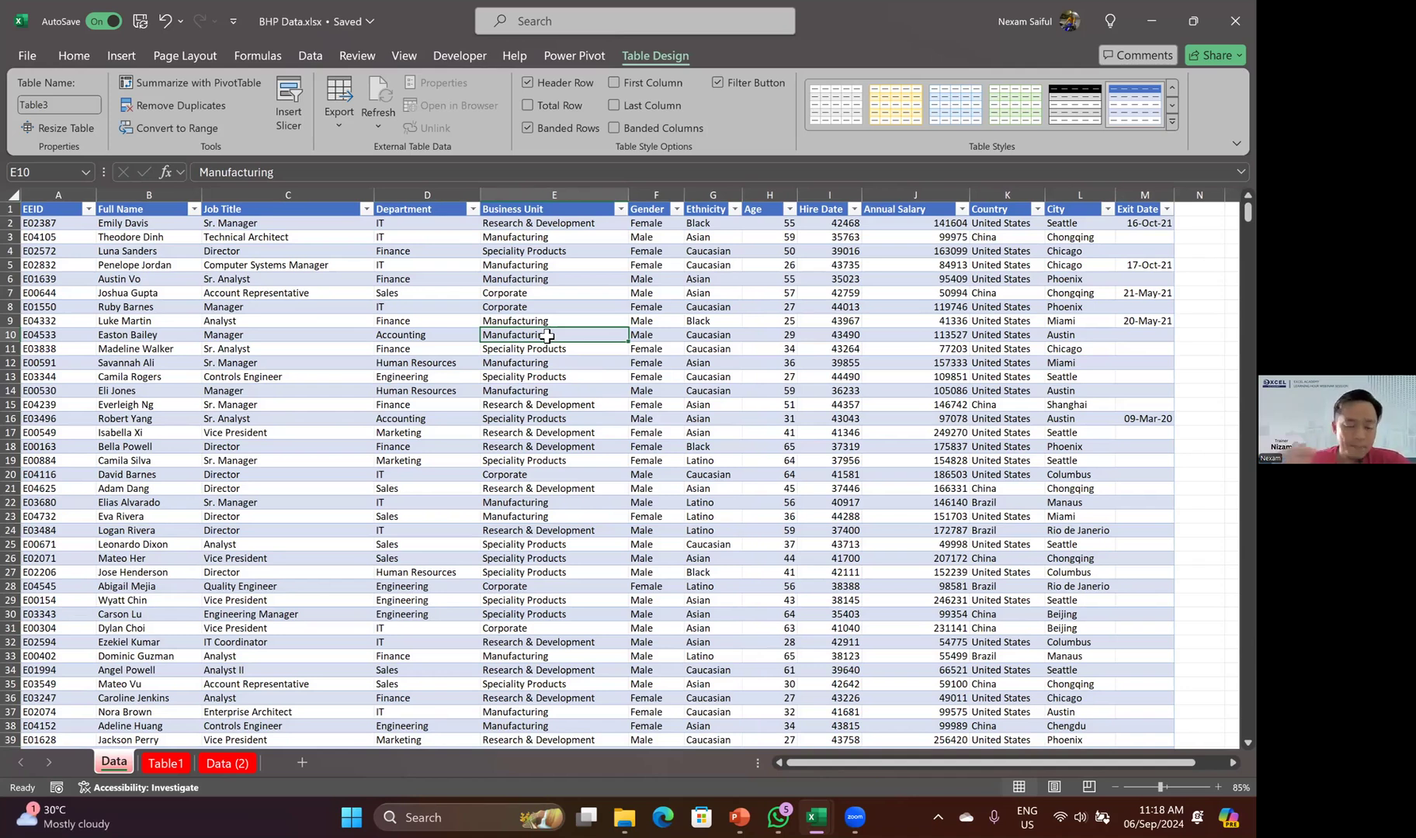
click(539, 376)
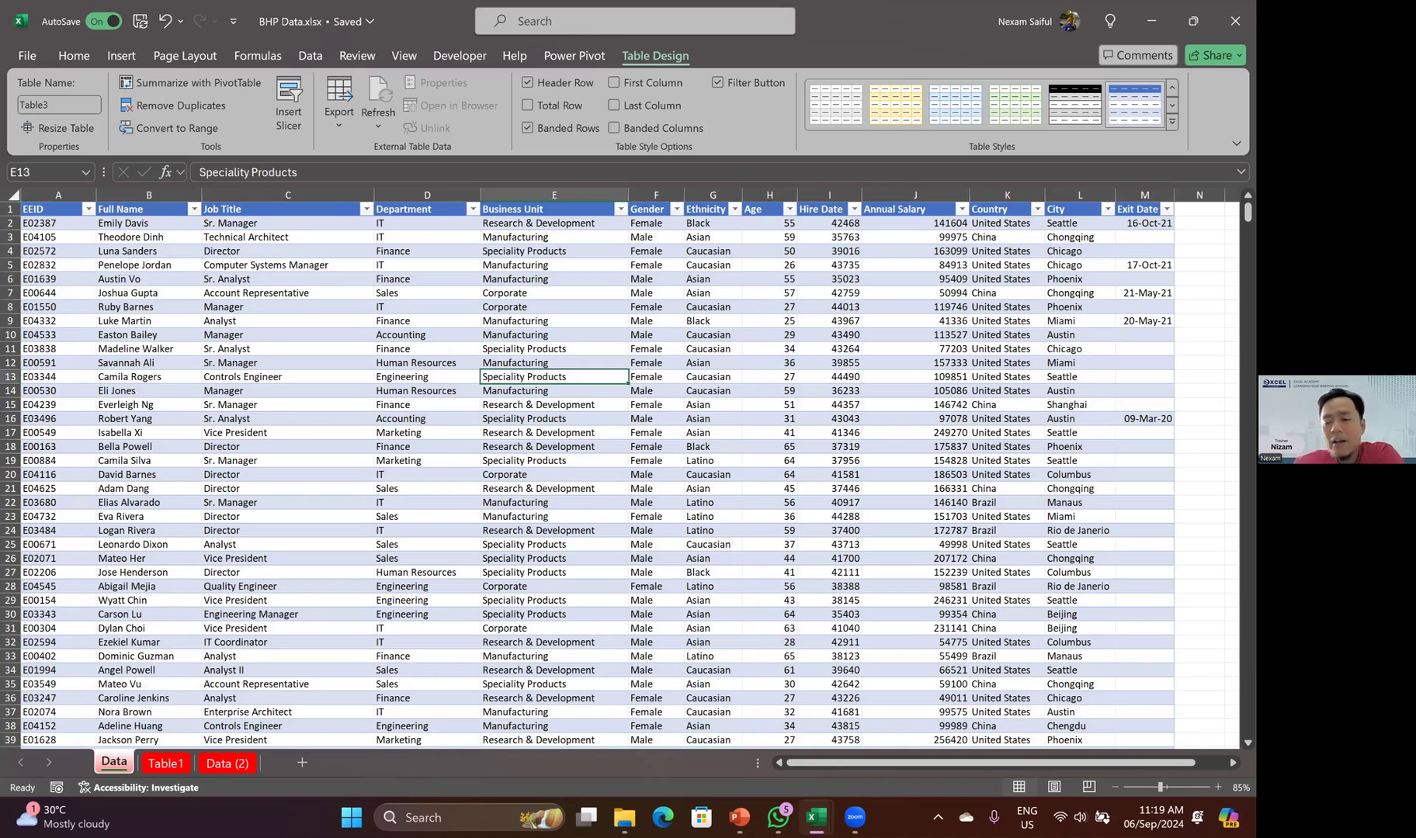
click(1199, 293)
click(789, 293)
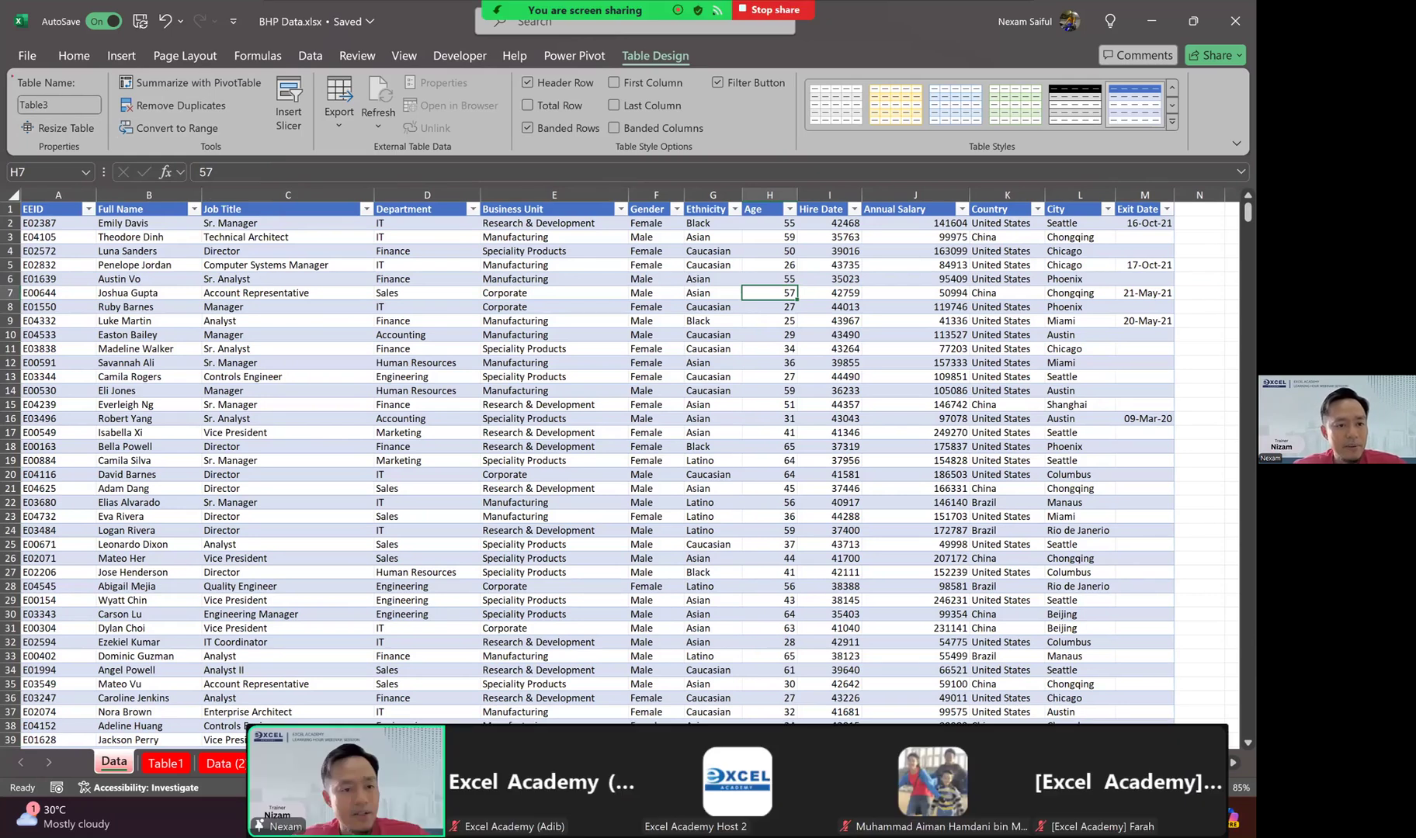
mouse_move(11, 71)
mouse_down()
mouse_move(82, 159)
mouse_move(123, 144)
mouse_up()
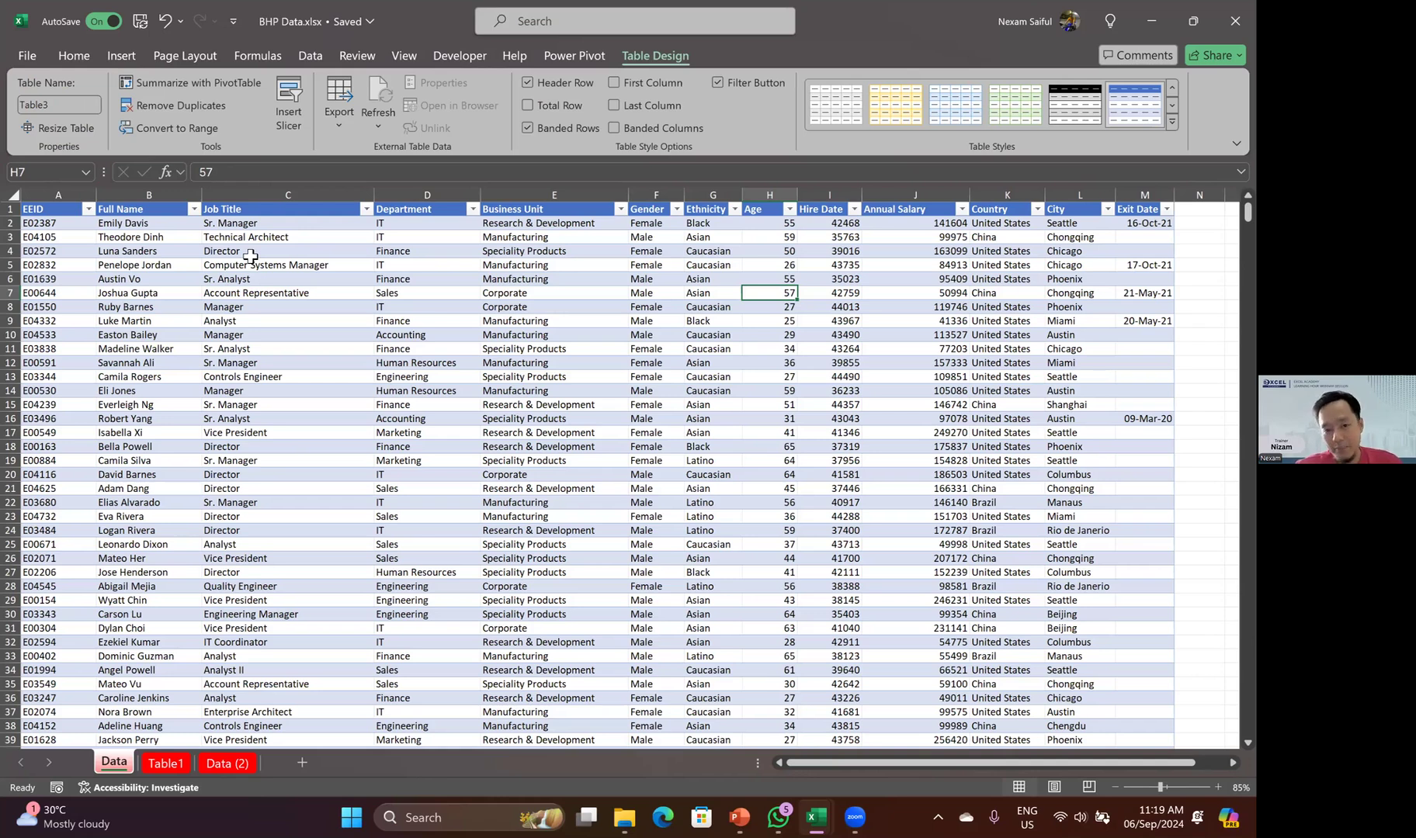
- Rename the employee table on the Data sheet as Database
click(653, 309)
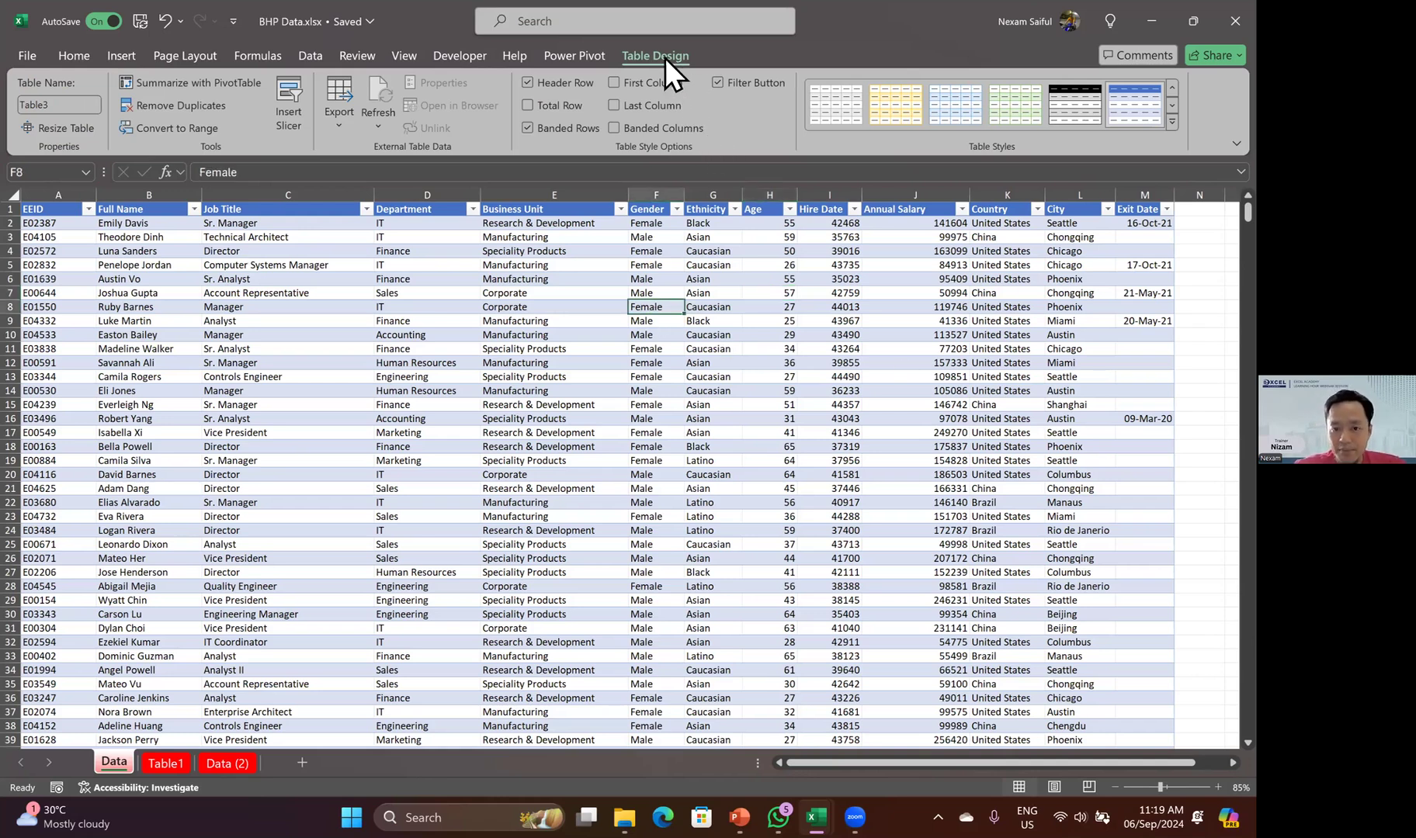
click(75, 106)
text(Database)
key(Return)
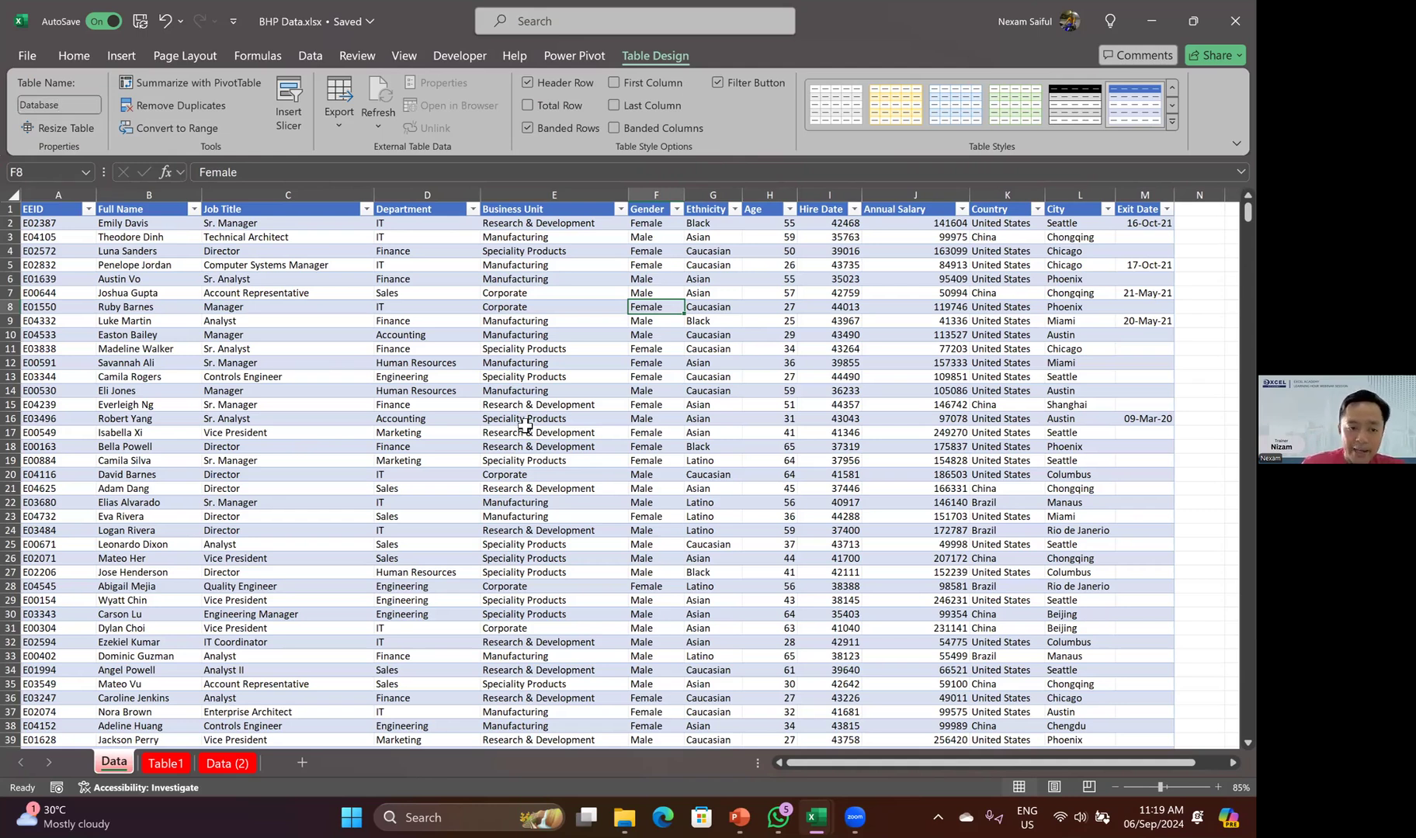
- Load the Database table into the Power Query Editor from its table range and dismiss the compatibility warning
click(485, 404)
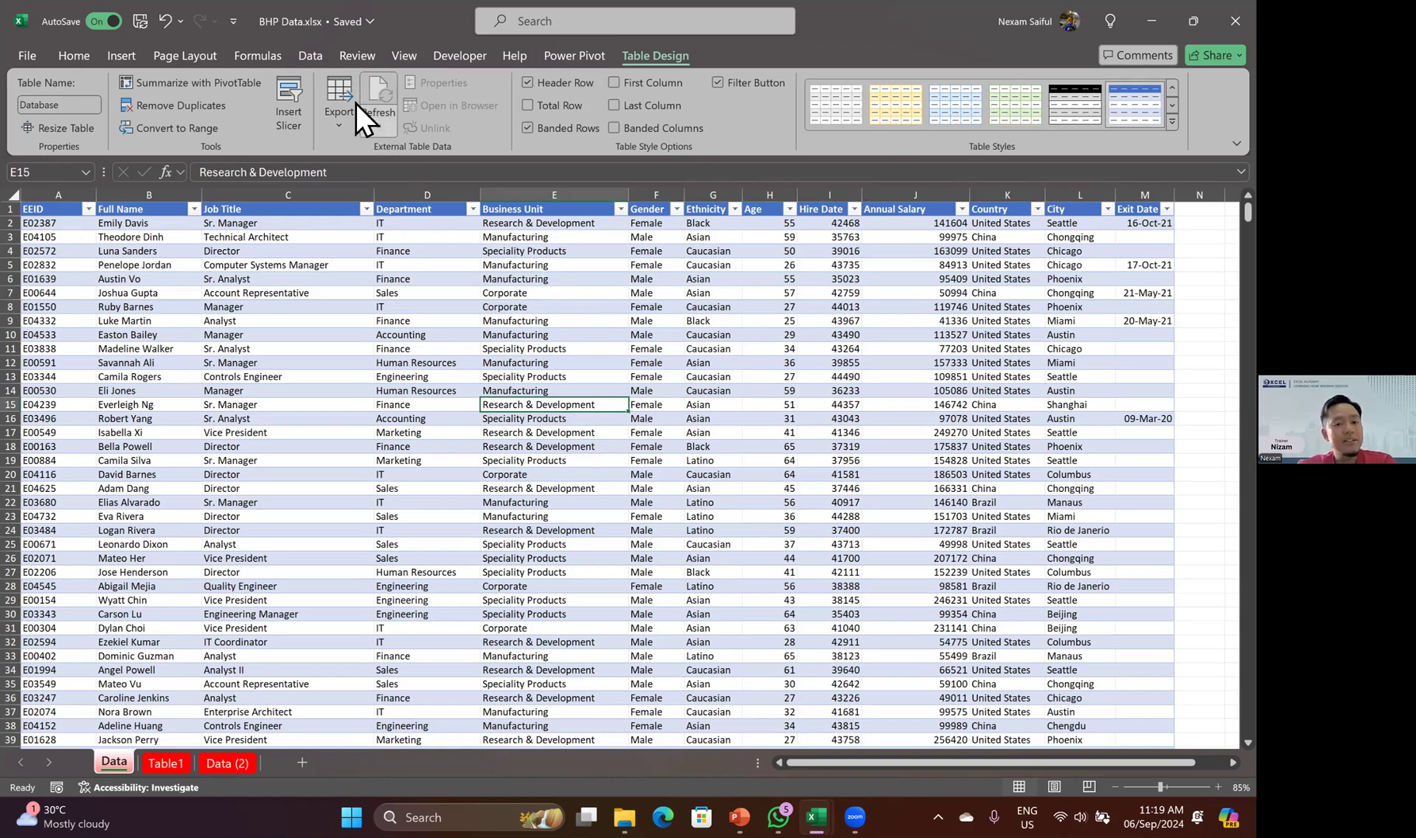
click(319, 59)
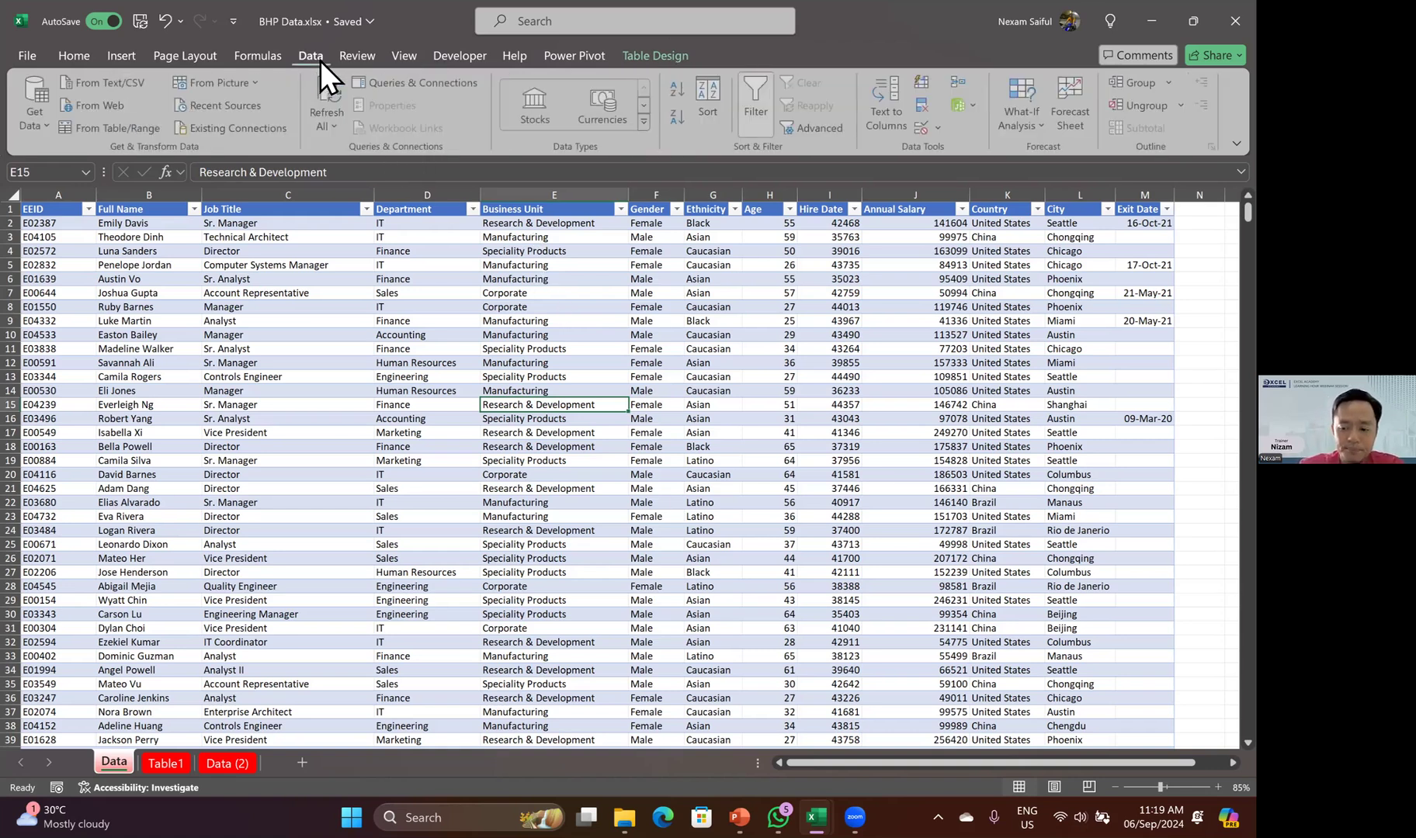
click(128, 129)
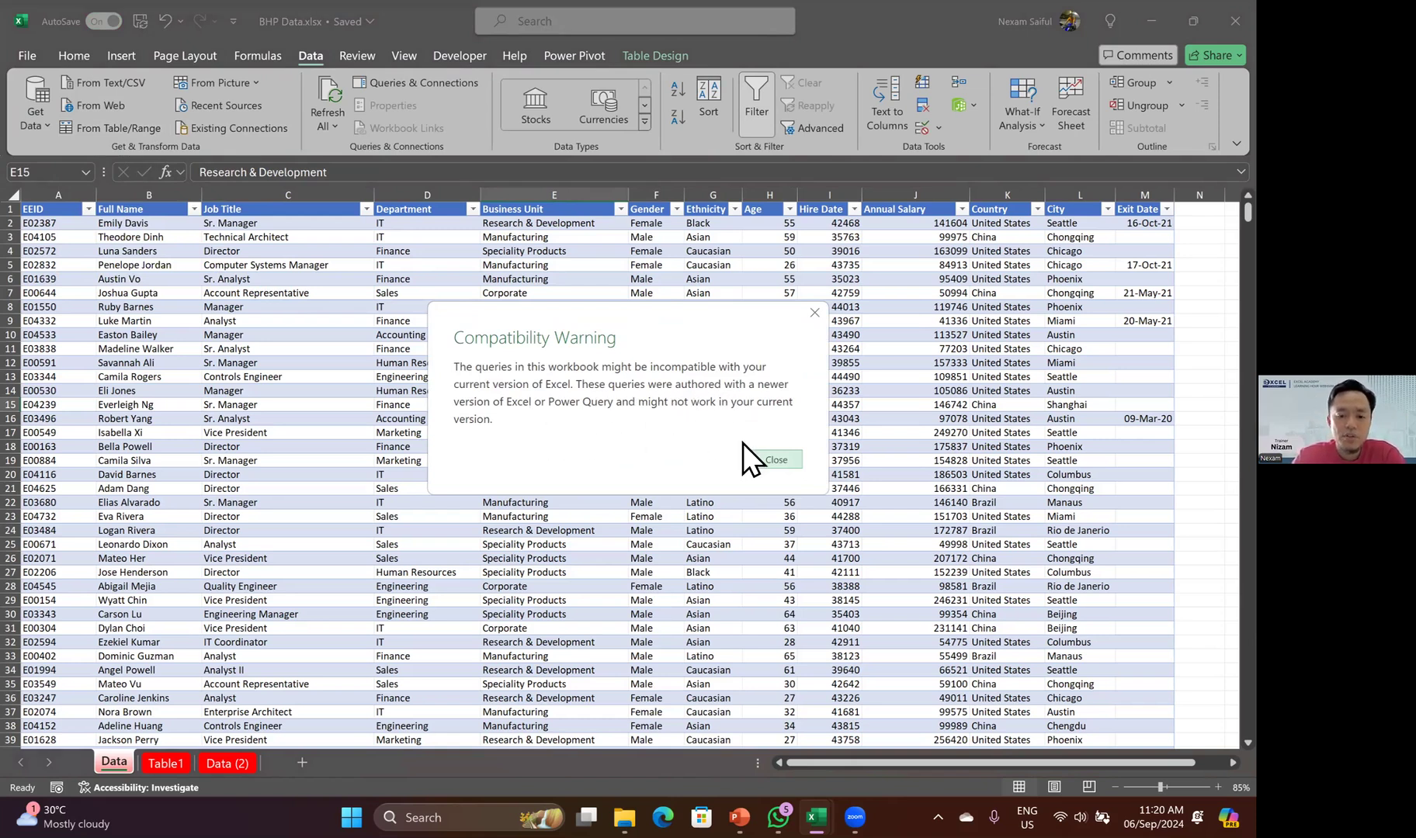
click(776, 460)
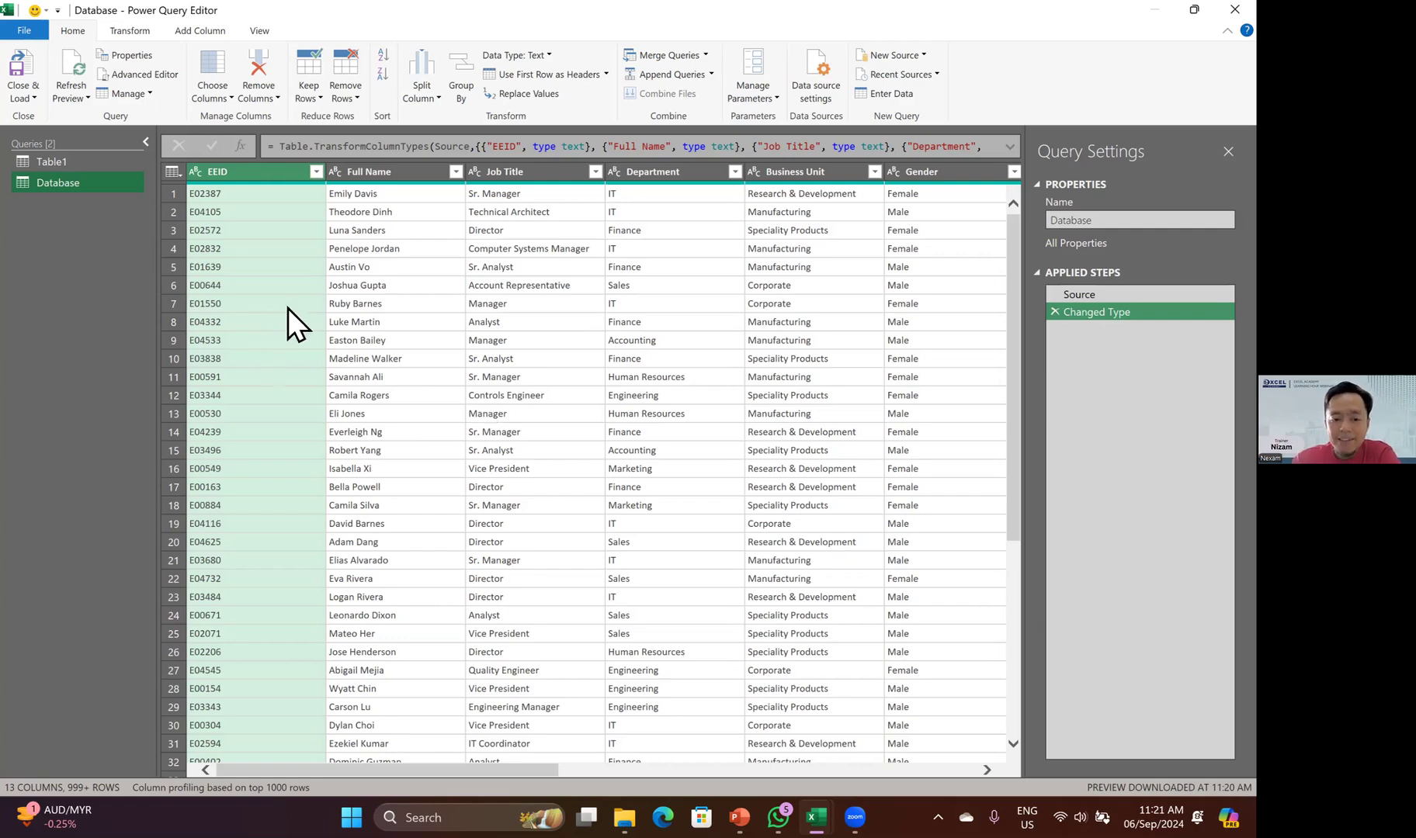
- Preview the Full Name value in row 8 of the Database query and examine that row's complete record
click(374, 320)
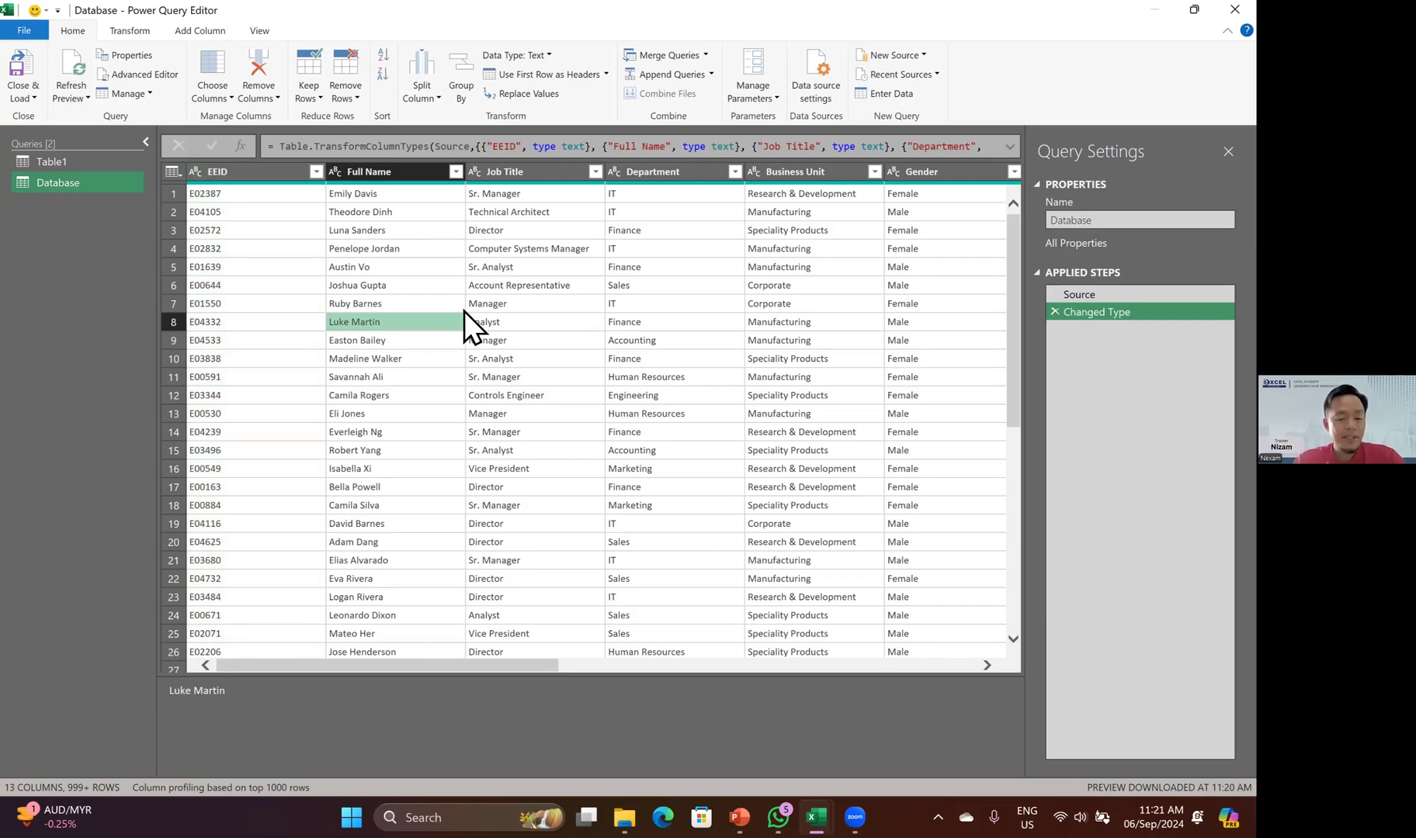
click(180, 323)
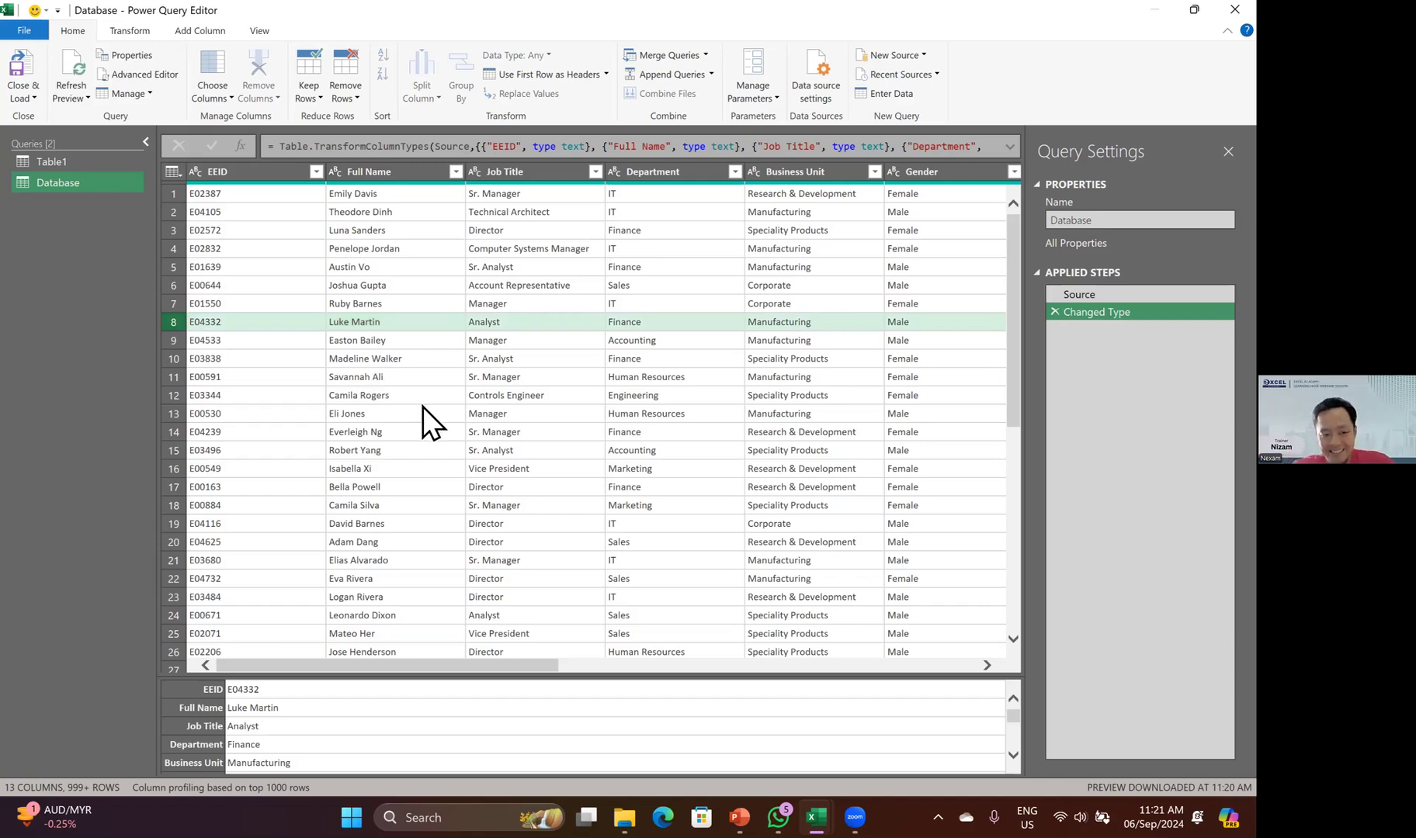
scroll(421, 405, down, 2)
scroll(377, 391, up, 2)
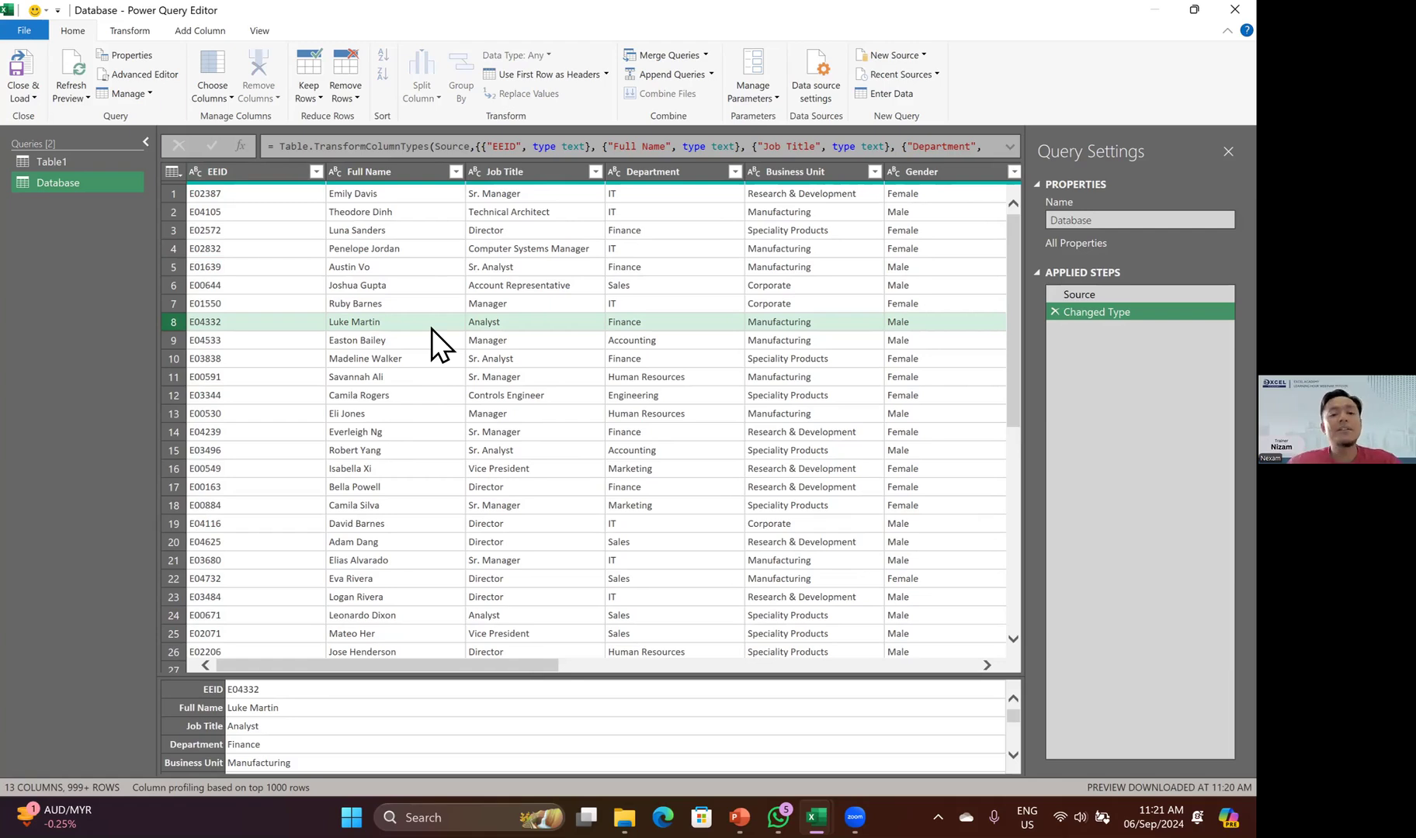
scroll(382, 264, down, 1)
scroll(387, 295, up, 1)
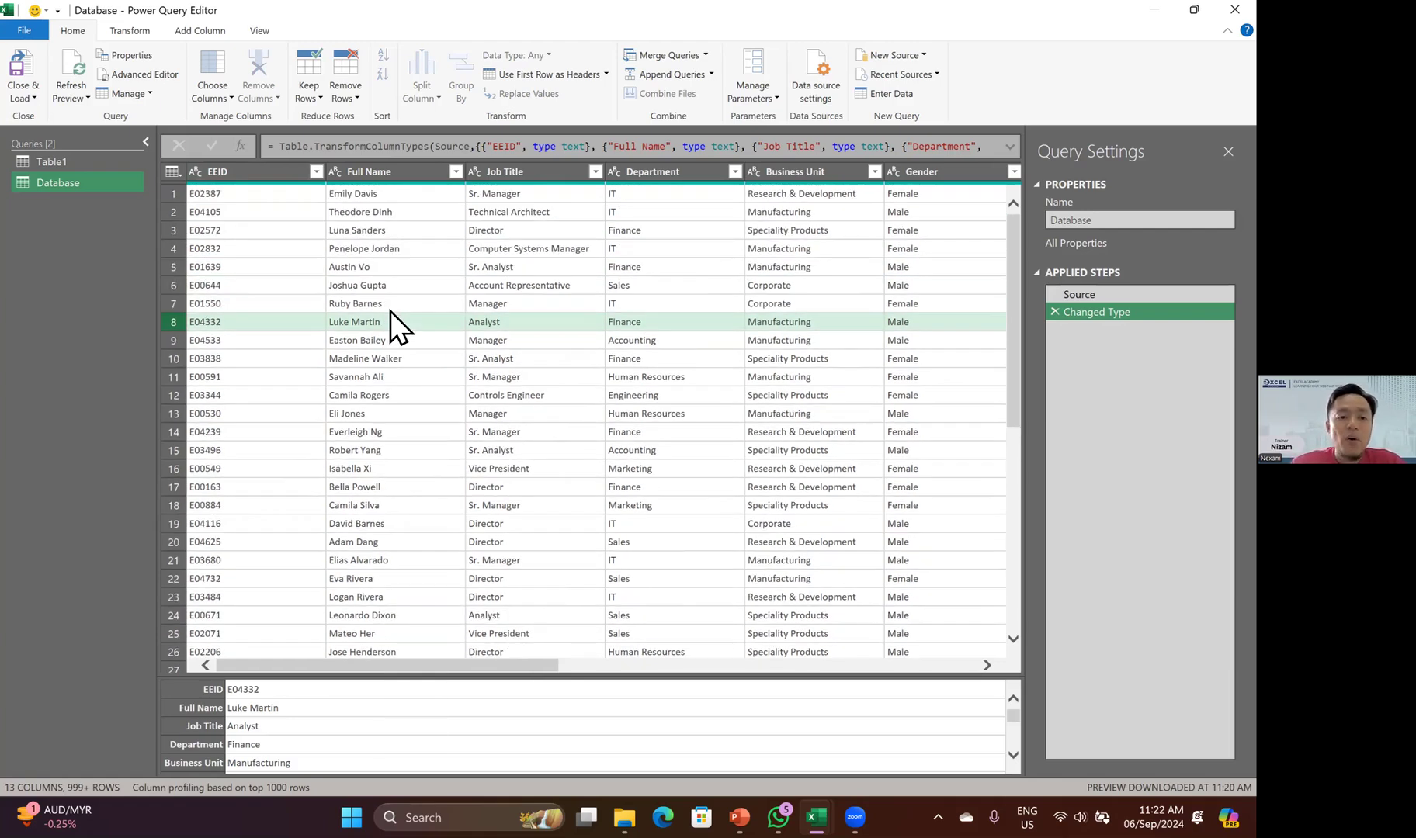
- Select the adjacent EEID and Full Name columns, and switch the selection to the range from Job Title through Gender
click(261, 174)
shift+click(382, 170)
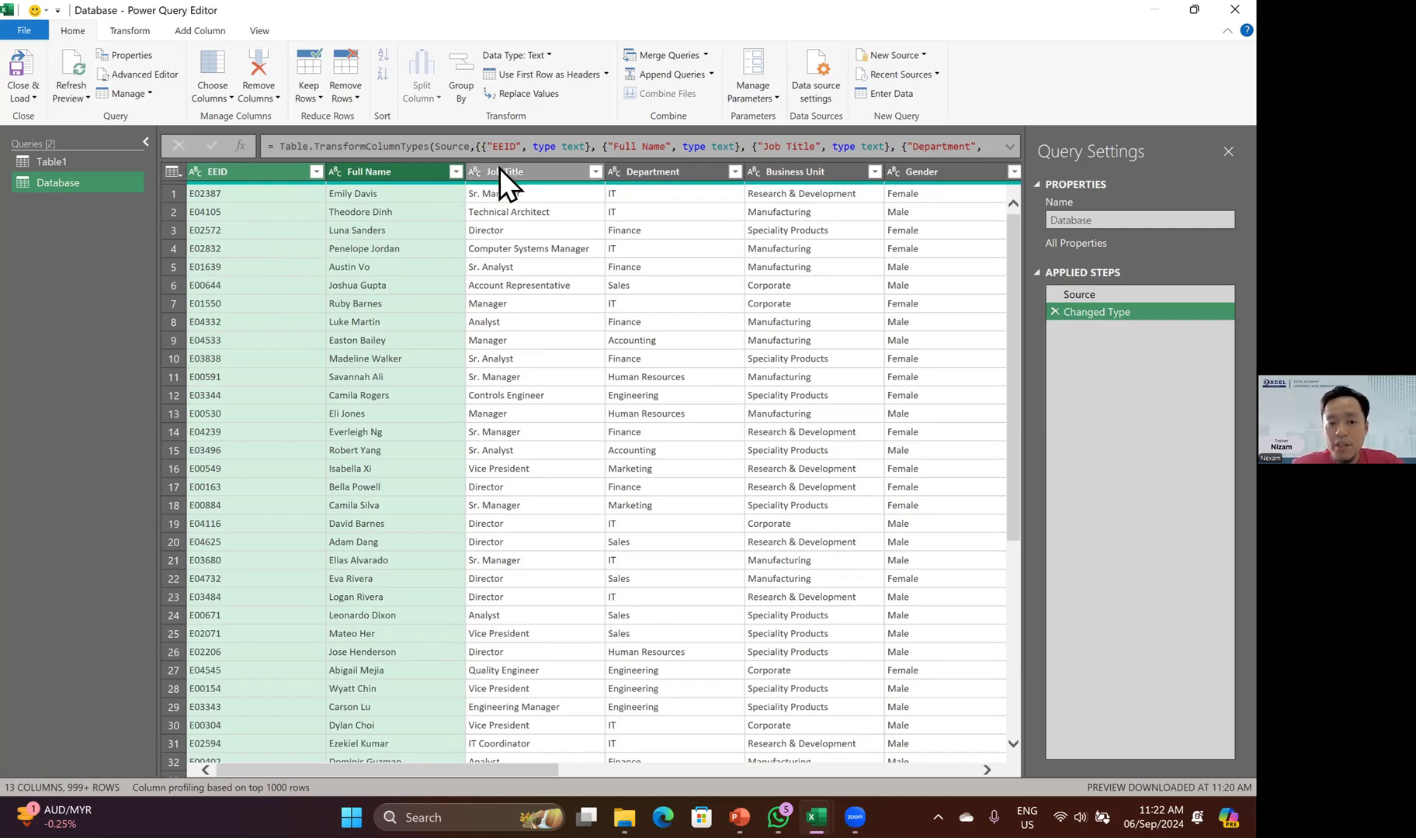
click(562, 165)
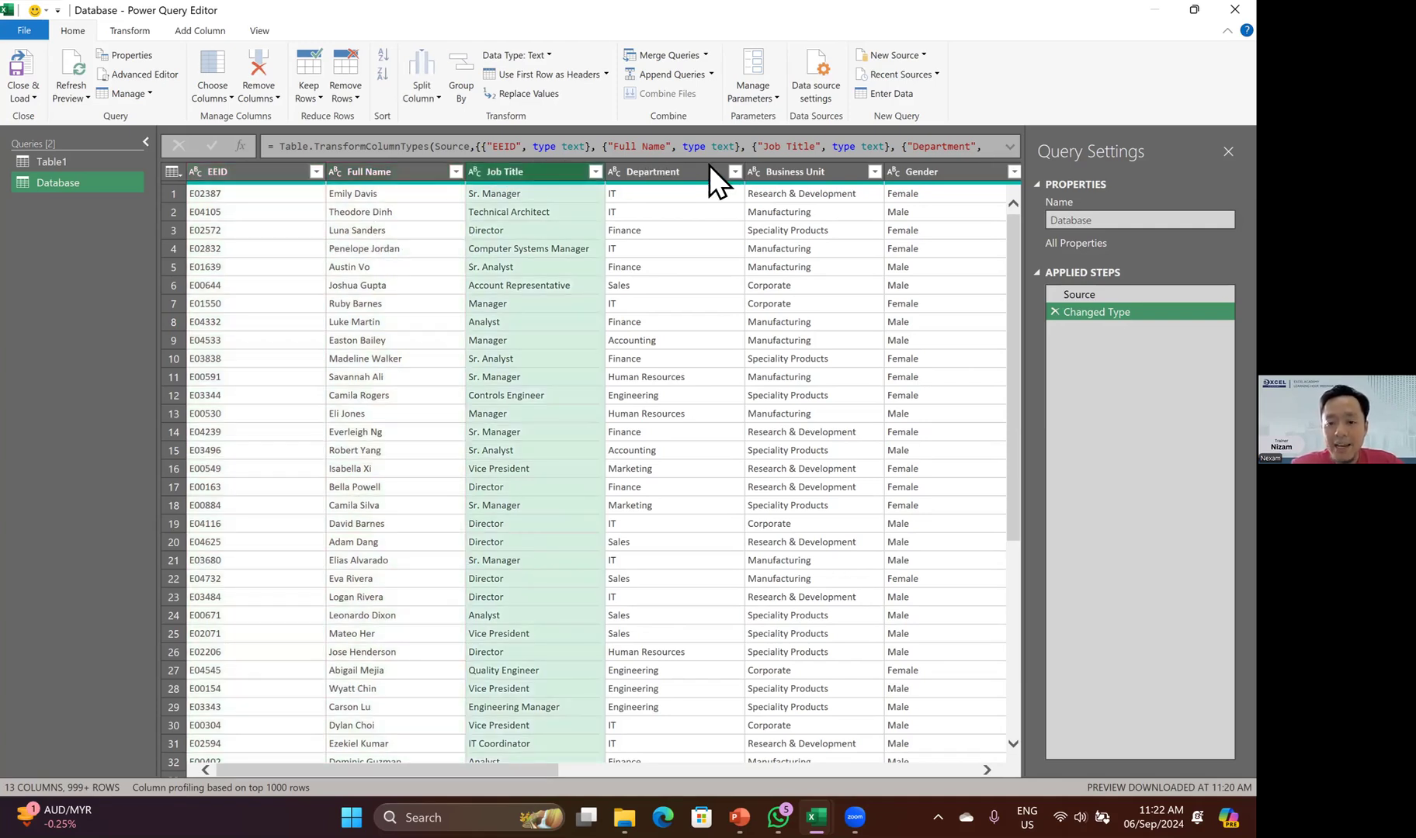
shift+click(927, 169)
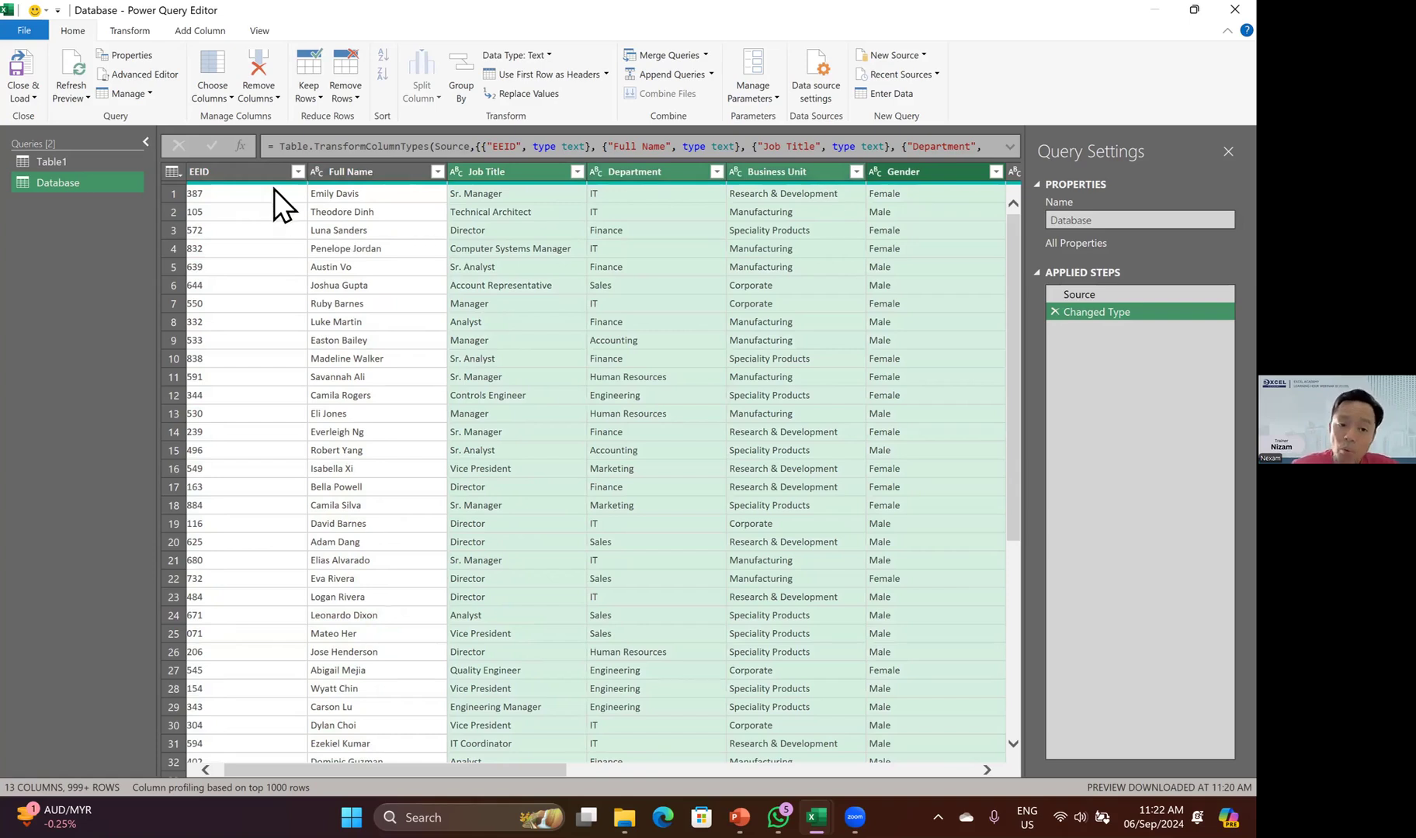
- Select the EEID column and add the Full Name column to the selection
click(261, 172)
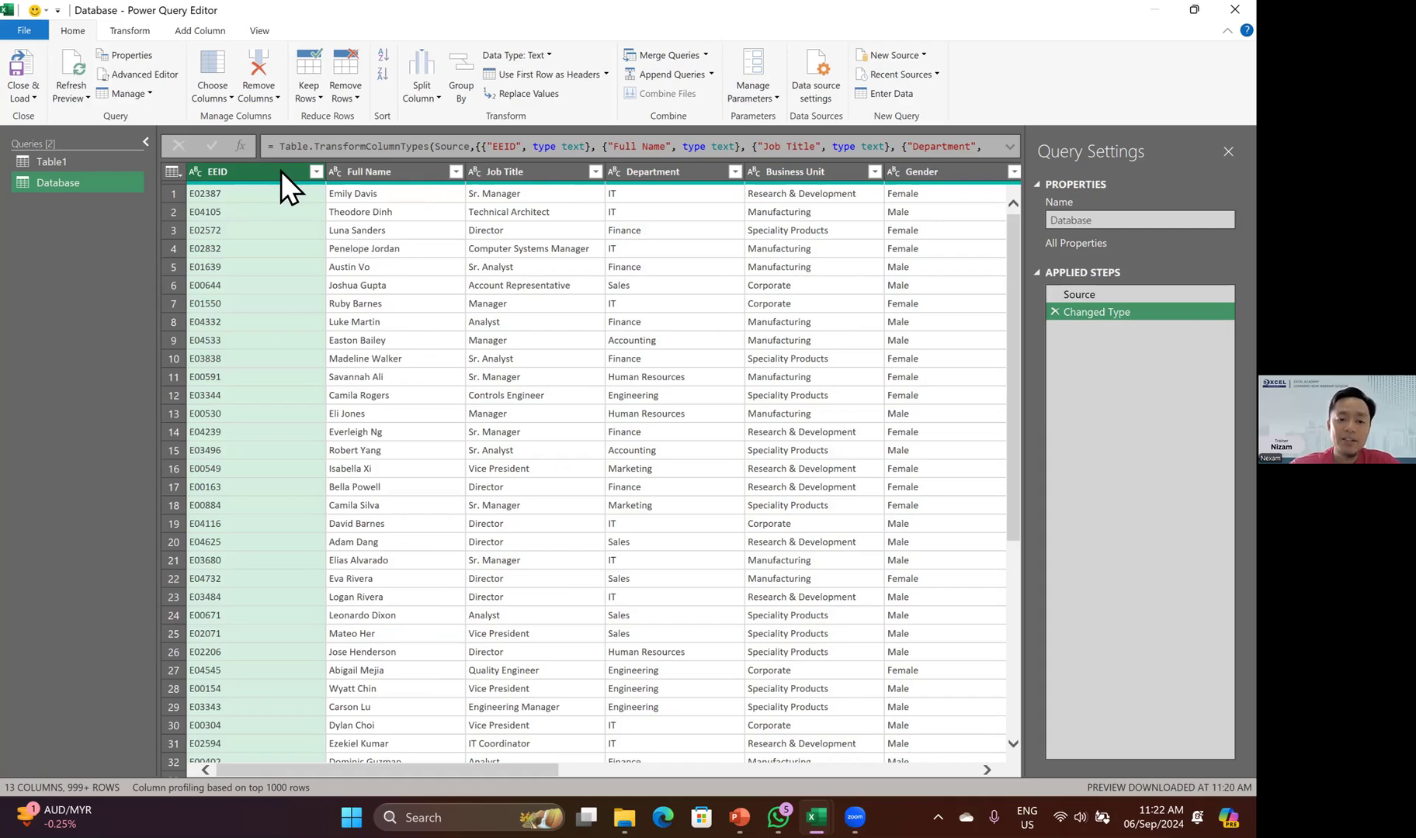
ctrl+click(392, 172)
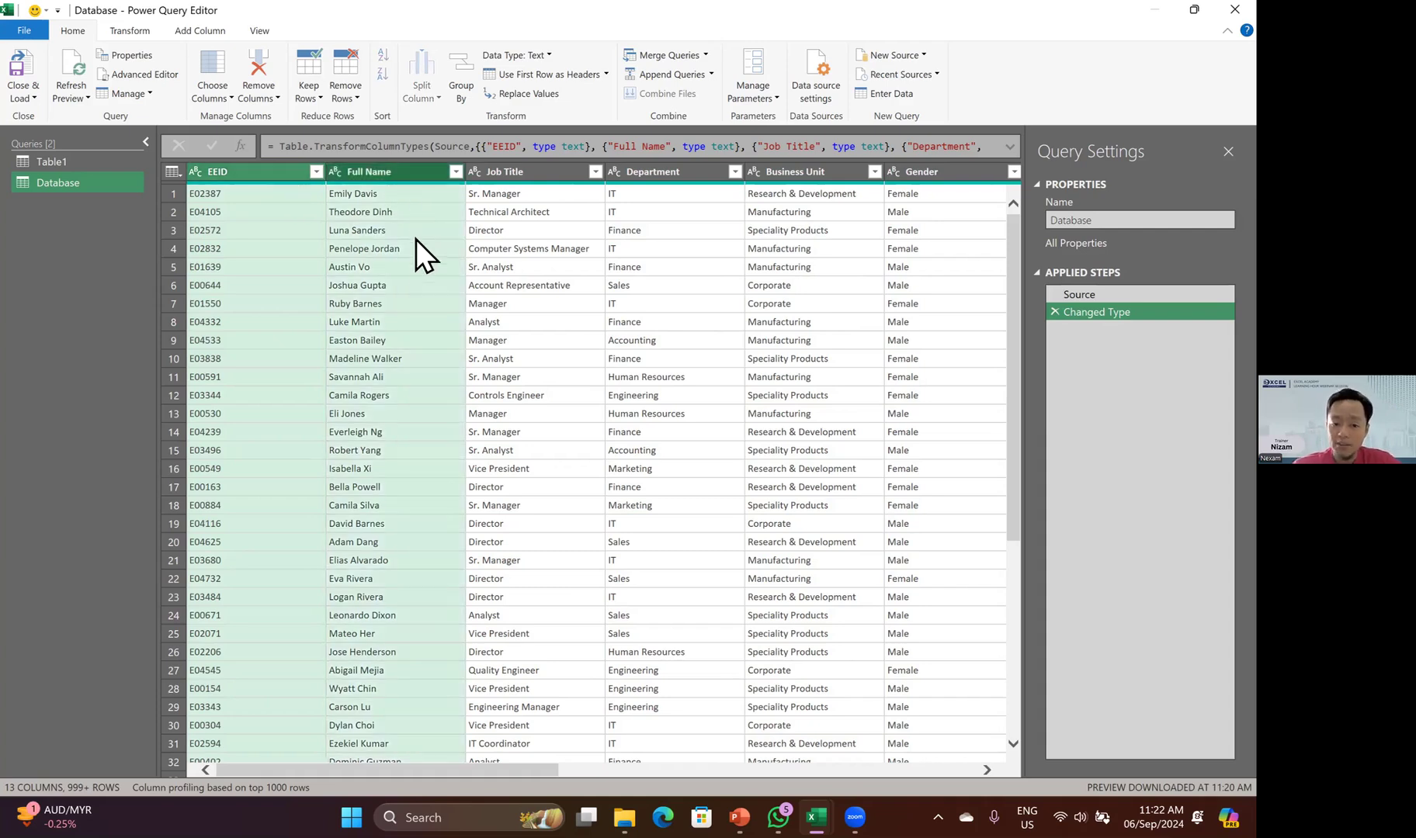
- Add Job Title and Department to the EEID and Full Name selection, and remove all other columns from the Database query
ctrl+click(516, 167)
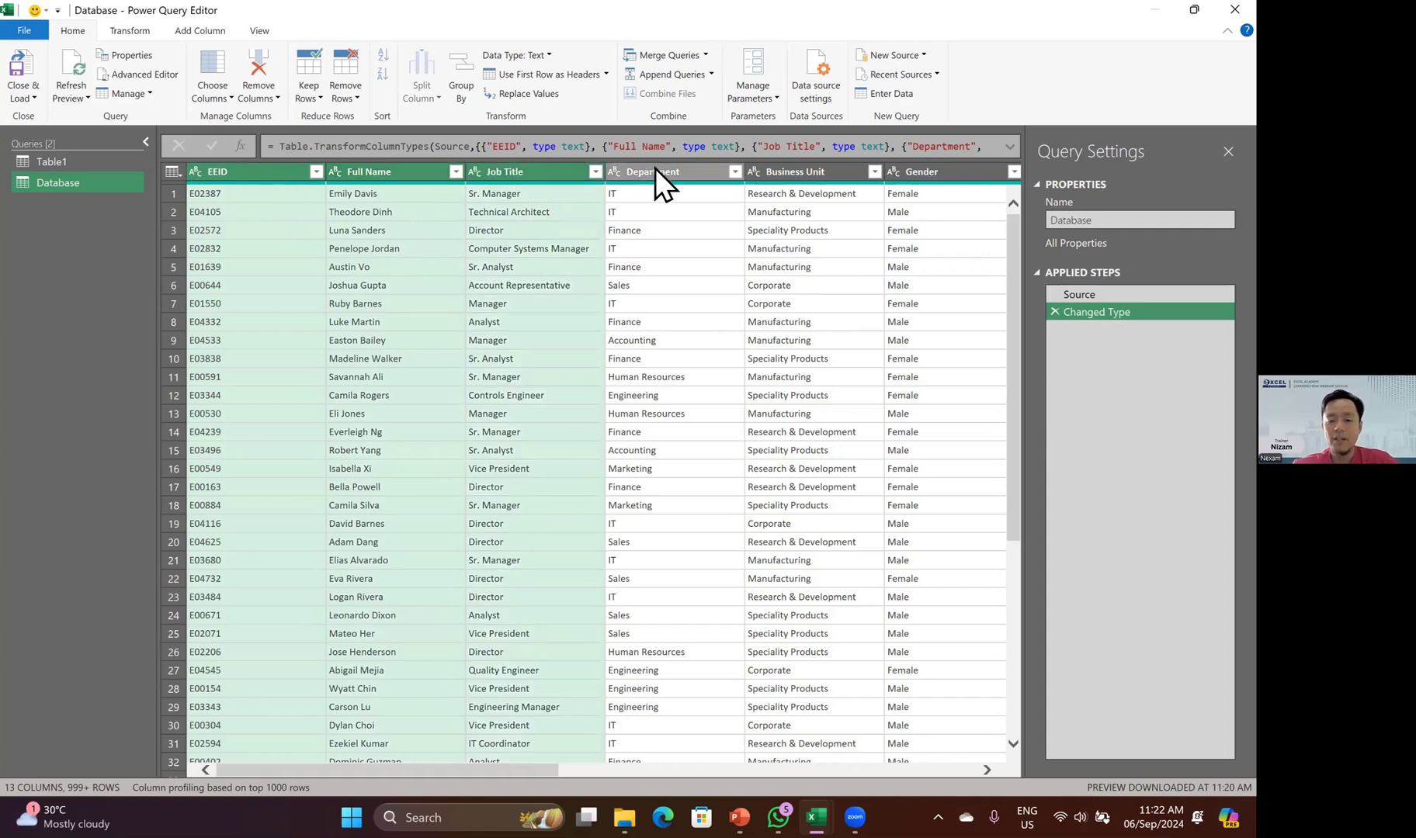
ctrl+click(655, 169)
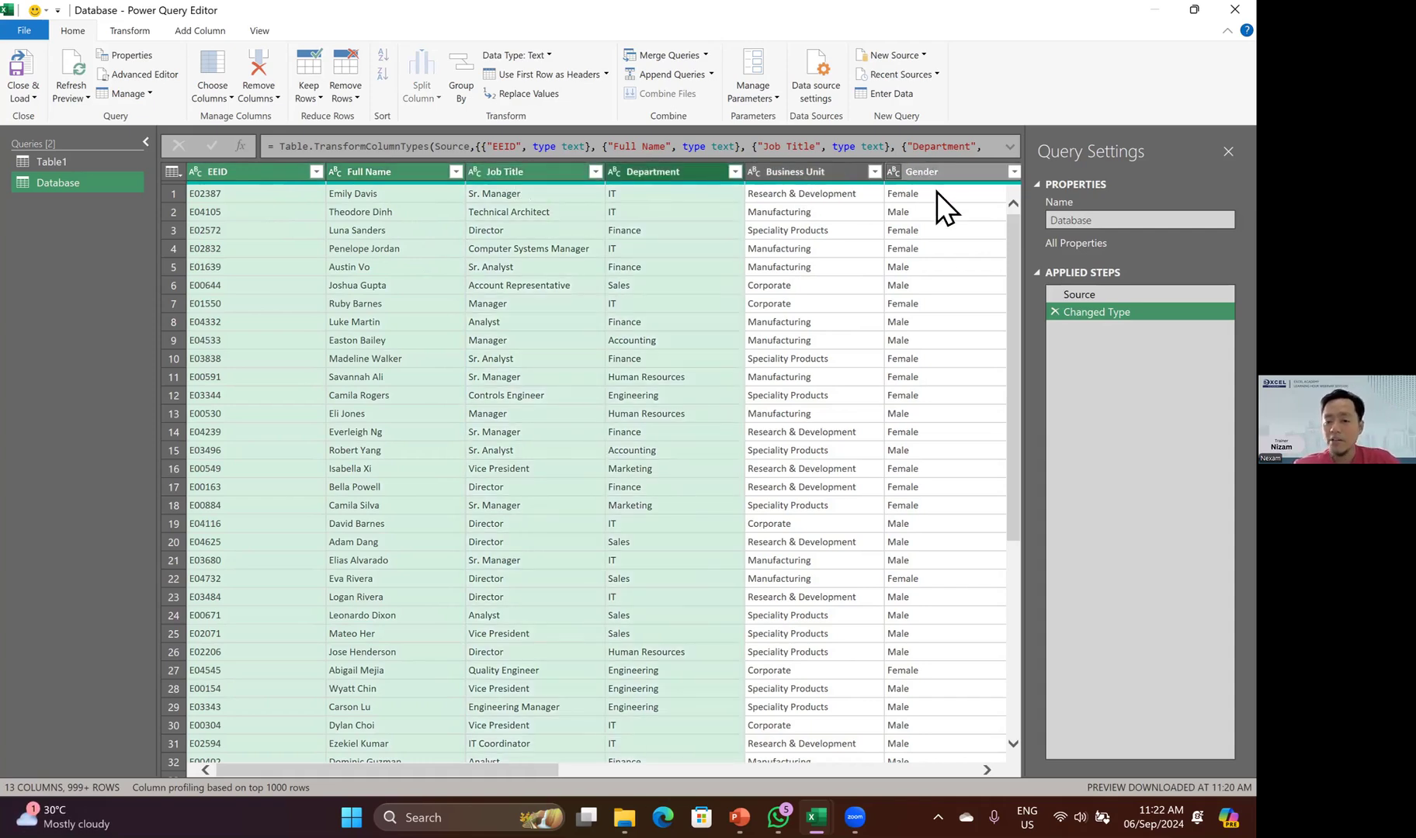
right_click(690, 173)
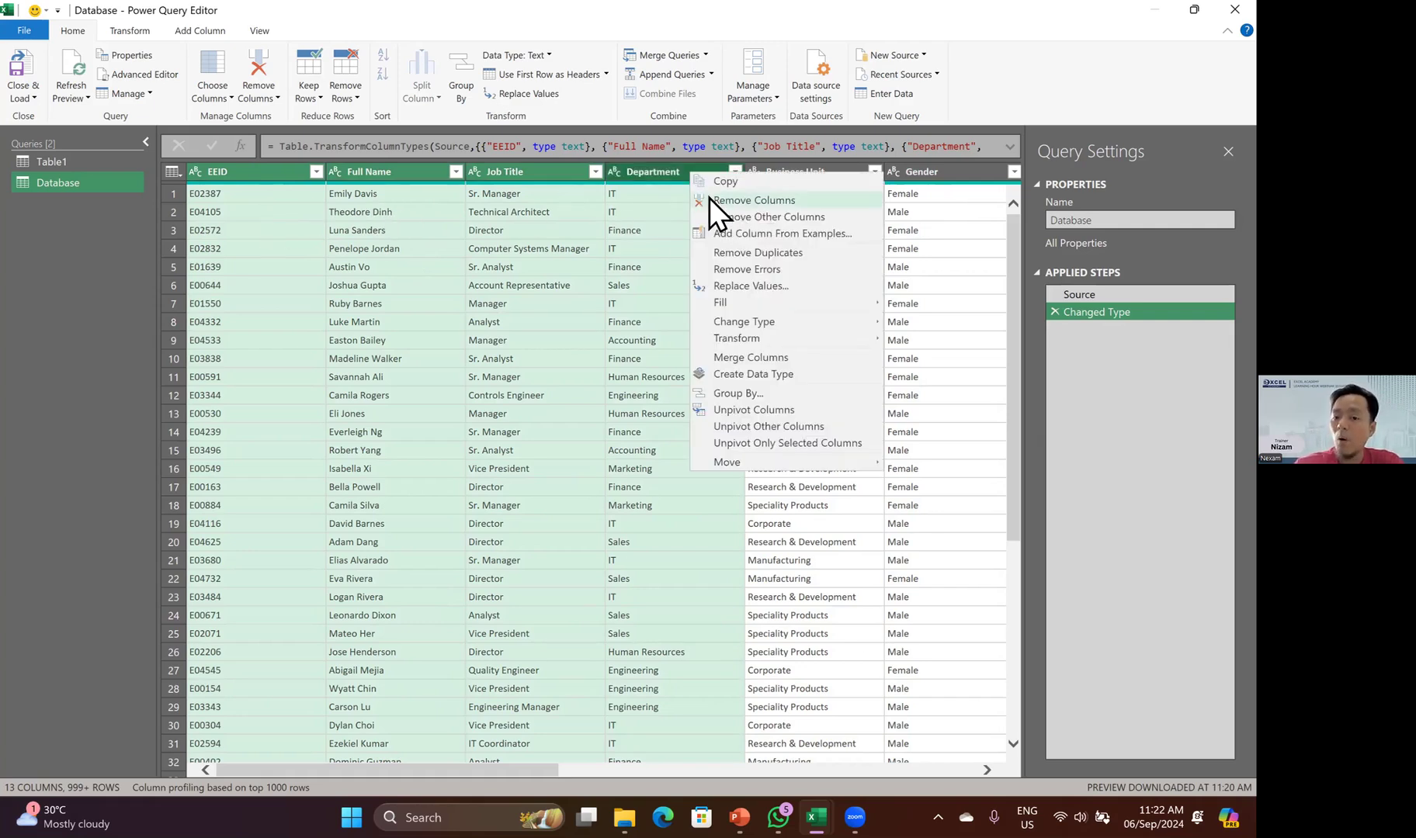
click(801, 218)
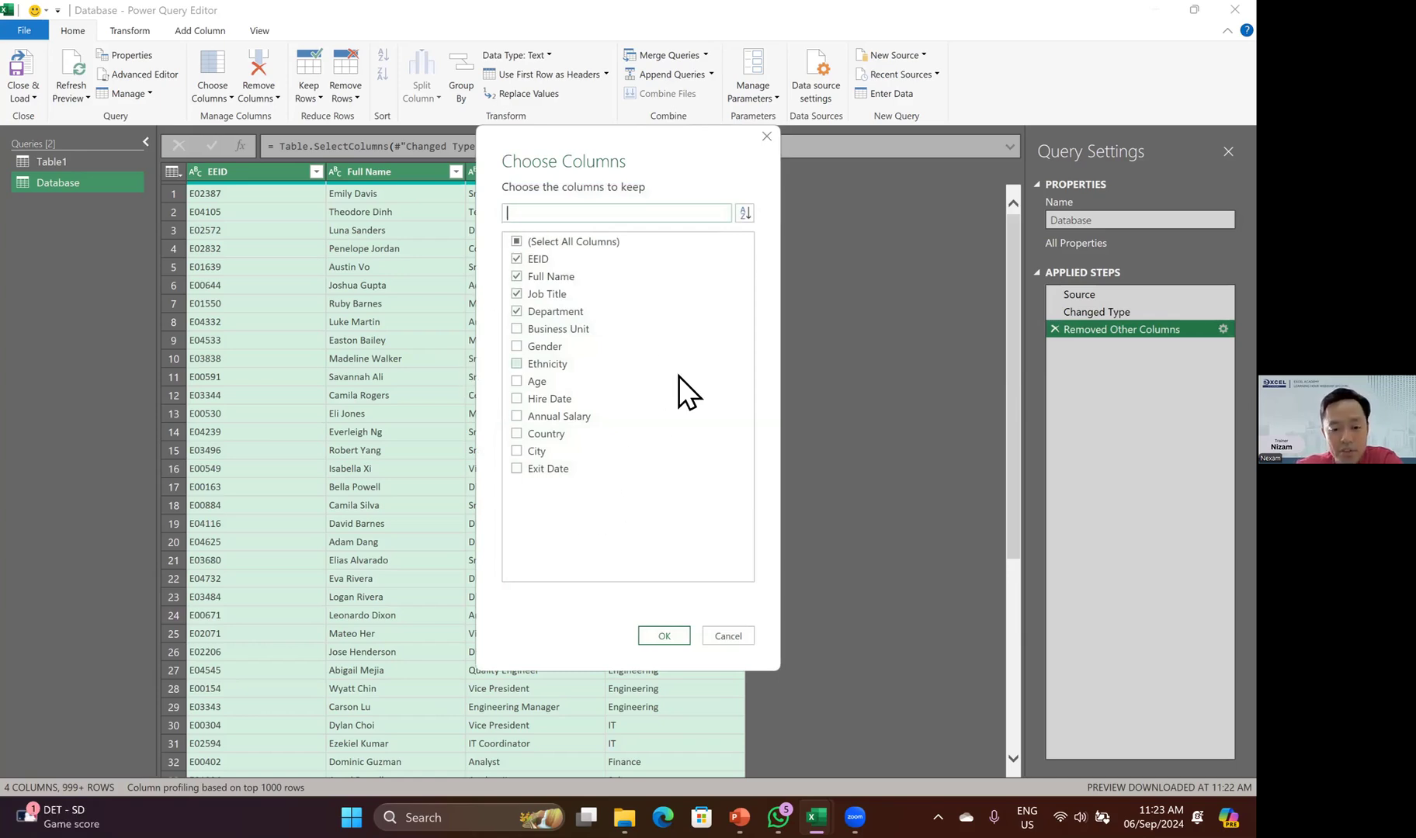
- Edit the kept-columns choice of the Removed Other Columns step to include Business Unit and Gender as well
click(517, 329)
click(524, 346)
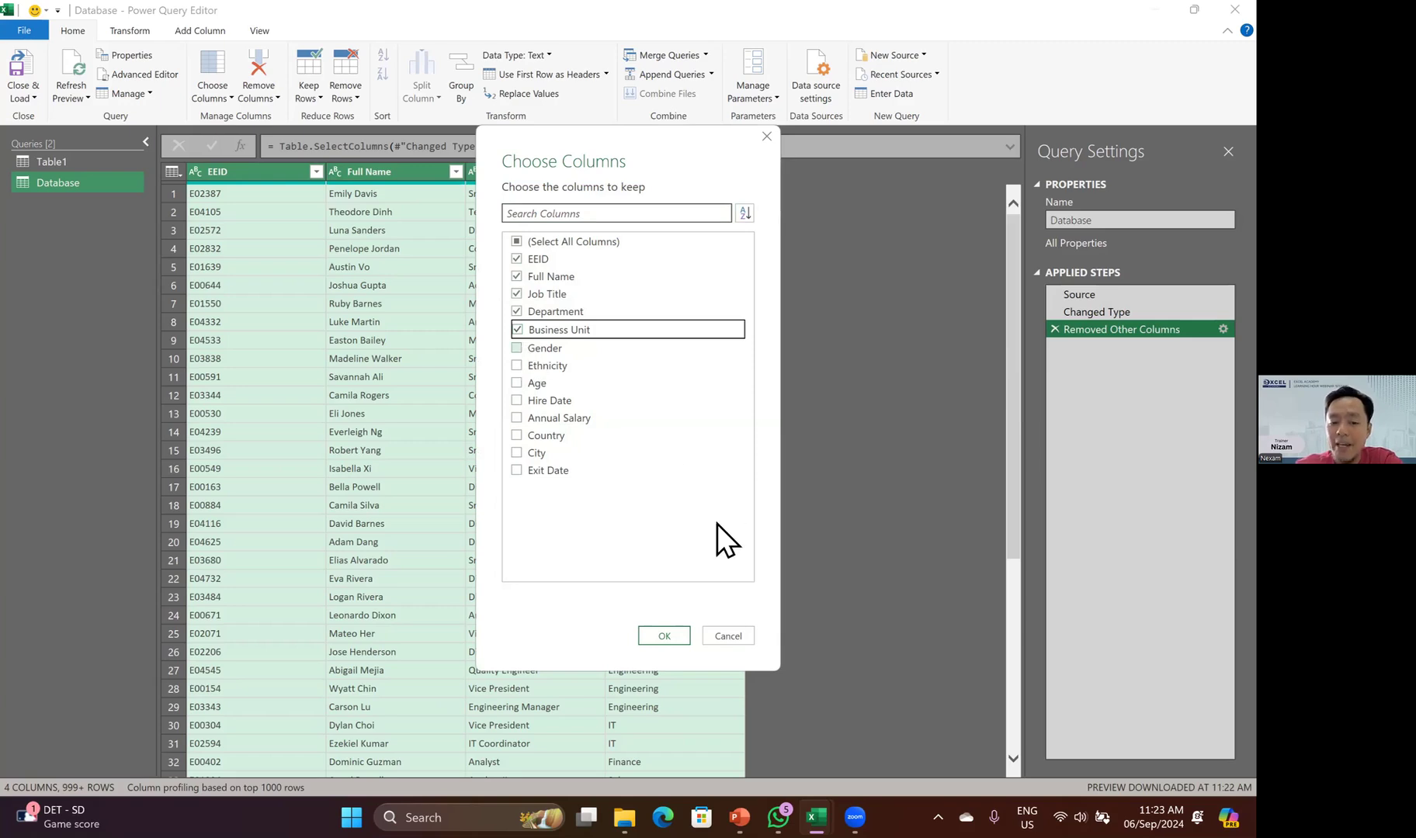
click(662, 638)
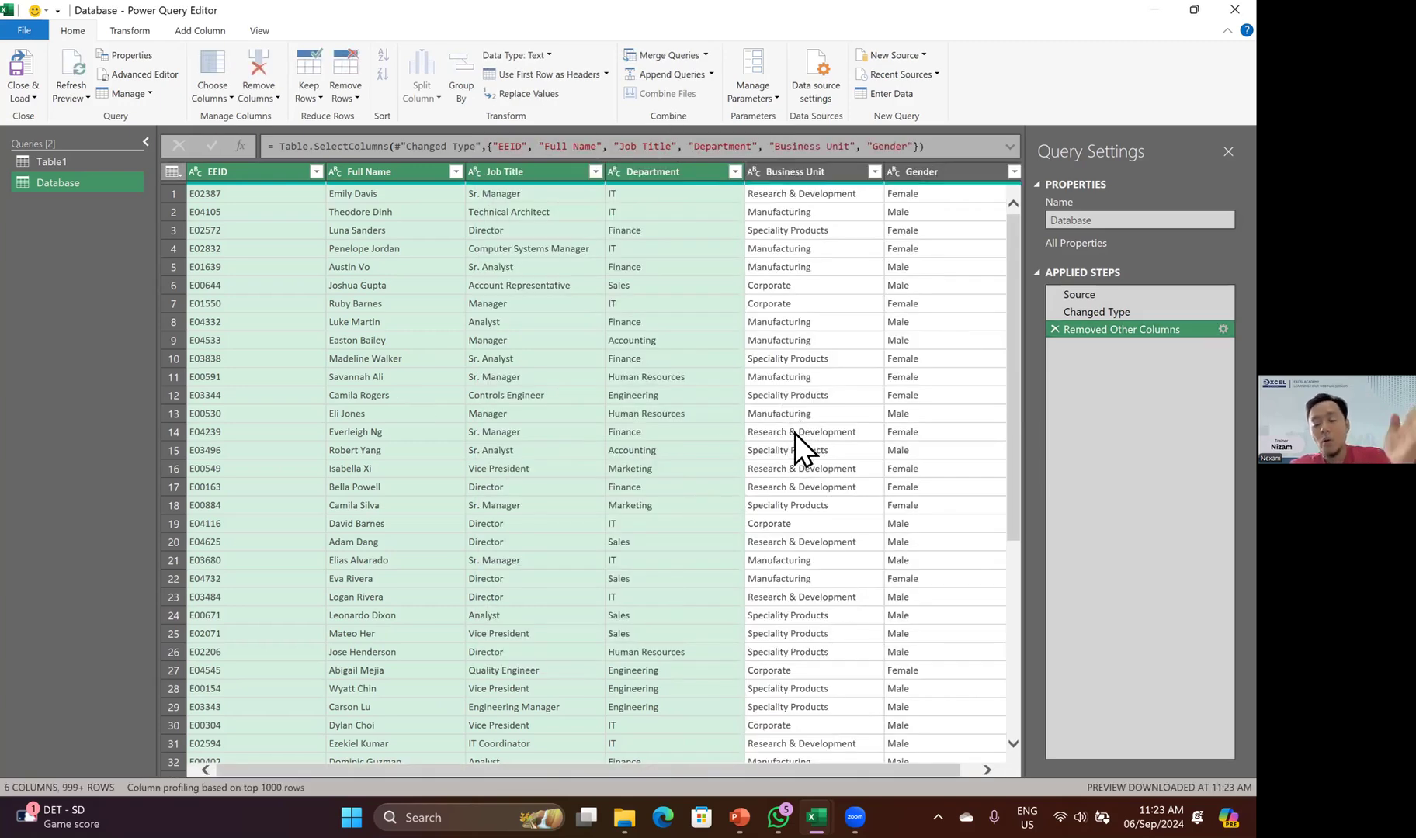
- Preview the Business Unit value in row 13, and delete the Removed Other Columns step from the Database query
click(789, 415)
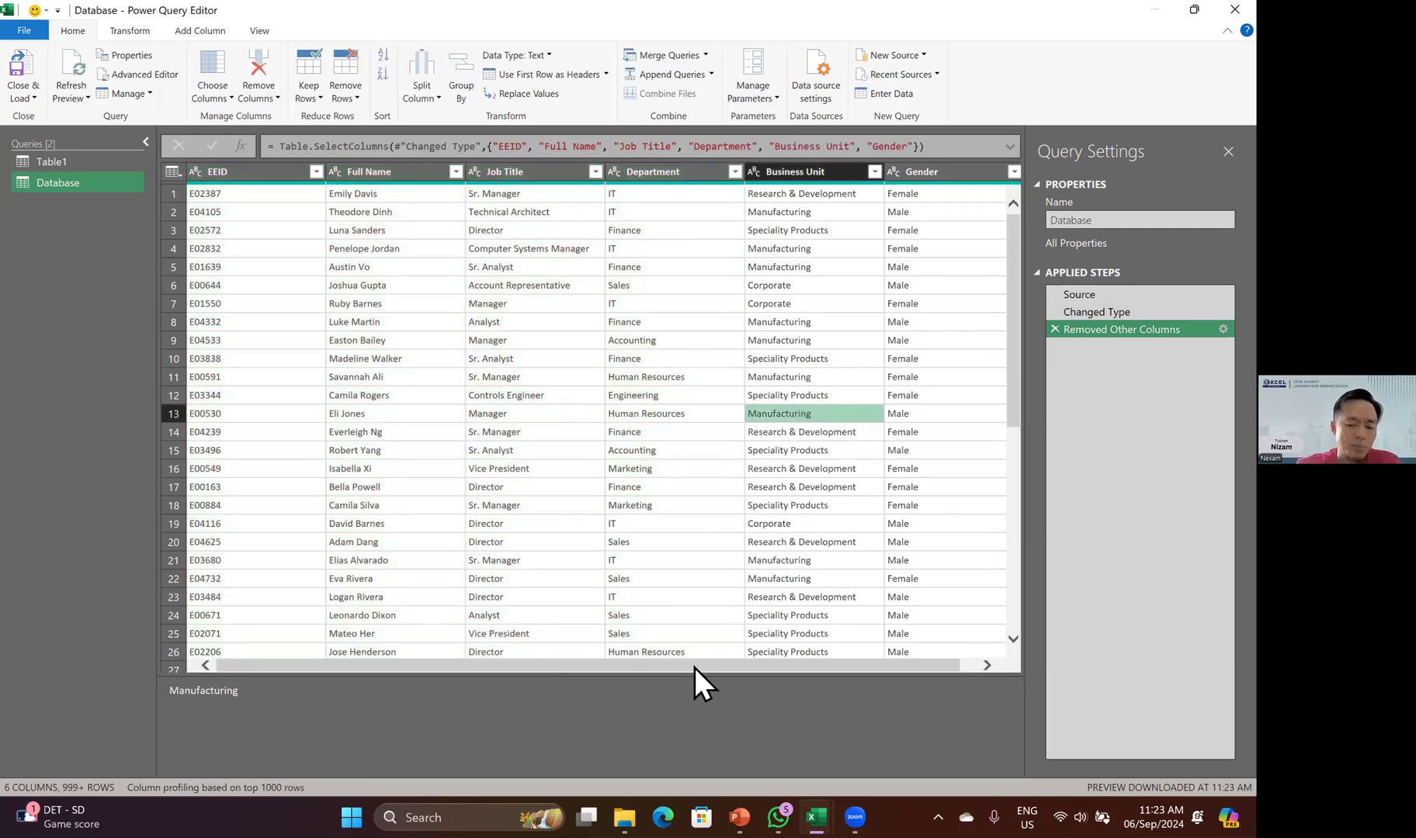
scroll(693, 667, right, 1)
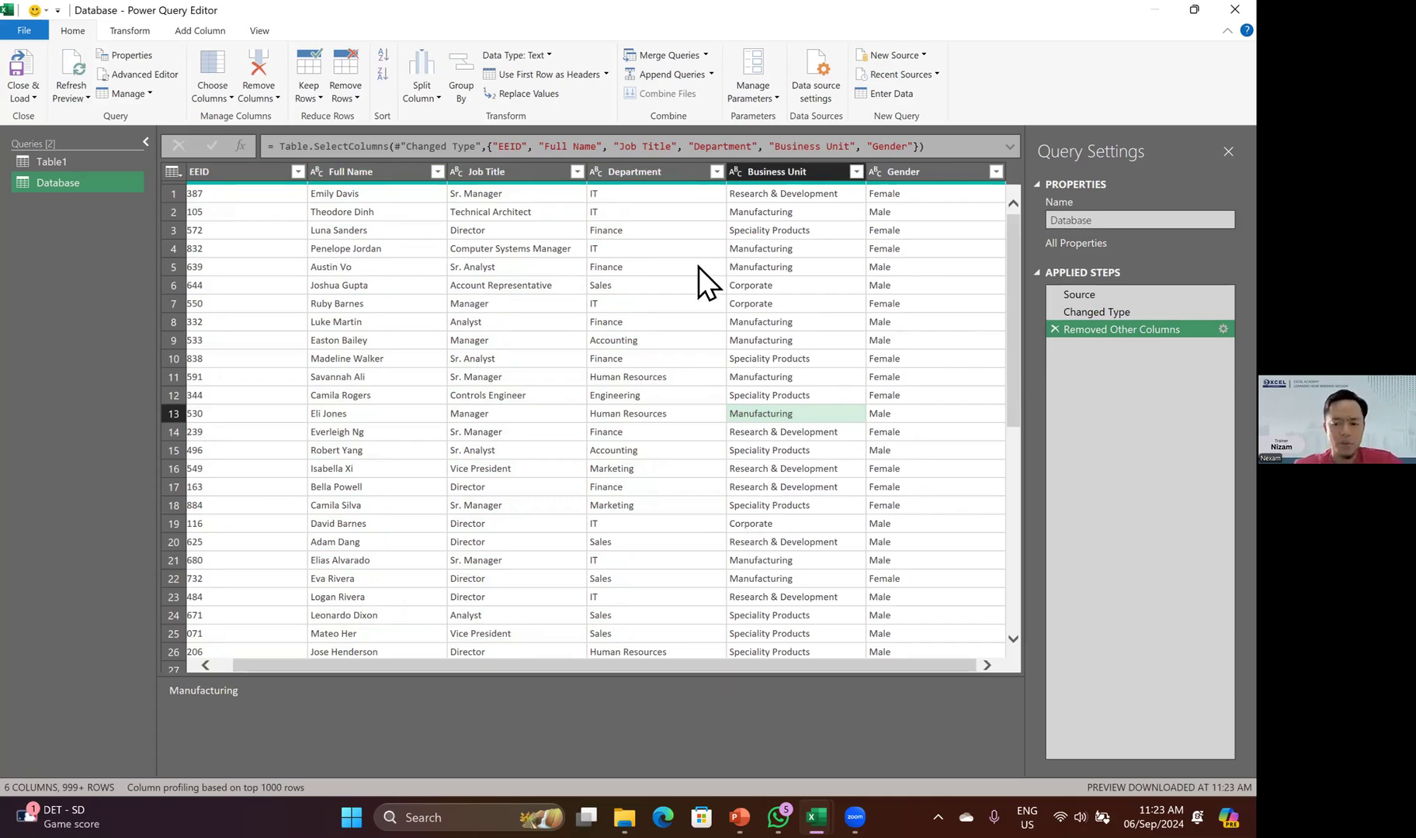
click(1054, 329)
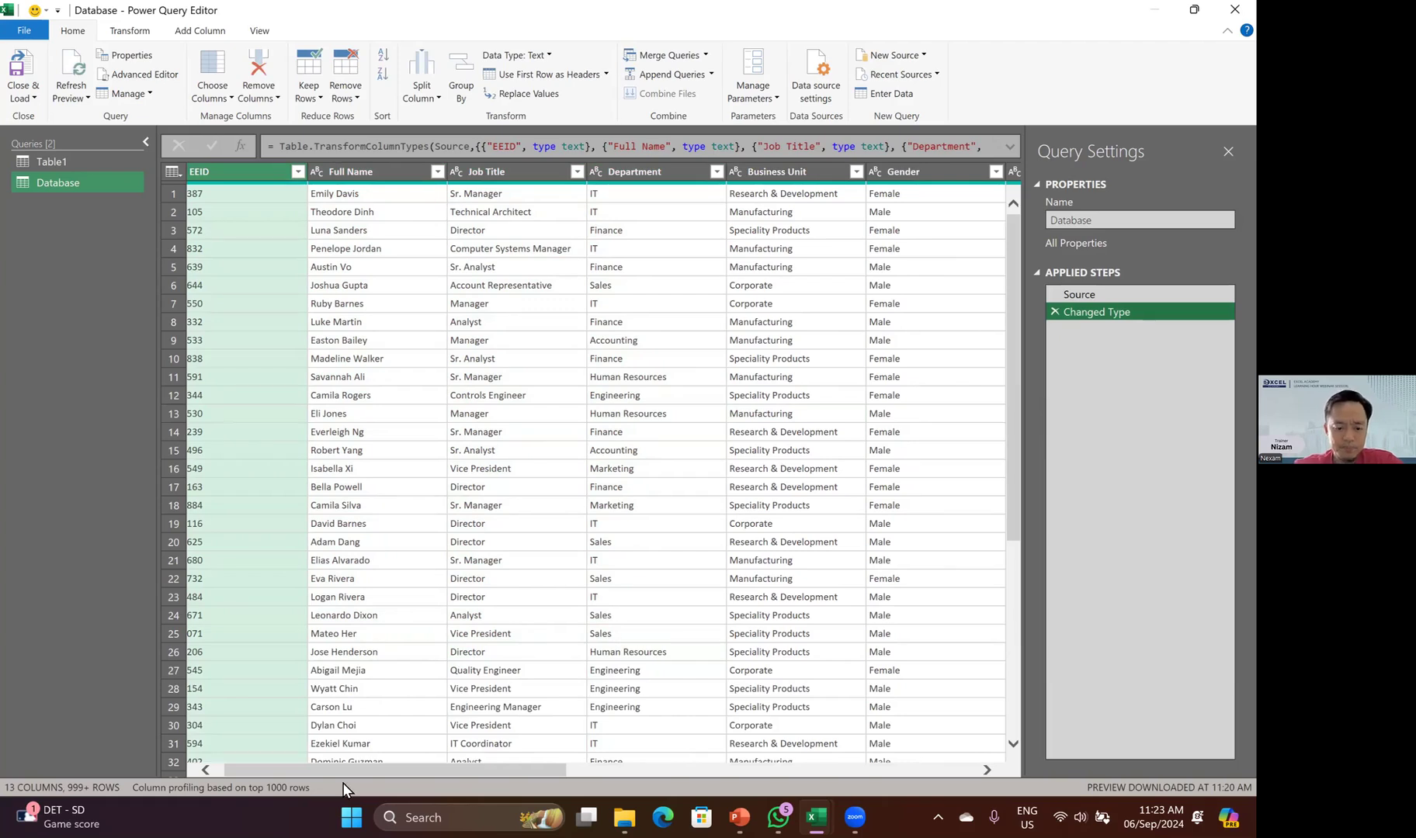
- Examine all columns of the Database query, from EEID through Exit Date and back
drag(537, 772, 807, 776)
scroll(806, 776, right, 3)
drag(599, 772, 310, 773)
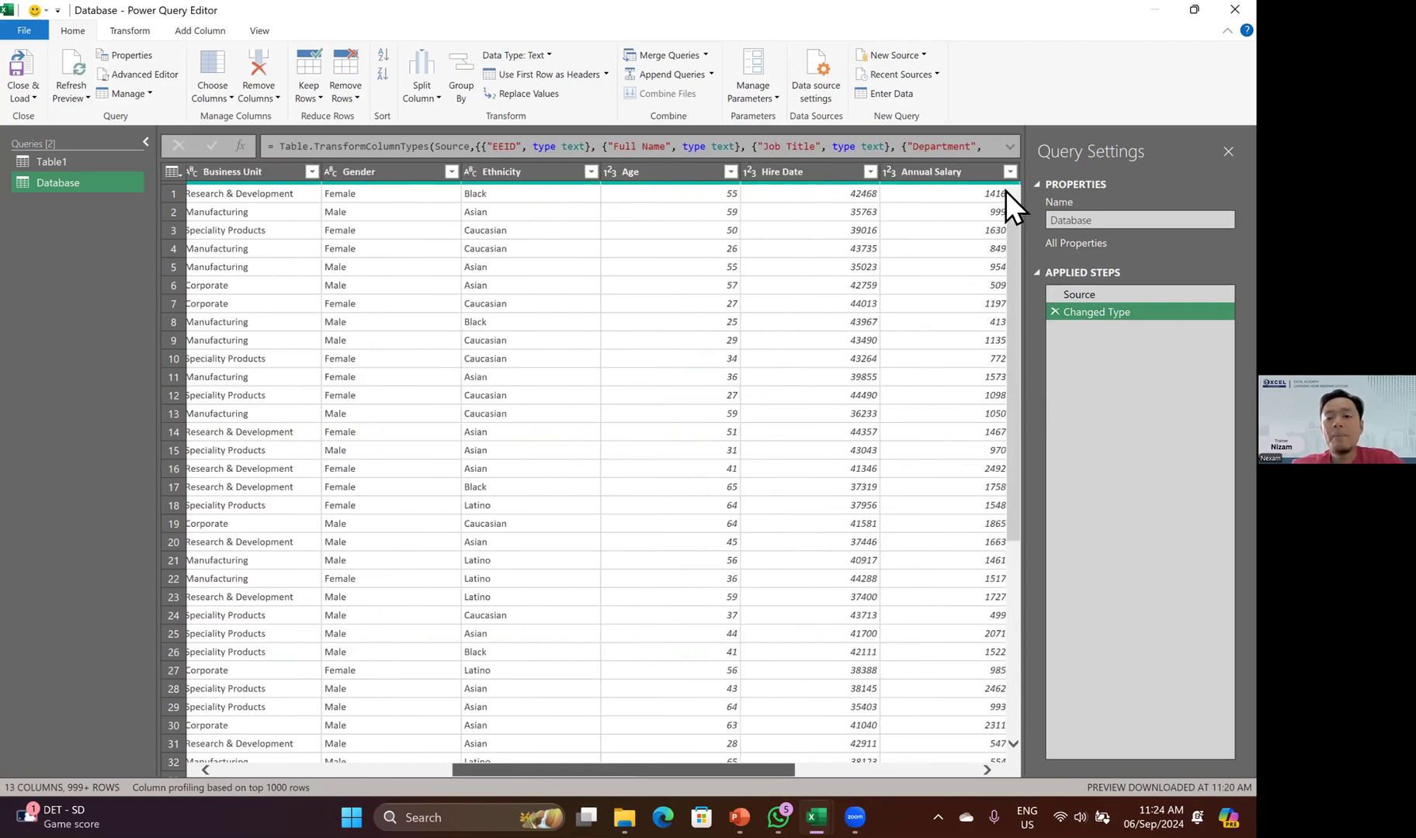
scroll(1005, 192, left, 5)
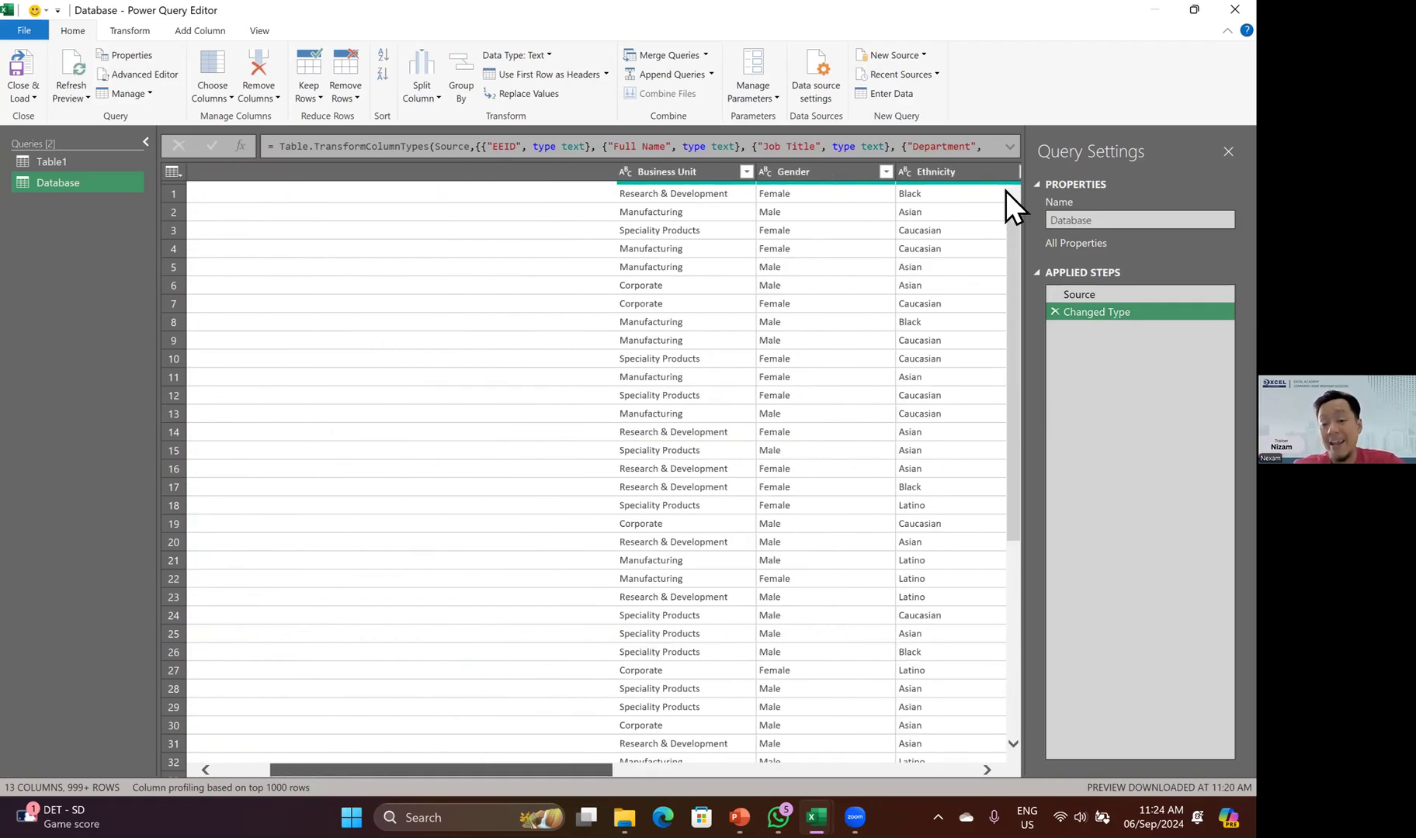
scroll(731, 783, left, 2)
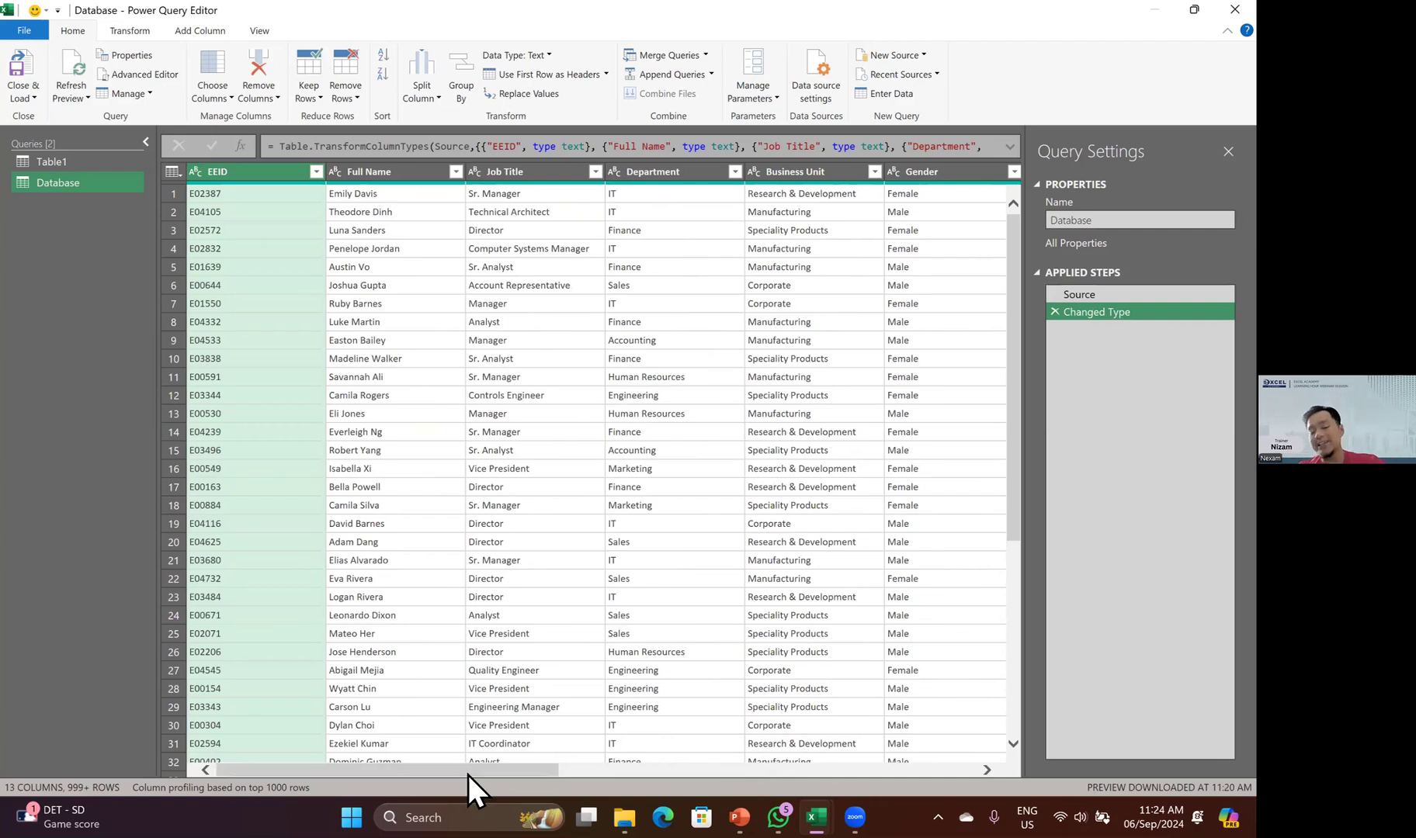
drag(468, 774, 565, 776)
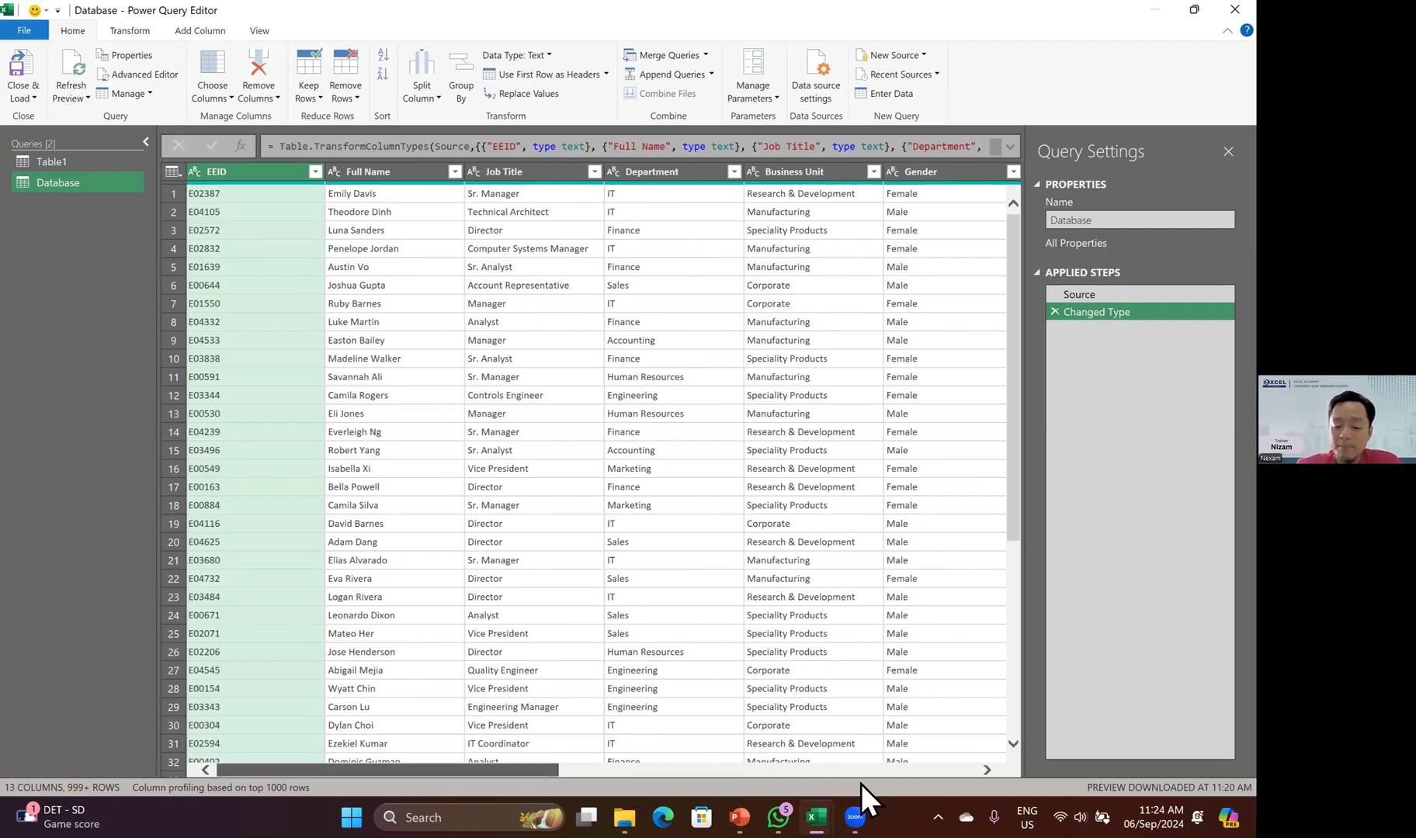
scroll(941, 349, right, 5)
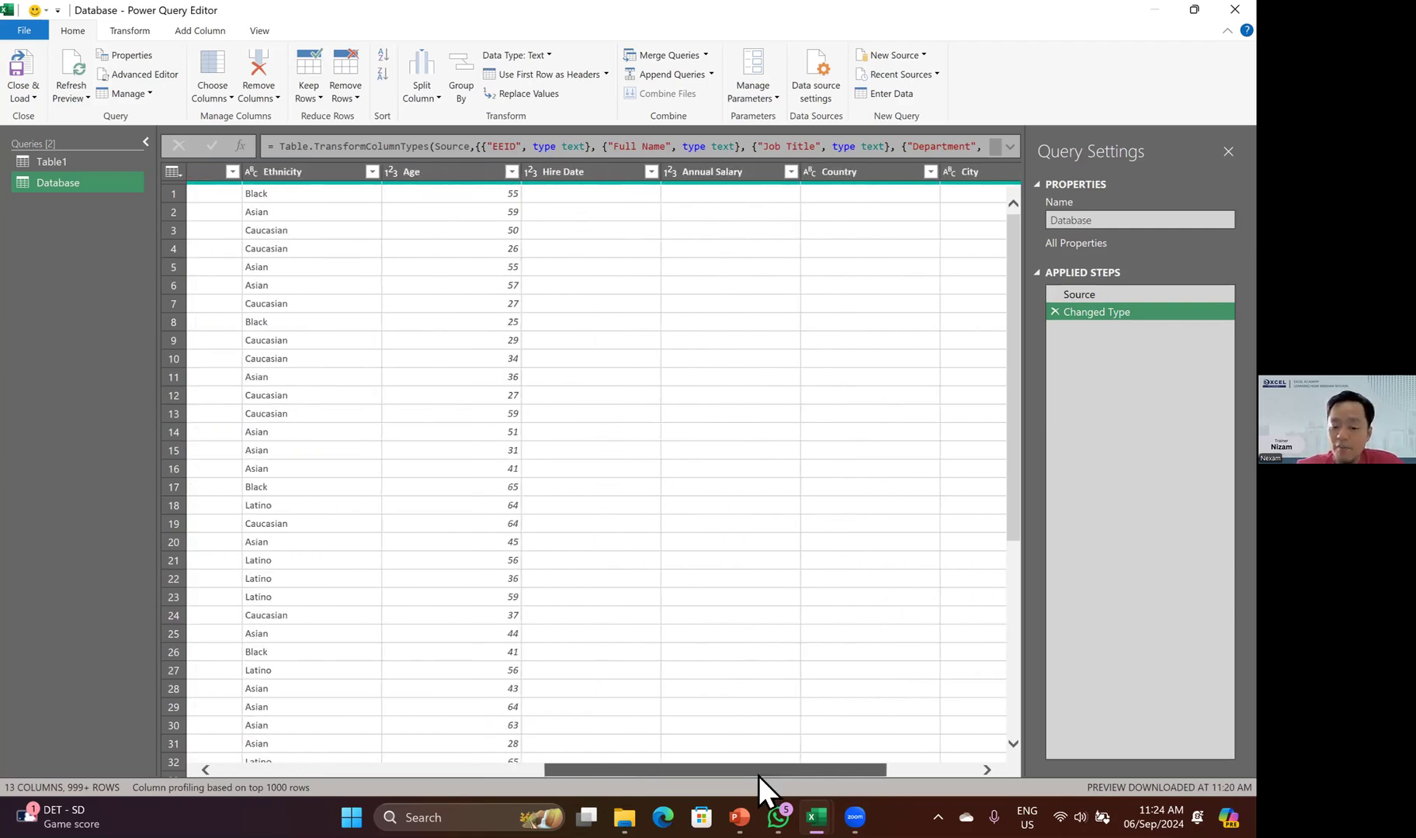
drag(759, 775, 935, 769)
scroll(924, 466, right, 1)
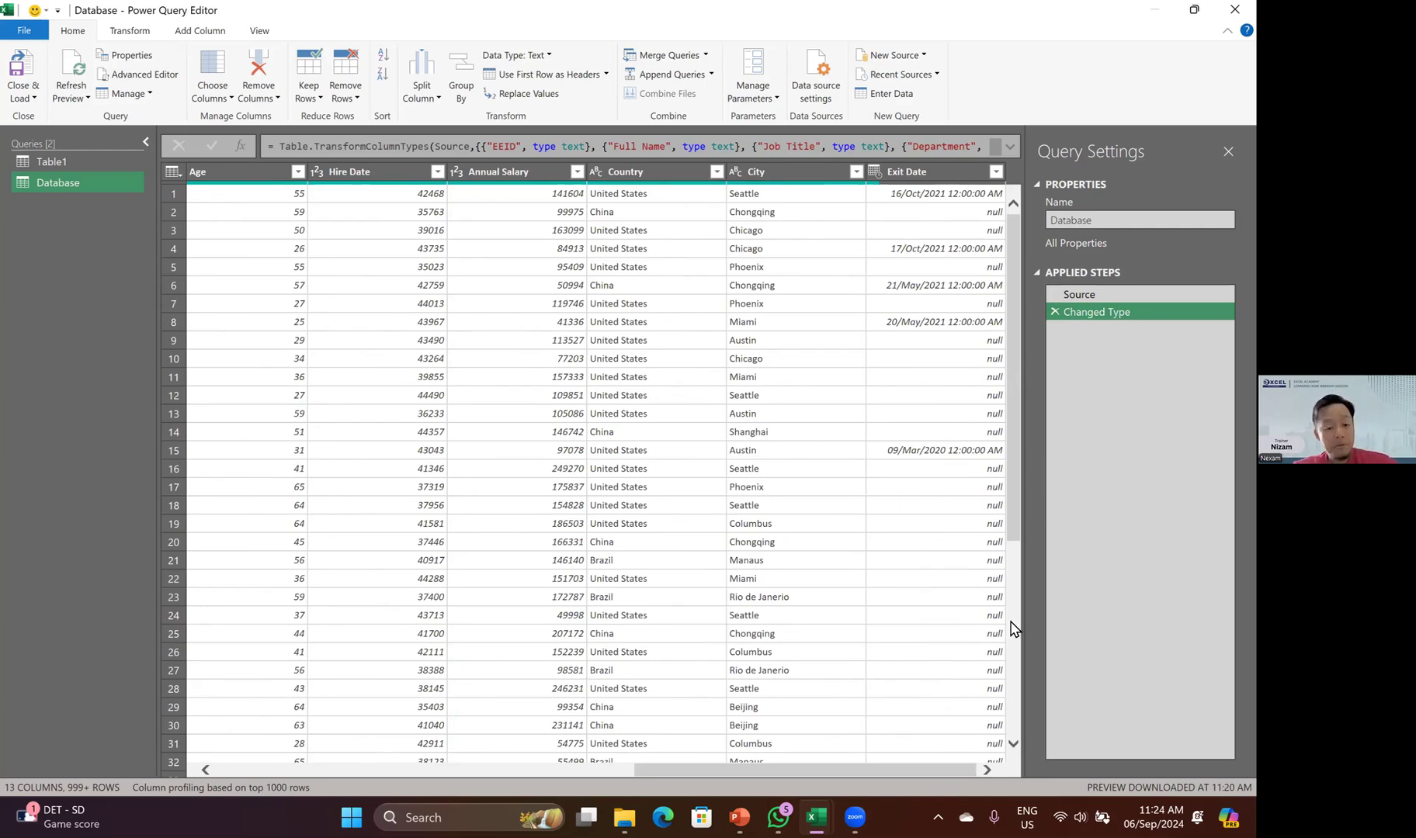
scroll(683, 388, left, 5)
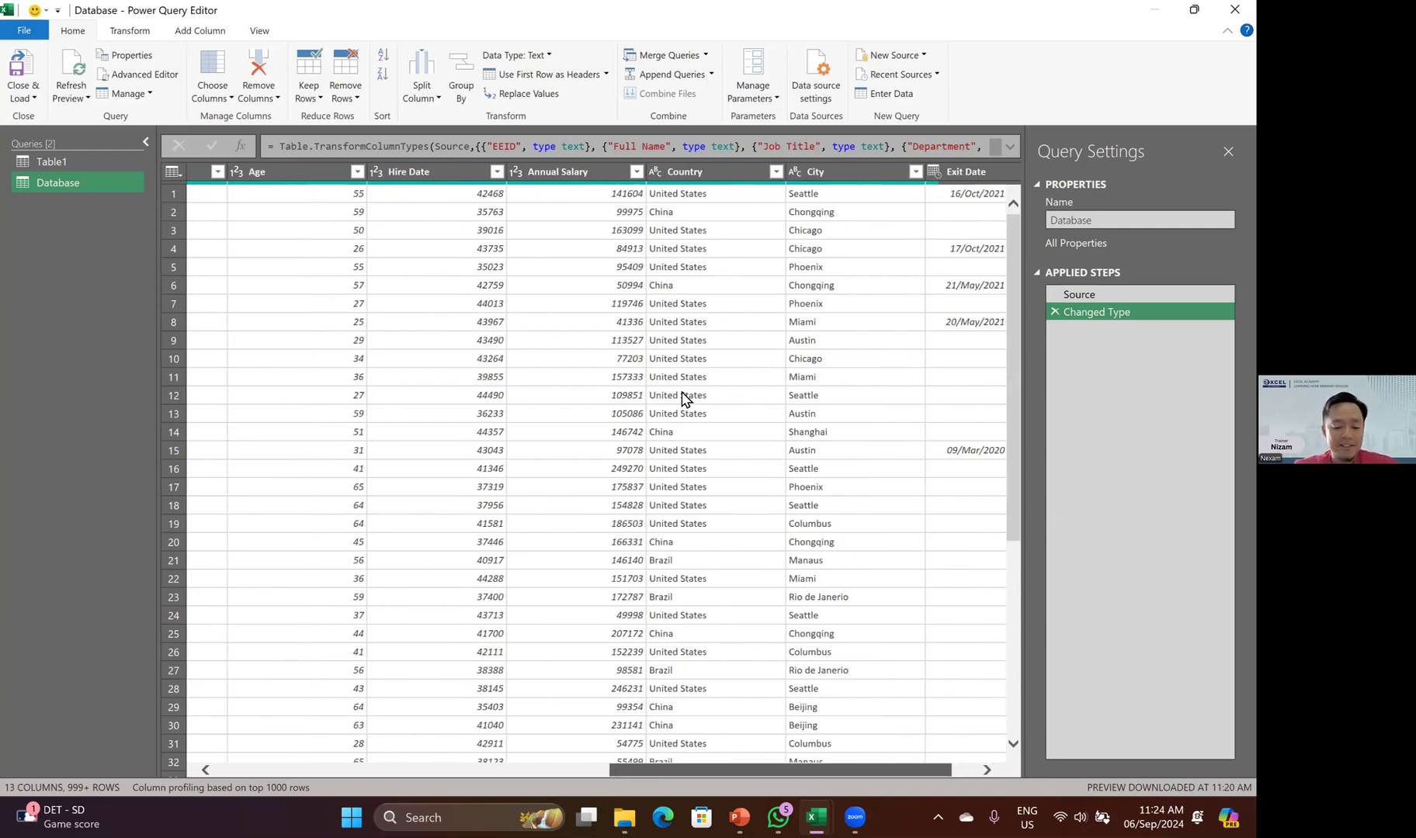
scroll(708, 371, left, 3)
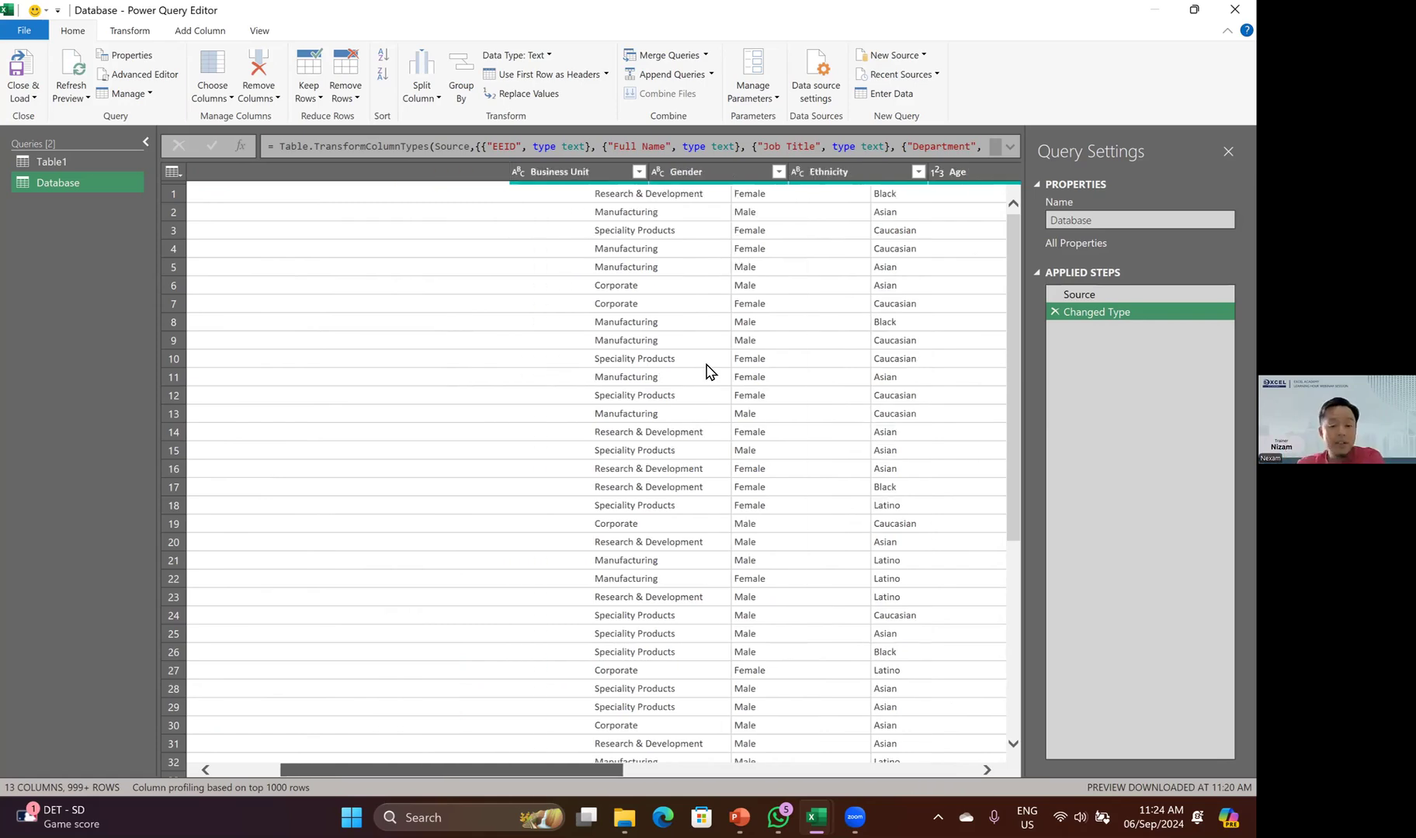
scroll(708, 371, left, 3)
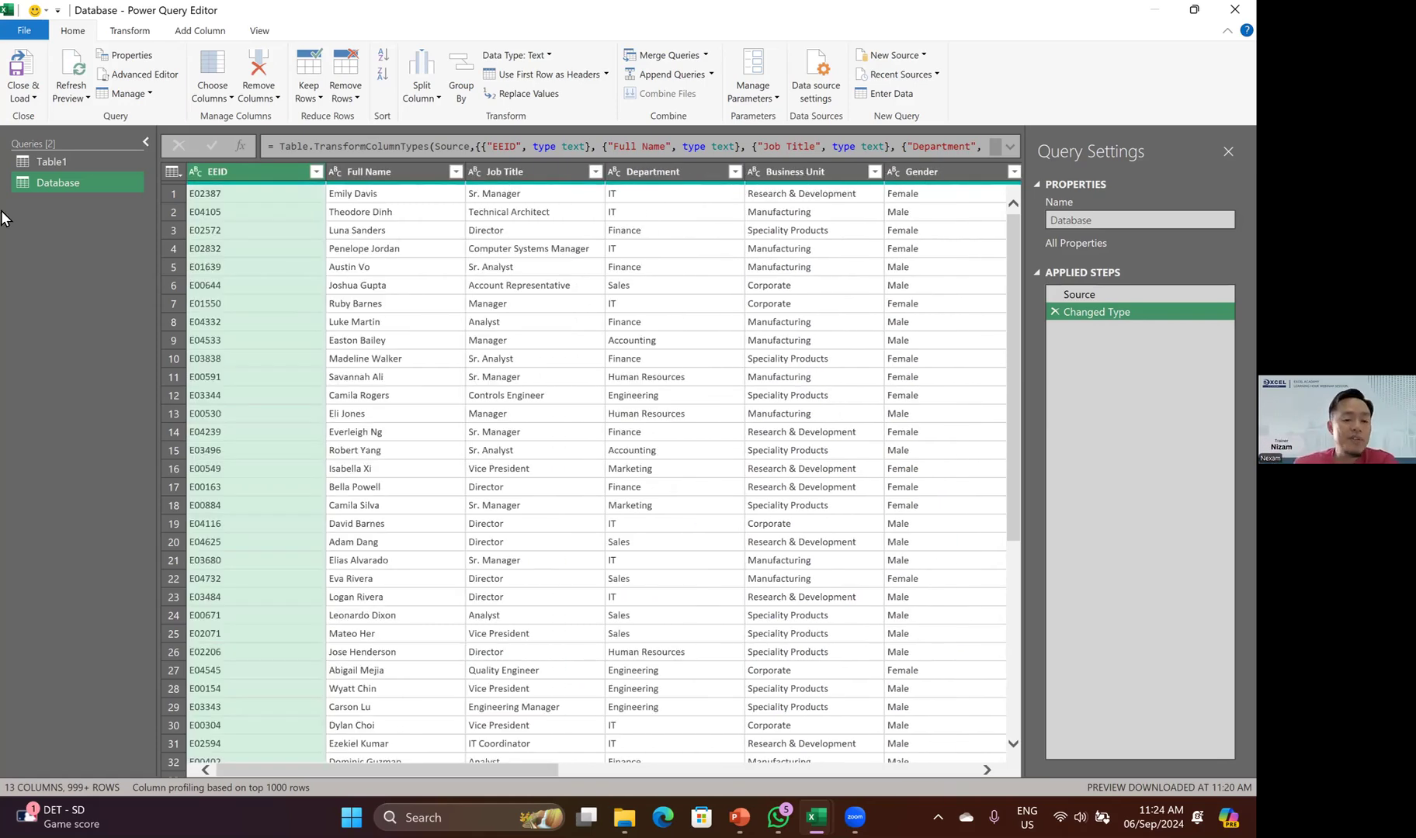
- Compare the Table1 and Database queries by viewing their data and applied steps, ending on Table1
click(76, 163)
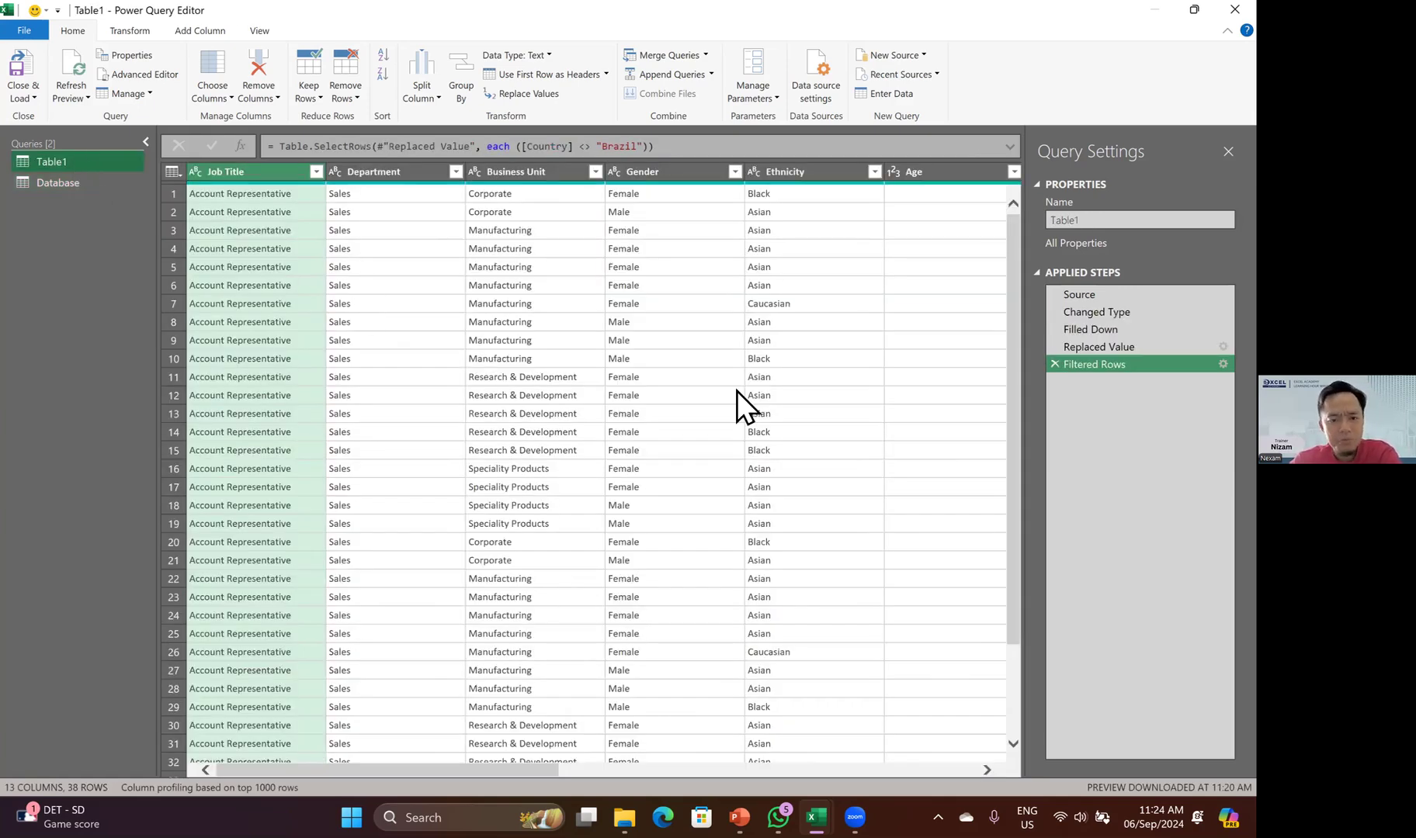
click(985, 767)
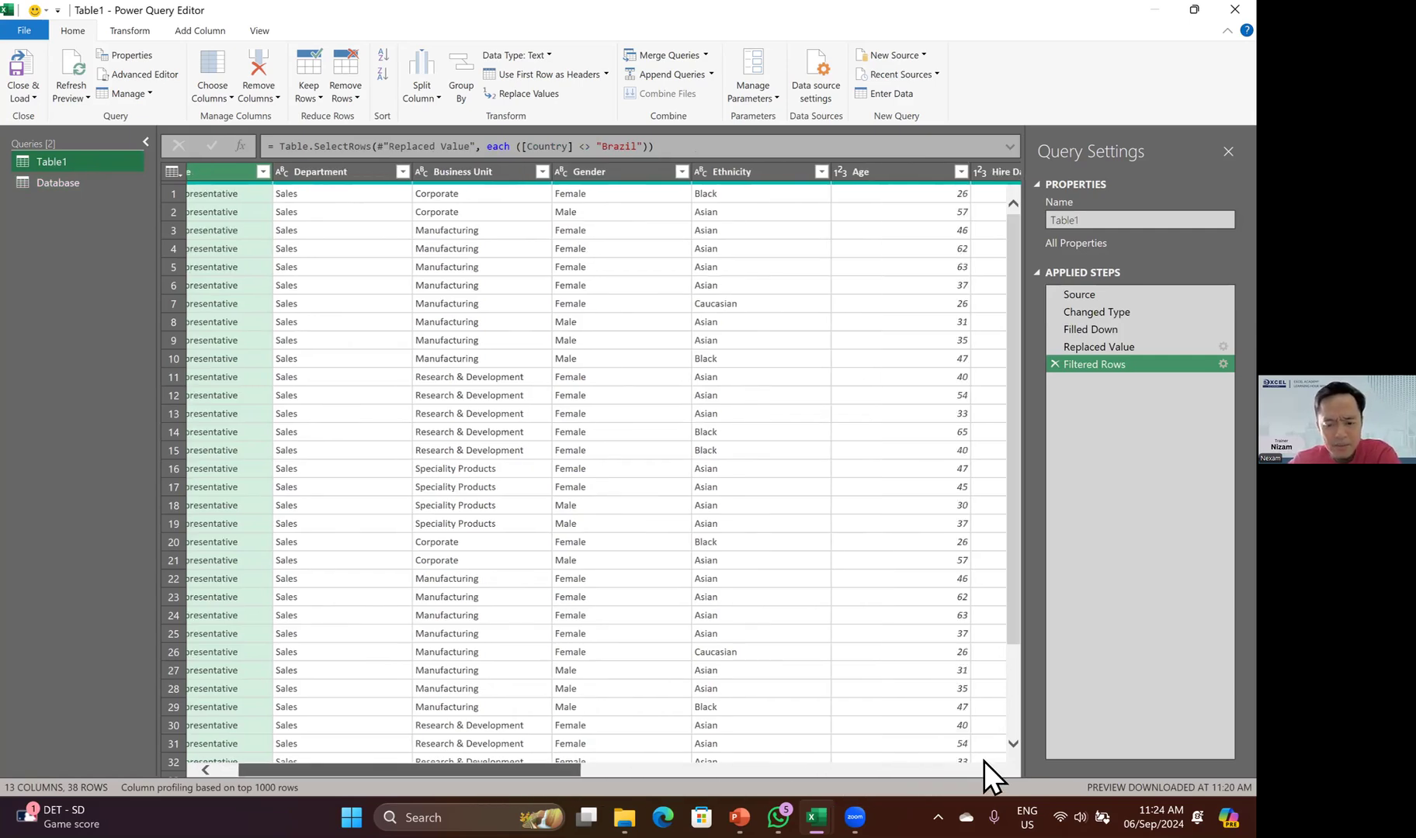
click(985, 767)
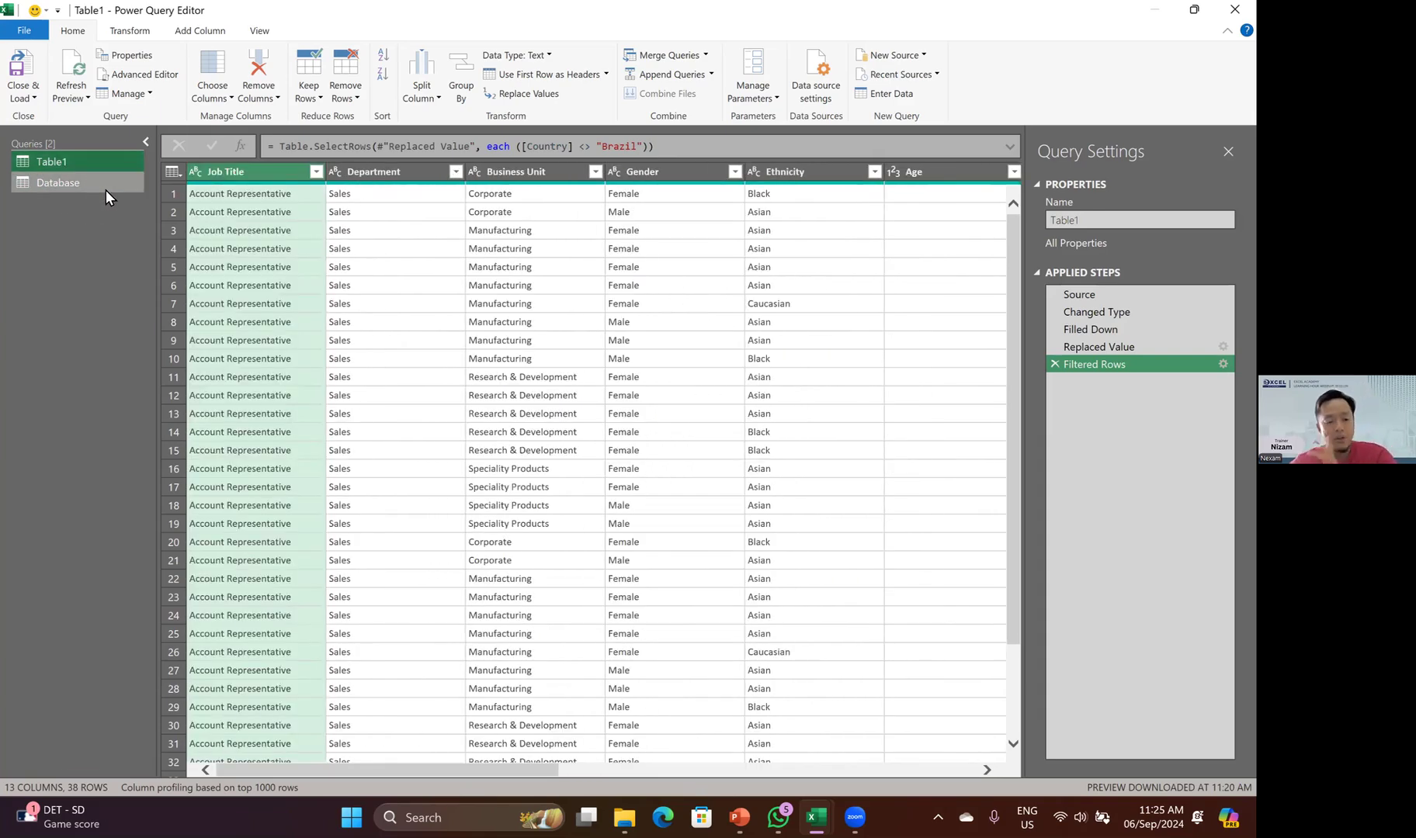
click(106, 189)
click(65, 185)
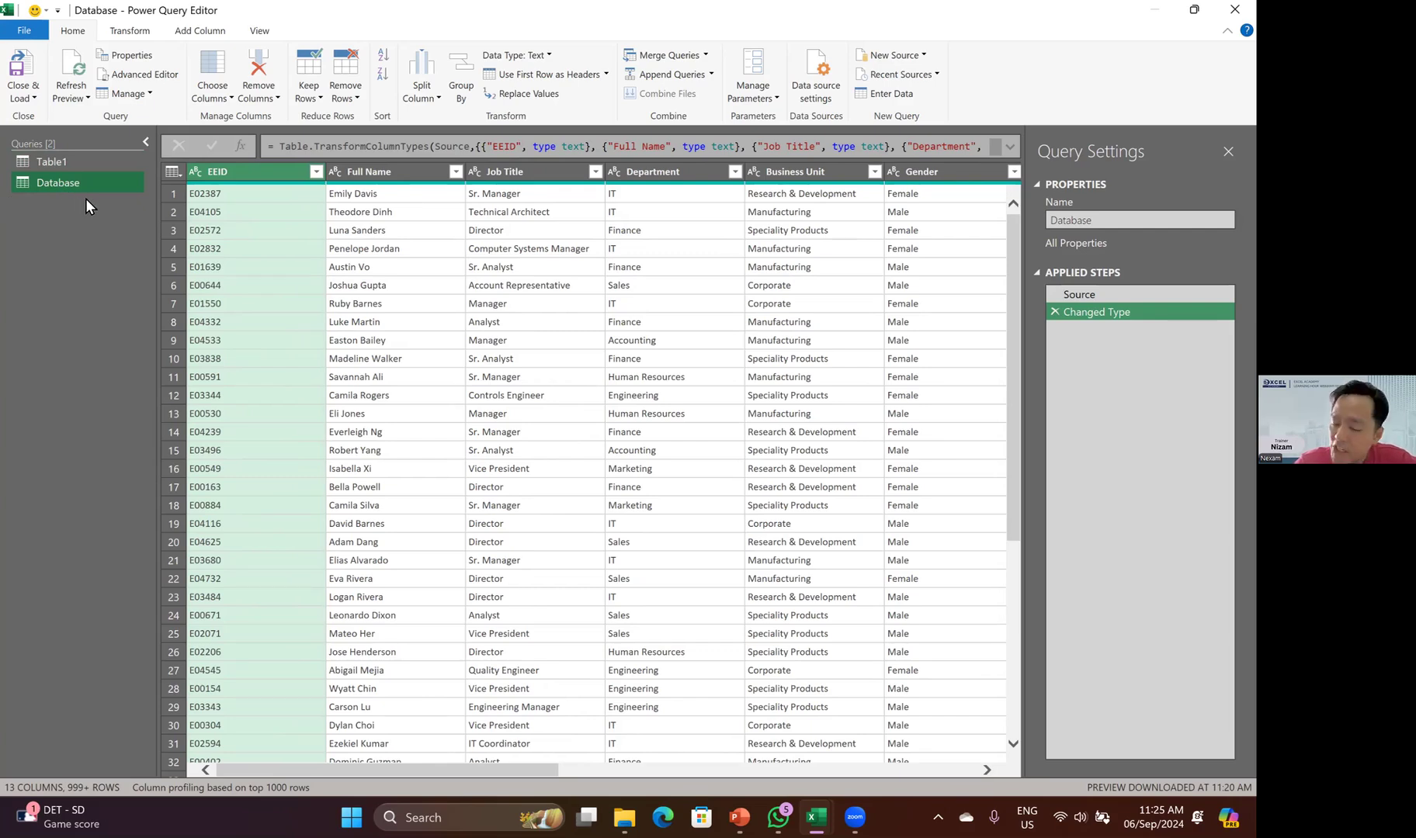
click(65, 164)
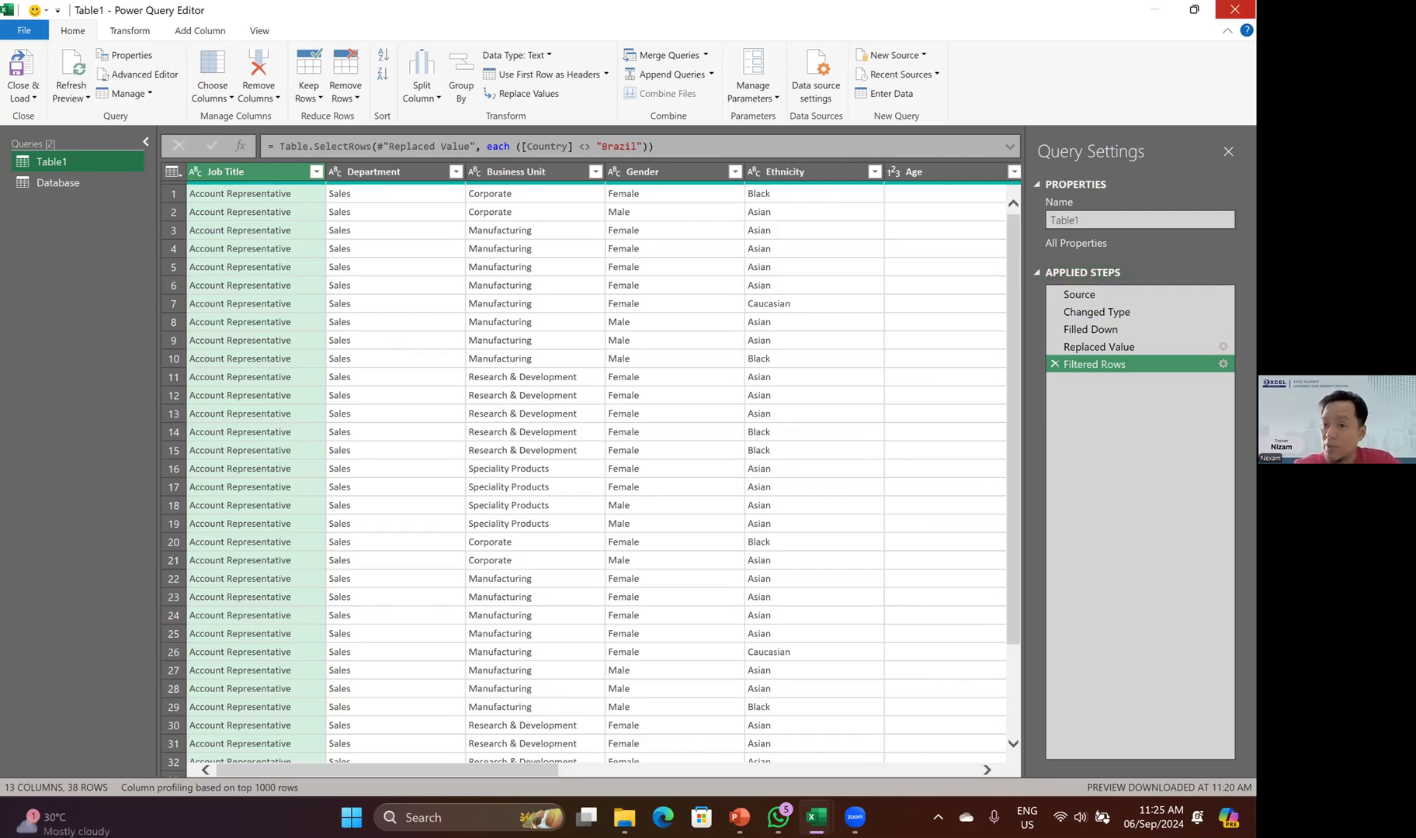
- Close the Power Query Editor and discard the changes
click(1235, 10)
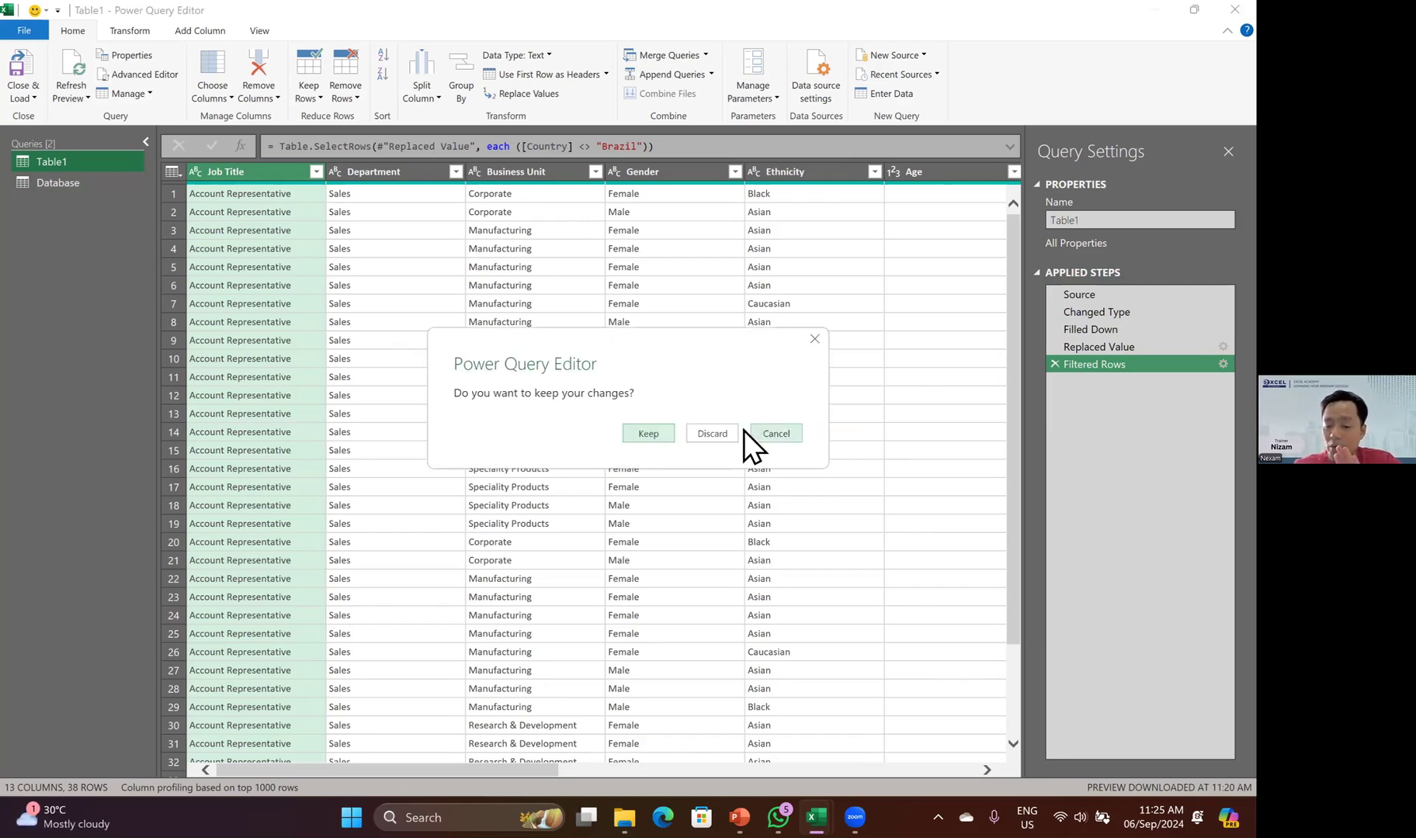
click(711, 432)
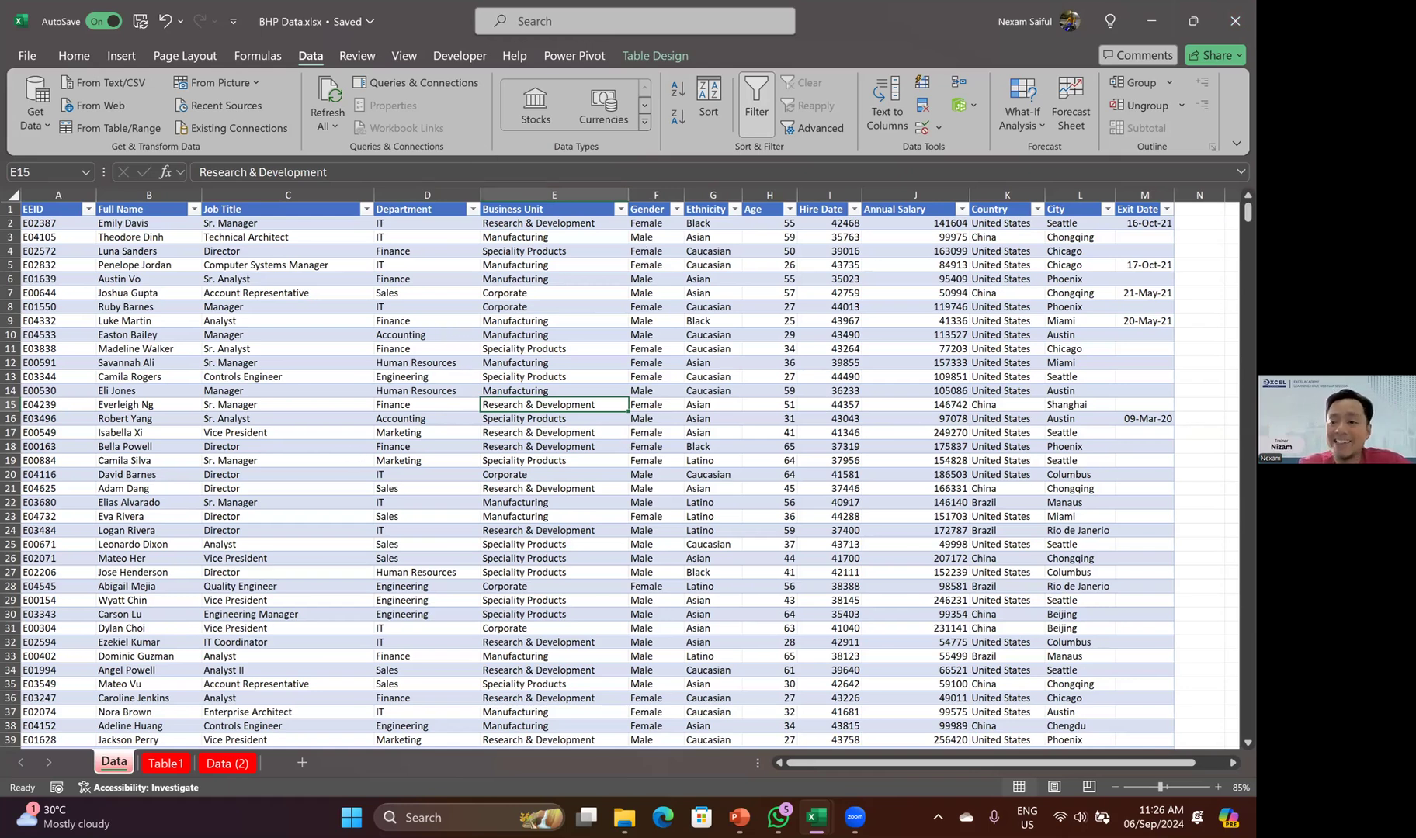
- Close BHP Data.xlsx and open a new blank workbook in a maximized window with cell A1 selected
key(ctrl+n)
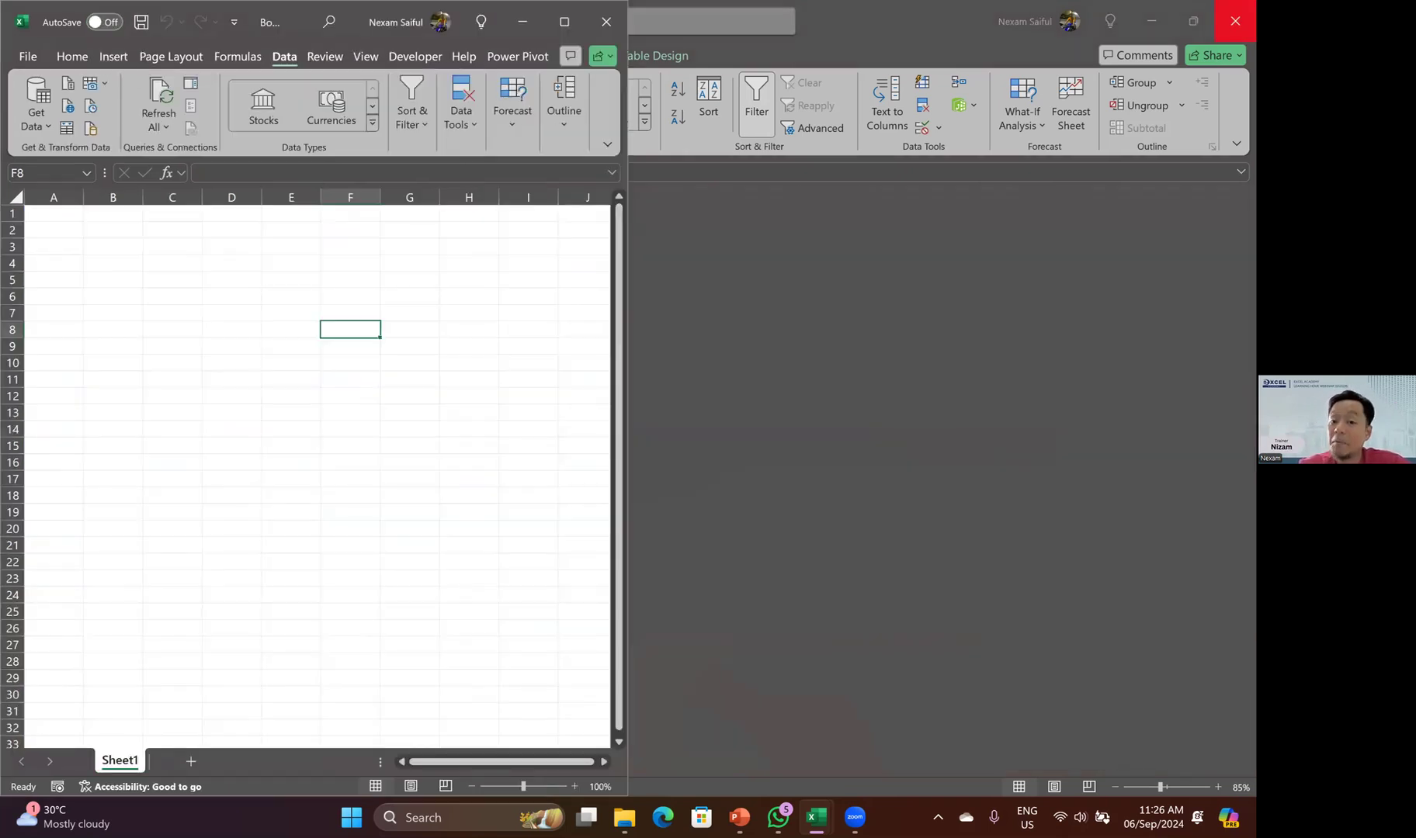
click(564, 27)
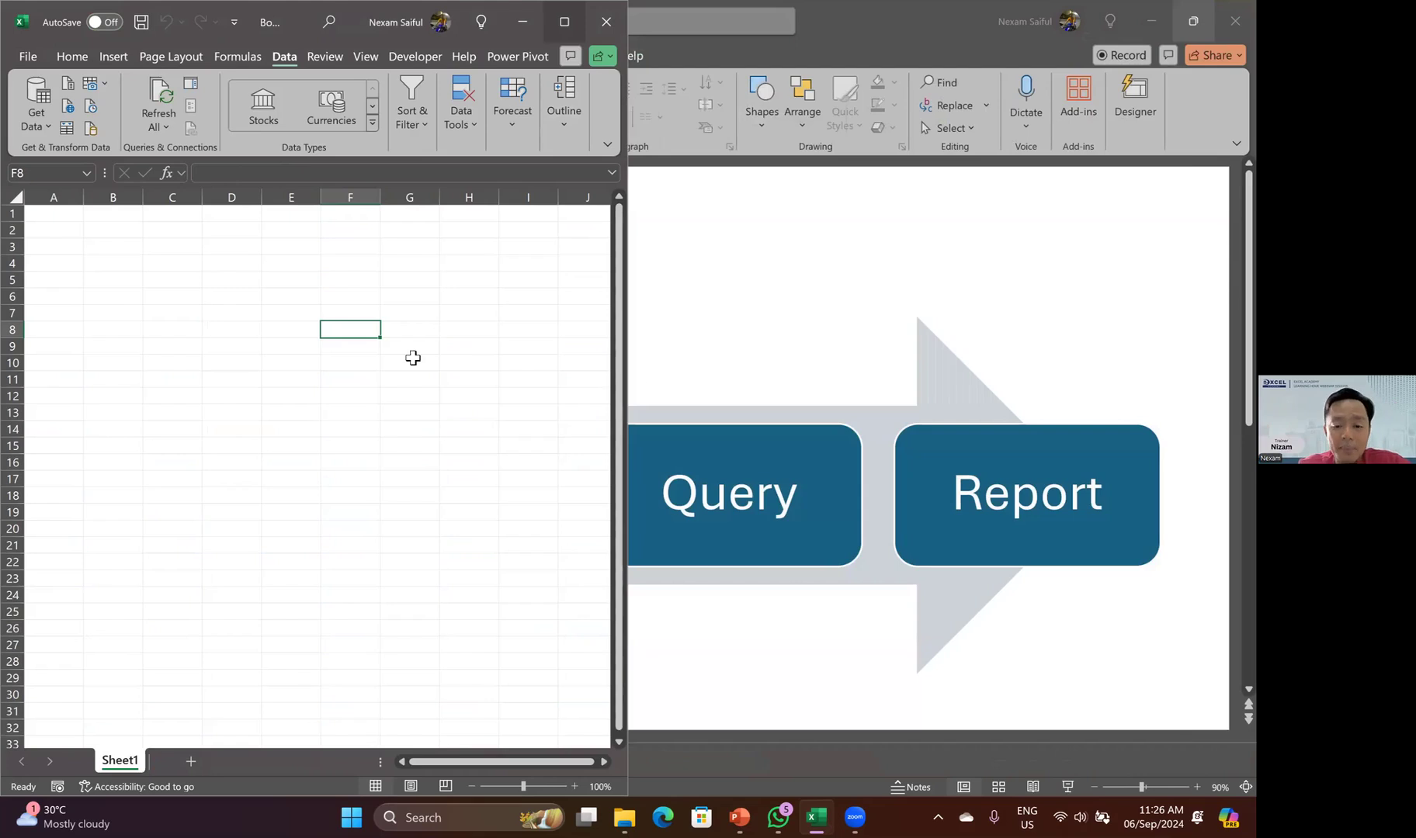
click(49, 216)
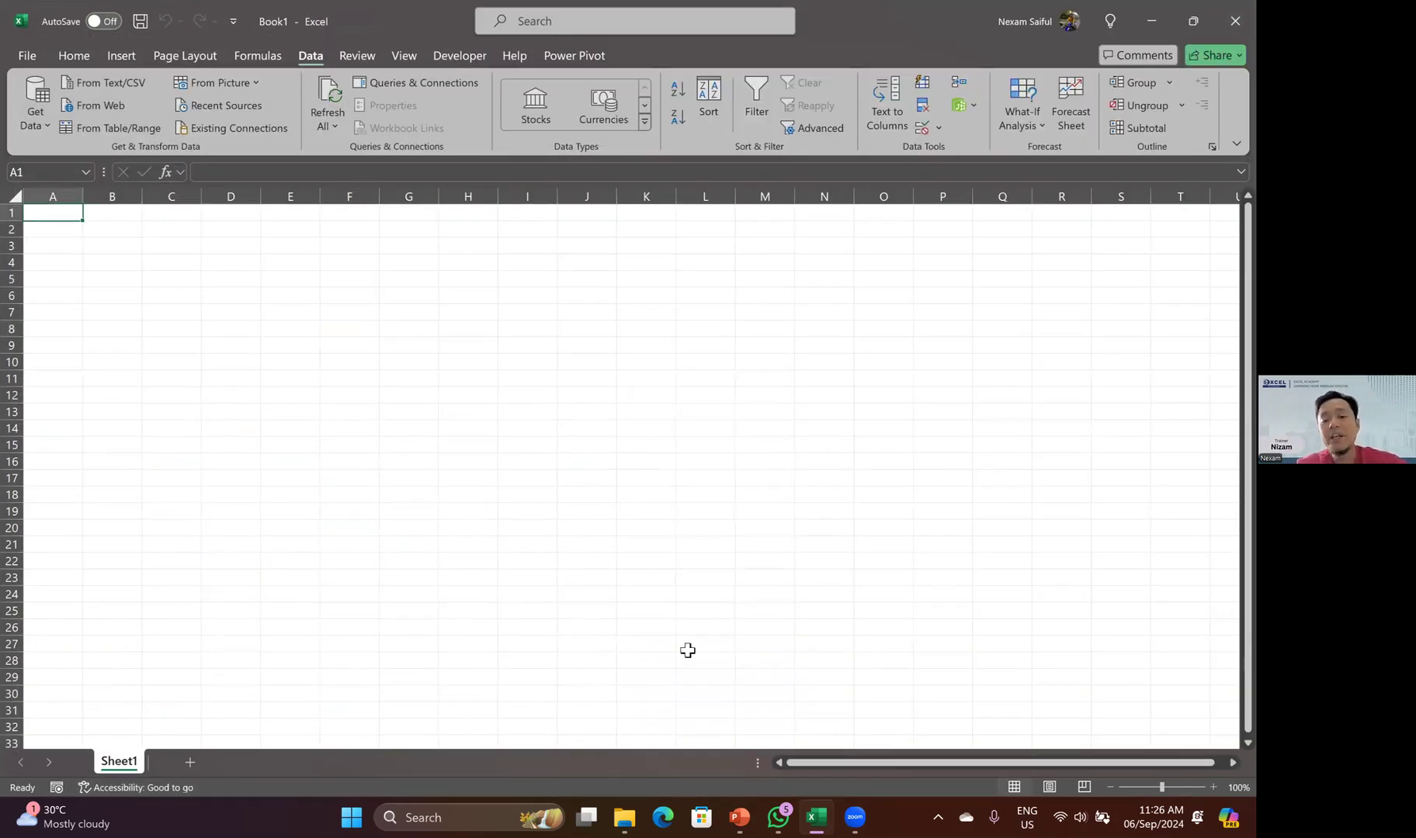
click(28, 56)
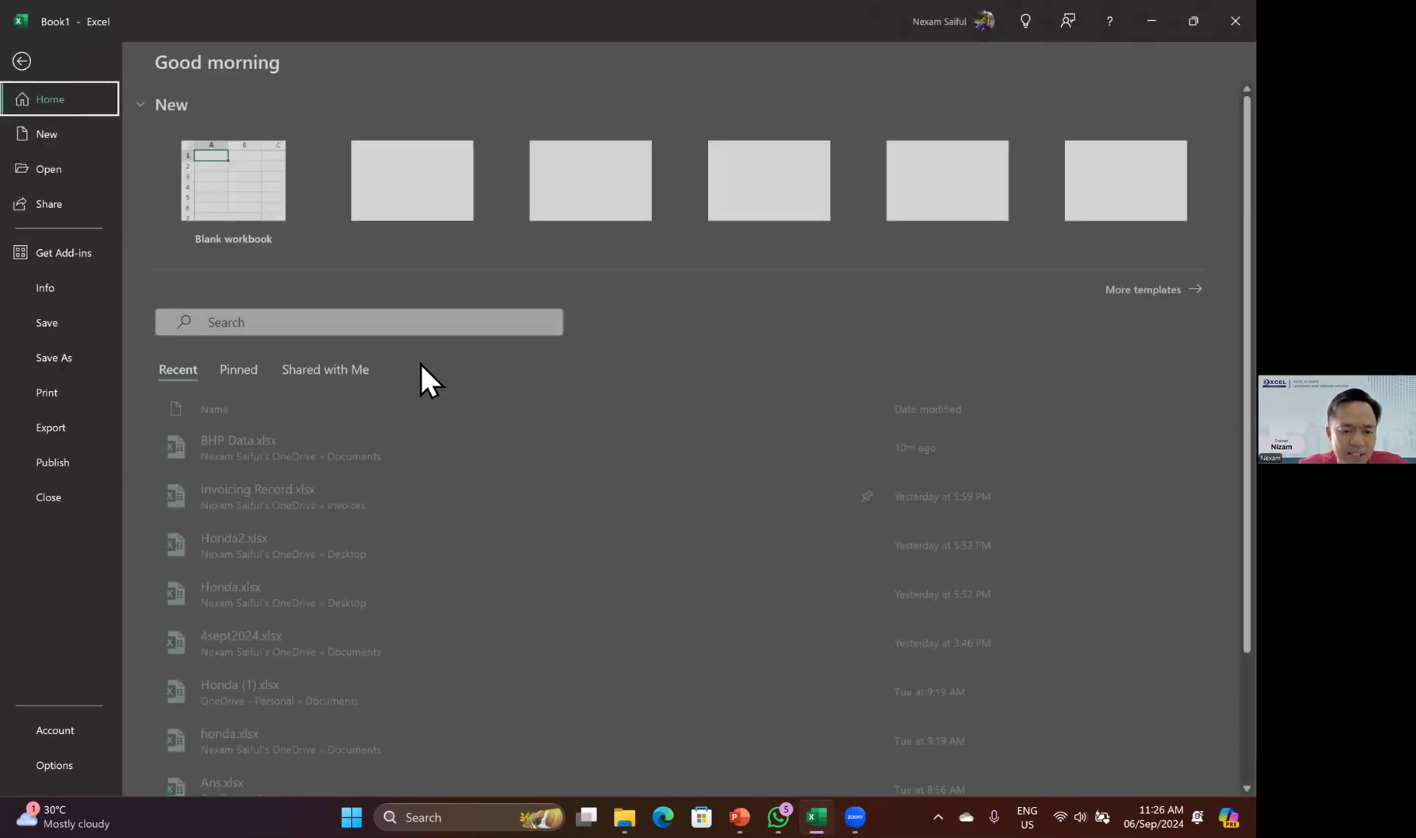
click(25, 62)
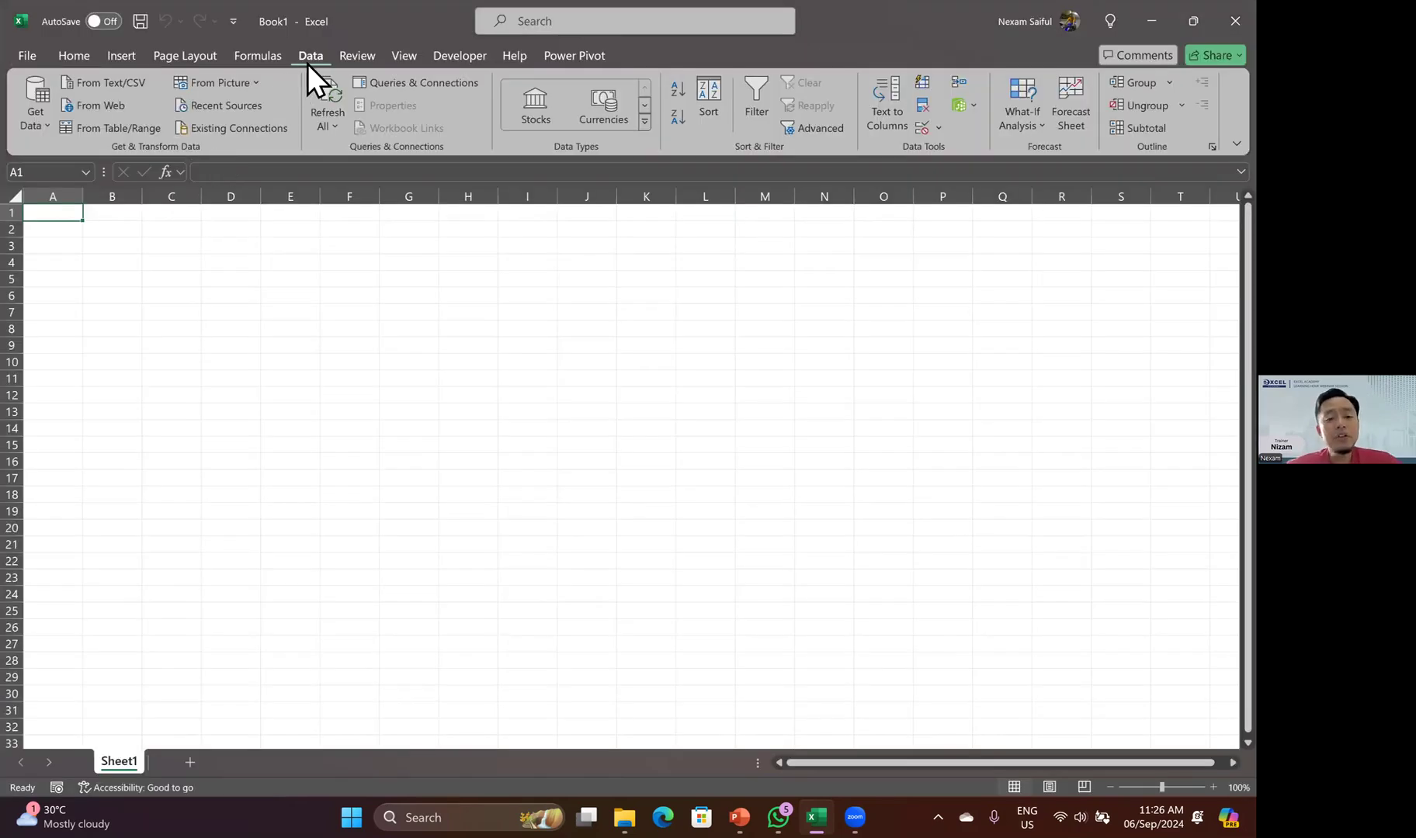
click(41, 124)
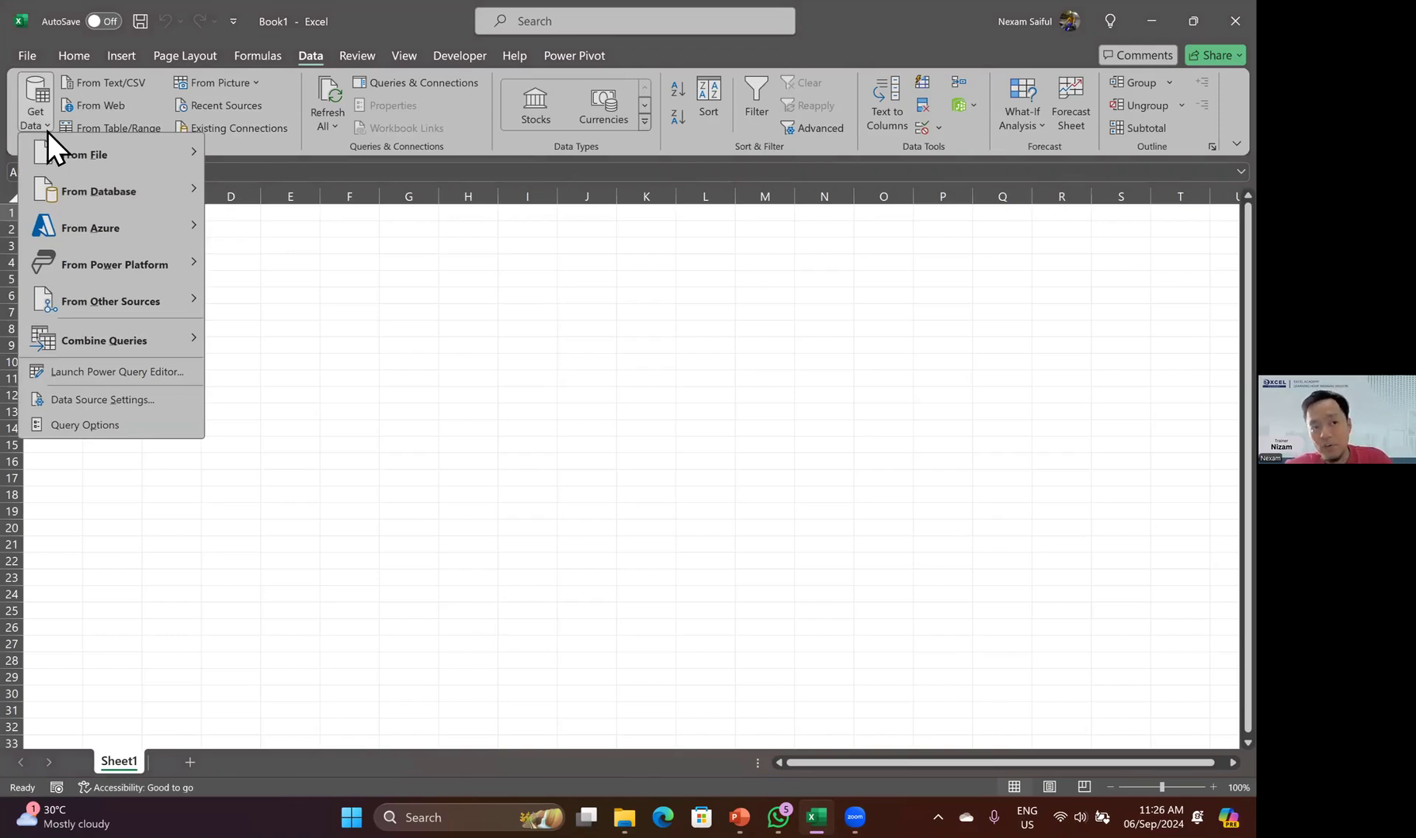
mouse_move(106, 156)
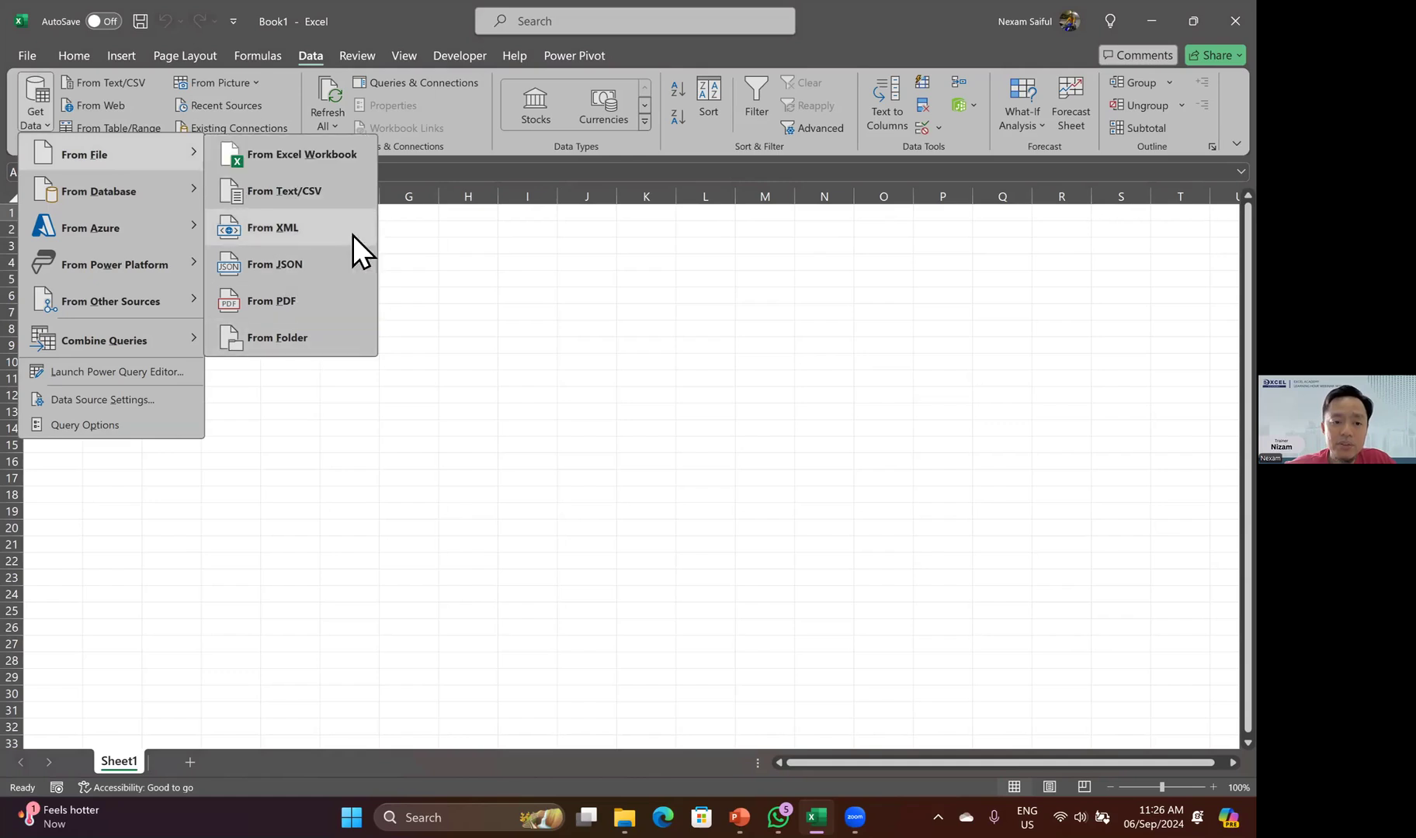
click(336, 159)
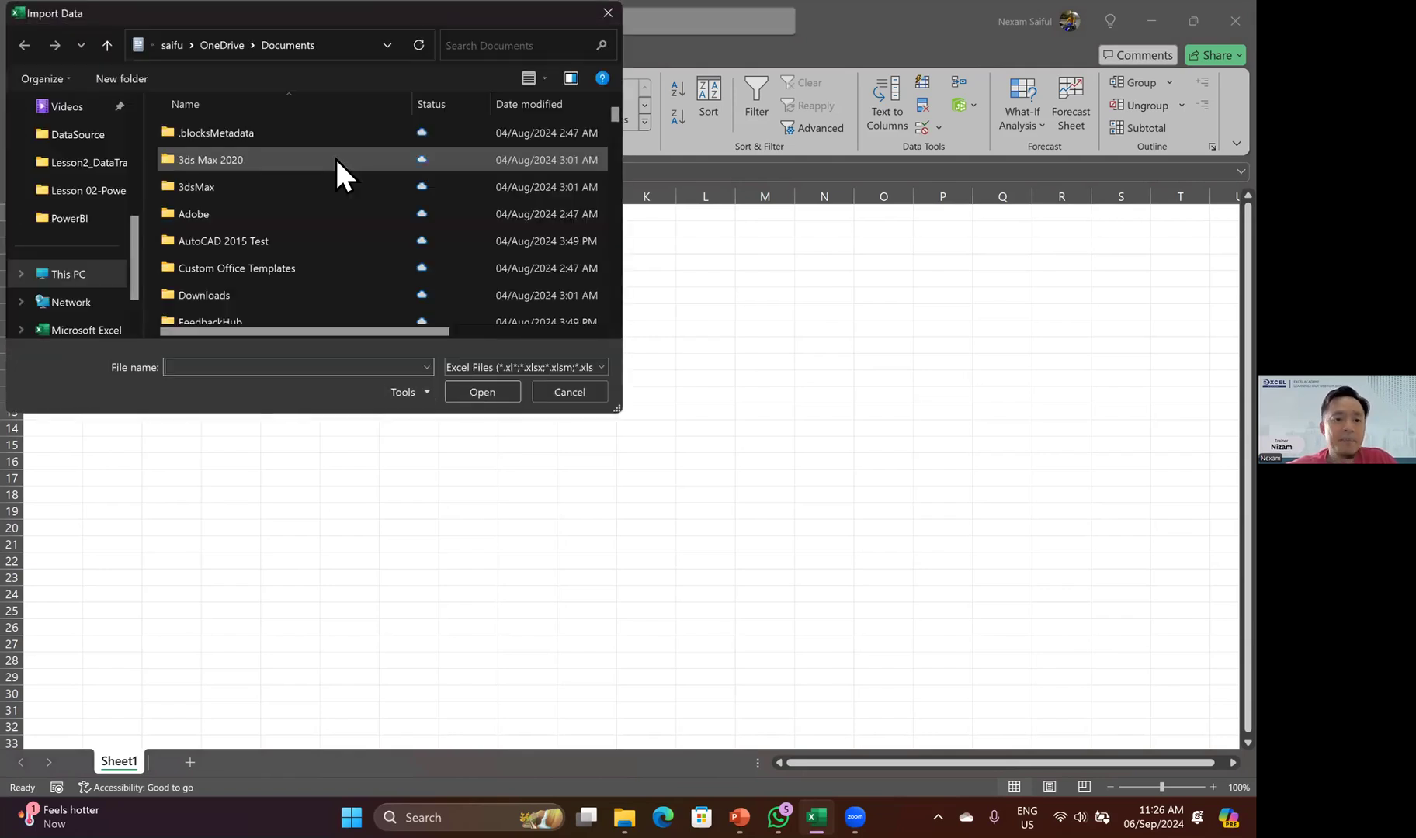
scroll(314, 211, down, 5)
scroll(315, 211, down, 15)
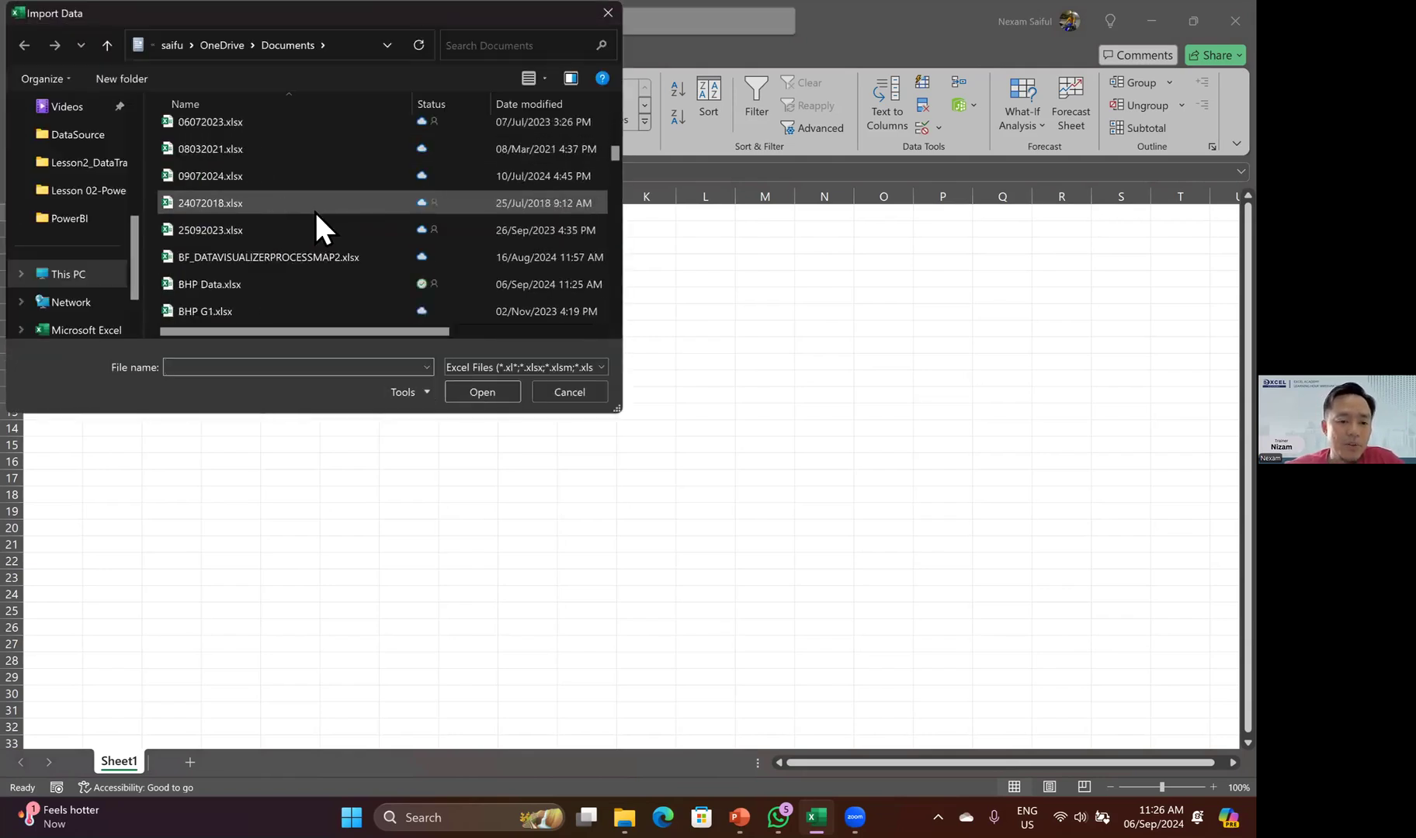
scroll(315, 213, up, 10)
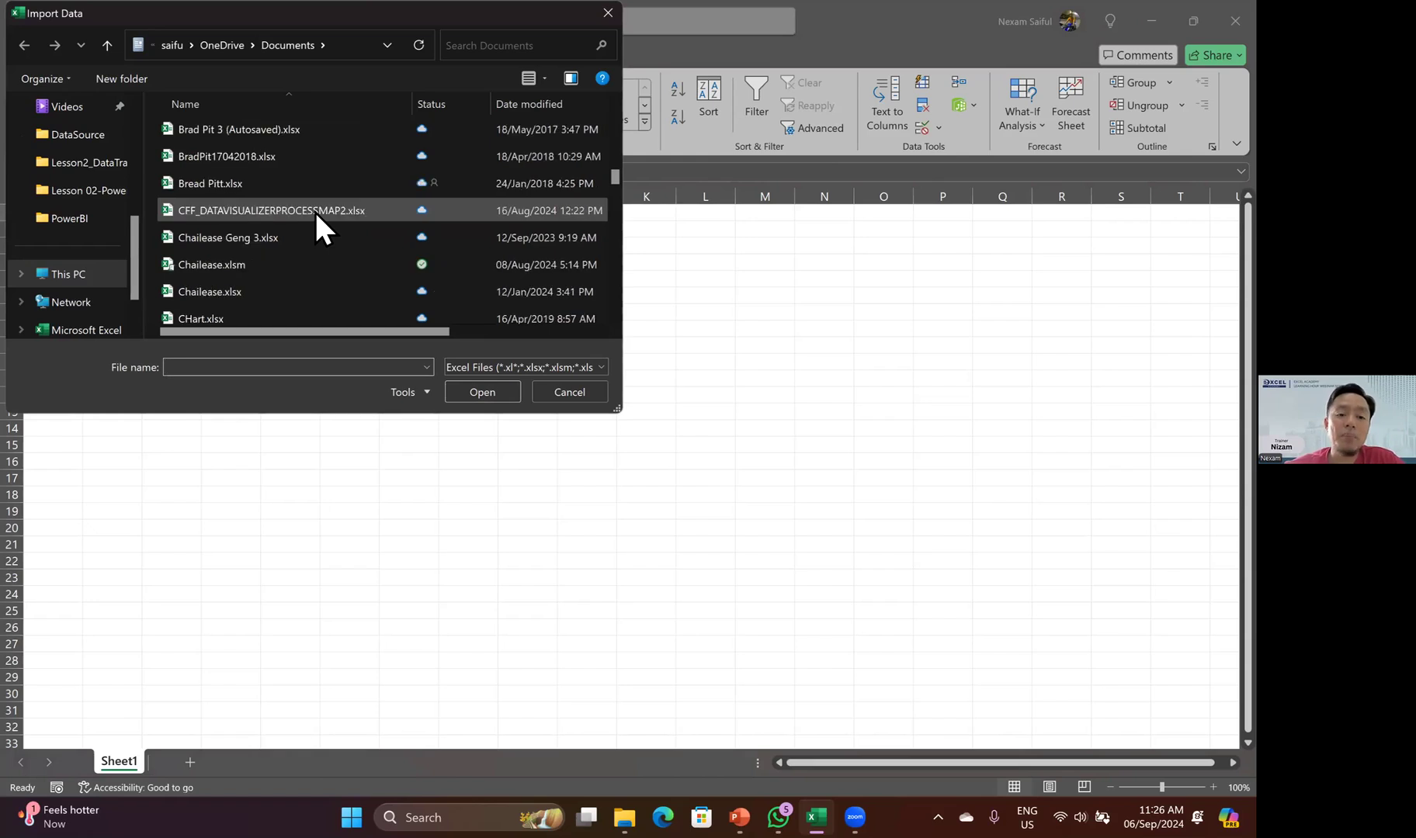
scroll(315, 212, up, 3)
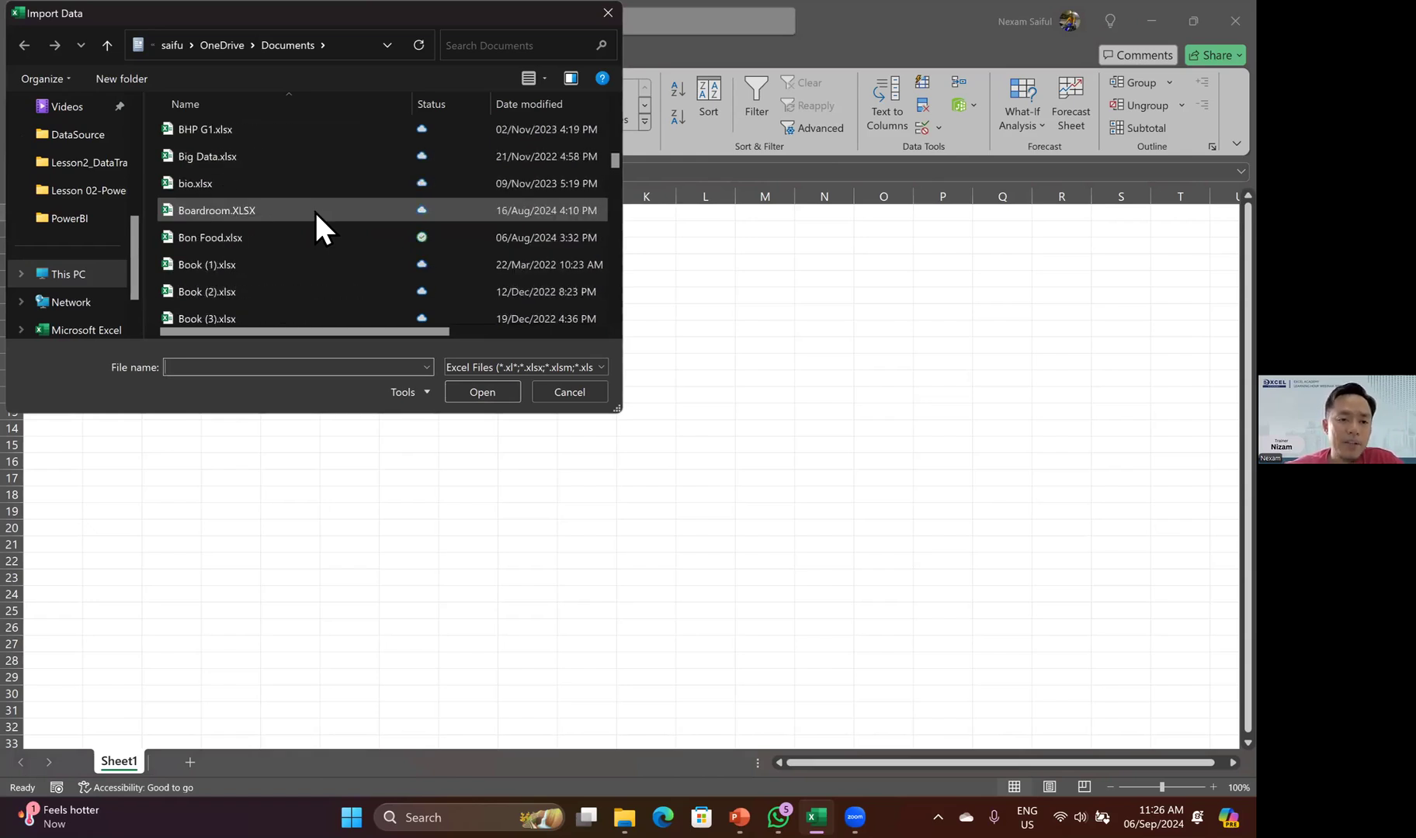
click(229, 263)
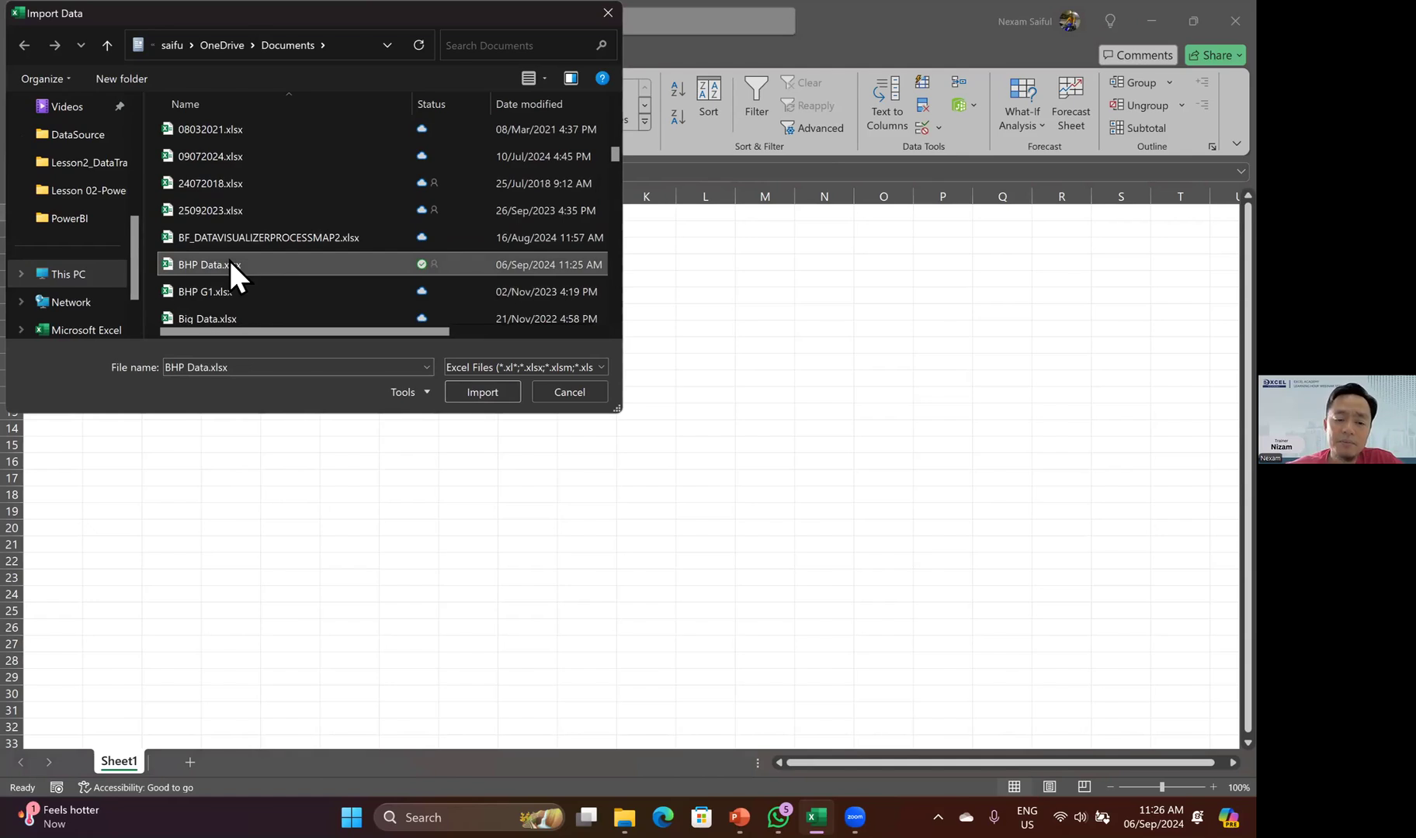
click(480, 390)
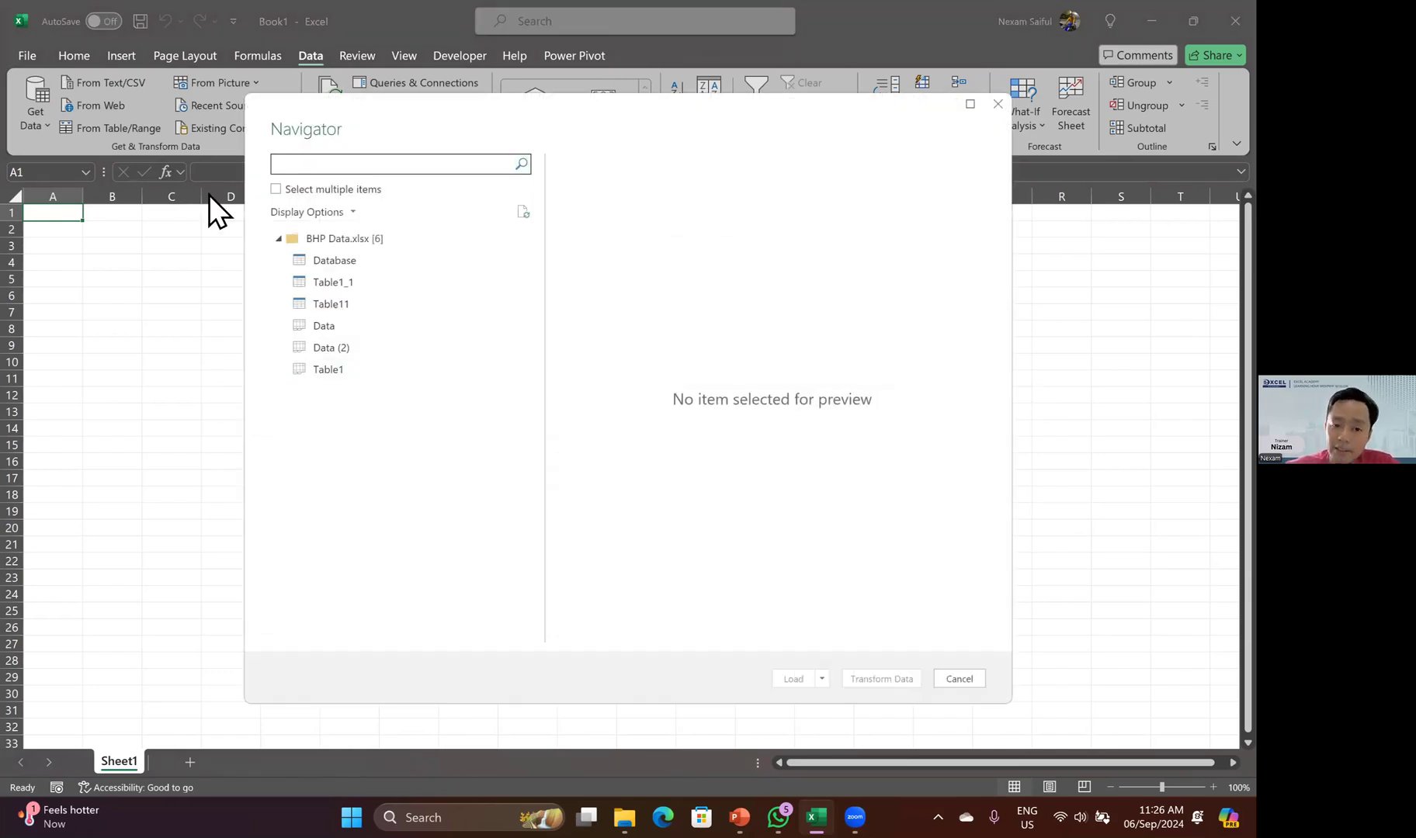
click(998, 104)
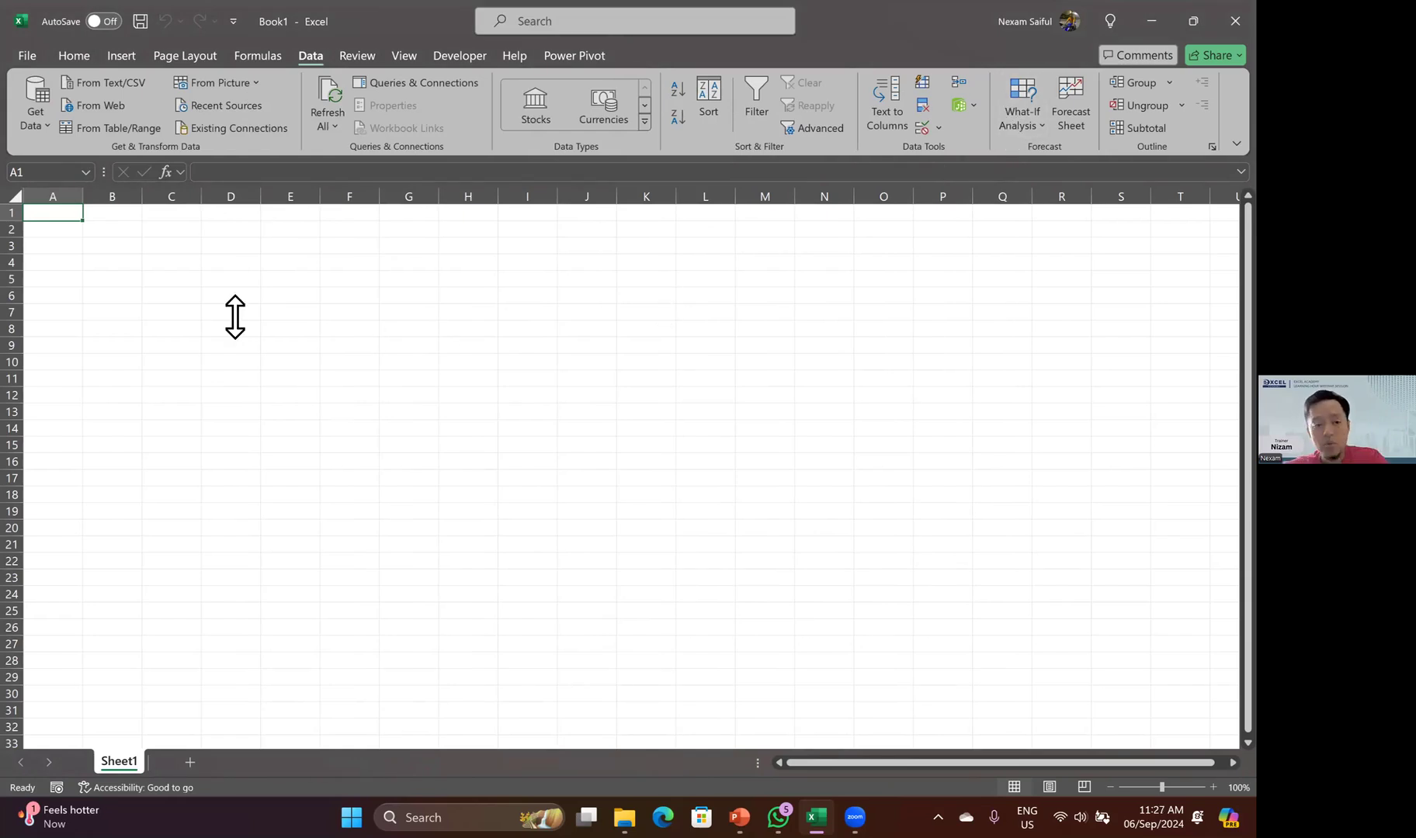
- Import BHP Data.xlsx from the OneDrive Documents folder as an Excel workbook data source
click(41, 124)
mouse_move(148, 153)
click(274, 154)
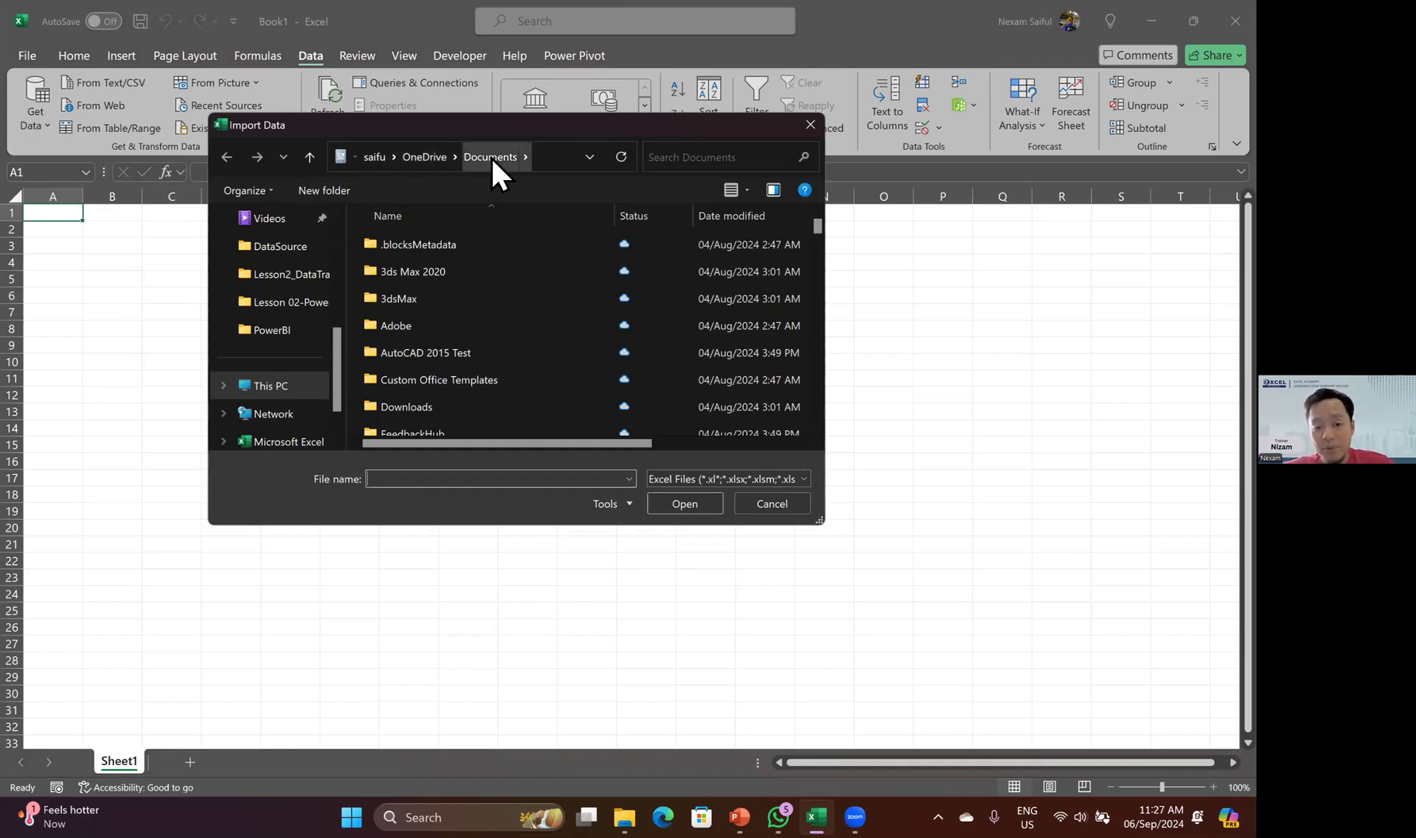
drag(817, 226, 815, 273)
scroll(812, 273, down, 3)
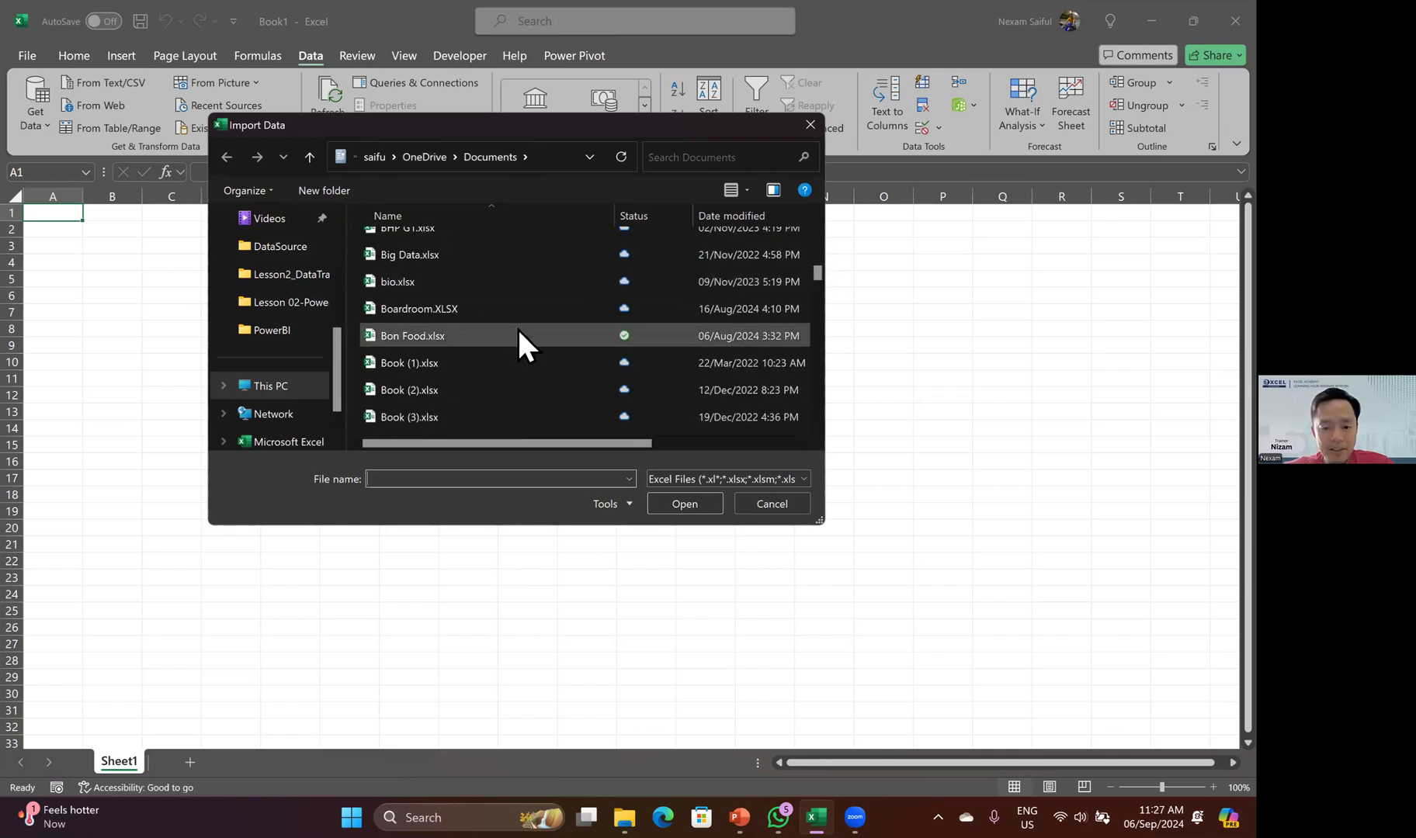
scroll(520, 329, down, 3)
scroll(521, 329, up, 2)
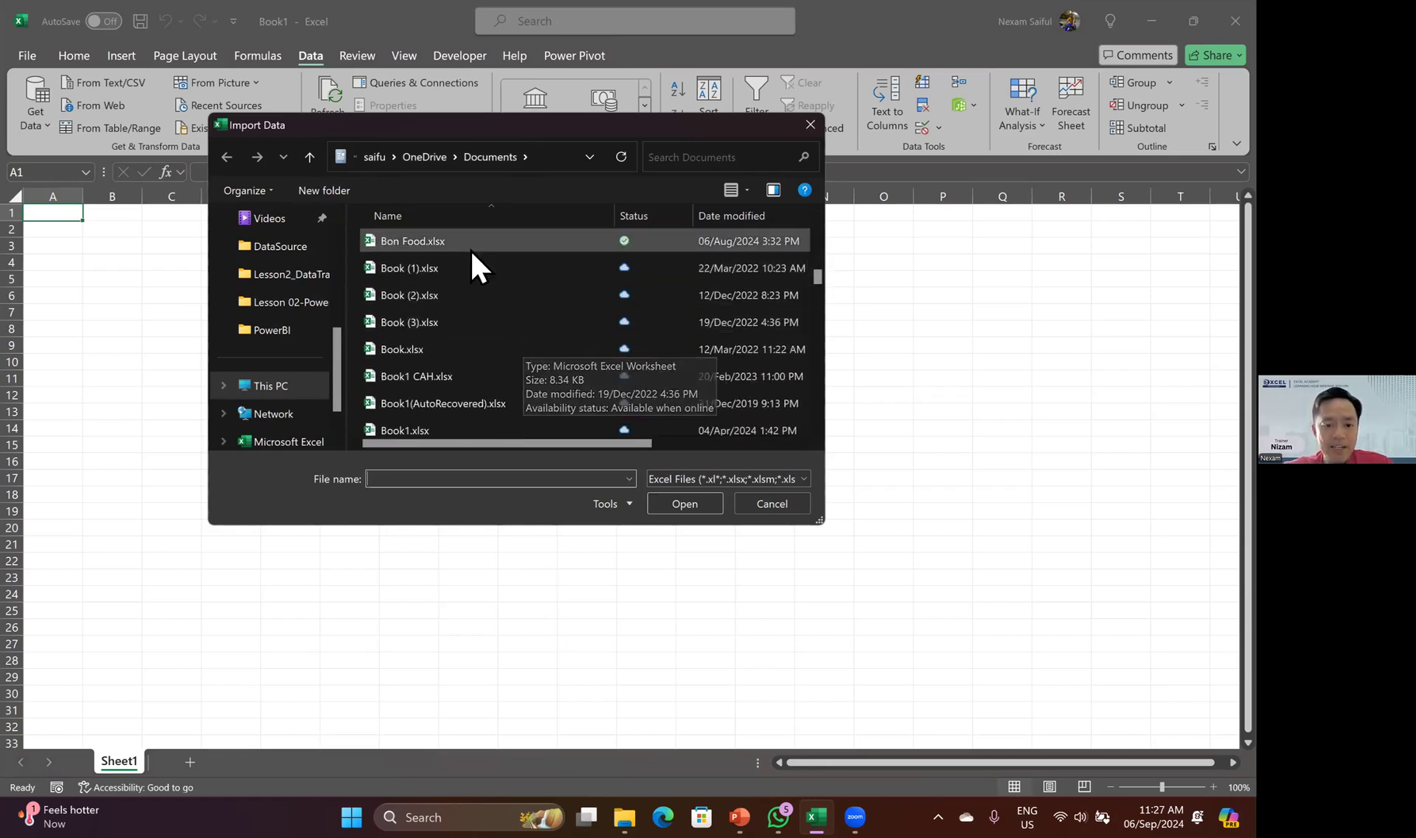
scroll(492, 288, up, 2)
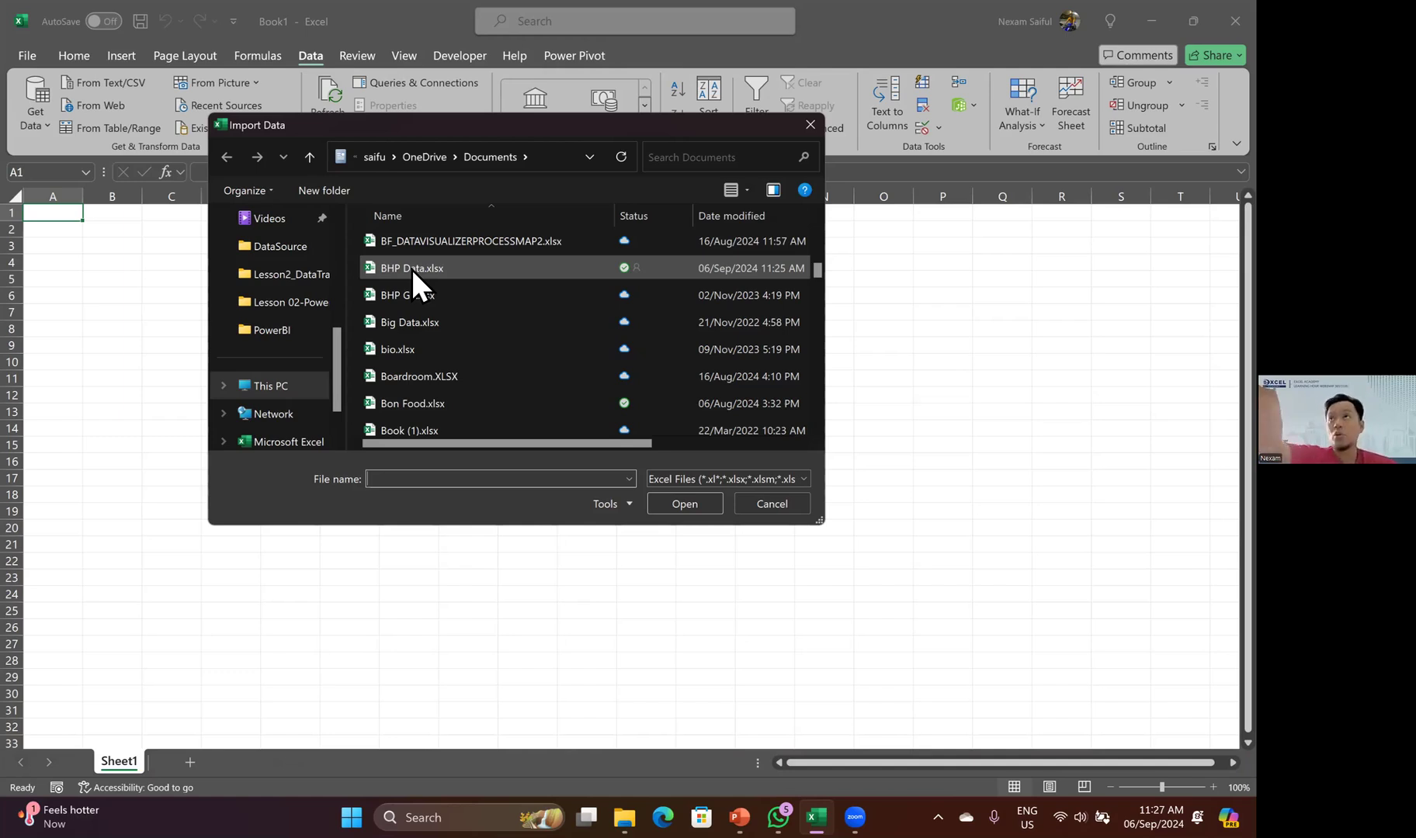
click(411, 270)
click(696, 498)
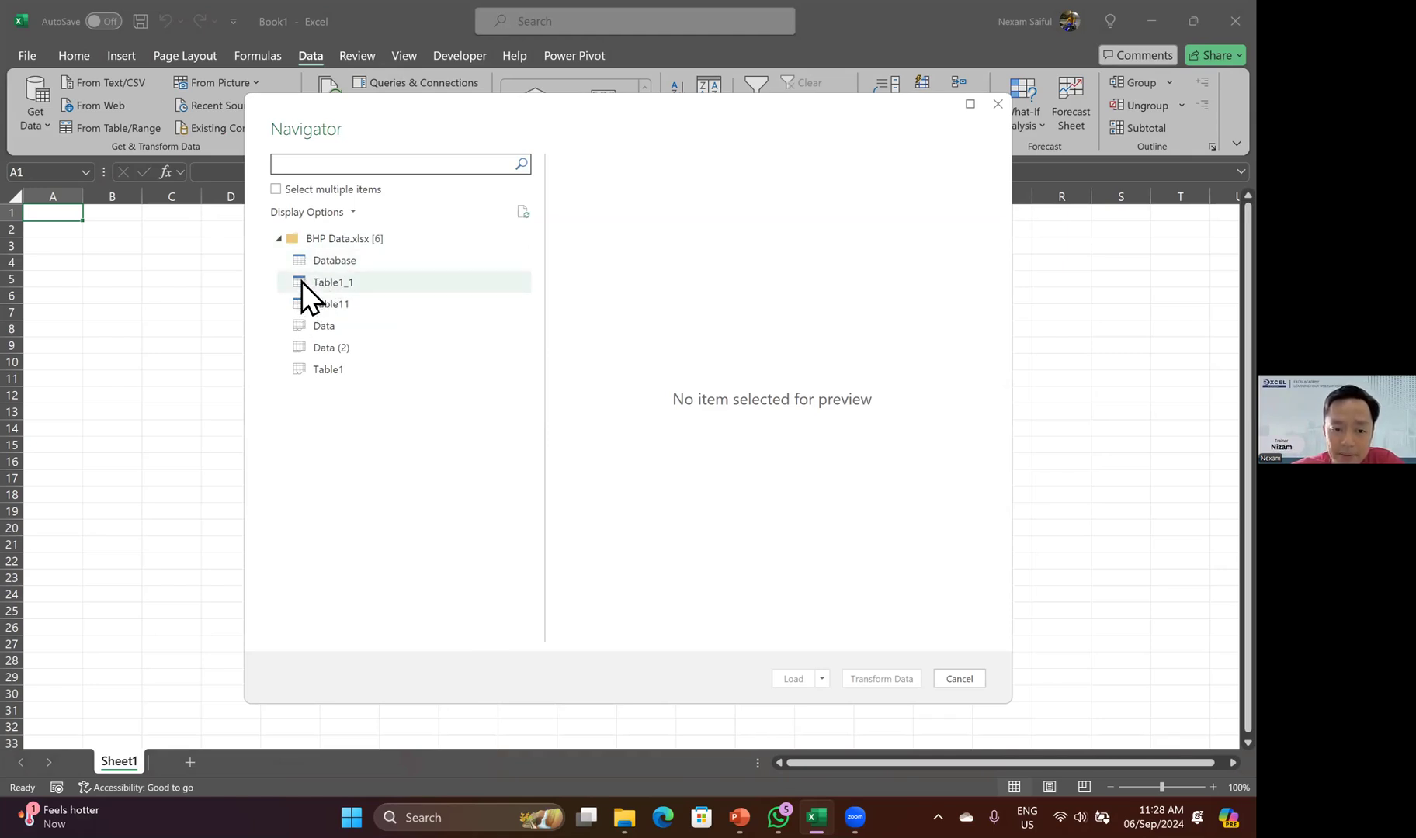
- Preview the Data, Data (2) and Table1 sheets, followed by the Table11 and Database tables of BHP Data.xlsx
click(301, 334)
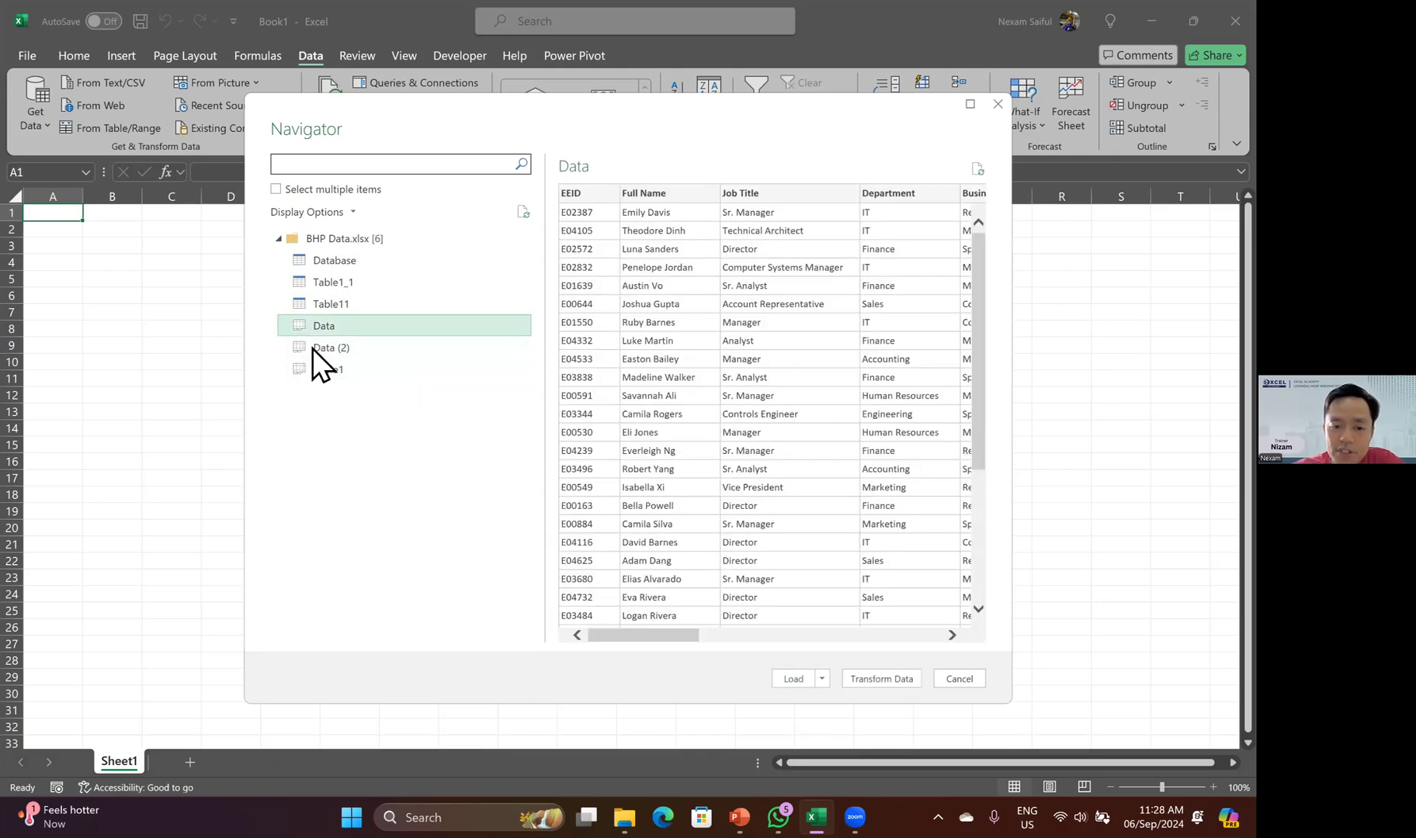
click(303, 349)
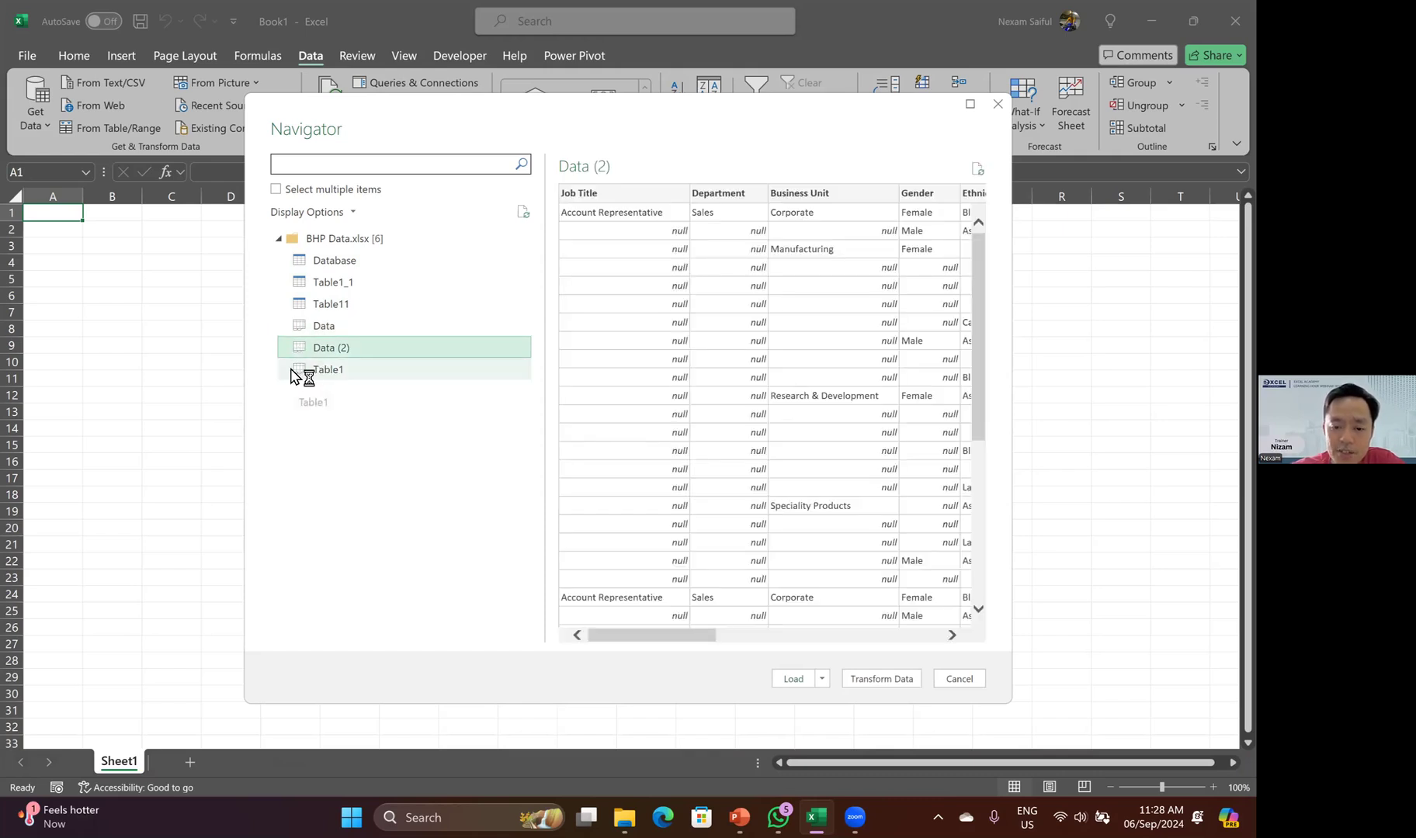
click(291, 371)
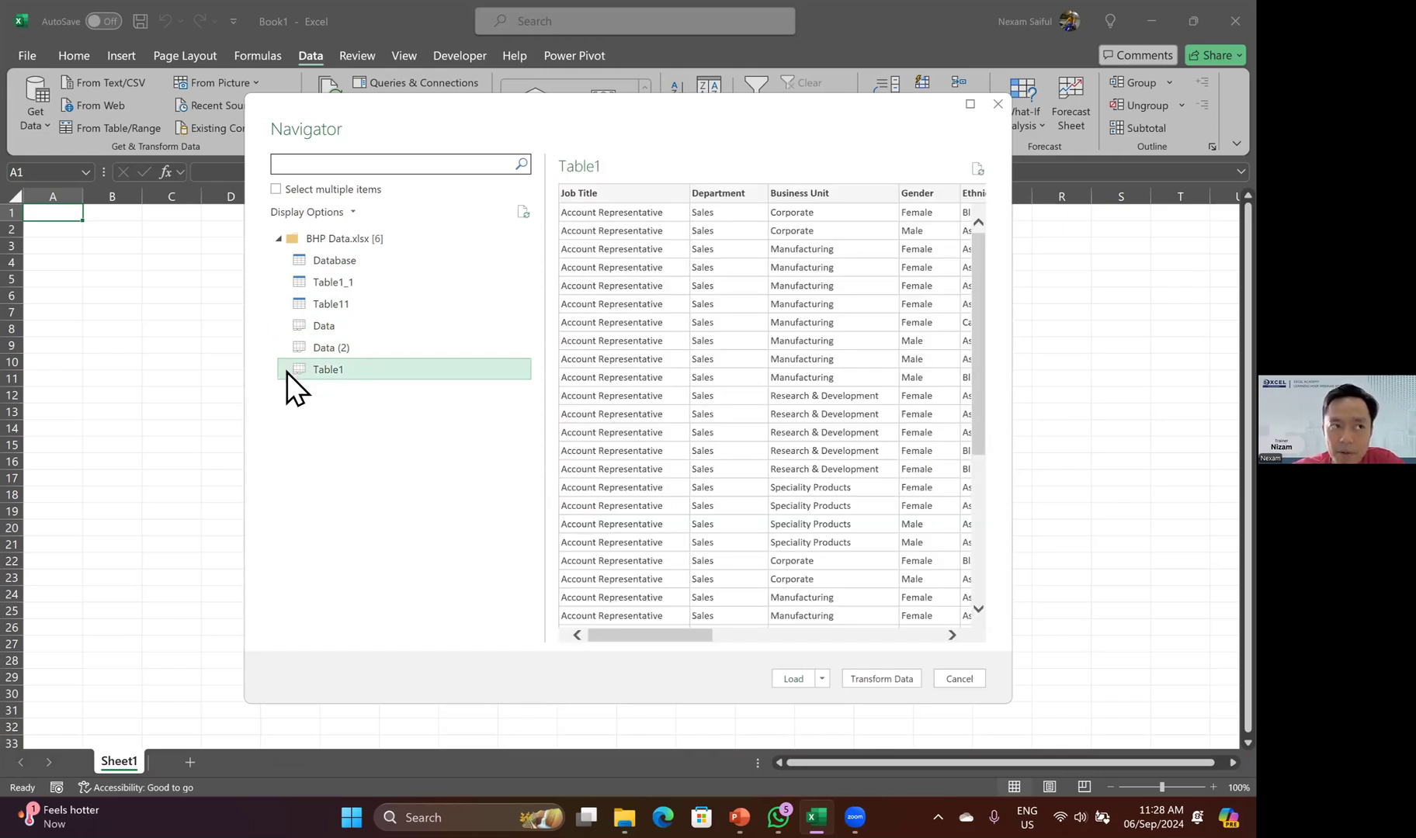
click(324, 305)
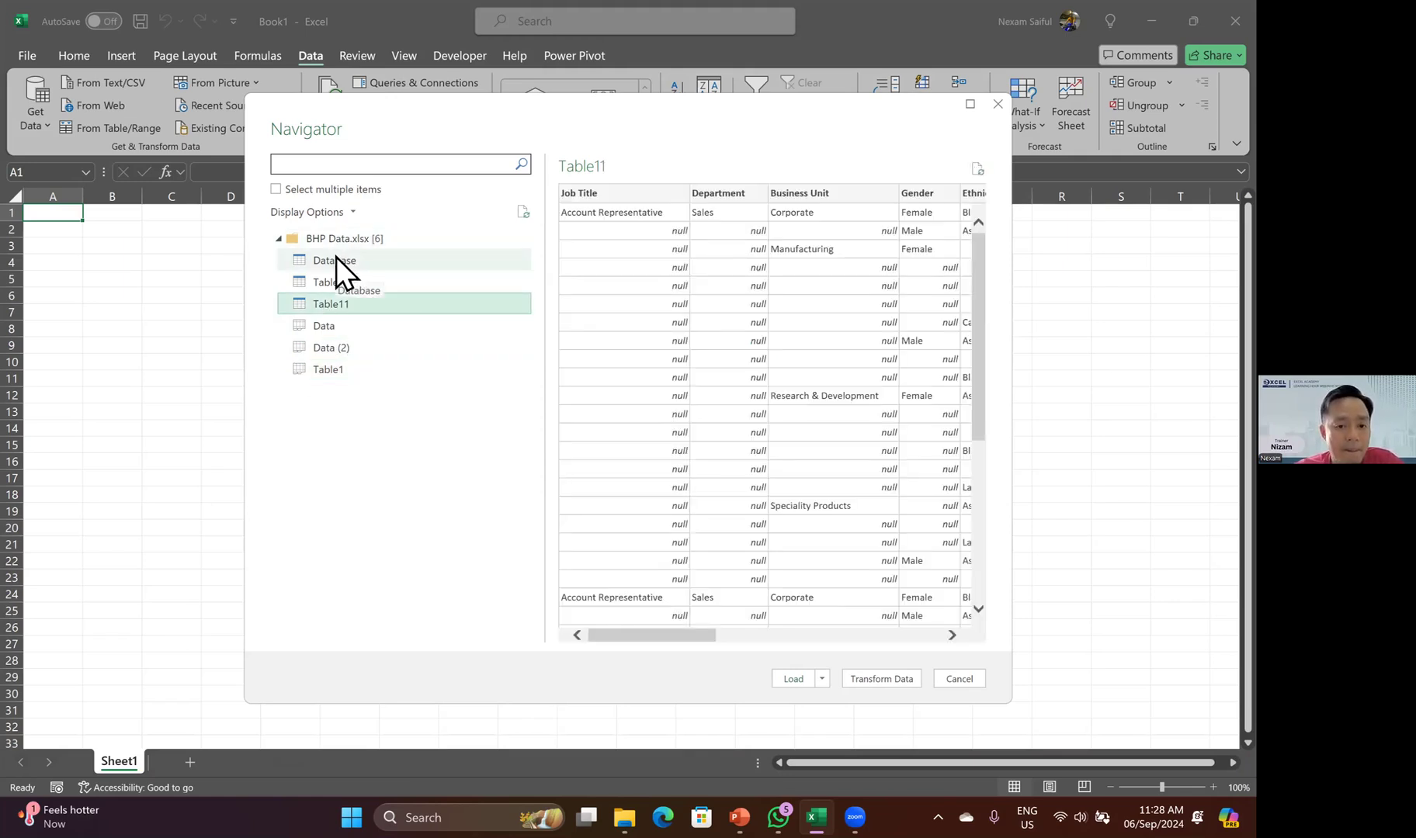
click(336, 257)
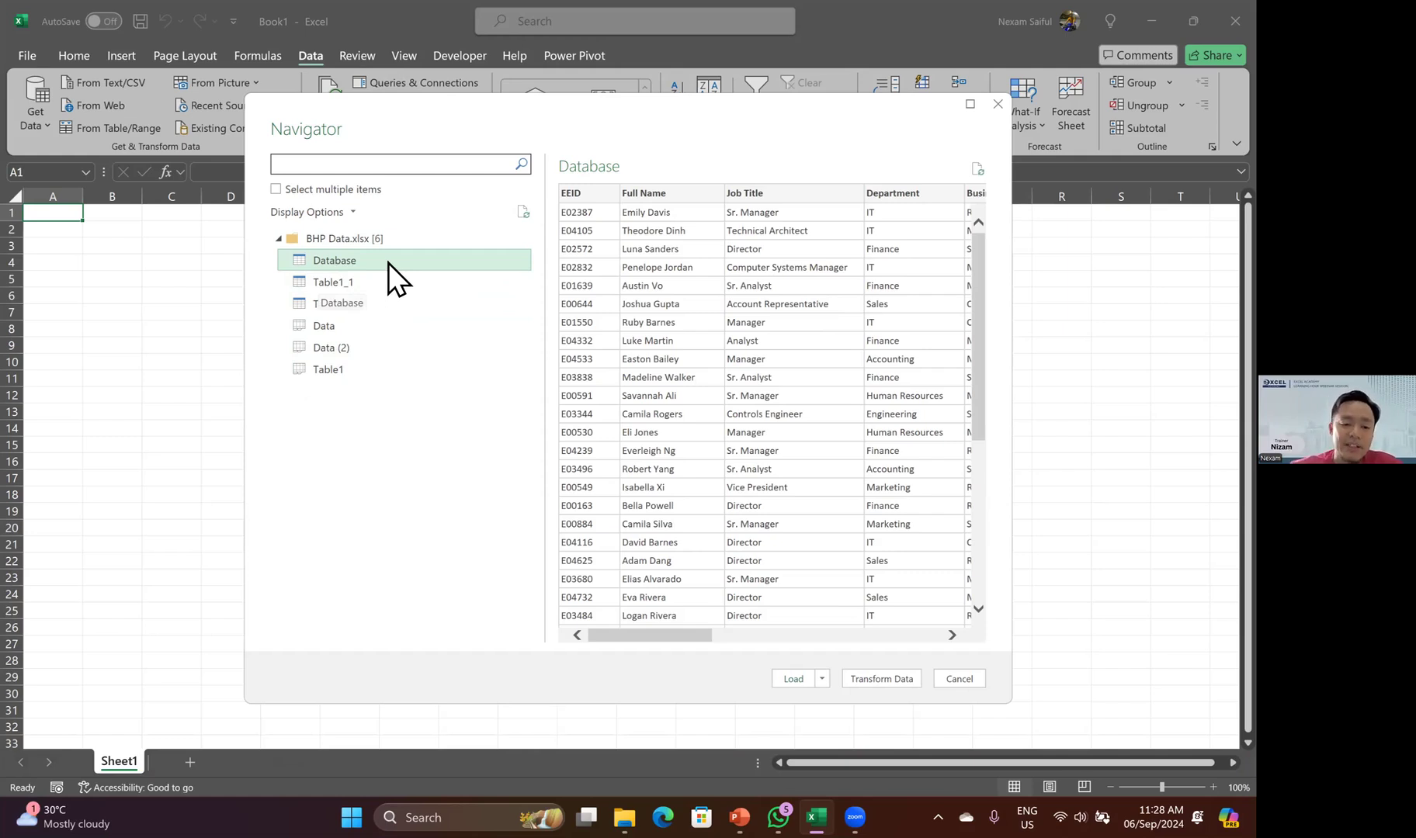
- Compare the previews of the three tables with those of the three sheets in BHP Data.xlsx, ending on Table11
click(326, 288)
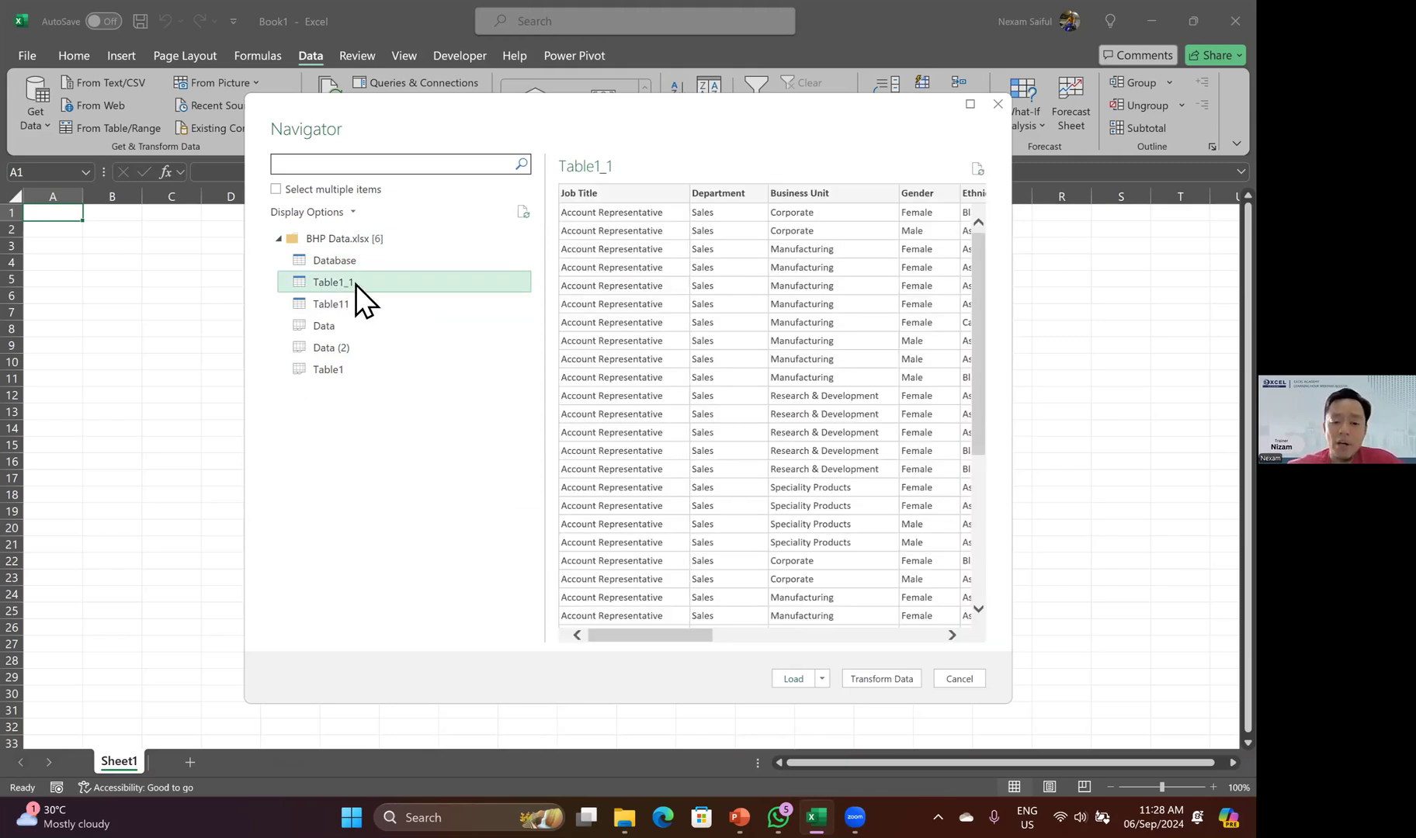
click(323, 309)
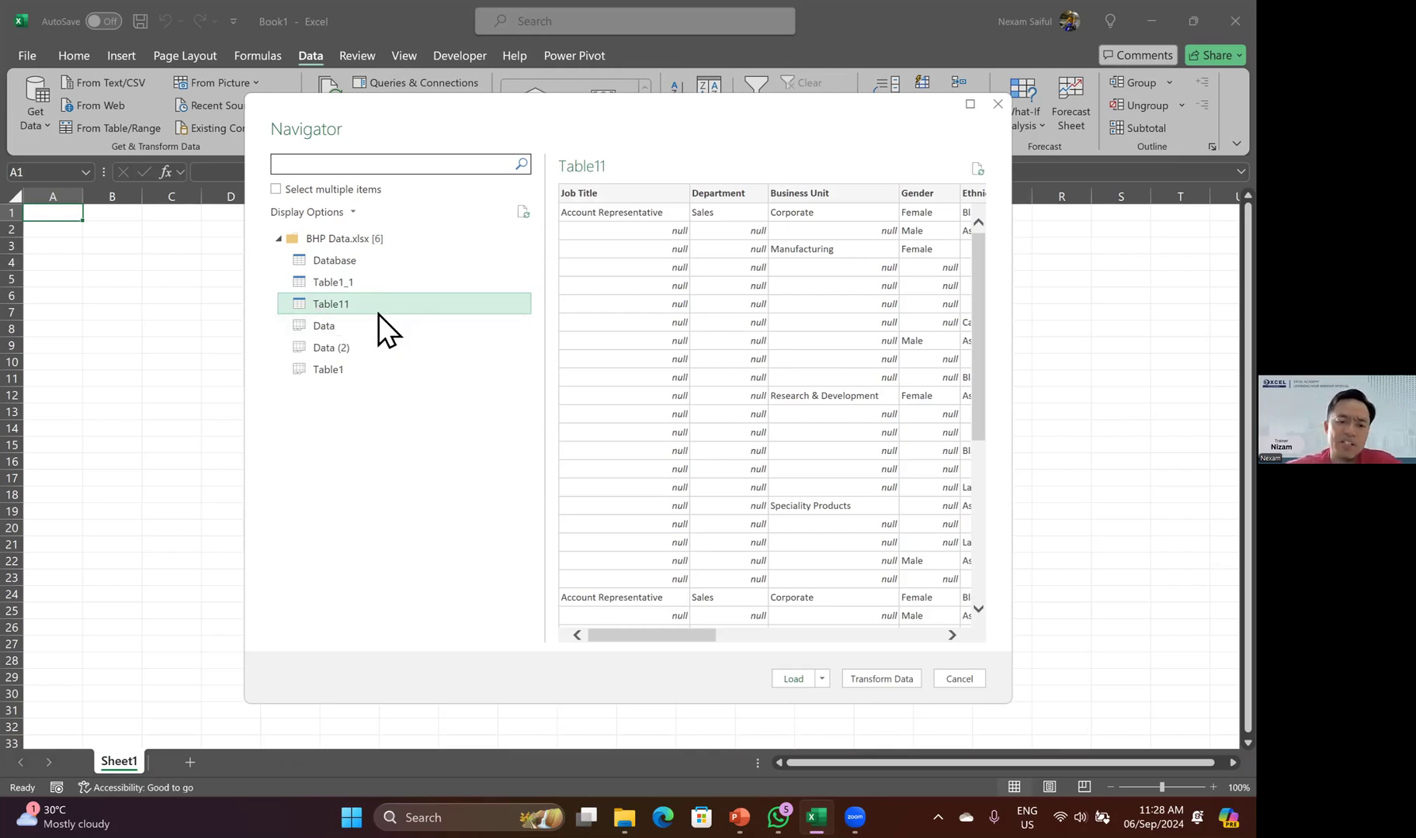
click(326, 326)
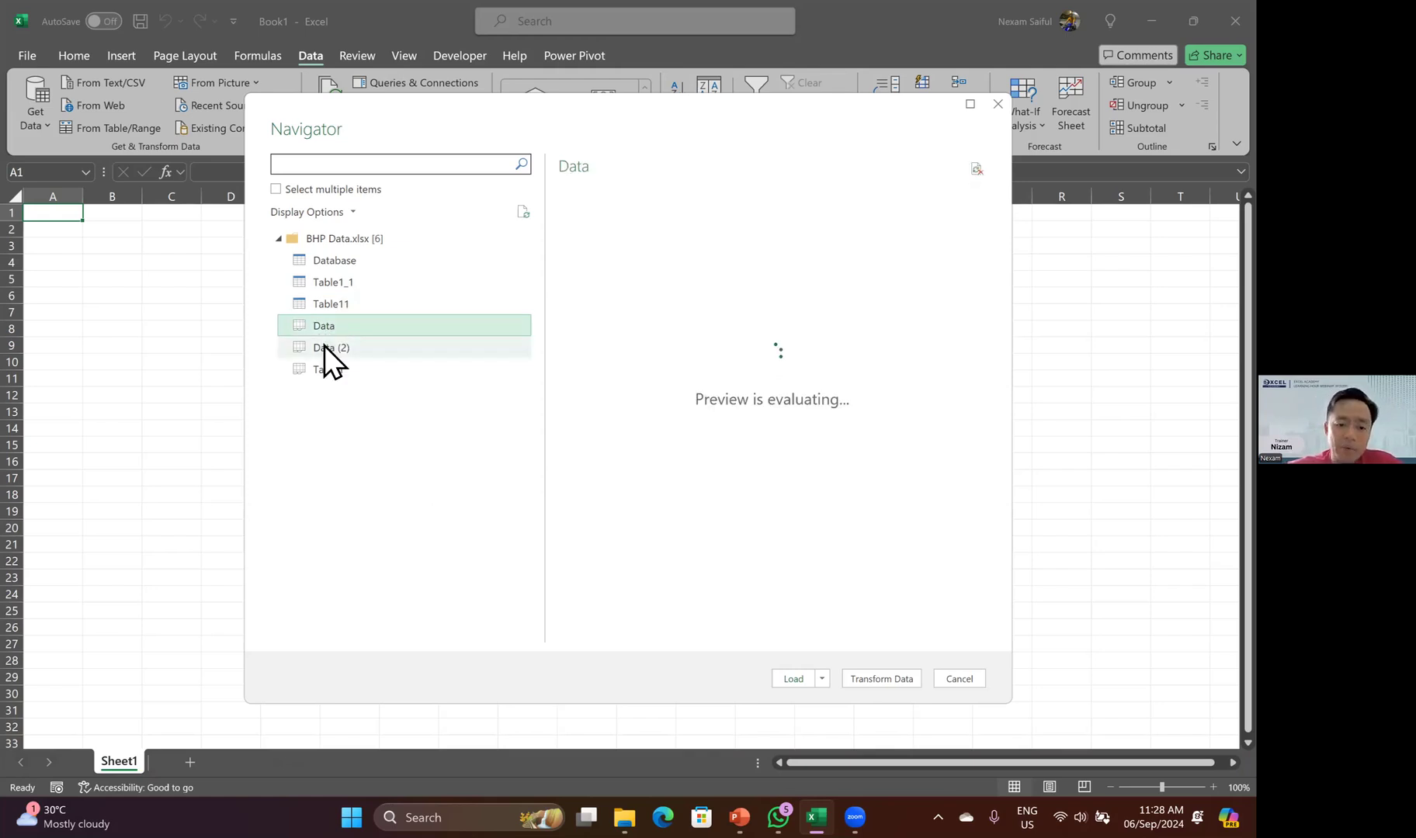
click(320, 353)
click(317, 369)
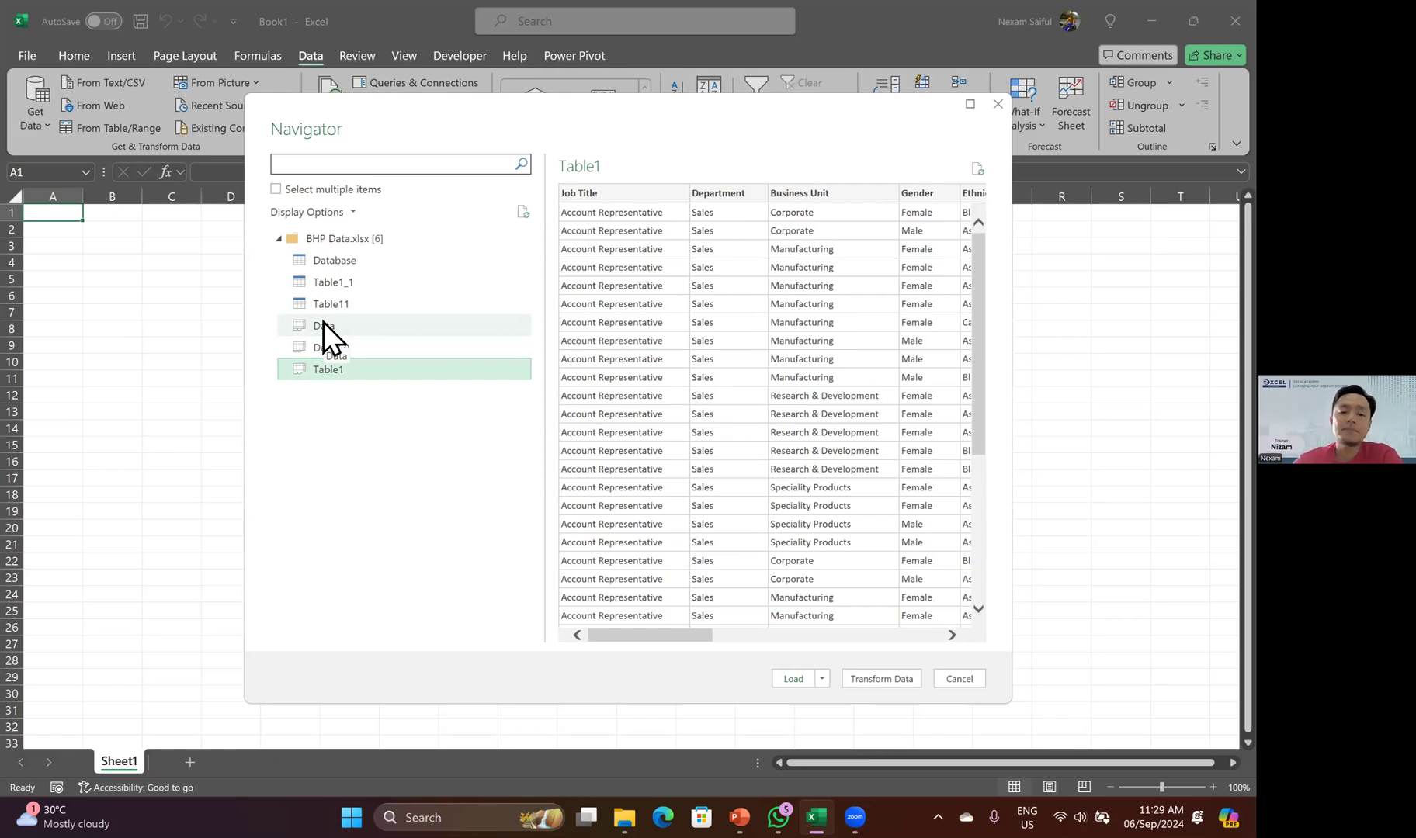
click(337, 264)
click(337, 282)
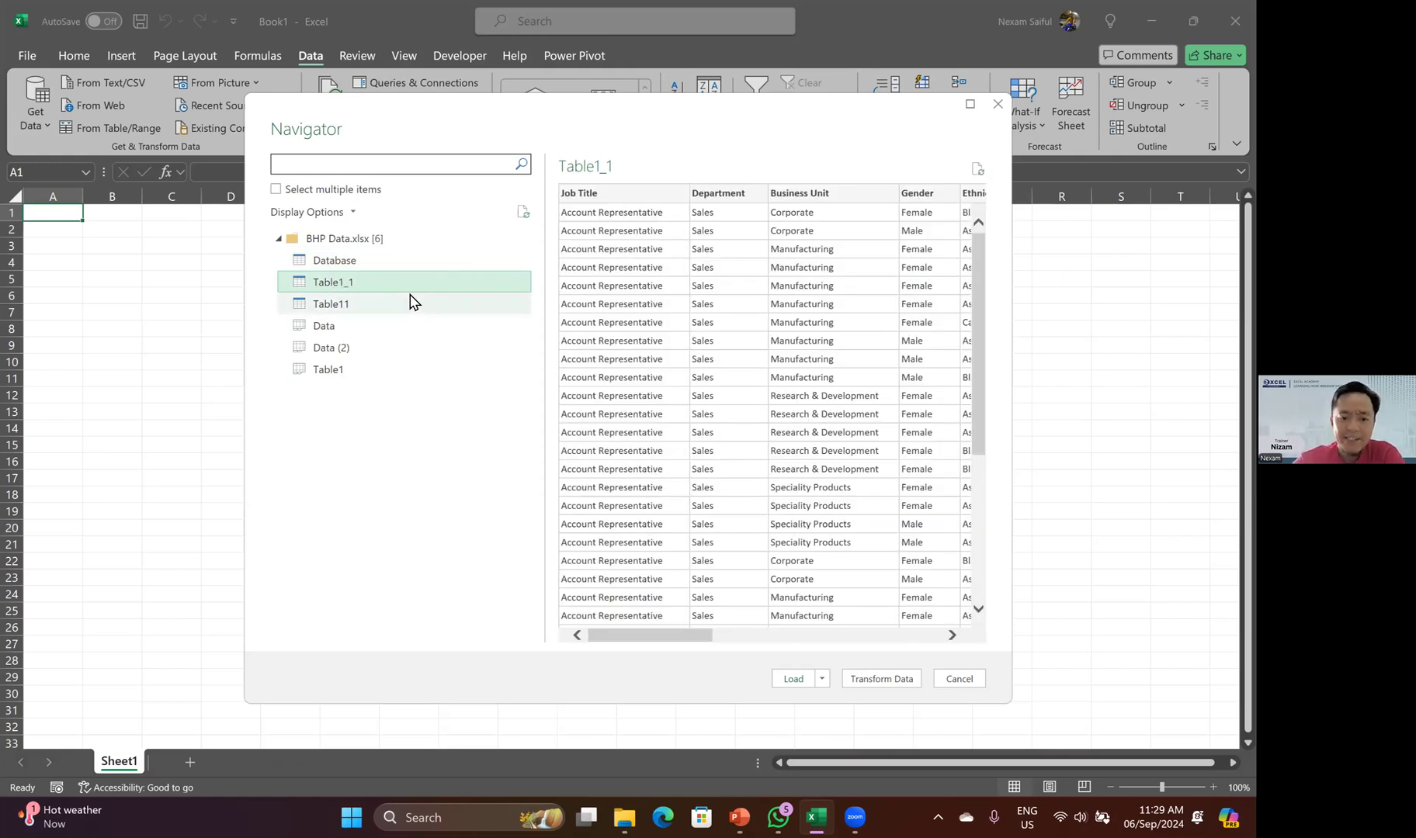
click(349, 306)
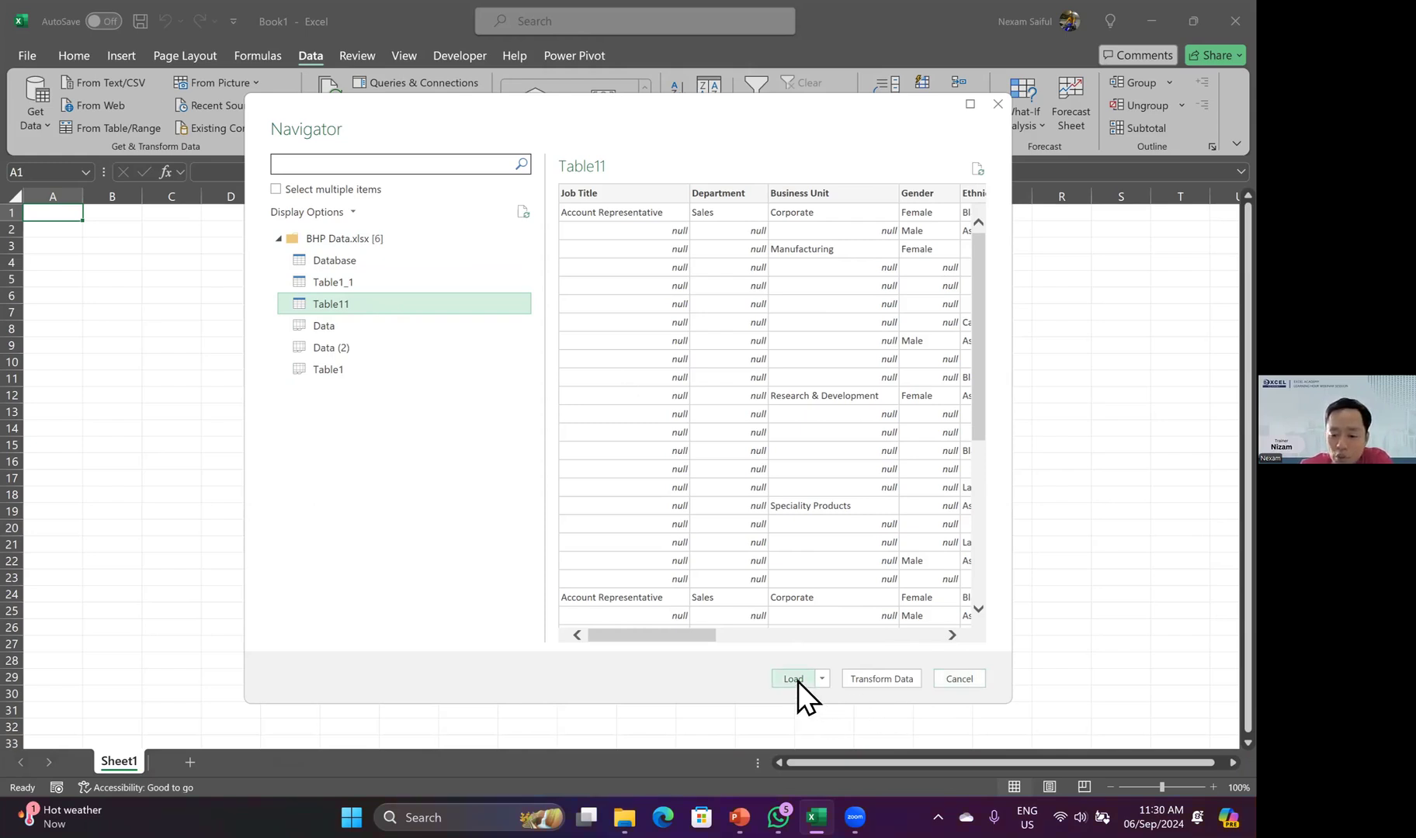
- Examine the load options for Table11 and the multiple-item selection mode, leaving single selection active and loading nothing
click(823, 679)
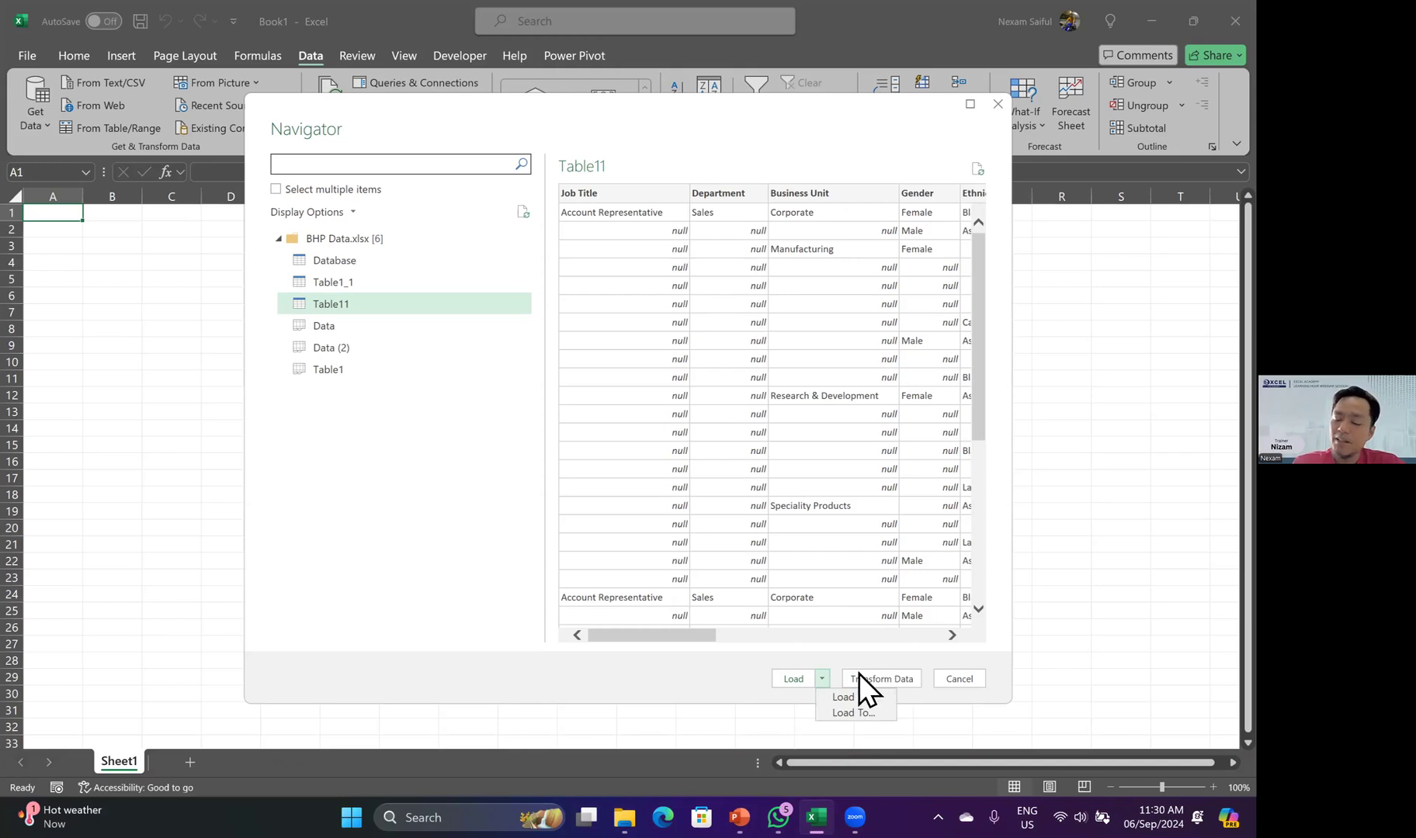
click(730, 679)
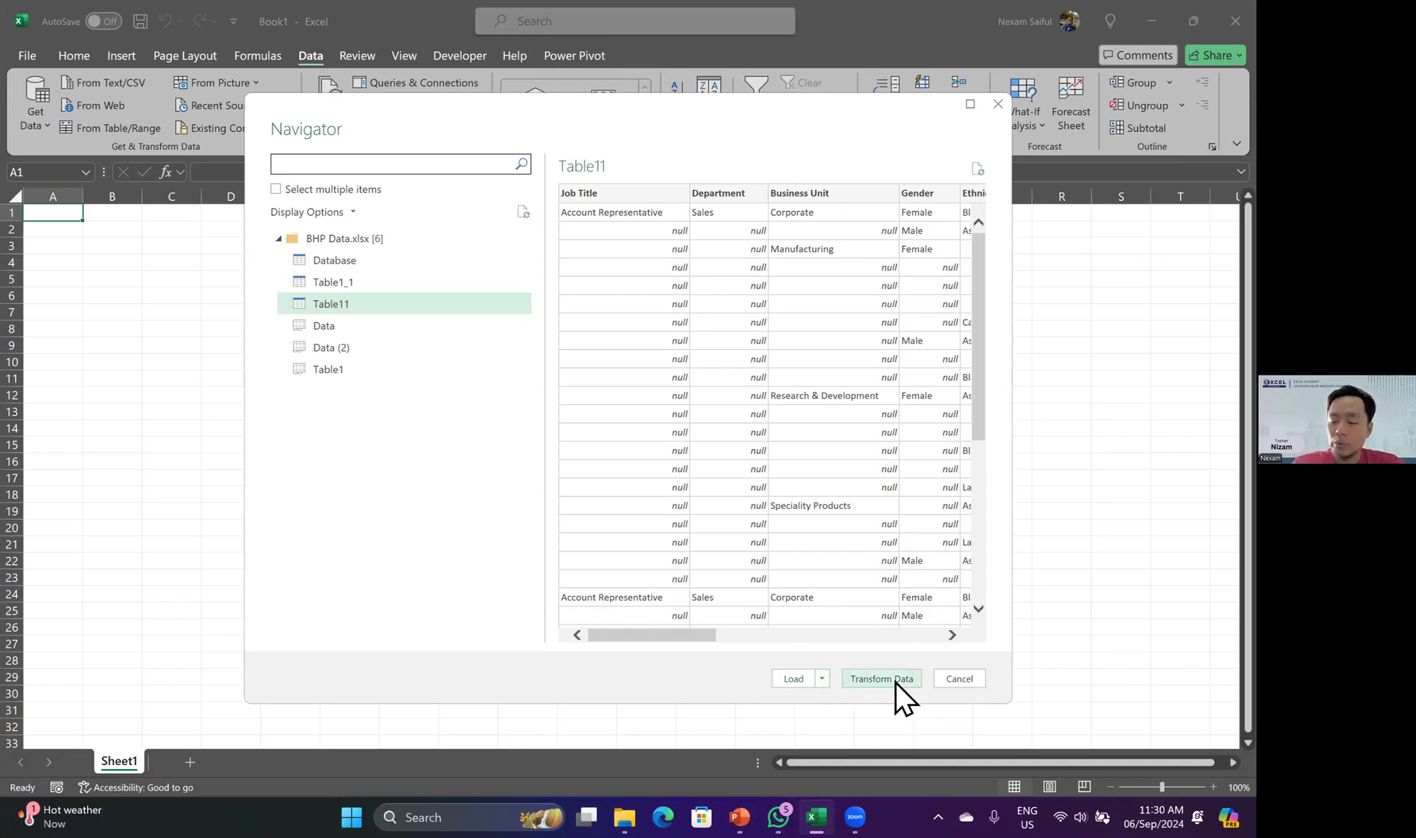
click(823, 680)
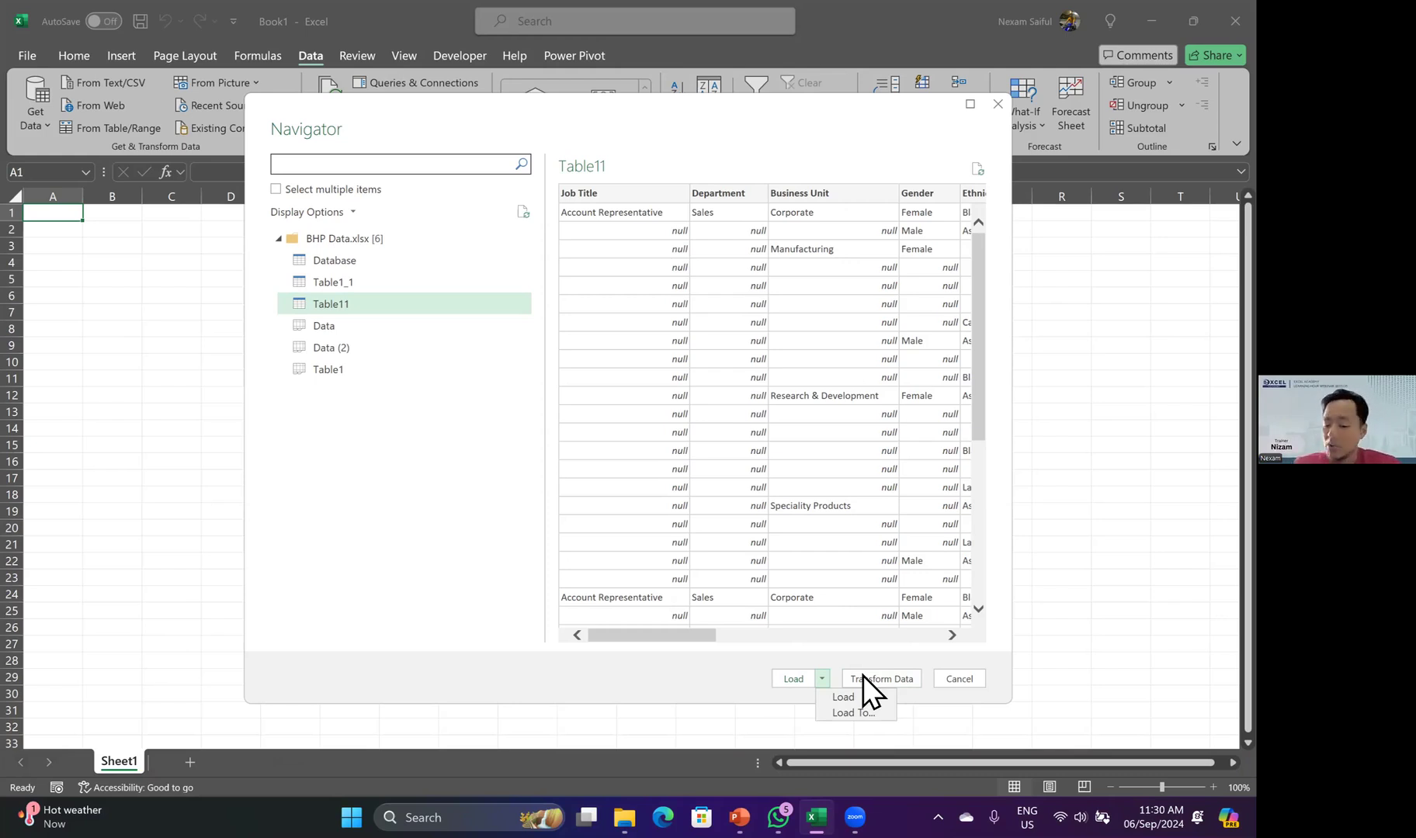
click(684, 682)
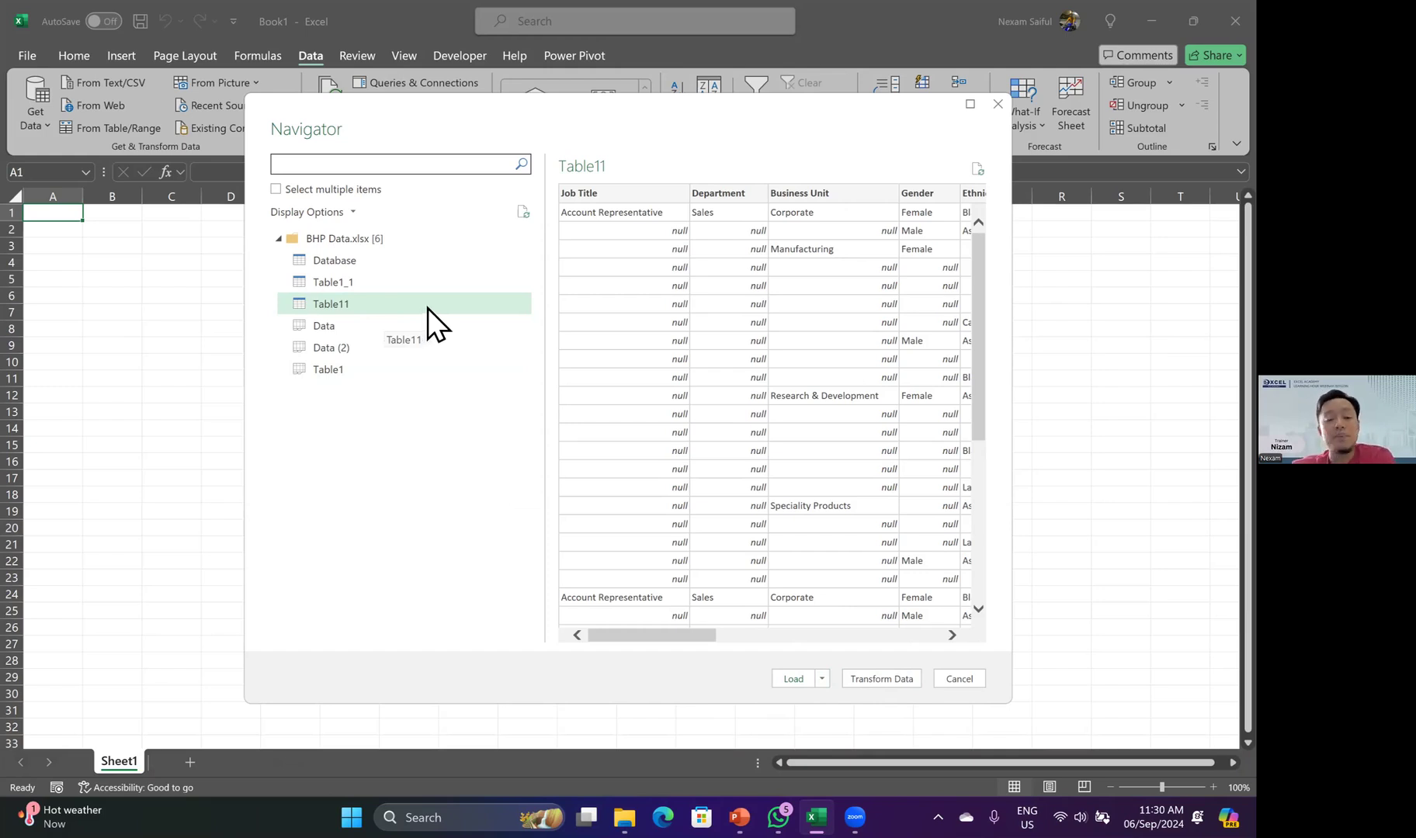
click(281, 191)
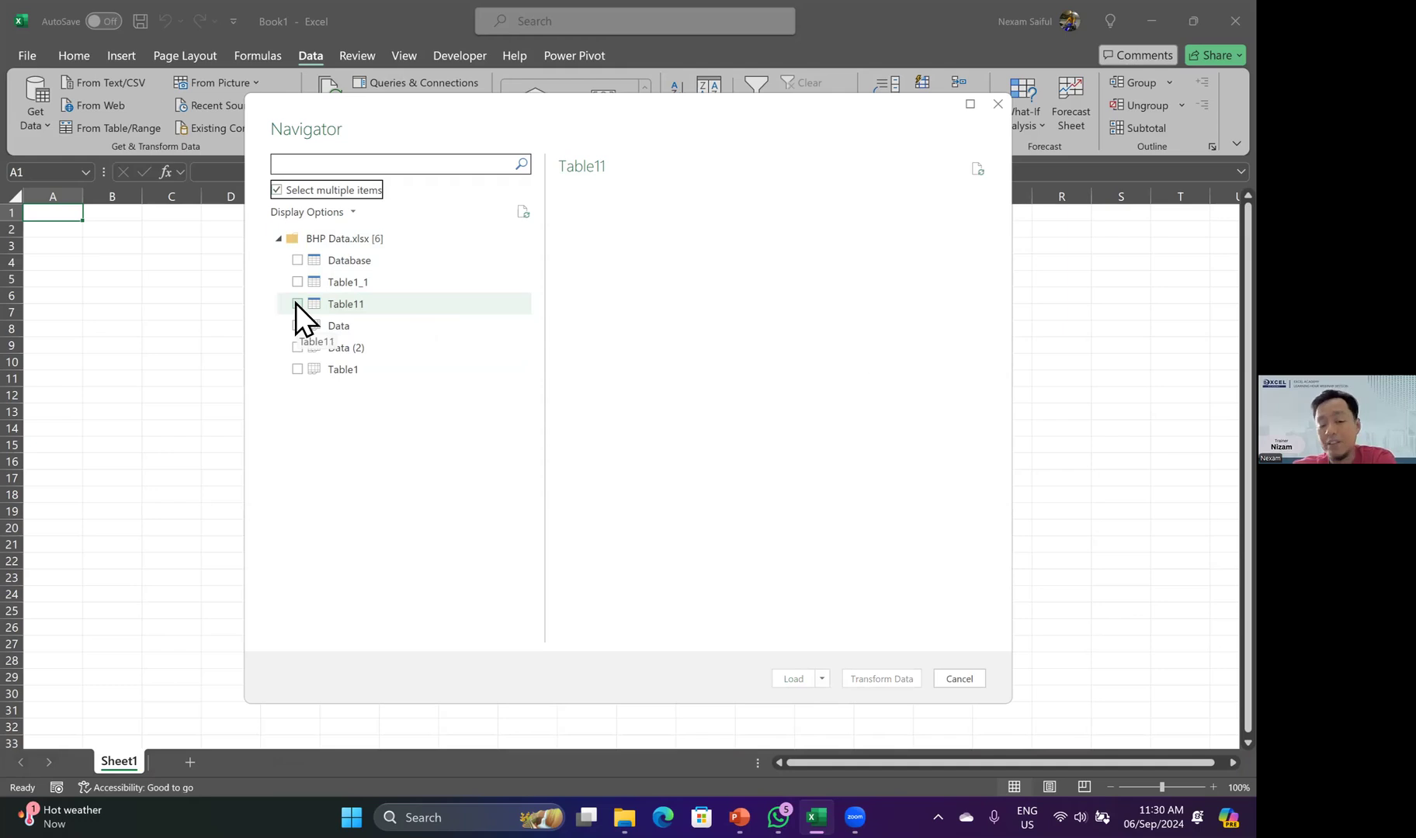
click(280, 191)
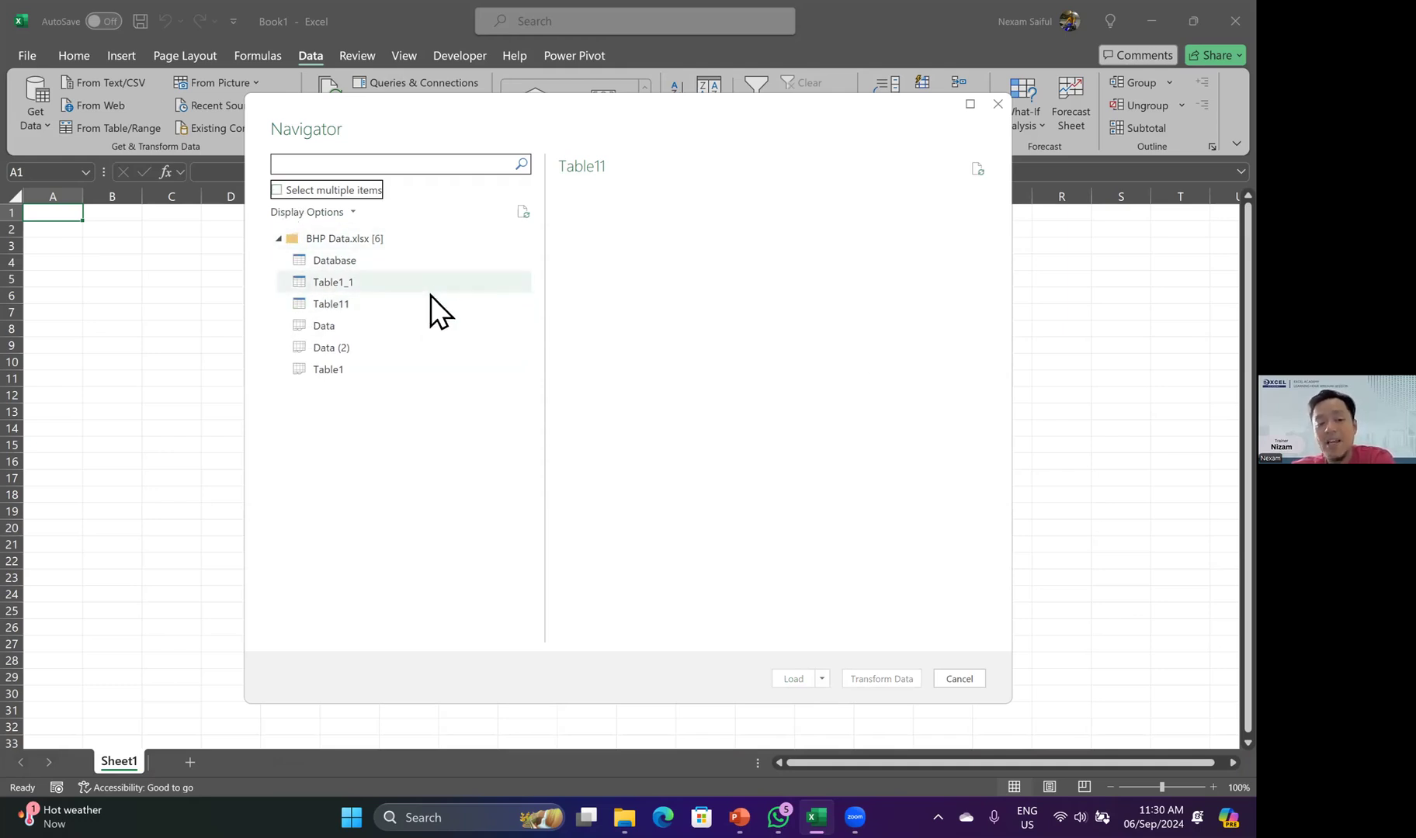
- Preview Table11 and examine its columns across to City
click(347, 305)
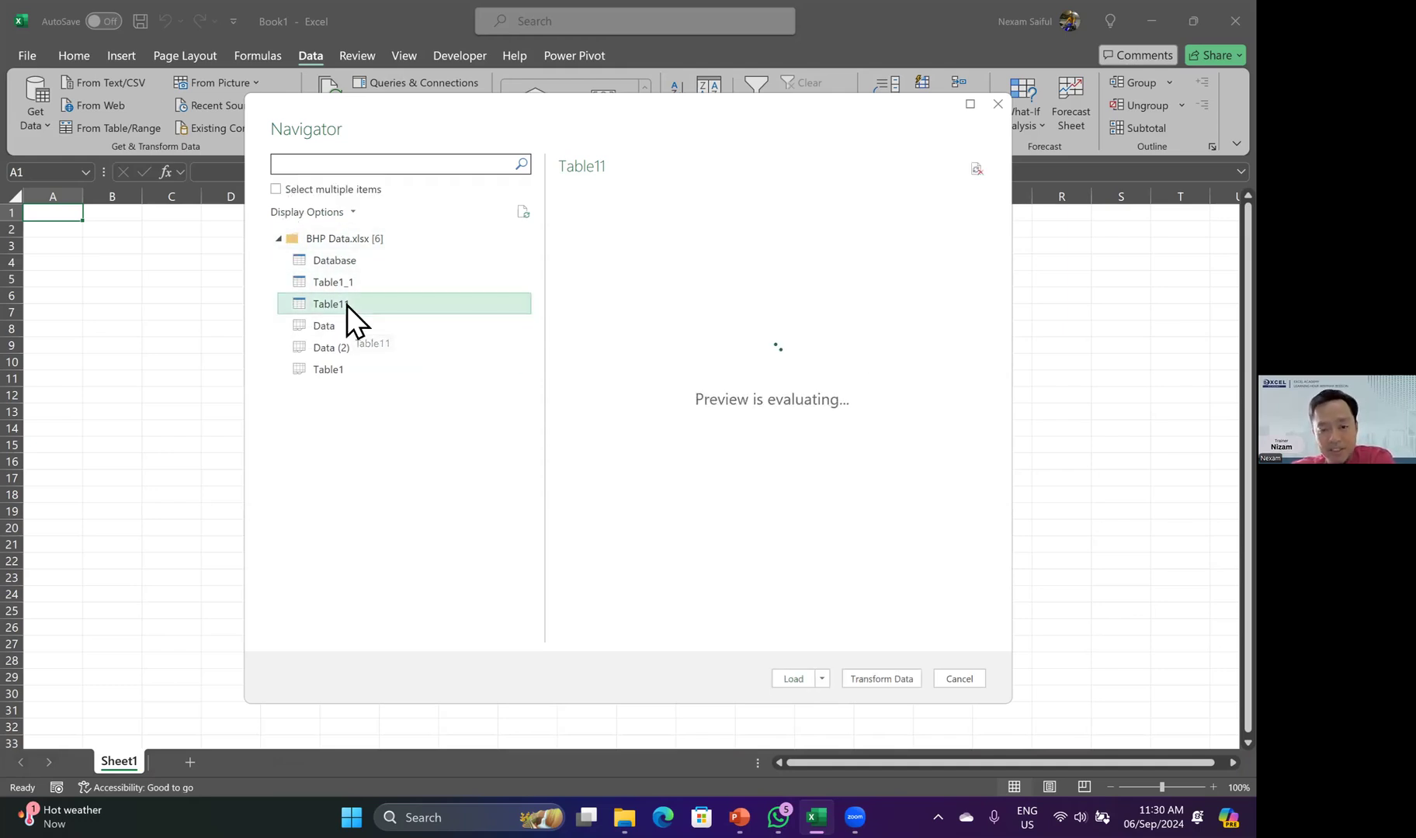
drag(686, 637, 805, 619)
scroll(893, 607, right, 10)
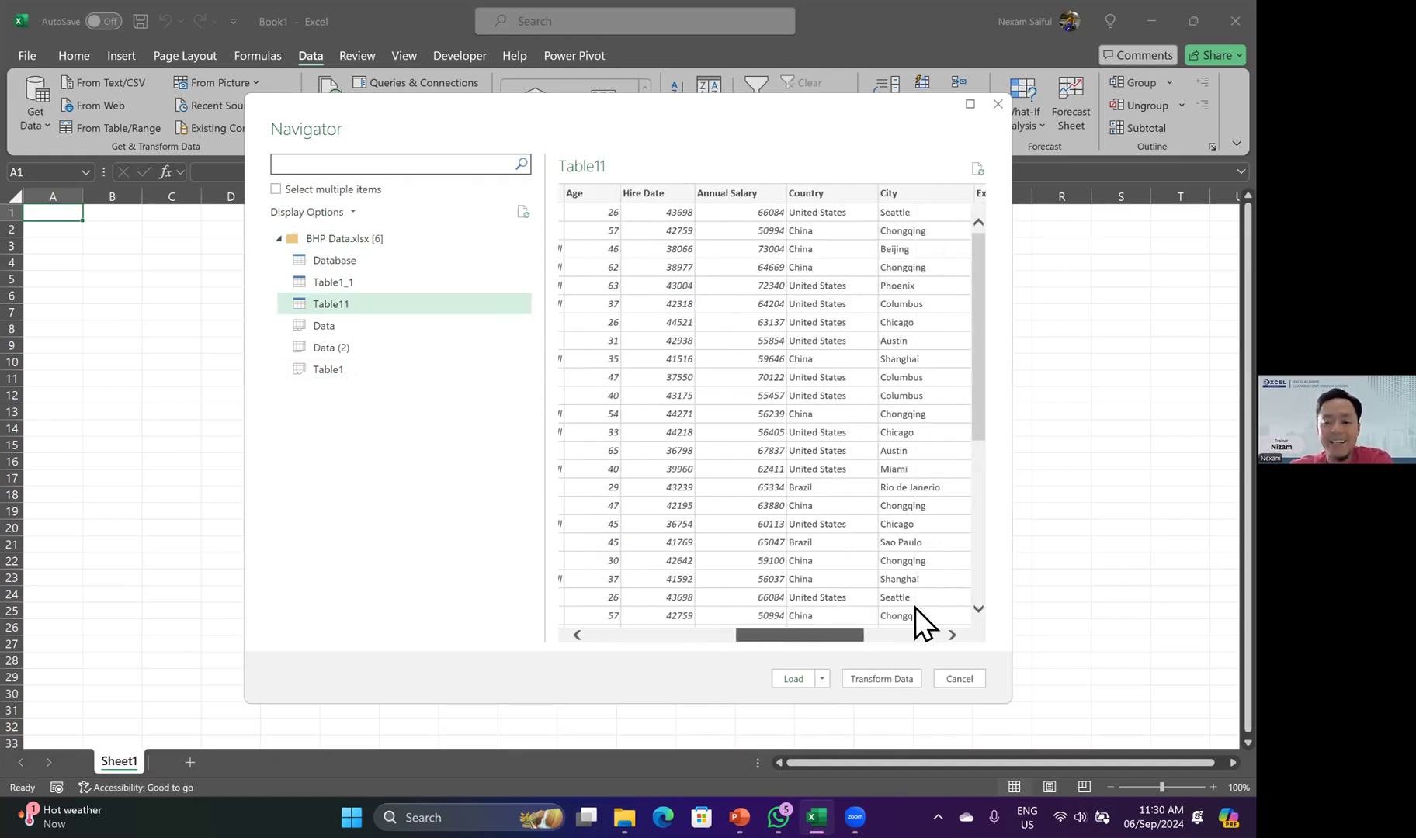
scroll(670, 420, left, 5)
- Preview the Data (2) sheet and examine its columns across to City, for comparison with Table11
click(332, 367)
click(328, 356)
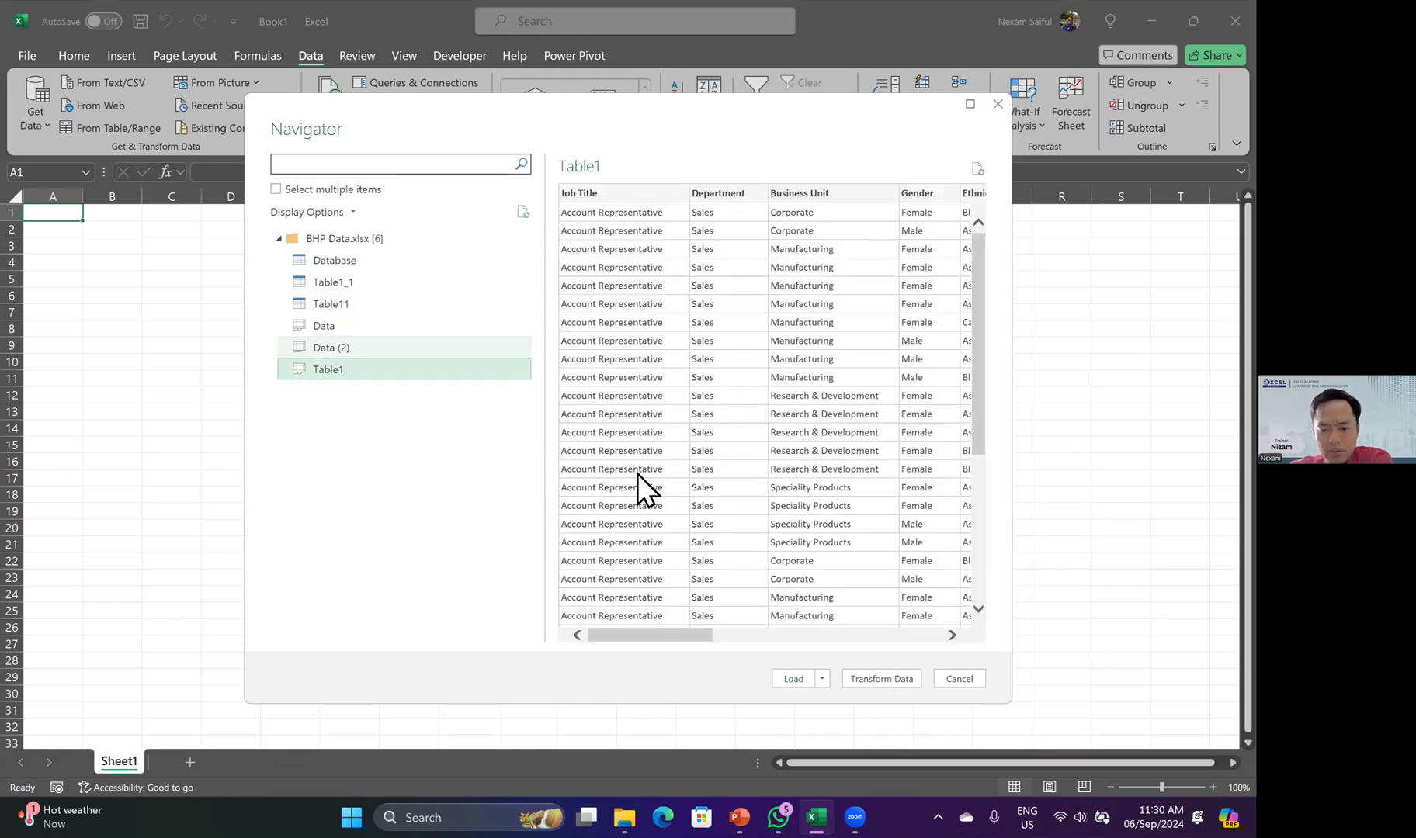
drag(693, 639, 796, 638)
scroll(860, 642, right, 5)
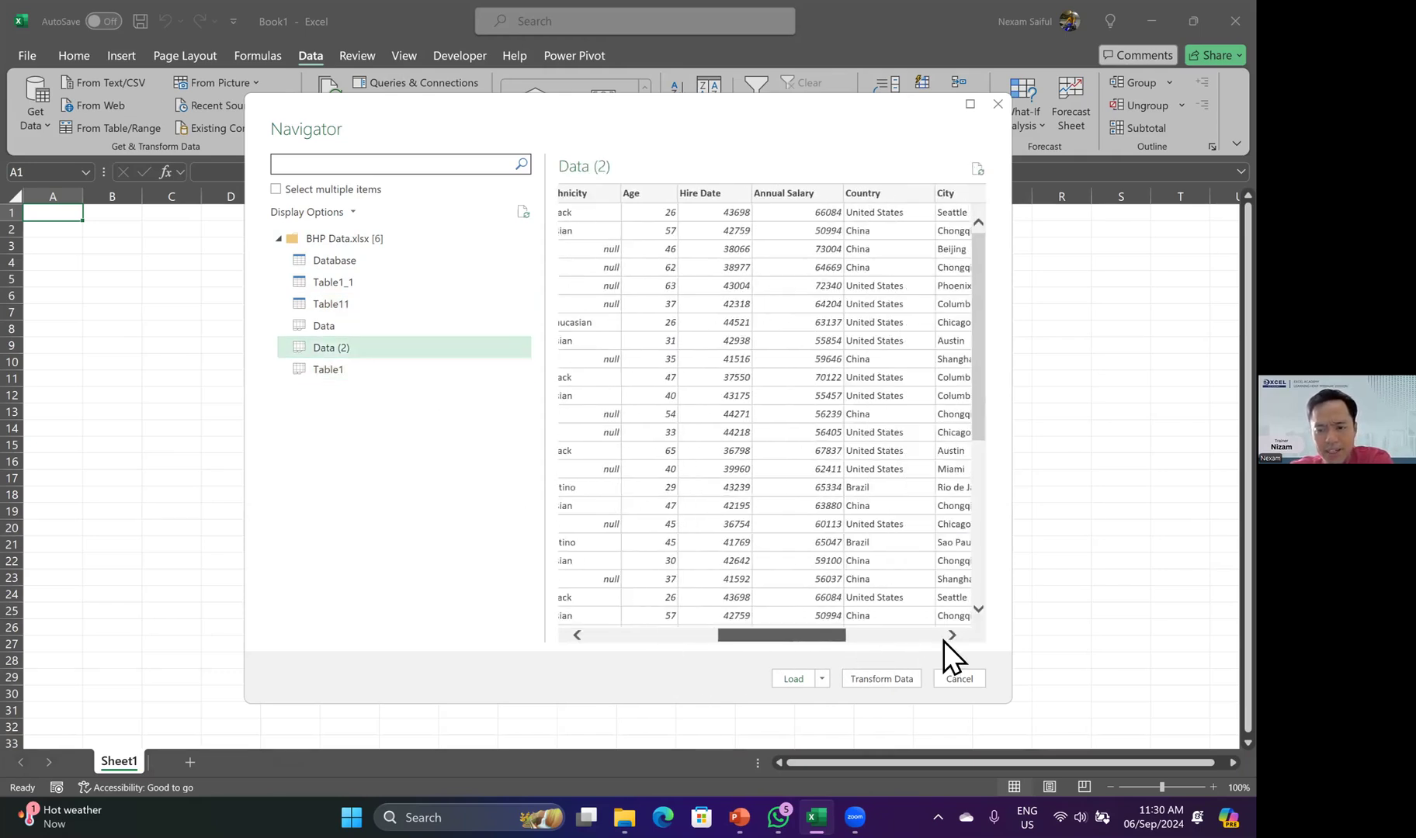
- Open Table11 from BHP Data.xlsx for transformation and rename its query StaffList
click(341, 303)
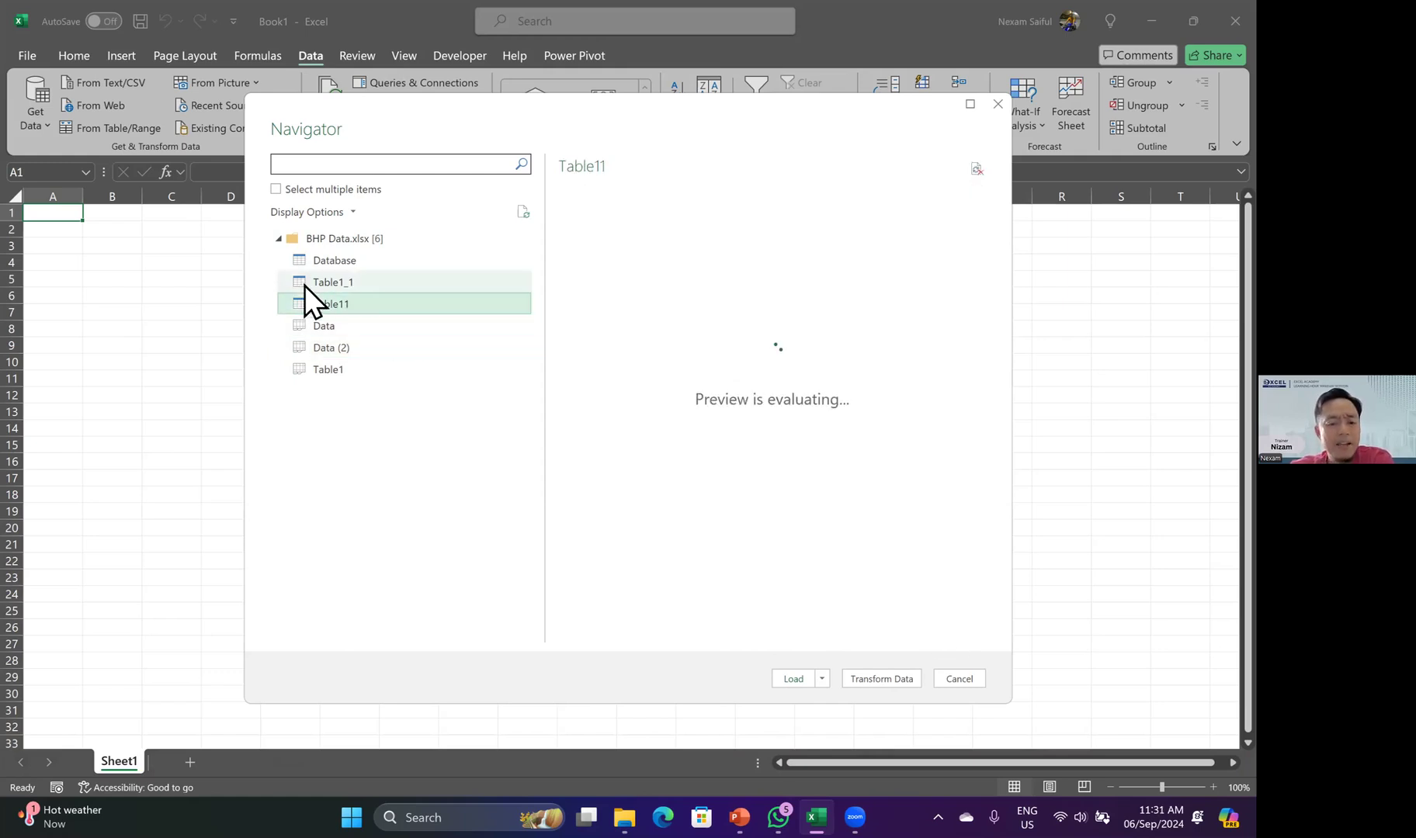
click(869, 677)
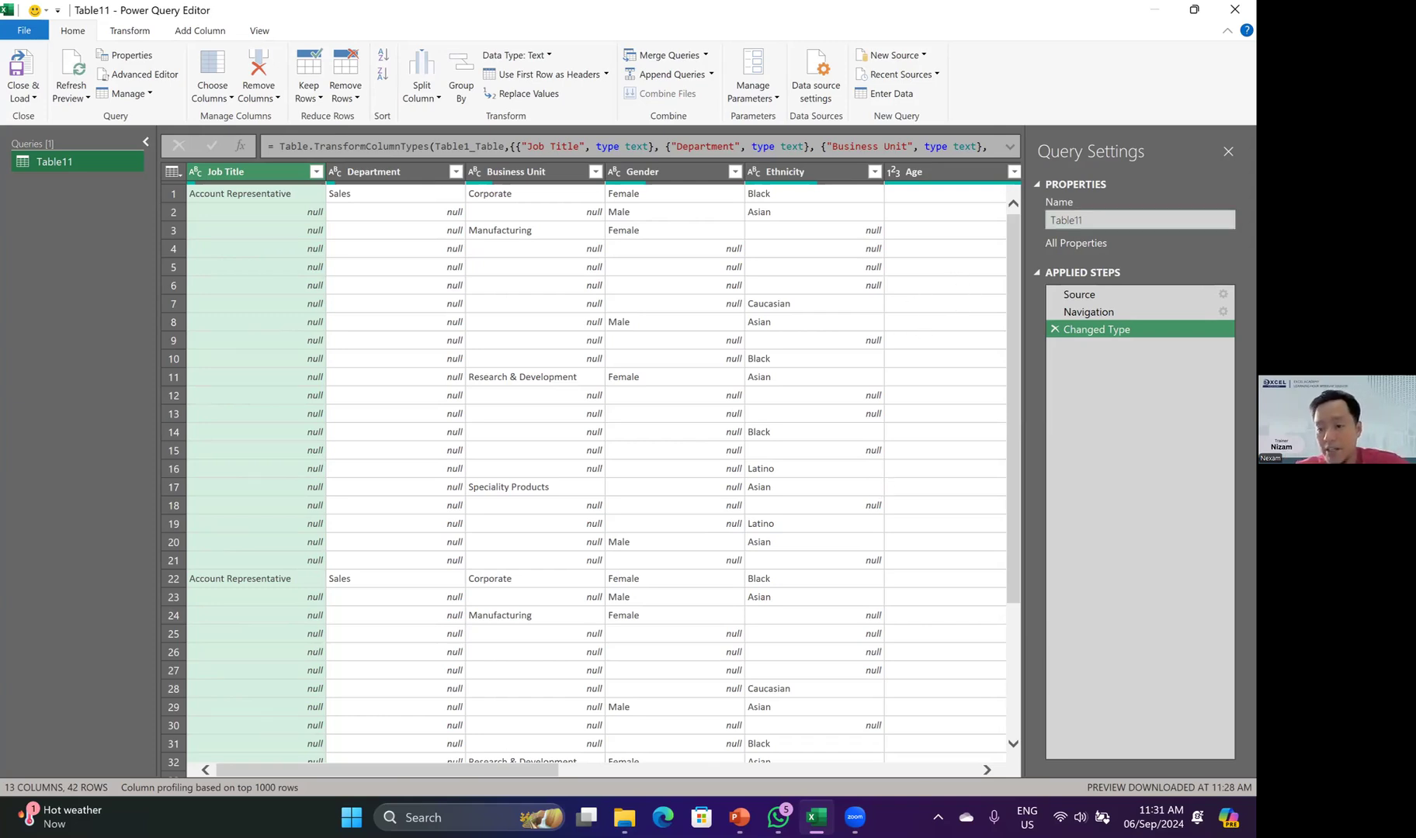
click(1104, 220)
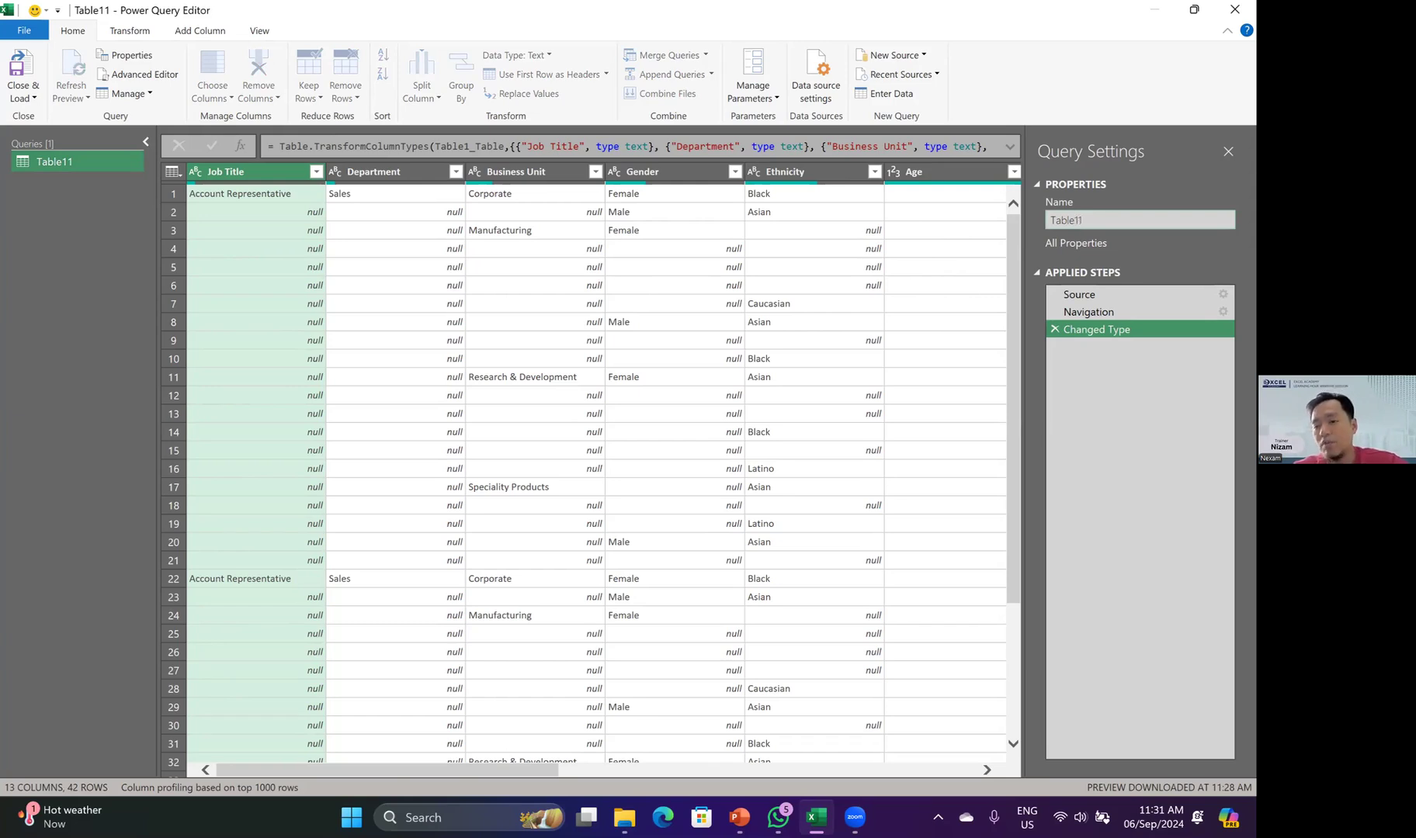
key(ctrl+a)
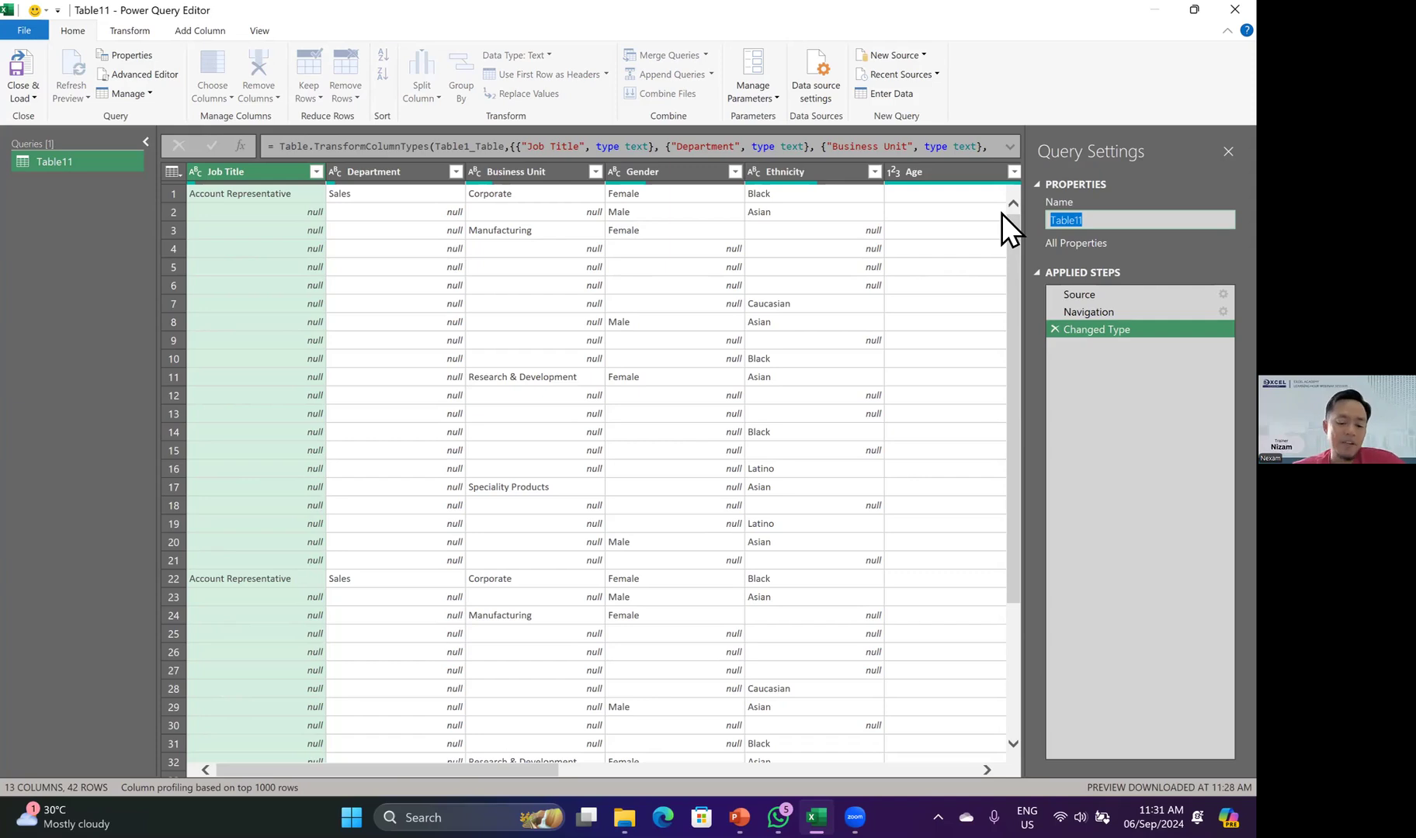
text(Sa)
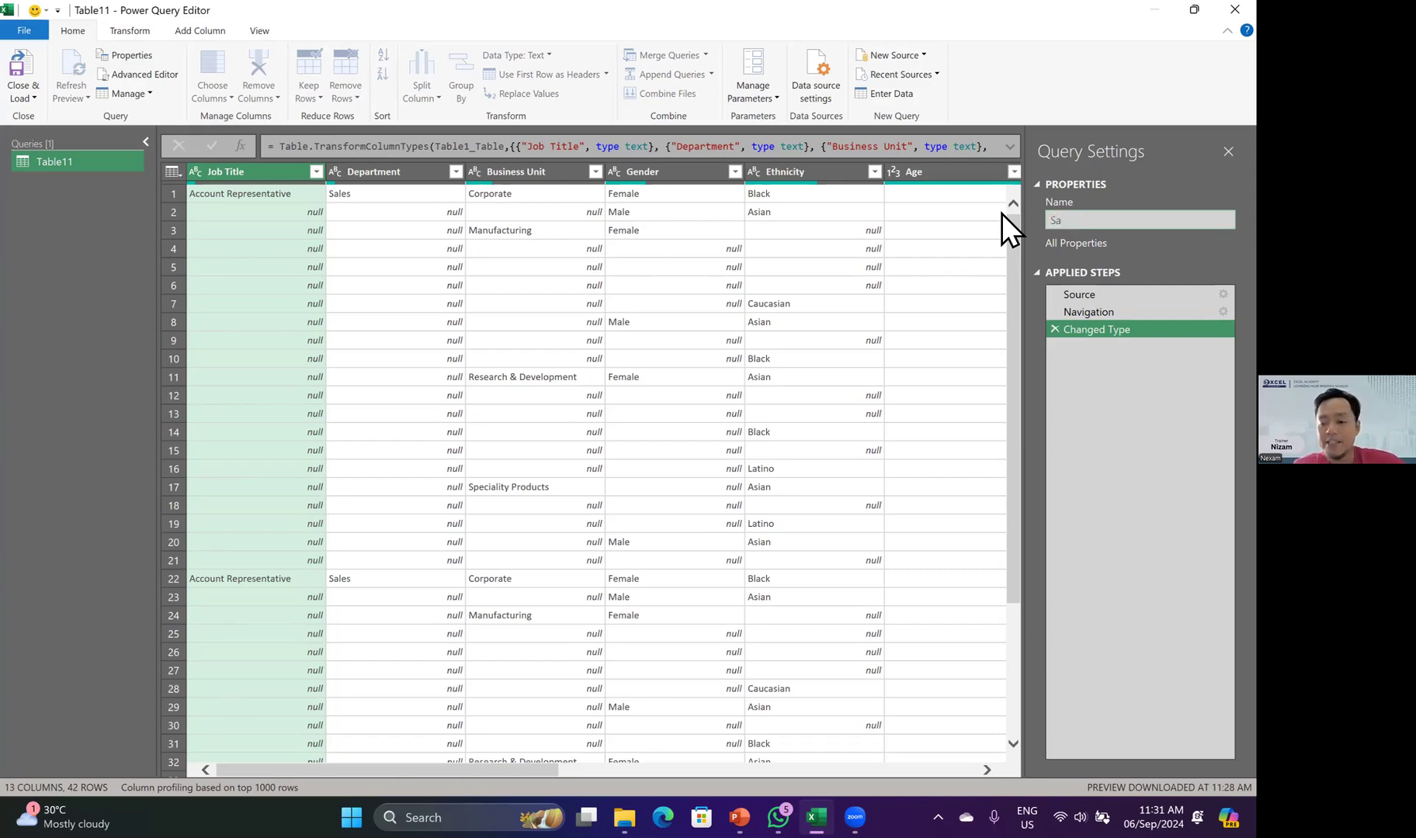
text(affList)
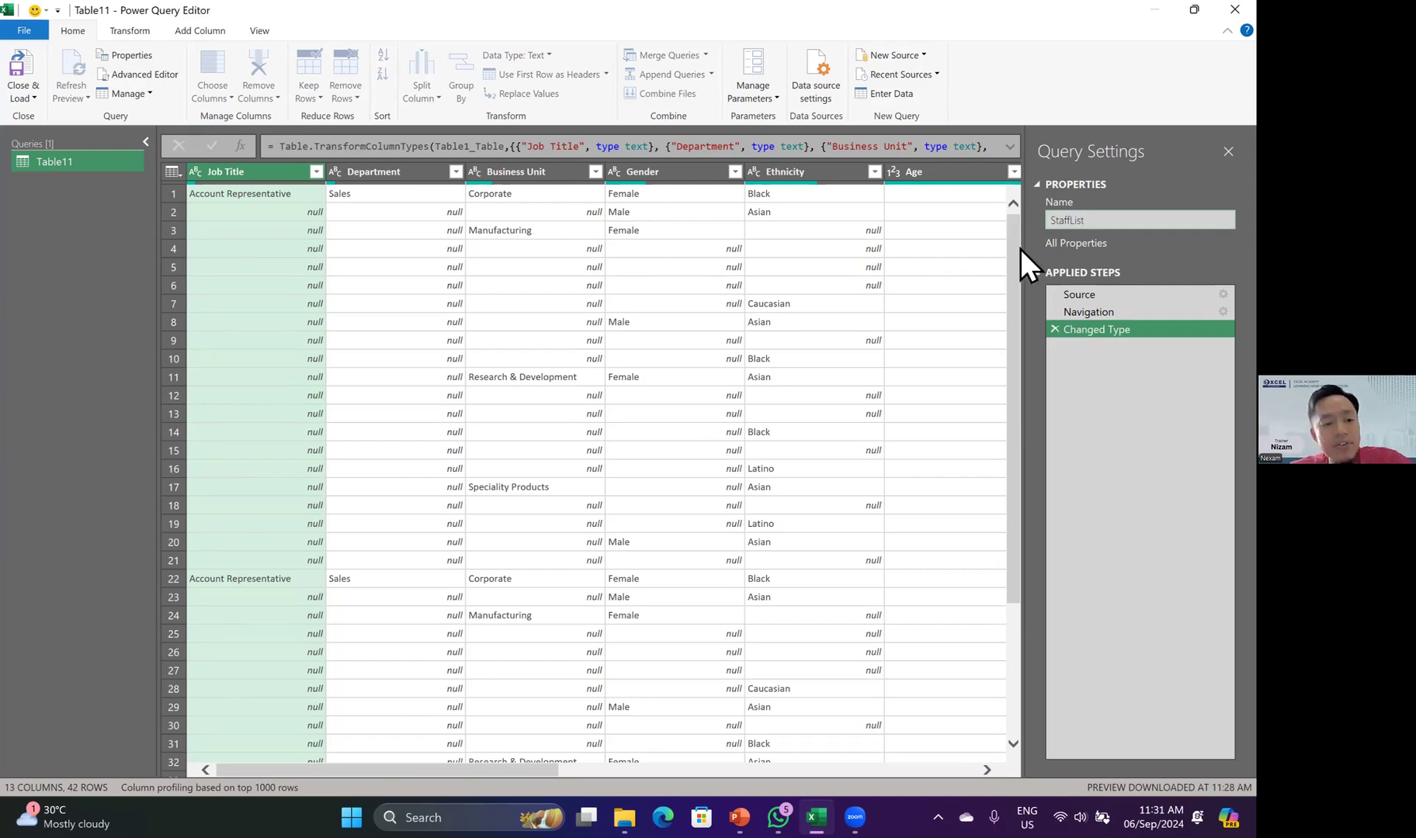
key(Return)
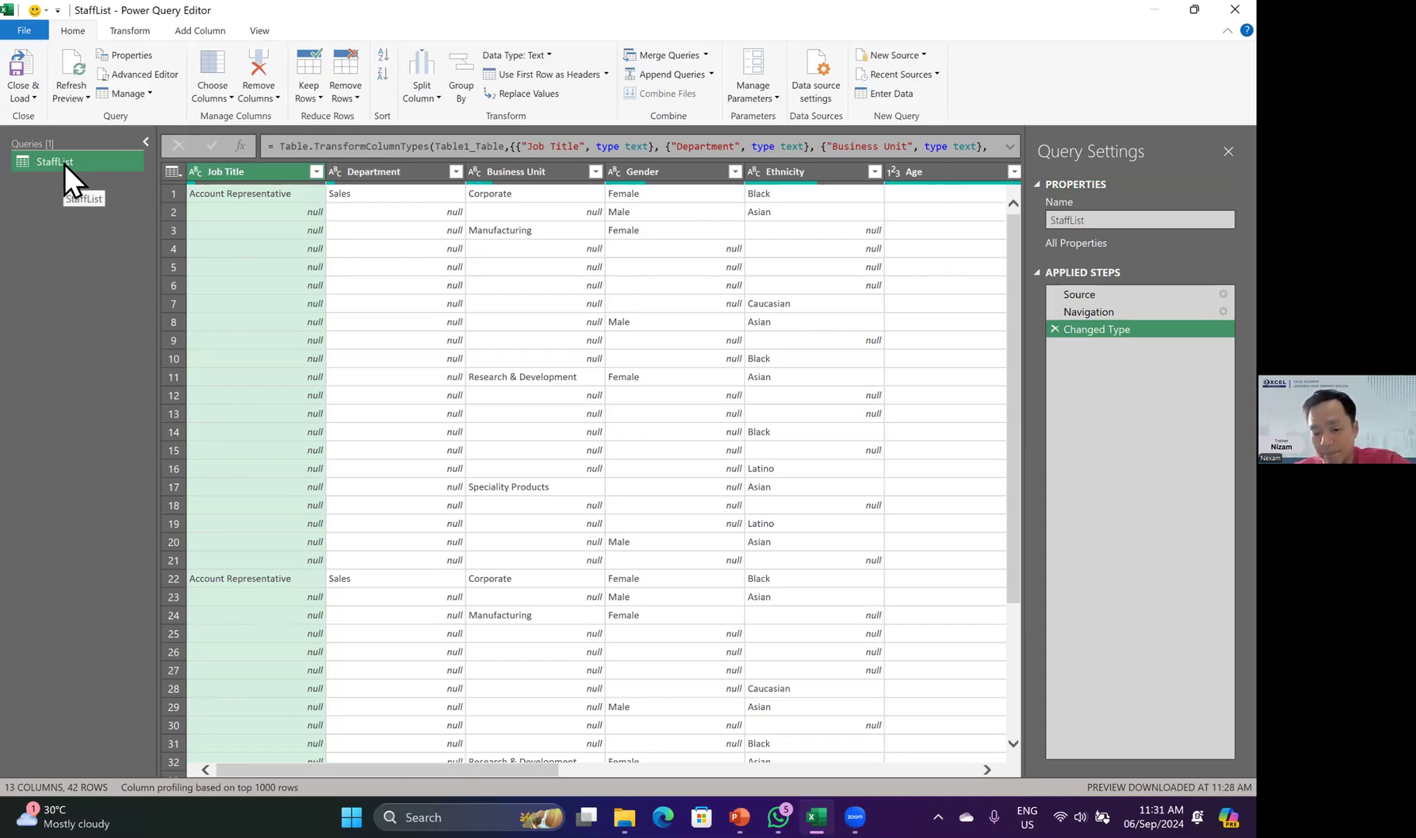
- Fill the null cells downward in the five columns from Job Title through Ethnicity
drag(442, 770, 693, 781)
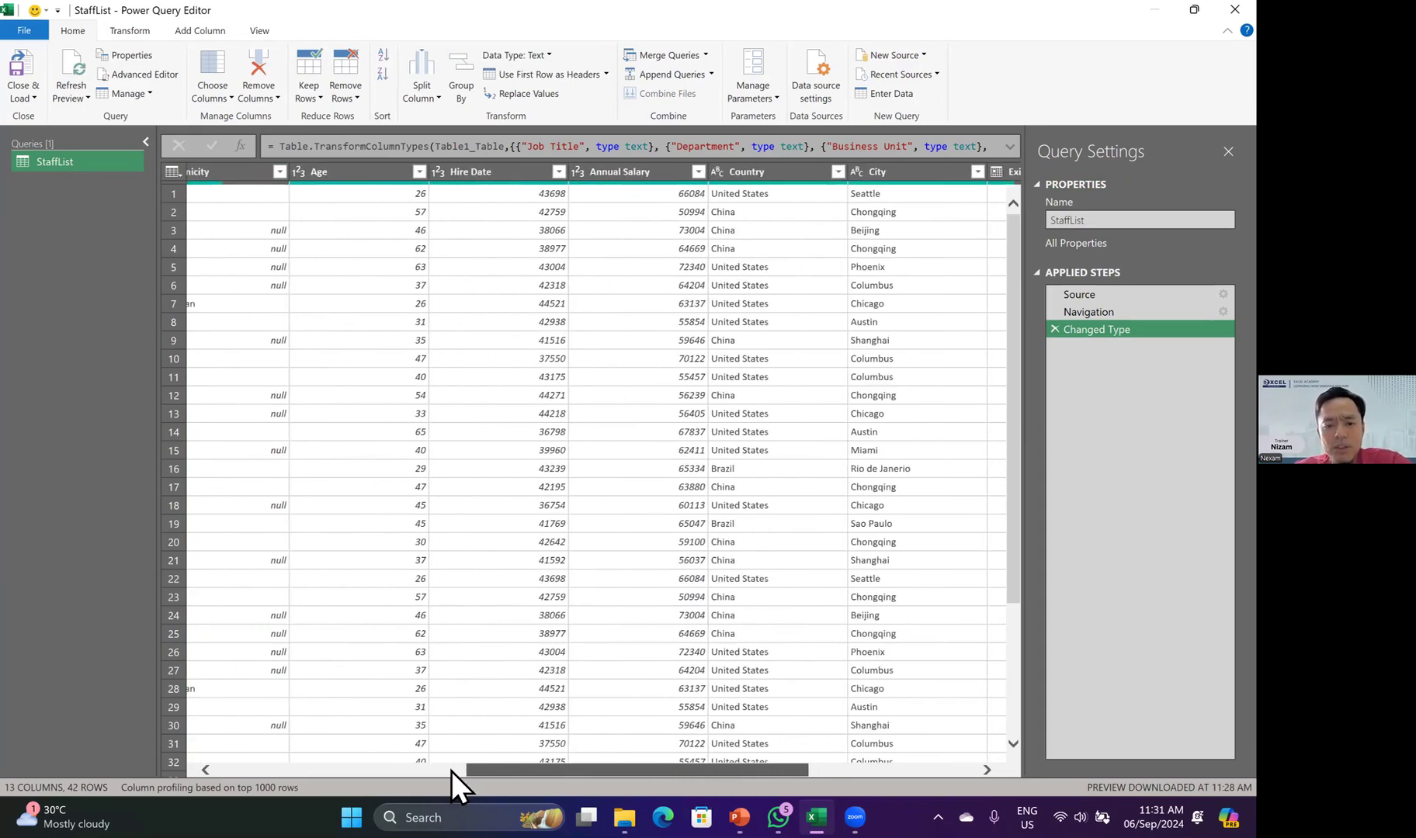
drag(451, 771, 361, 591)
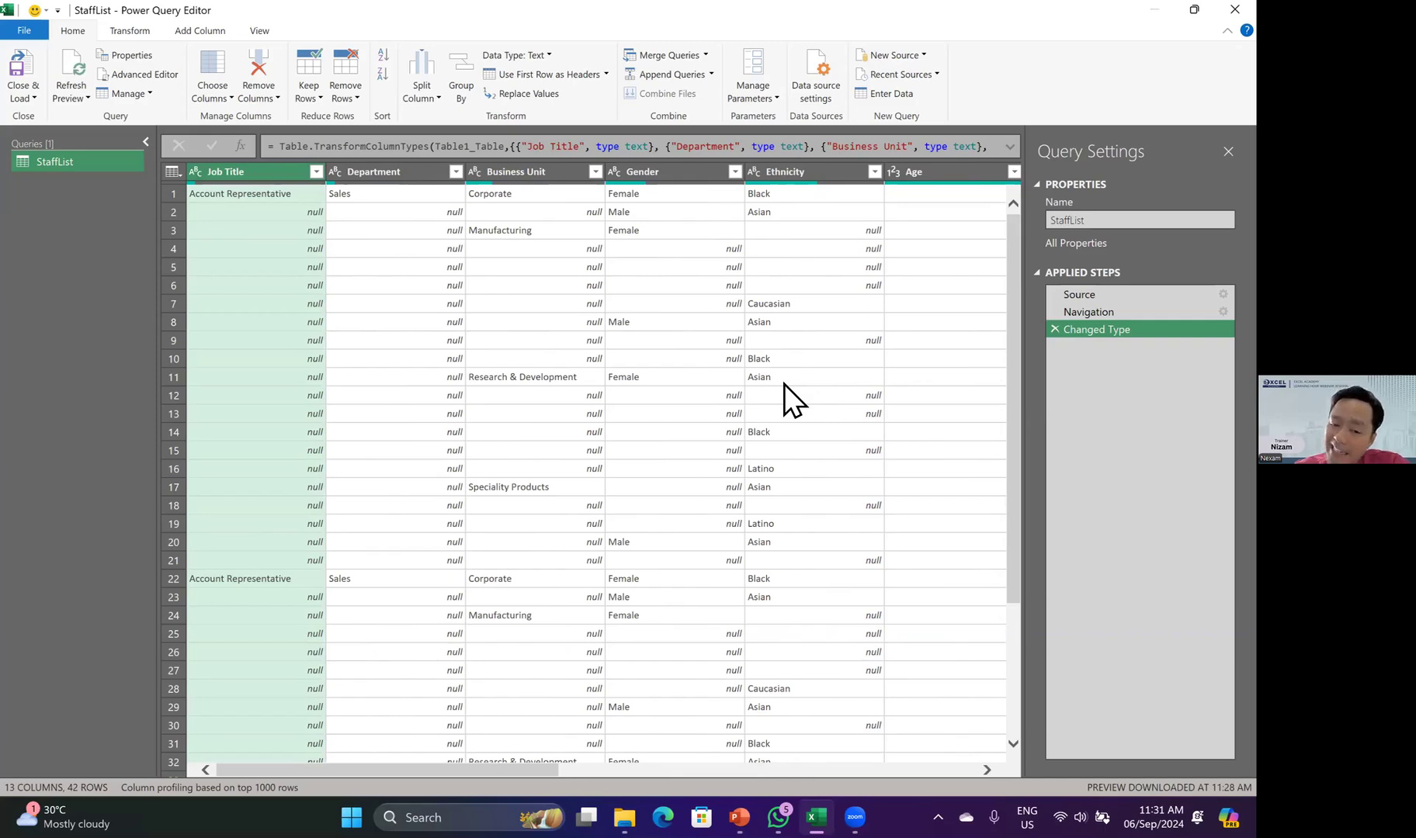
click(454, 195)
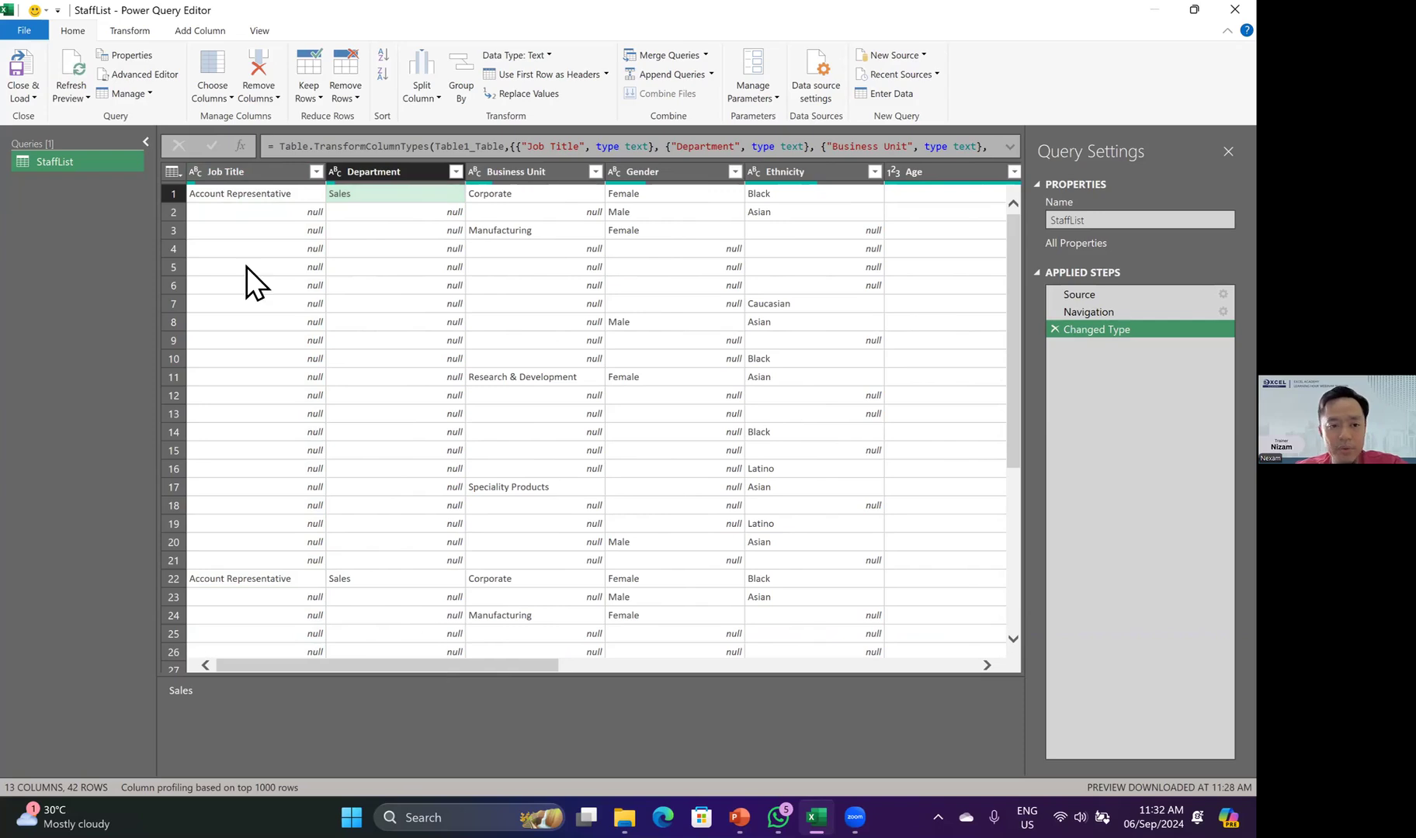
click(249, 171)
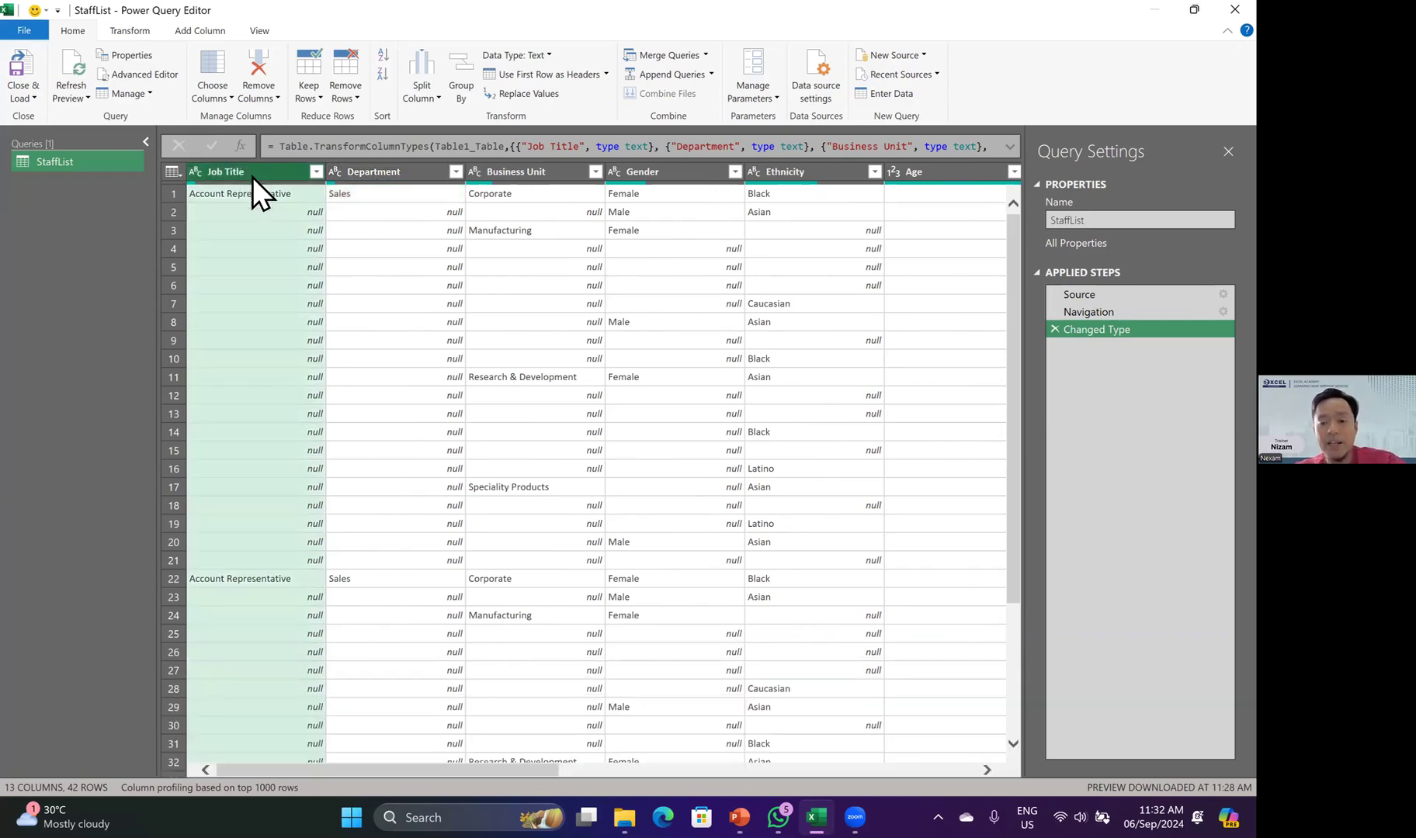
drag(472, 776, 595, 770)
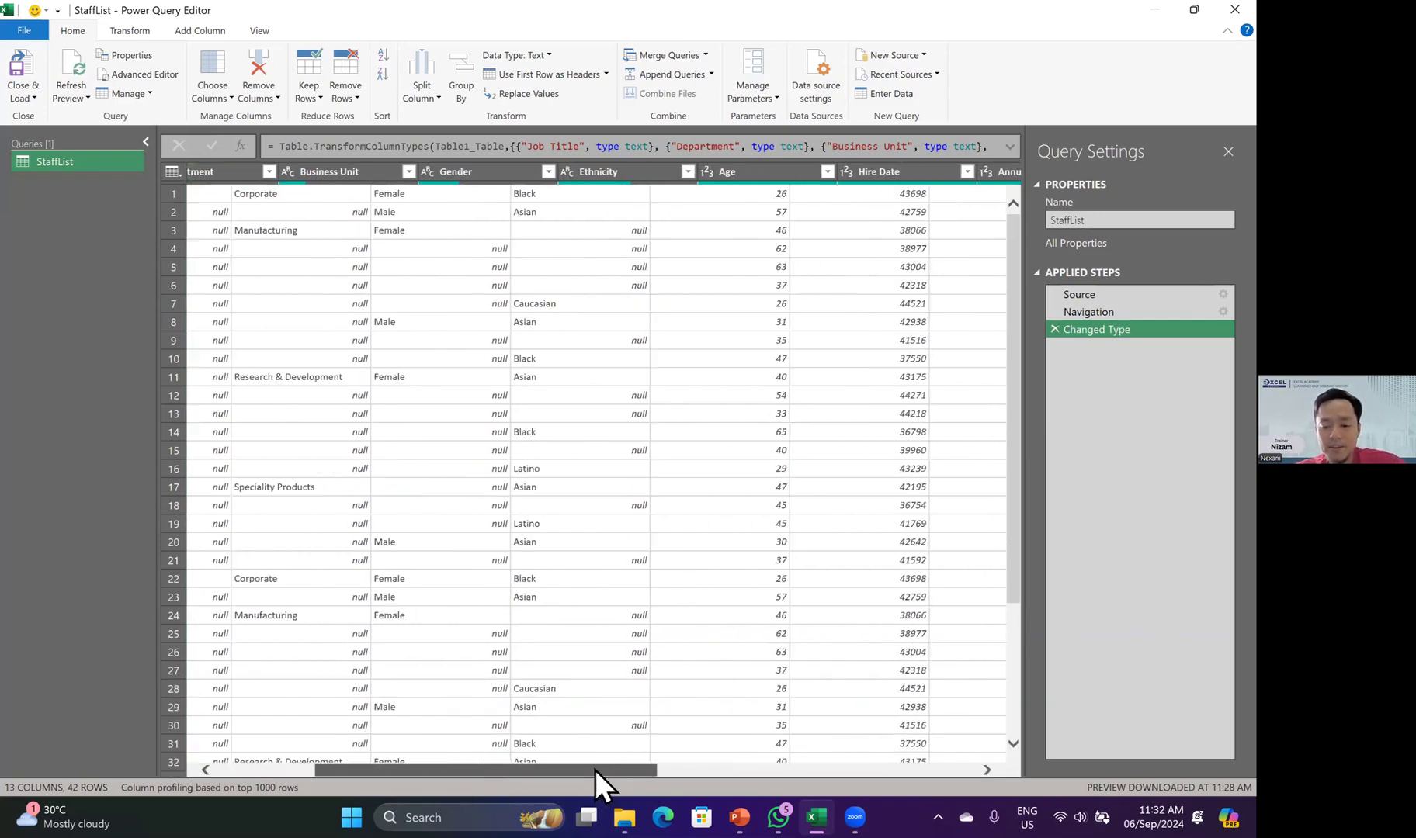
shift+click(562, 176)
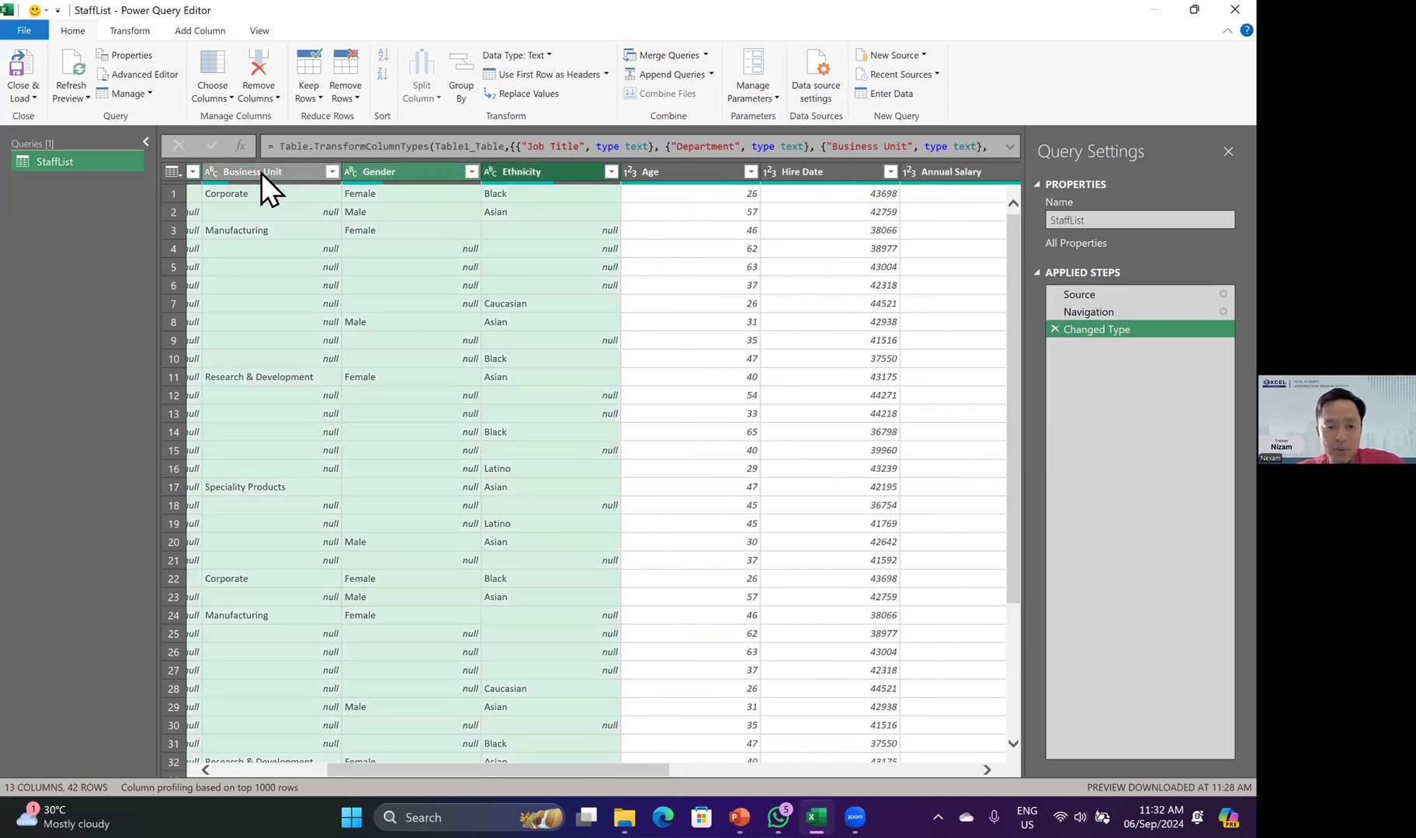
drag(597, 774, 396, 774)
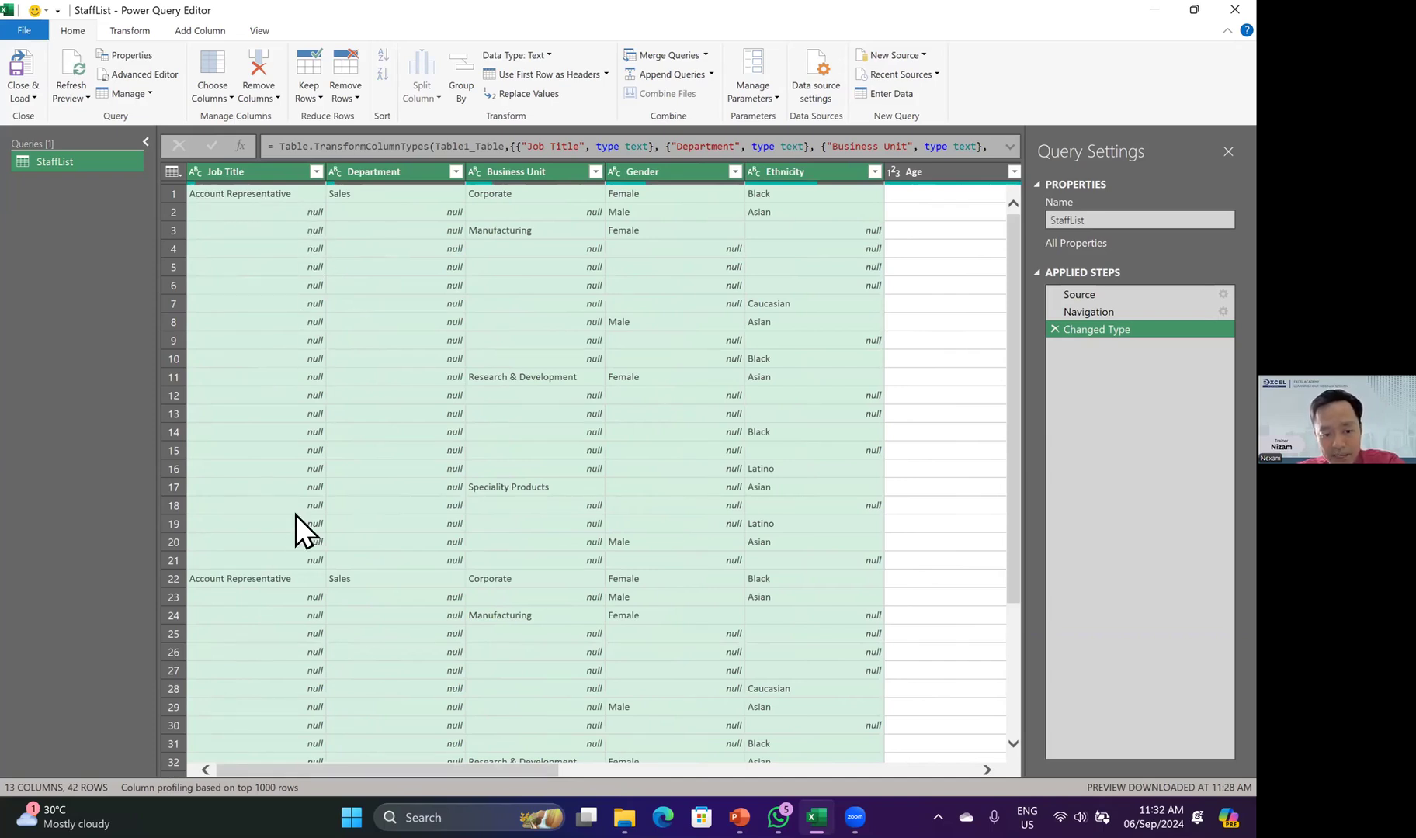
click(127, 33)
click(302, 75)
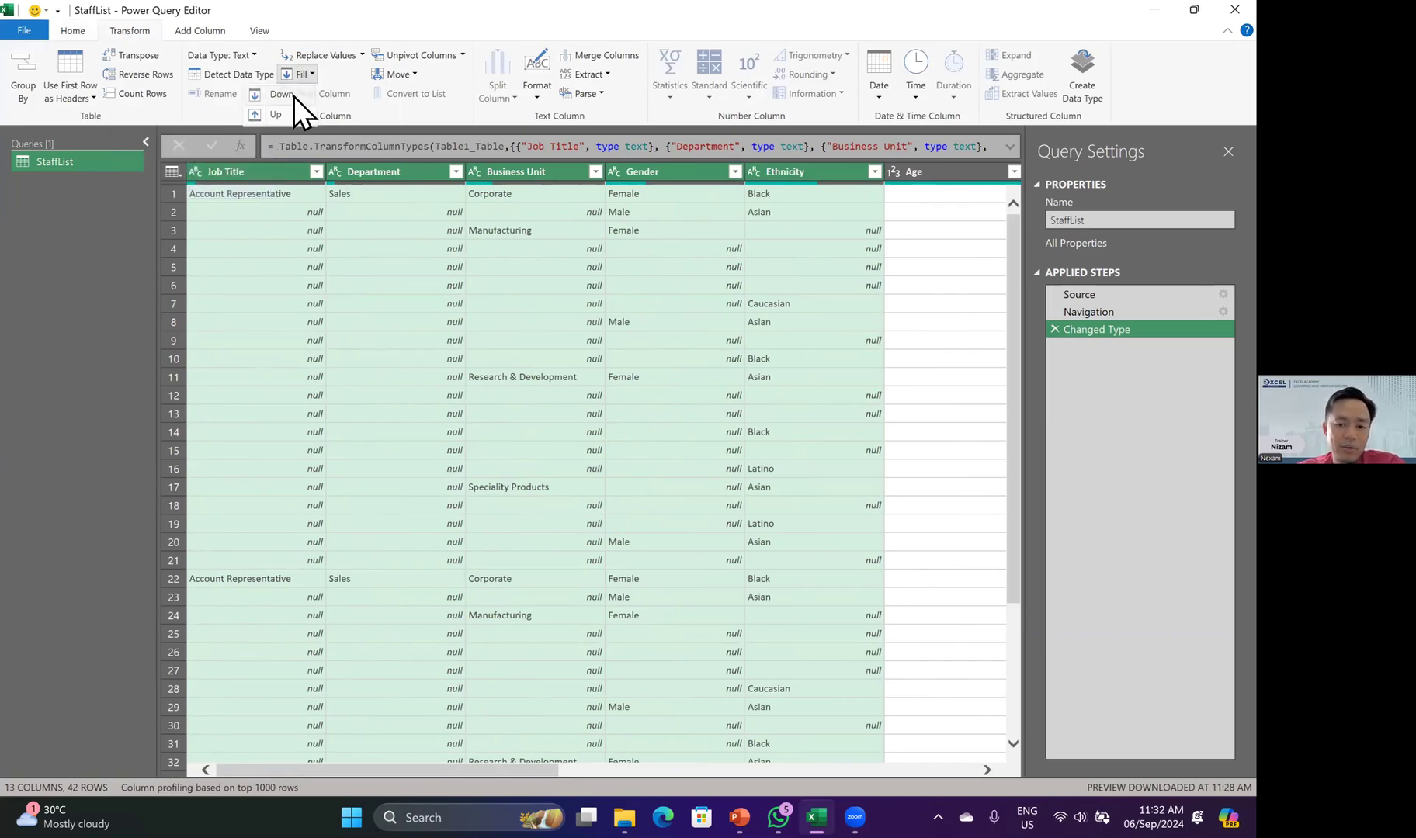
click(294, 96)
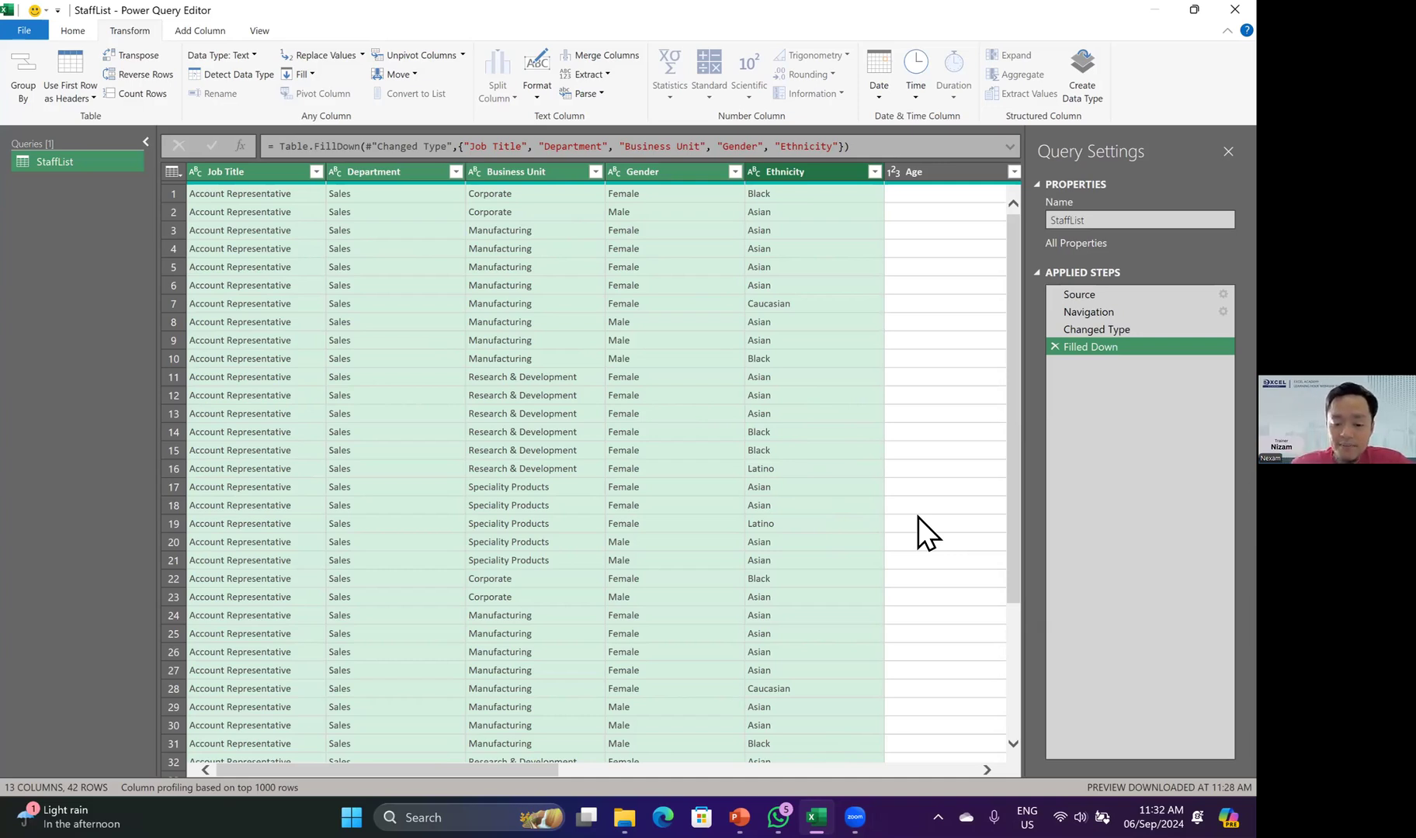
- Change the data type of the Hire Date column to Date
drag(518, 774, 680, 773)
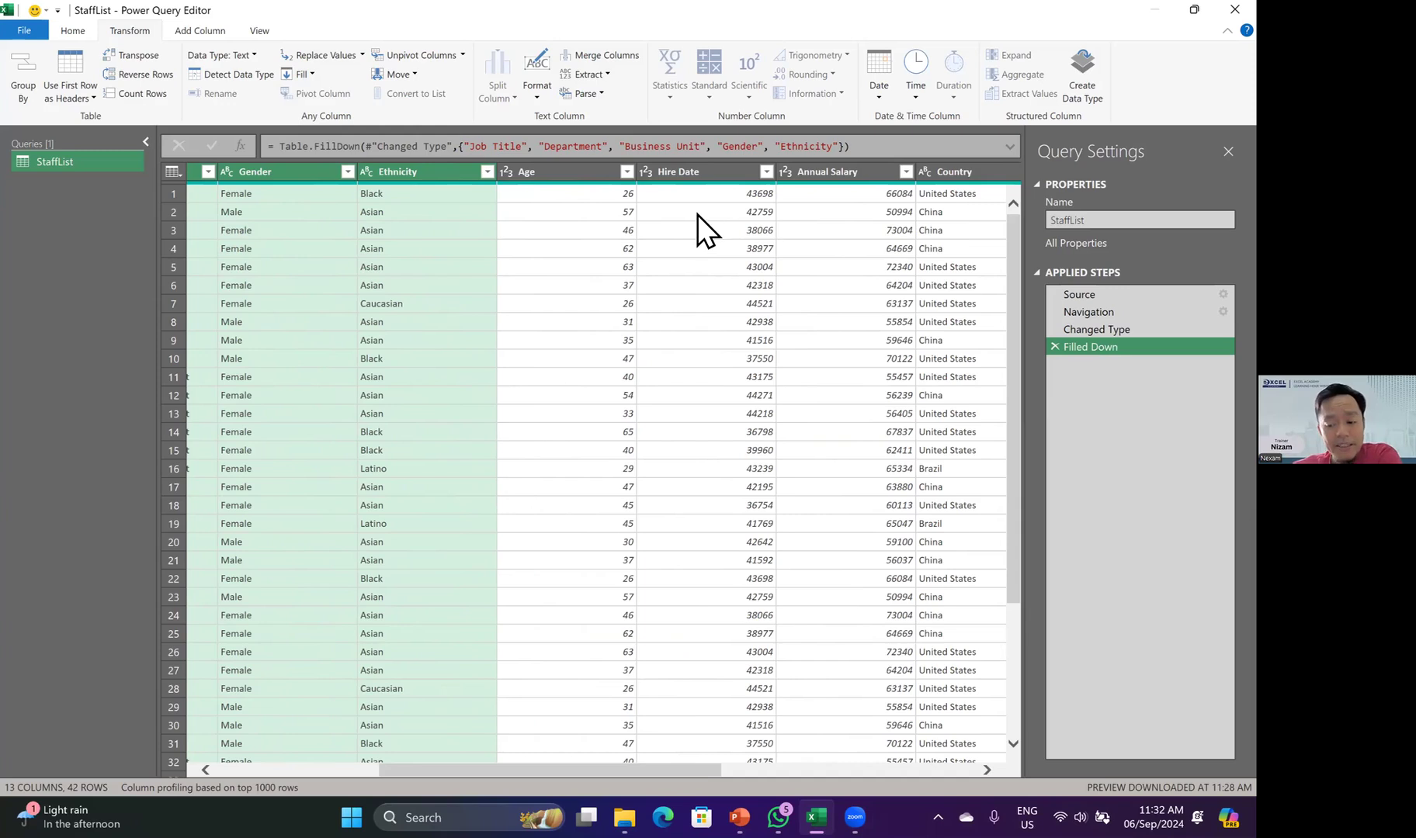
click(695, 193)
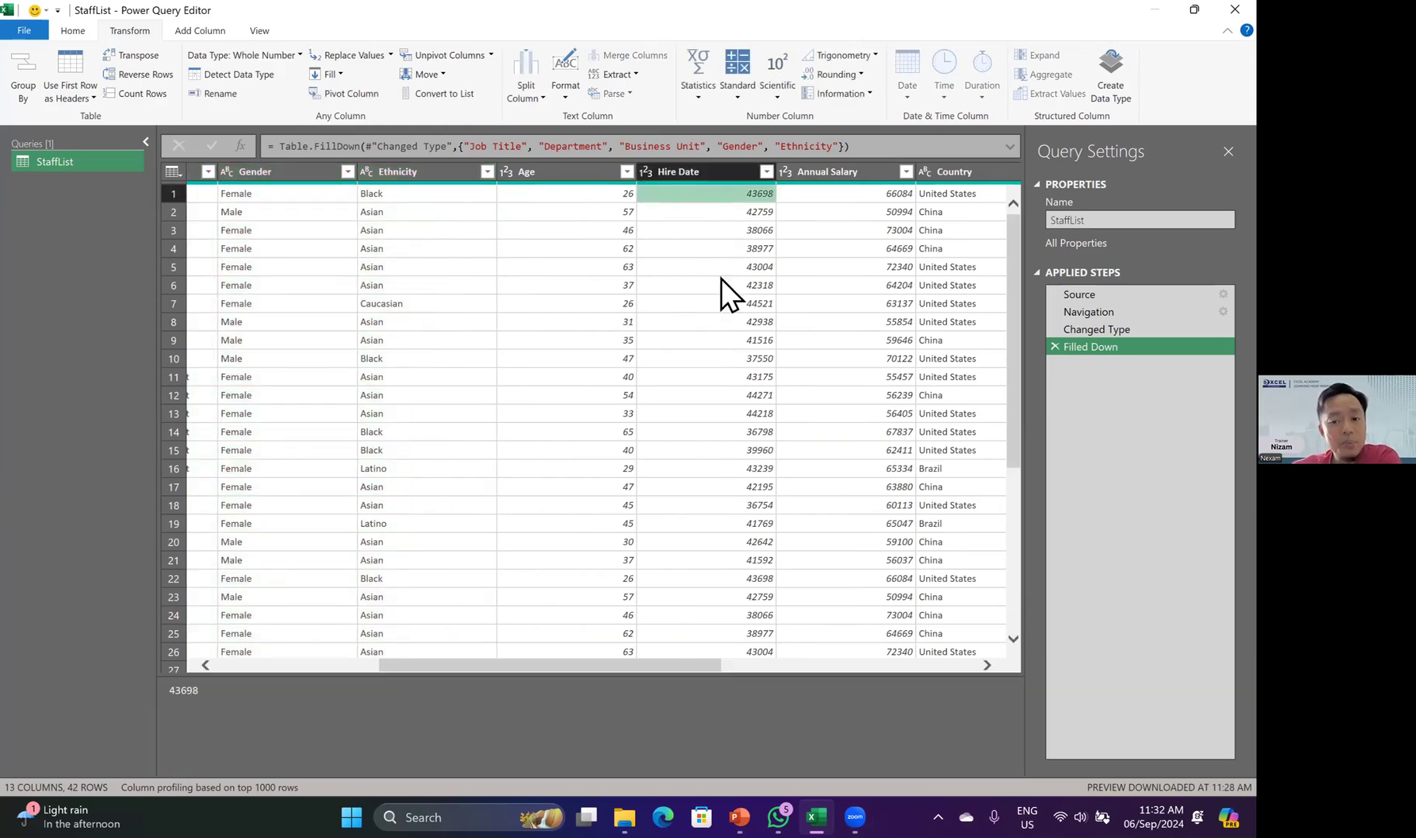
drag(696, 665, 712, 624)
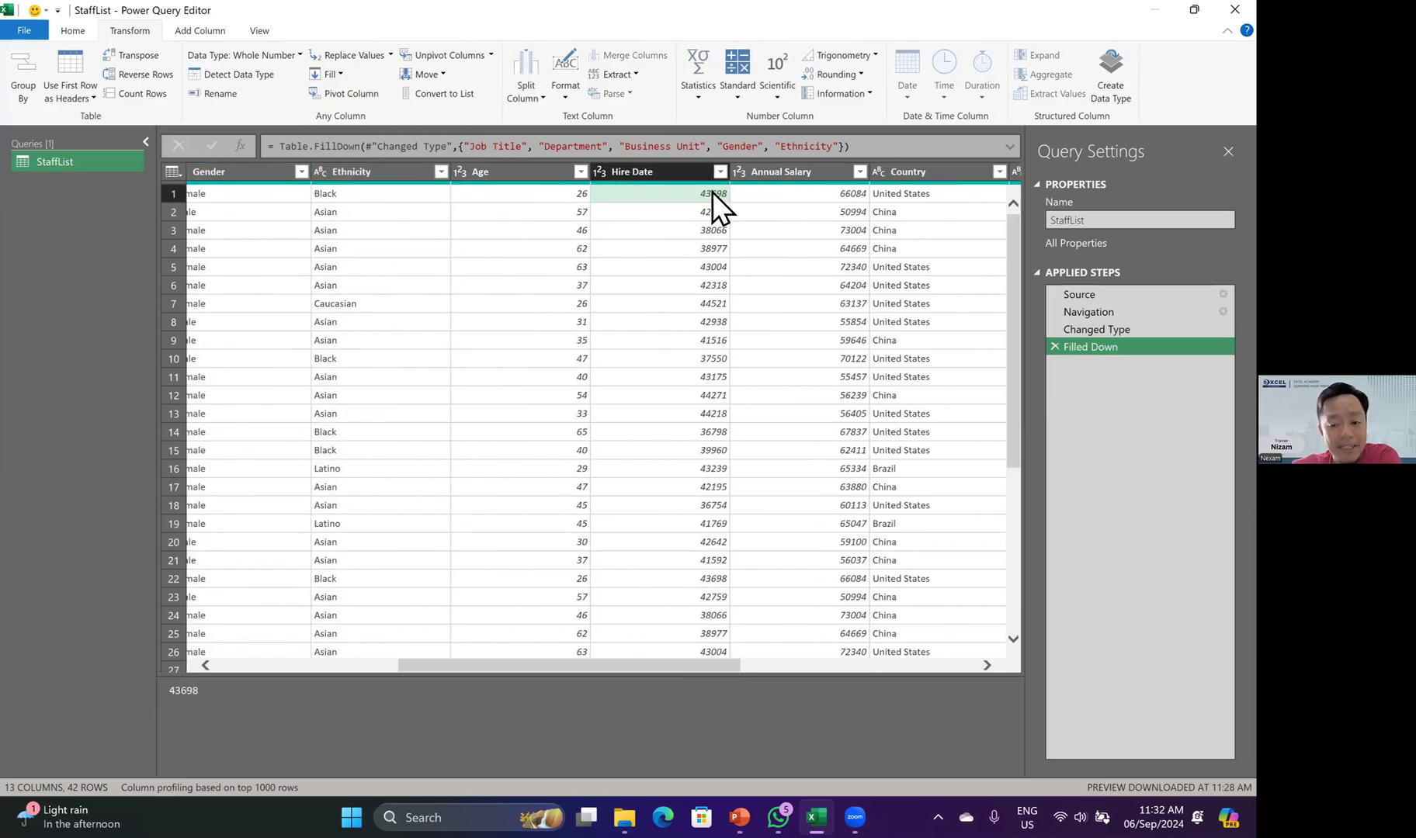
click(602, 174)
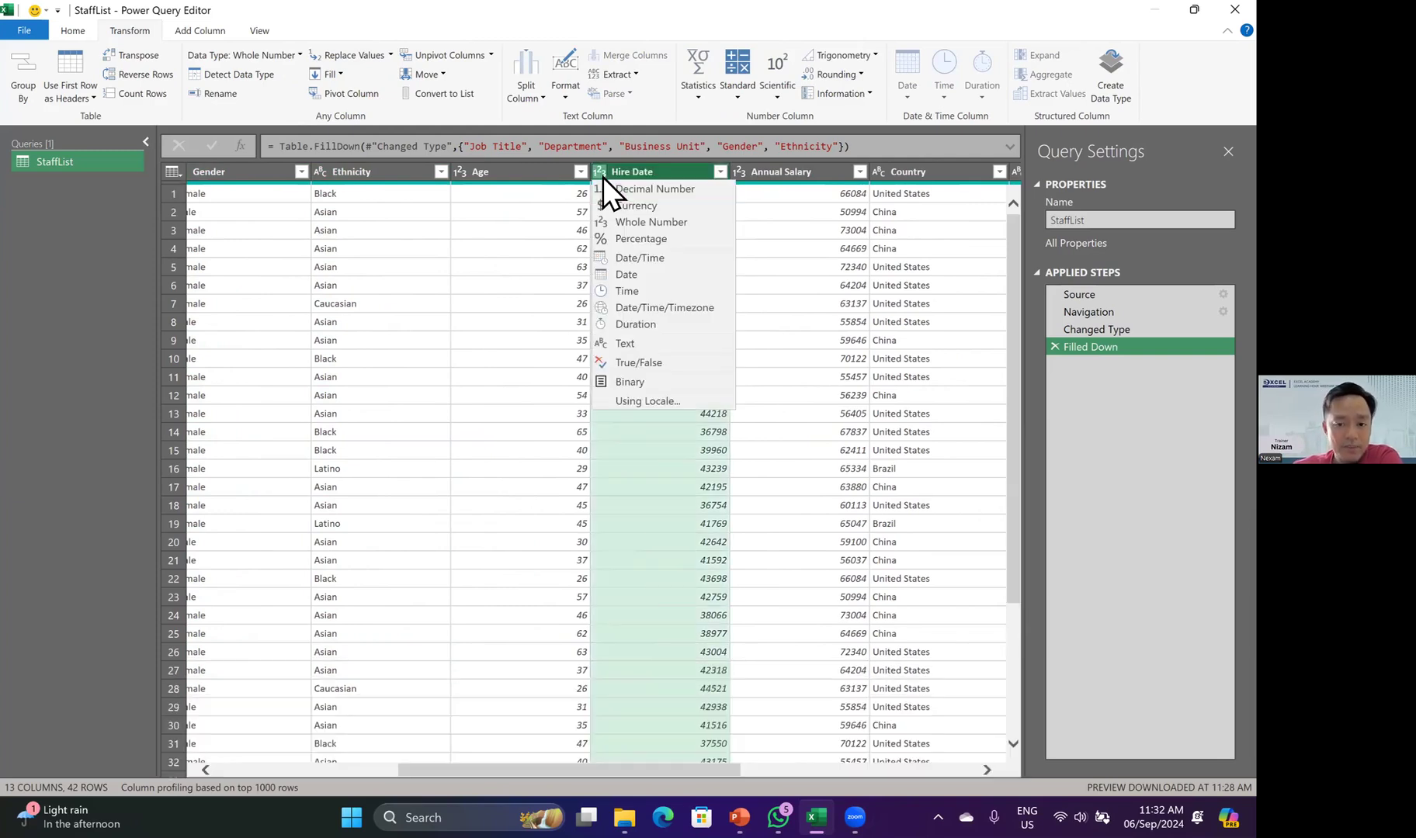
click(625, 274)
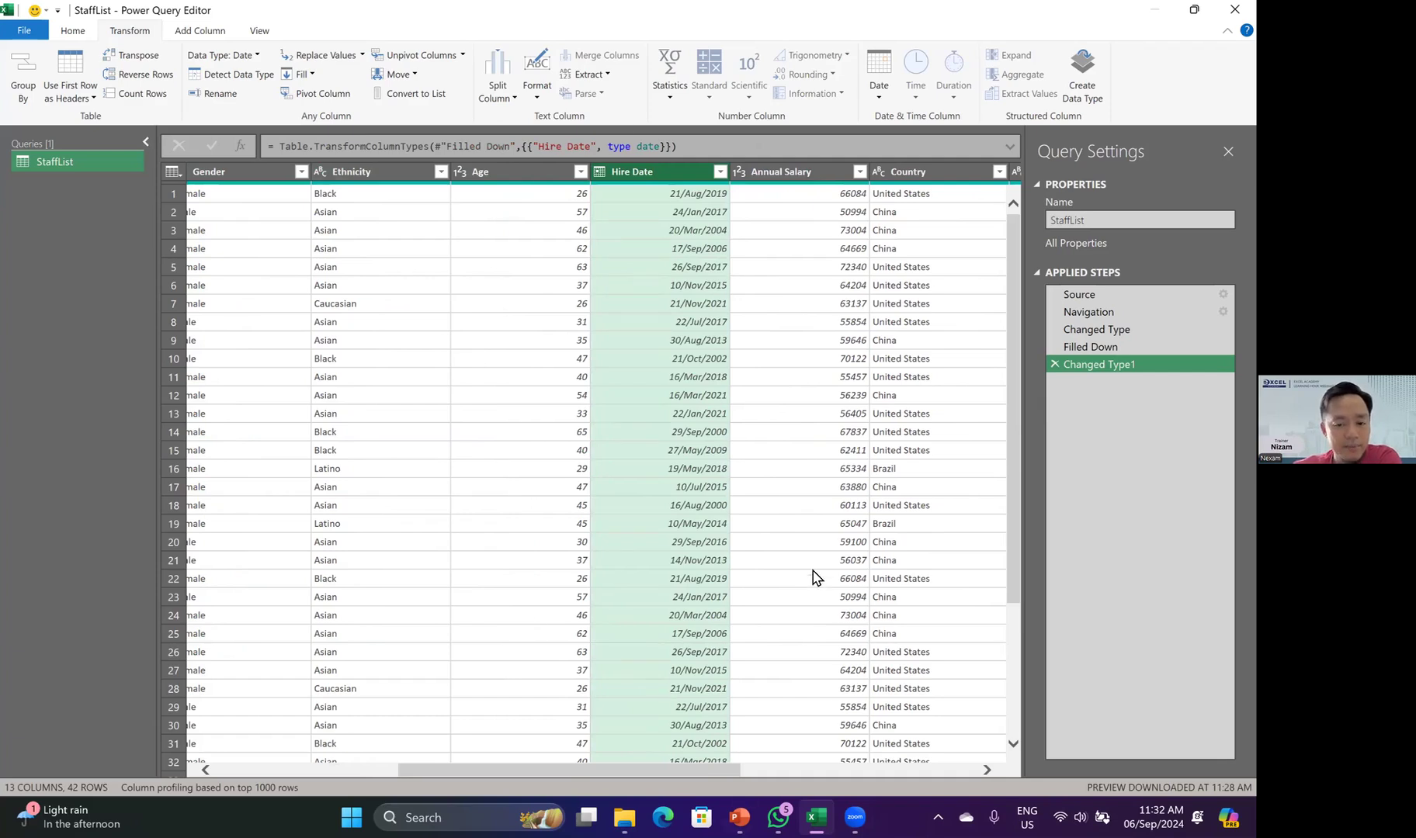
- Change the data type of the Annual Salary column to Currency
click(795, 173)
click(739, 173)
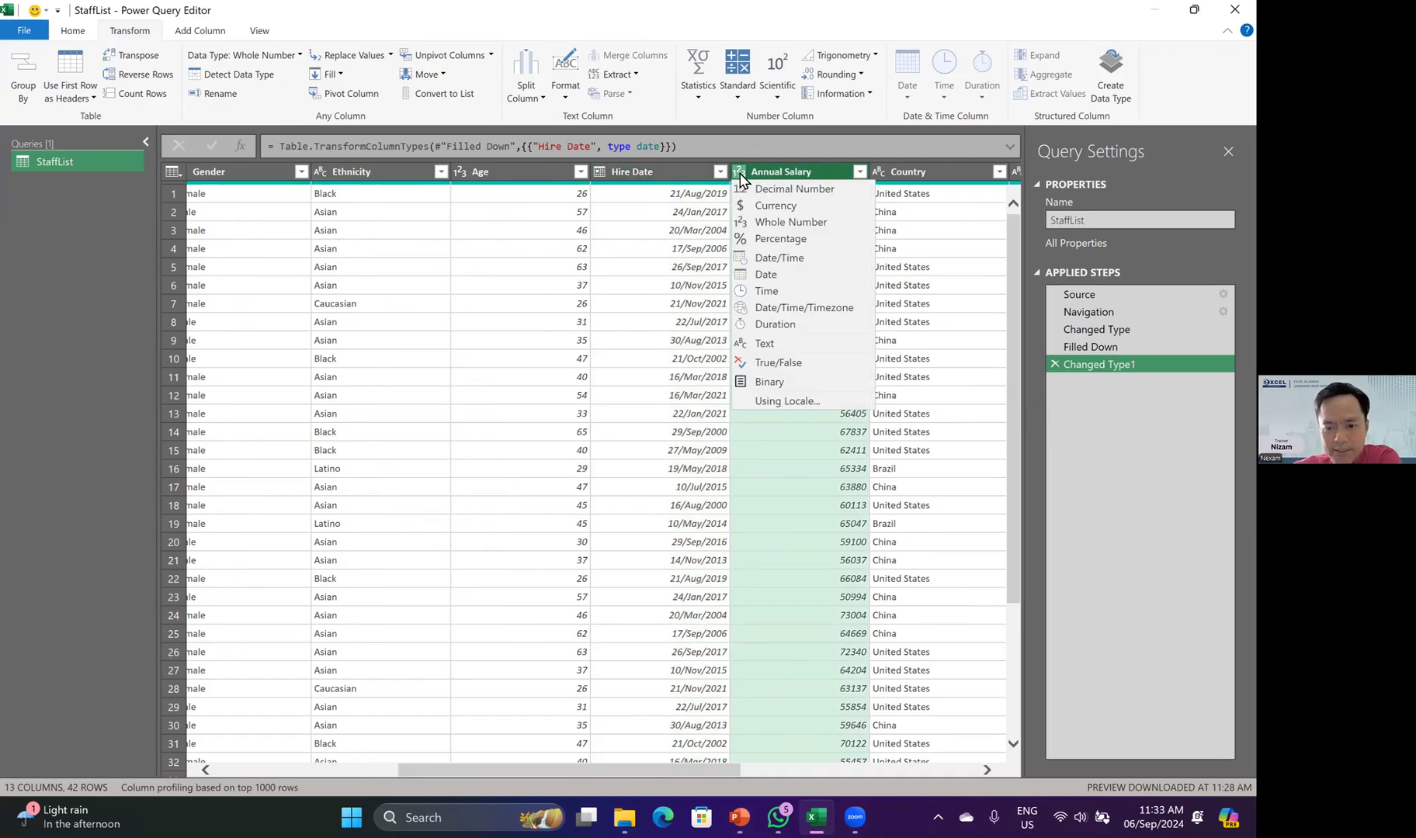
click(776, 205)
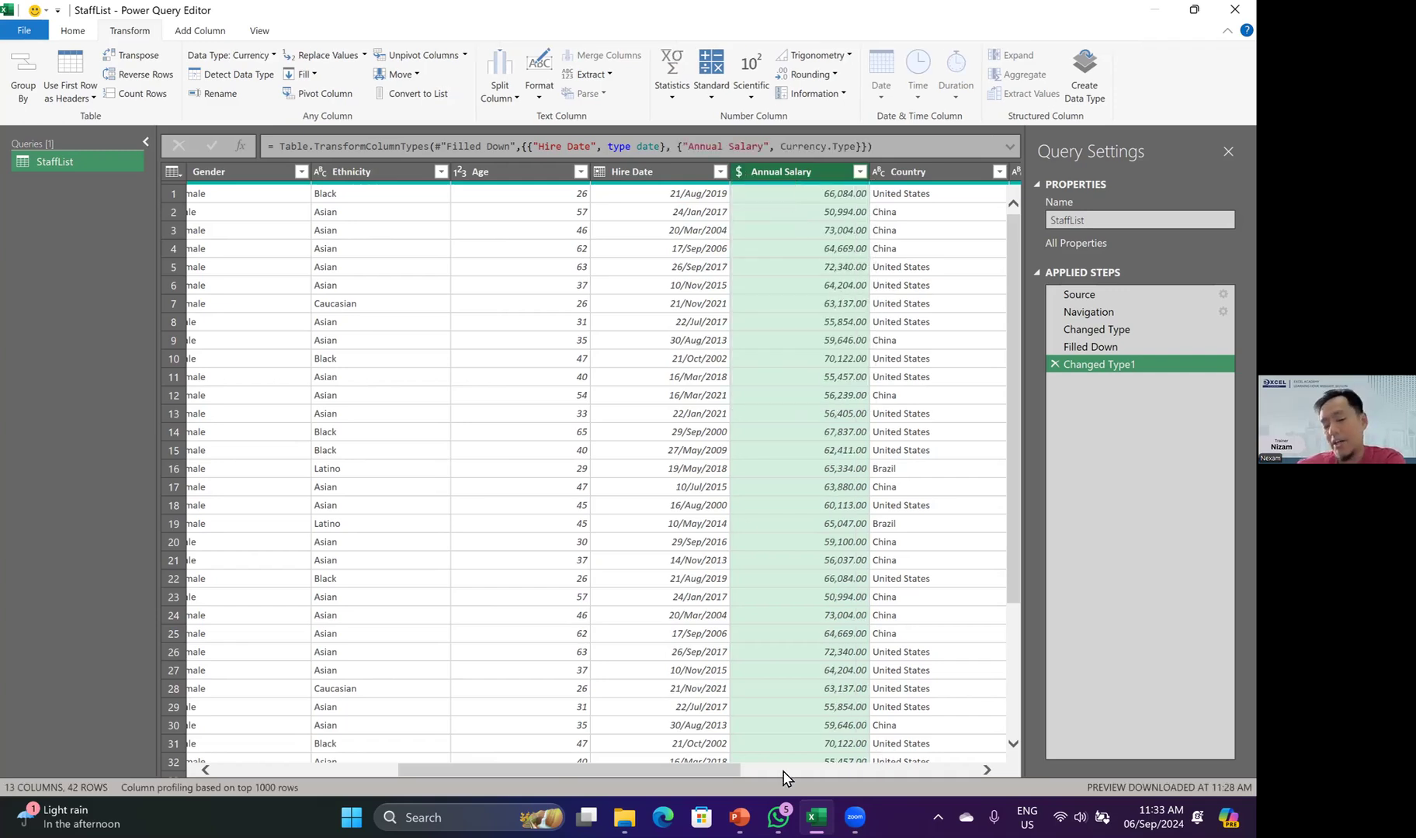
- Review the StaffList columns from Job Title across to Full Name, checking the filled values, dates and salaries
drag(688, 770, 944, 767)
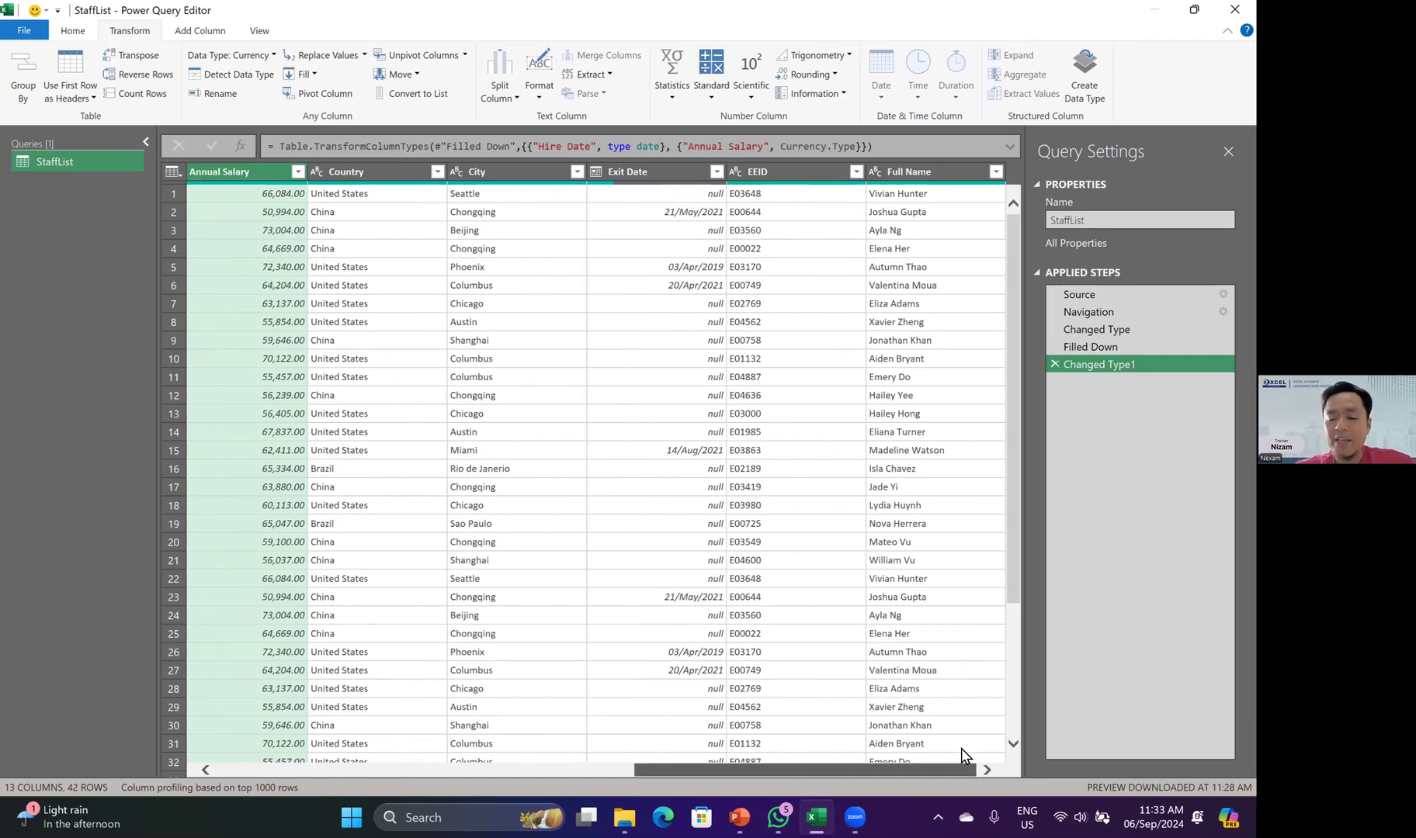
scroll(931, 749, left, 3)
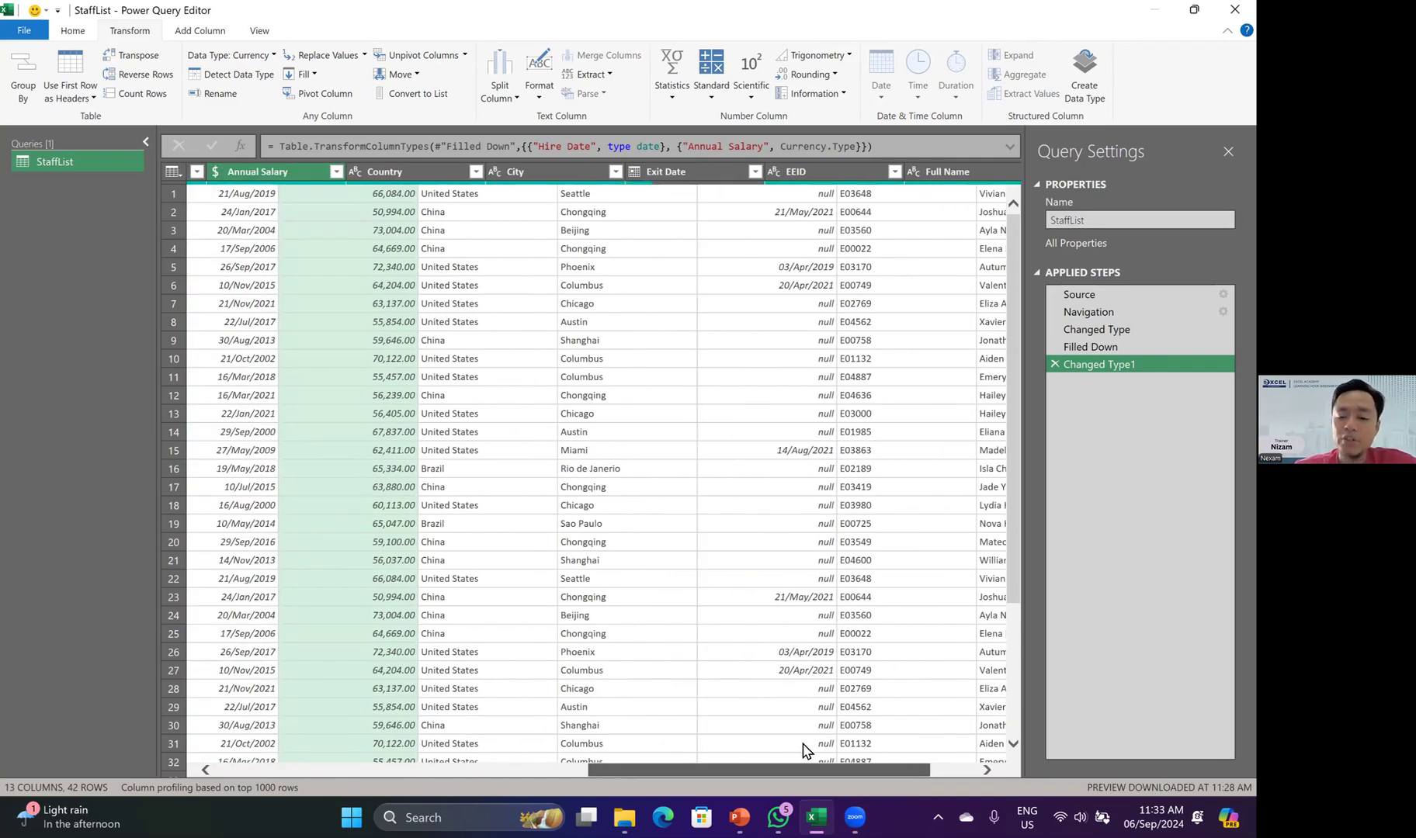
scroll(803, 749, left, 3)
scroll(803, 746, left, 3)
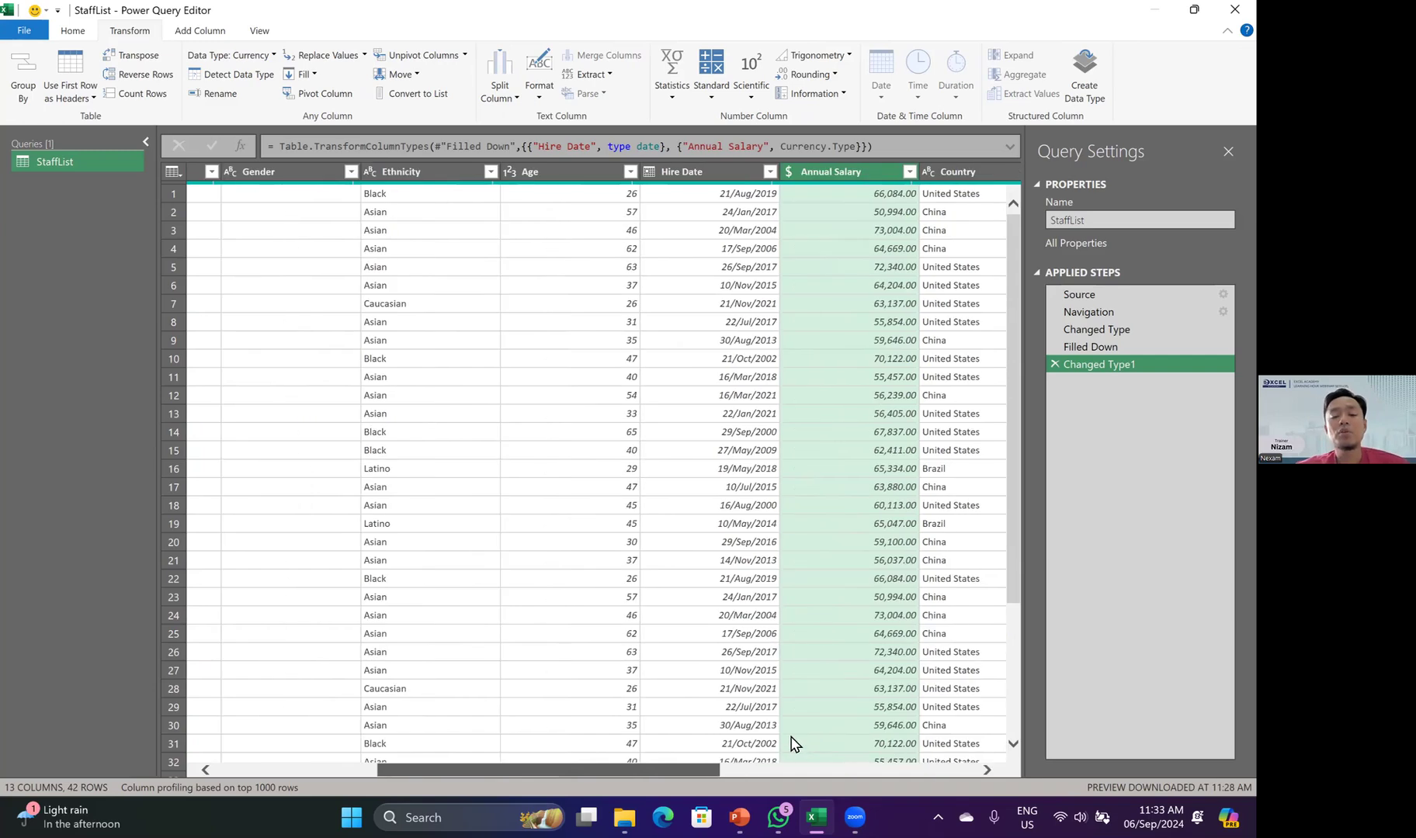
scroll(537, 316, right, 4)
drag(630, 248, 634, 234)
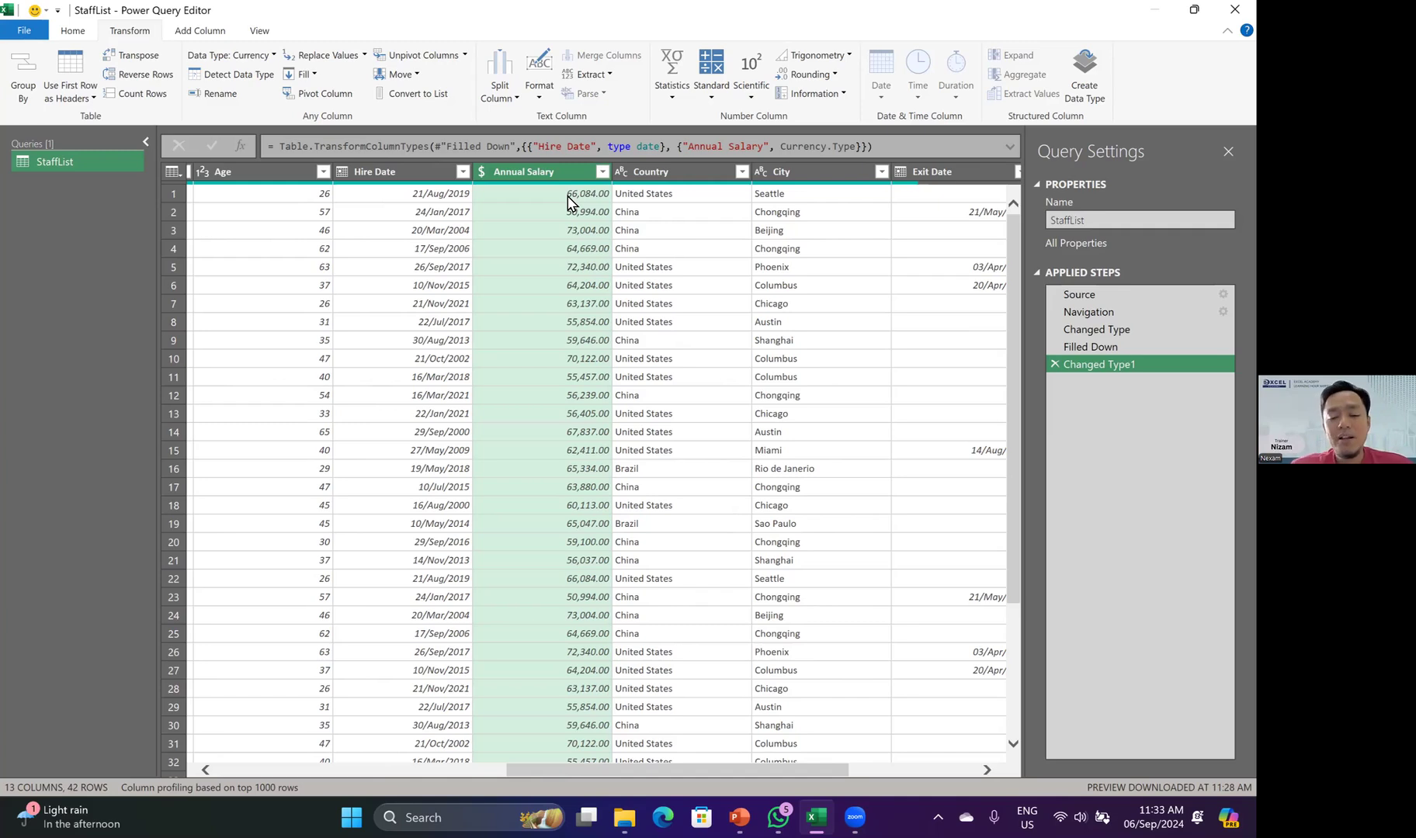
drag(599, 770, 199, 733)
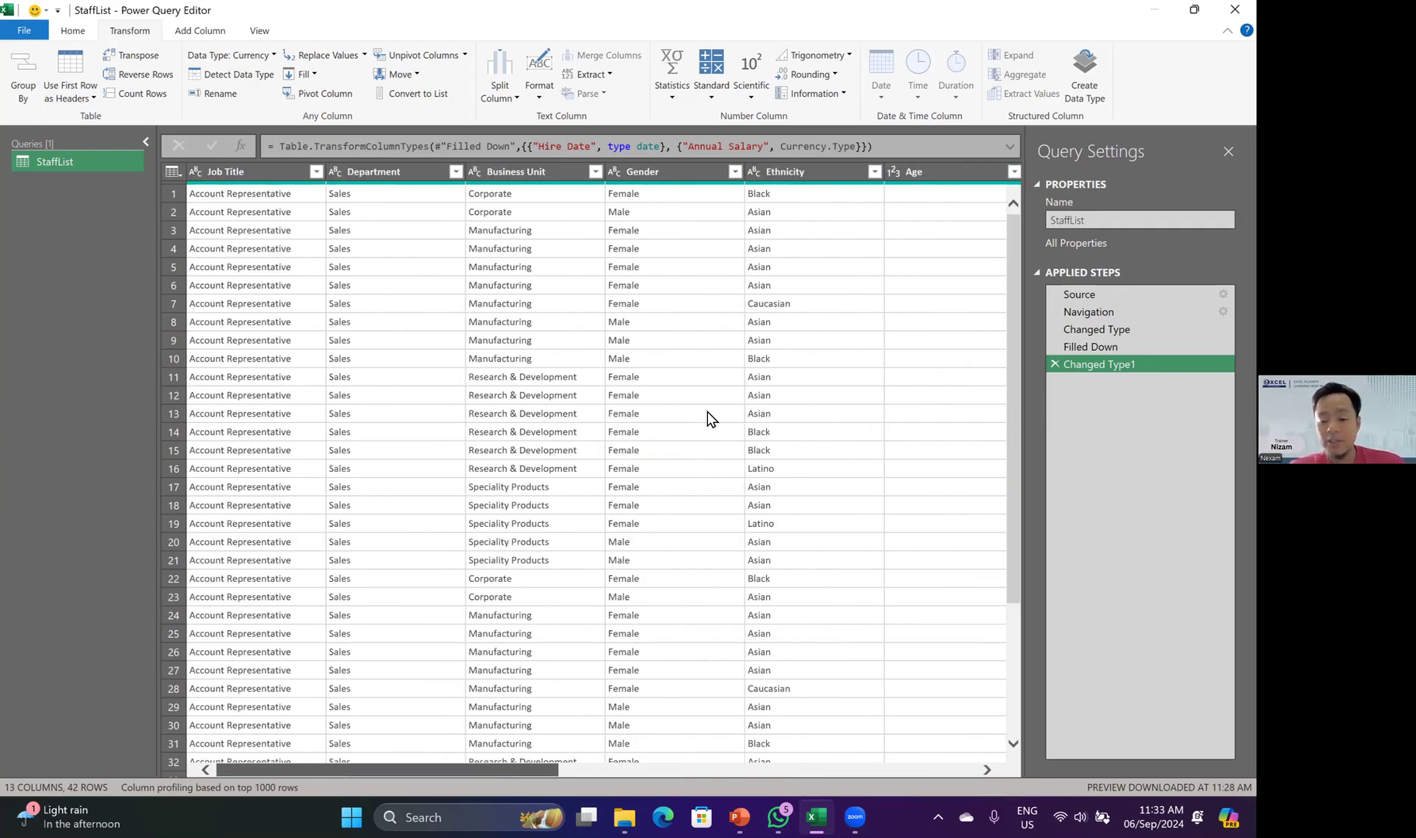
scroll(689, 347, right, 2)
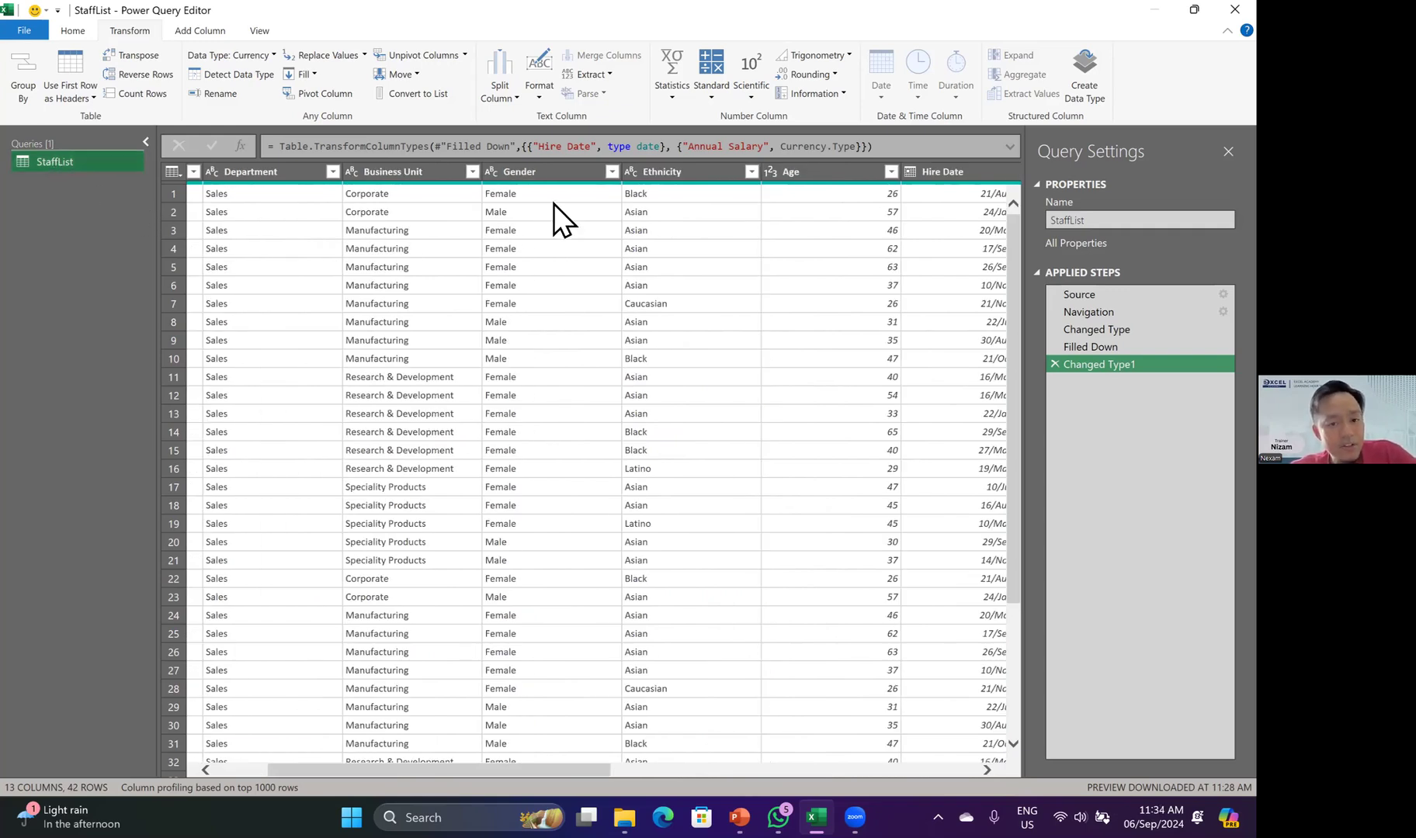
click(521, 207)
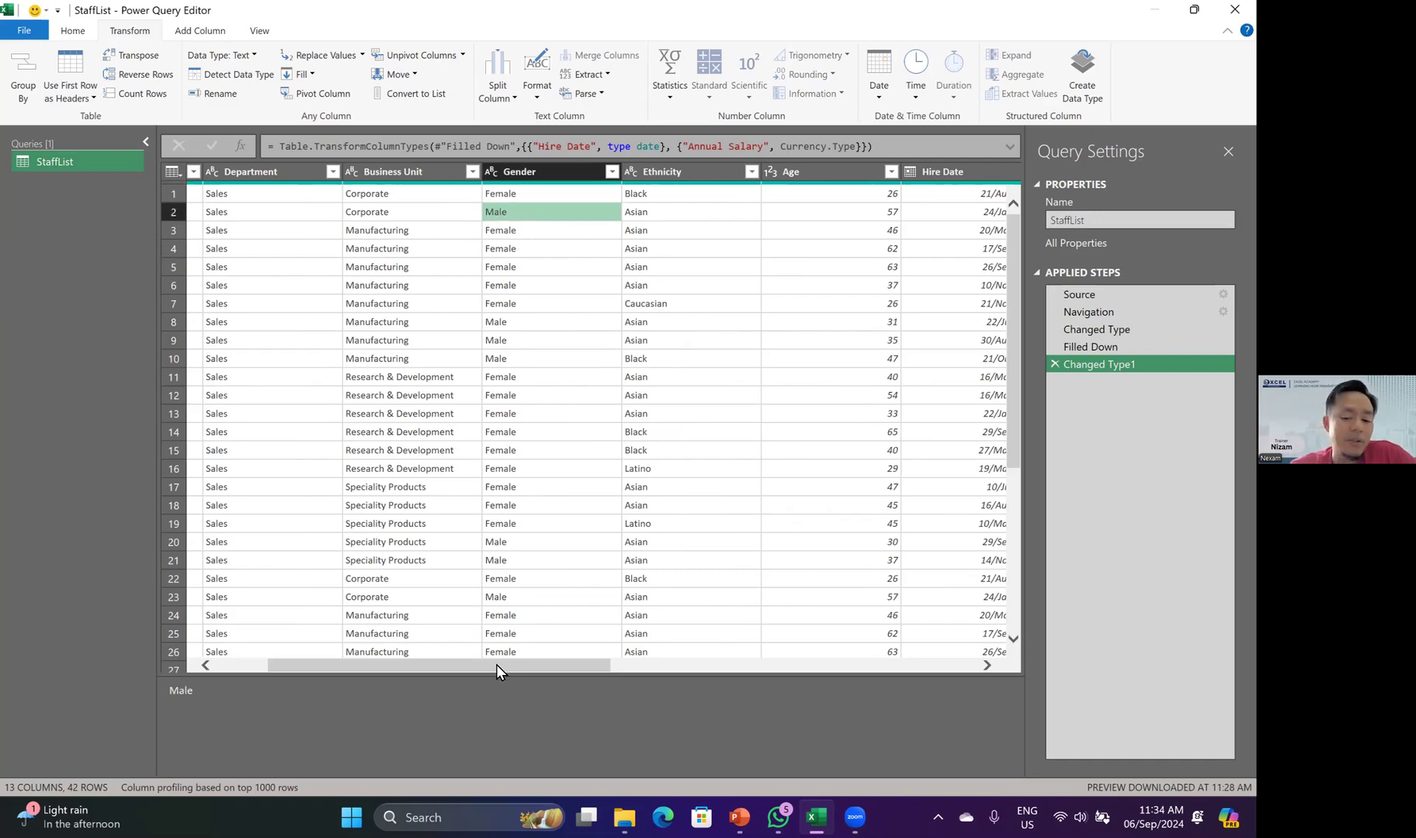
drag(496, 666, 440, 666)
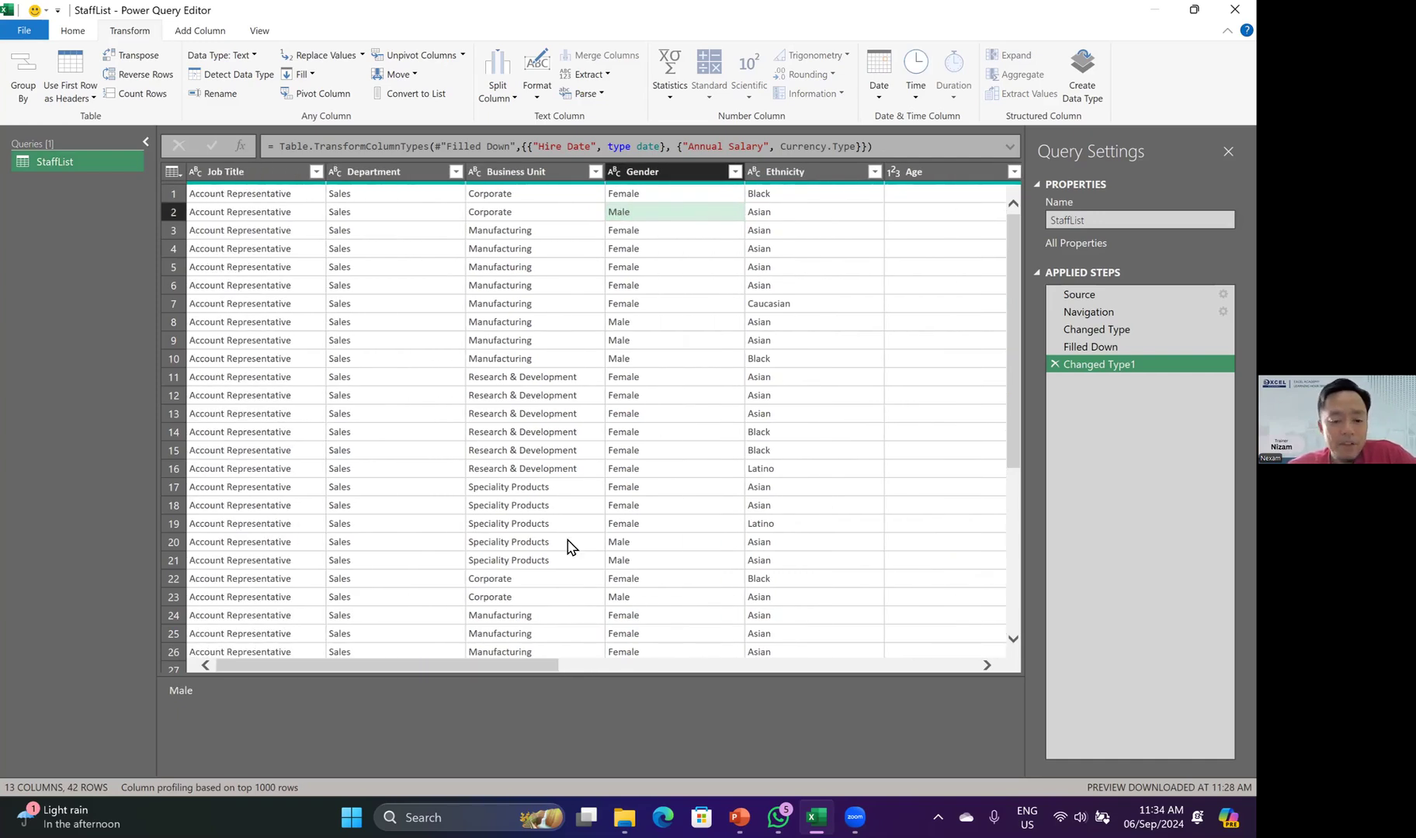
- Compare the data at the Changed Type step with the data at the Filled Down step
drag(1091, 347, 1096, 379)
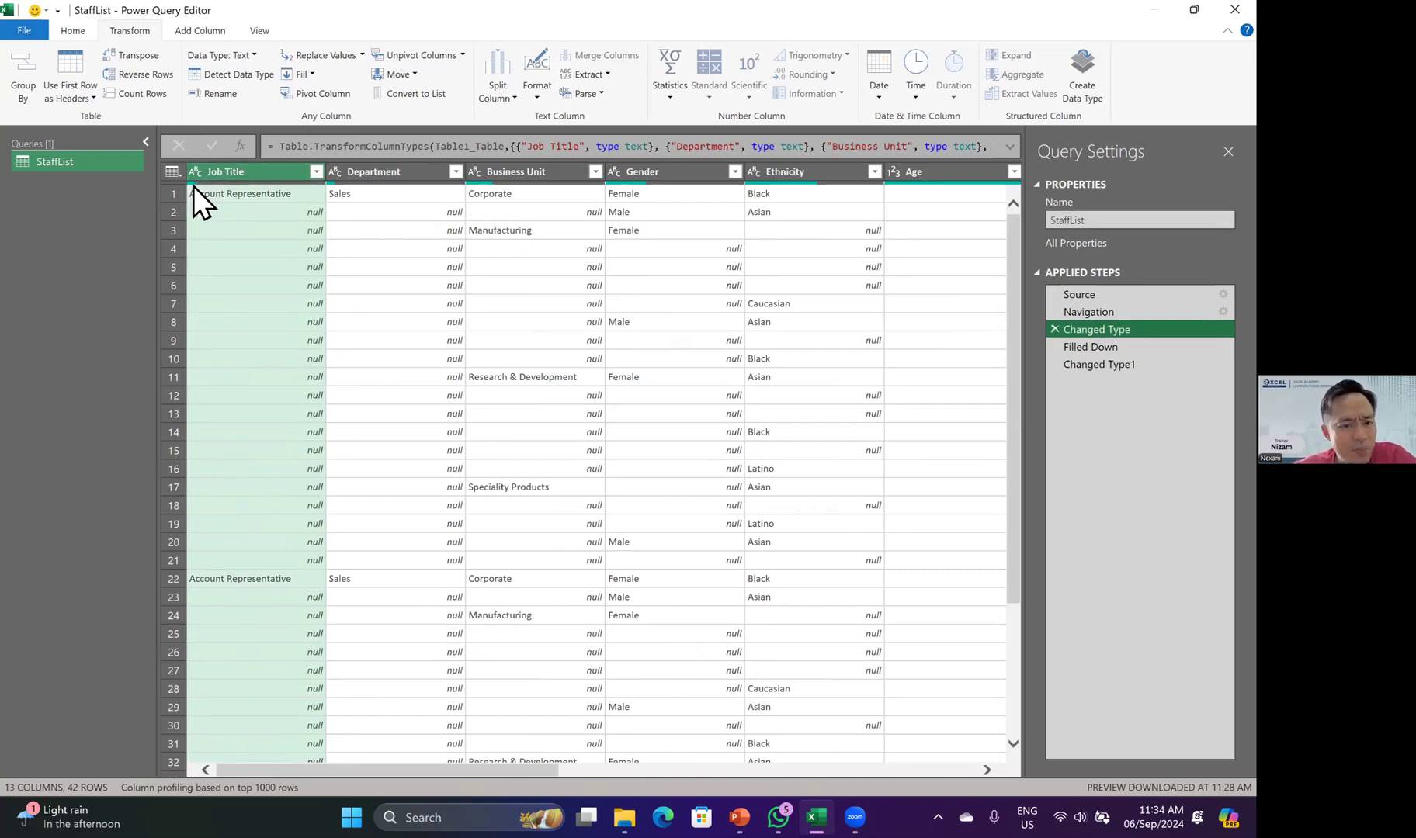
mouse_move(188, 186)
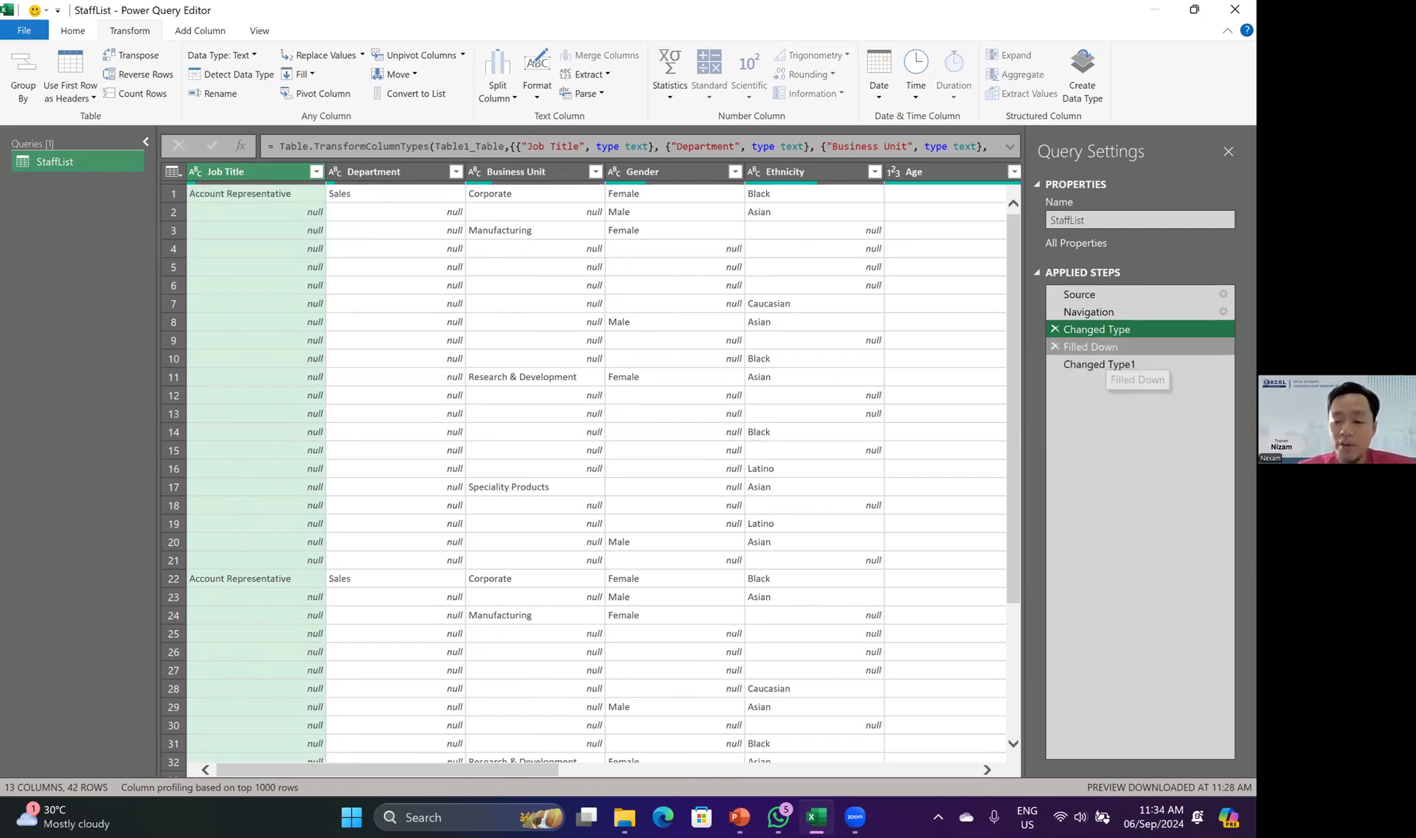
click(1095, 347)
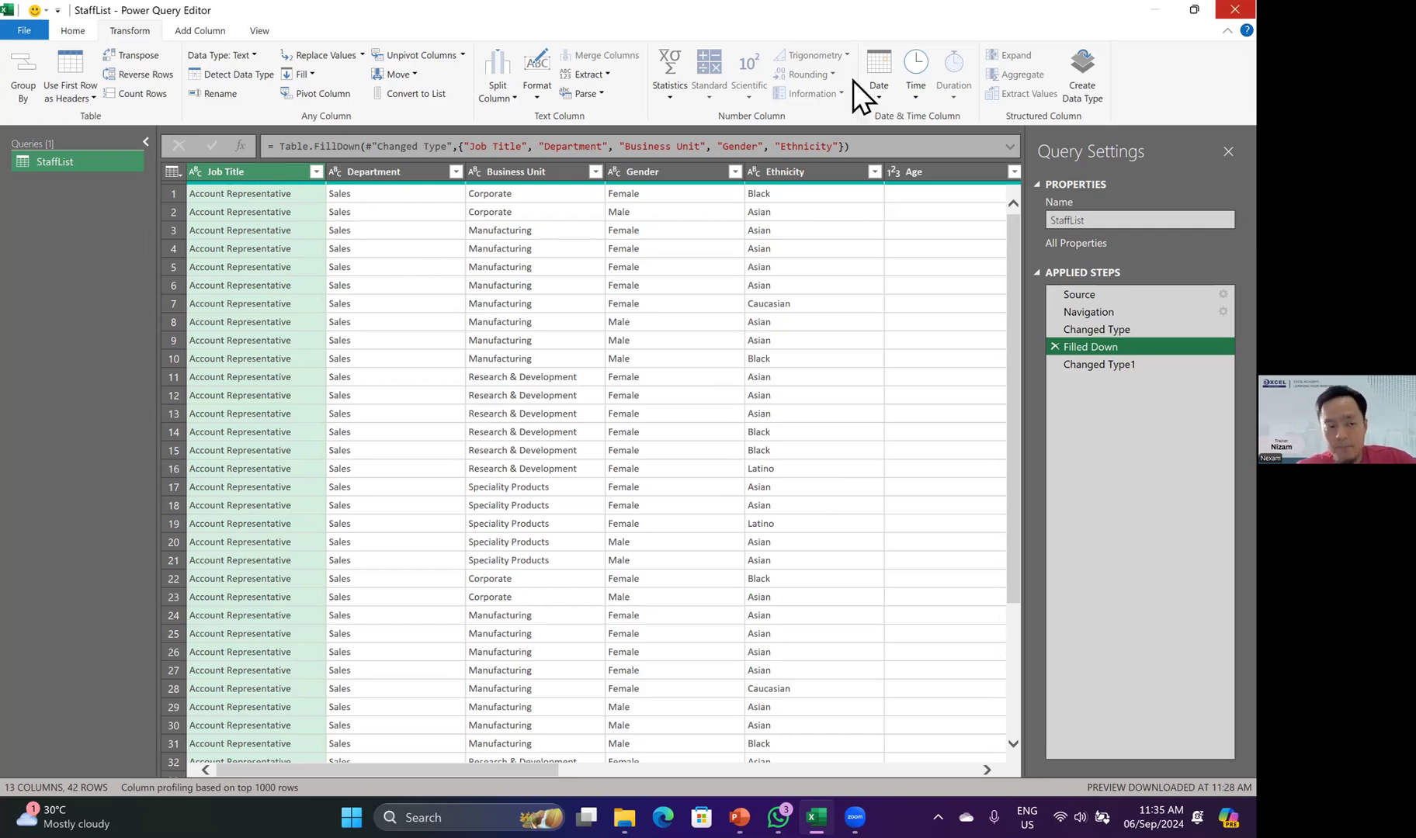
- Load the StaffList query as a connection only and add its data to the Data Model
click(29, 34)
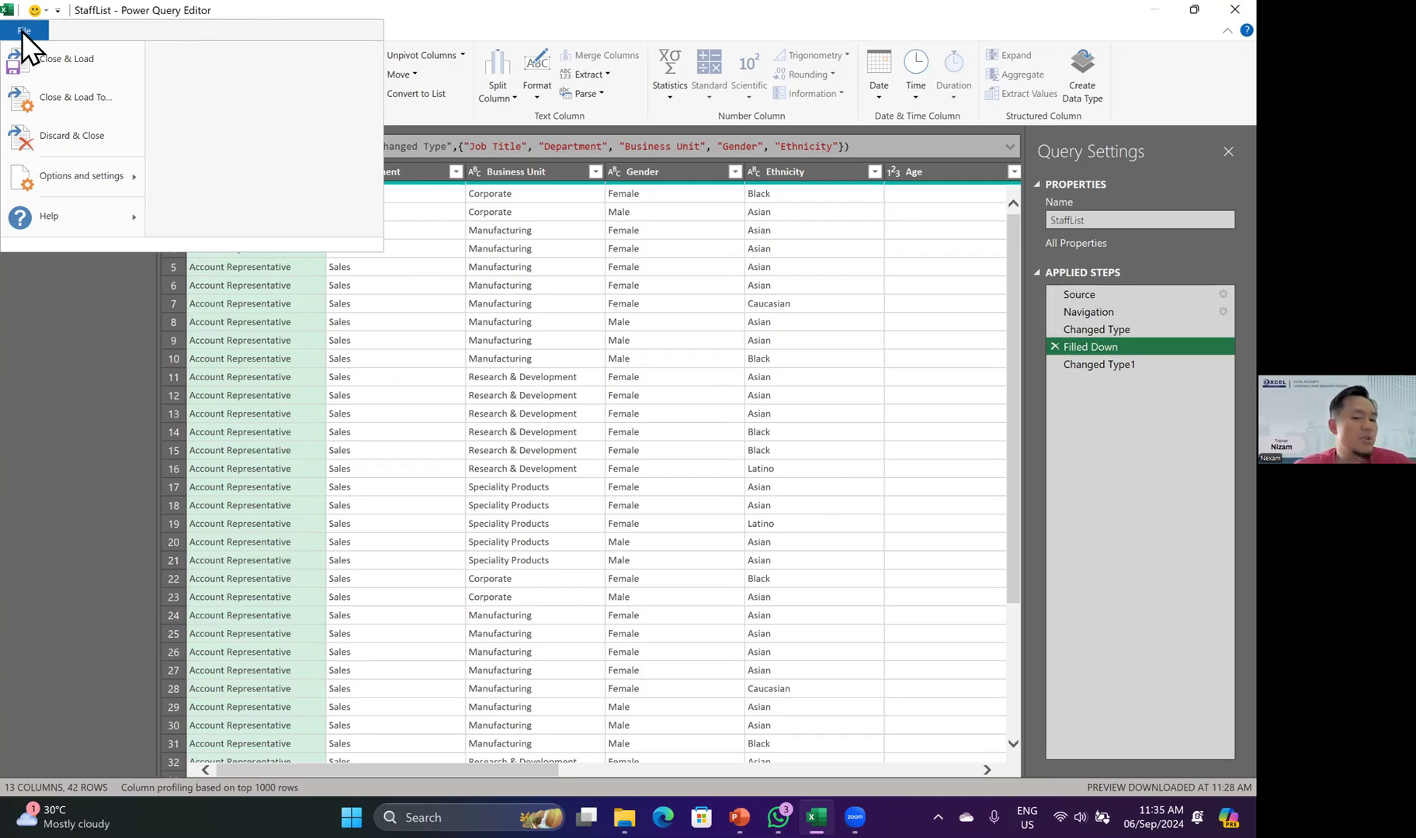
click(64, 93)
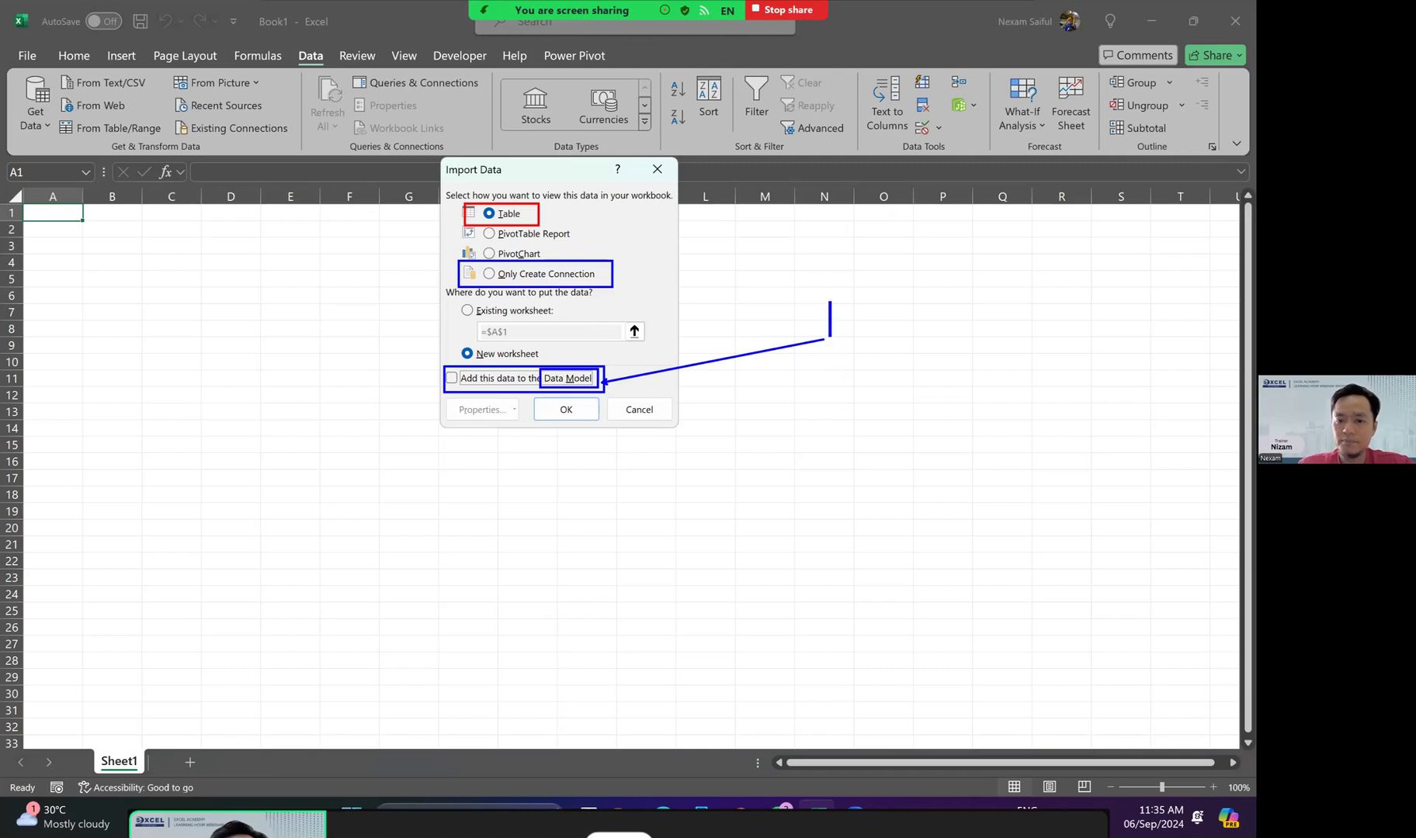
text(Po)
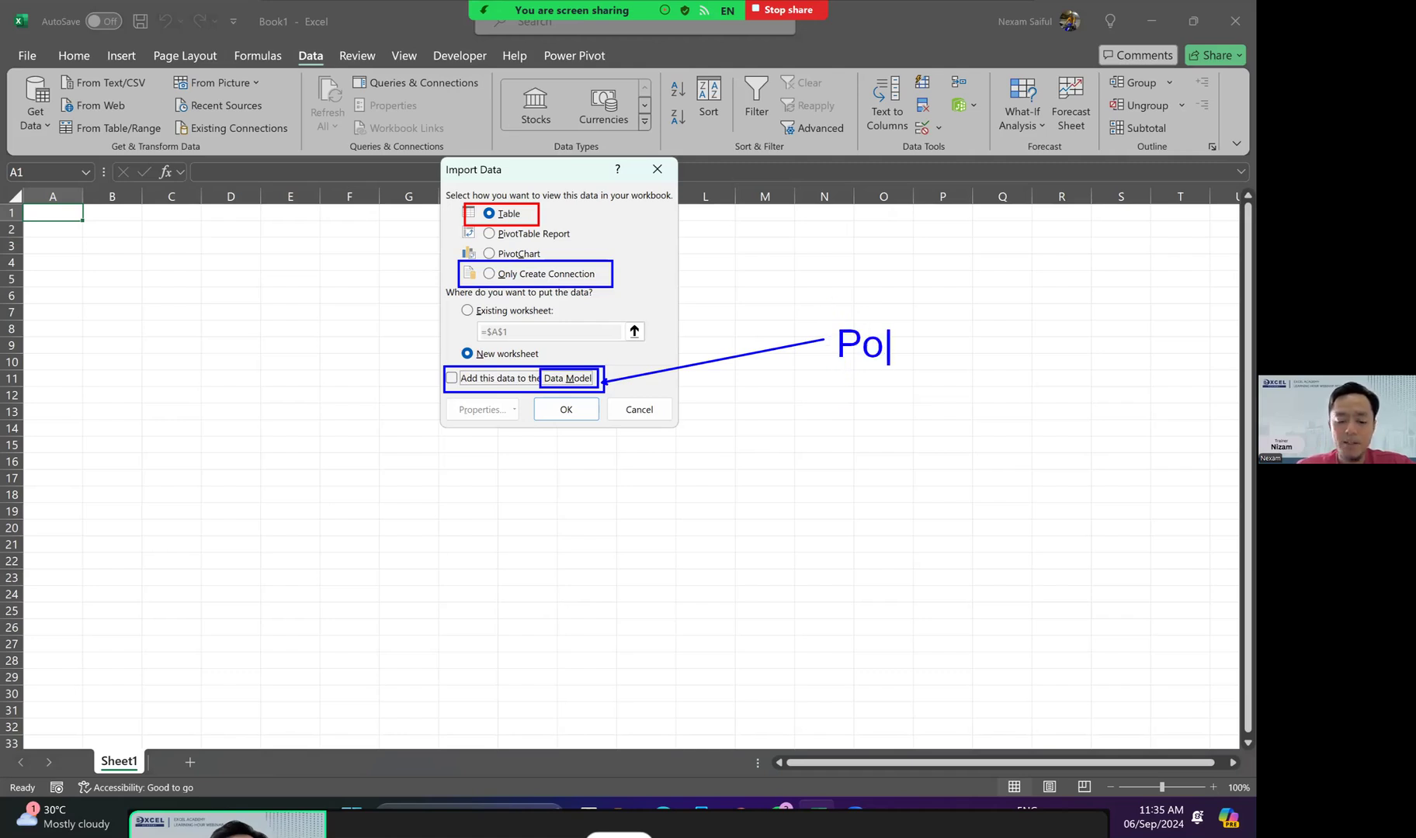
text(werPivot)
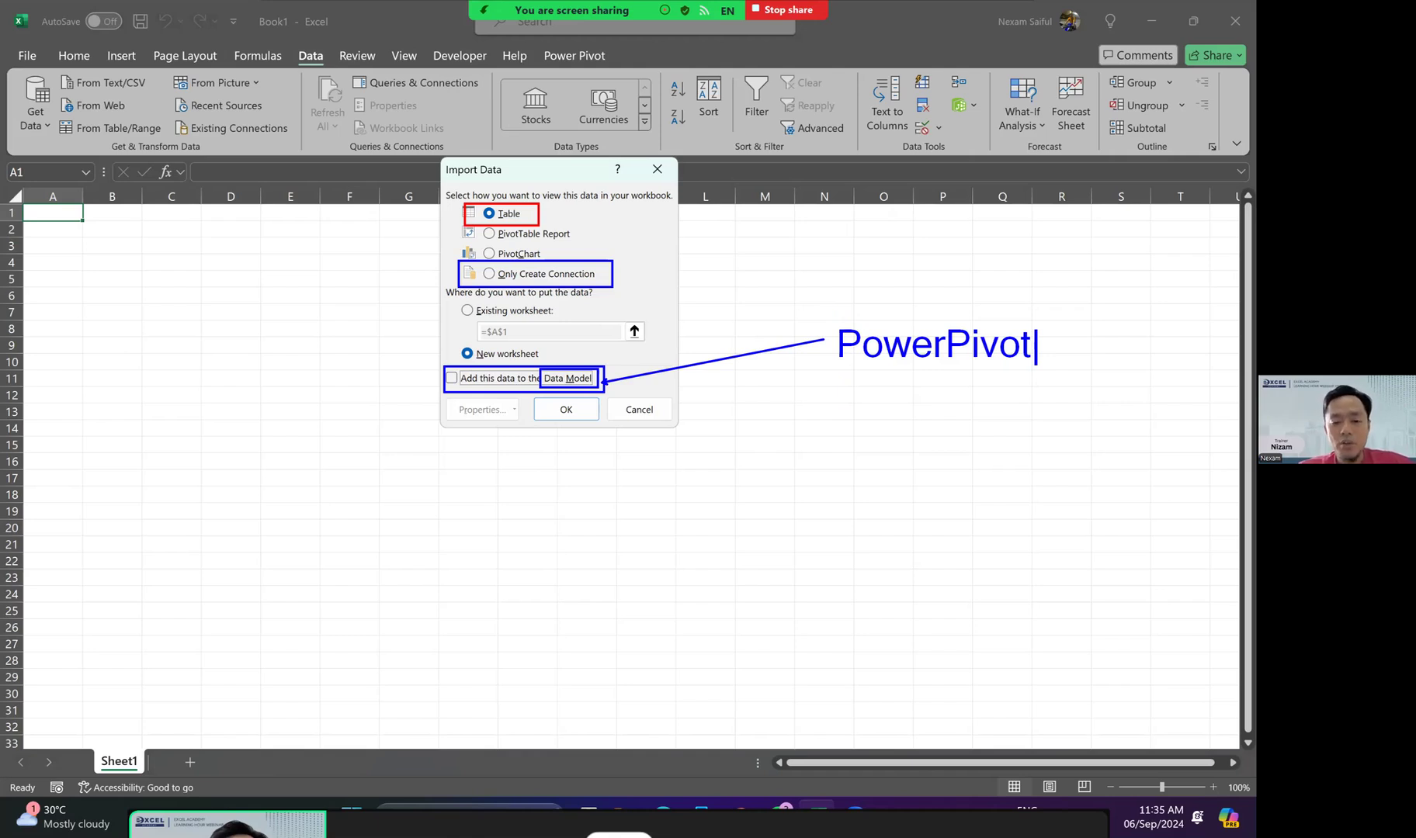
key(Escape)
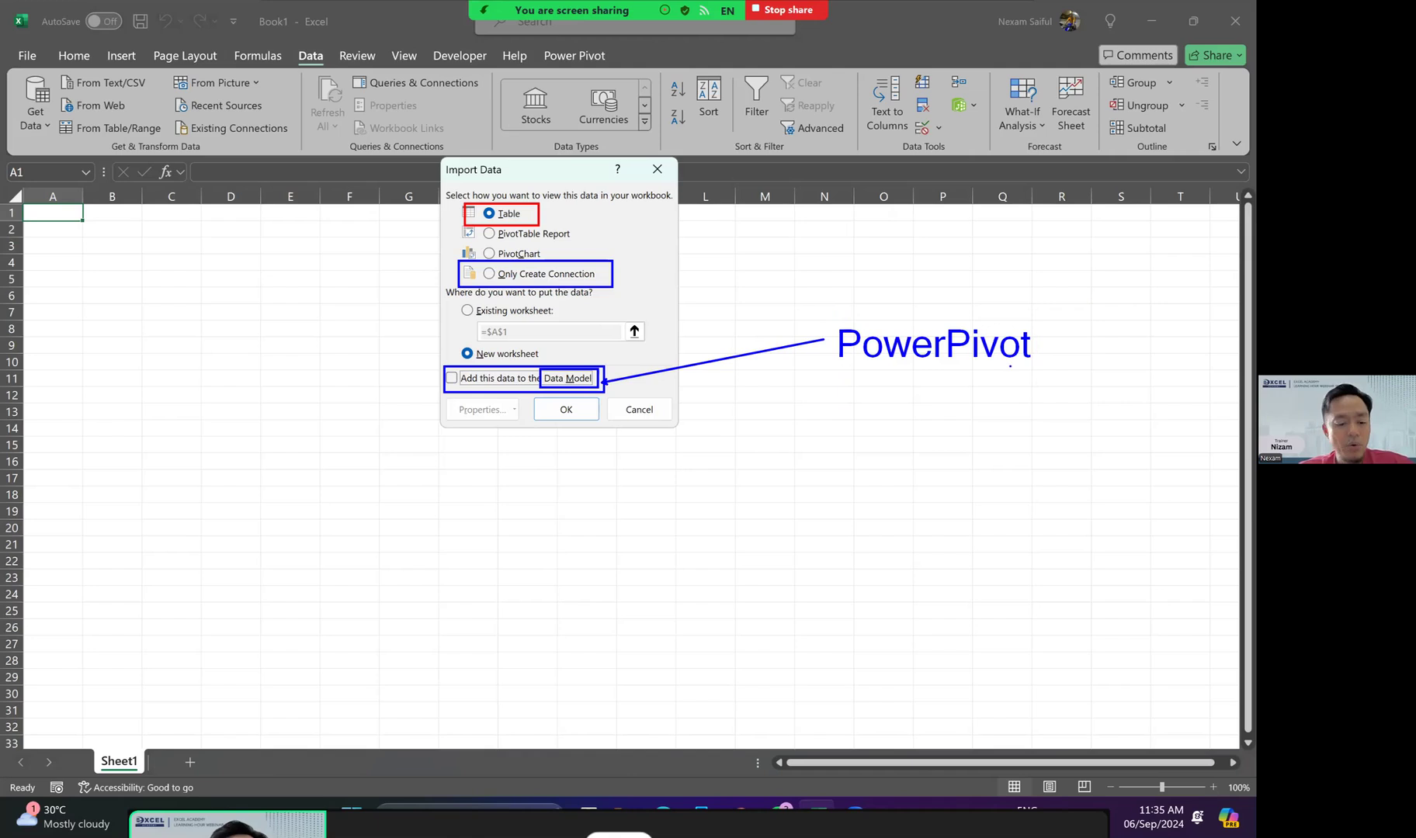
key(Escape)
click(489, 273)
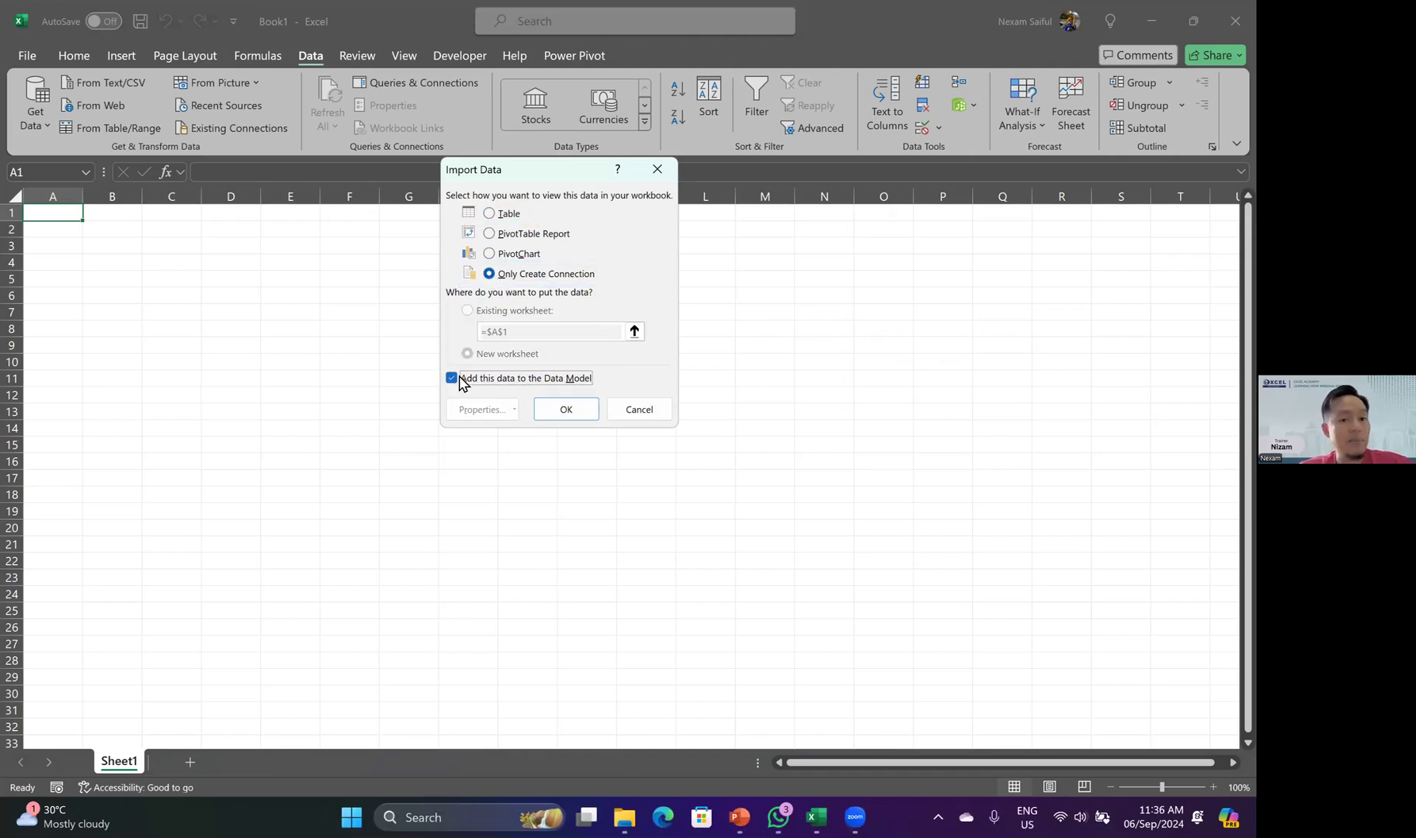
click(578, 416)
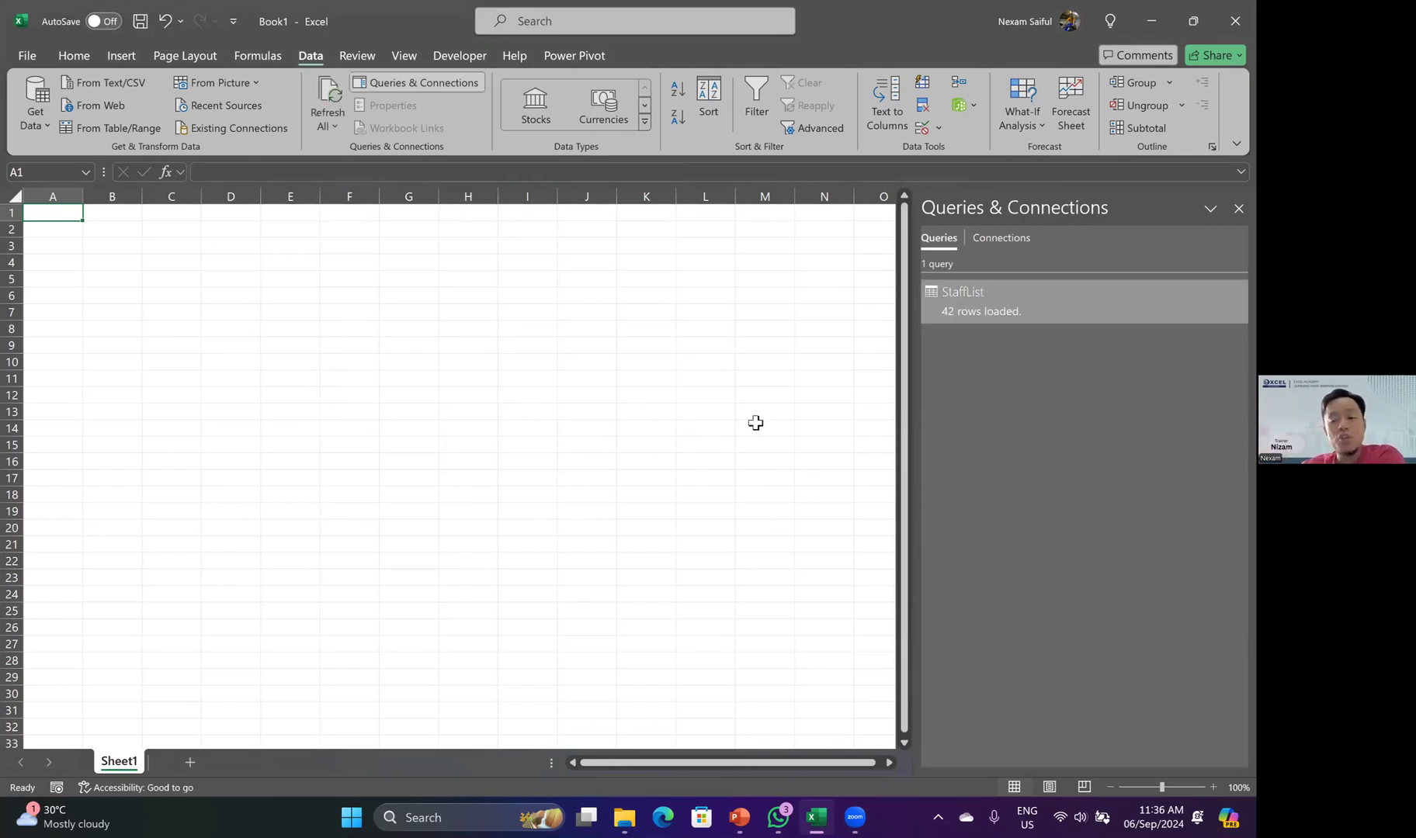
- Check how far the rows of the empty worksheet extend and return to cell A1
mouse_move(1026, 302)
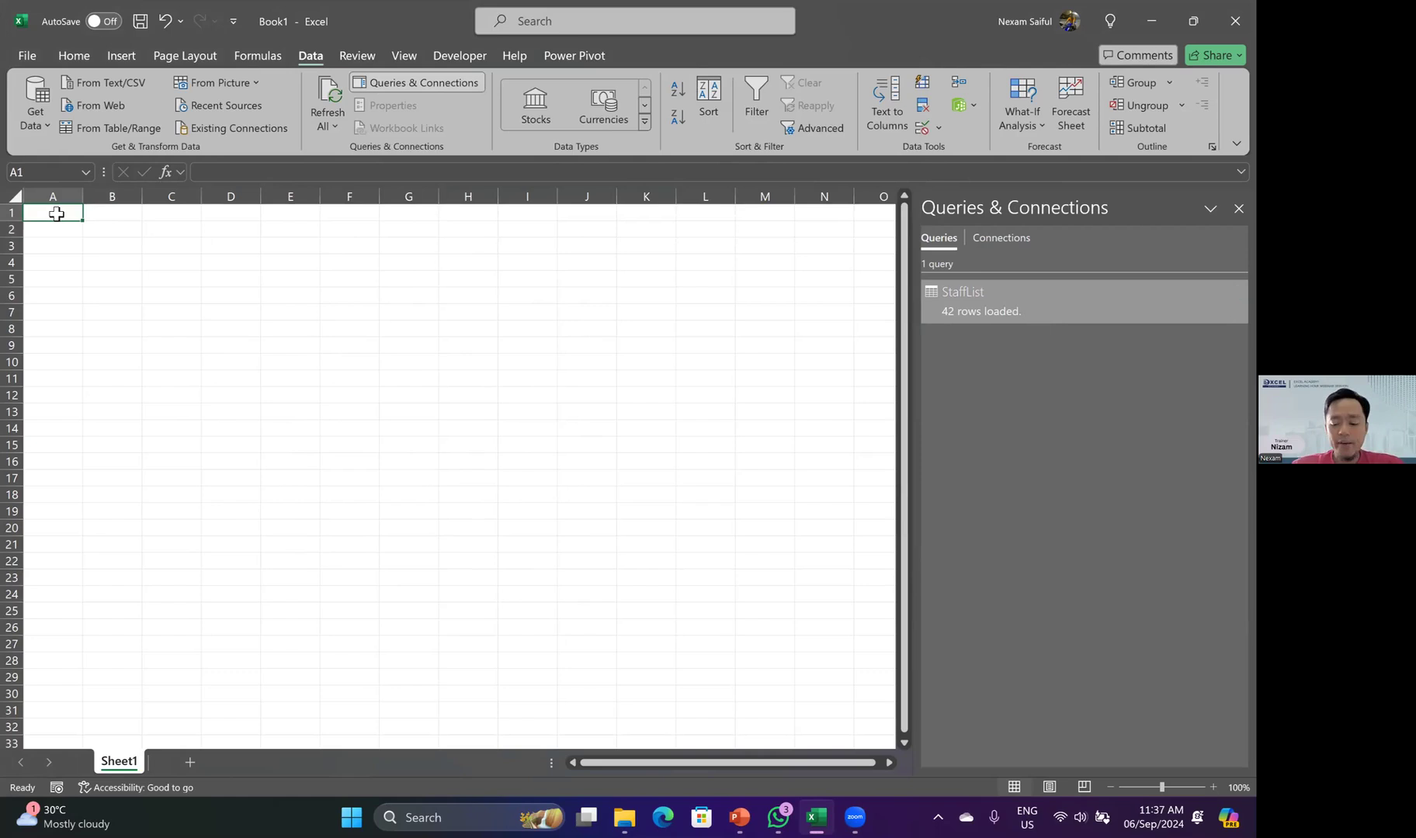
key(ctrl+Down)
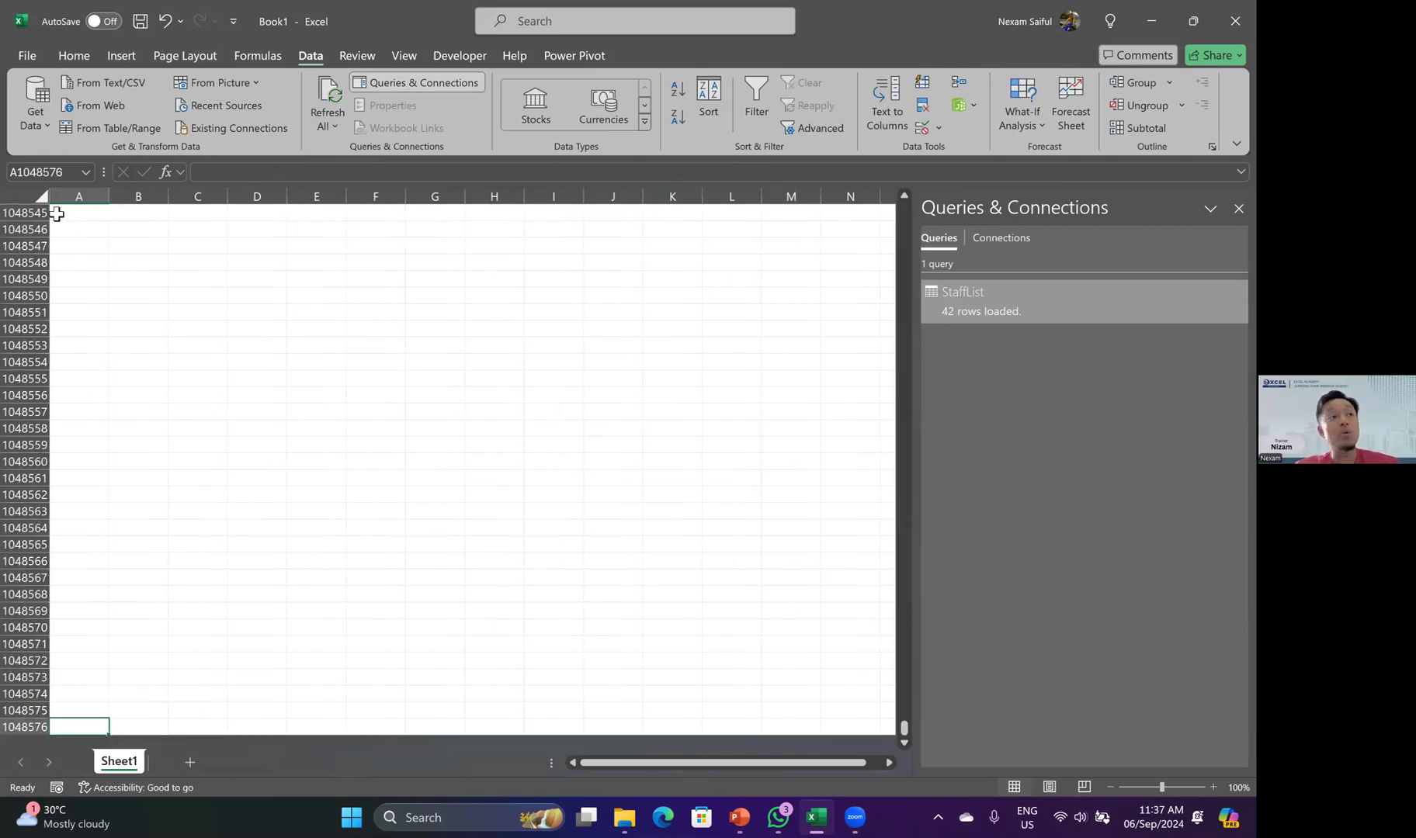
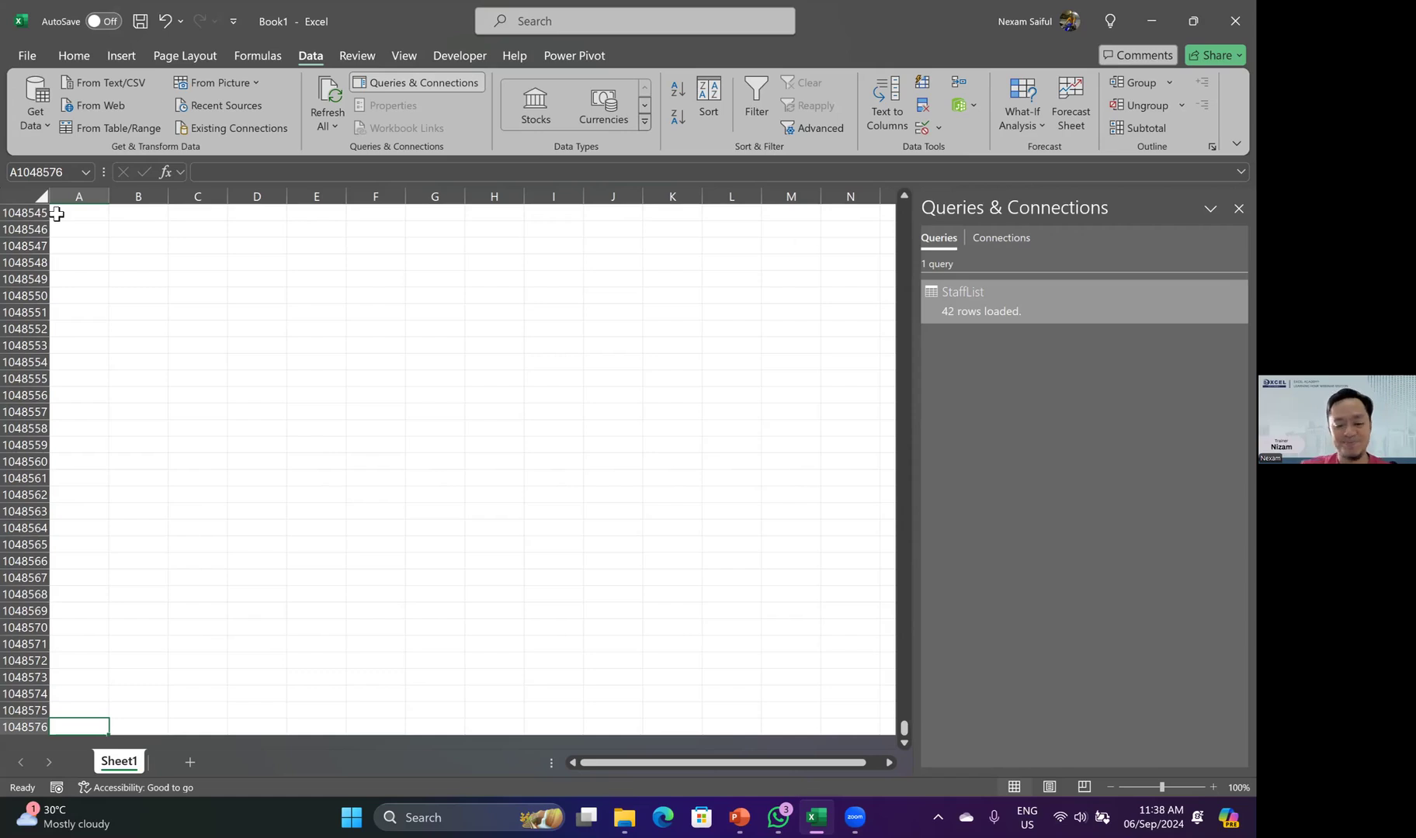
scroll(661, 233, up, 1)
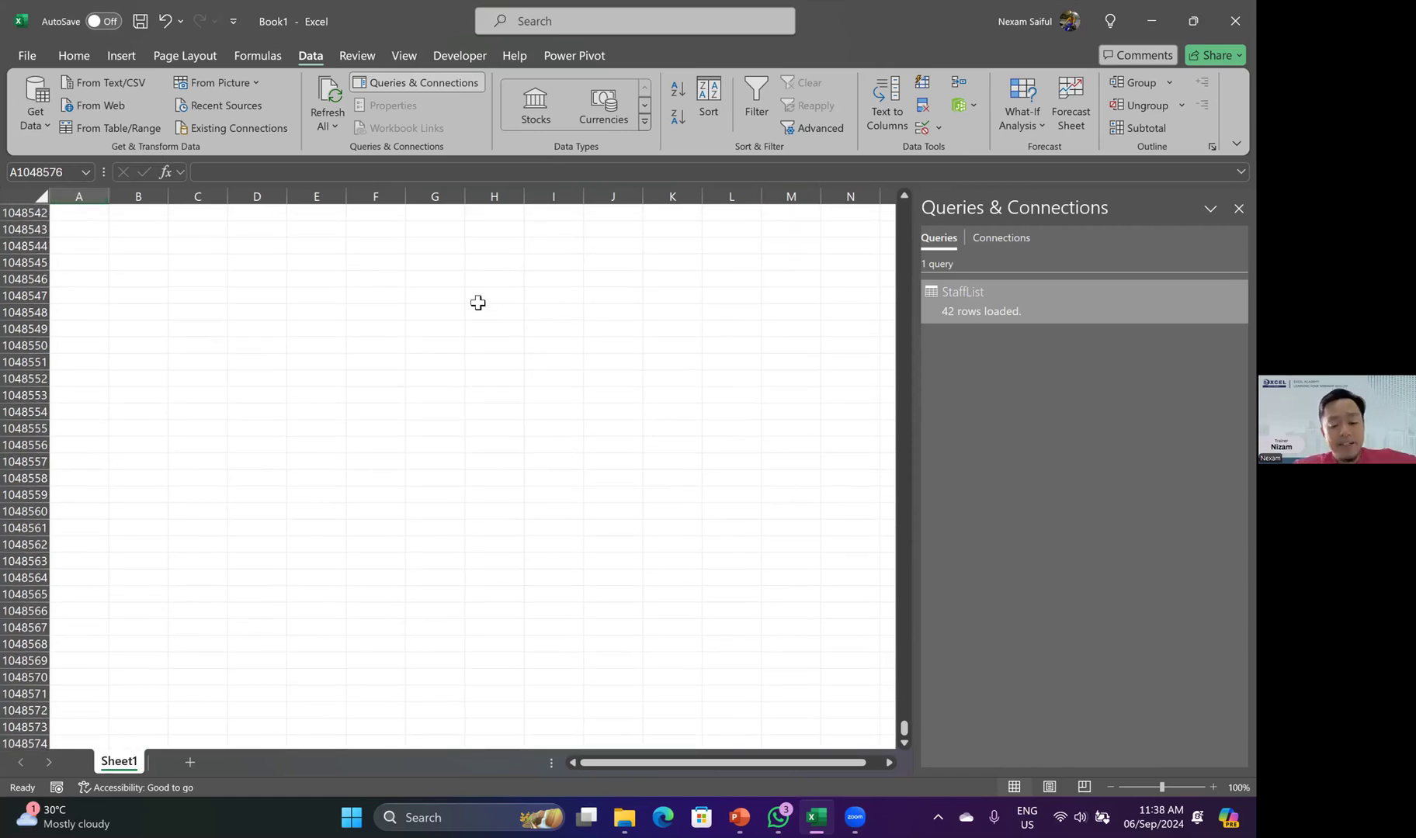
scroll(475, 295, down, 1)
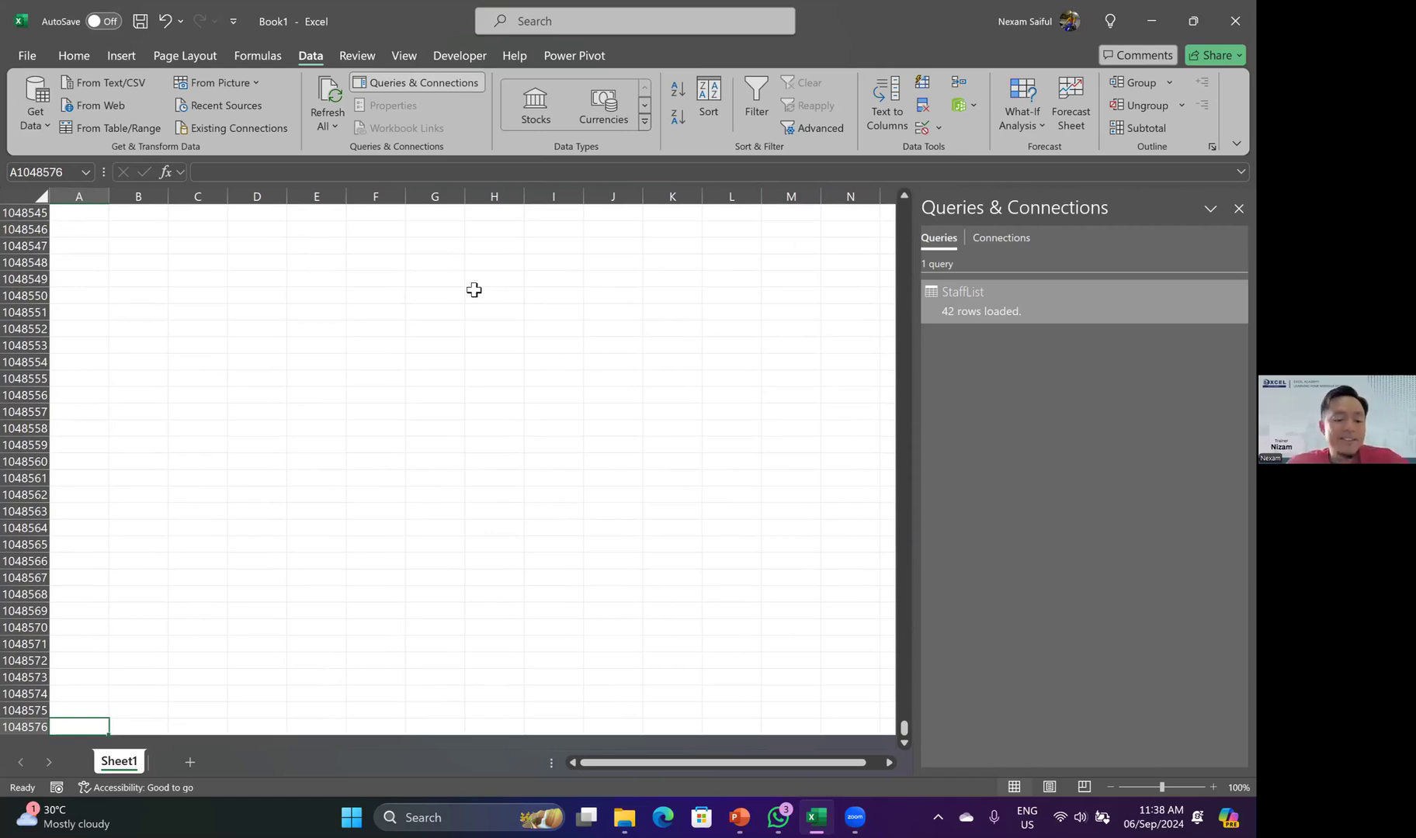
key(ctrl+Home)
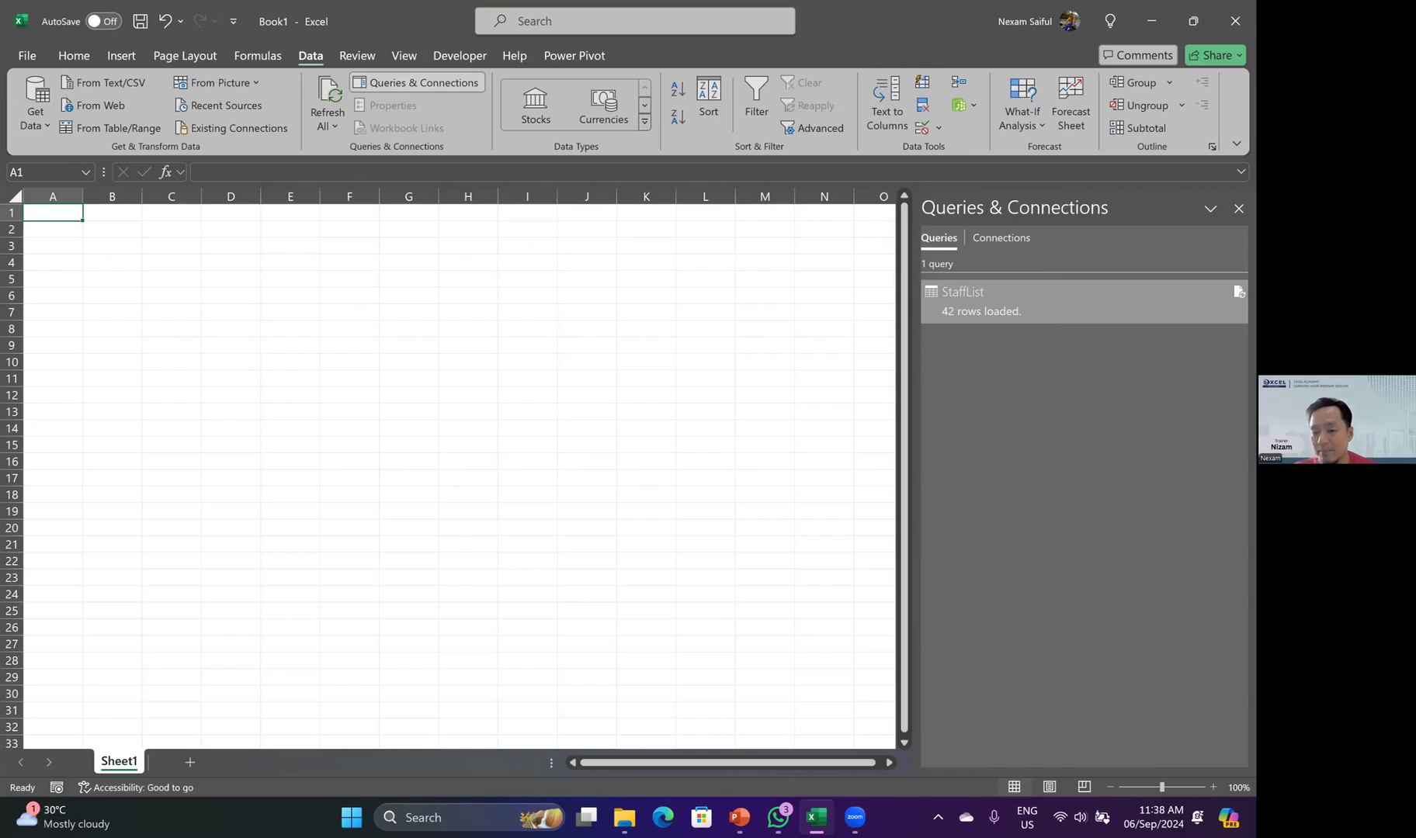
- Examine the StaffList query's data preview, load details and available query commands
mouse_move(1009, 302)
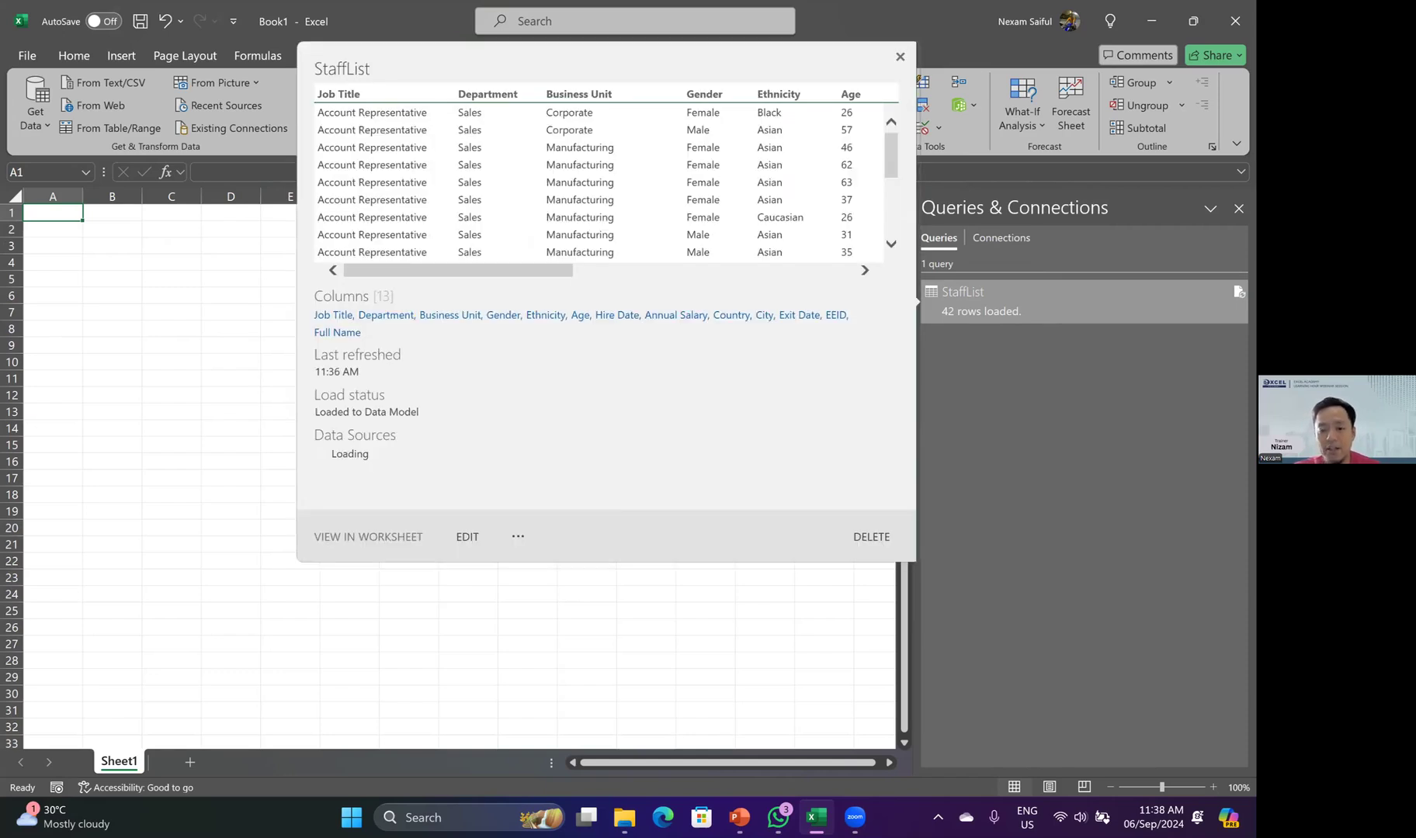
right_click(1063, 301)
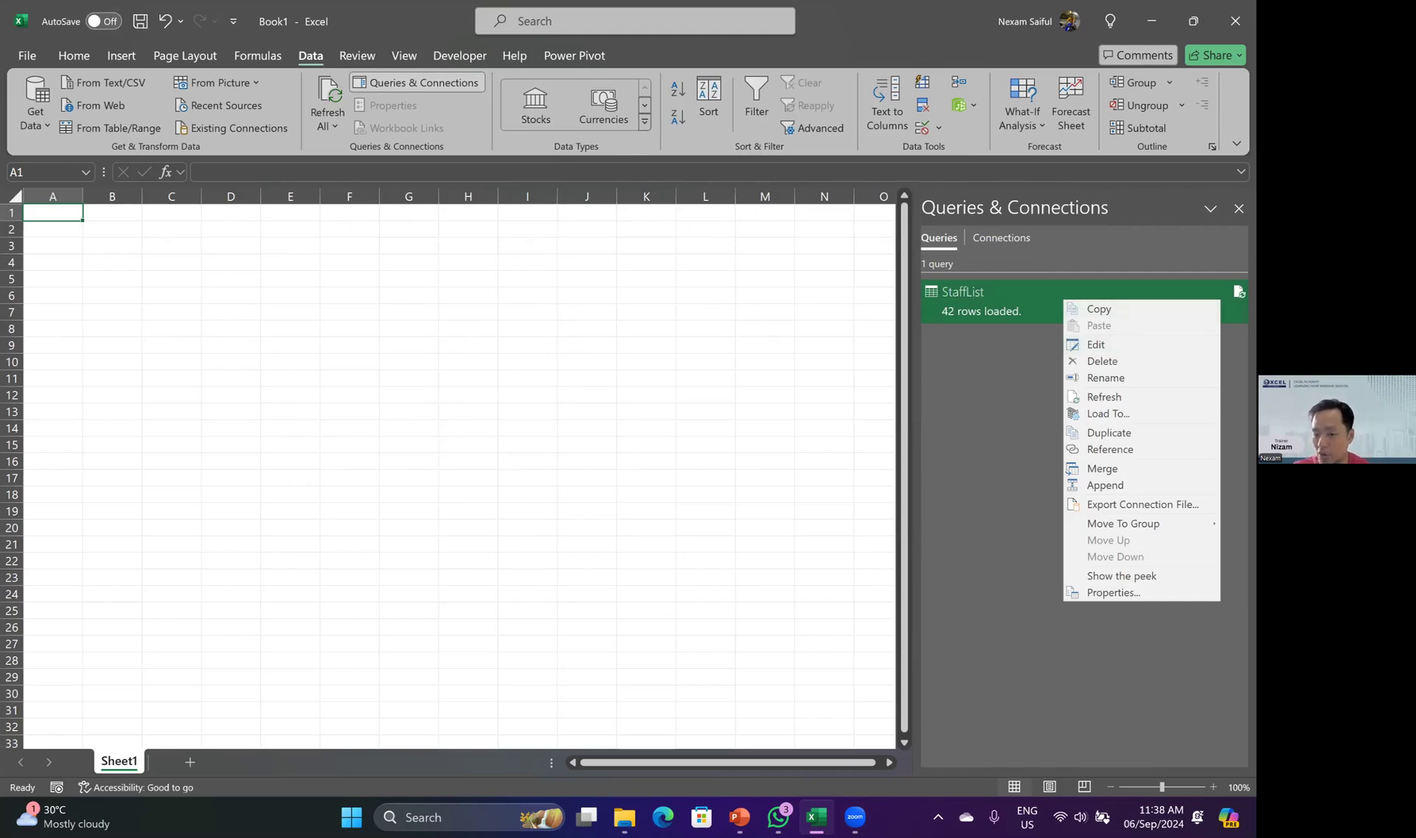
click(1006, 373)
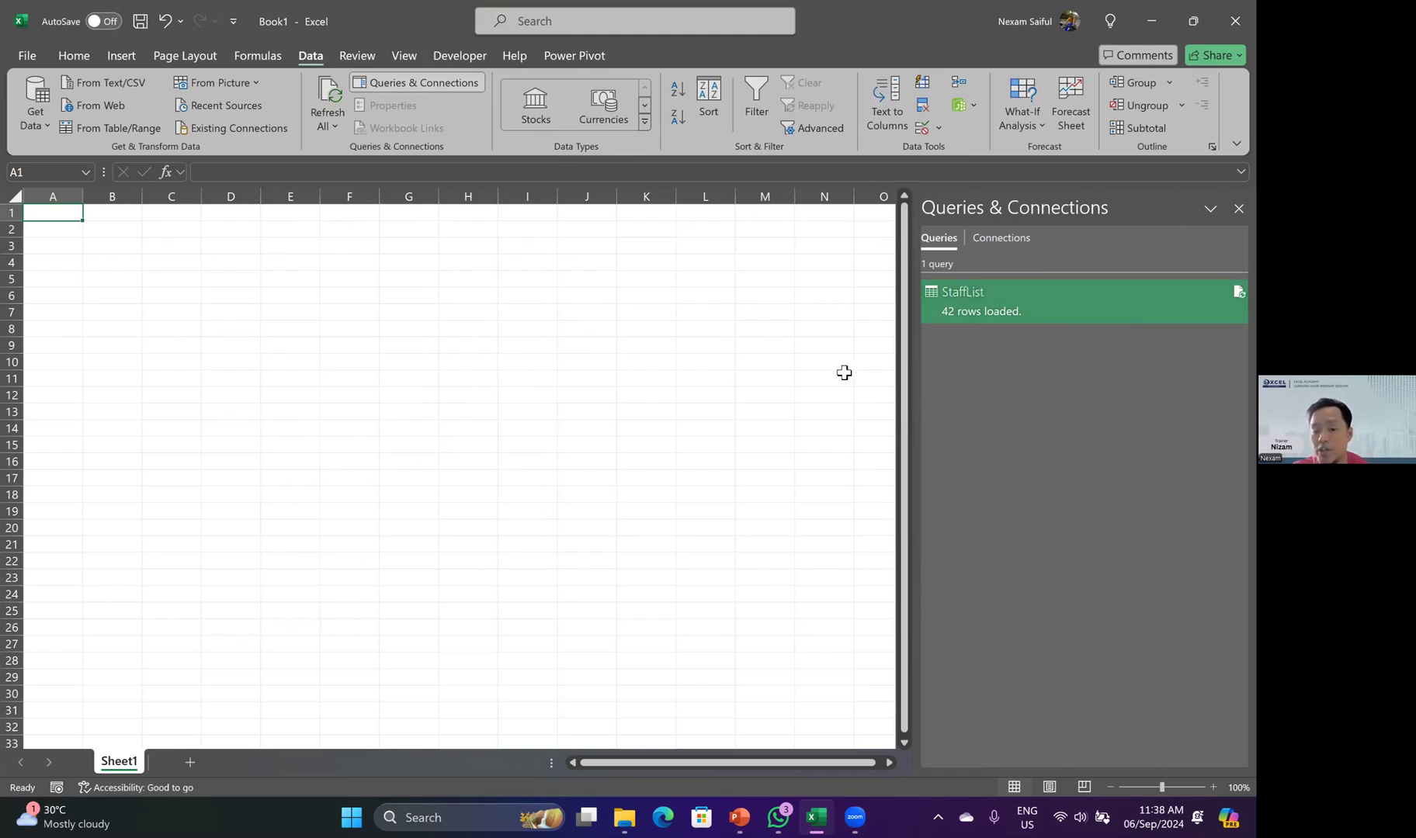
mouse_move(1044, 302)
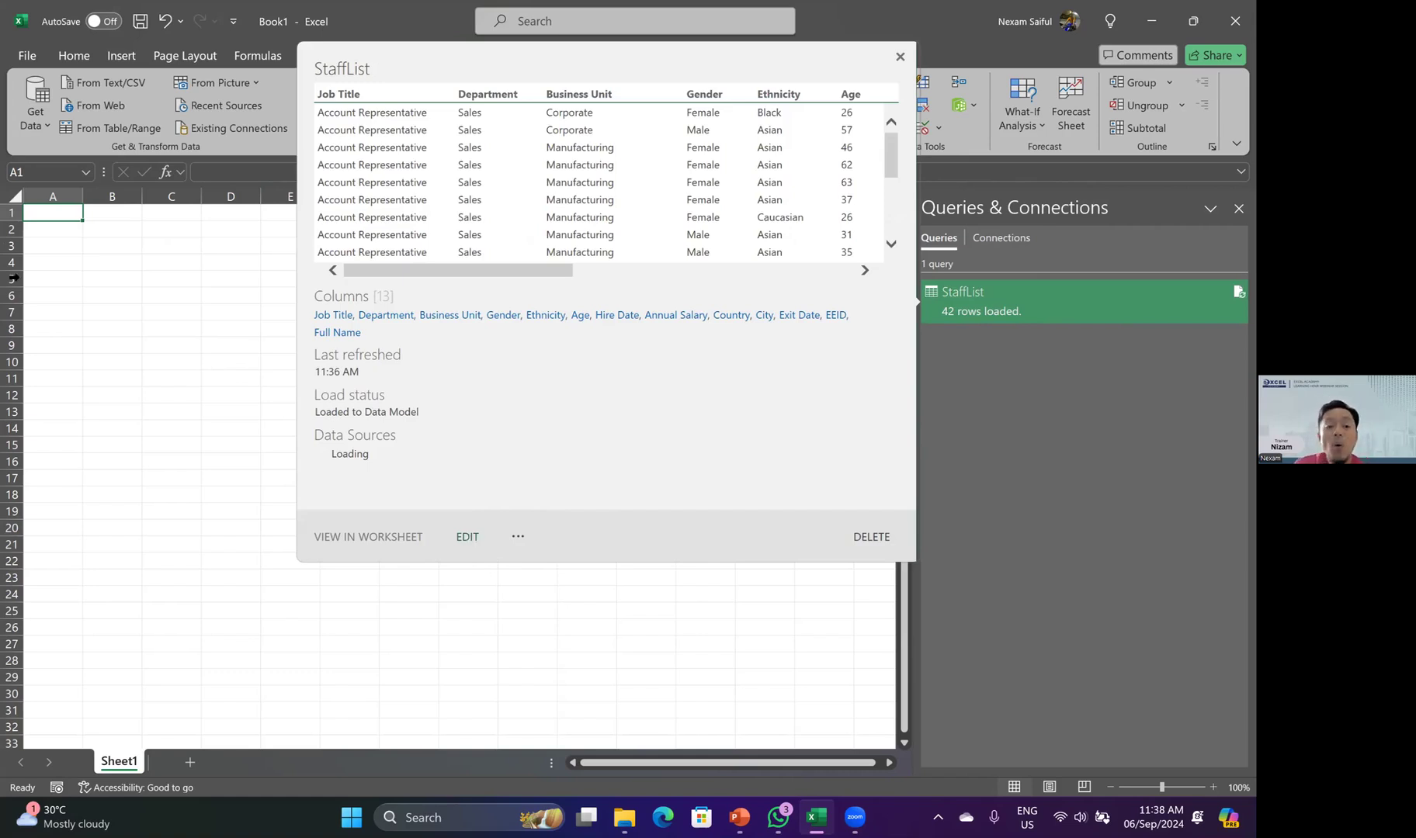
click(100, 308)
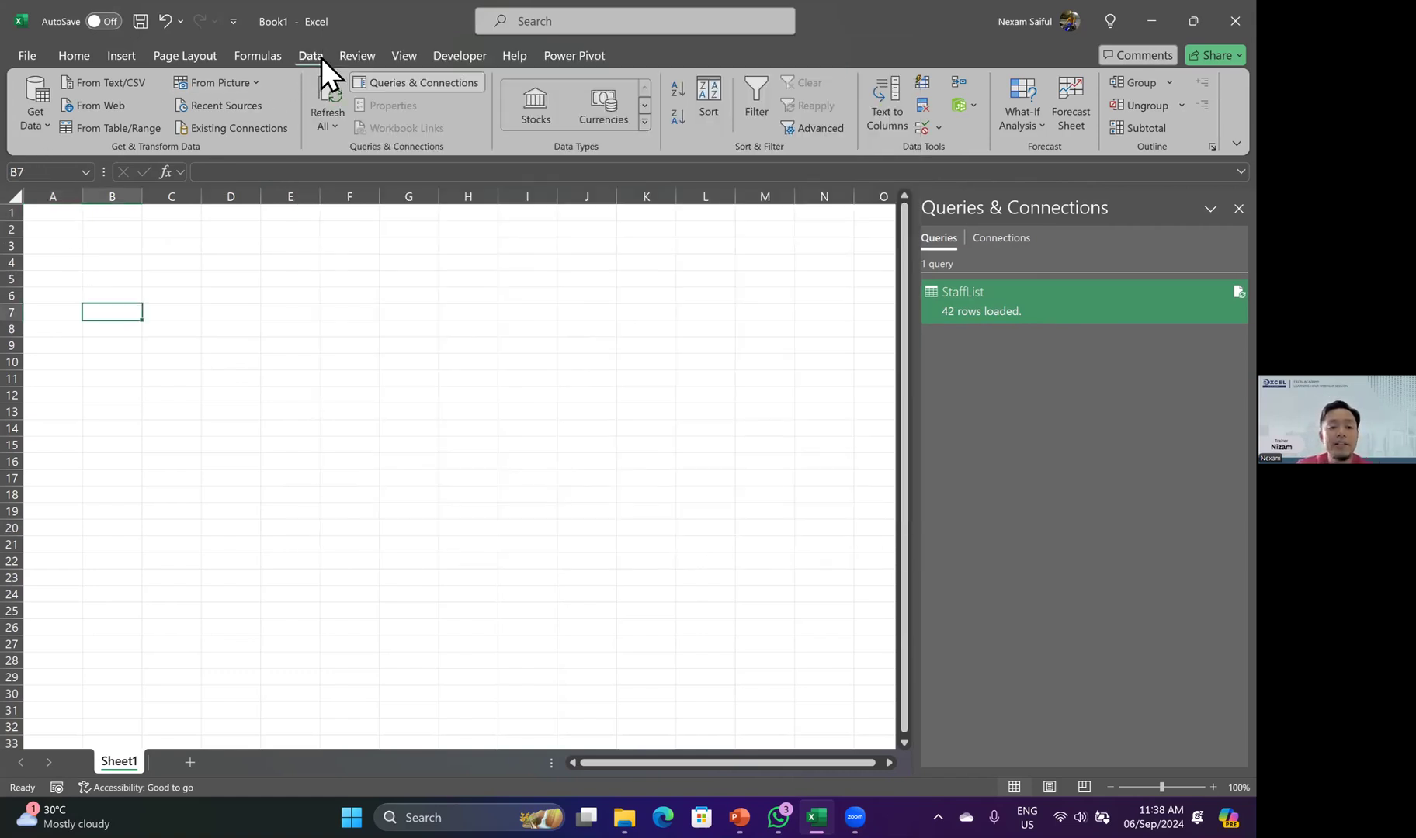
click(39, 115)
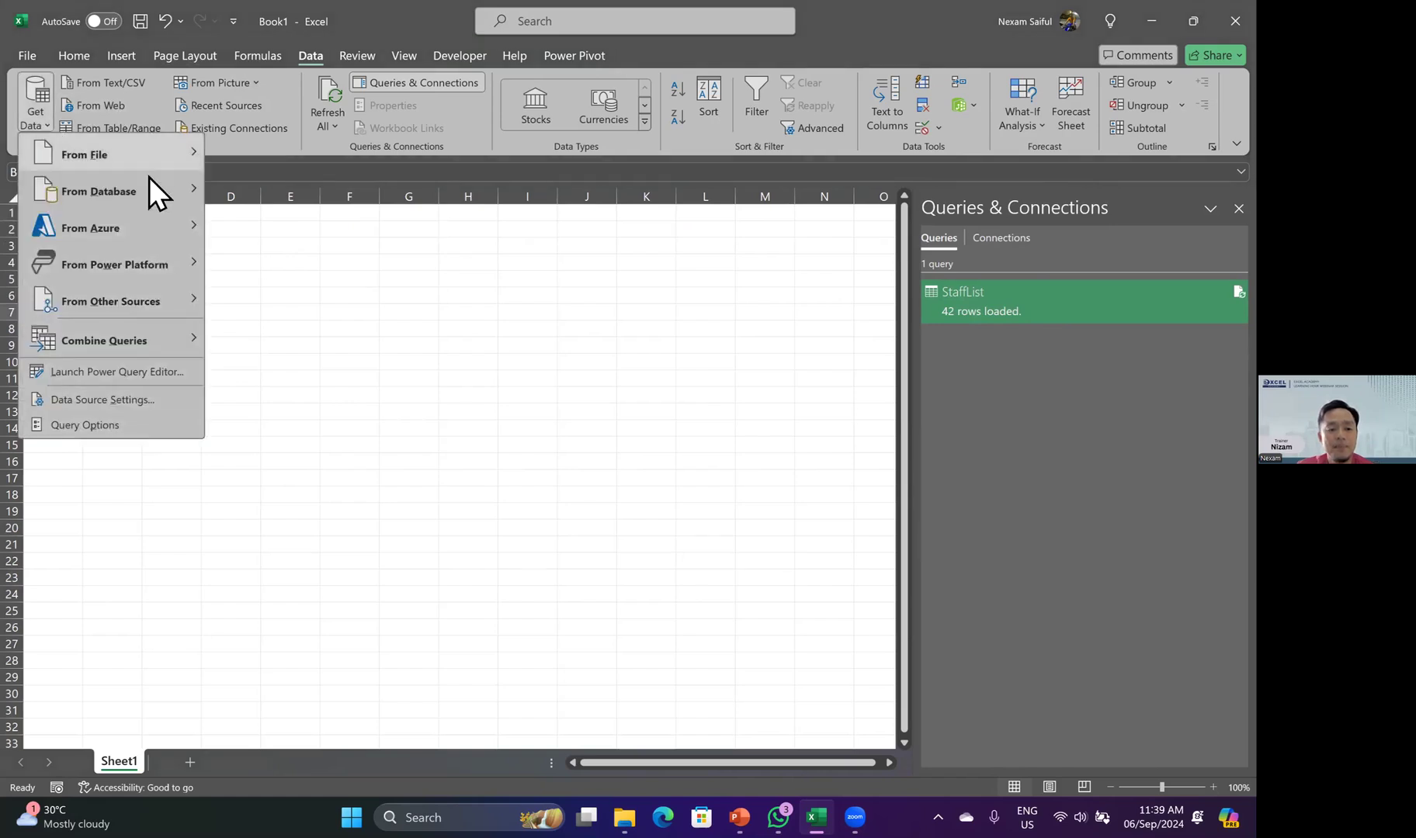
click(96, 370)
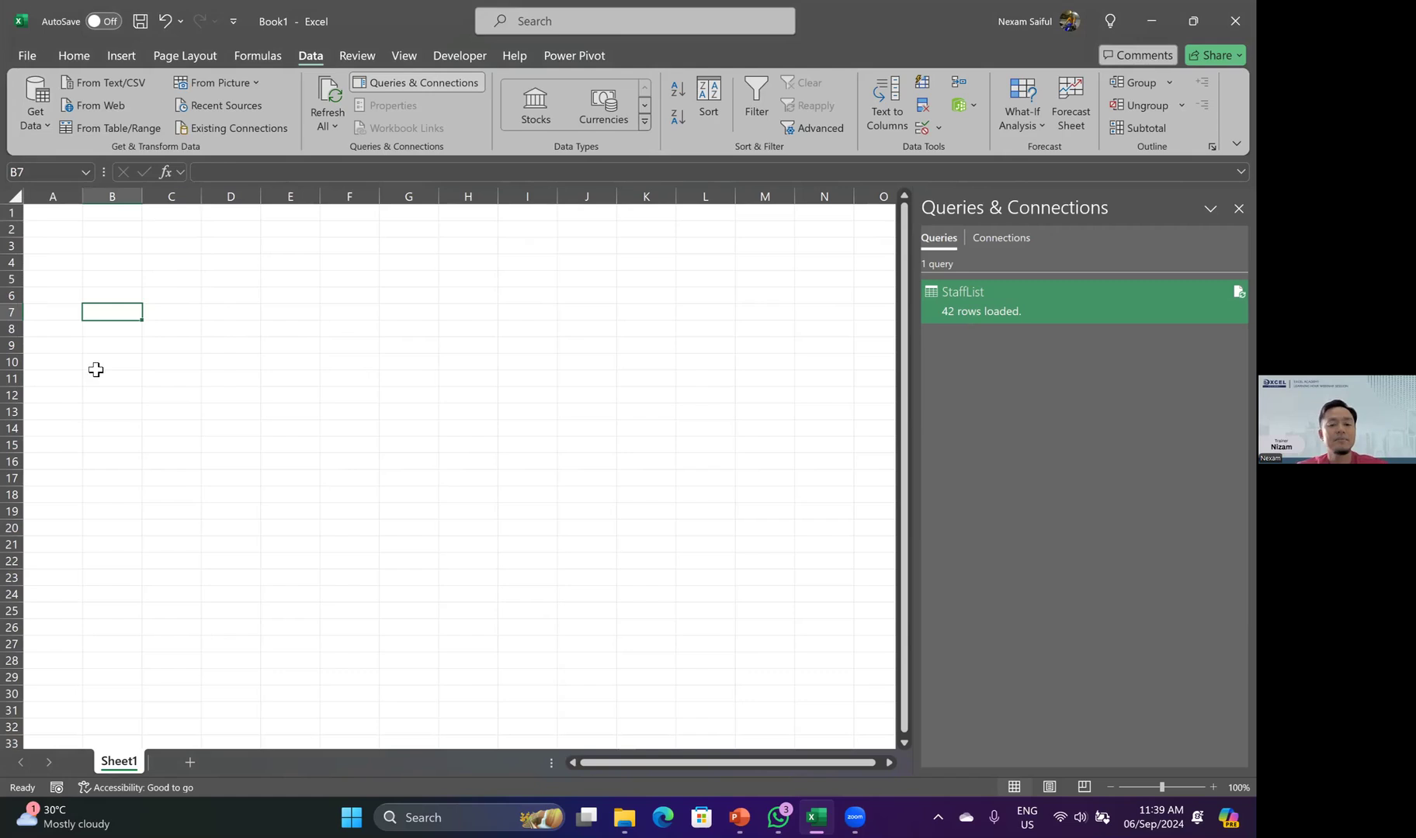
click(681, 526)
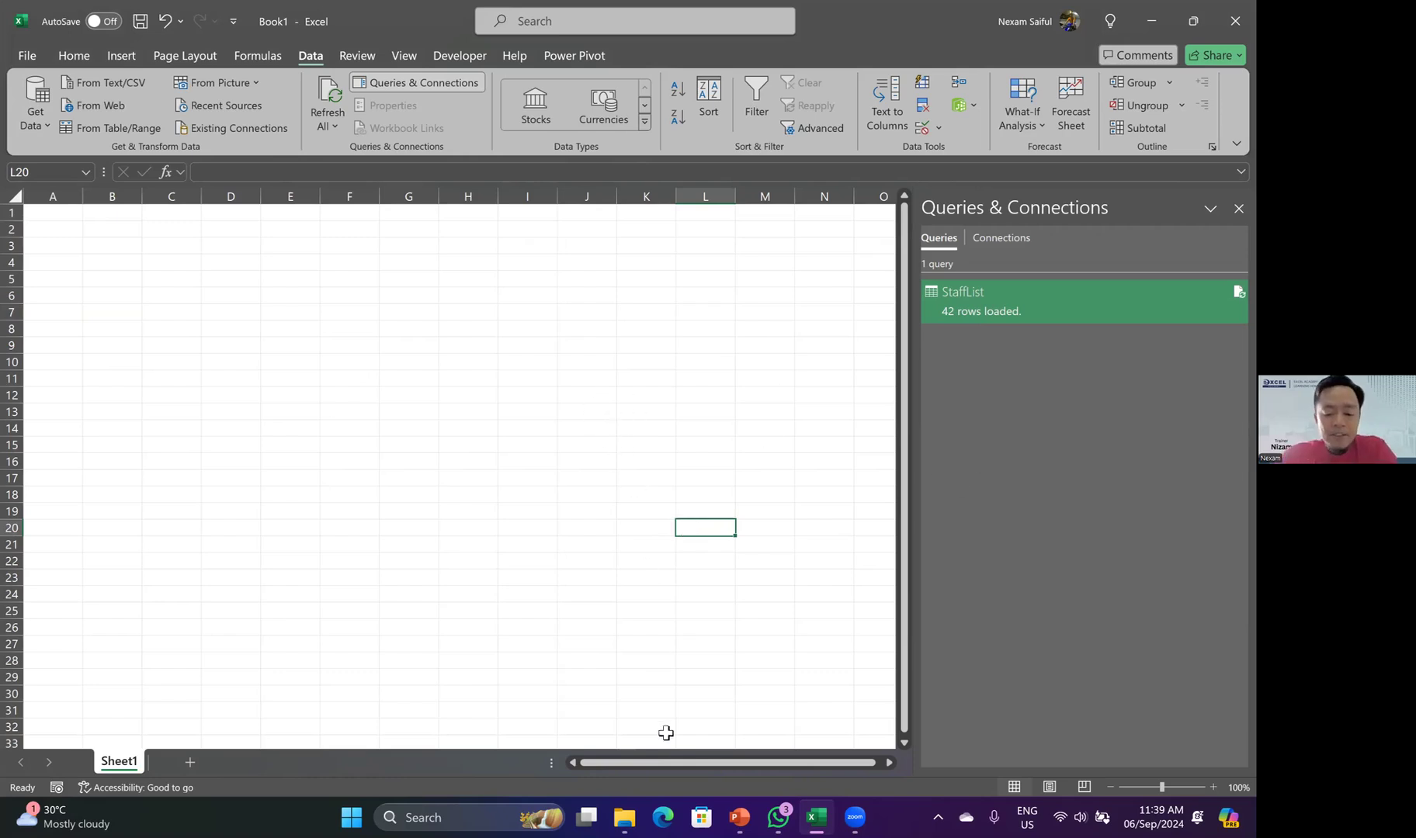
- Switch to File Explorer and examine the file details and contents of 2017_04.xlsx in the 04 subfolder of DataSource
click(626, 811)
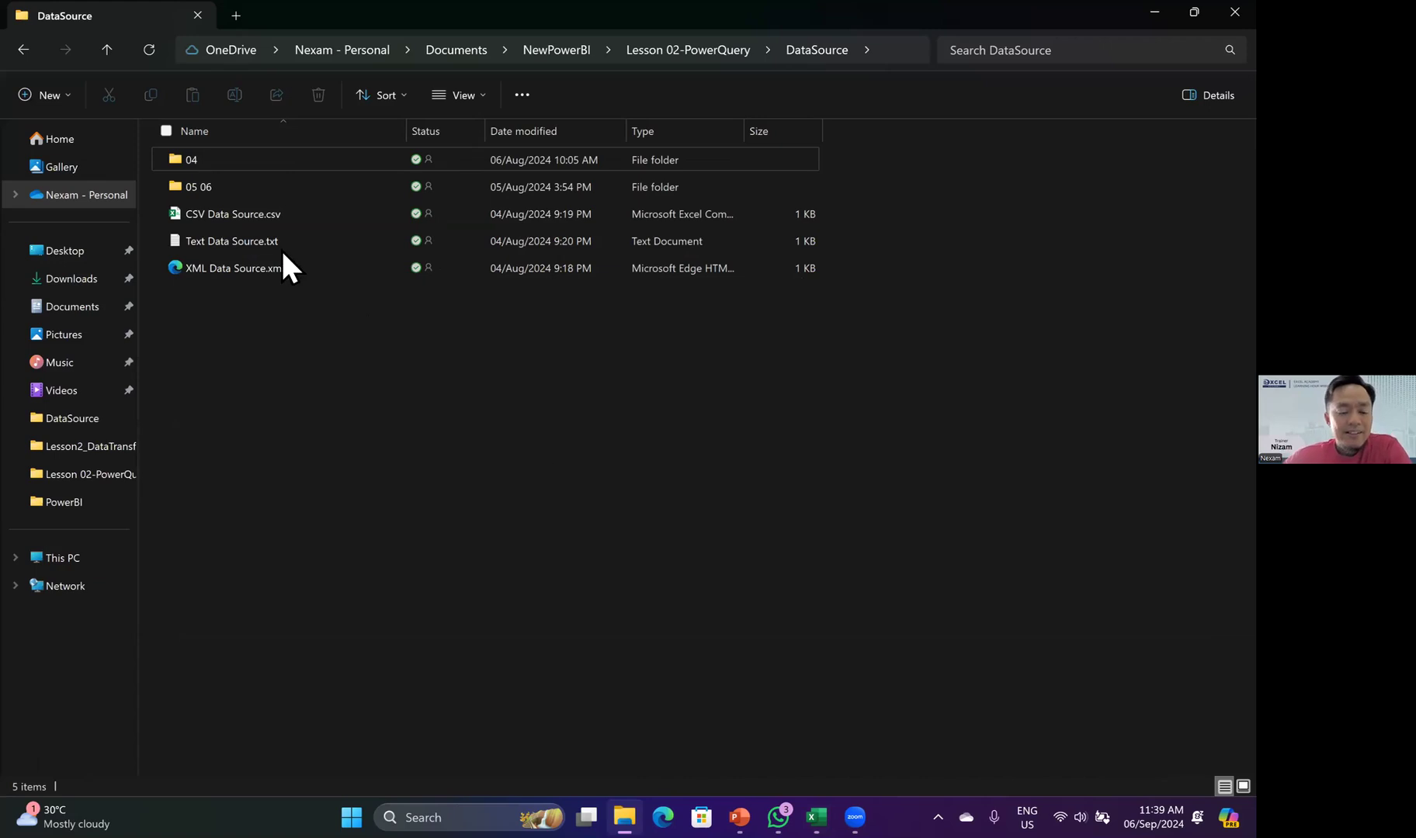
click(201, 159)
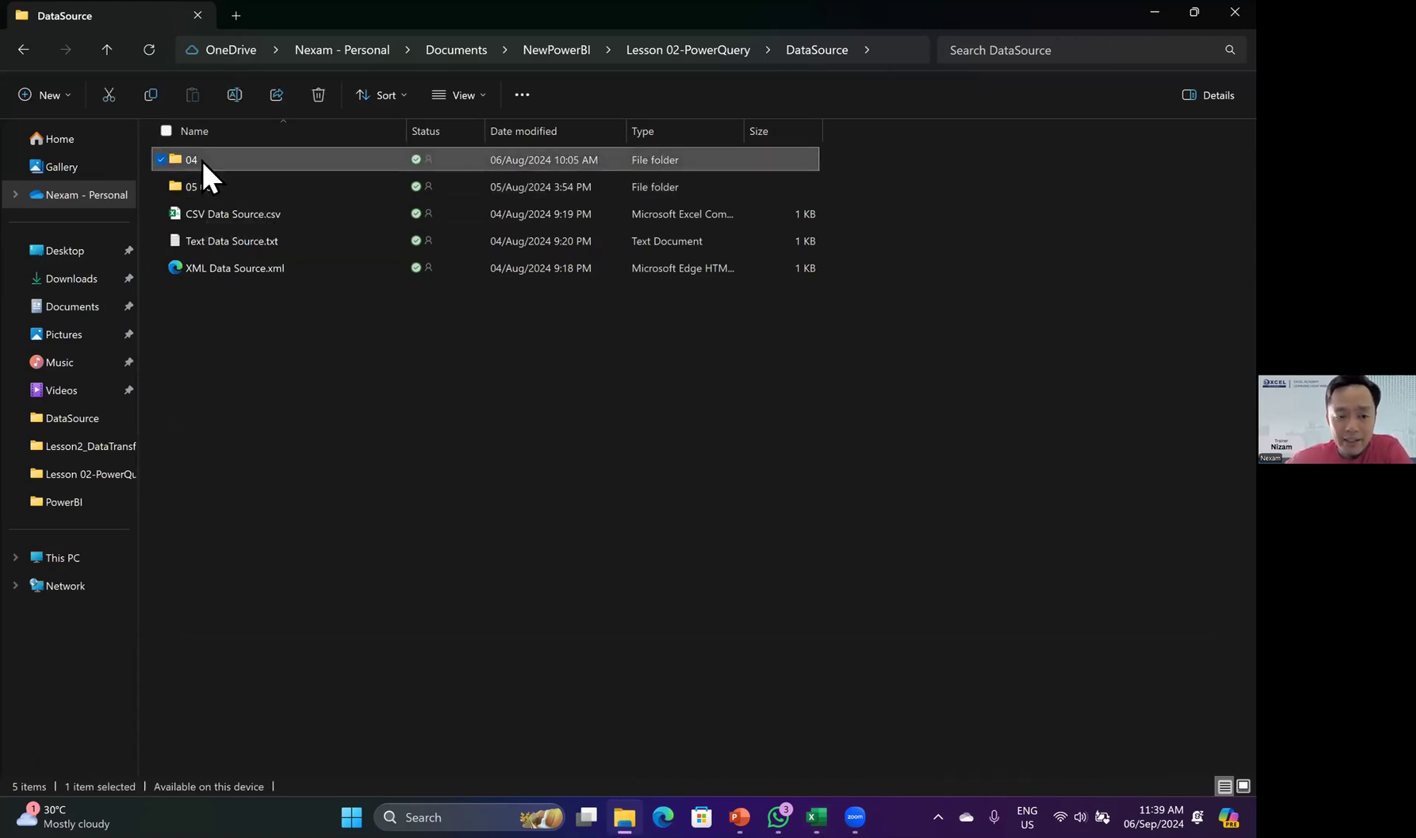
double_click(201, 161)
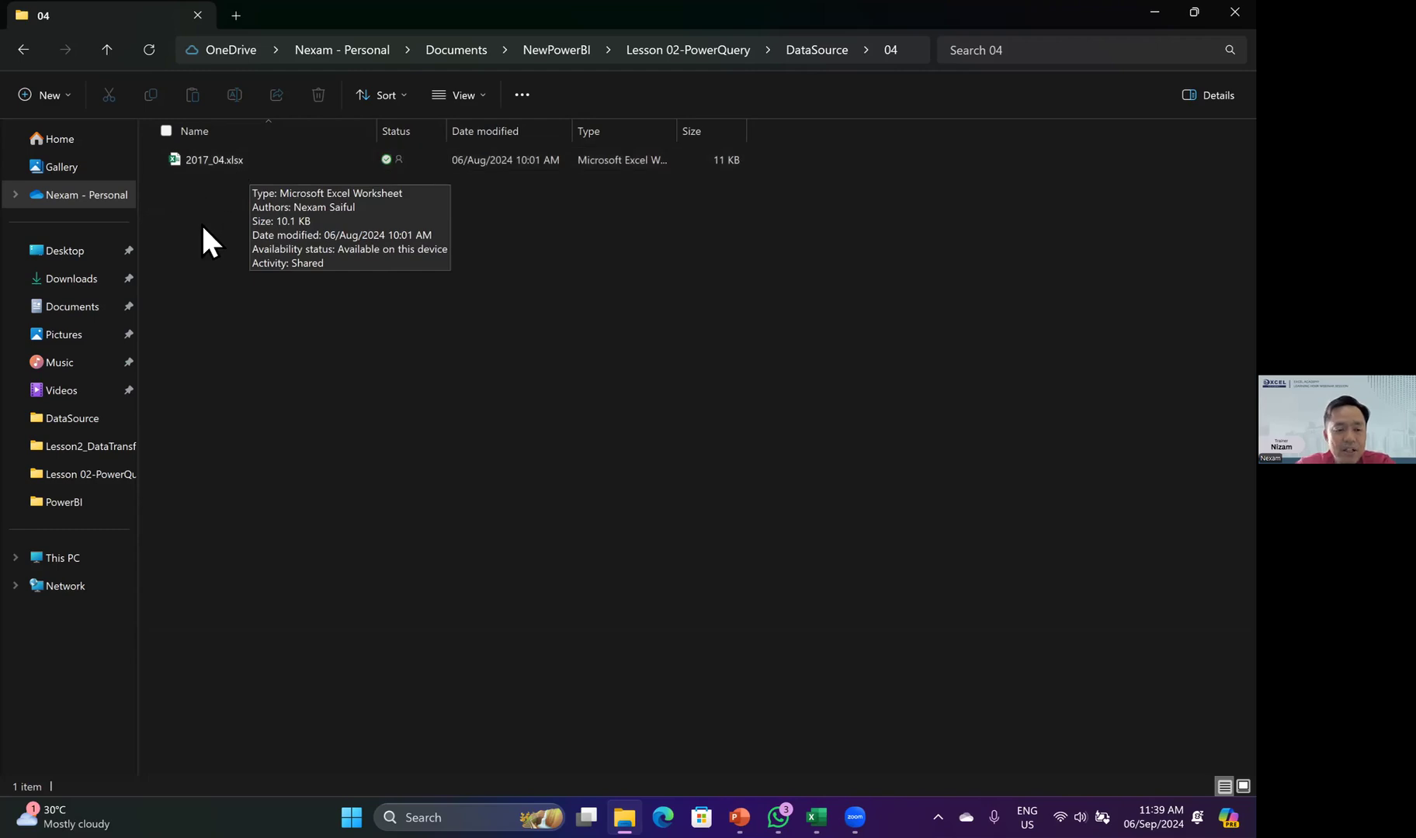
click(201, 162)
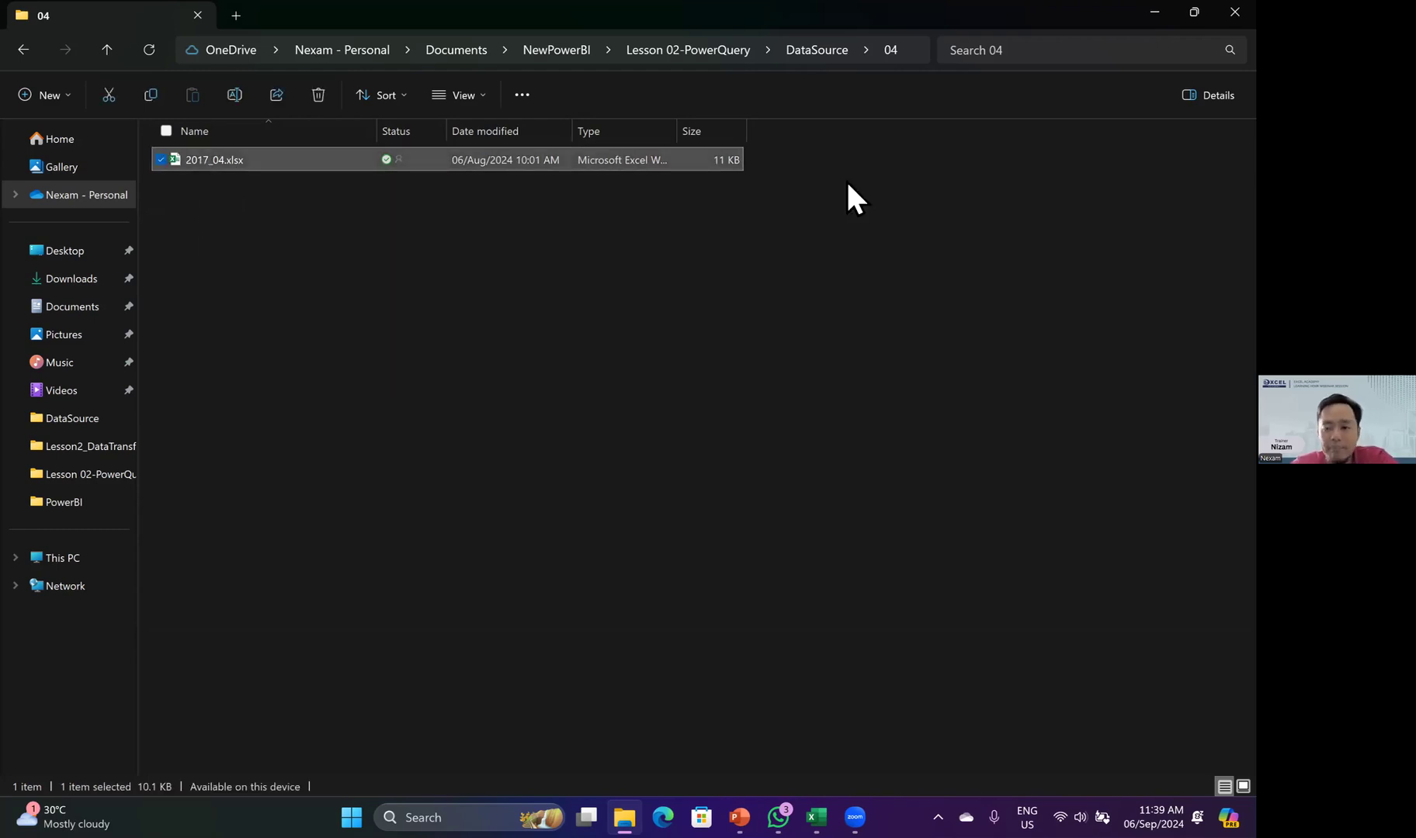
click(1207, 94)
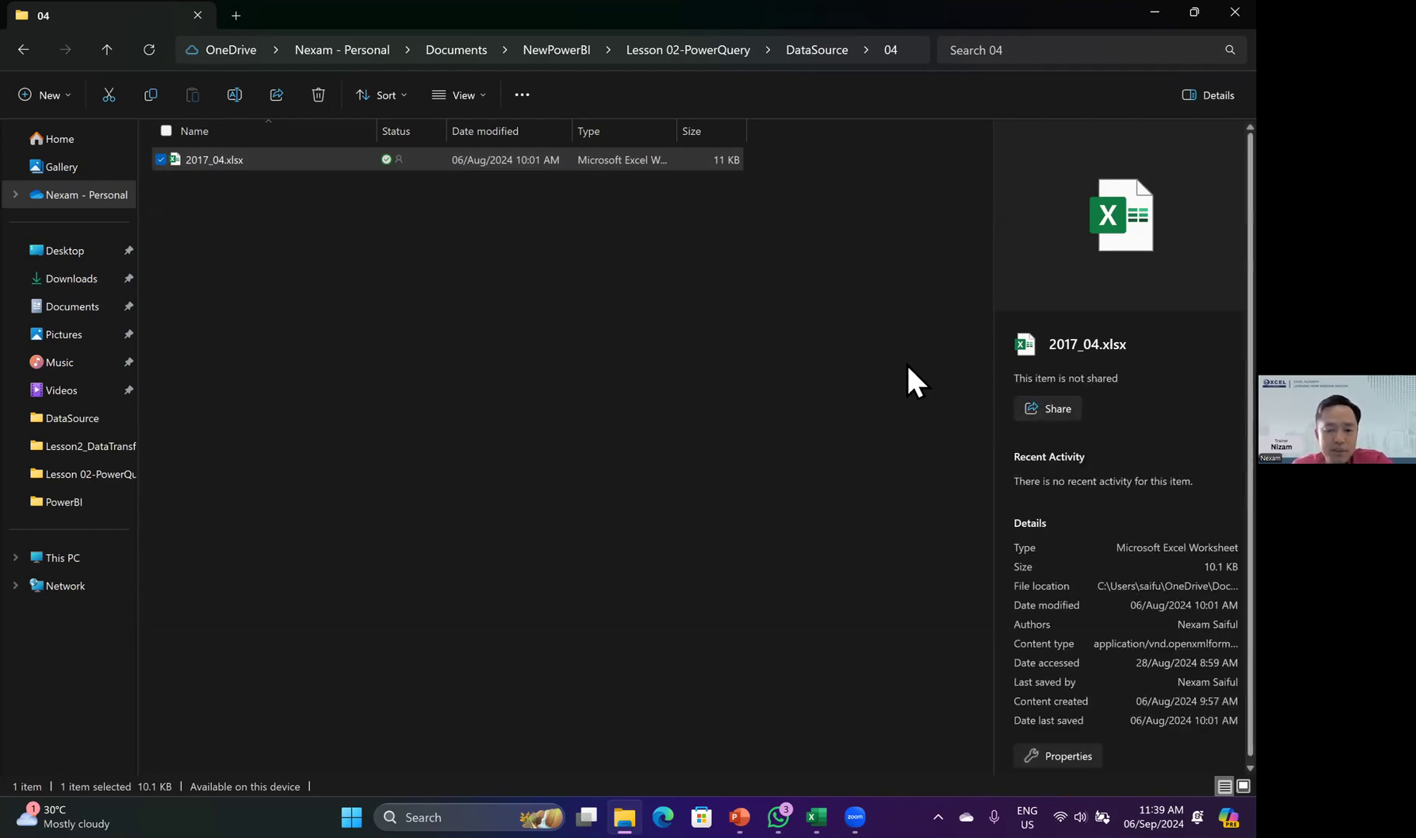
double_click(211, 163)
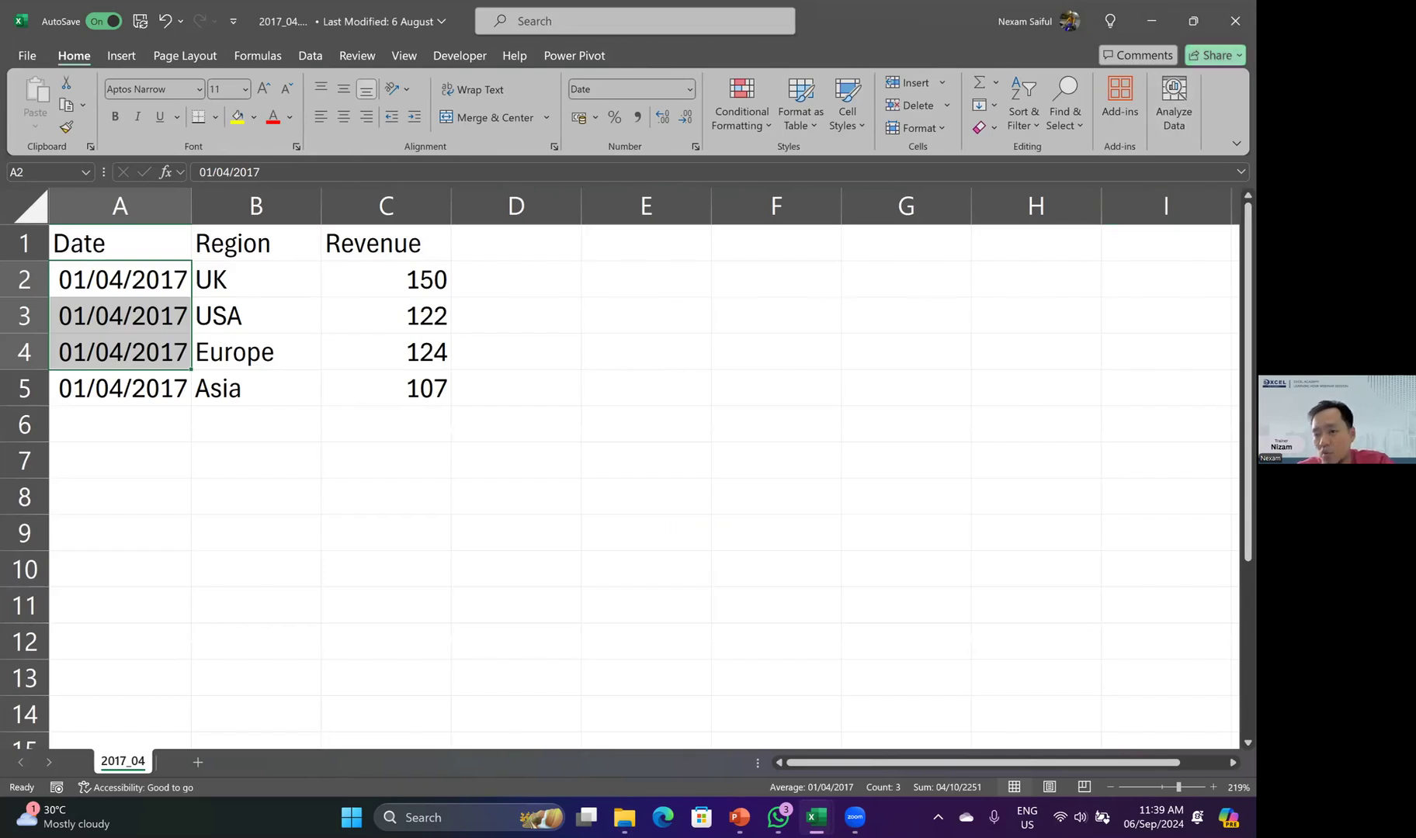
click(1235, 20)
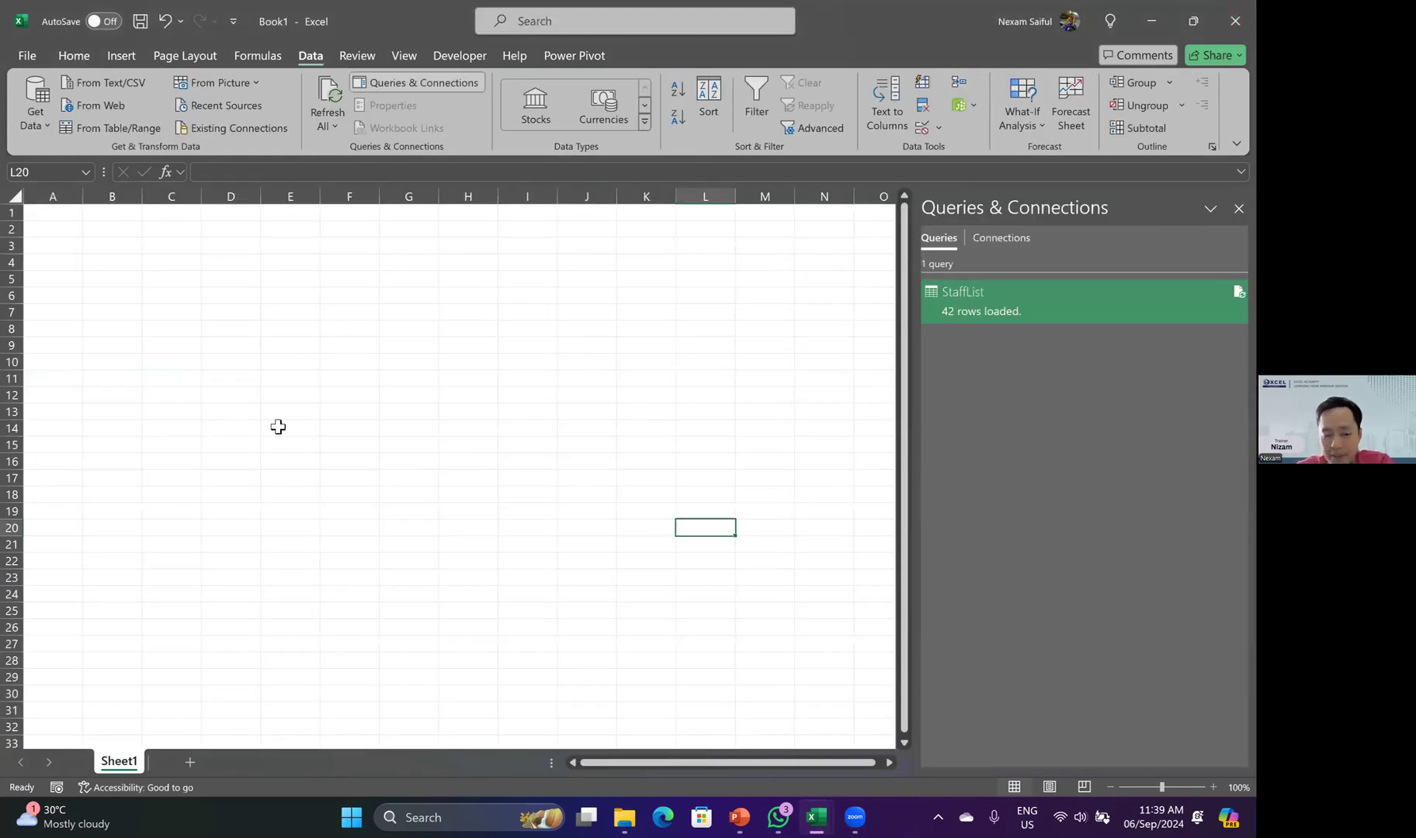
click(290, 380)
click(628, 802)
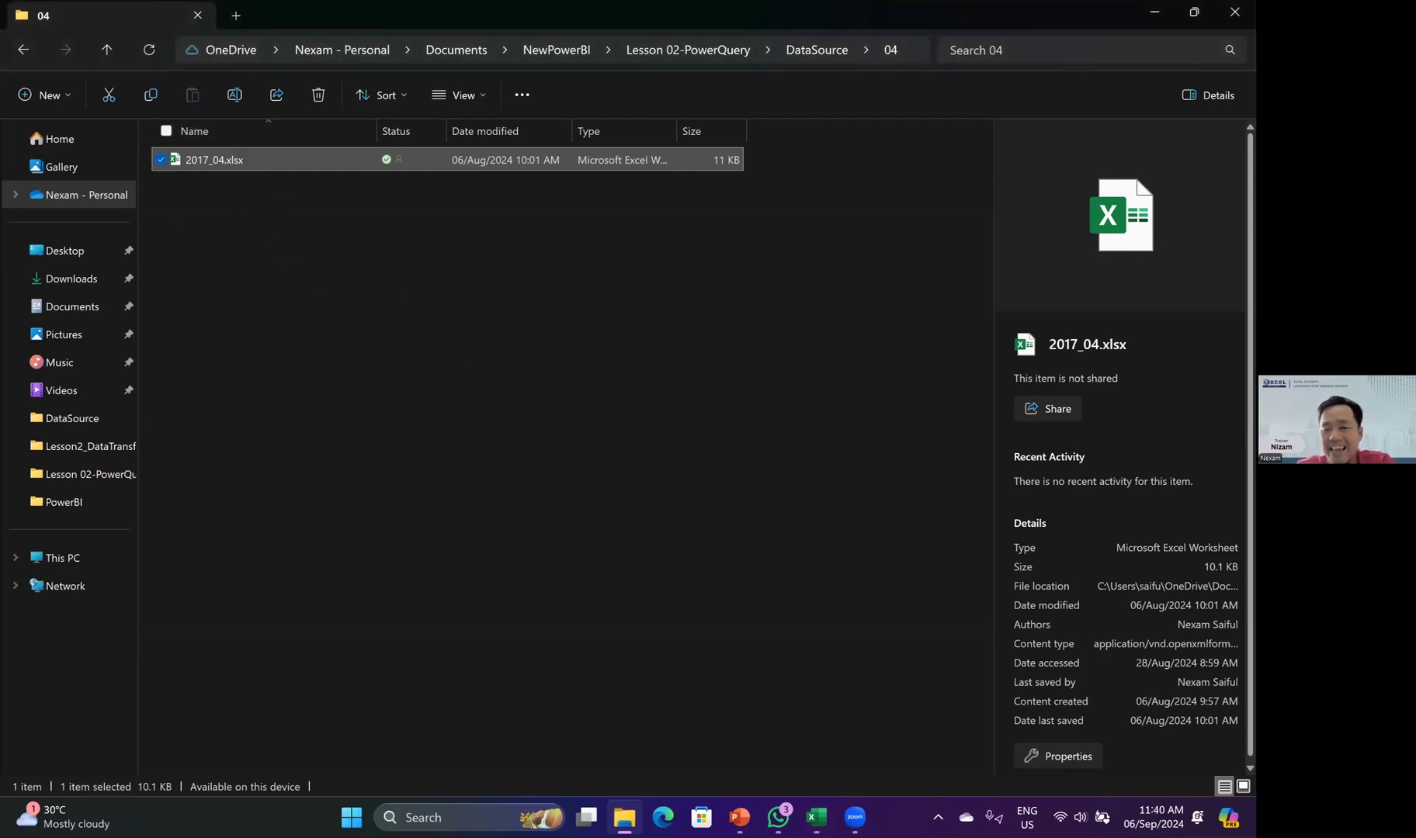
key(alt+Tab)
click(274, 312)
- Switch to Excel and import the 04 folder of Lesson 02-PowerQuery\DataSource as a folder source, opening its file list for transformation
click(54, 216)
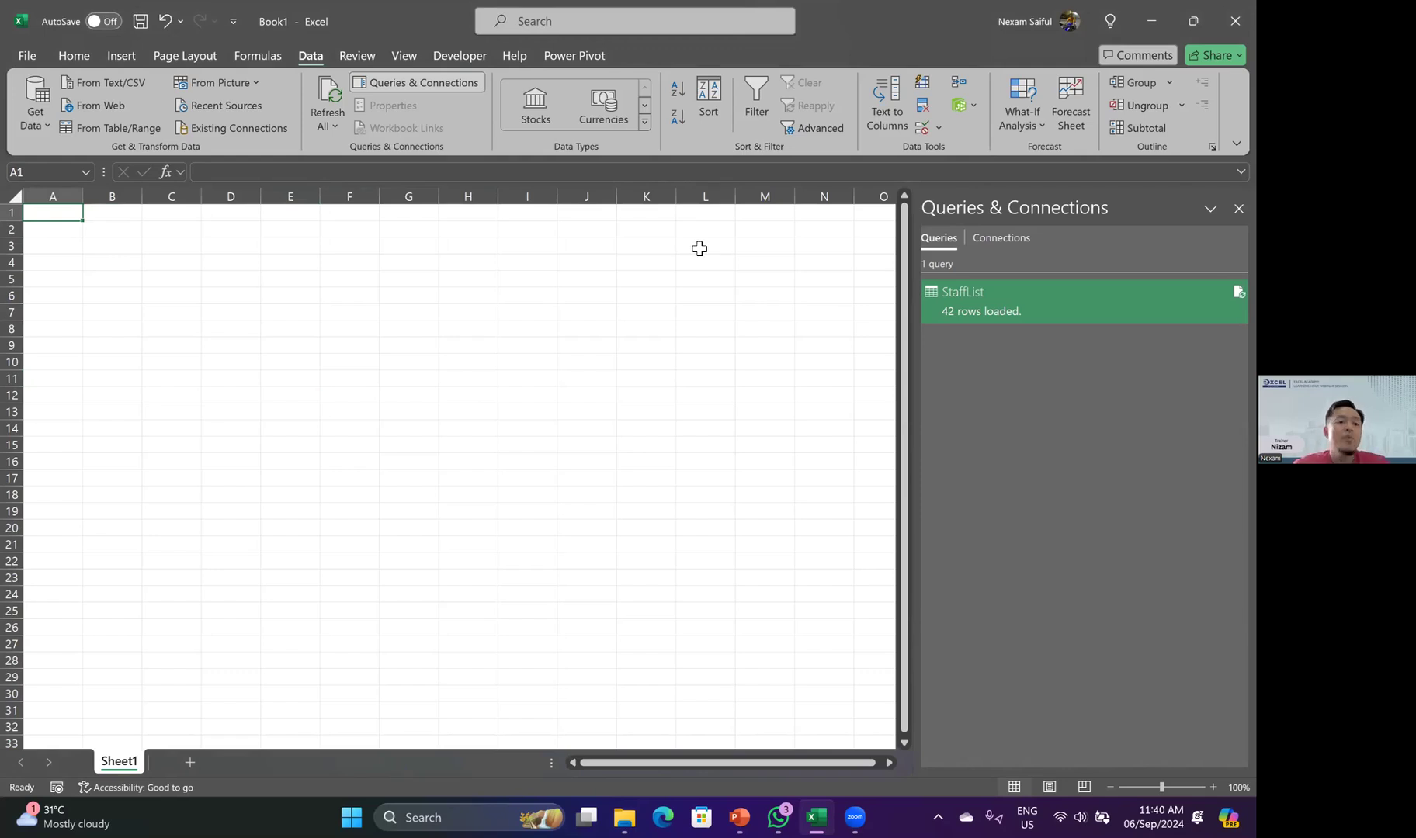
click(37, 122)
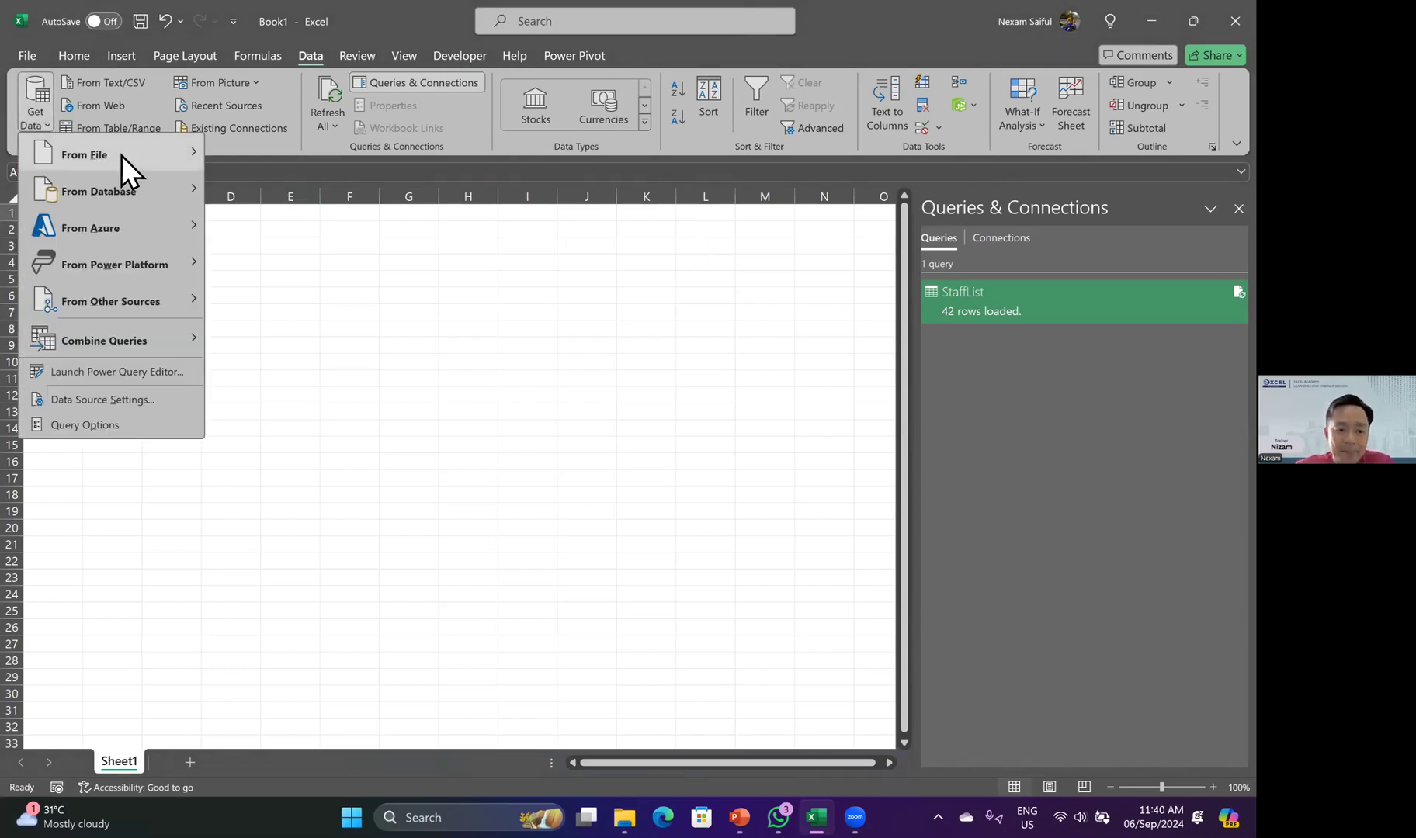
mouse_move(121, 163)
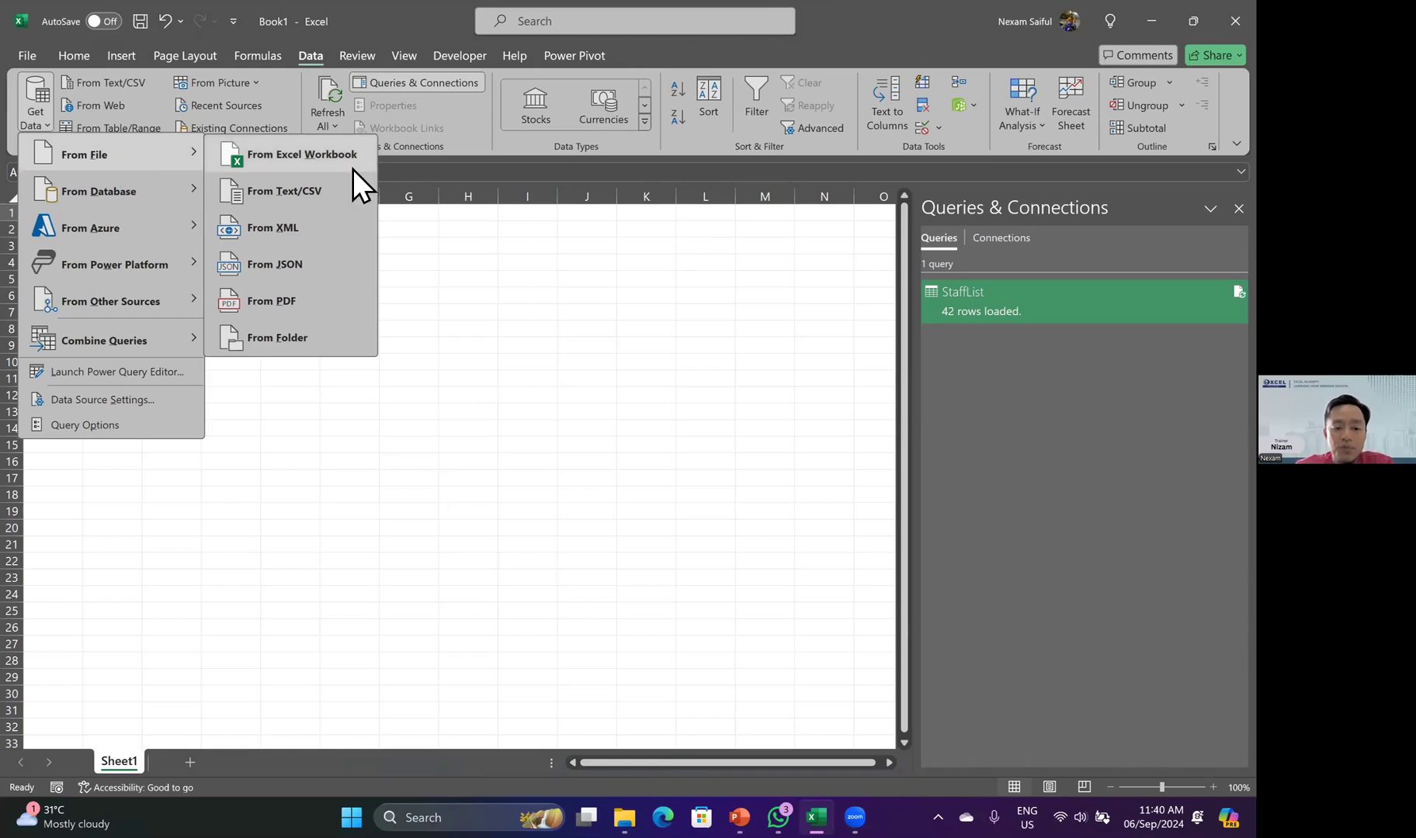
click(290, 336)
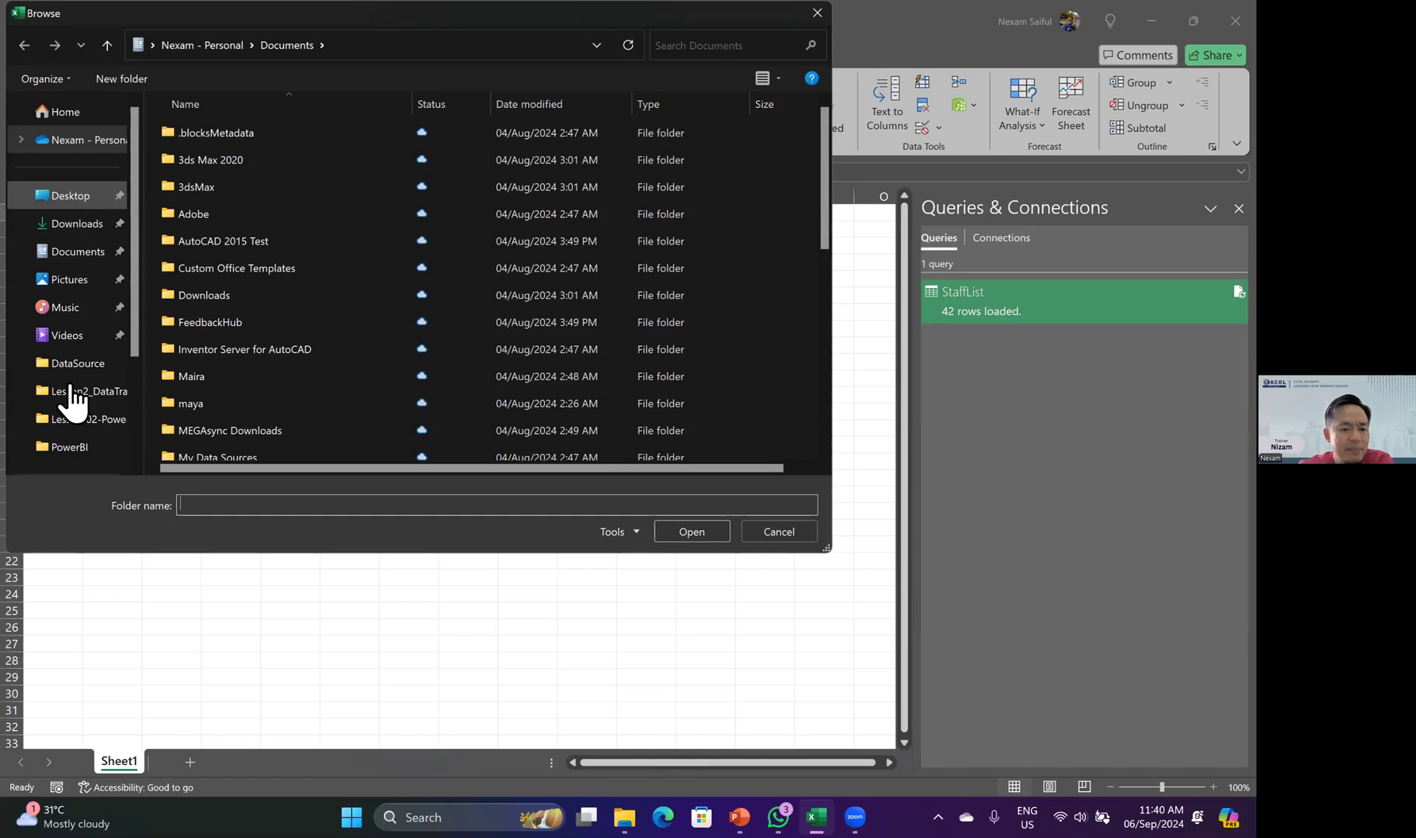
click(80, 423)
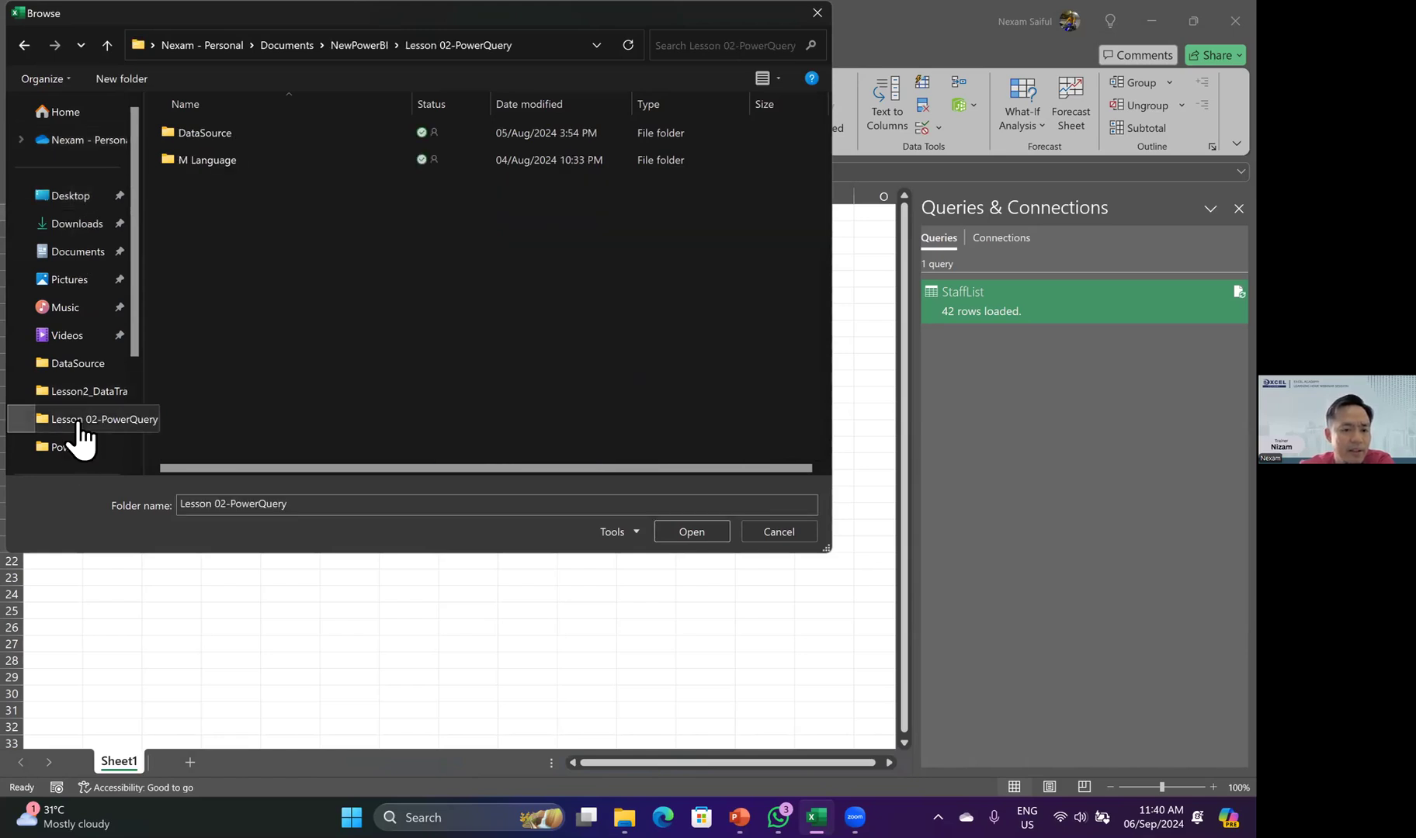
click(221, 134)
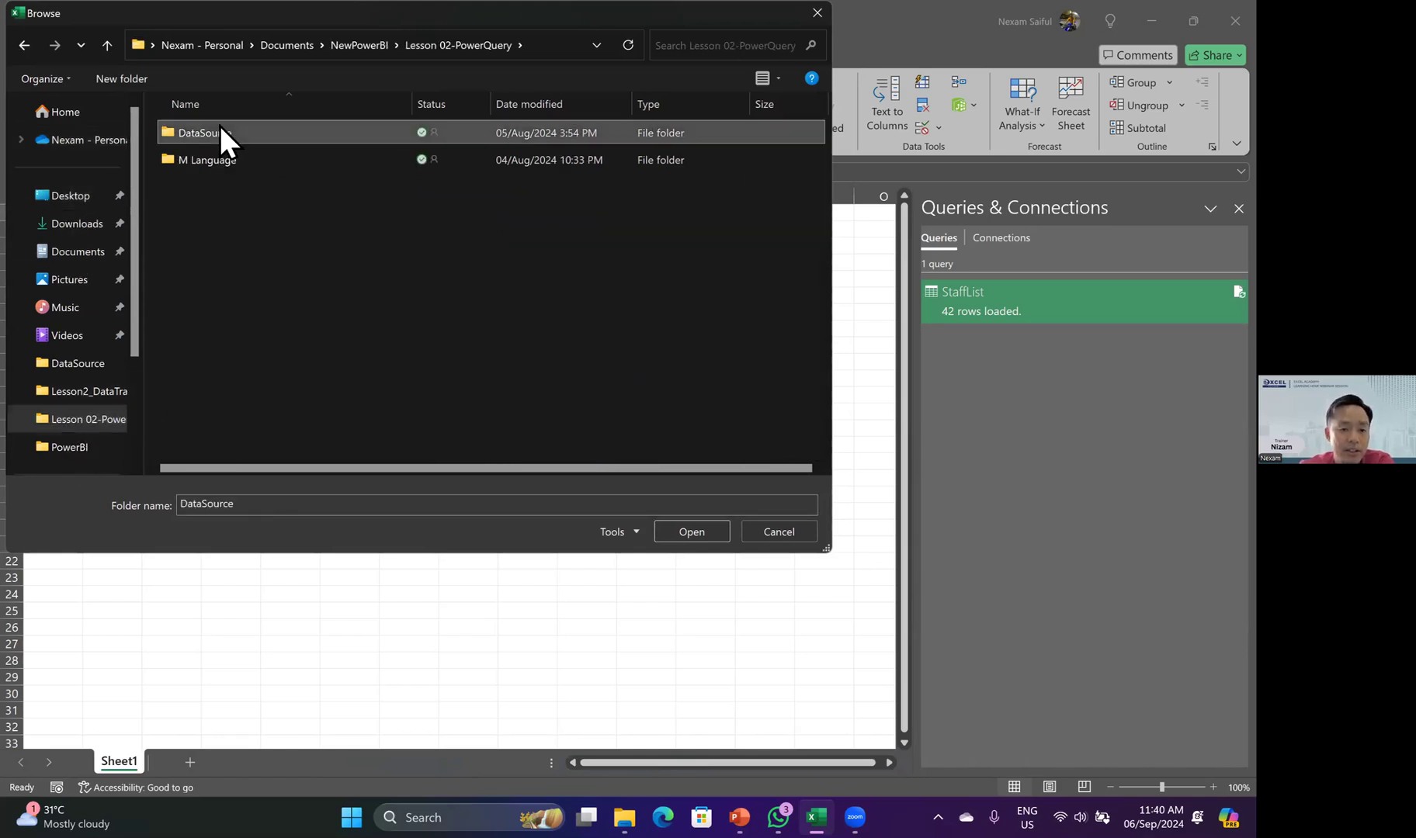
double_click(221, 133)
click(205, 139)
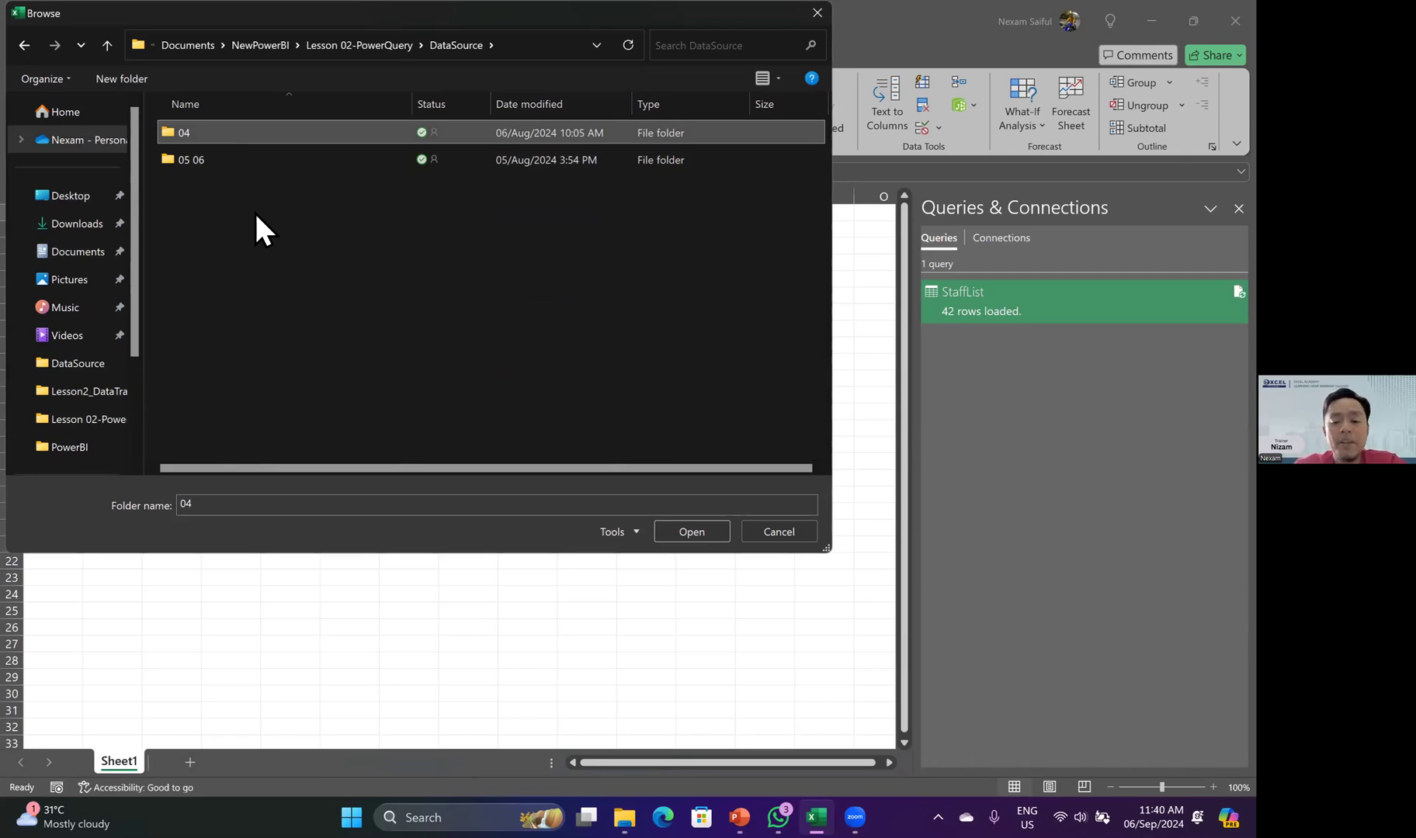
click(691, 533)
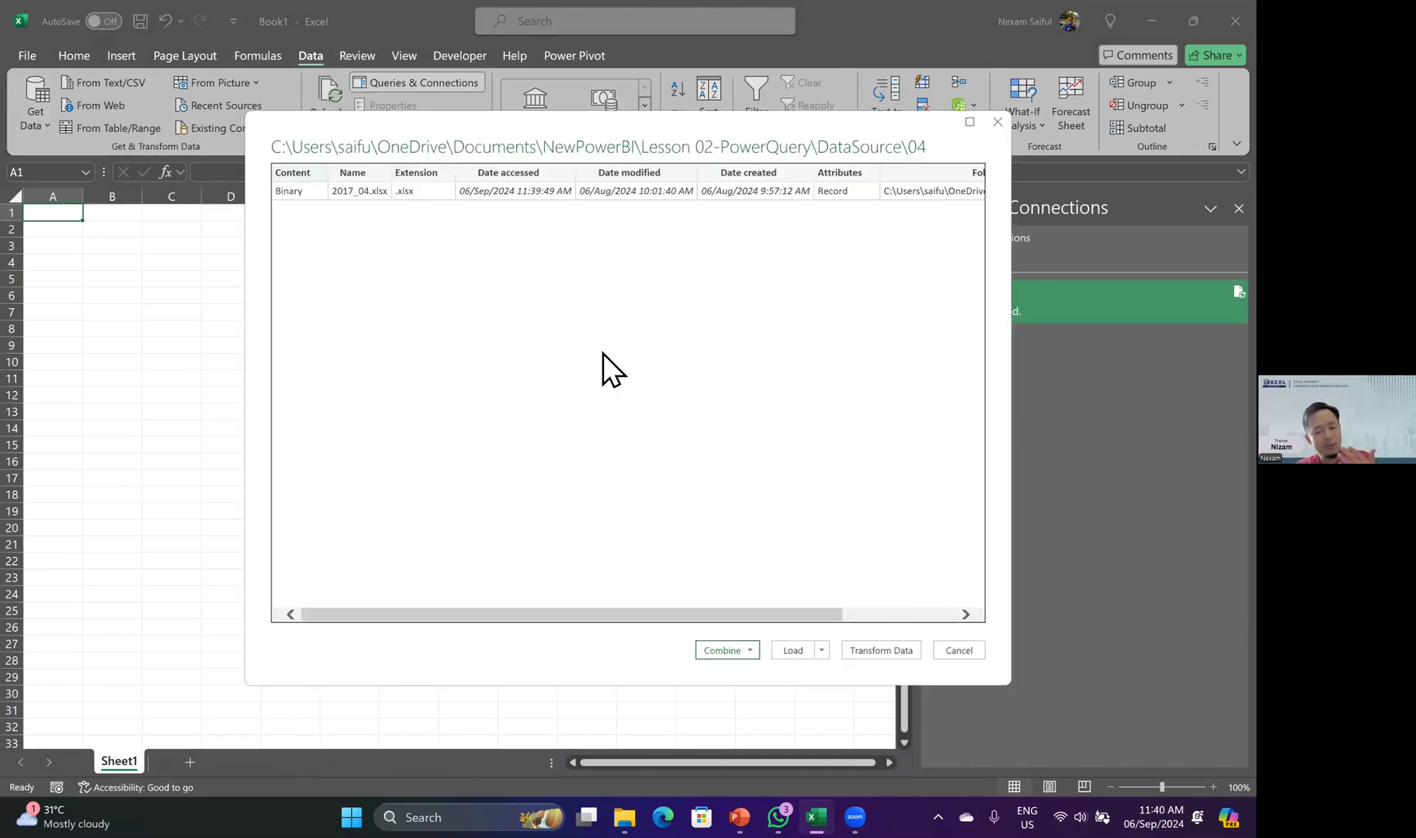
click(888, 650)
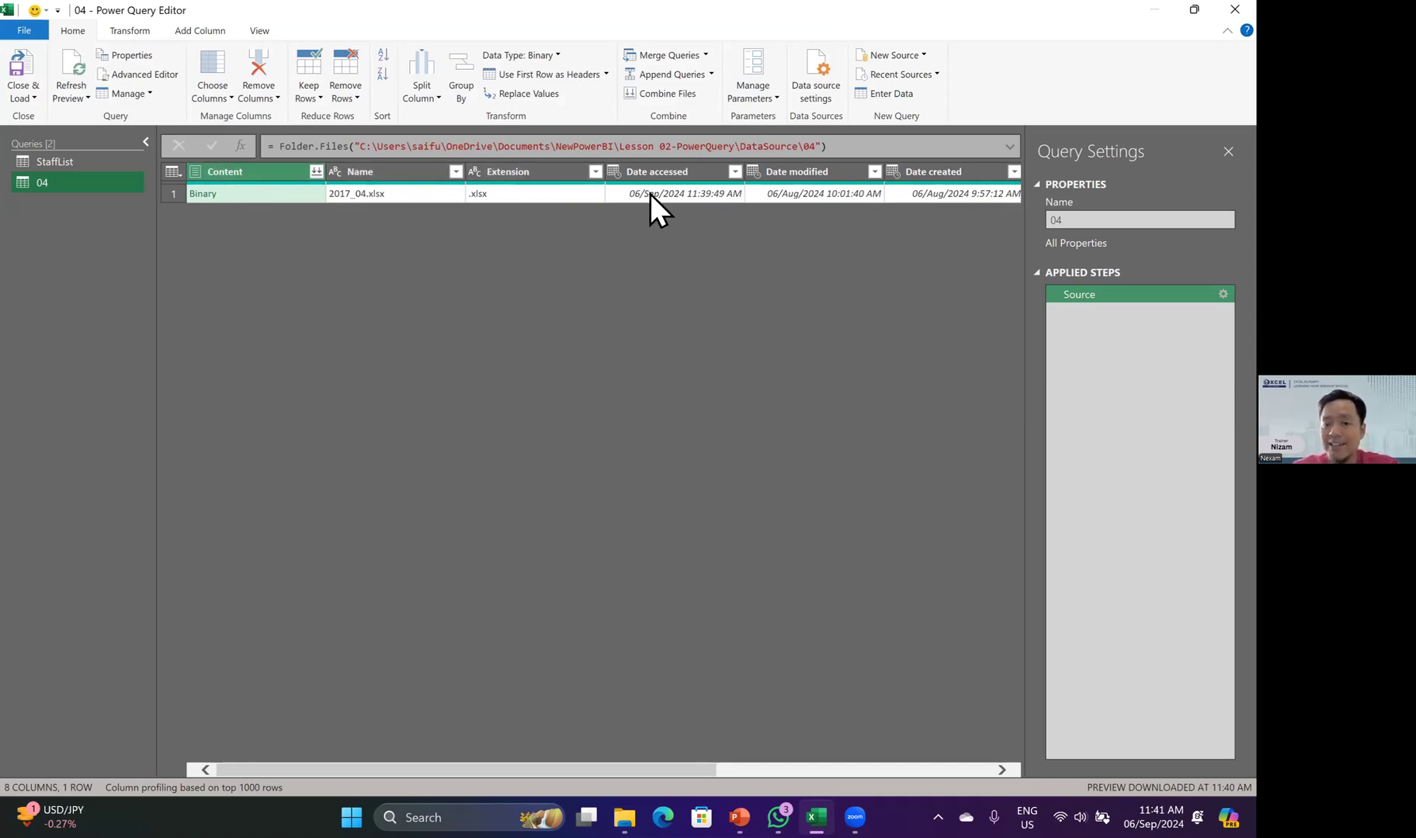
- Keep only the Content, Name and Extension columns of the 04 query and remove all other columns
drag(546, 776, 312, 729)
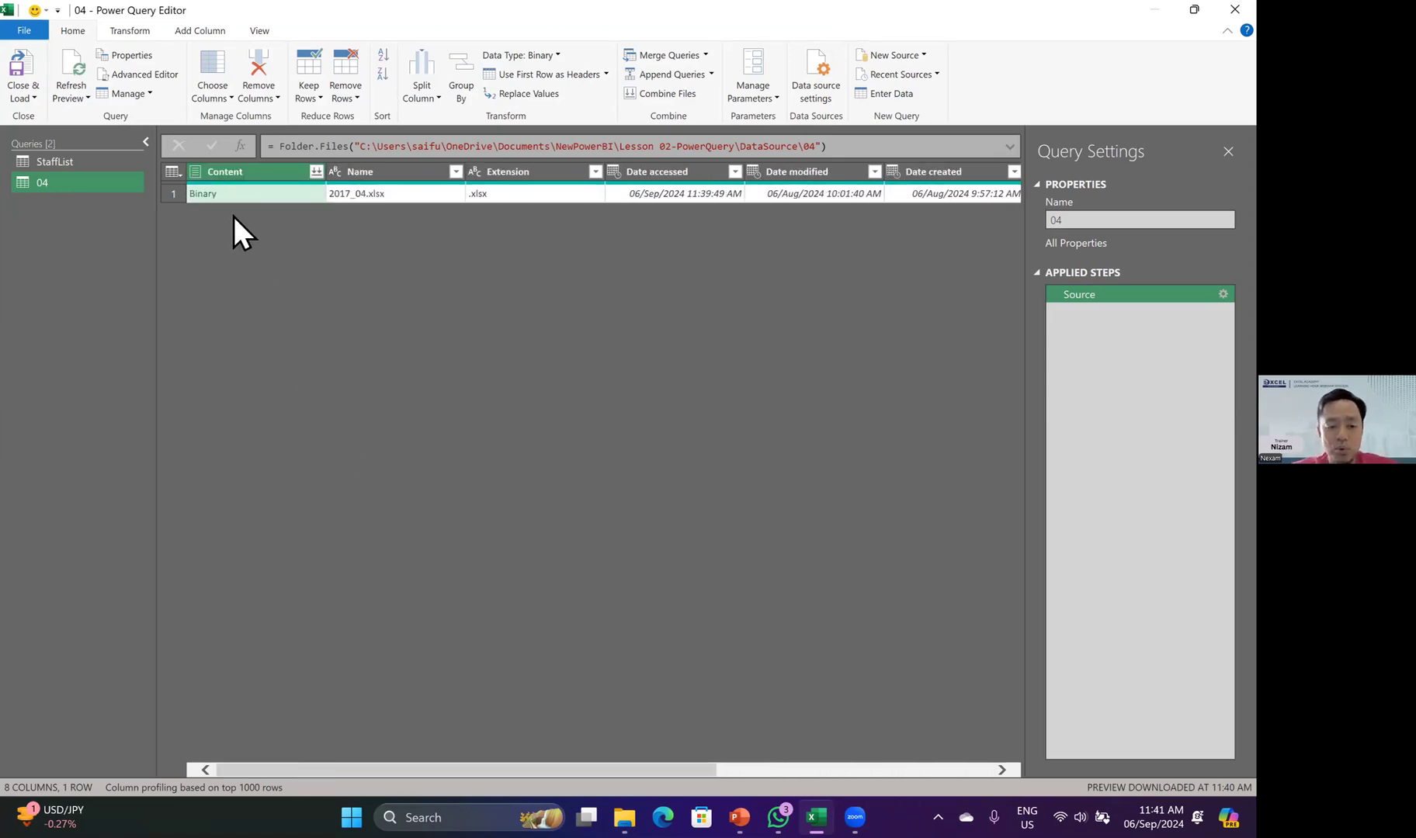
ctrl+click(378, 174)
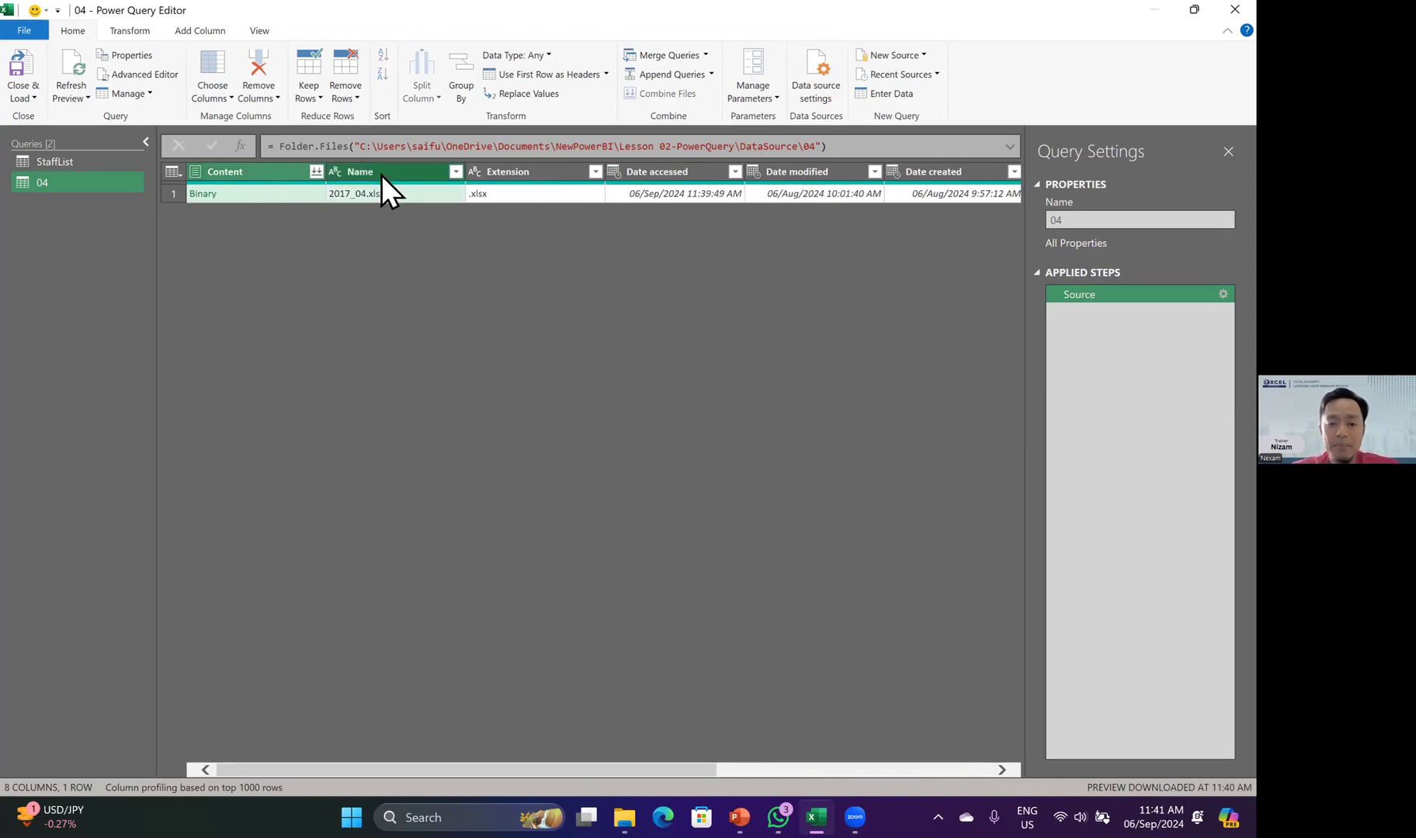
ctrl+click(507, 174)
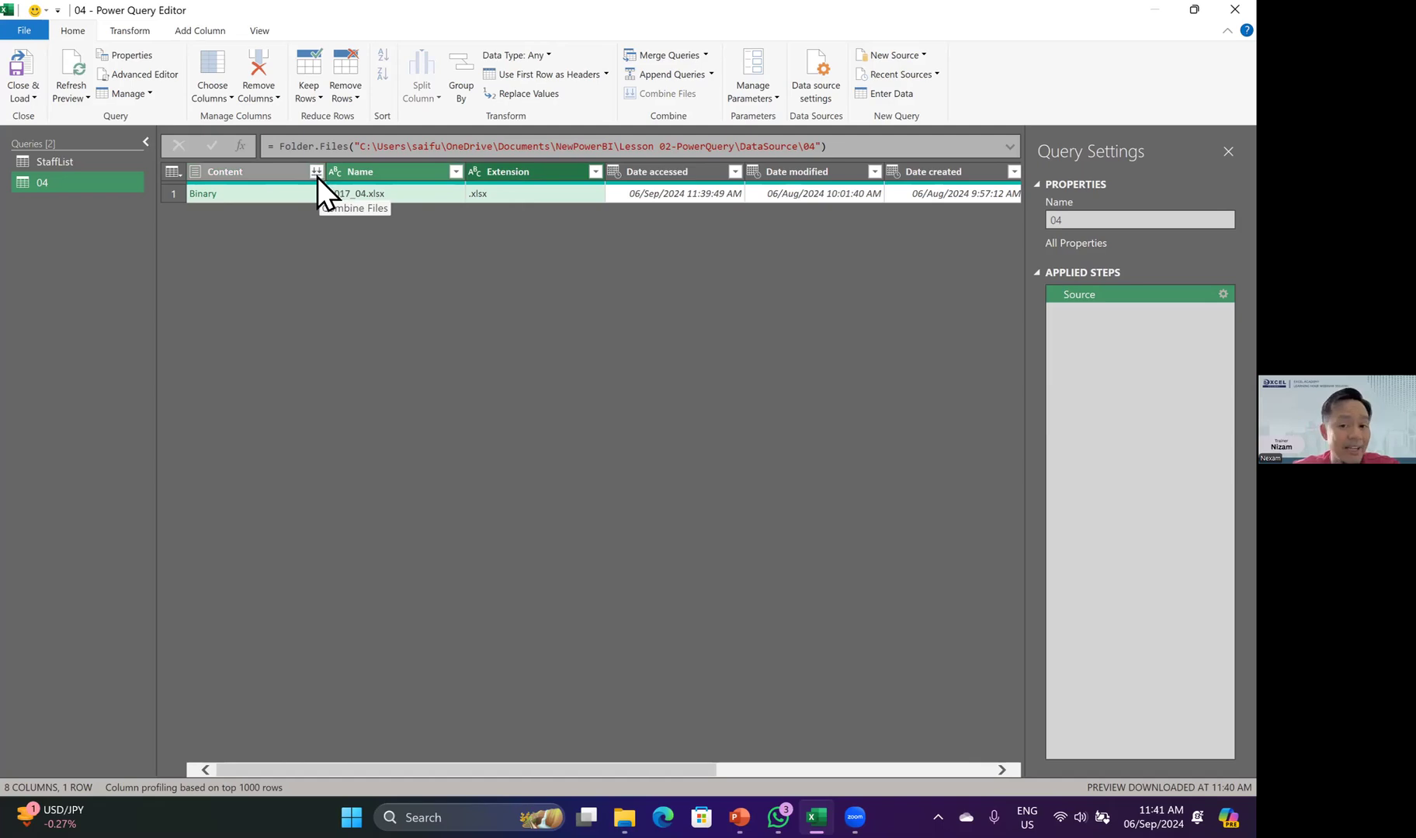
right_click(389, 173)
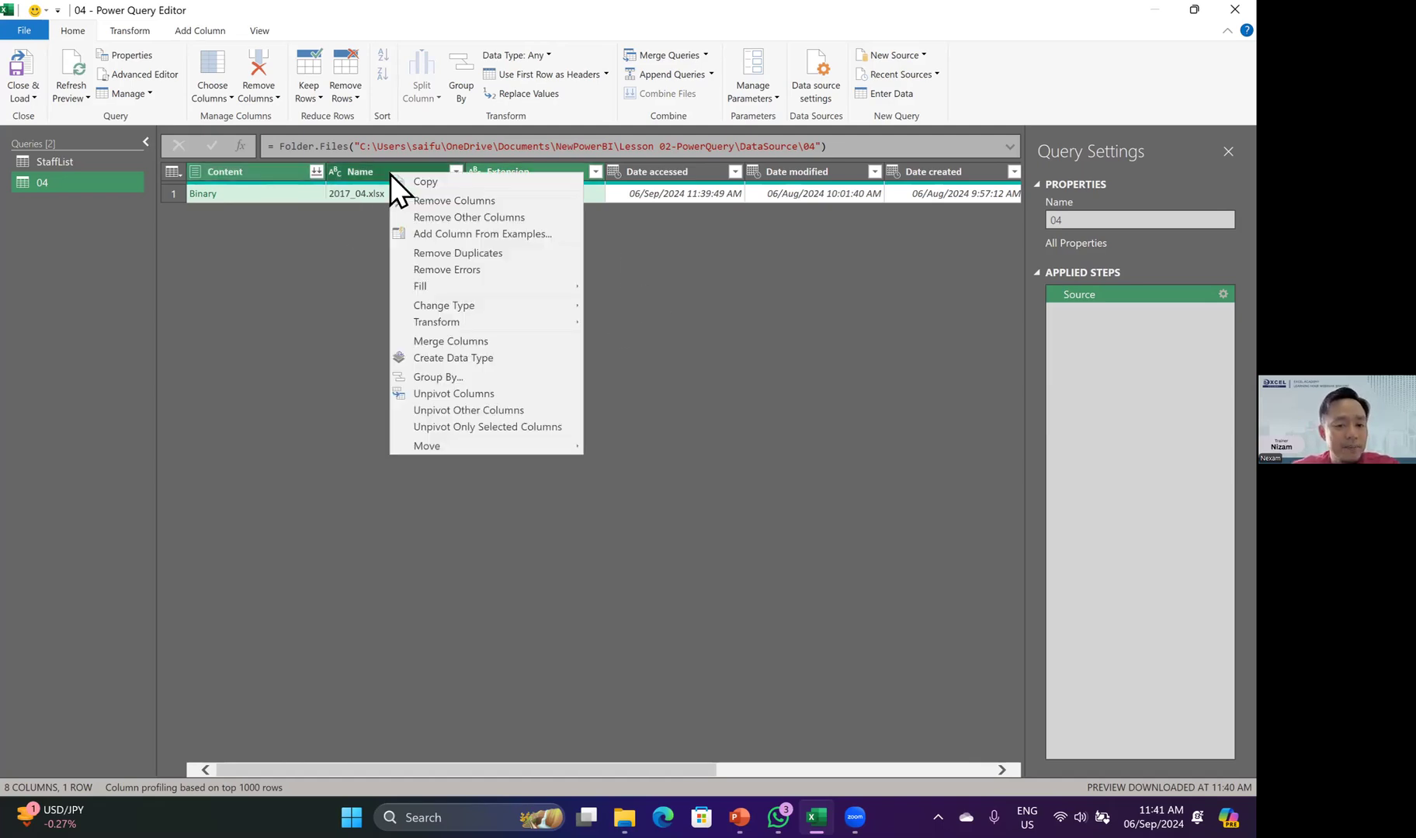
click(435, 216)
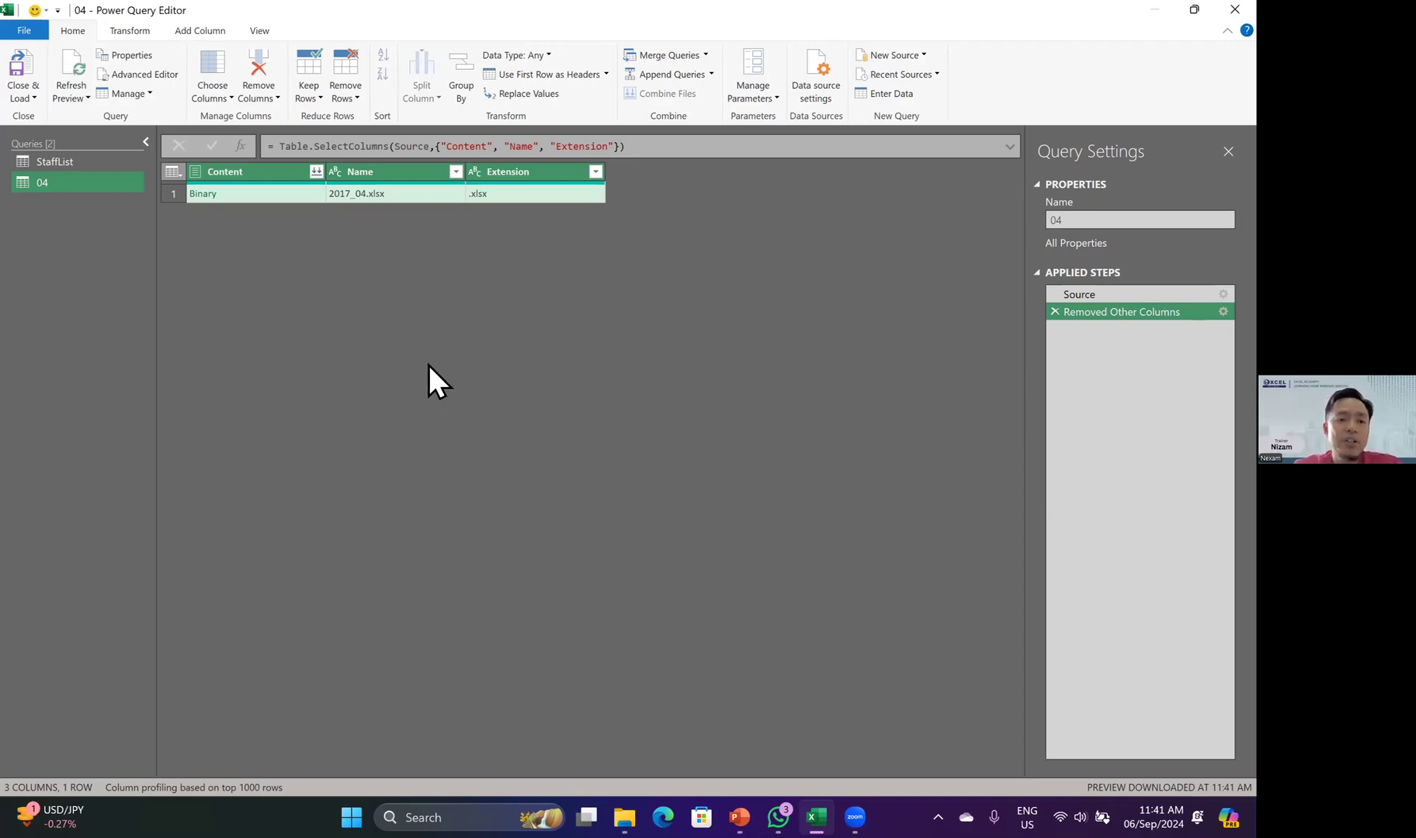
- Start a custom column in the 04 query and name it Data
click(190, 30)
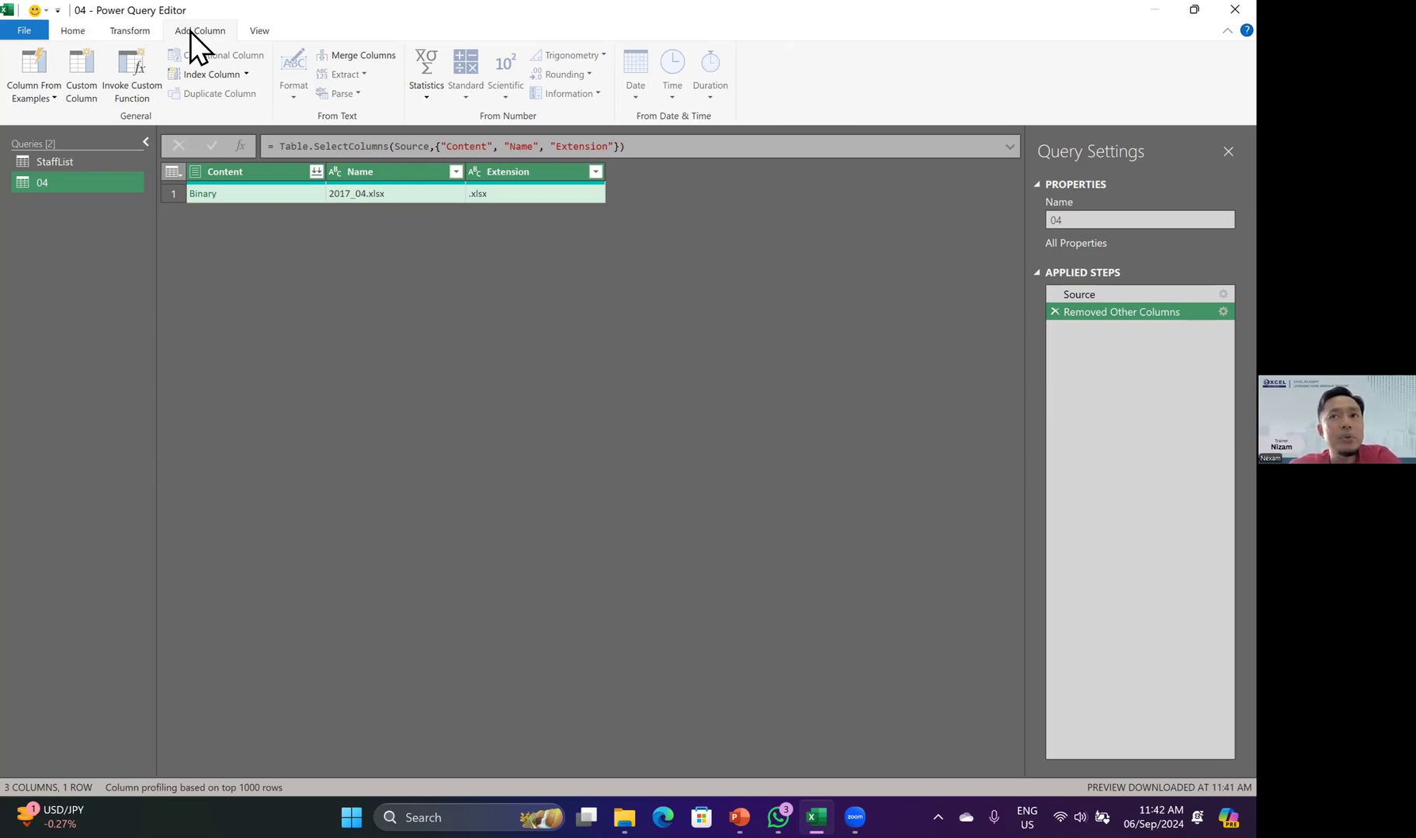
click(128, 32)
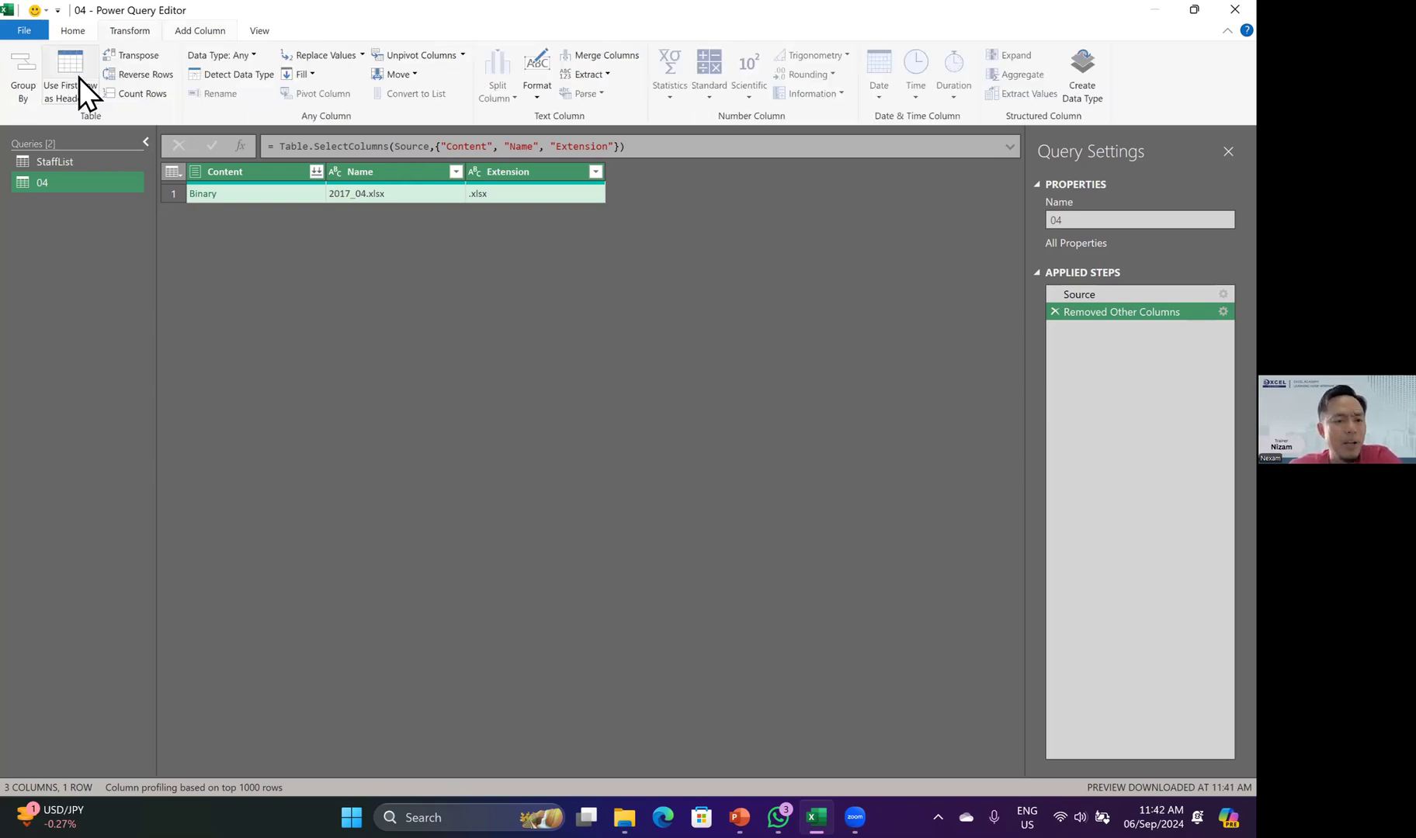
click(213, 30)
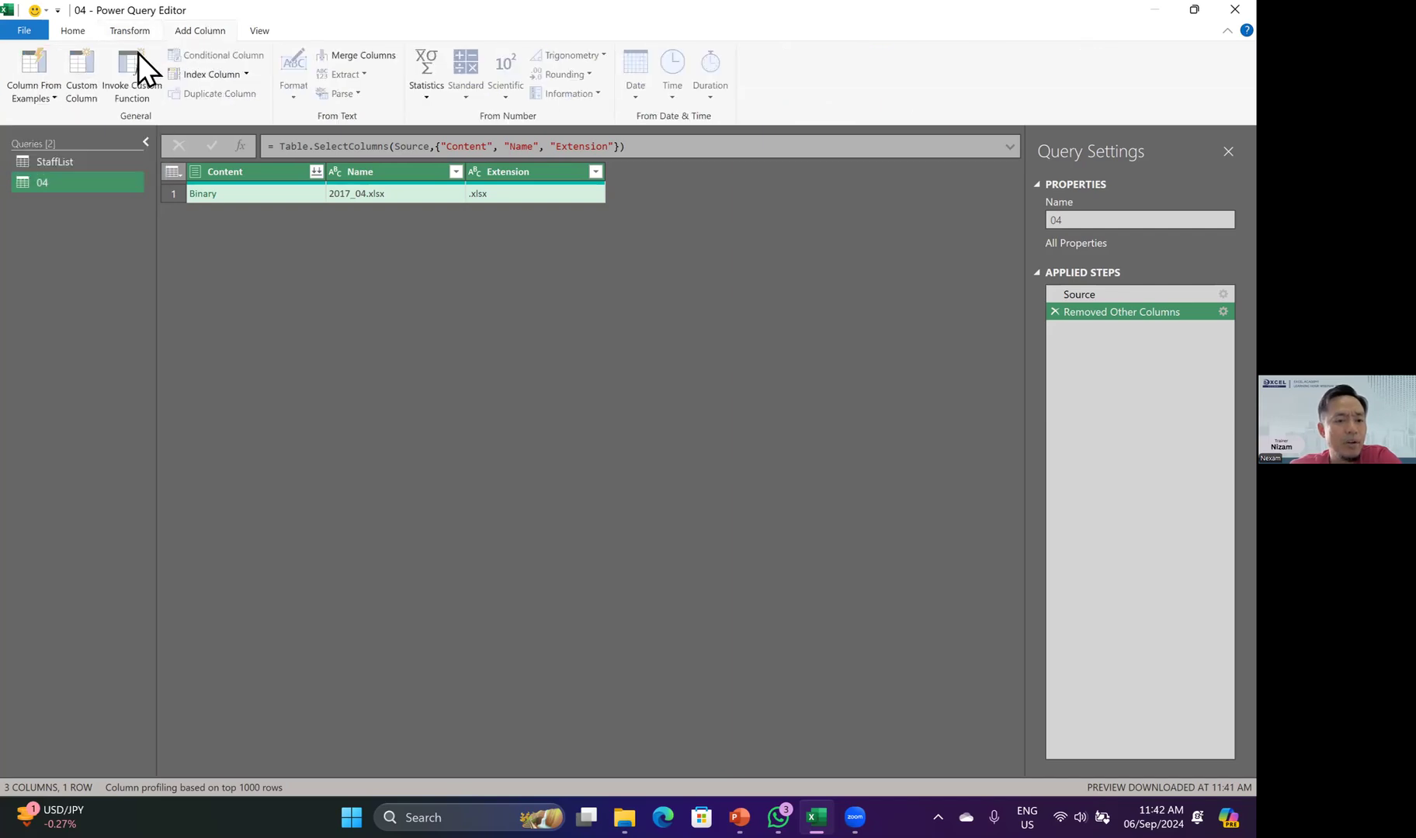
click(91, 76)
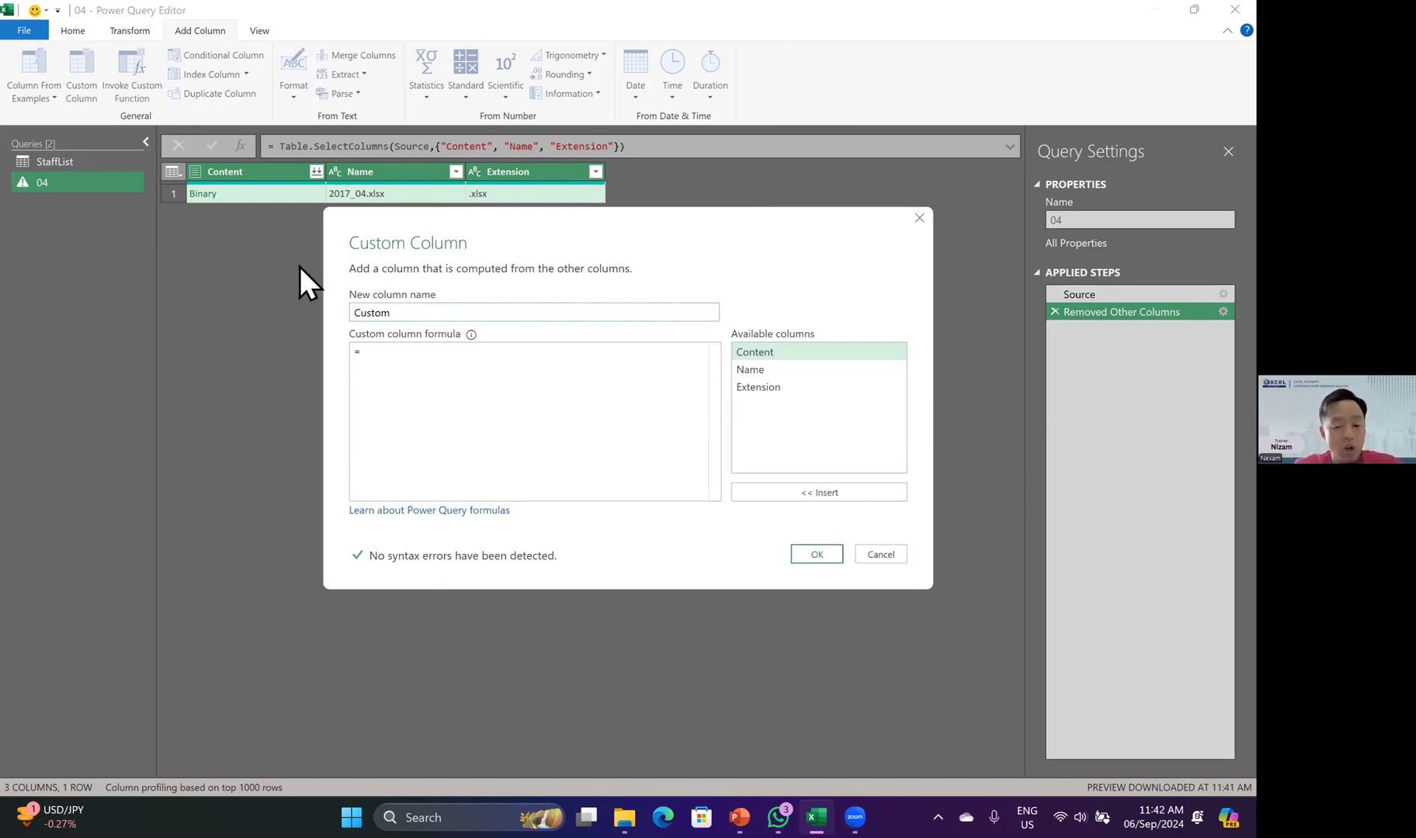
drag(400, 314, 290, 302)
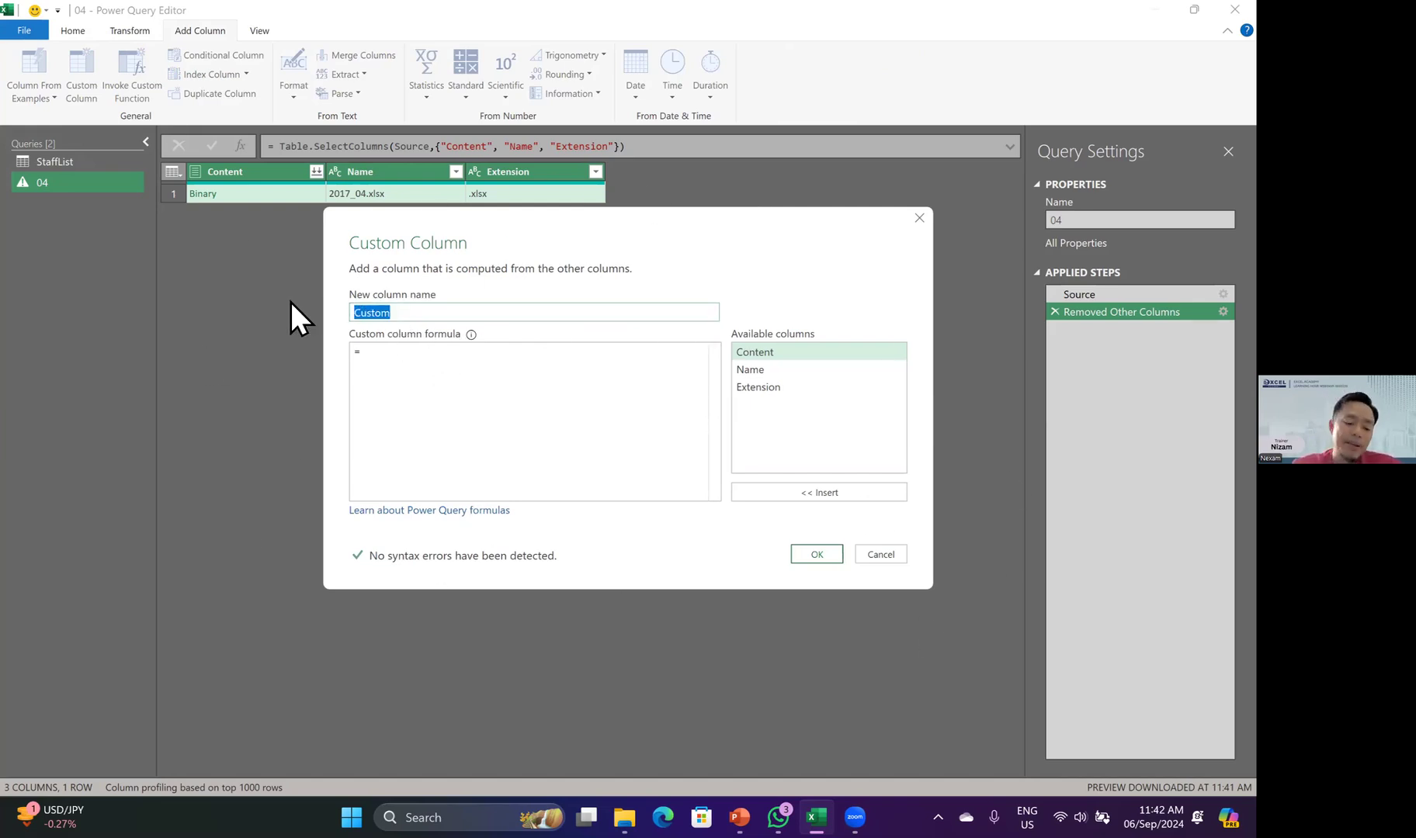
text(Data)
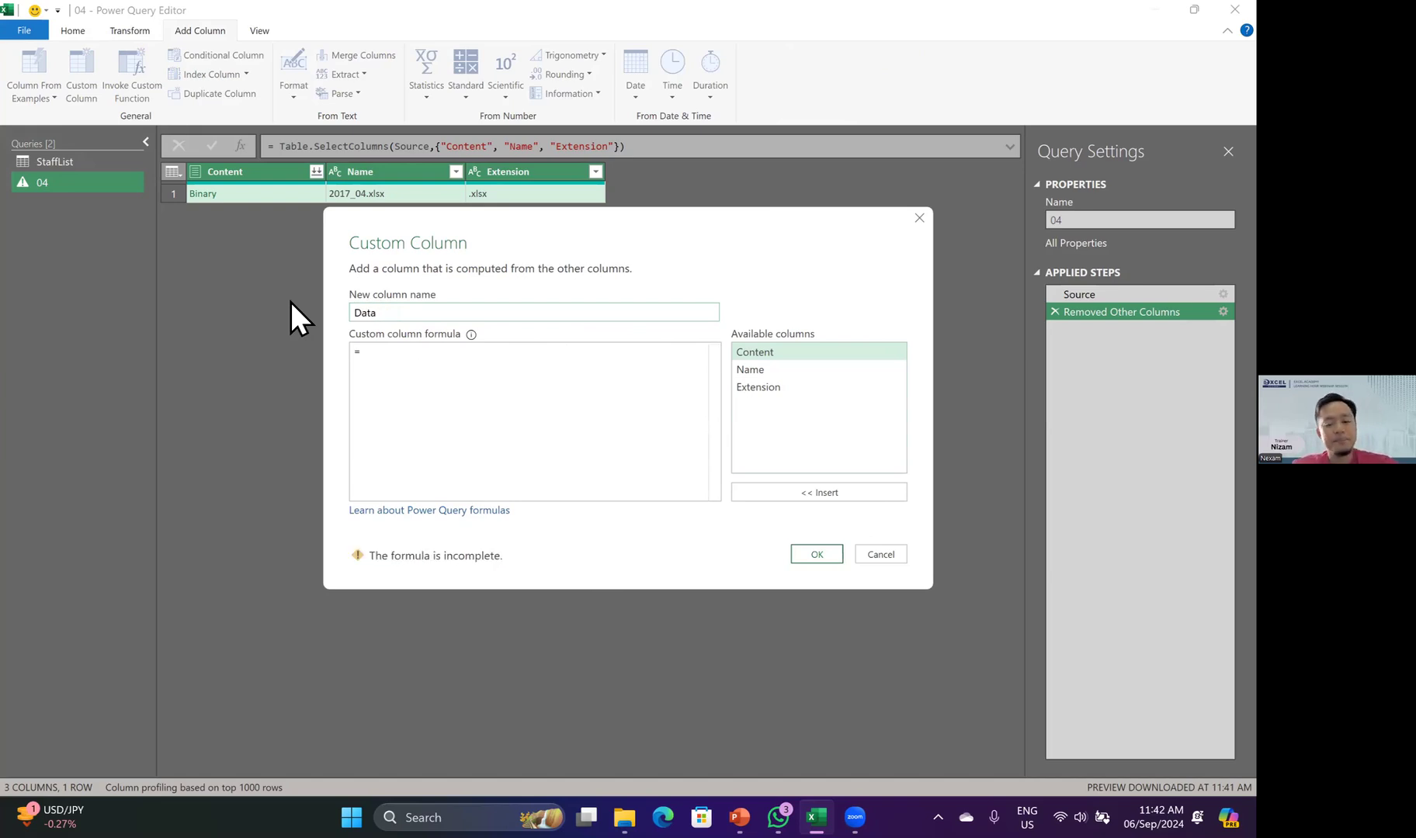
- Enter the custom column formula Excel.Workbook([Content]) and add the column to the query
click(392, 370)
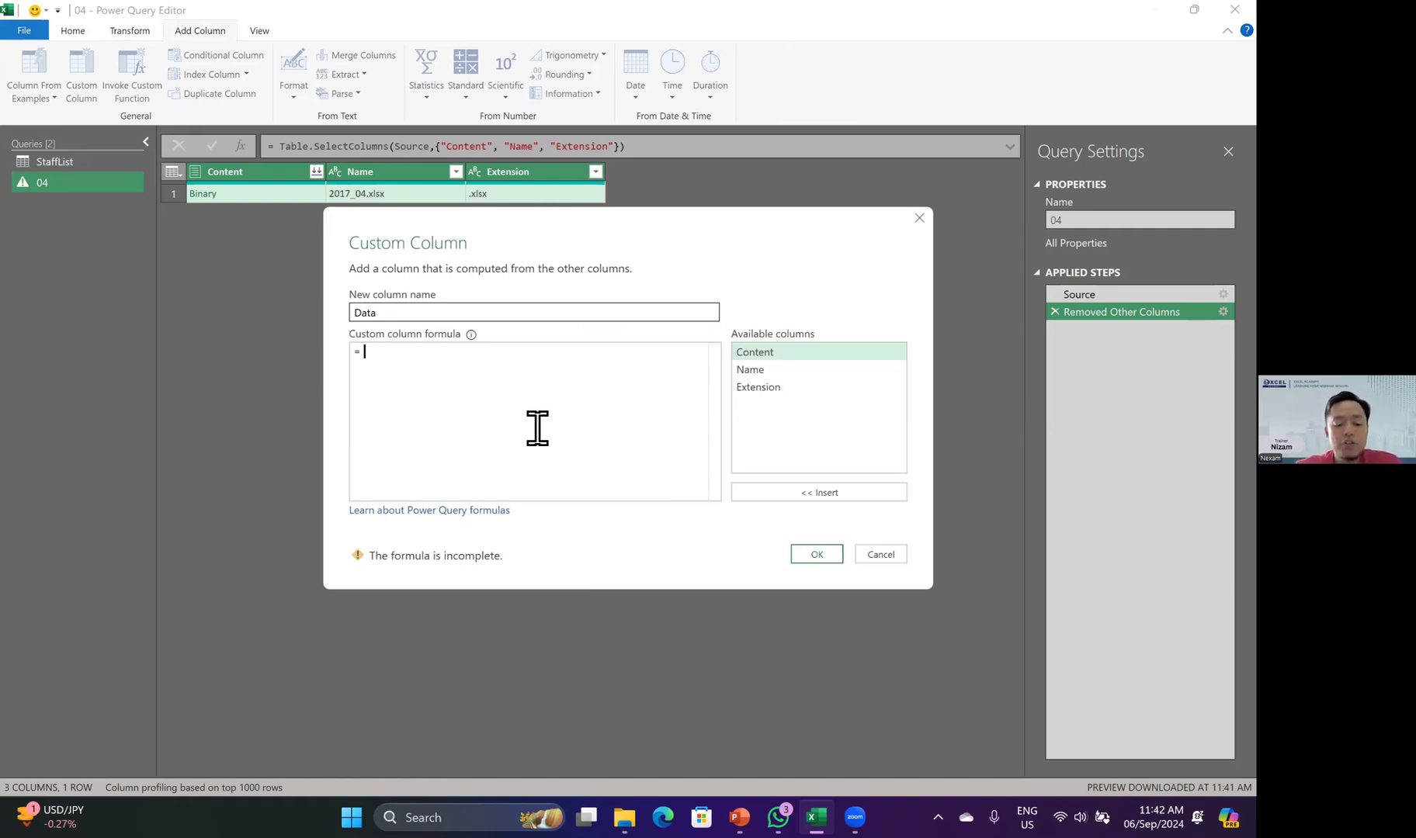
text(excel)
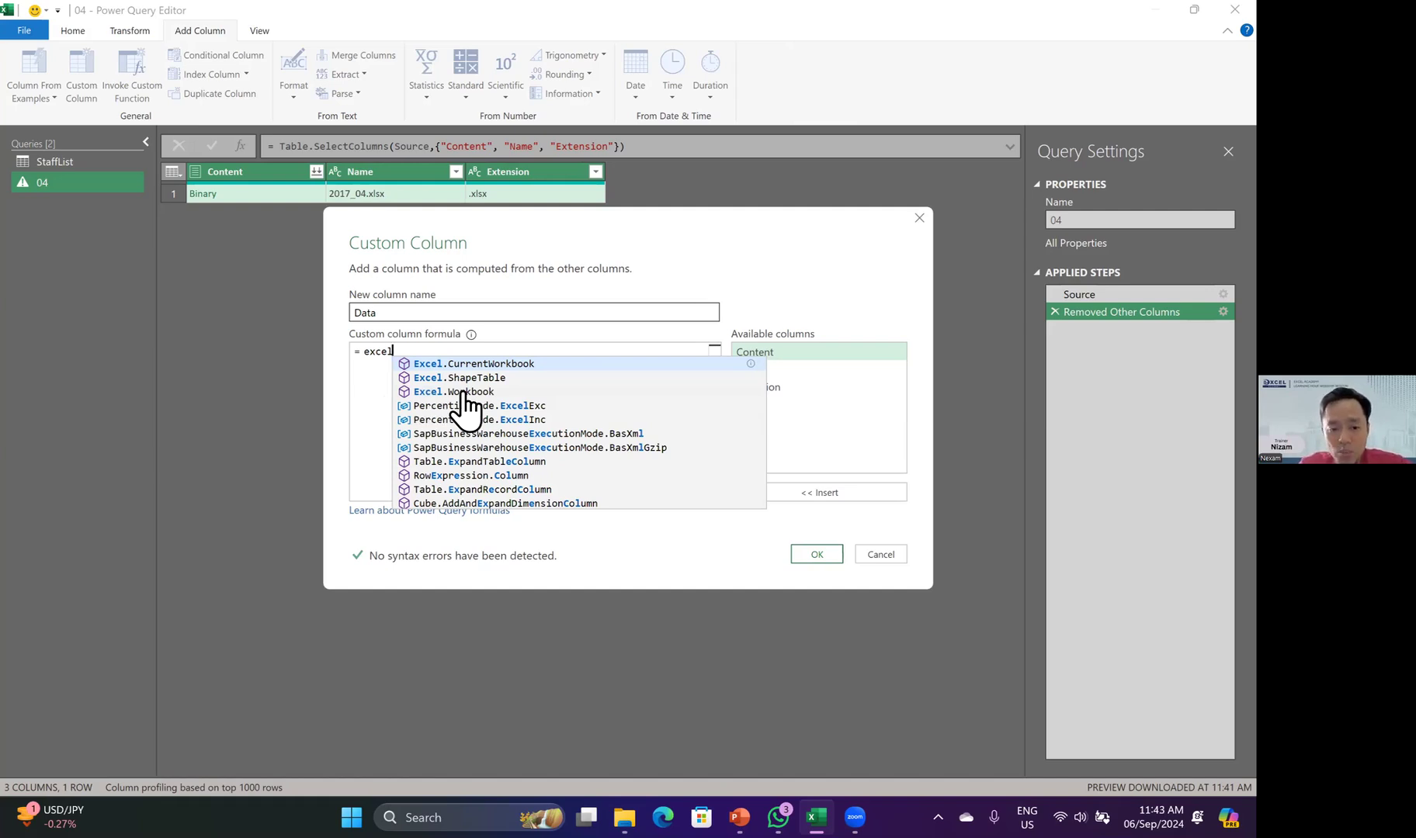
click(463, 392)
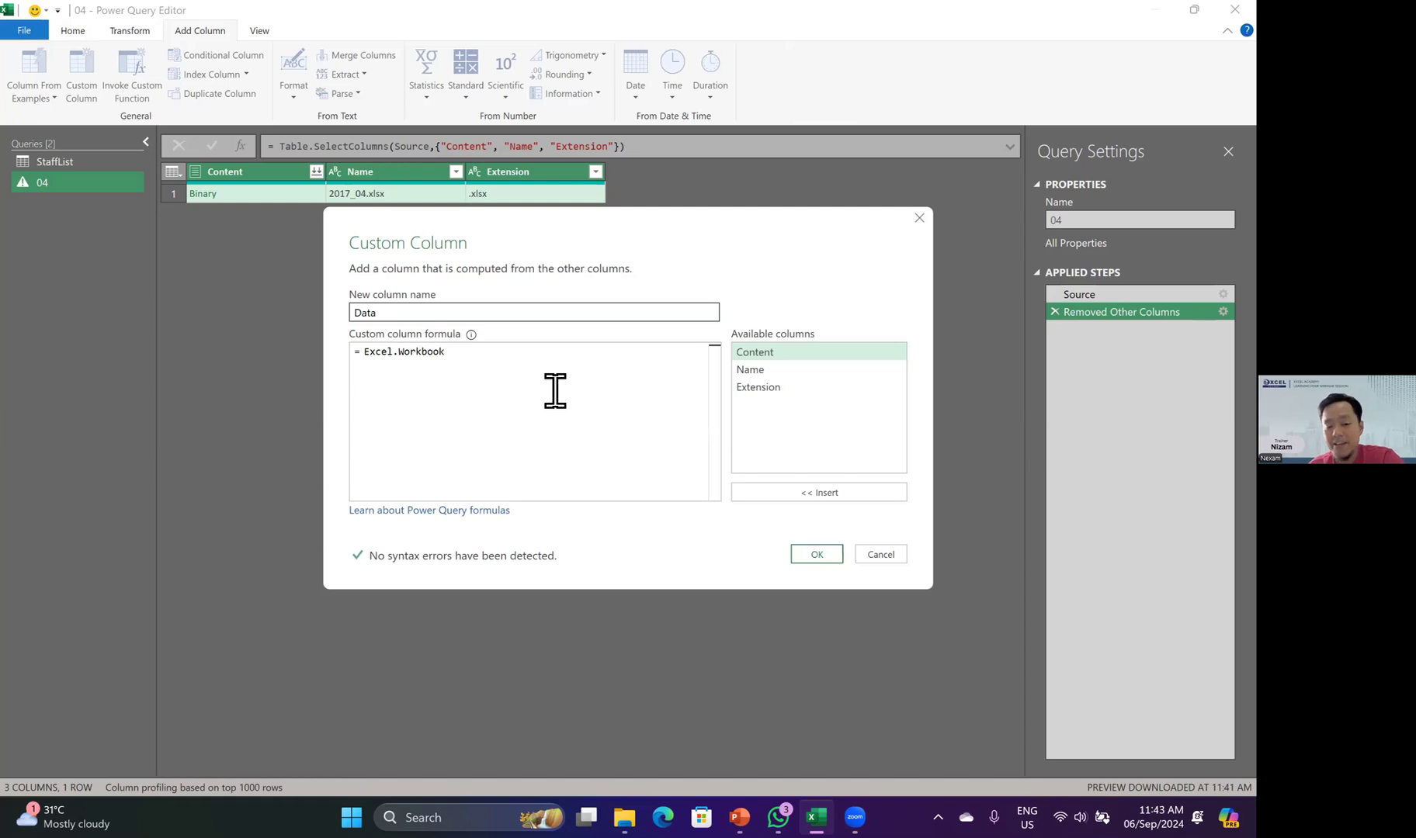
text(()
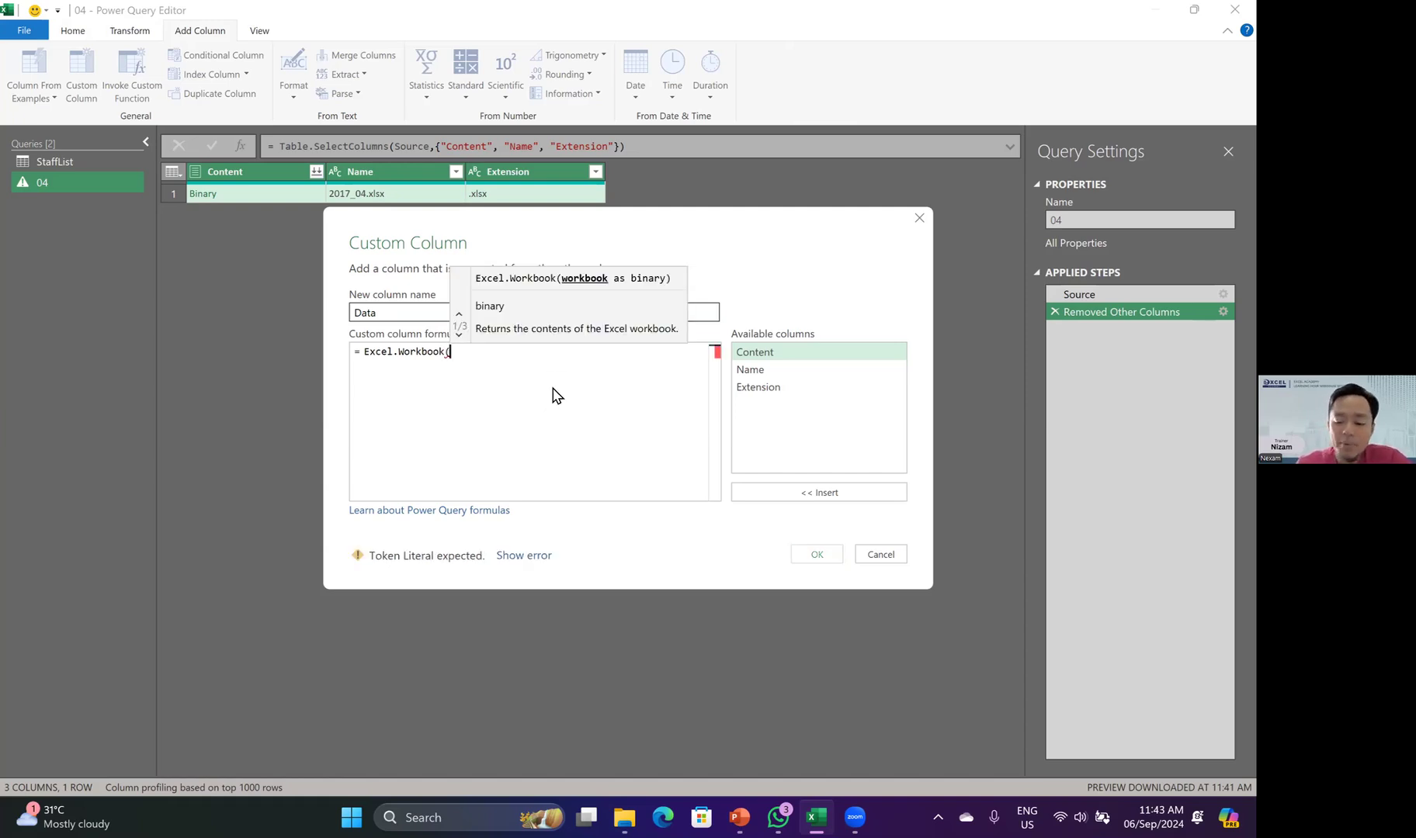
key(BackSpace)
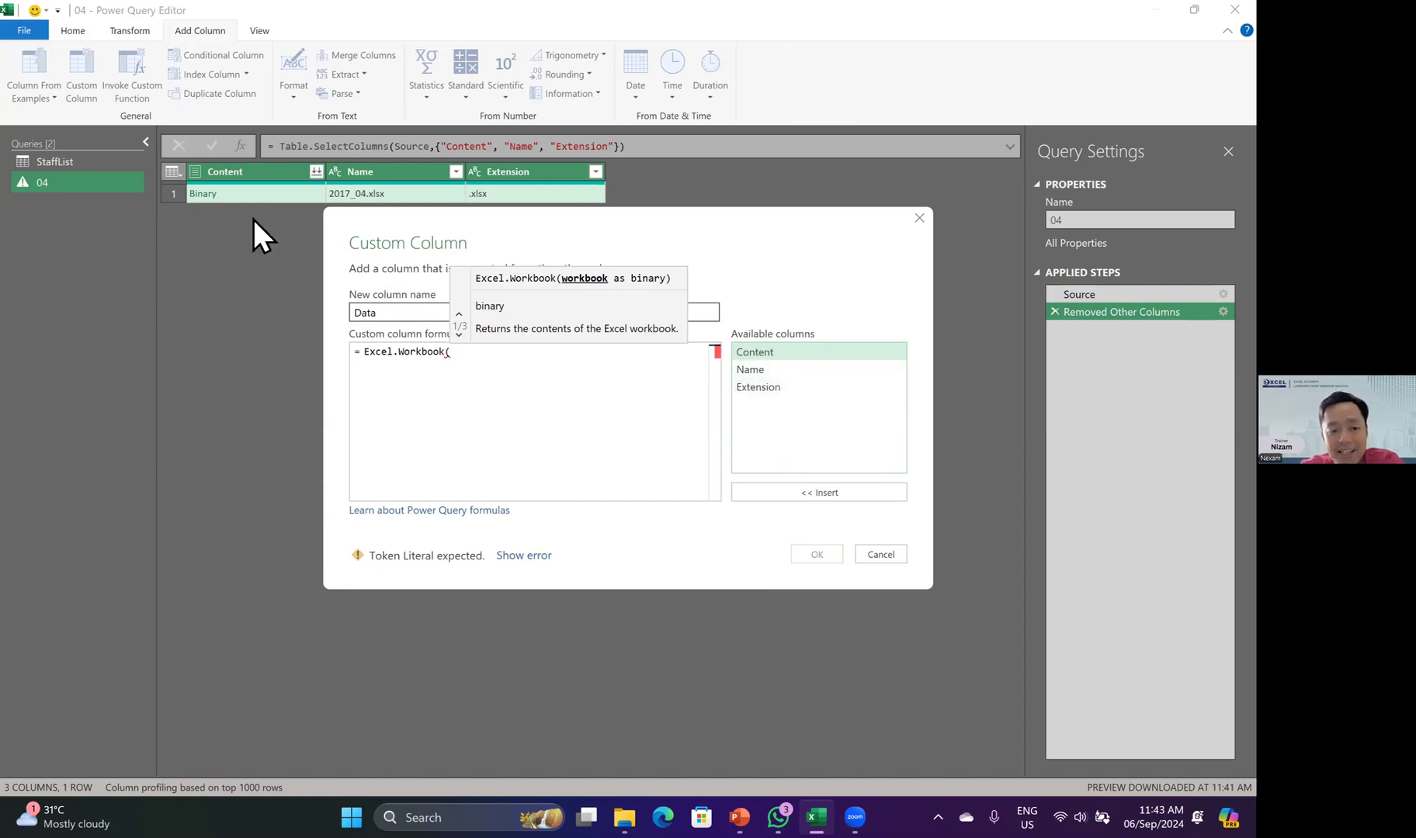
double_click(759, 351)
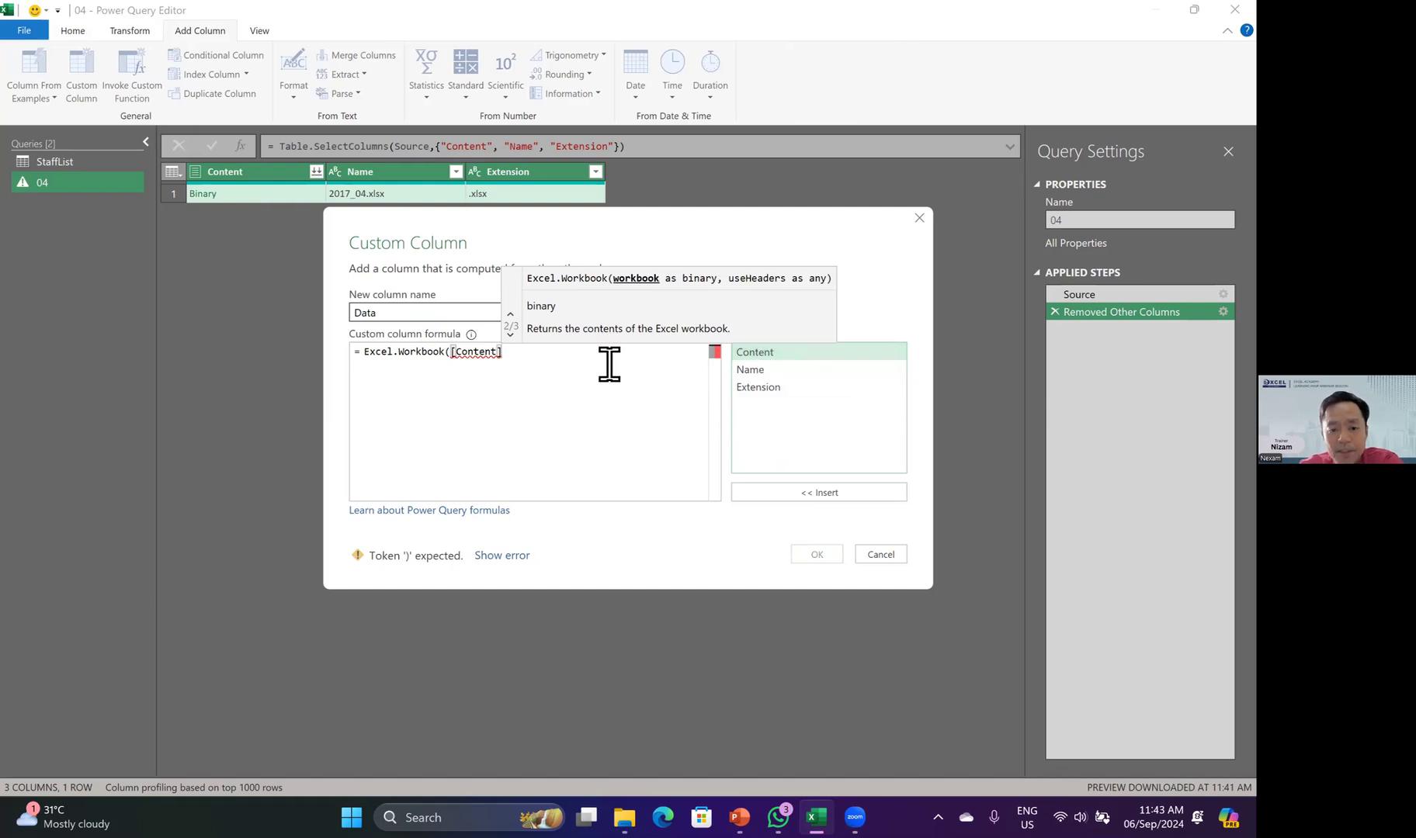
text())
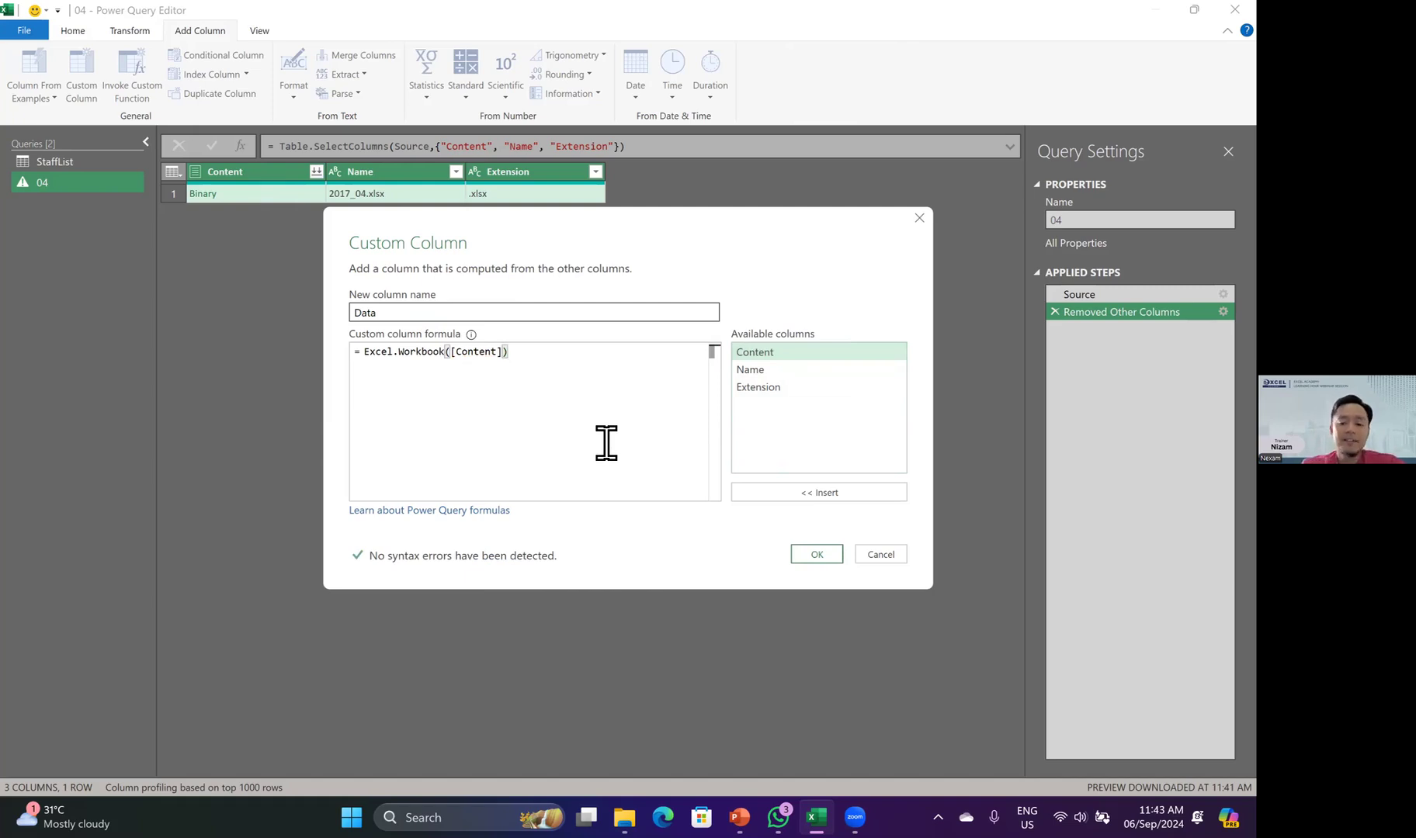
click(817, 554)
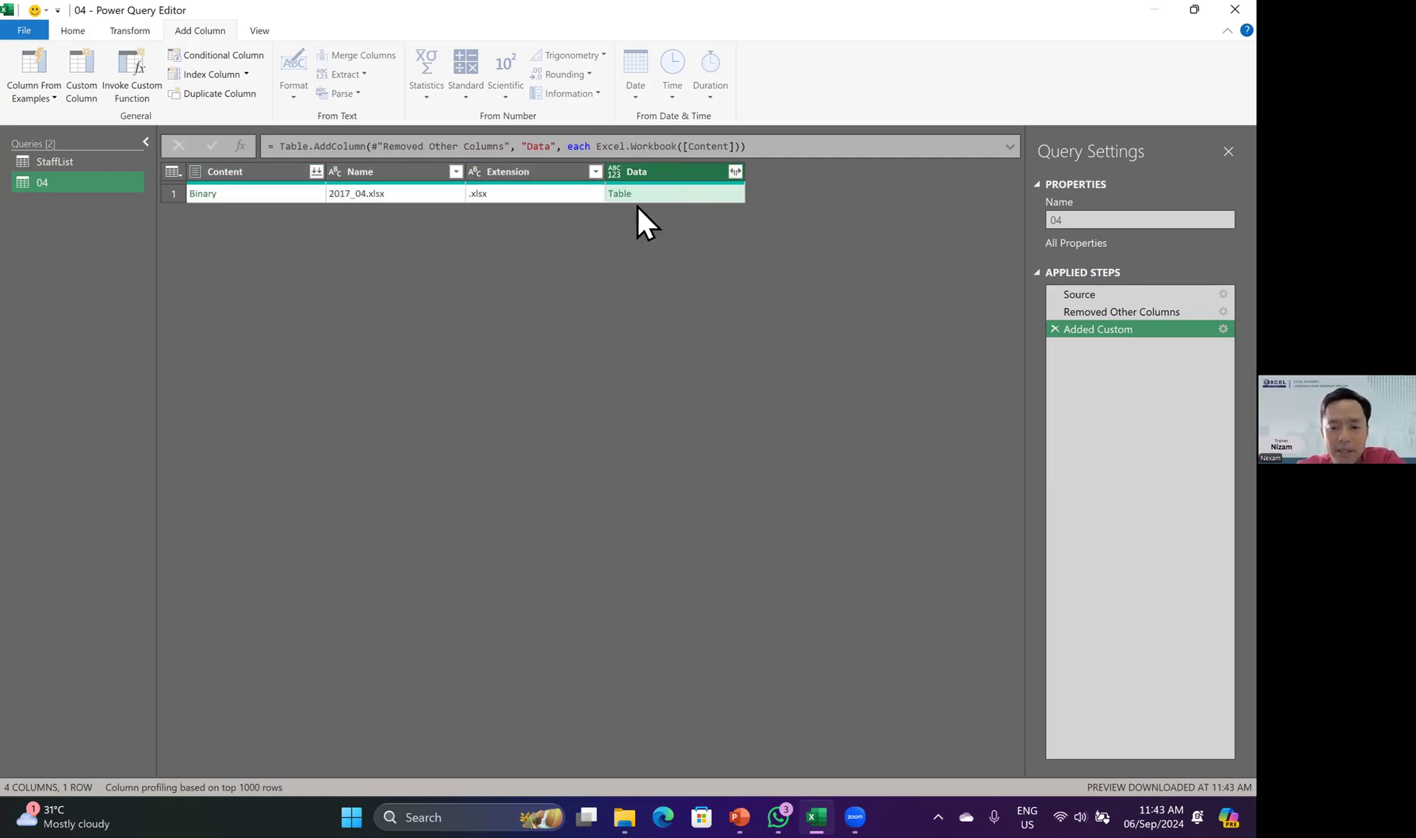
- Expand the new Data column with only its Name and Data fields selected
click(735, 172)
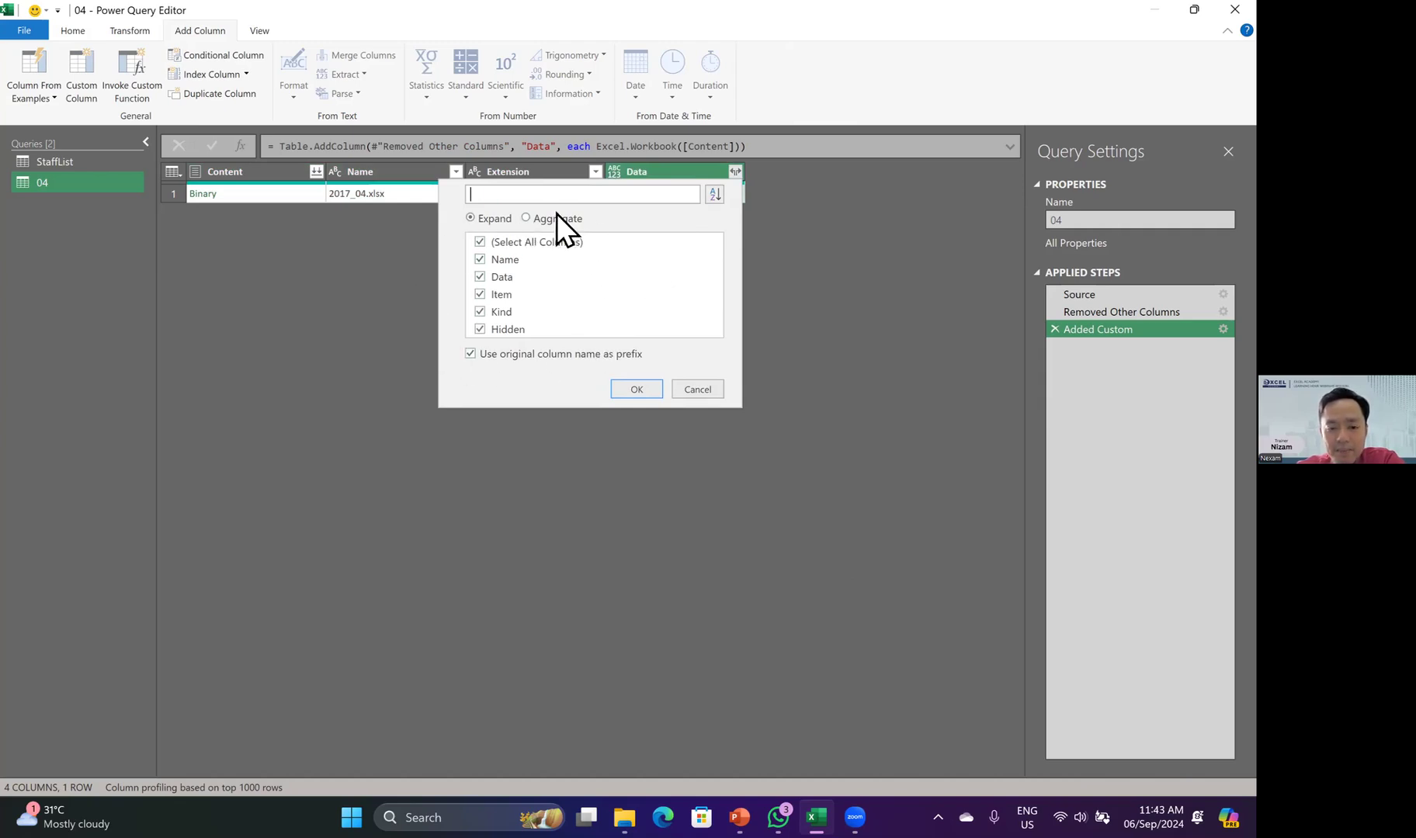
click(480, 242)
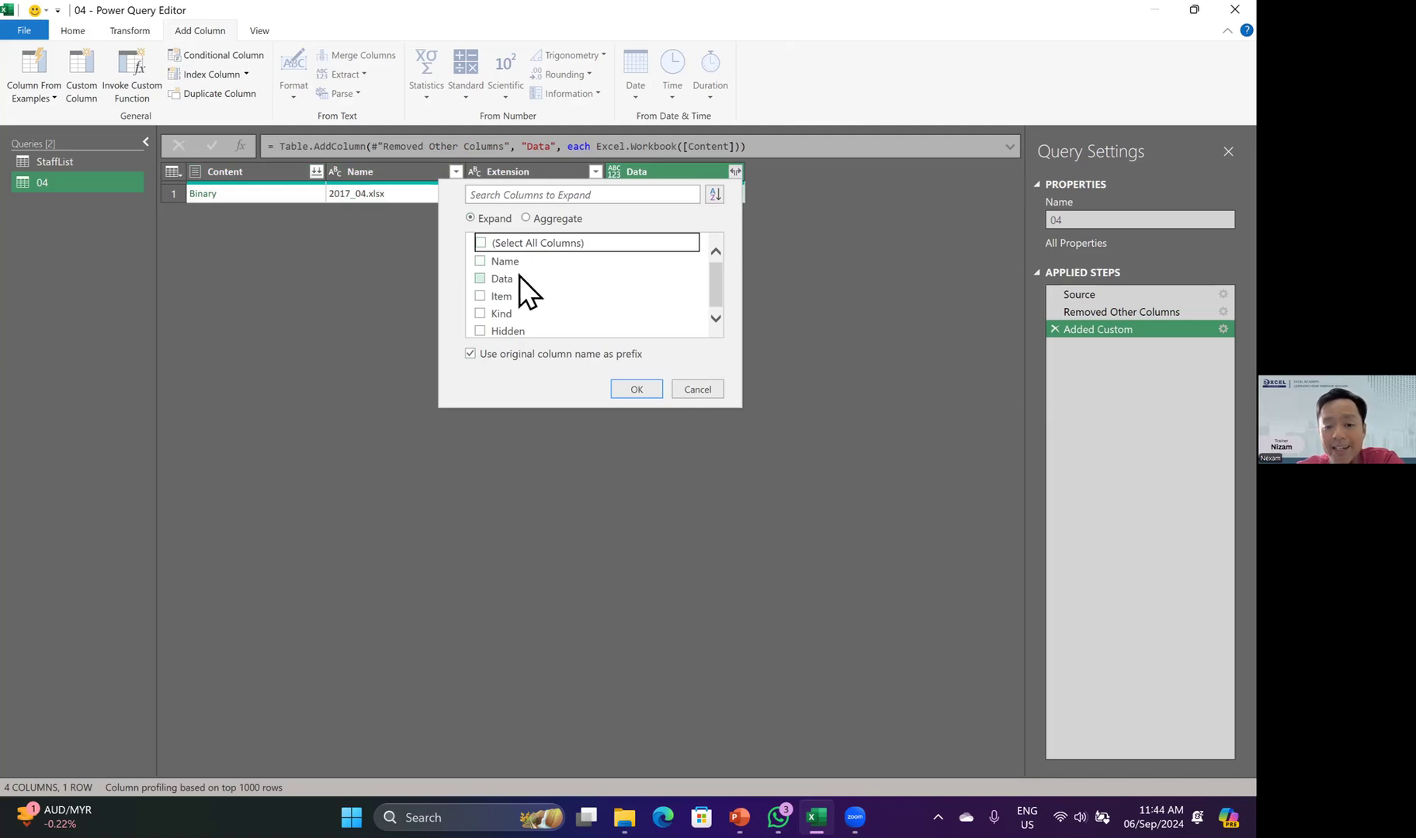
click(480, 279)
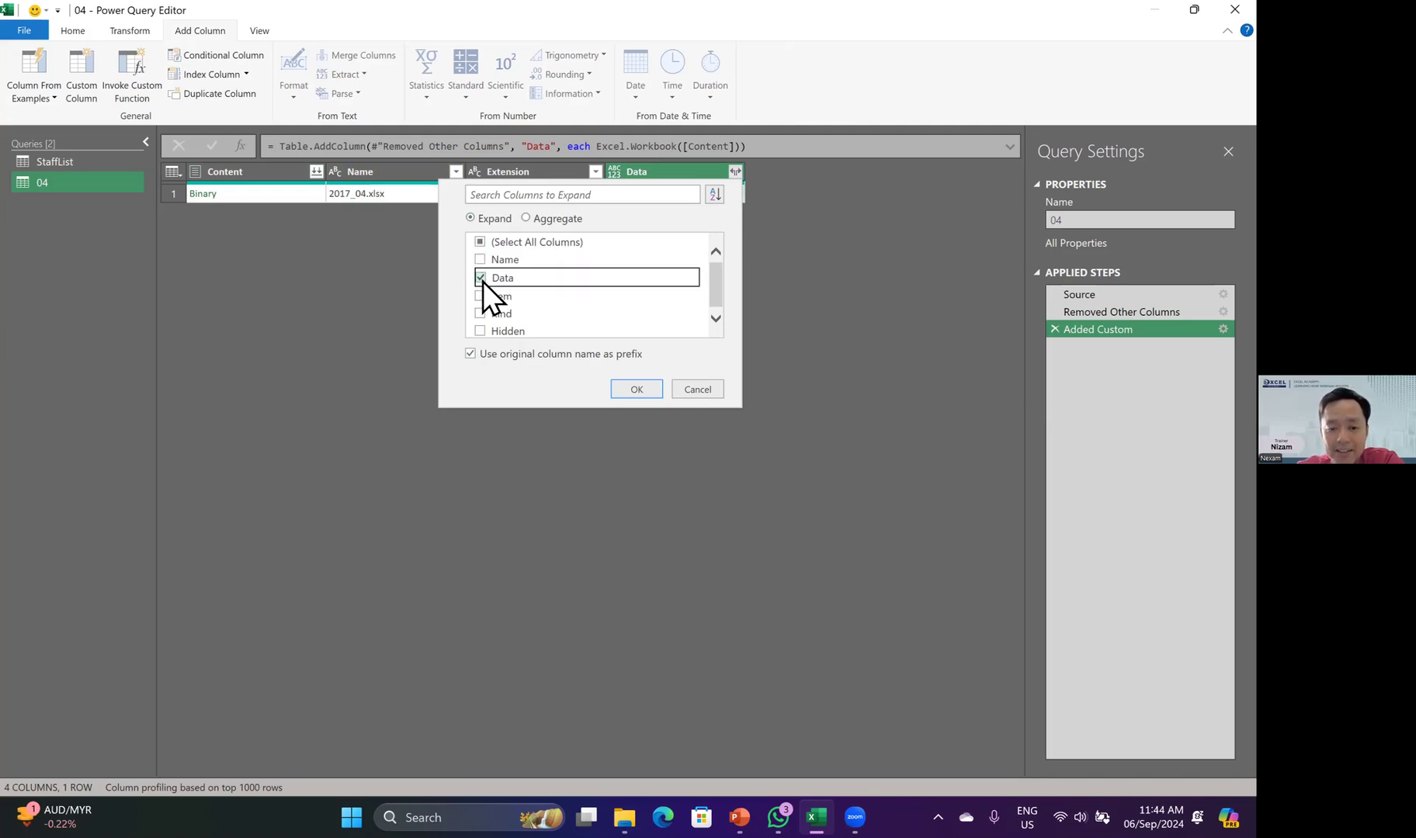
click(482, 261)
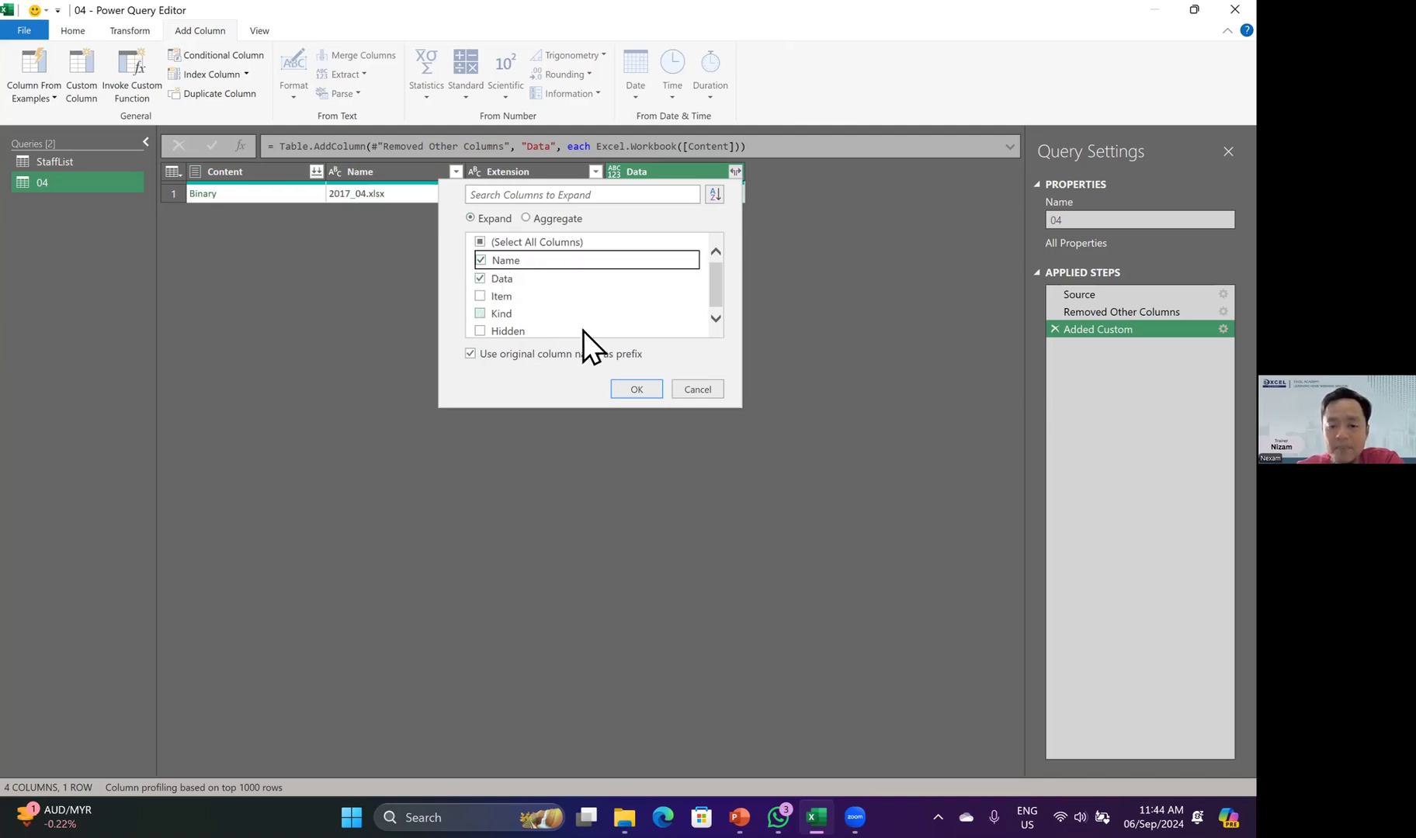
- Expand the Data column into its Name and Data fields, and expand the nested Data.Data tables into Column1, Column2 and Column3
click(626, 389)
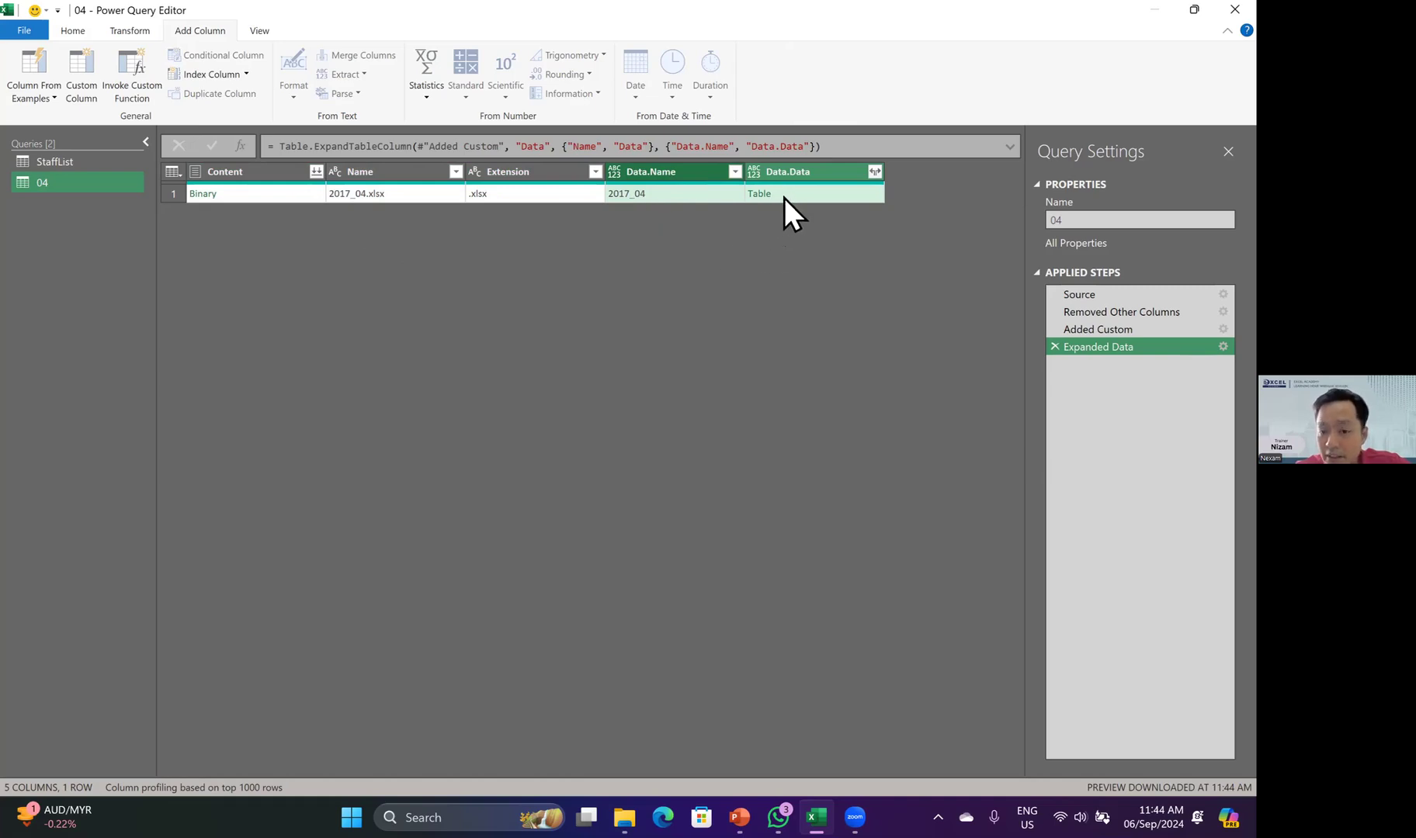
click(875, 172)
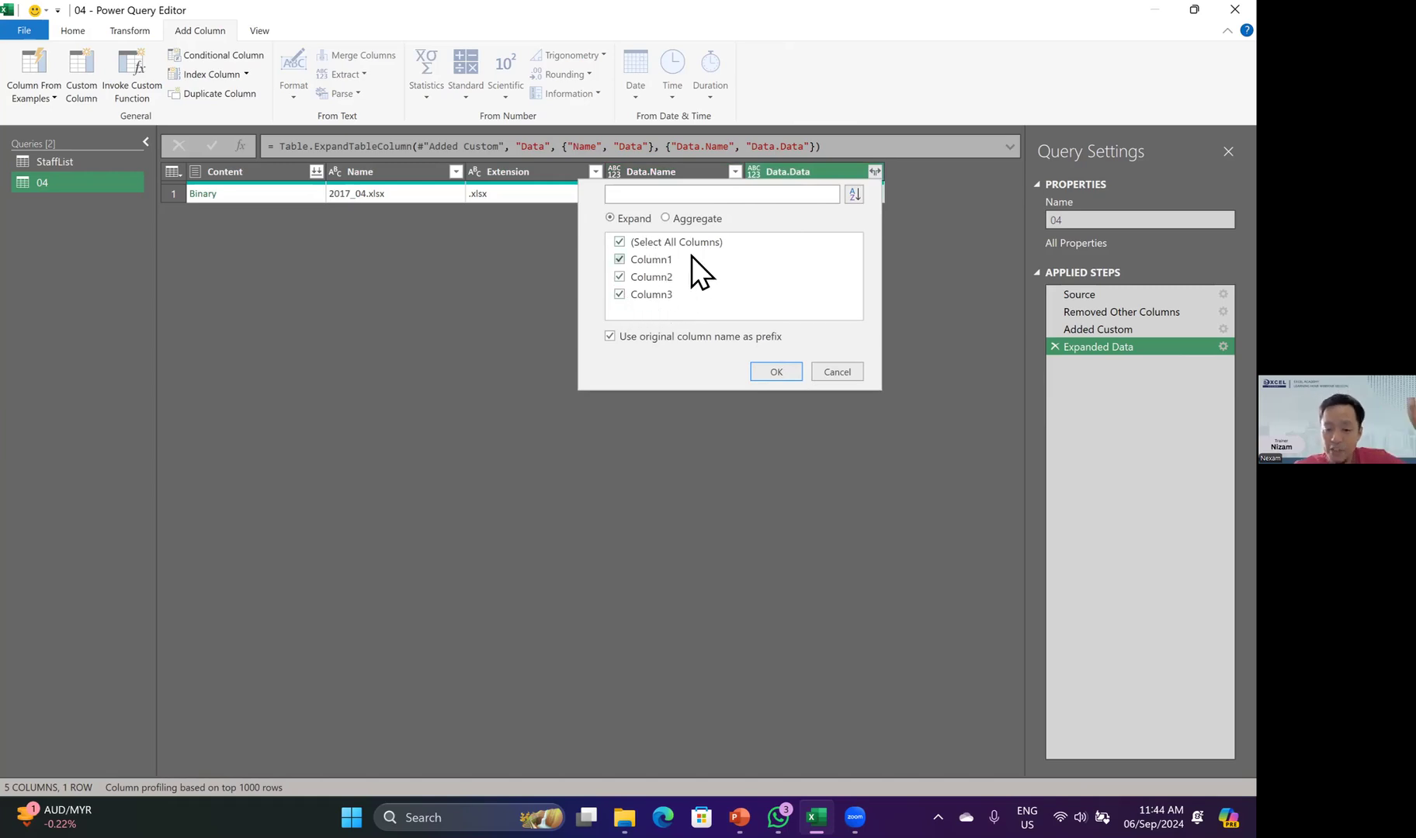
click(788, 371)
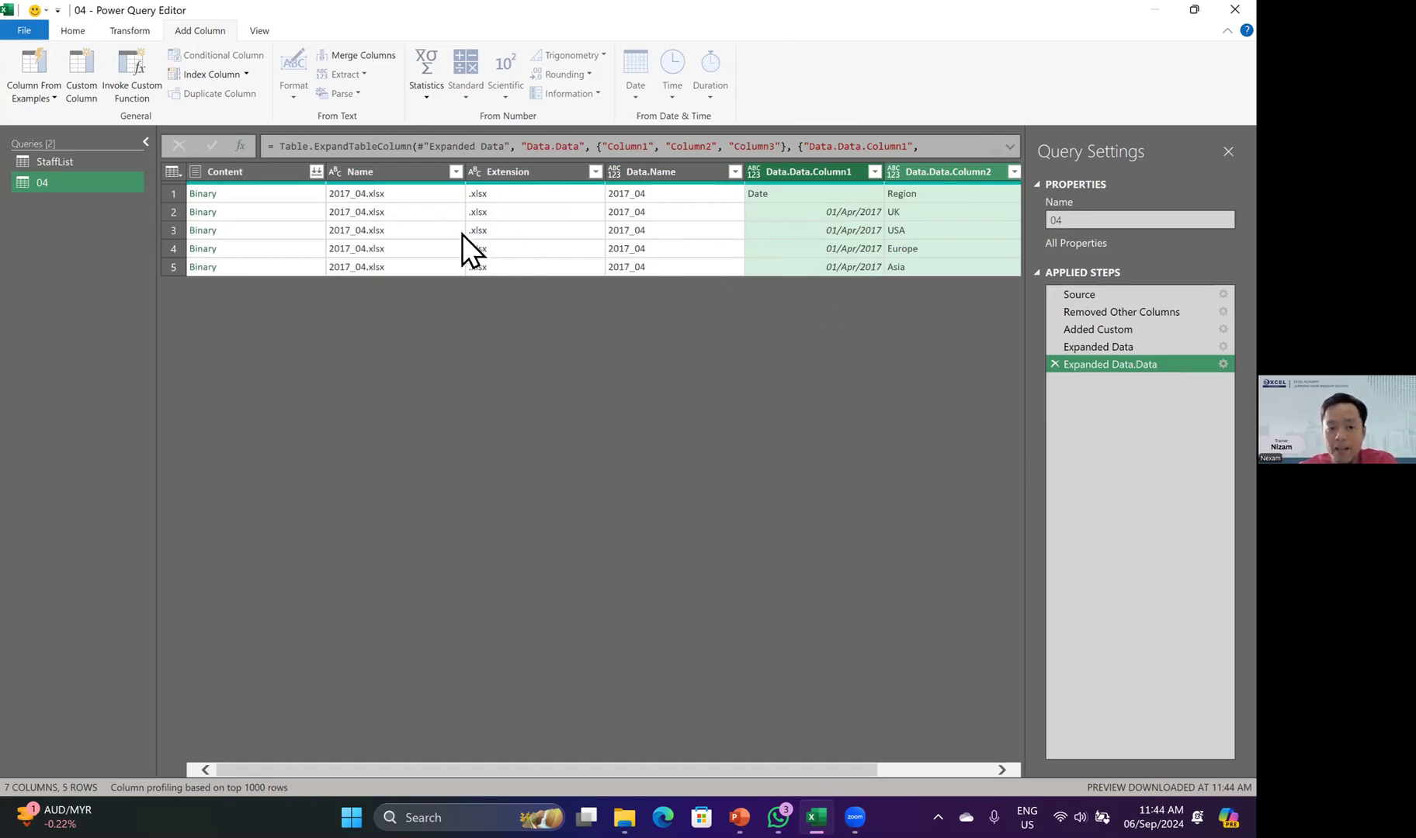
- Edit the Removed Other Columns step to keep only the Content column, dropping Name and Extension
click(635, 197)
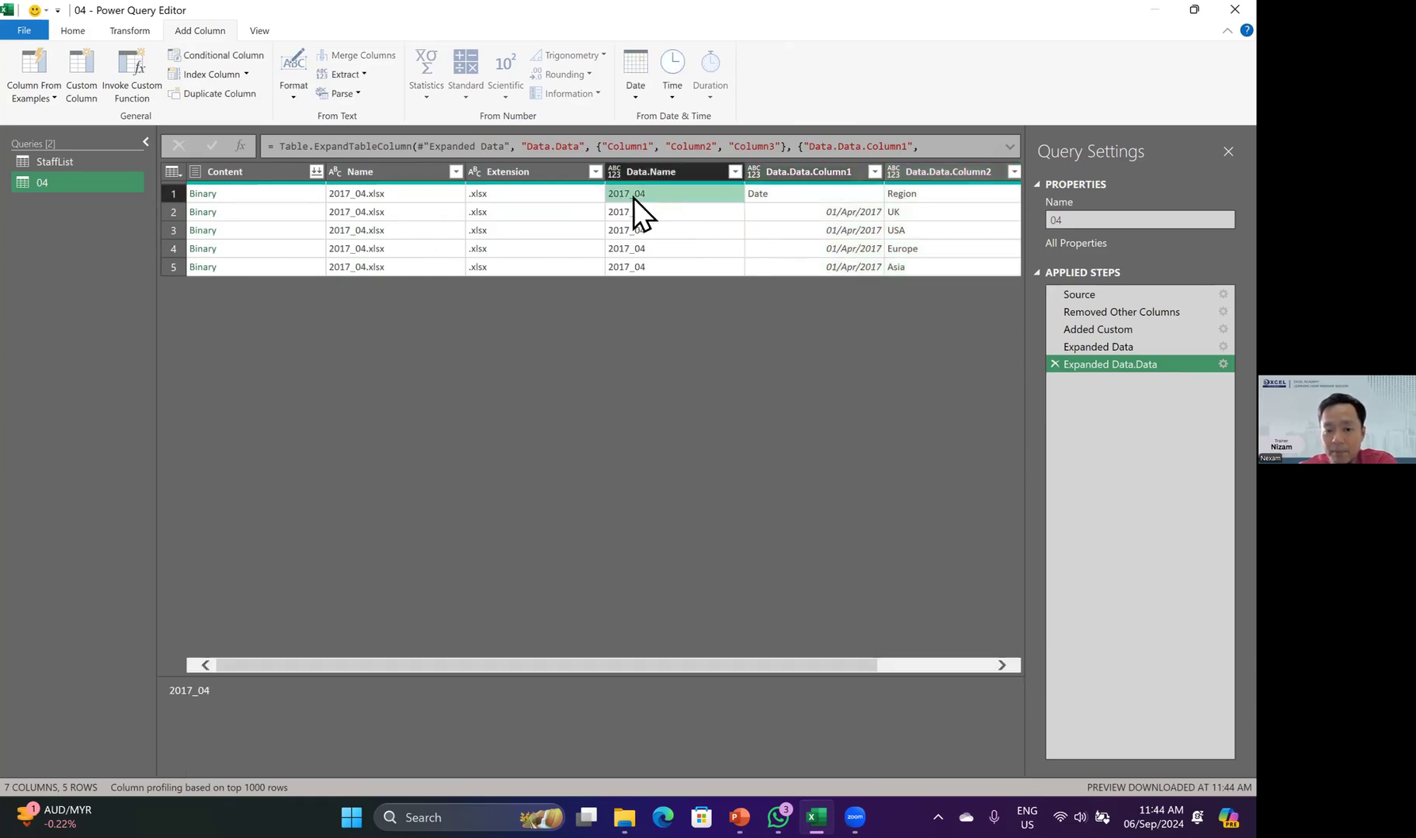
click(408, 198)
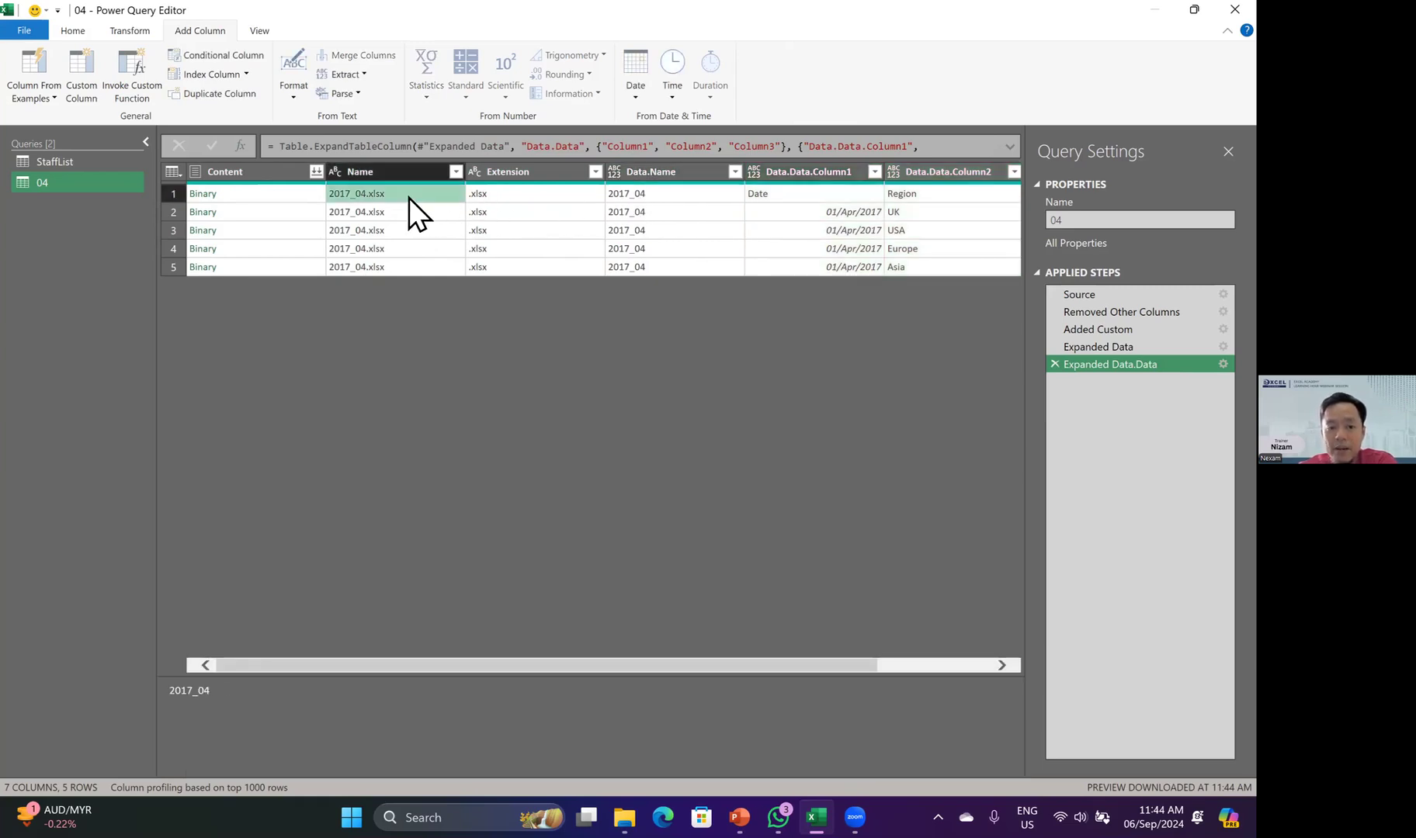
click(507, 197)
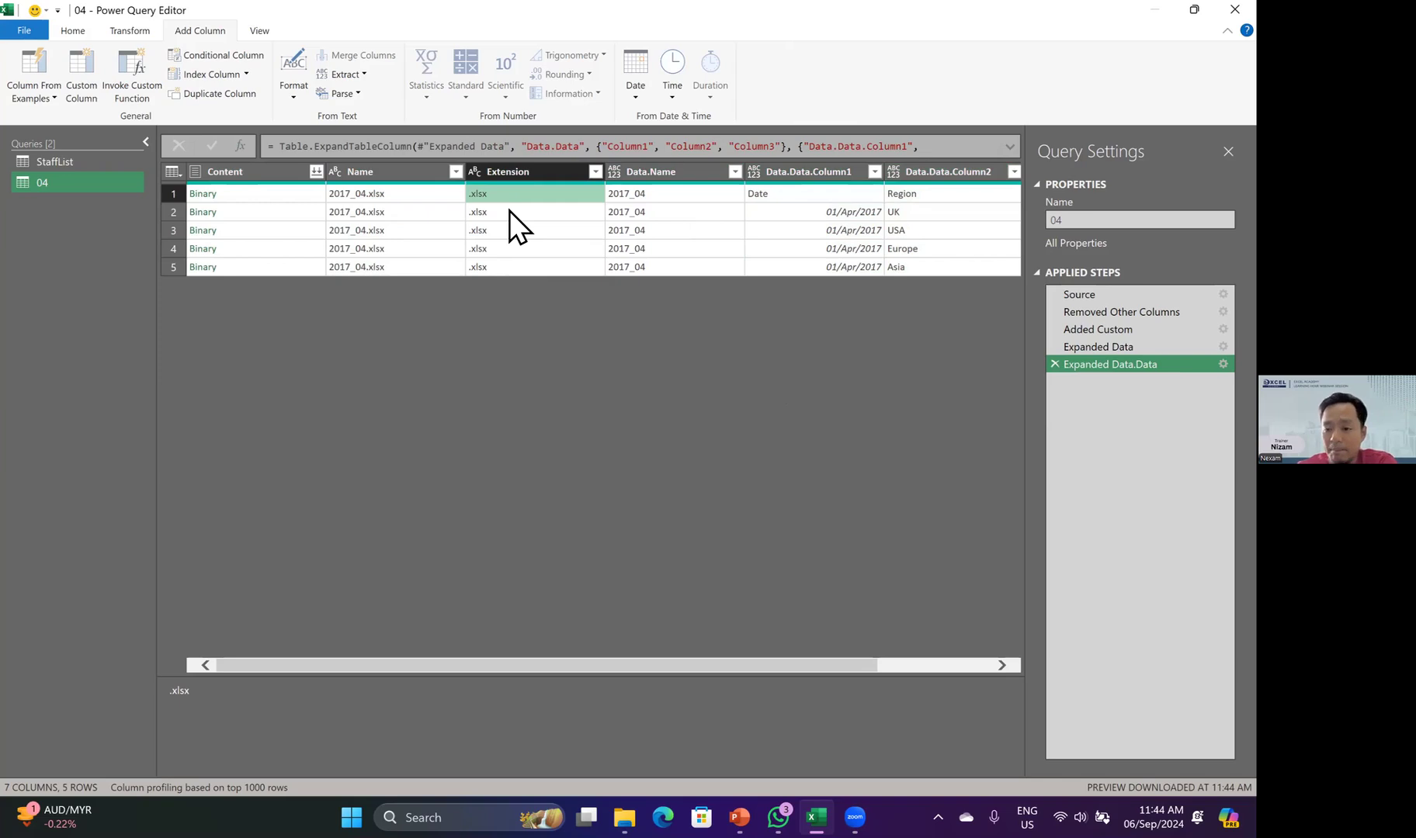
click(1079, 312)
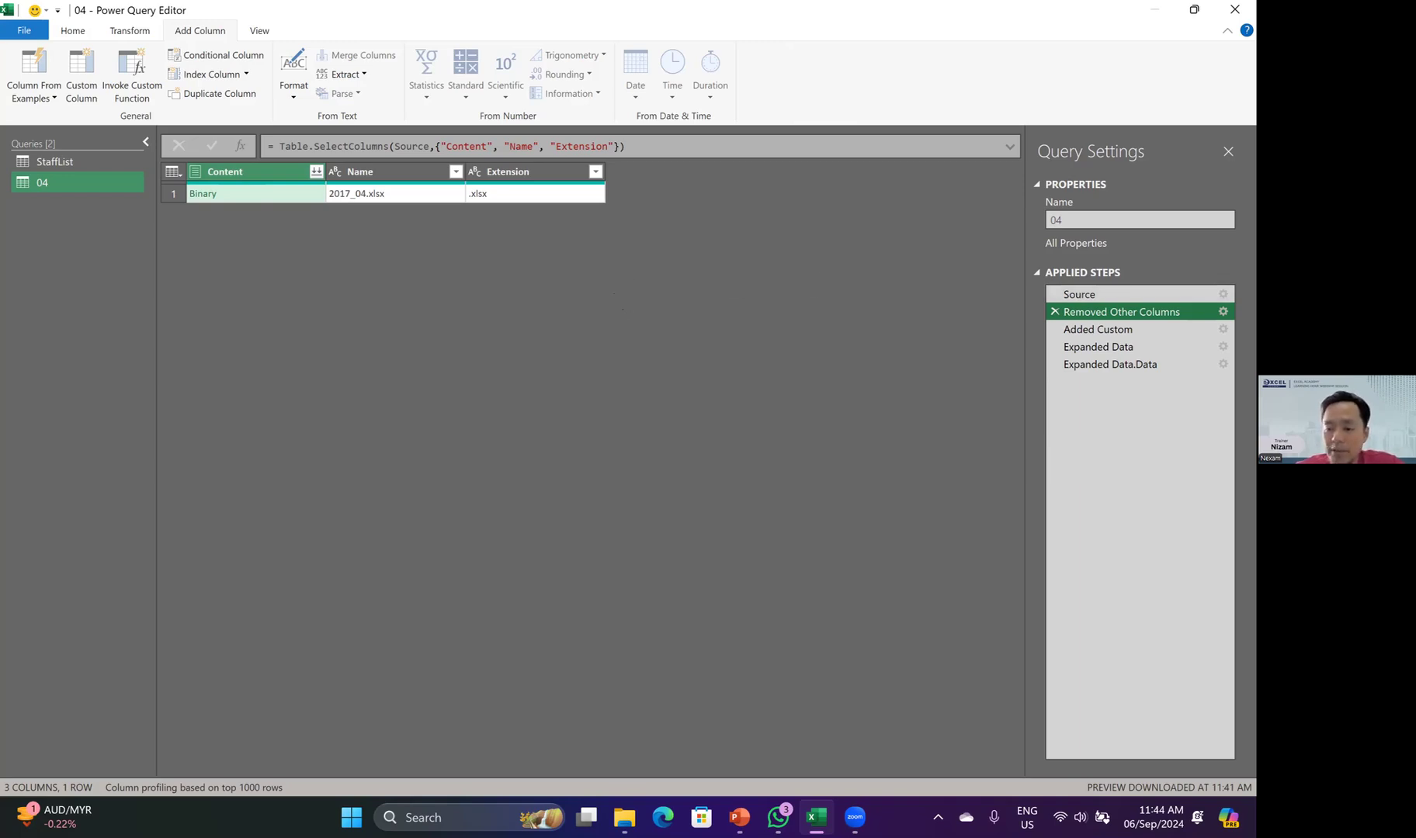
click(1222, 311)
click(518, 277)
click(516, 294)
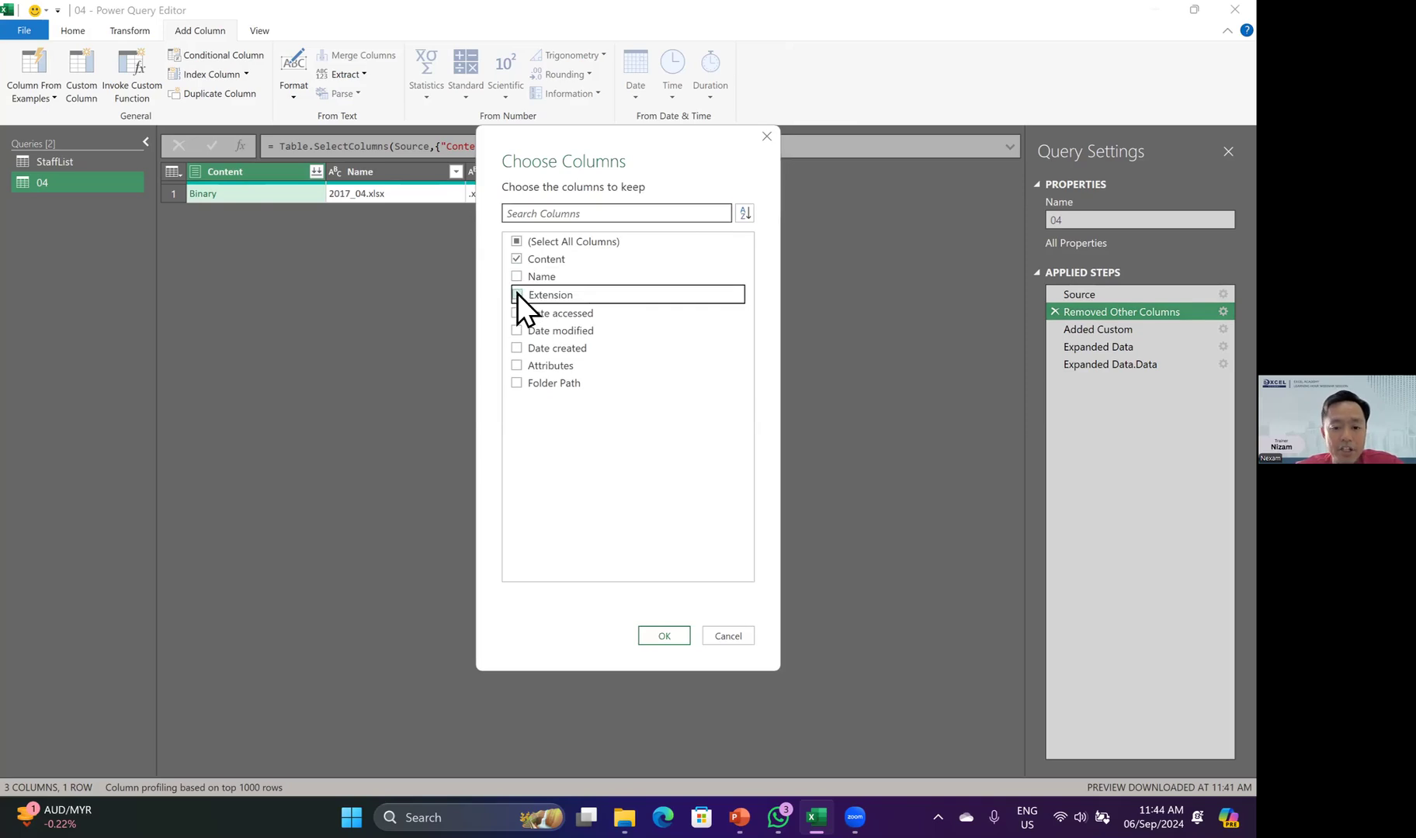
click(663, 633)
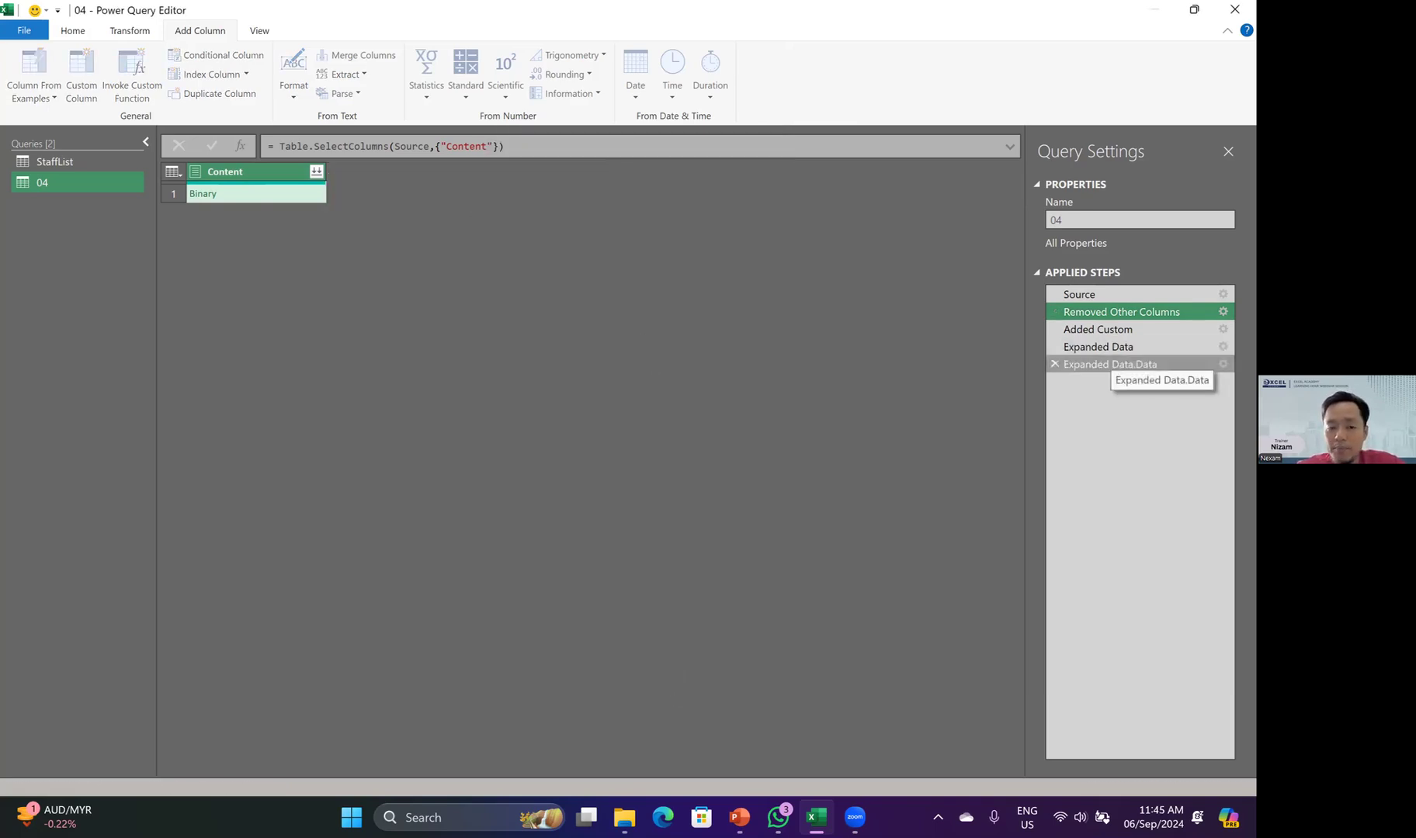
- Return to the Expanded Data.Data step and remove the Content column from the table
click(1110, 364)
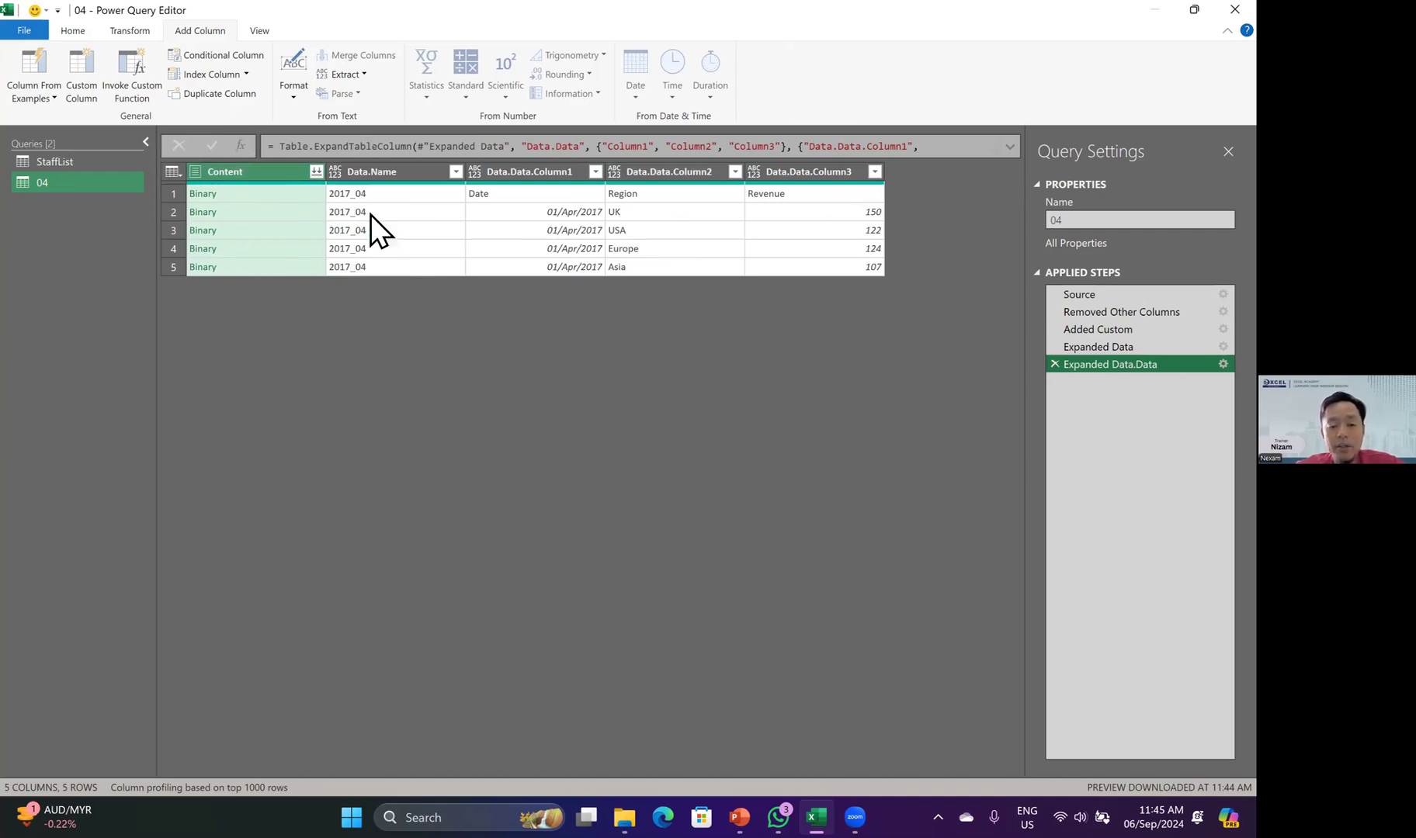
right_click(244, 170)
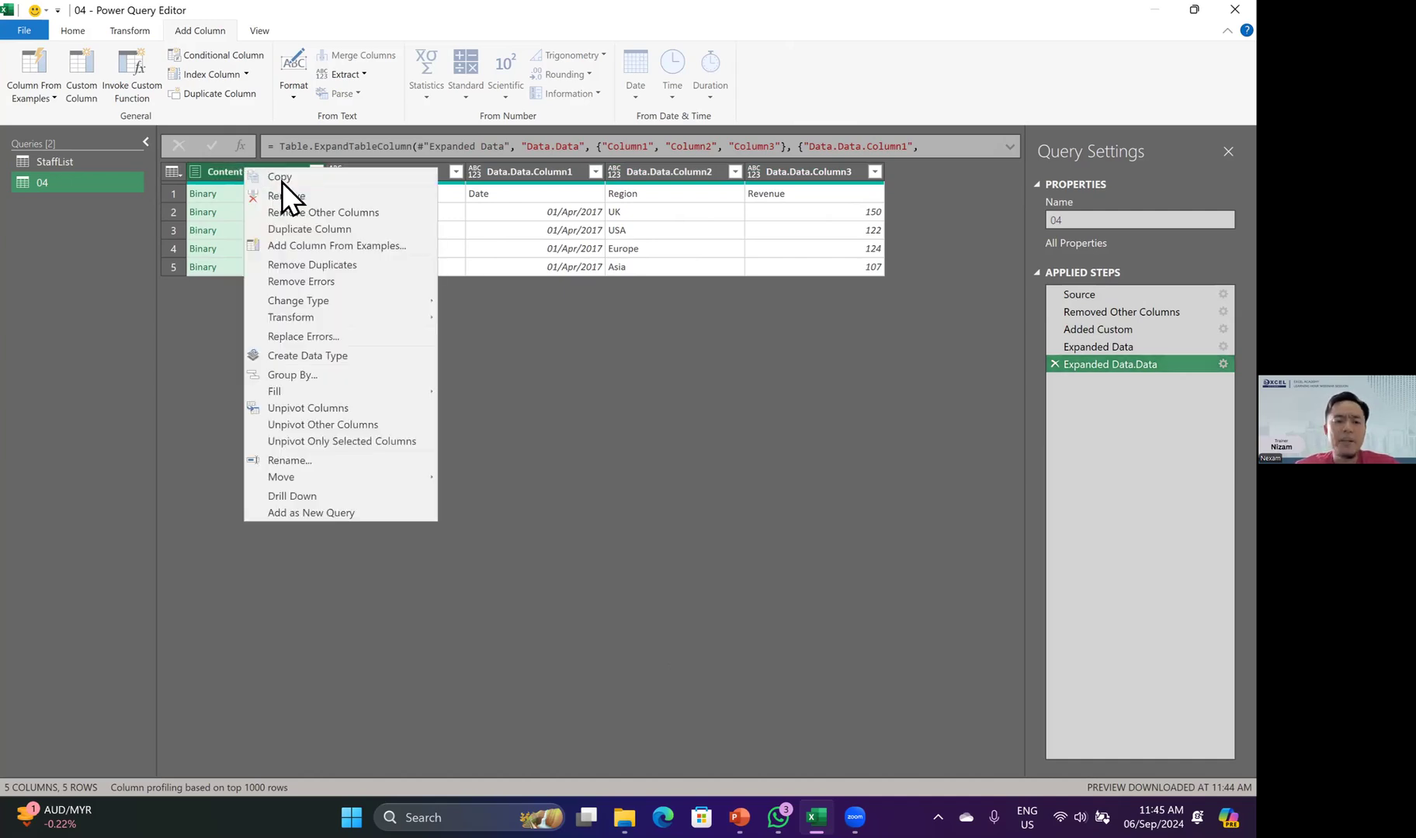
click(284, 195)
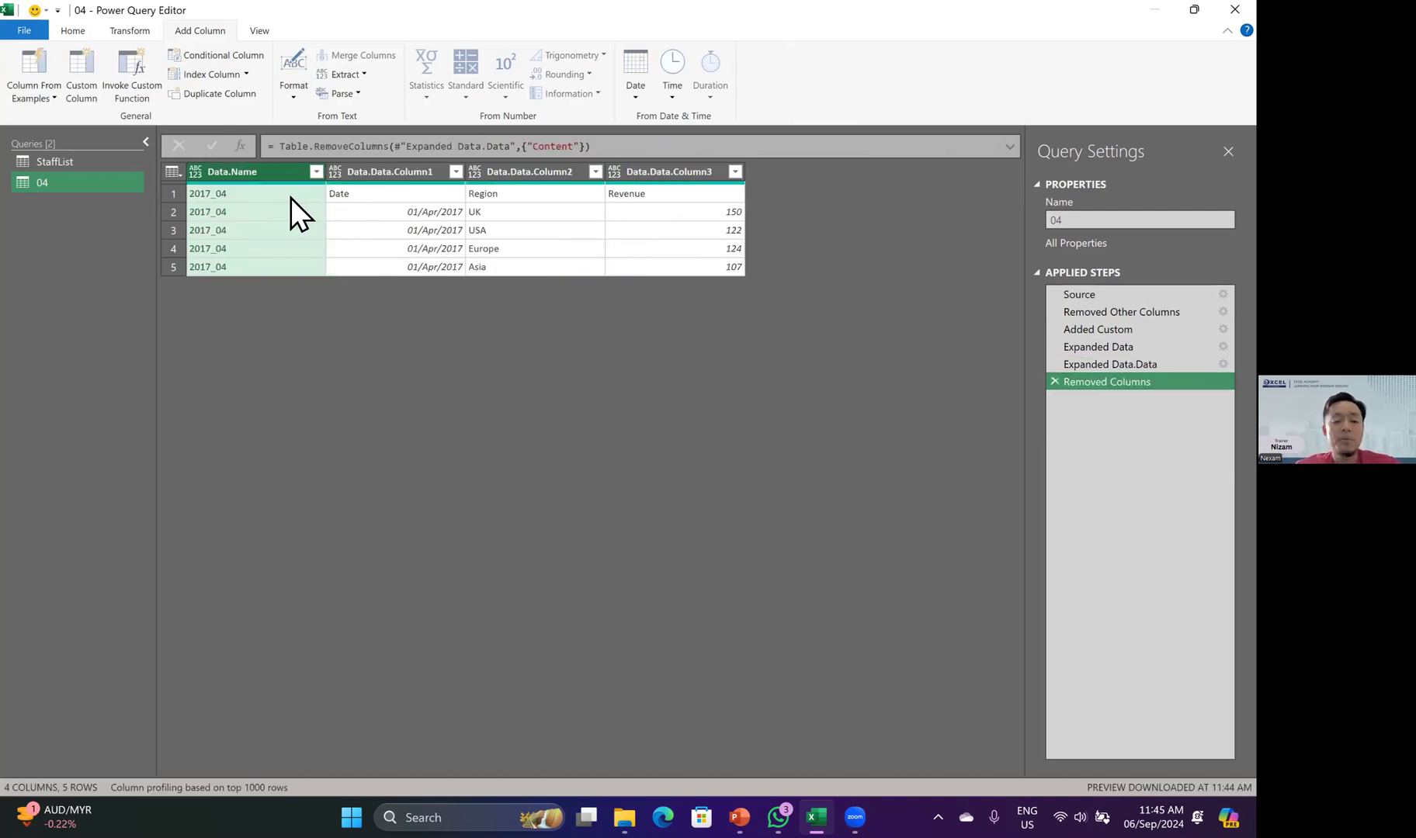
- Promote the first row of the 04 query to column headers
click(429, 198)
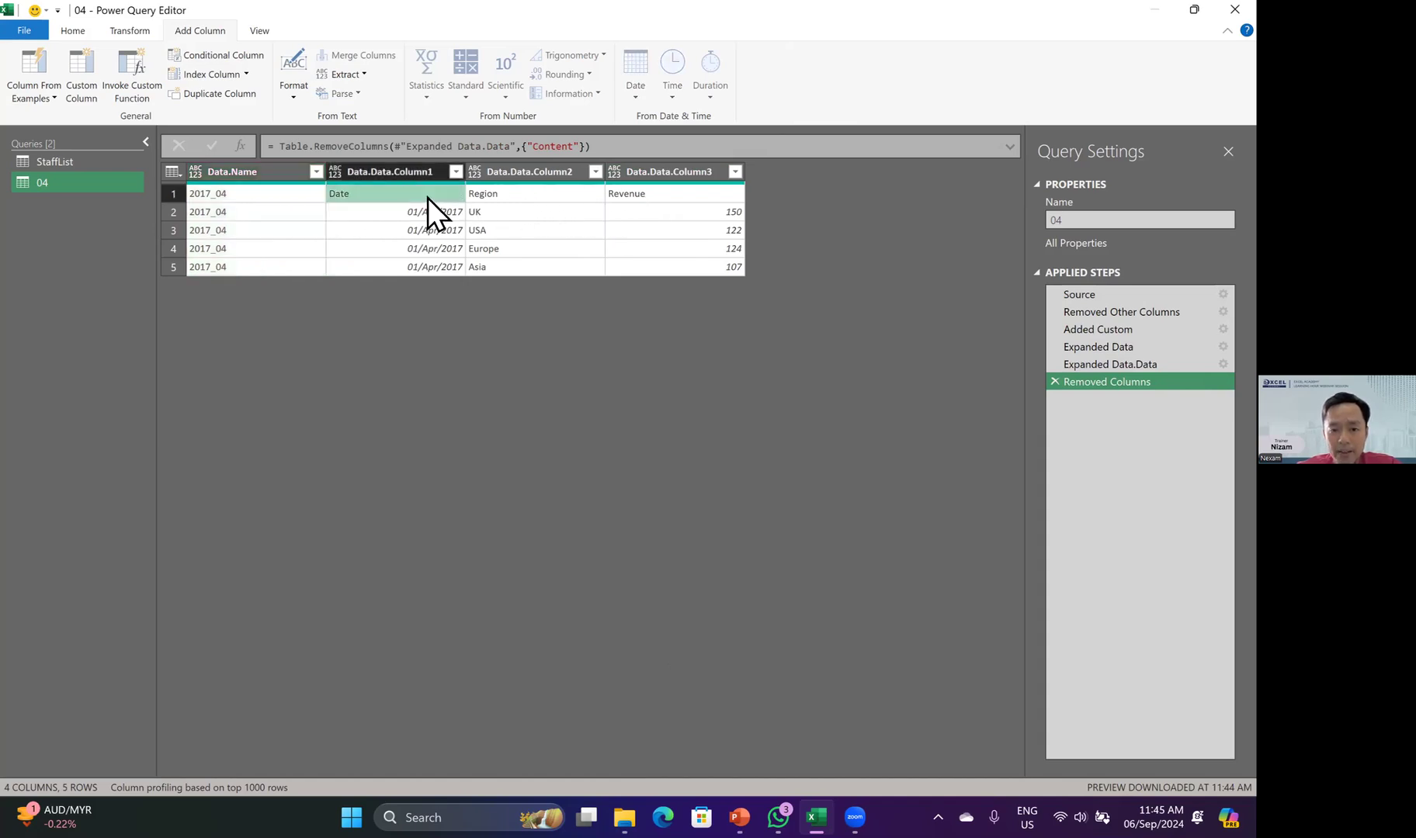
click(73, 31)
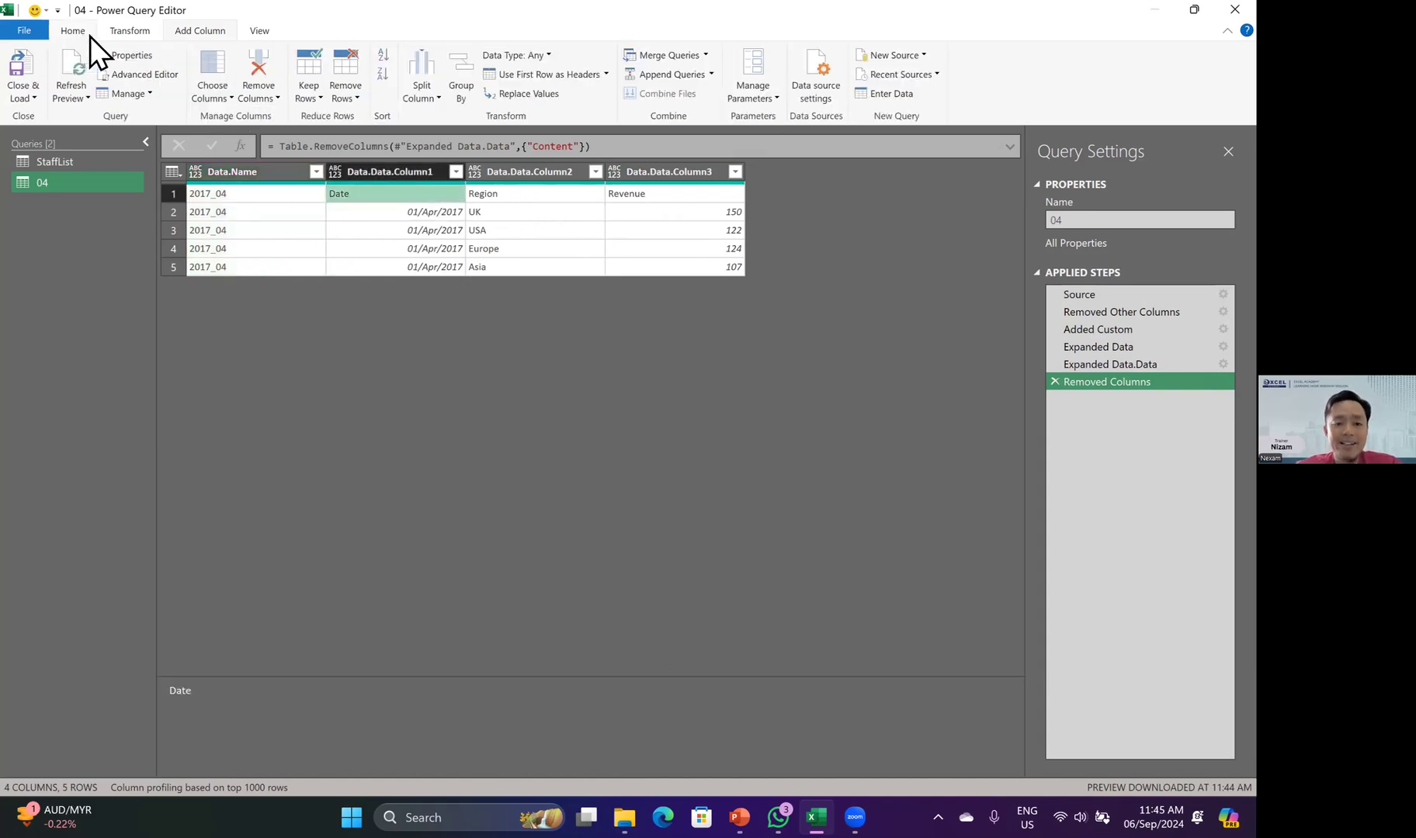
click(539, 78)
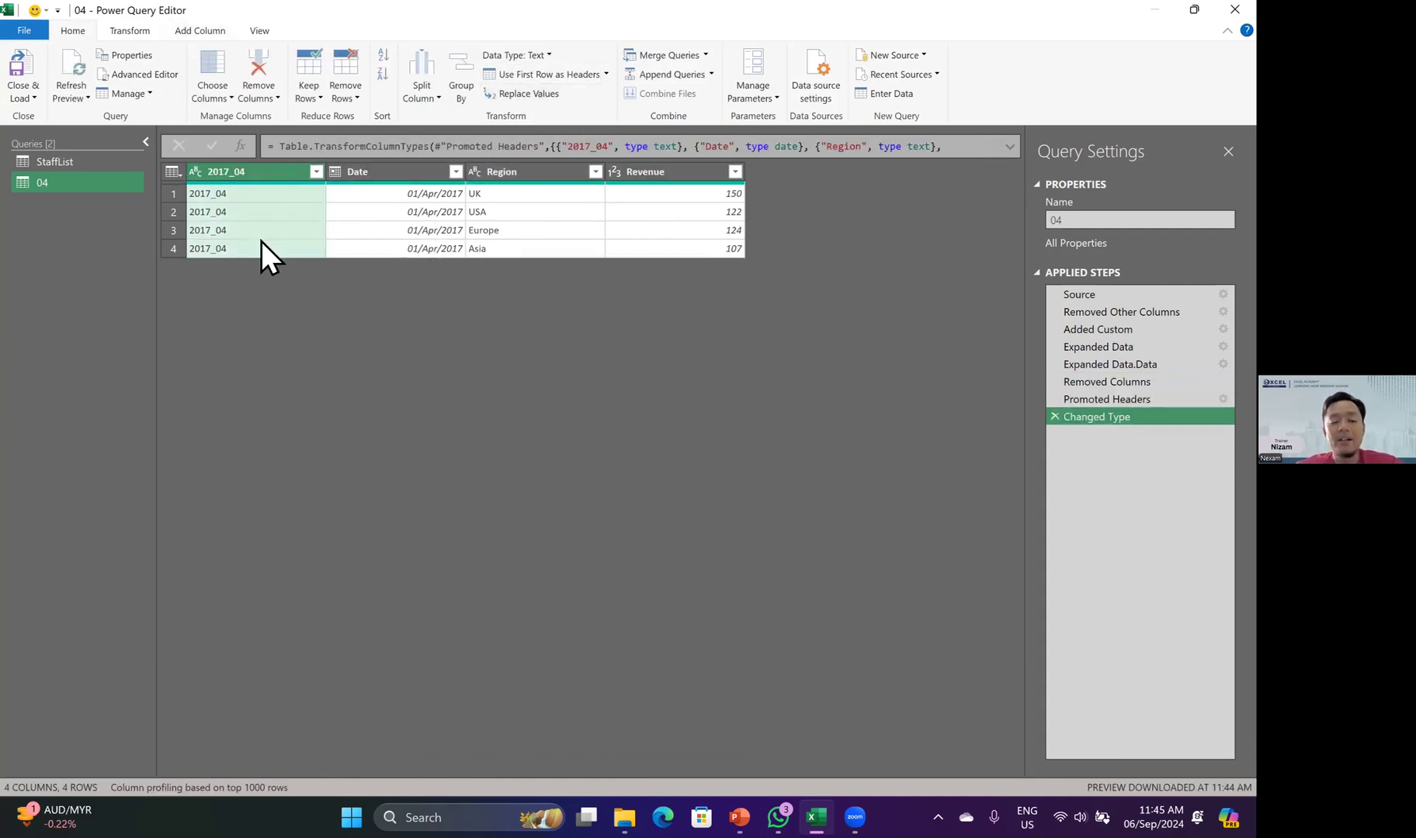
- Rename the 2017_04 column to FileName
right_click(234, 173)
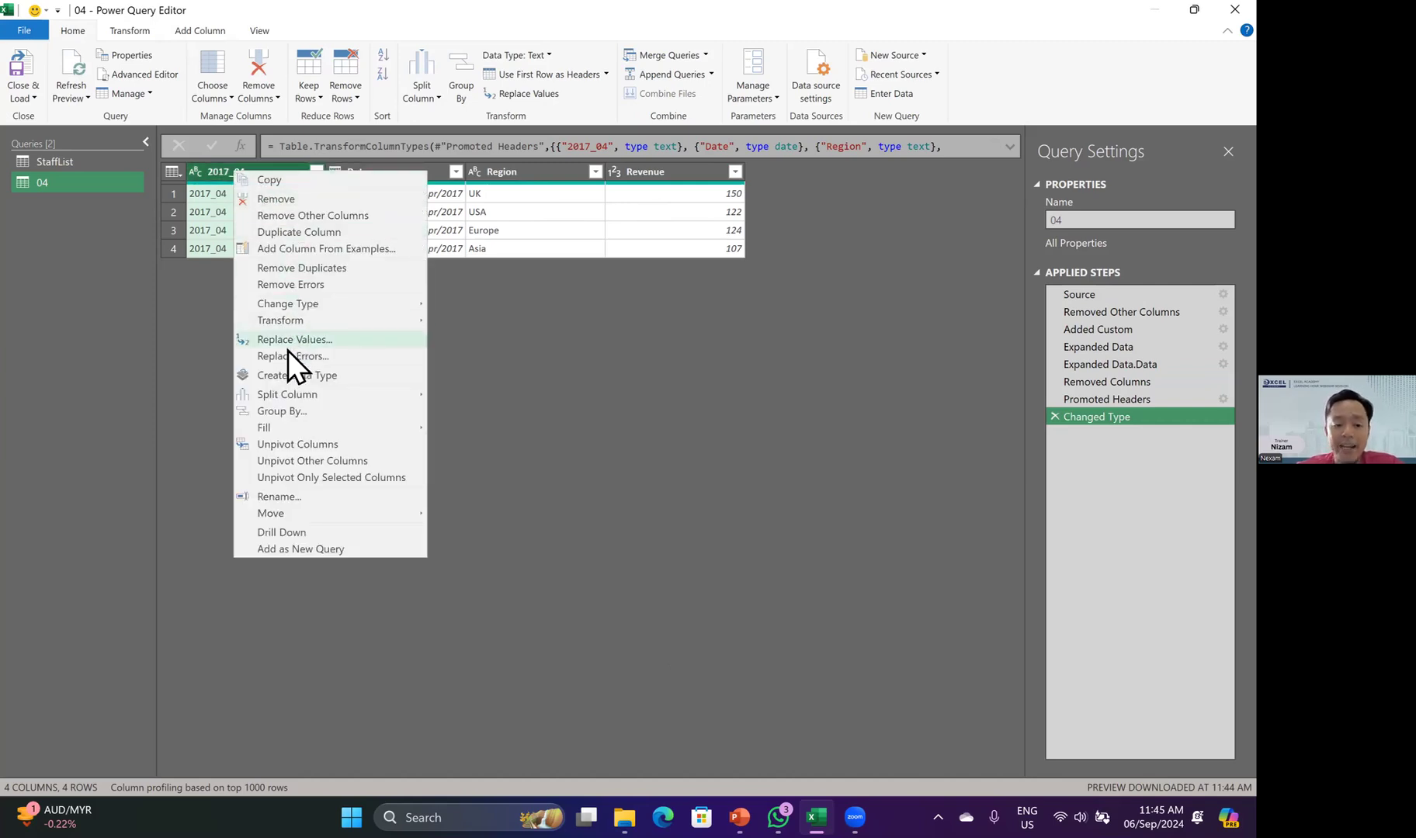
click(294, 496)
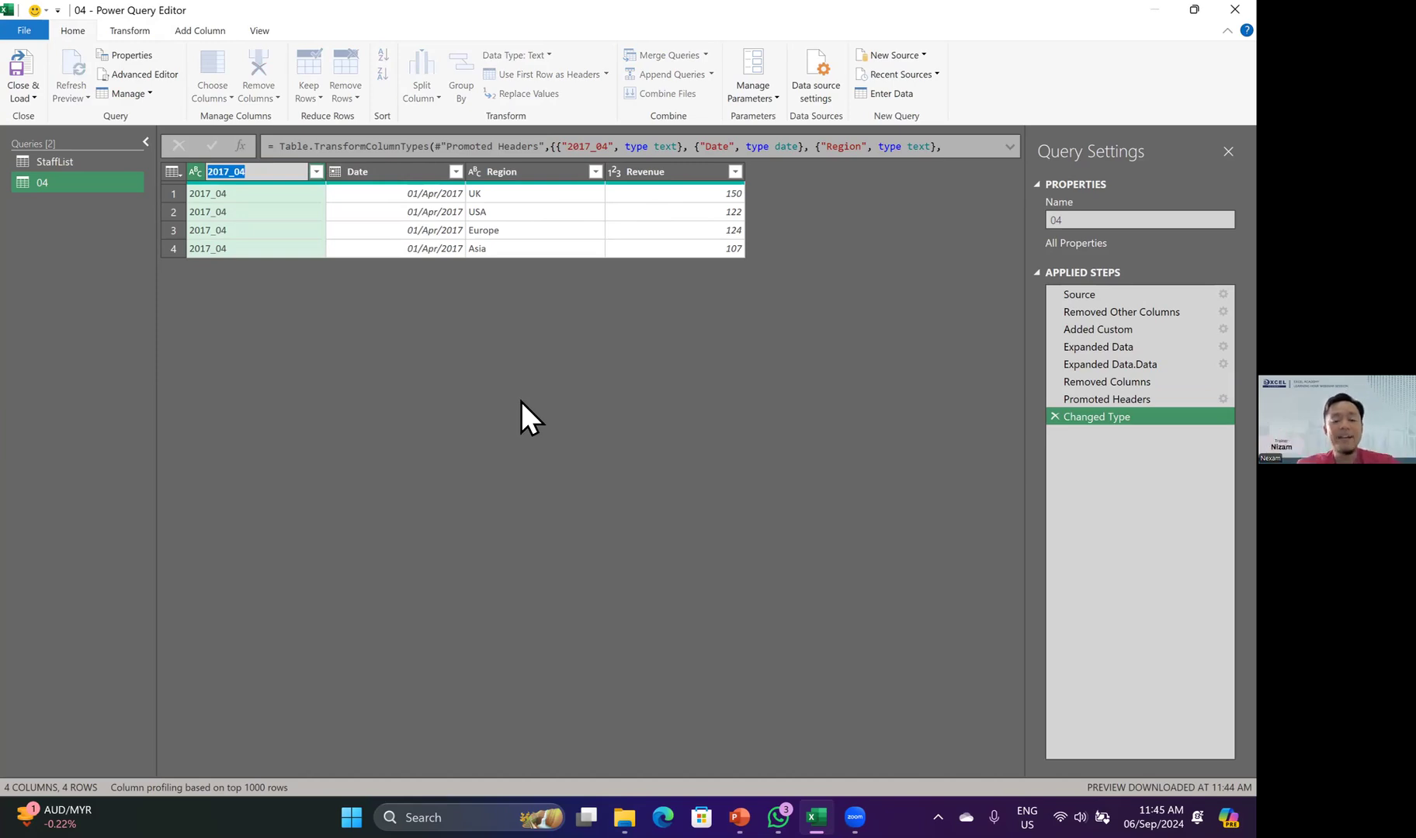
text(File)
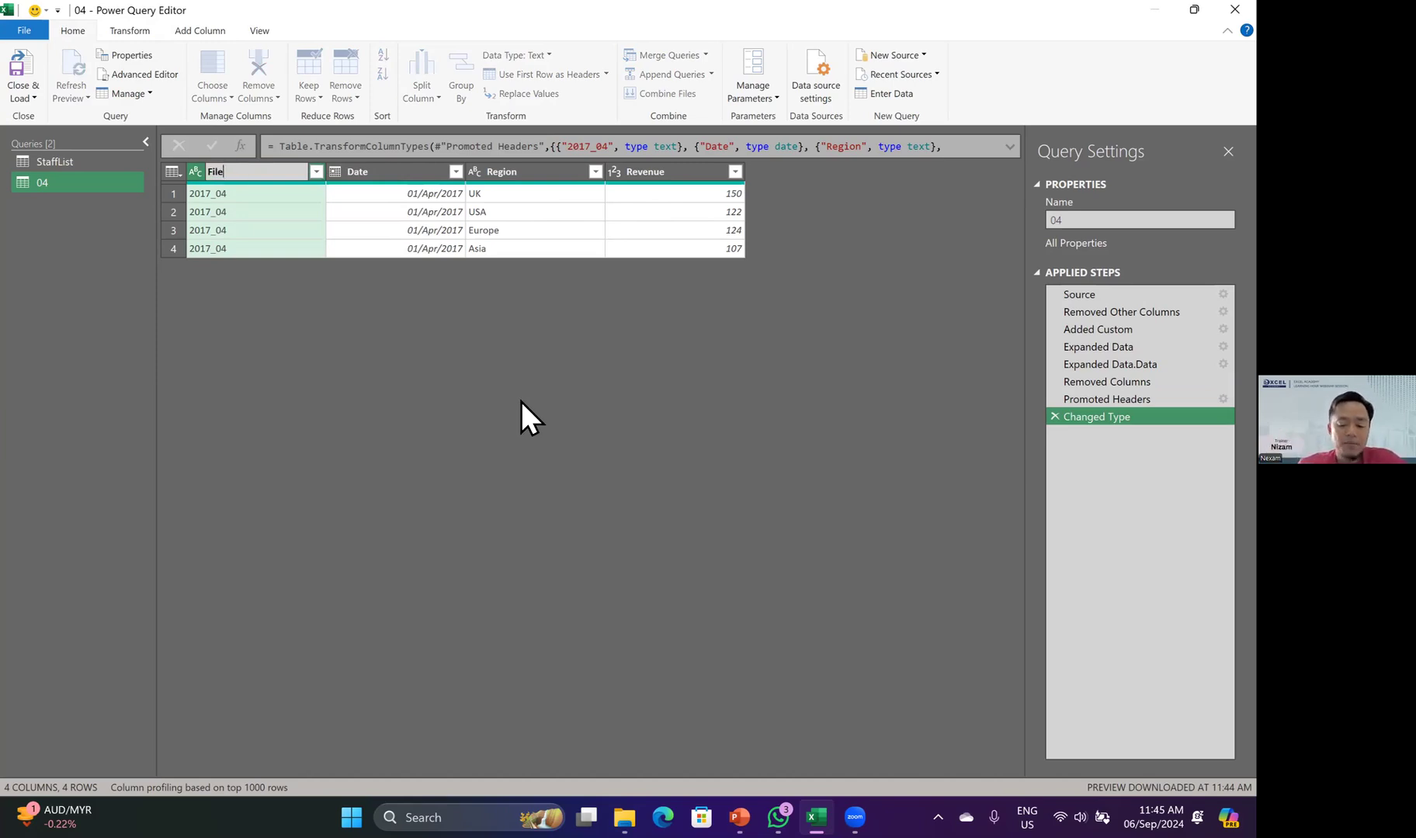
text(Name)
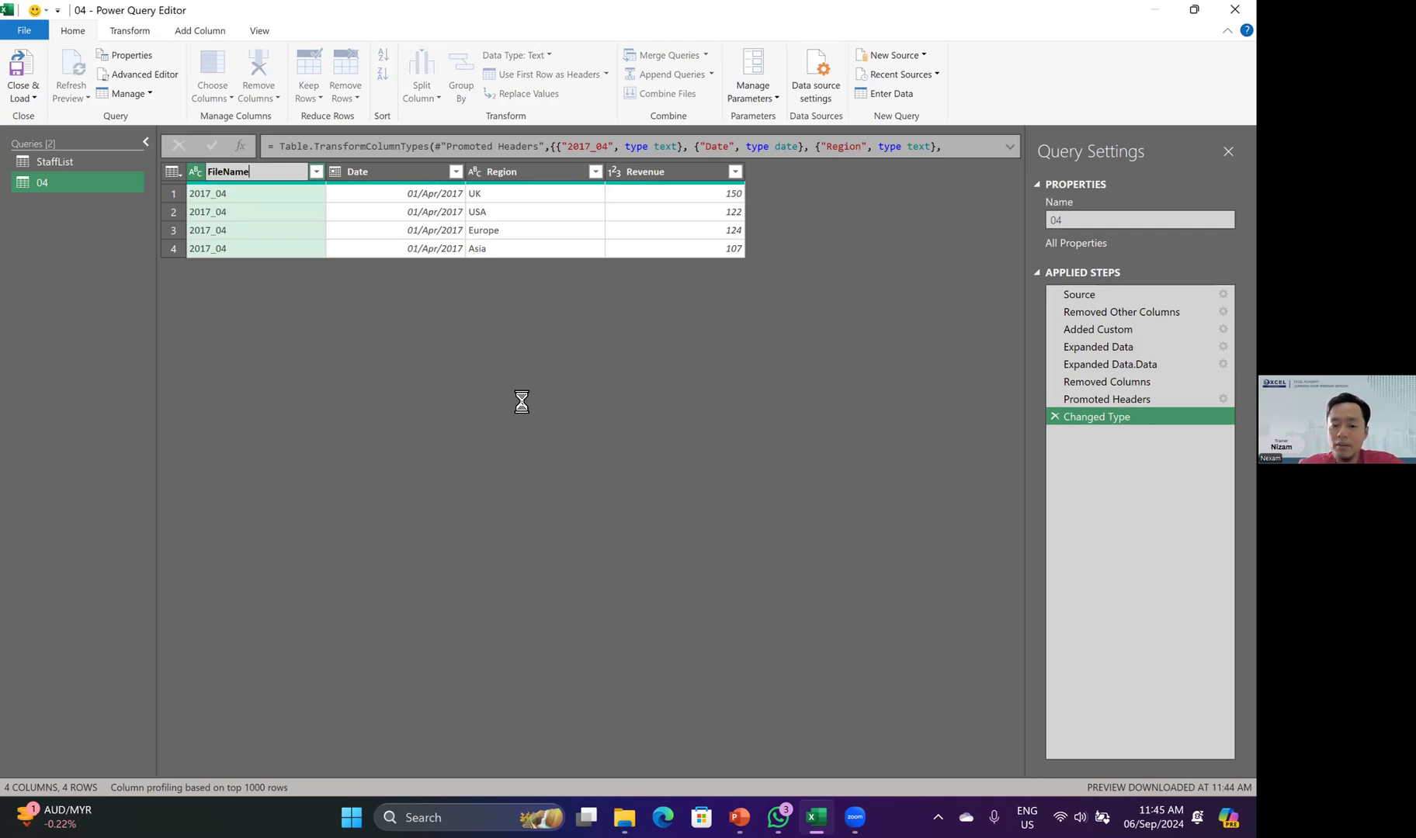
key(Return)
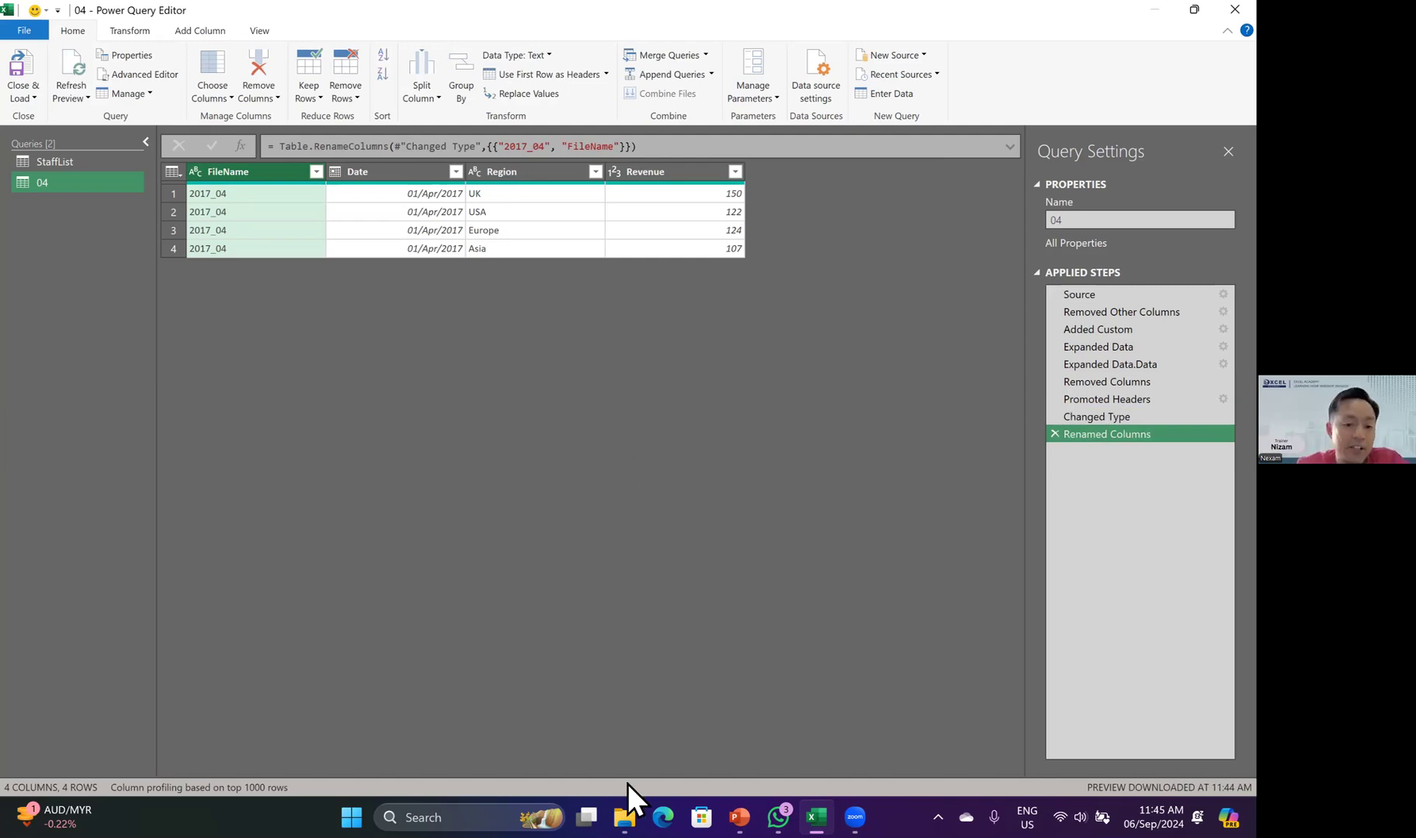
- Check the contents of the DataSource folder and its 04 subfolder in File Explorer, and return to the query editor
click(624, 816)
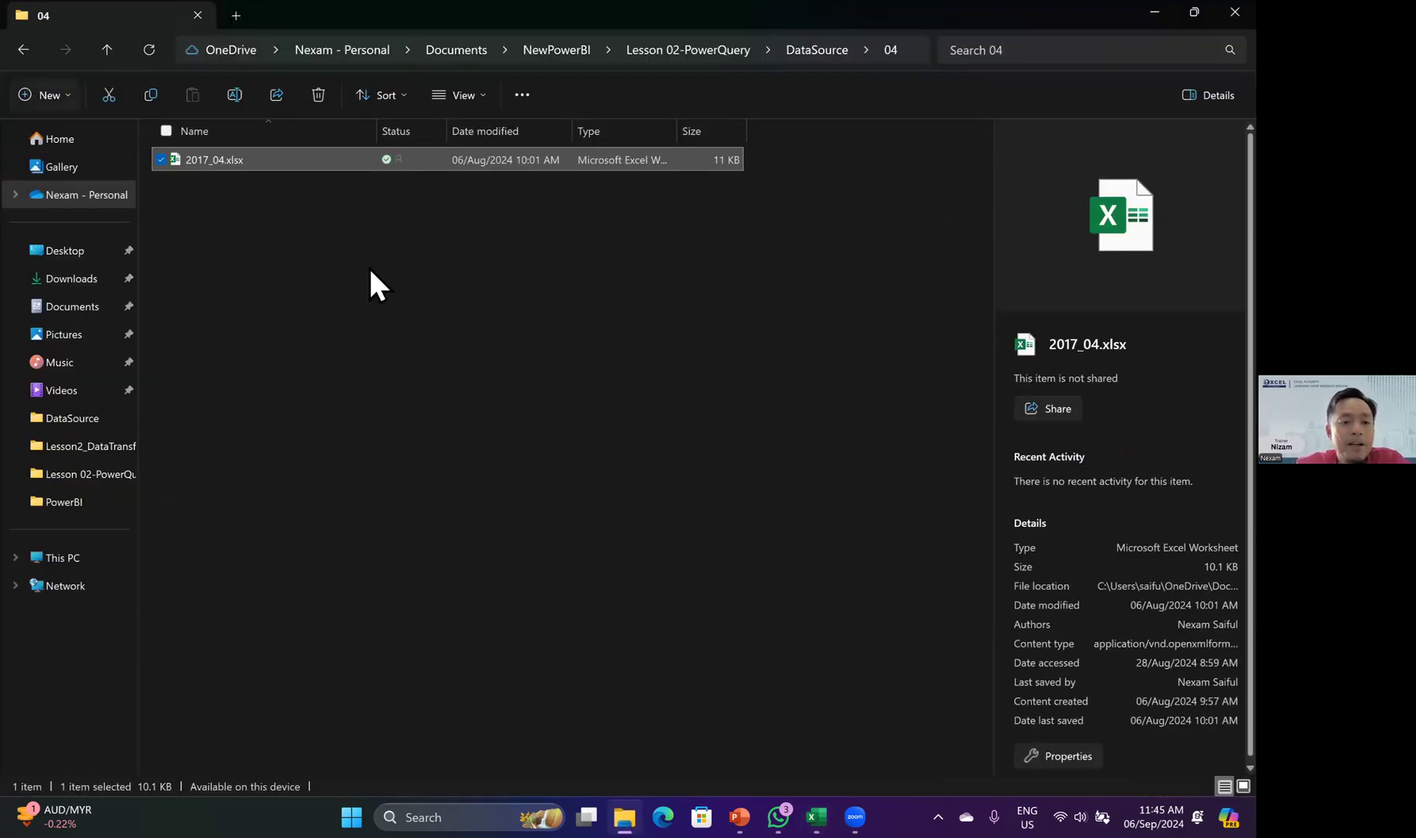
click(16, 44)
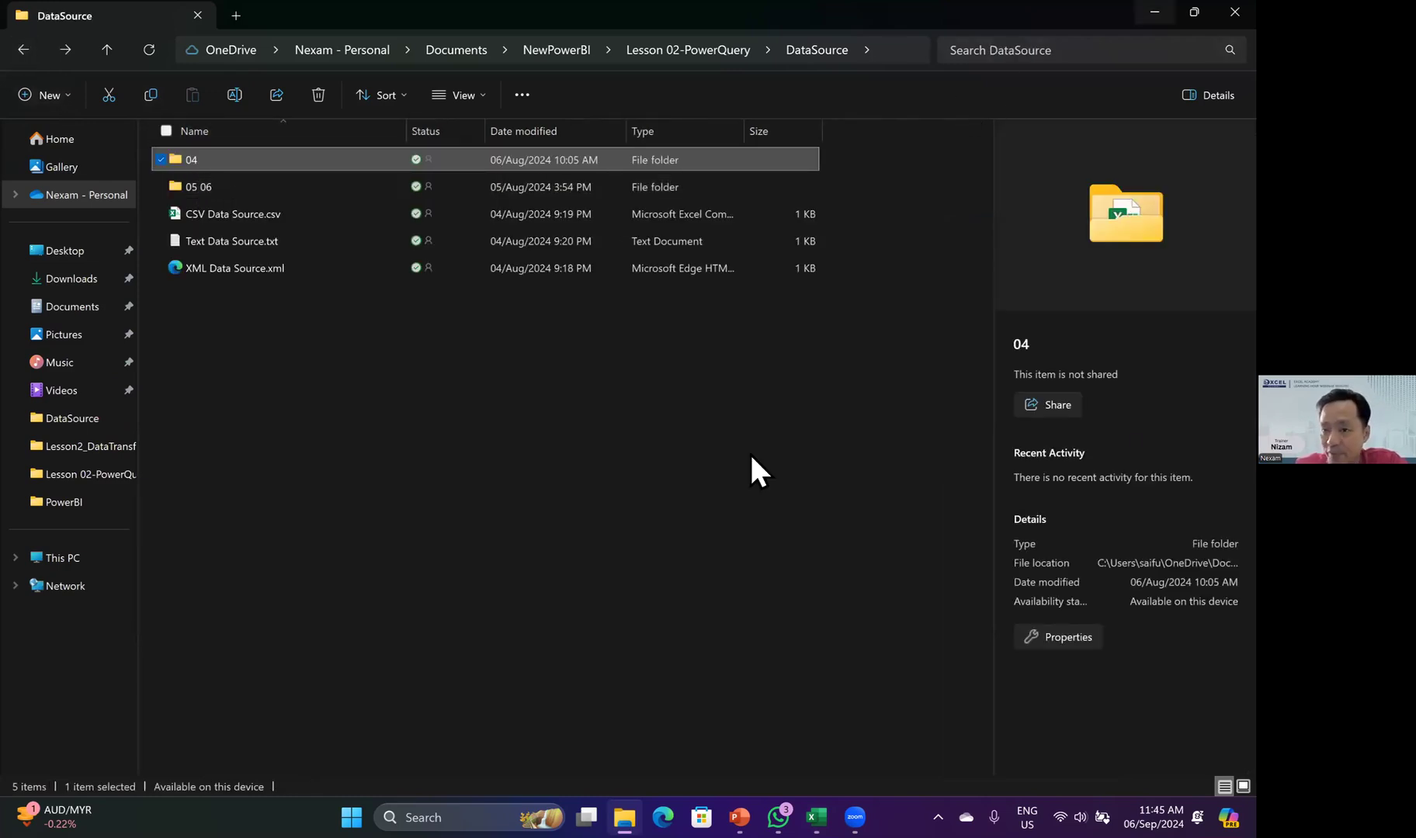
key(alt+Tab)
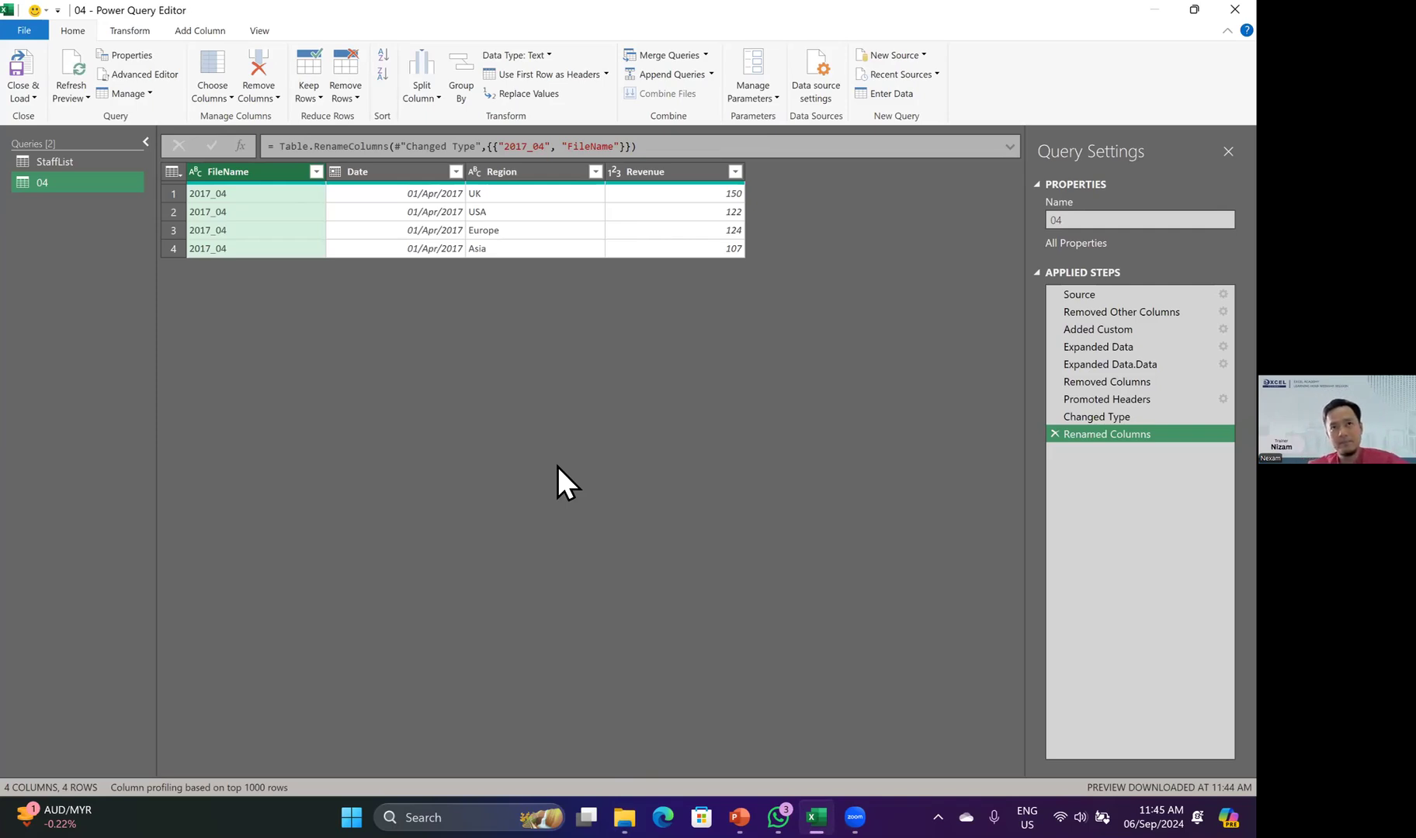
click(634, 792)
double_click(201, 161)
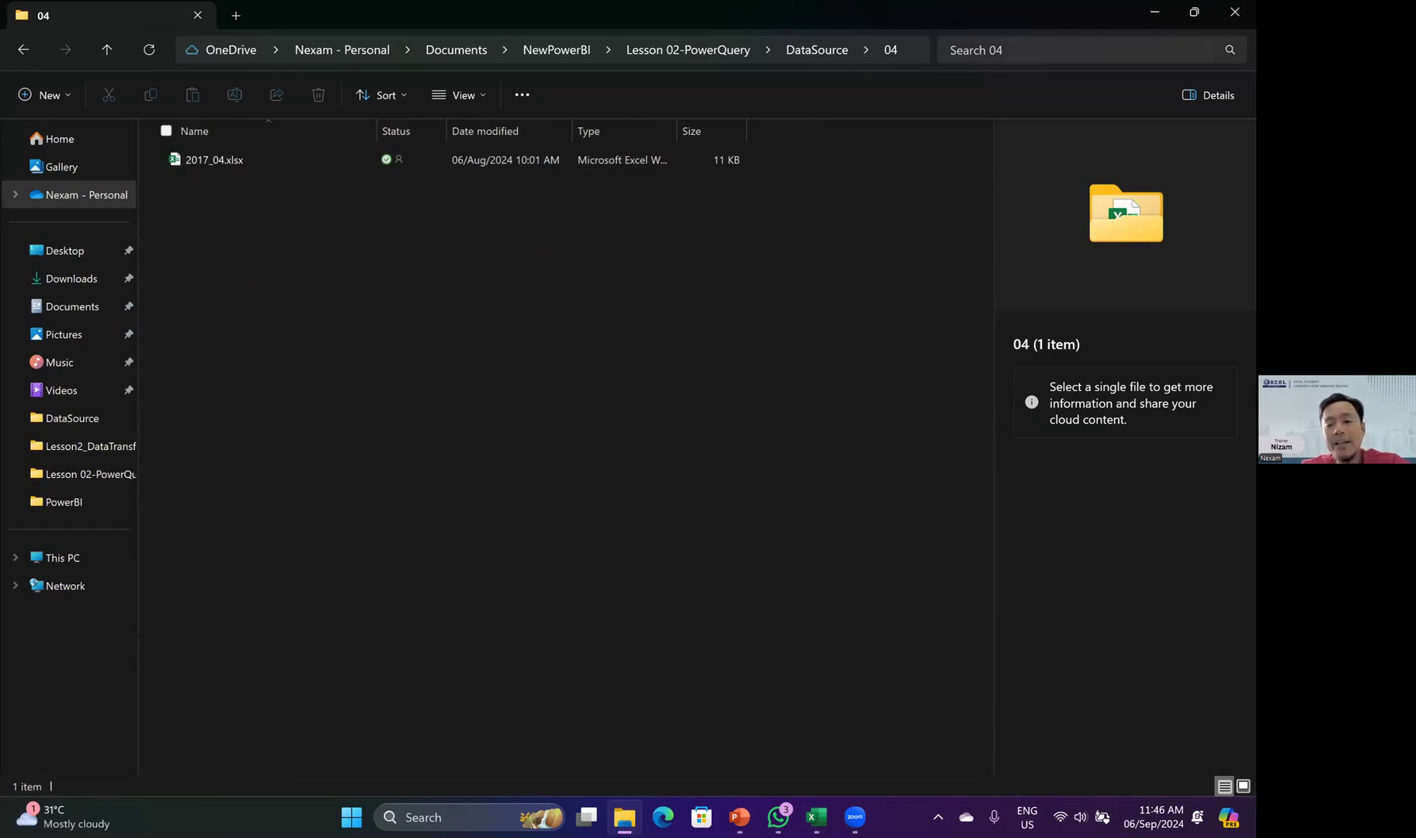
click(1154, 12)
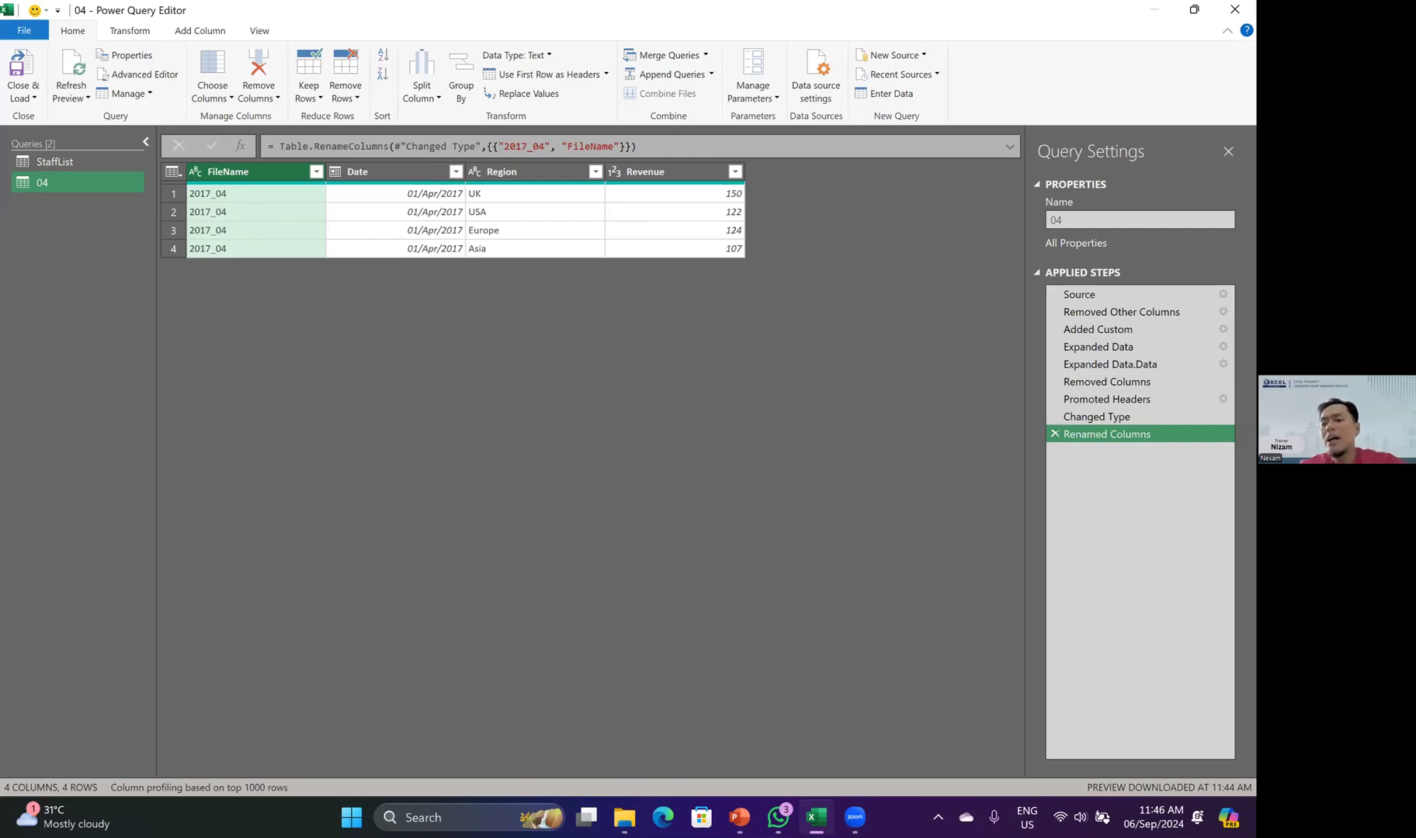
- Close the query editor, keeping the changes, and load the 04 query into the Excel worksheet
click(1234, 9)
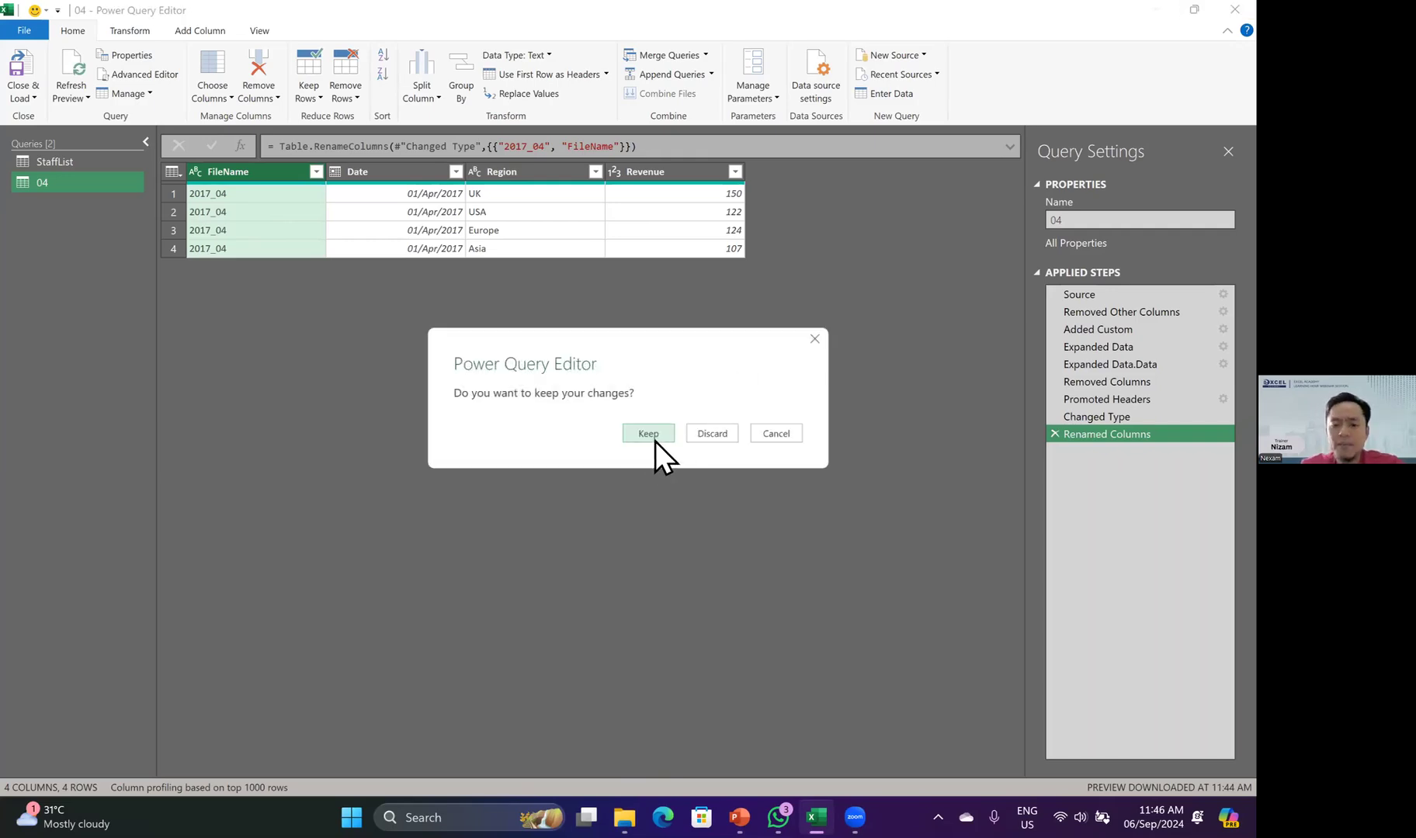
click(649, 434)
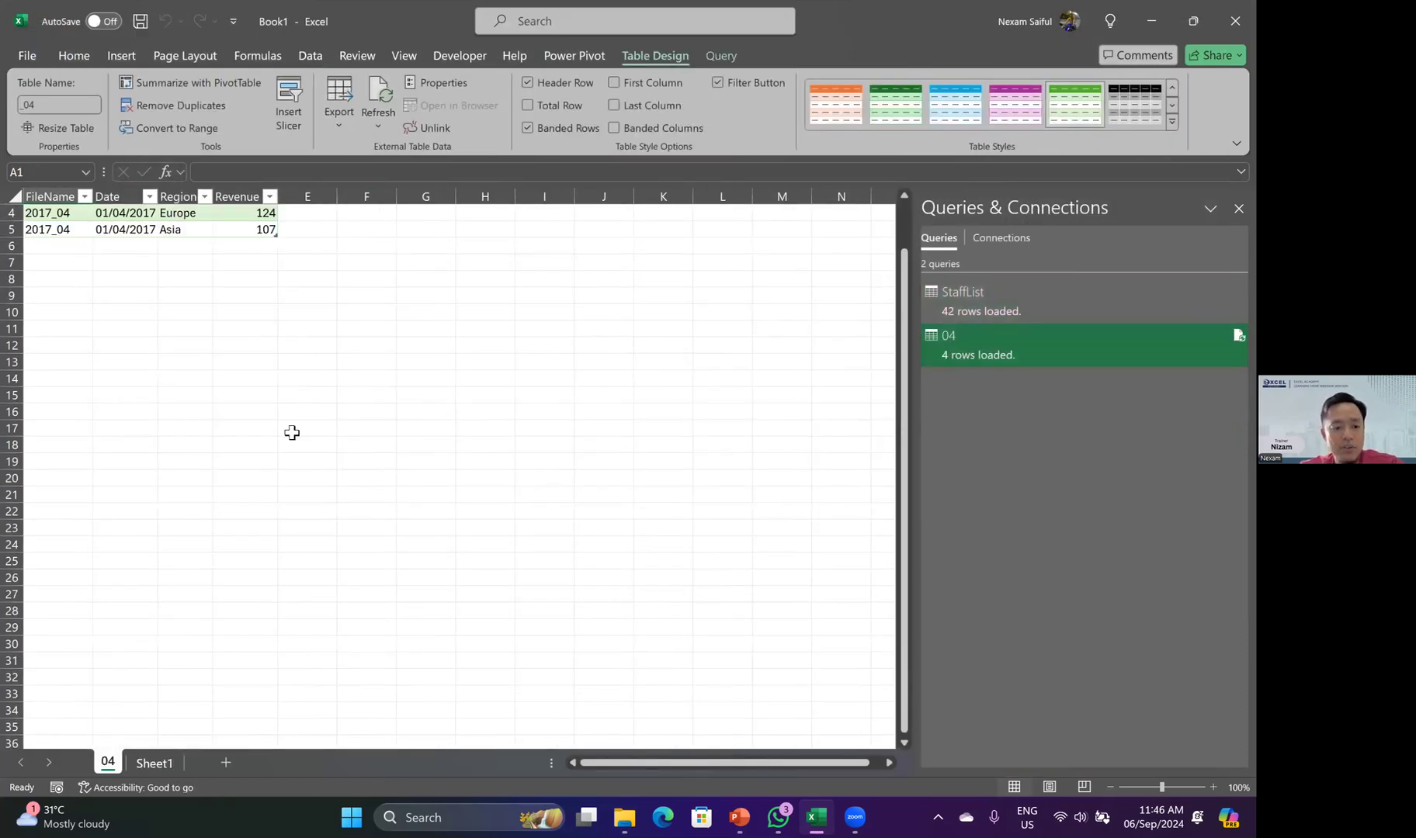
scroll(291, 433, up, 1)
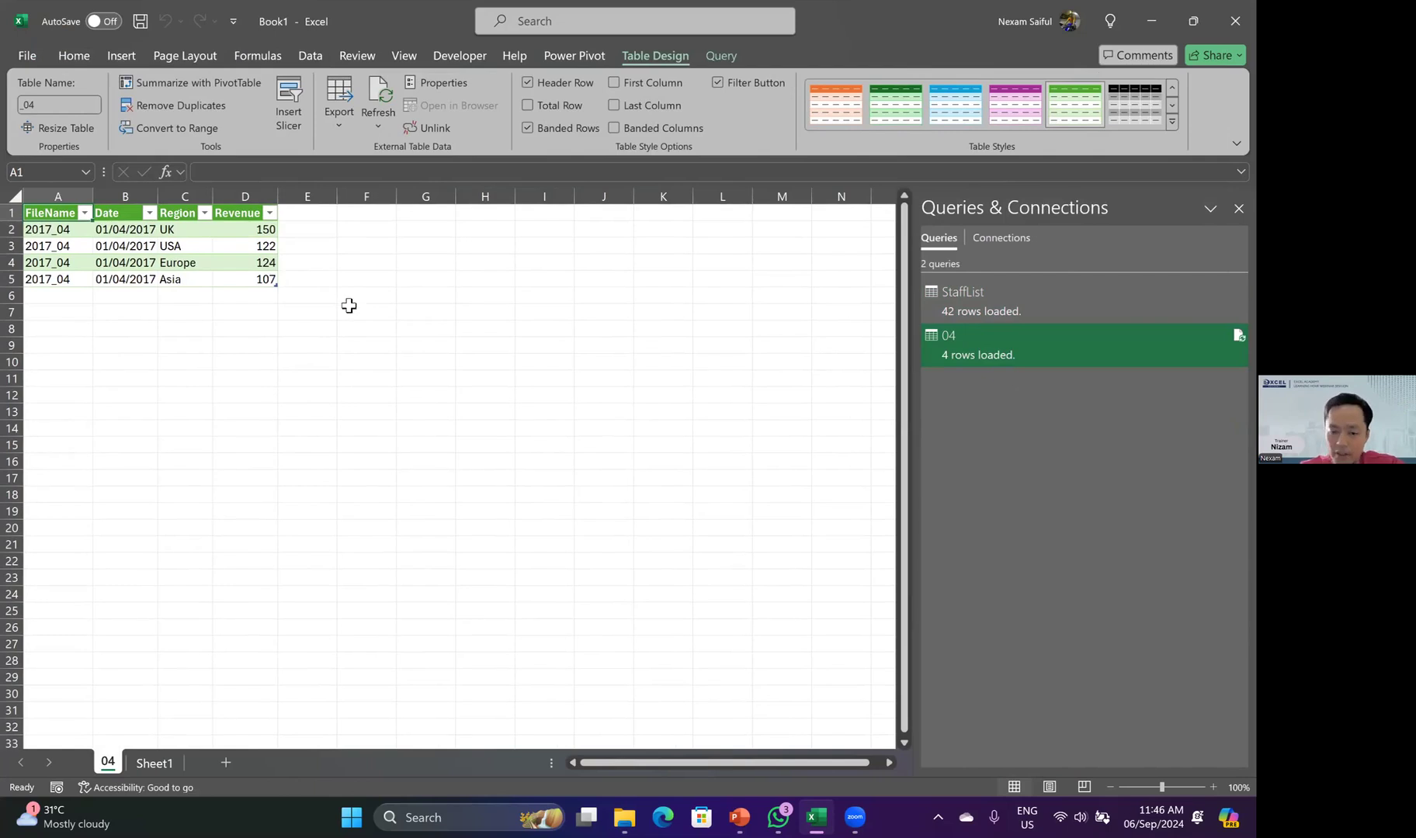
- Switch to File Explorer and duplicate 2017_04.xlsx inside the 04 source folder
click(626, 782)
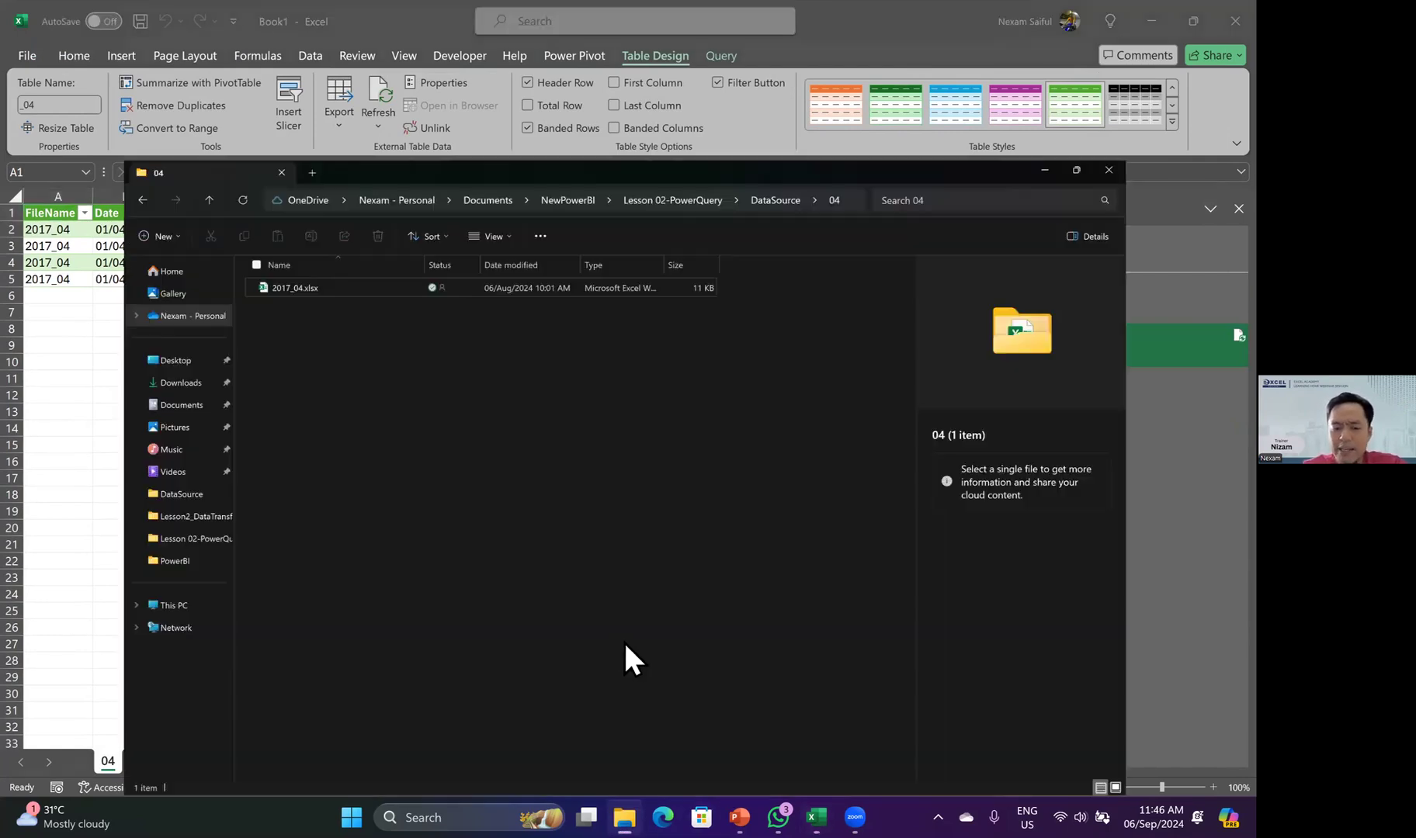
click(28, 50)
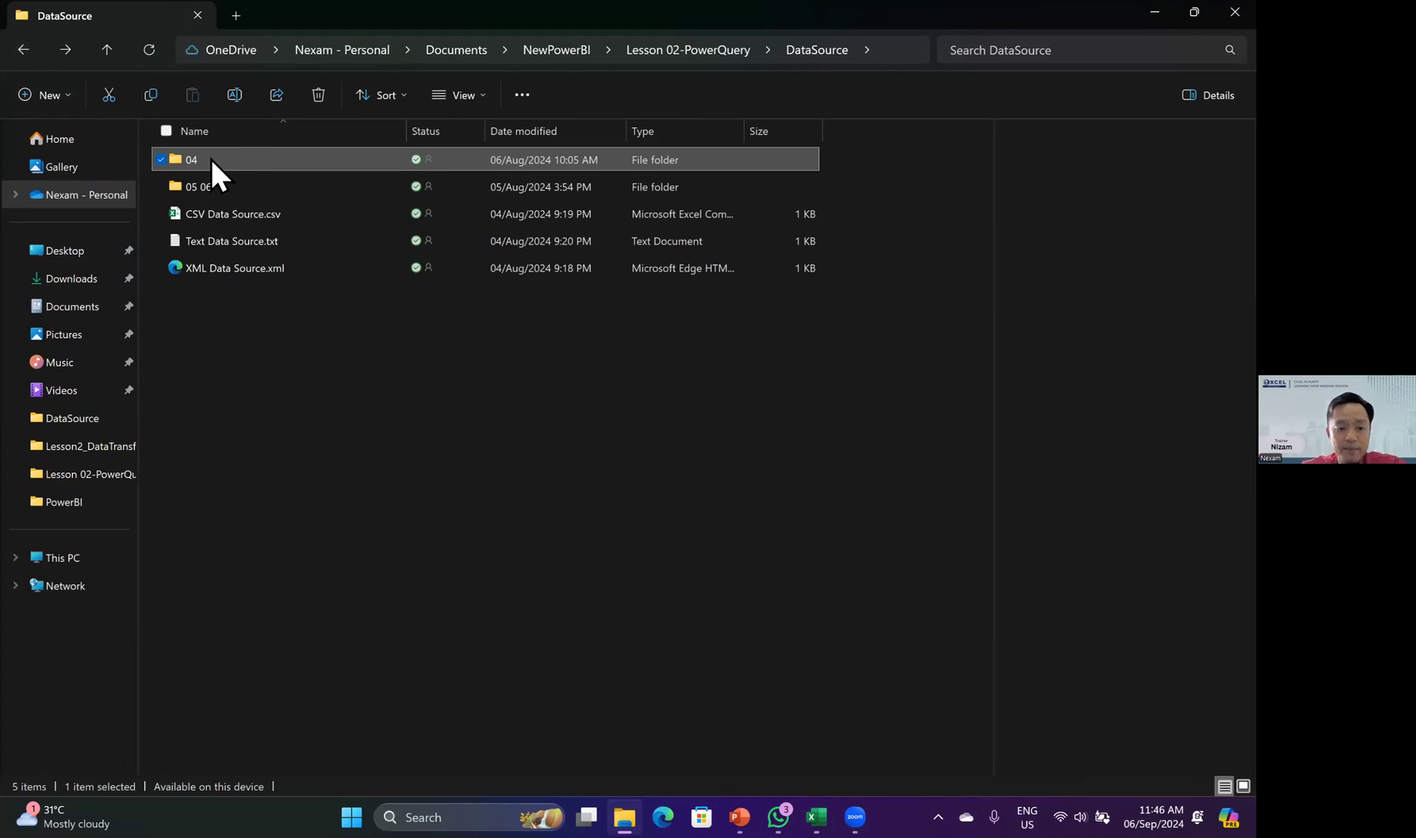
double_click(209, 157)
click(225, 156)
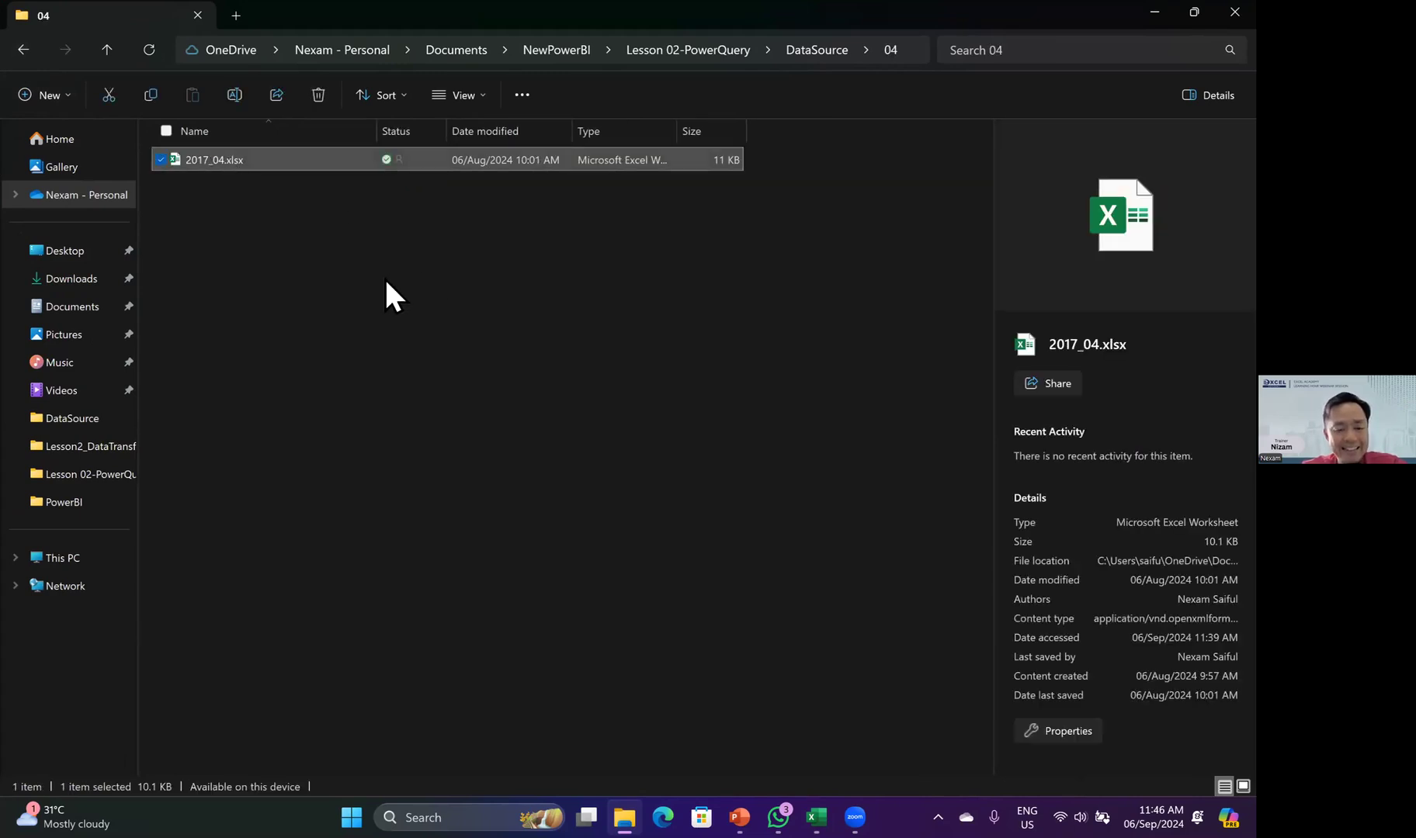
key(ctrl+c)
click(223, 260)
key(ctrl+v)
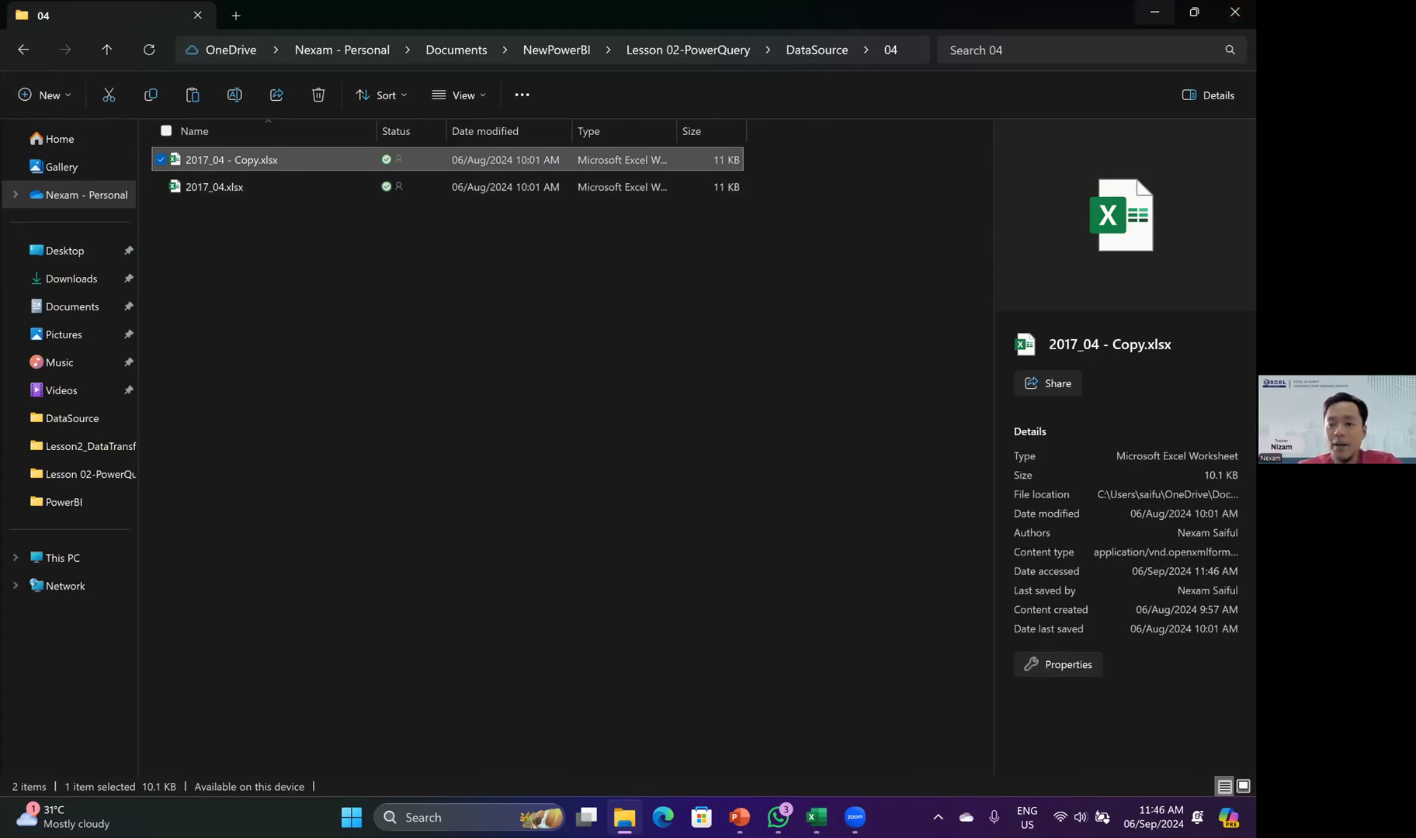
- Switch back to the Excel workbook, refresh the 04 query and preview its reloaded data
key(alt+Tab)
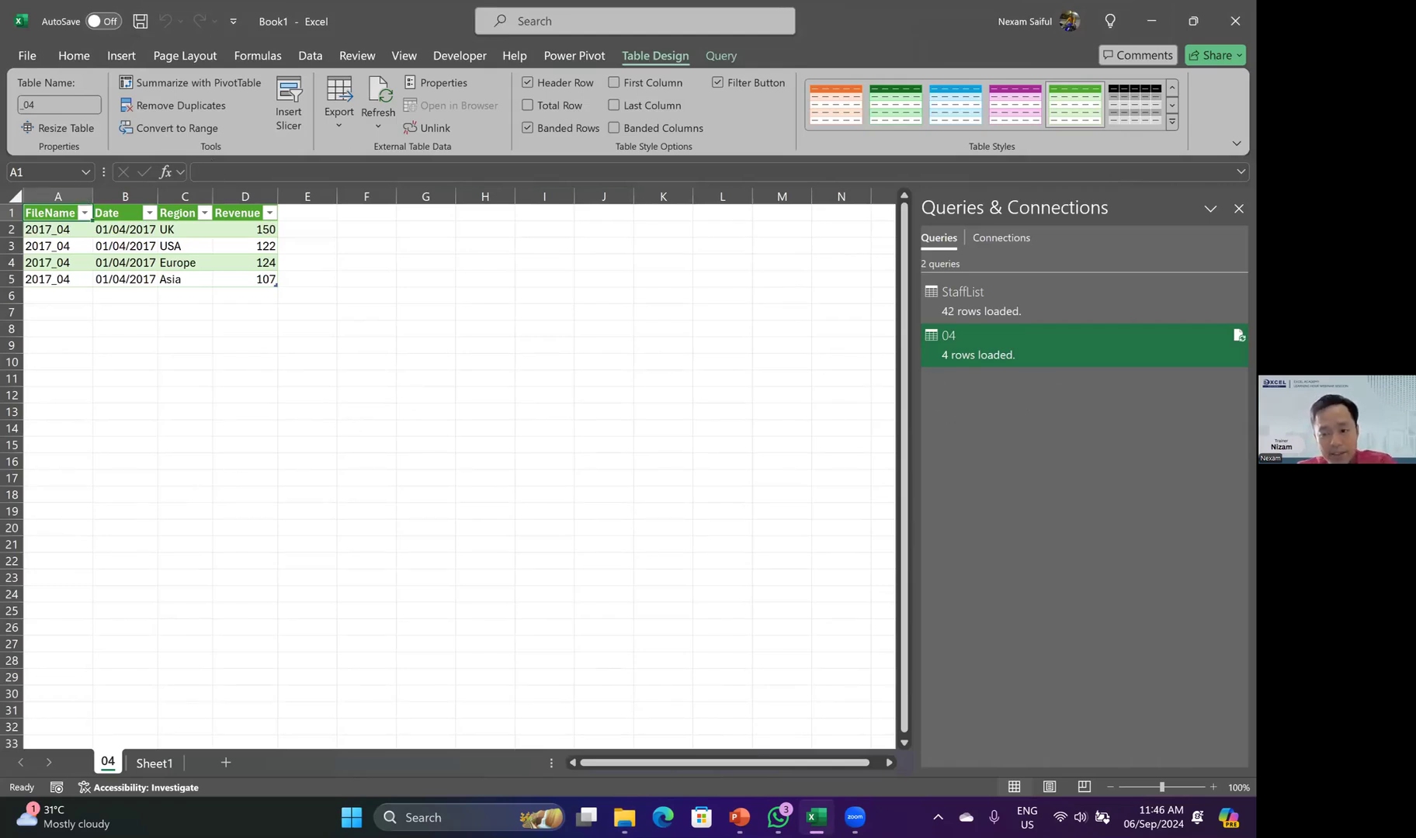
mouse_move(1009, 345)
click(1239, 336)
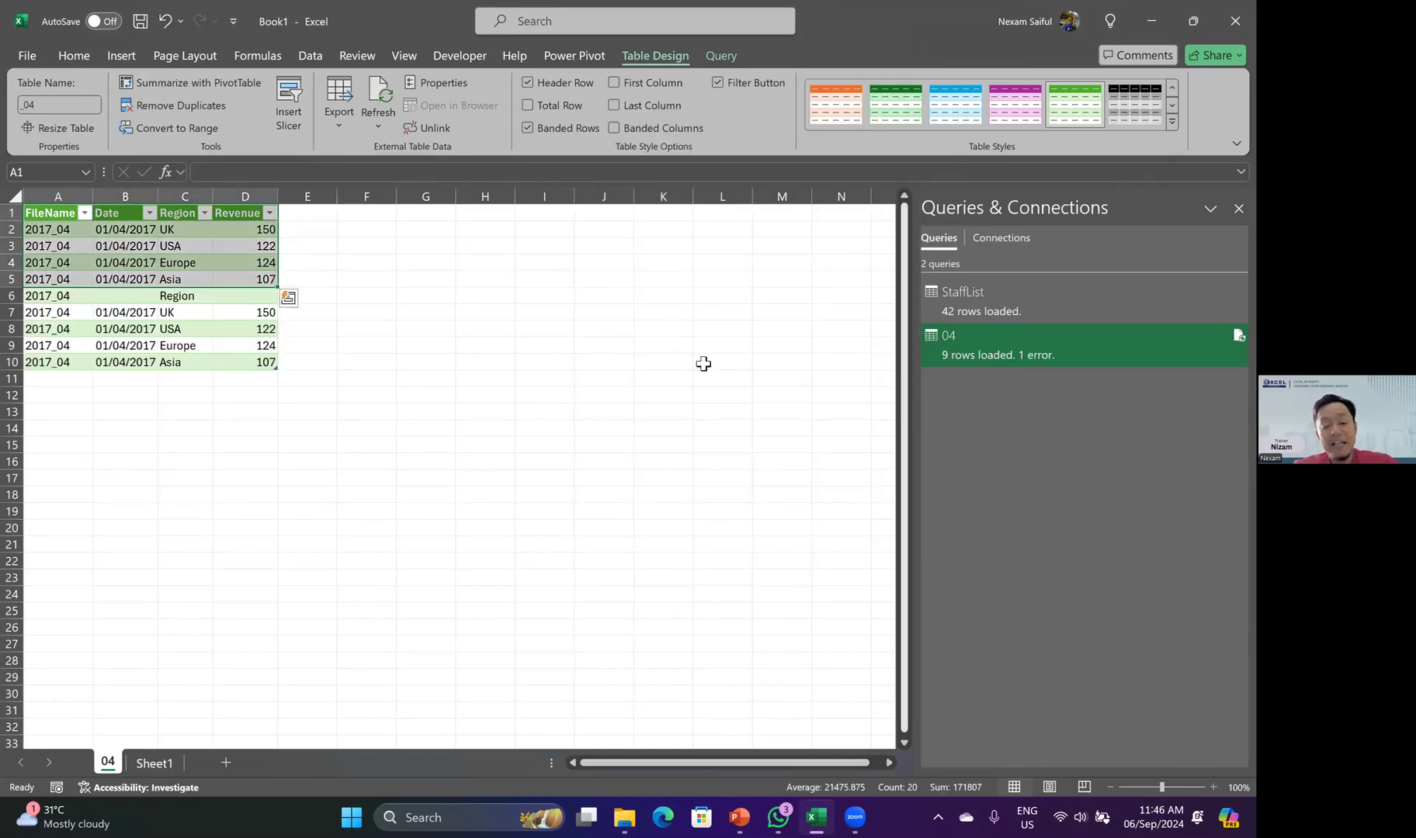
mouse_move(948, 355)
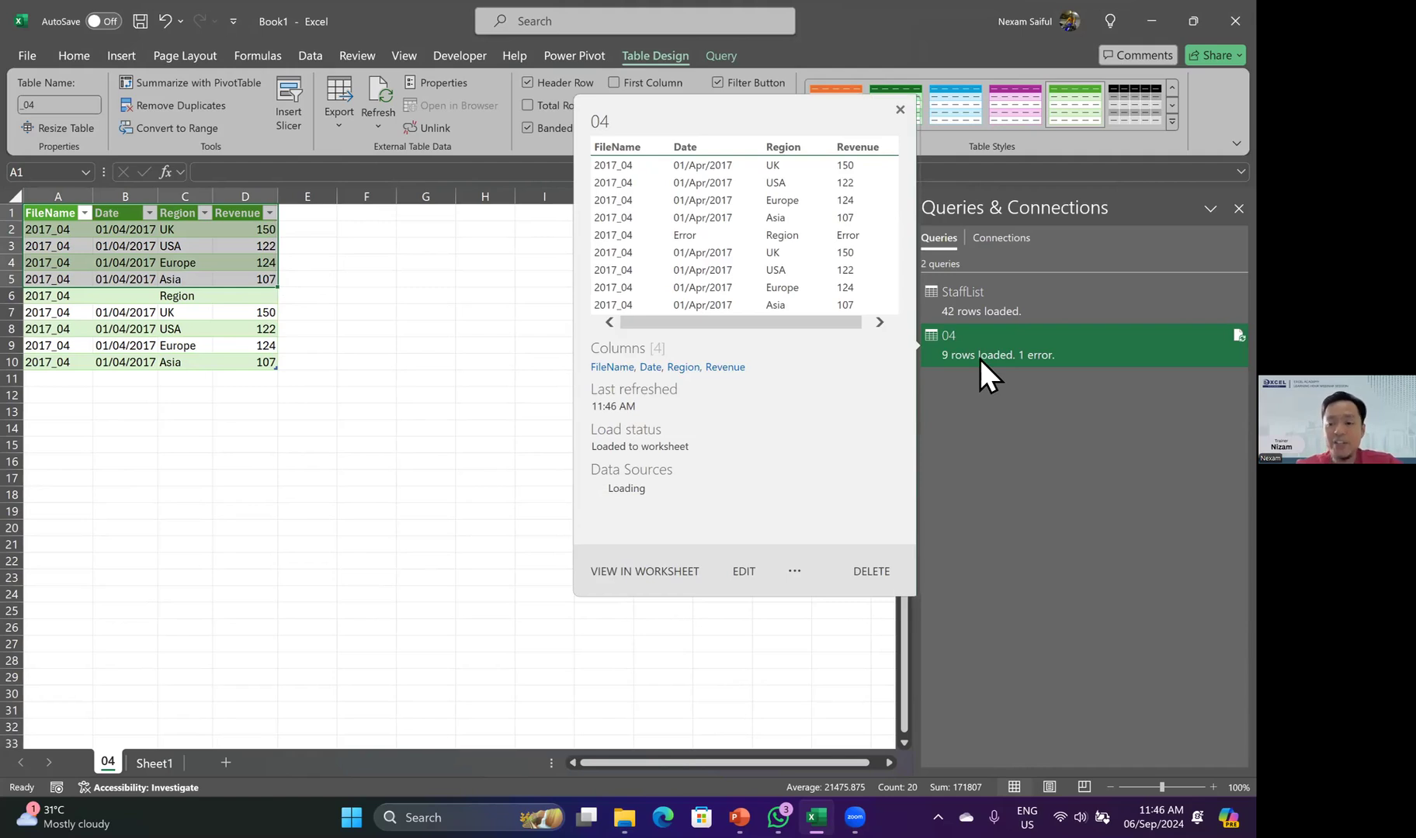
- Open the 04 query for editing in the Power Query Editor
double_click(1091, 354)
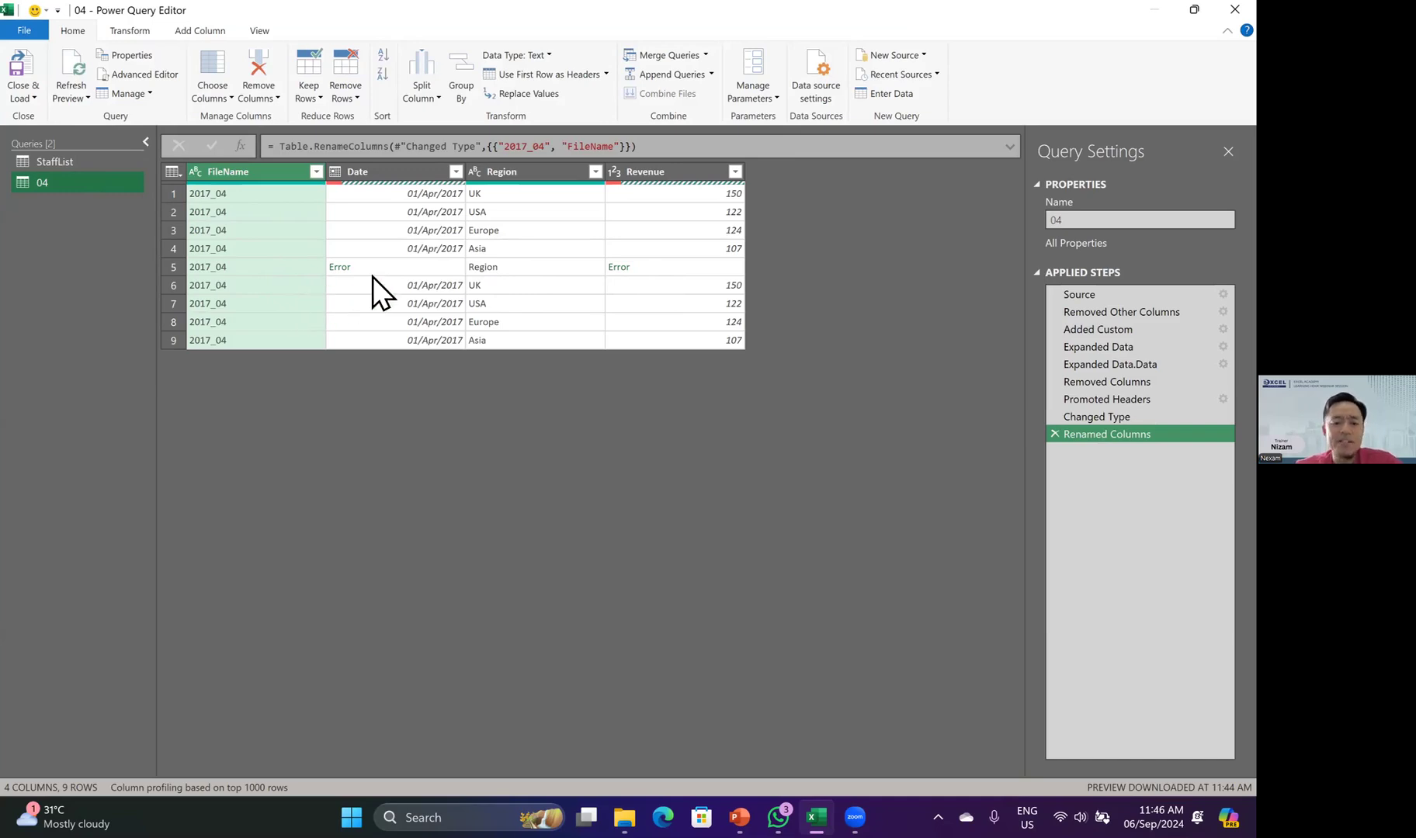
- Try removing empty values from the Date column and sorting it ascending, deleting each applied step again
click(455, 170)
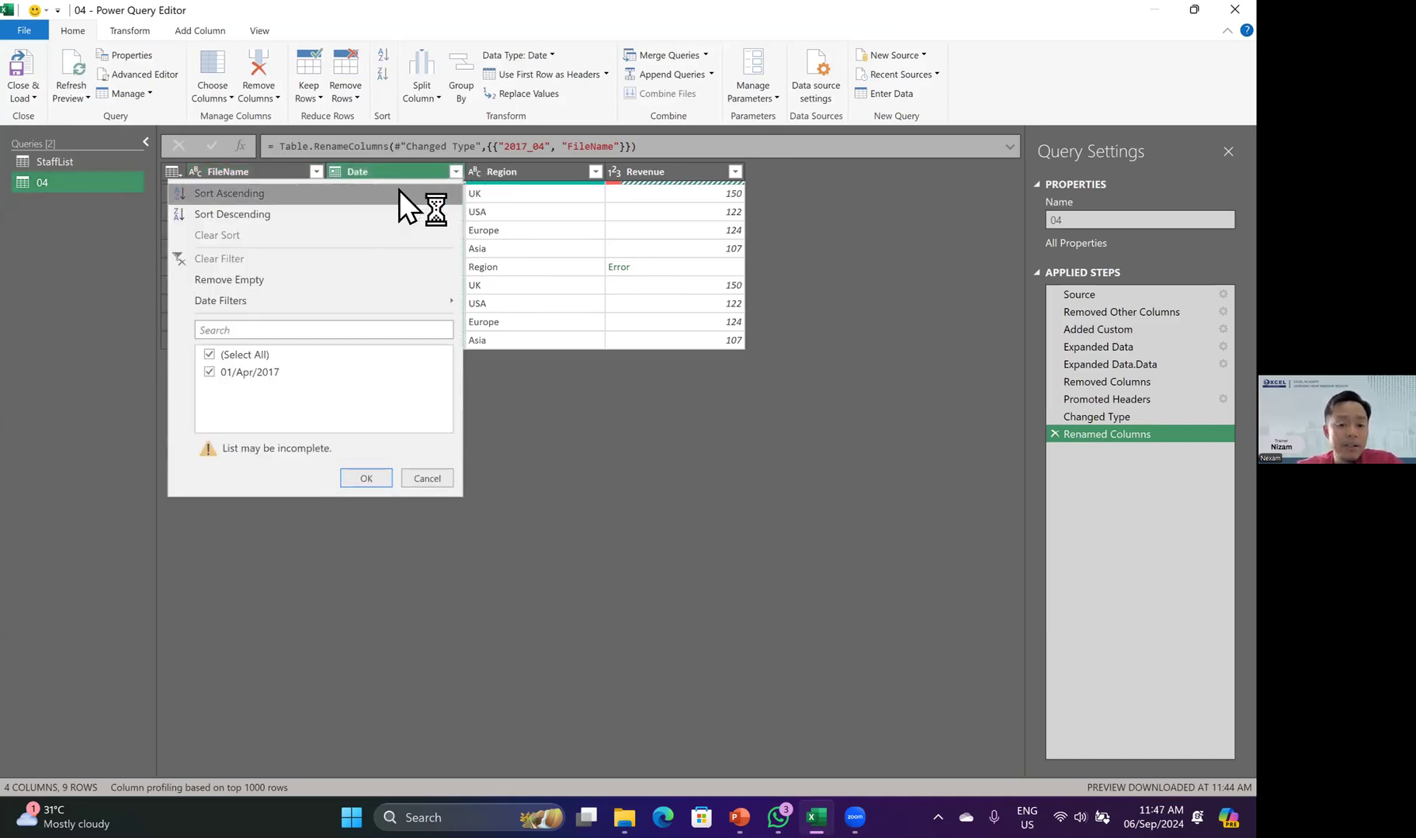
click(243, 278)
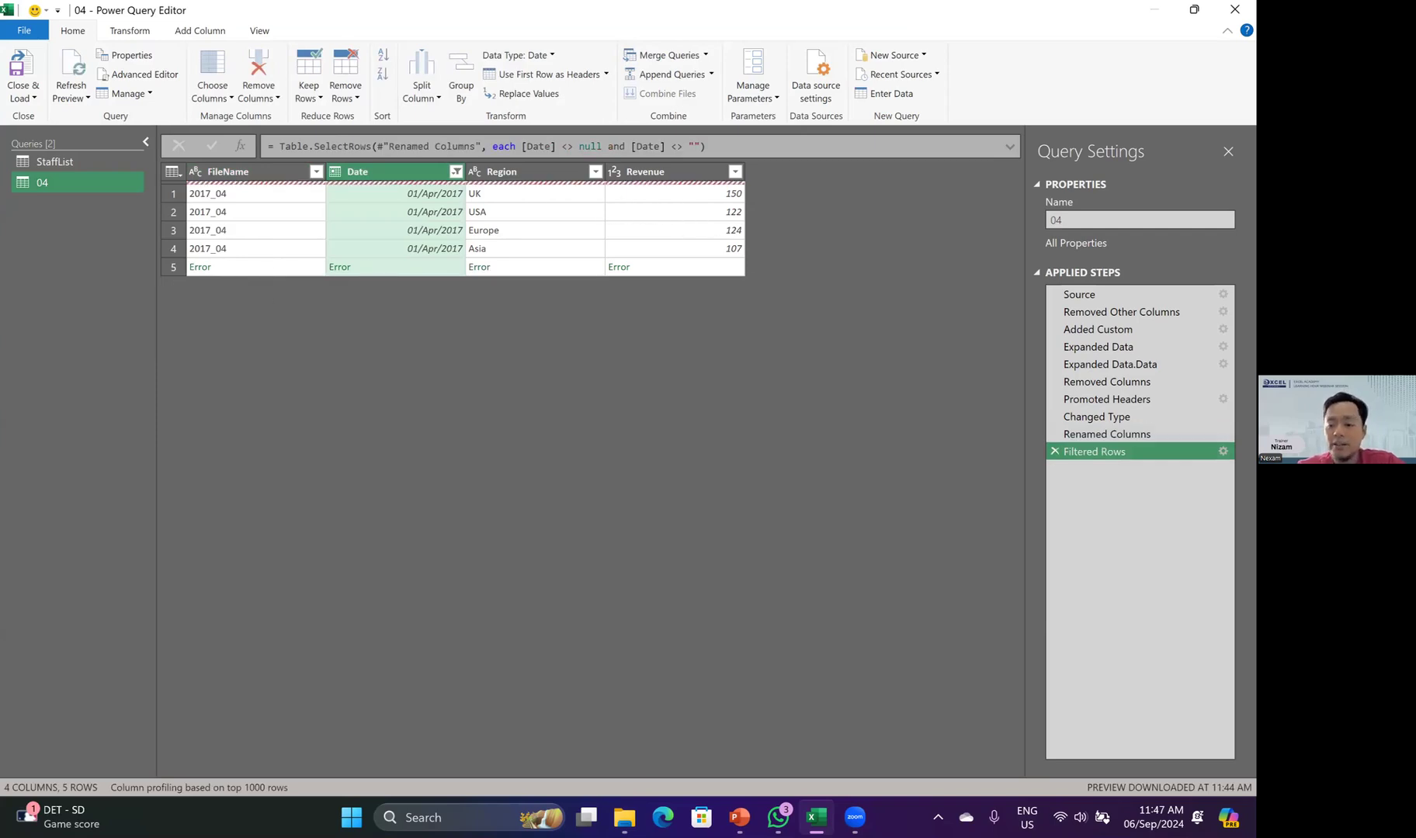
click(1053, 451)
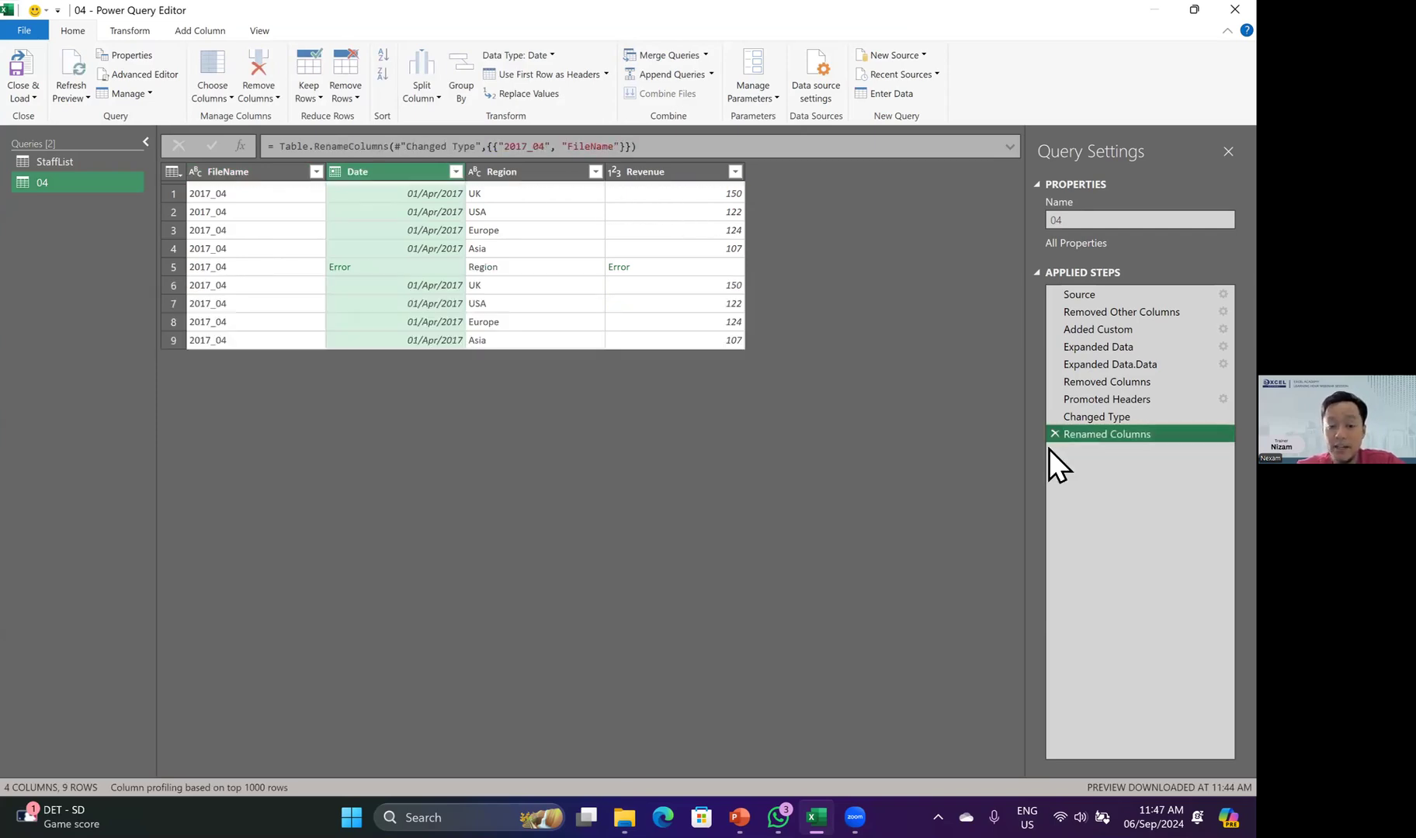
click(456, 172)
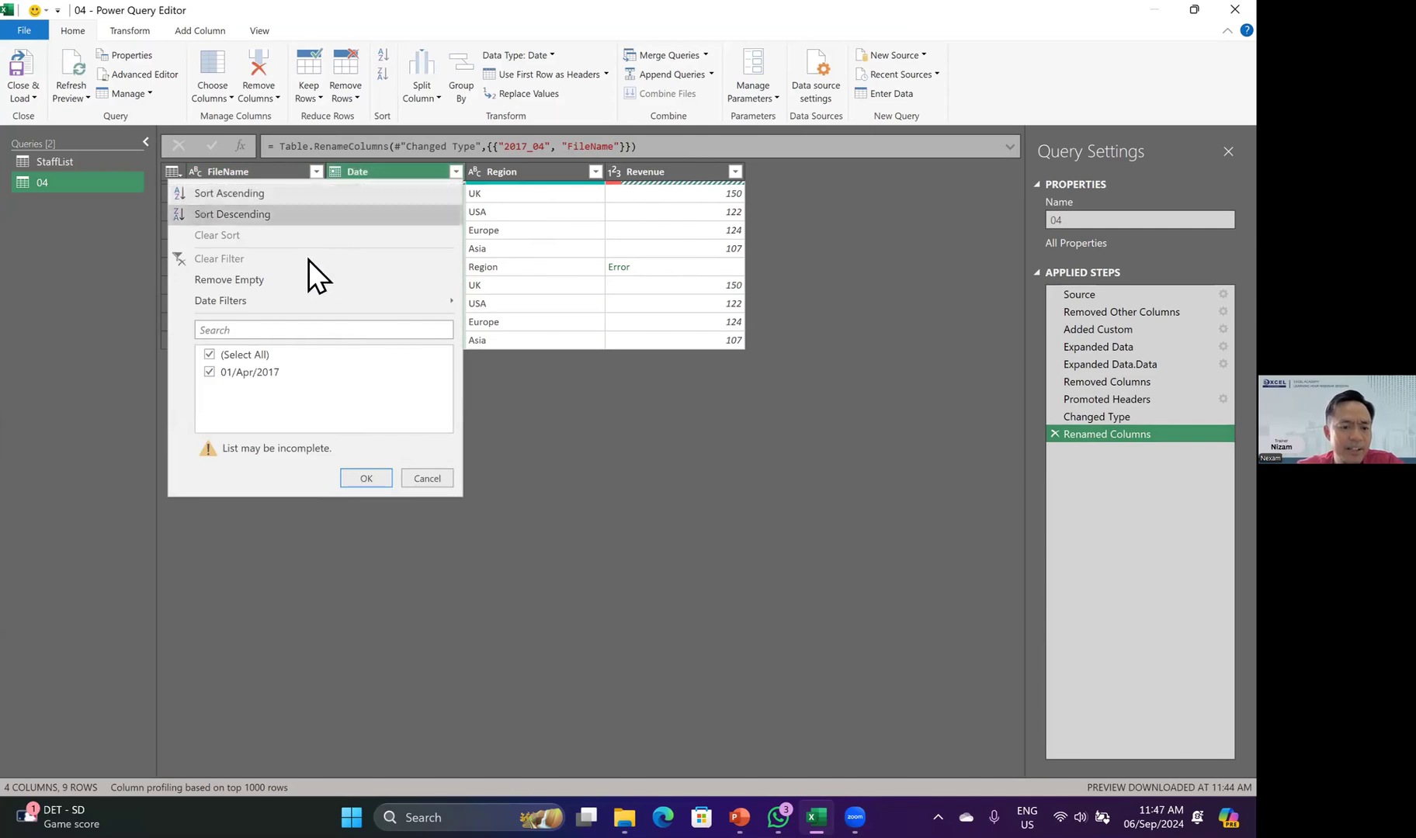
click(359, 193)
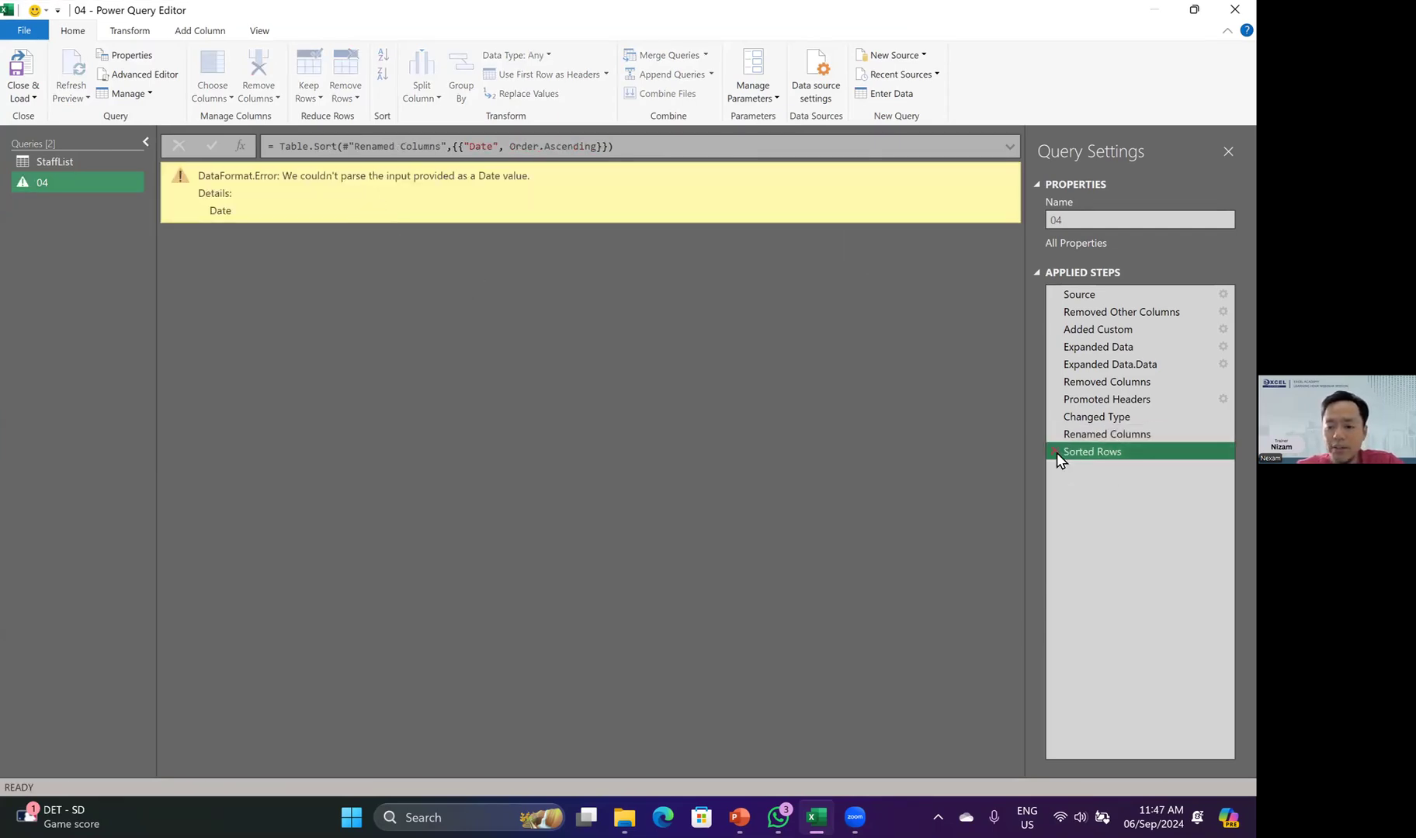
click(1055, 452)
- Examine the error in the Date column and remove the rows that have errors in that column
click(353, 269)
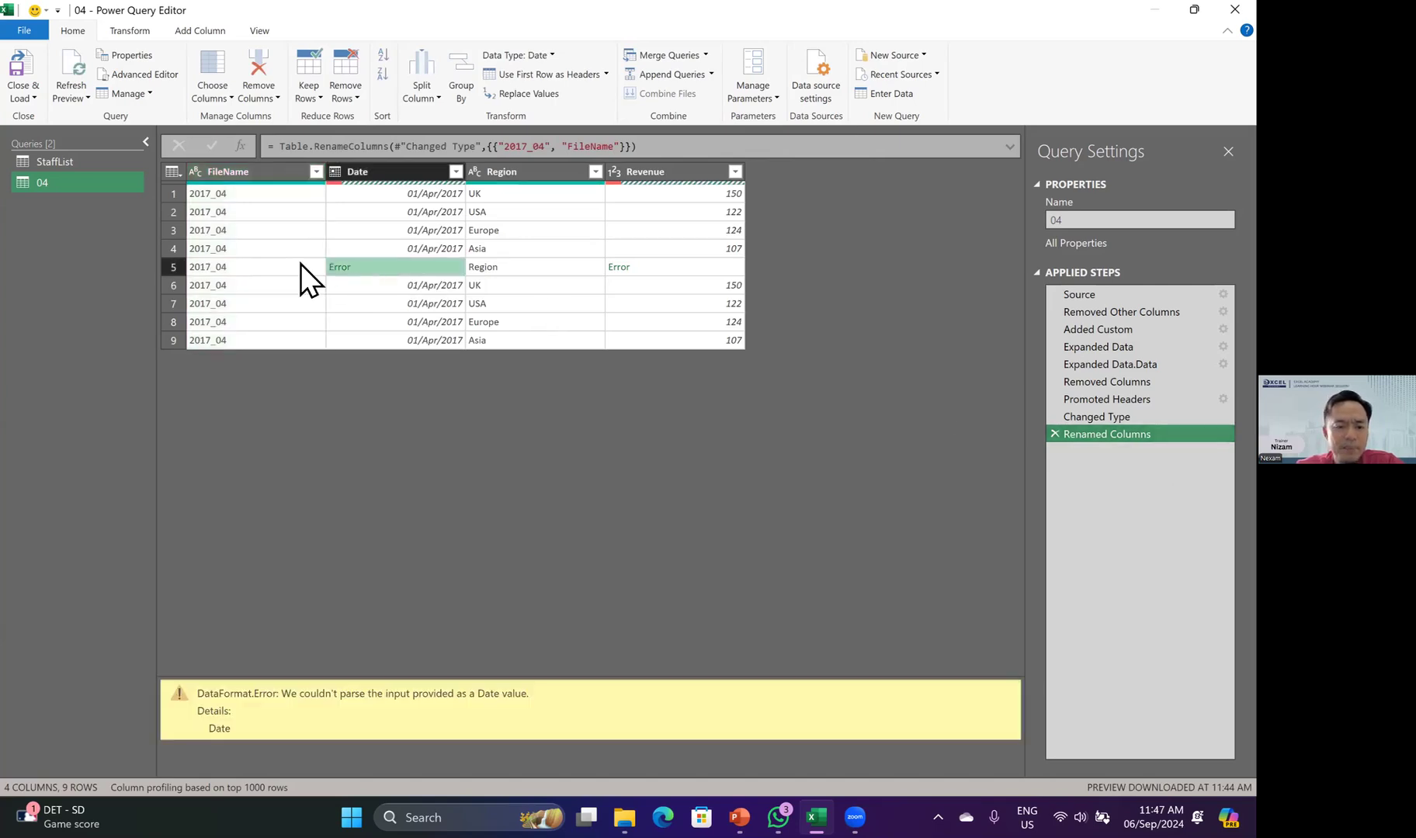
click(281, 264)
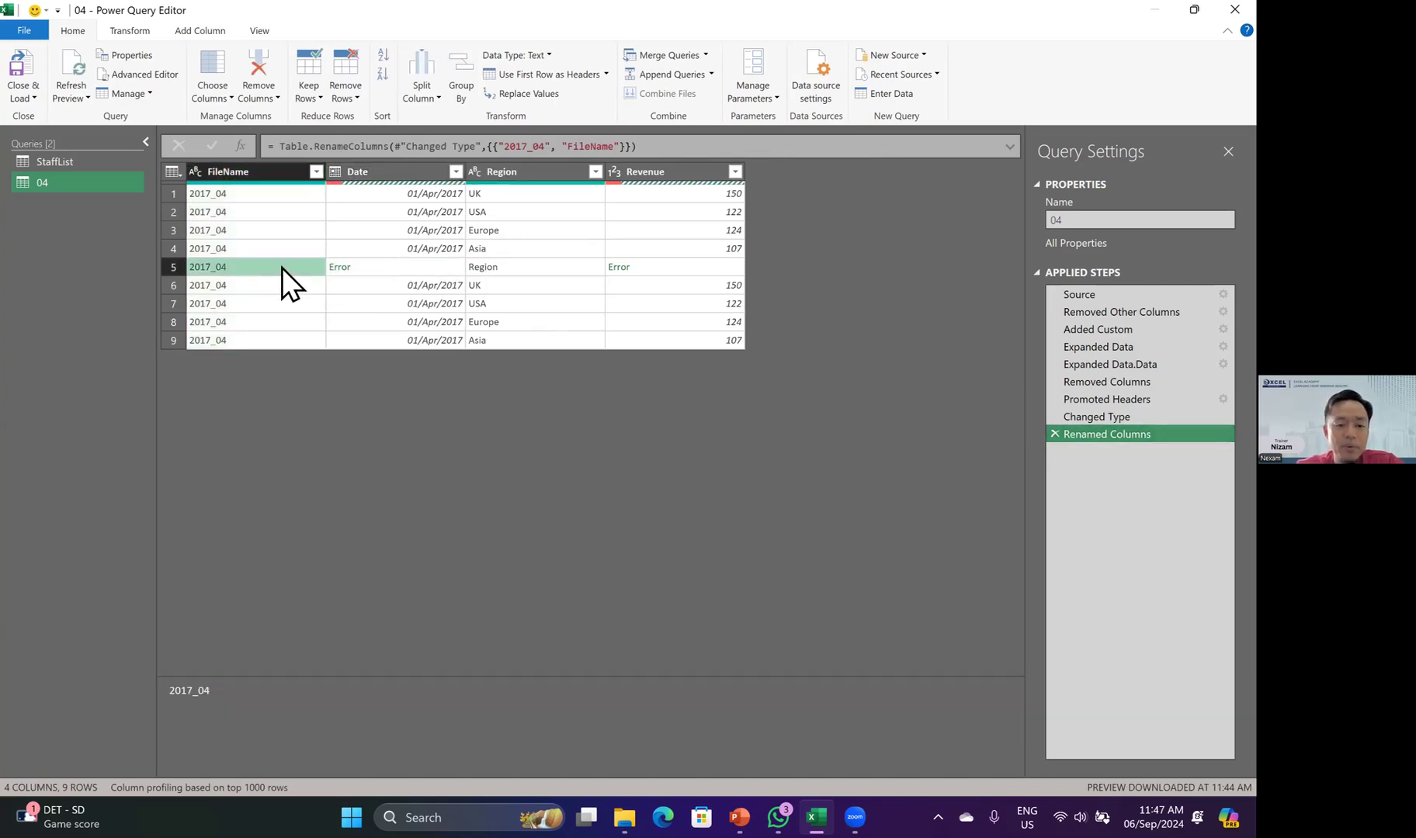
click(417, 265)
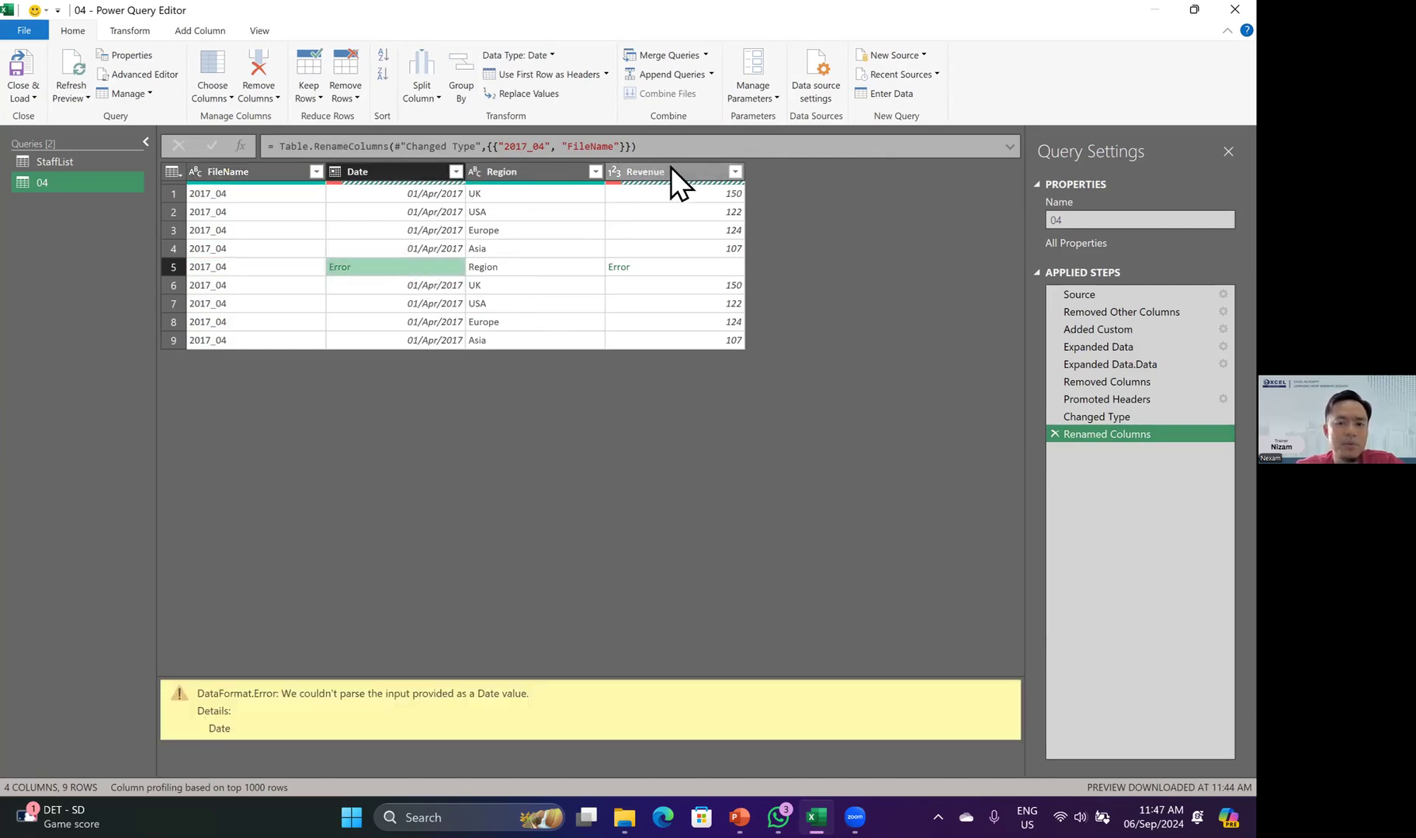
click(346, 93)
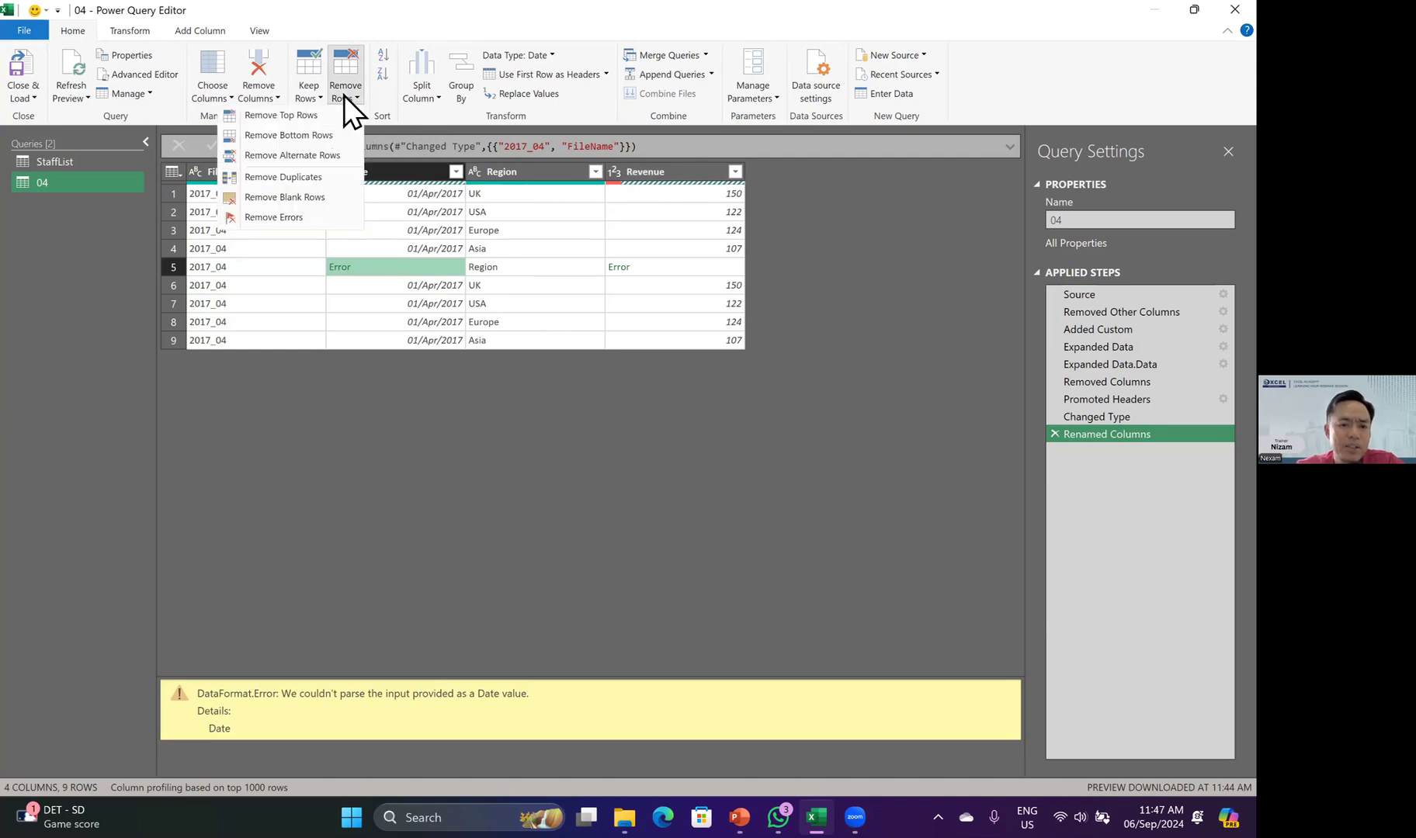
click(287, 214)
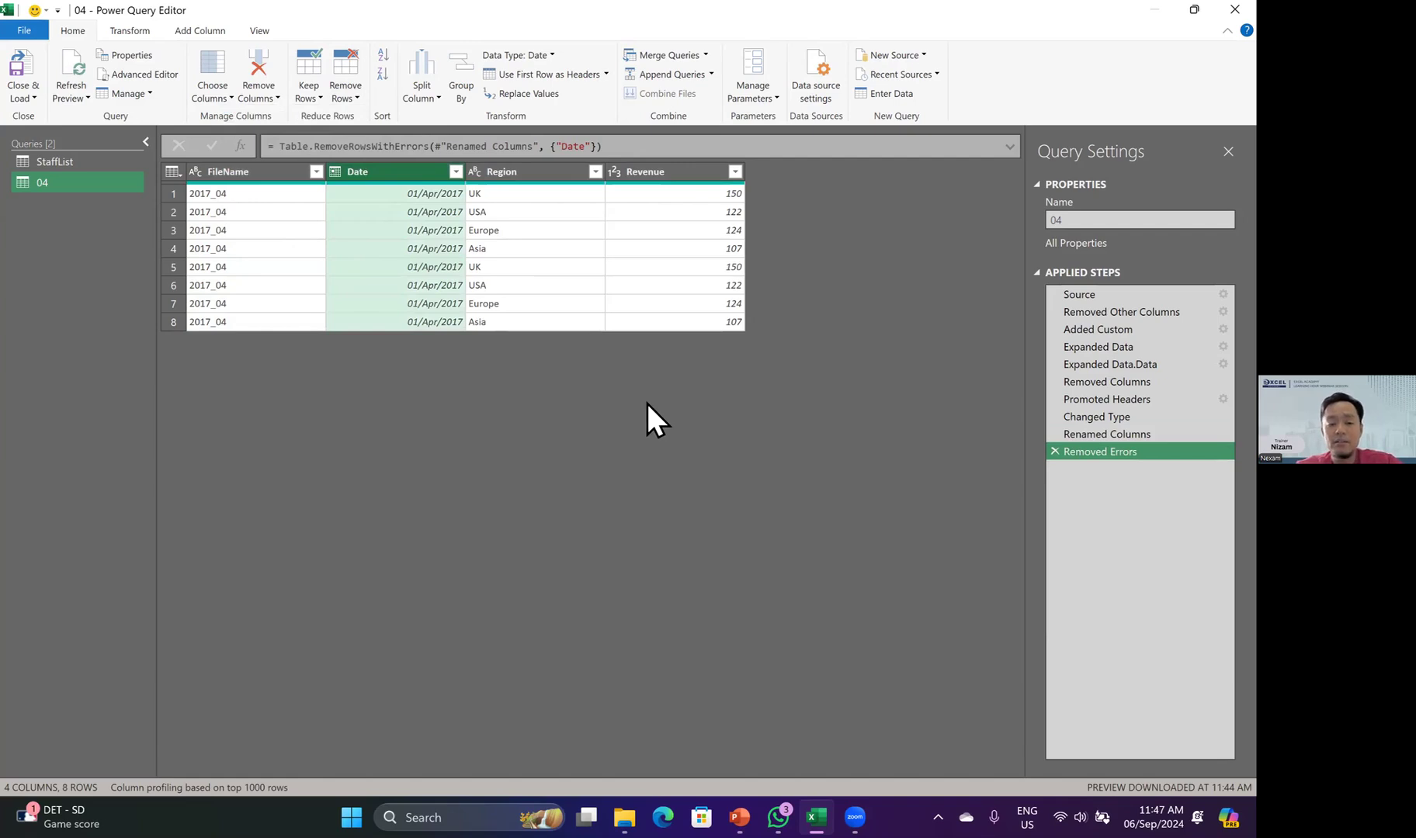
- Close the query editor, keeping the changes, so the 04 table reloads in the worksheet
click(1234, 9)
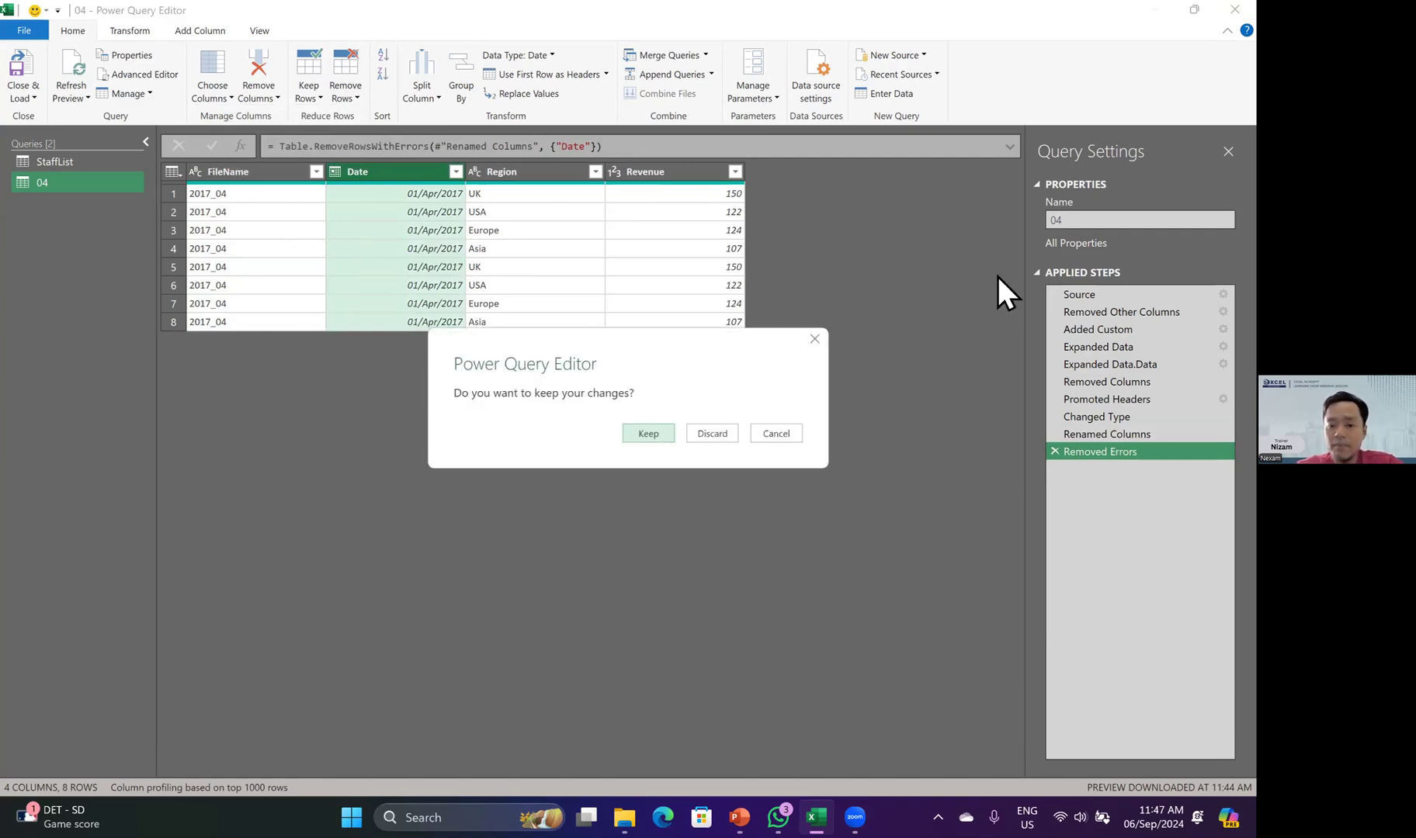
click(649, 435)
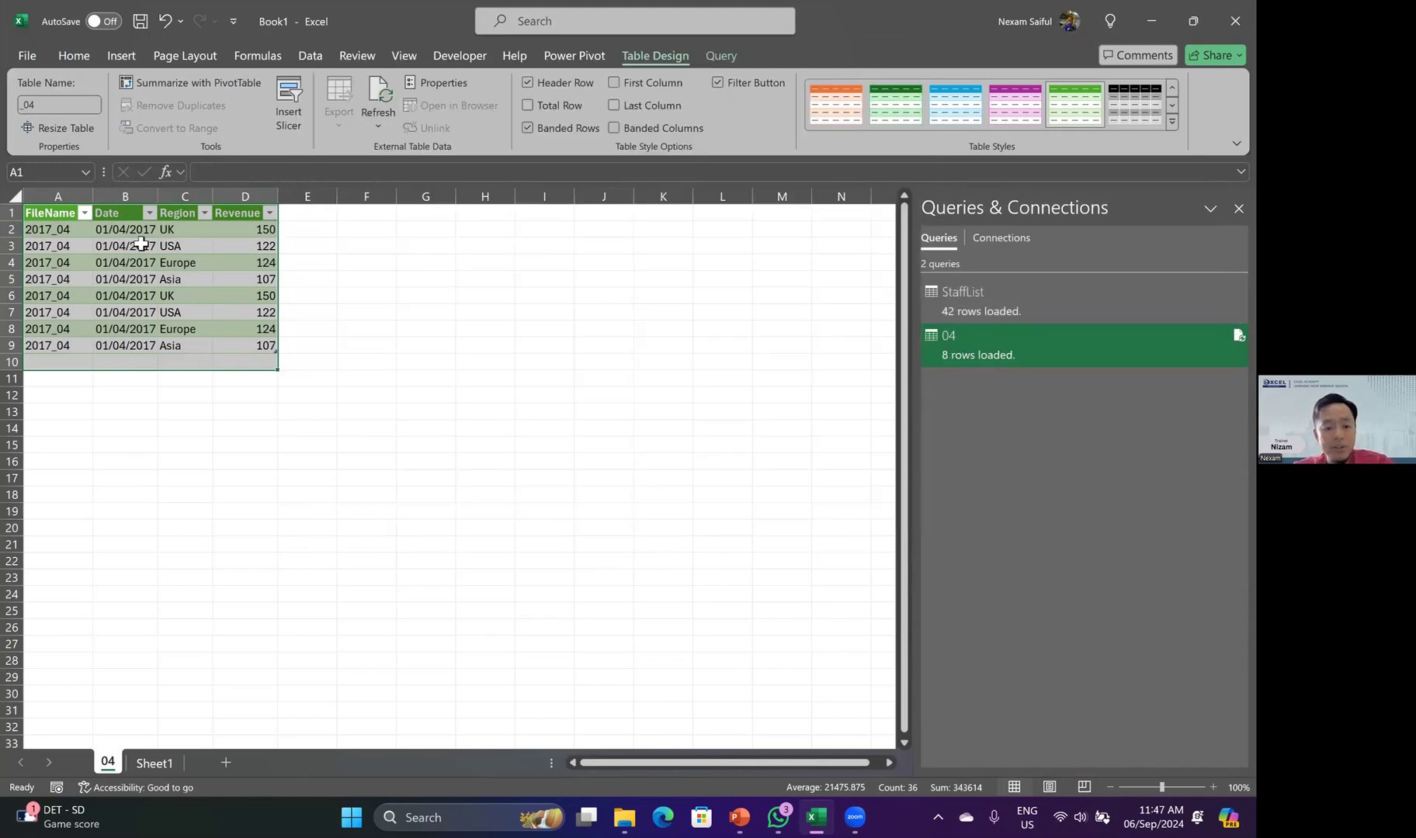
click(143, 243)
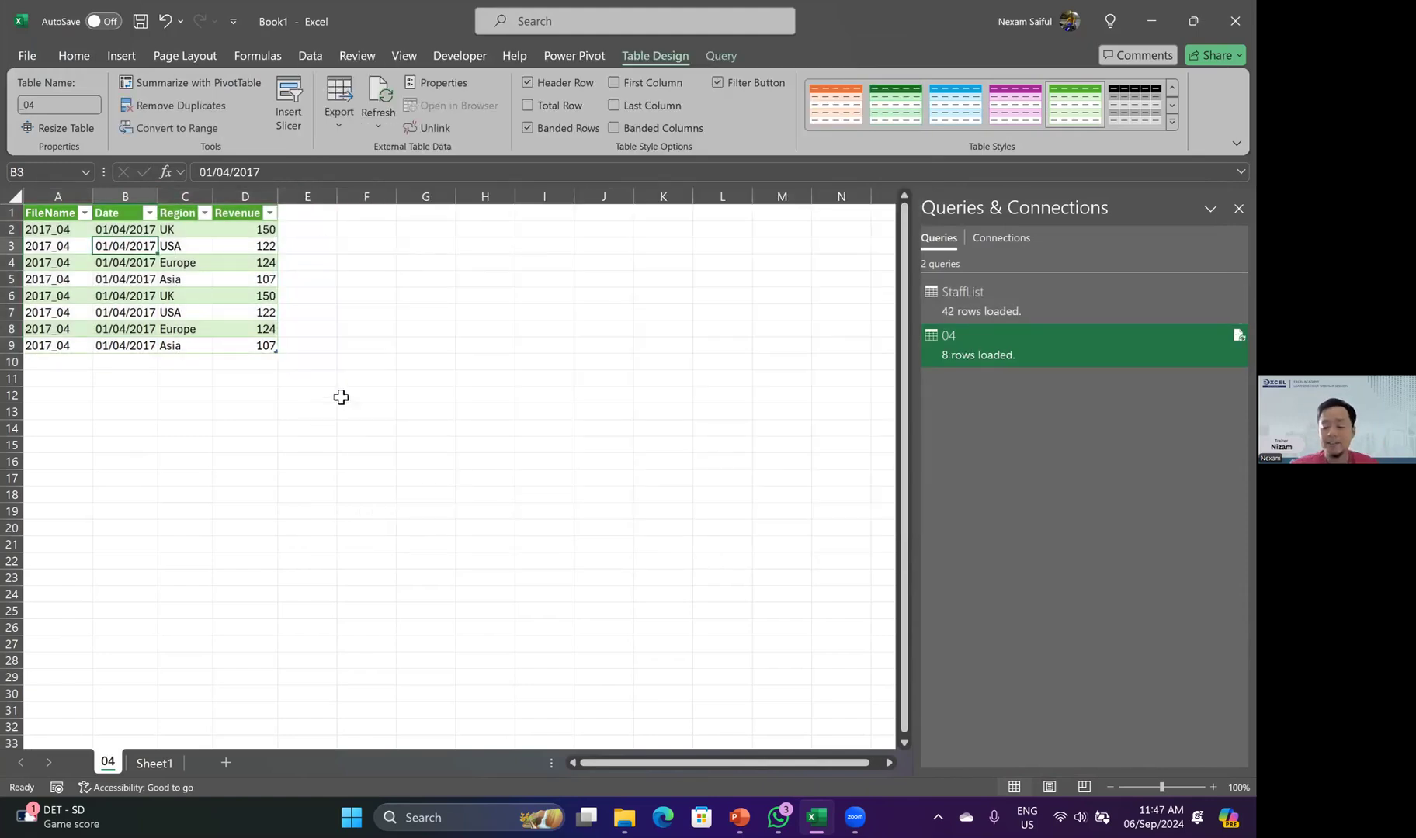
- Switch to File Explorer, delete 2017_04 - Copy.xlsx from the 04 folder, and return to the Excel workbook
click(624, 815)
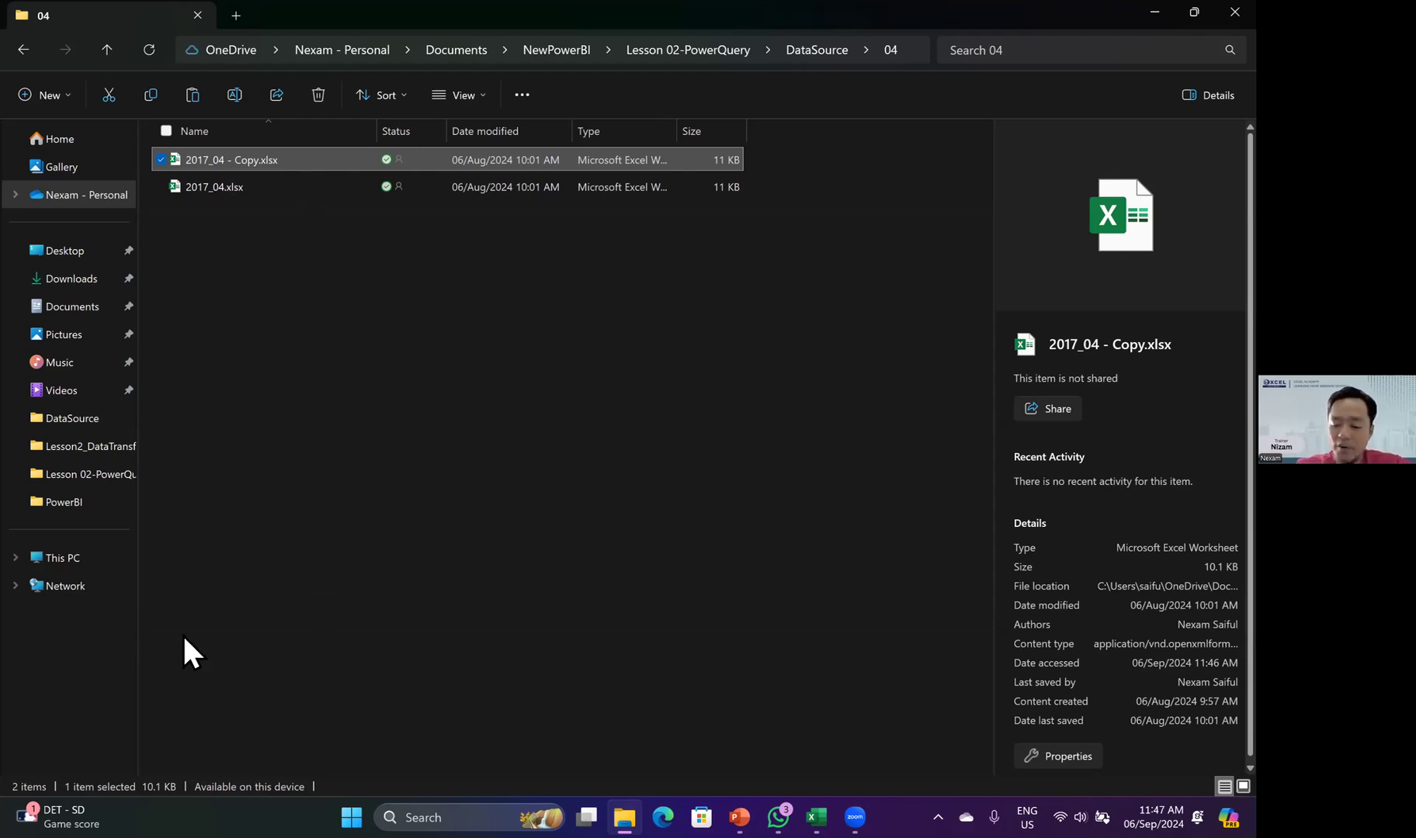
key(Delete)
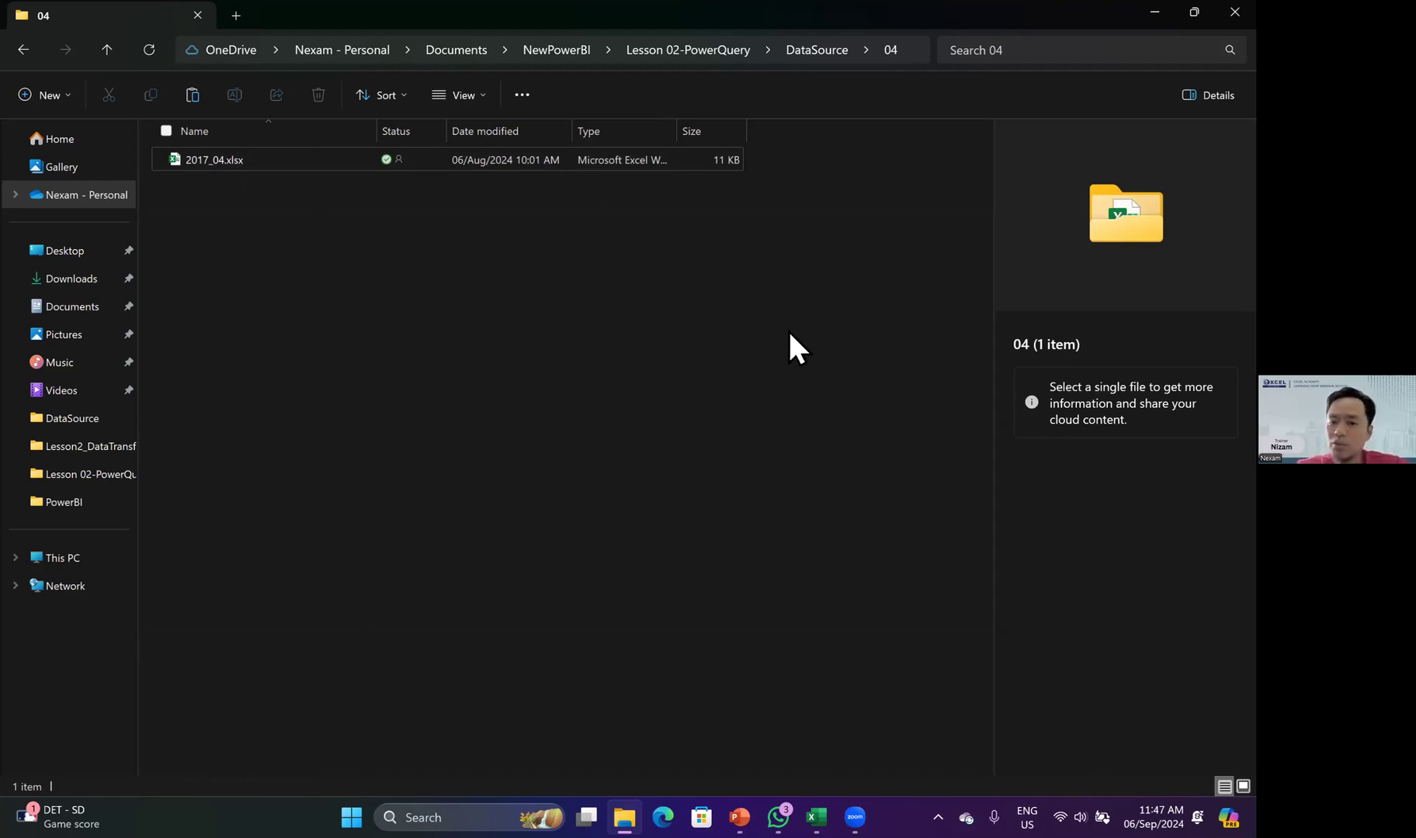
click(1154, 12)
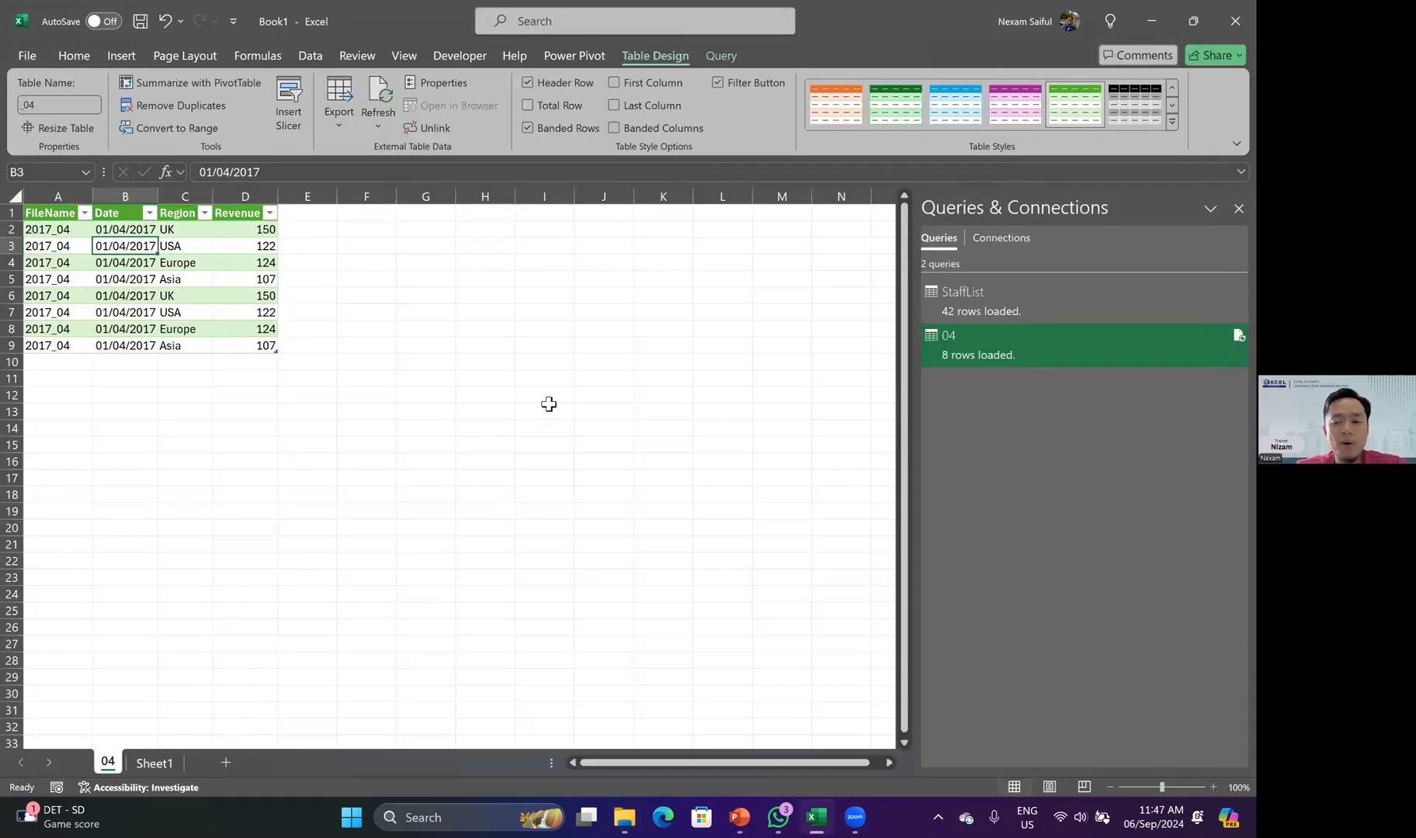
- Refresh the 04 query to reload its worksheet table from the source folder
mouse_move(1071, 346)
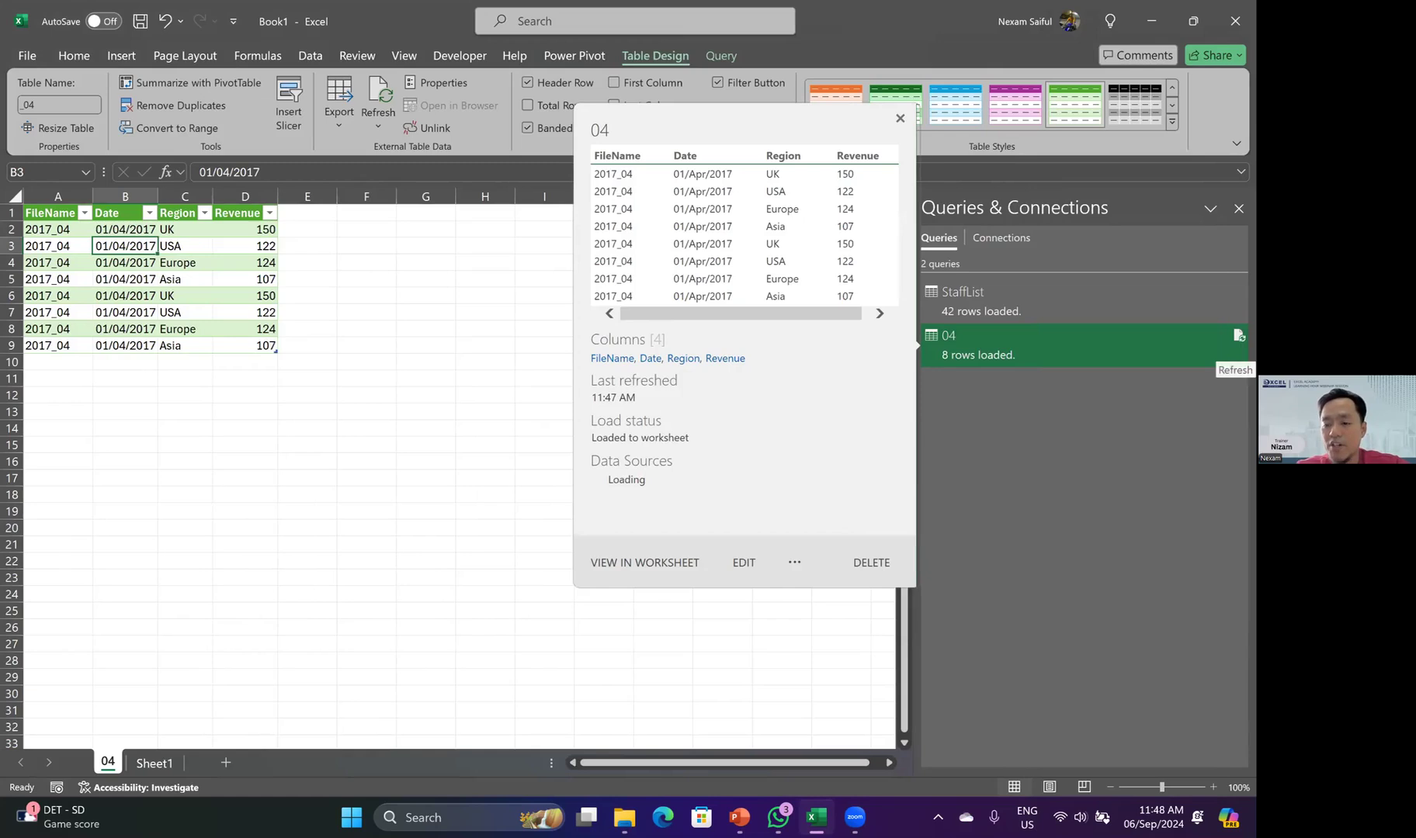
click(1239, 336)
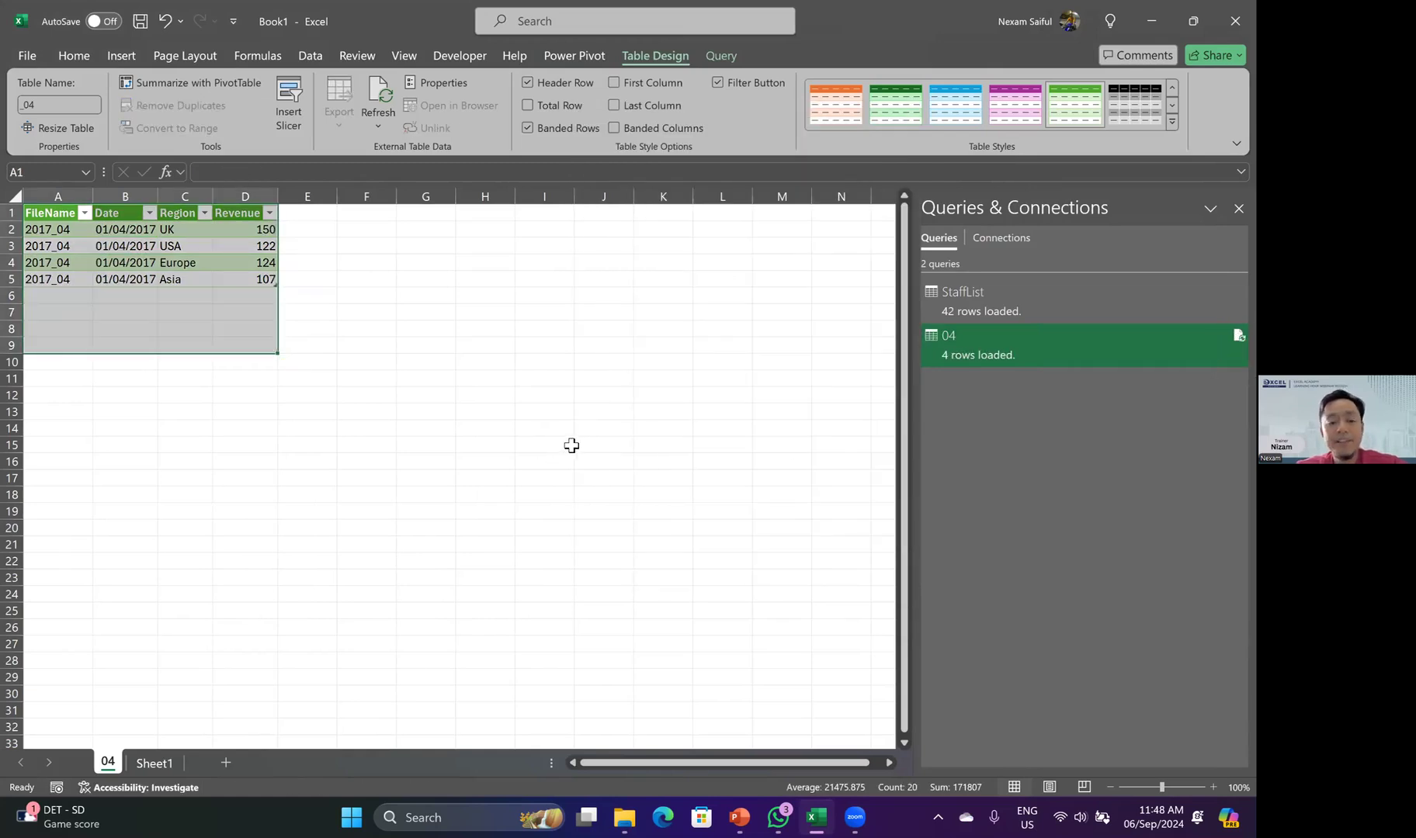
click(432, 399)
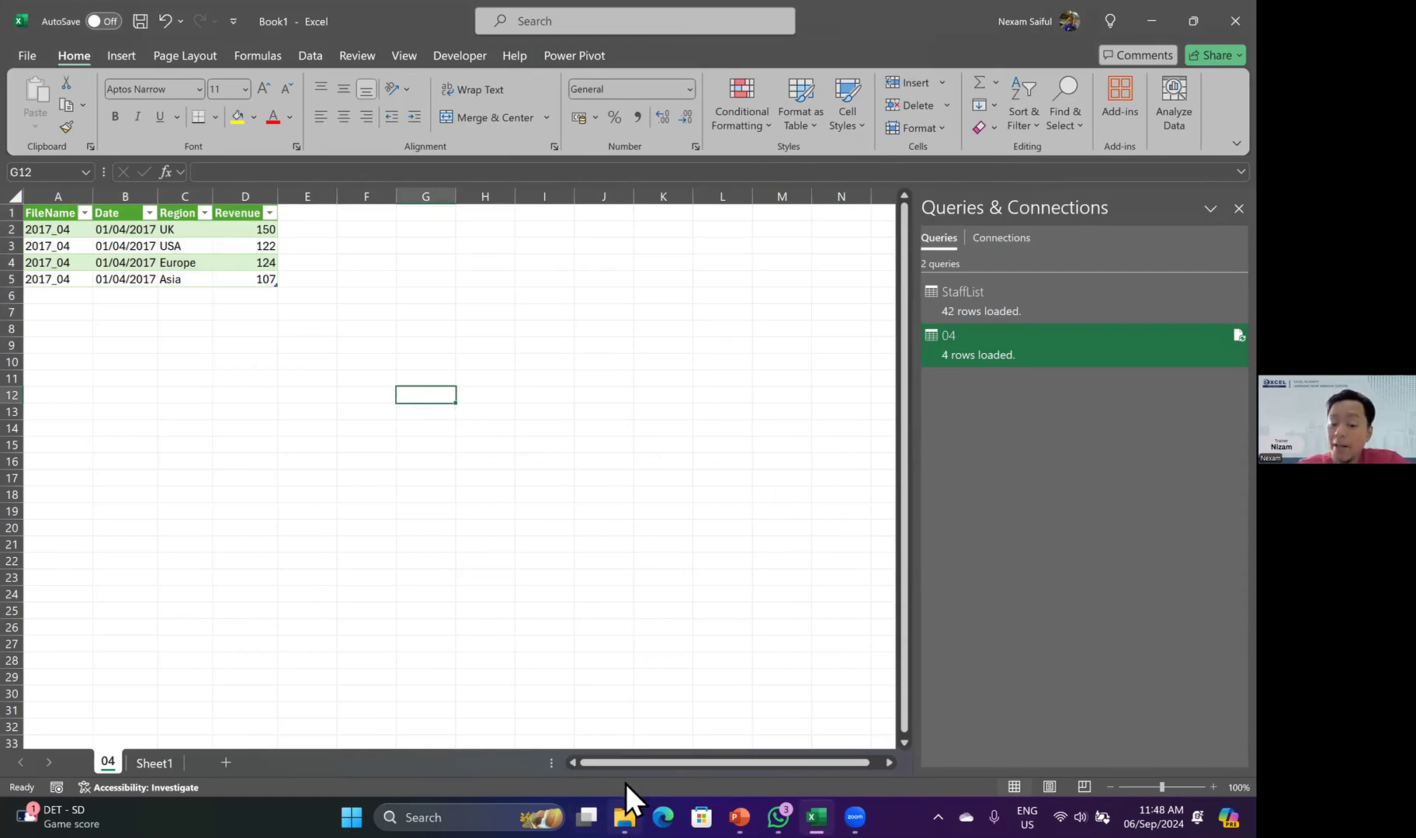
- Switch to File Explorer and check the contents of the 05 06 subfolder in the DataSource folder
click(625, 811)
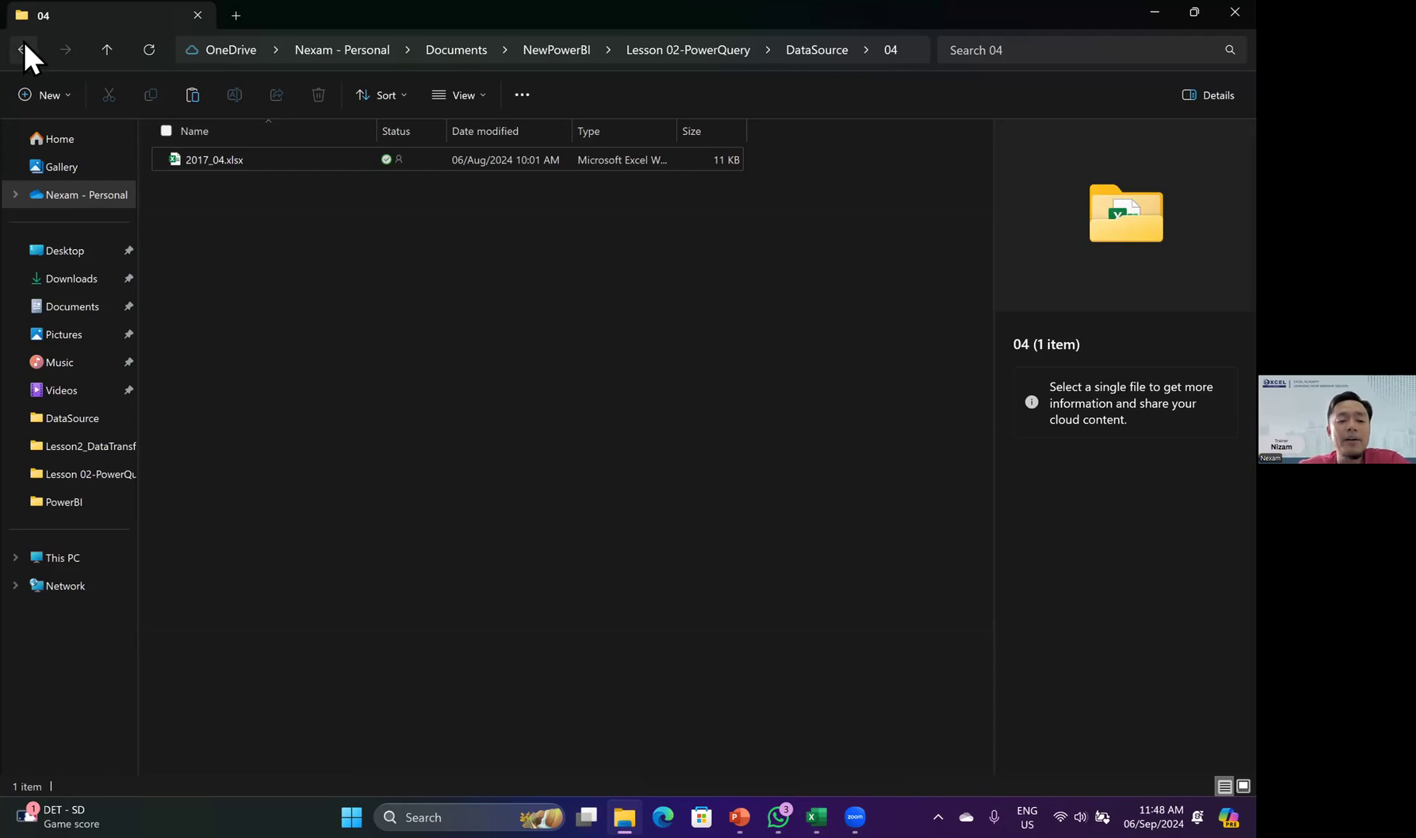
key(alt+Left)
click(207, 187)
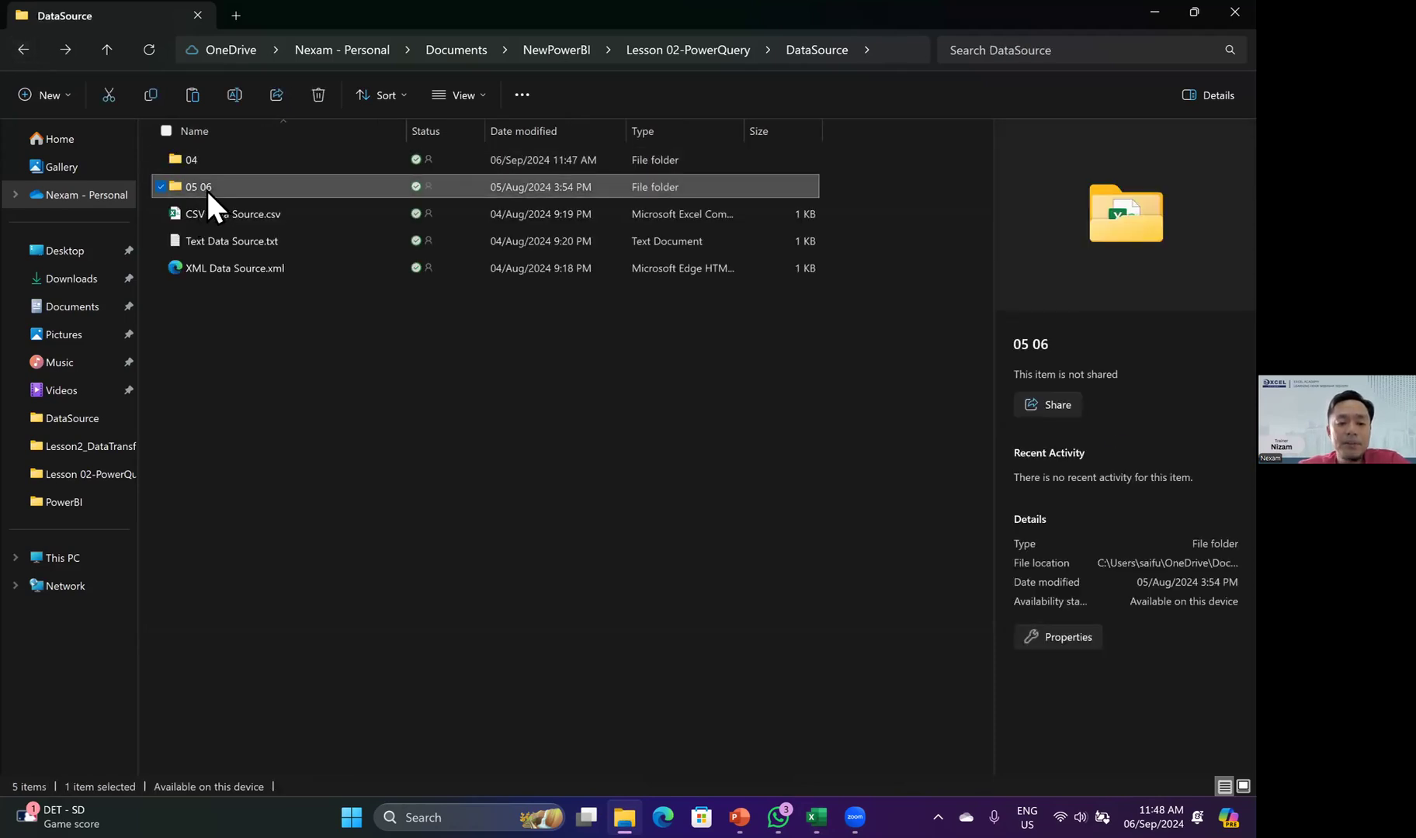
double_click(304, 186)
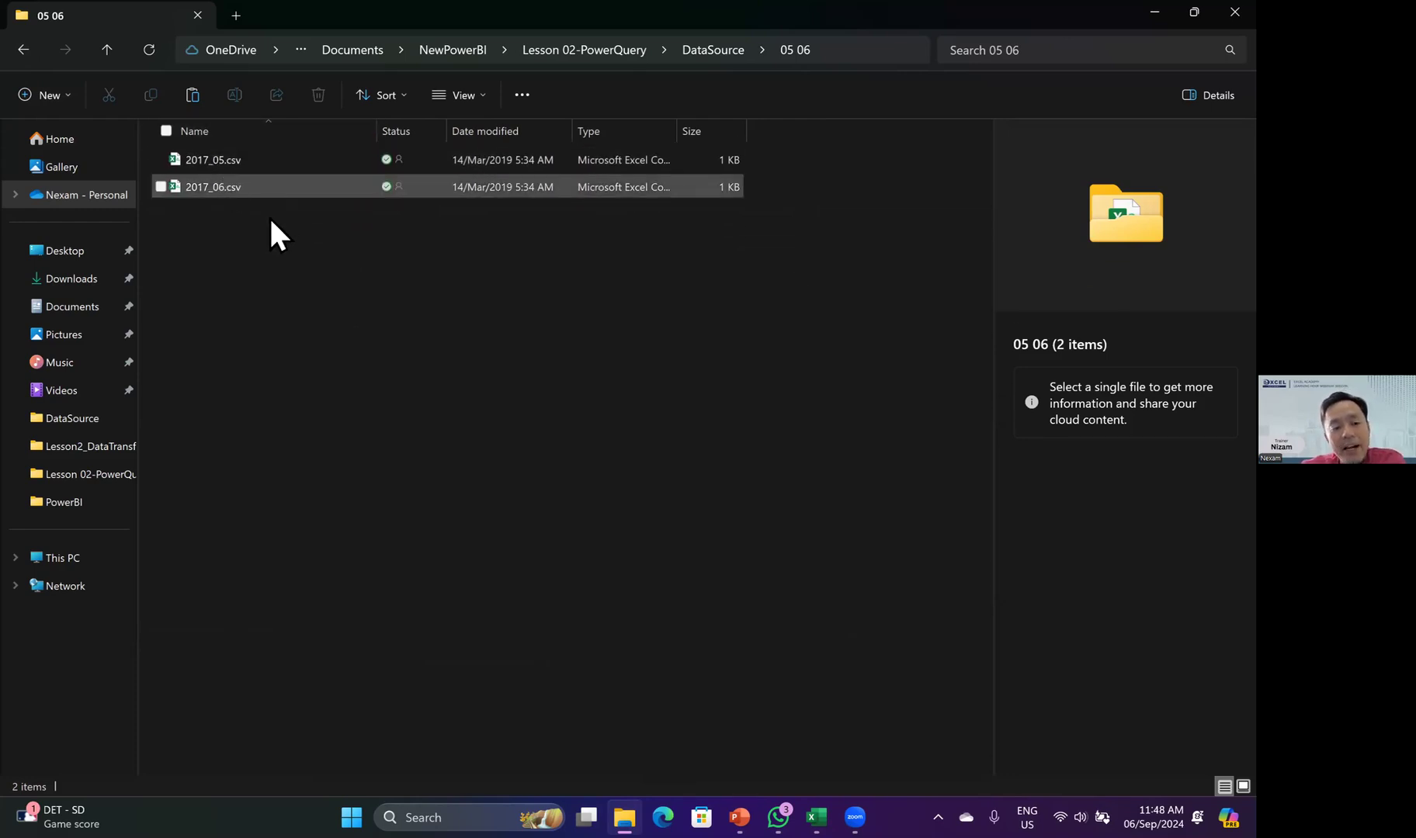
click(21, 51)
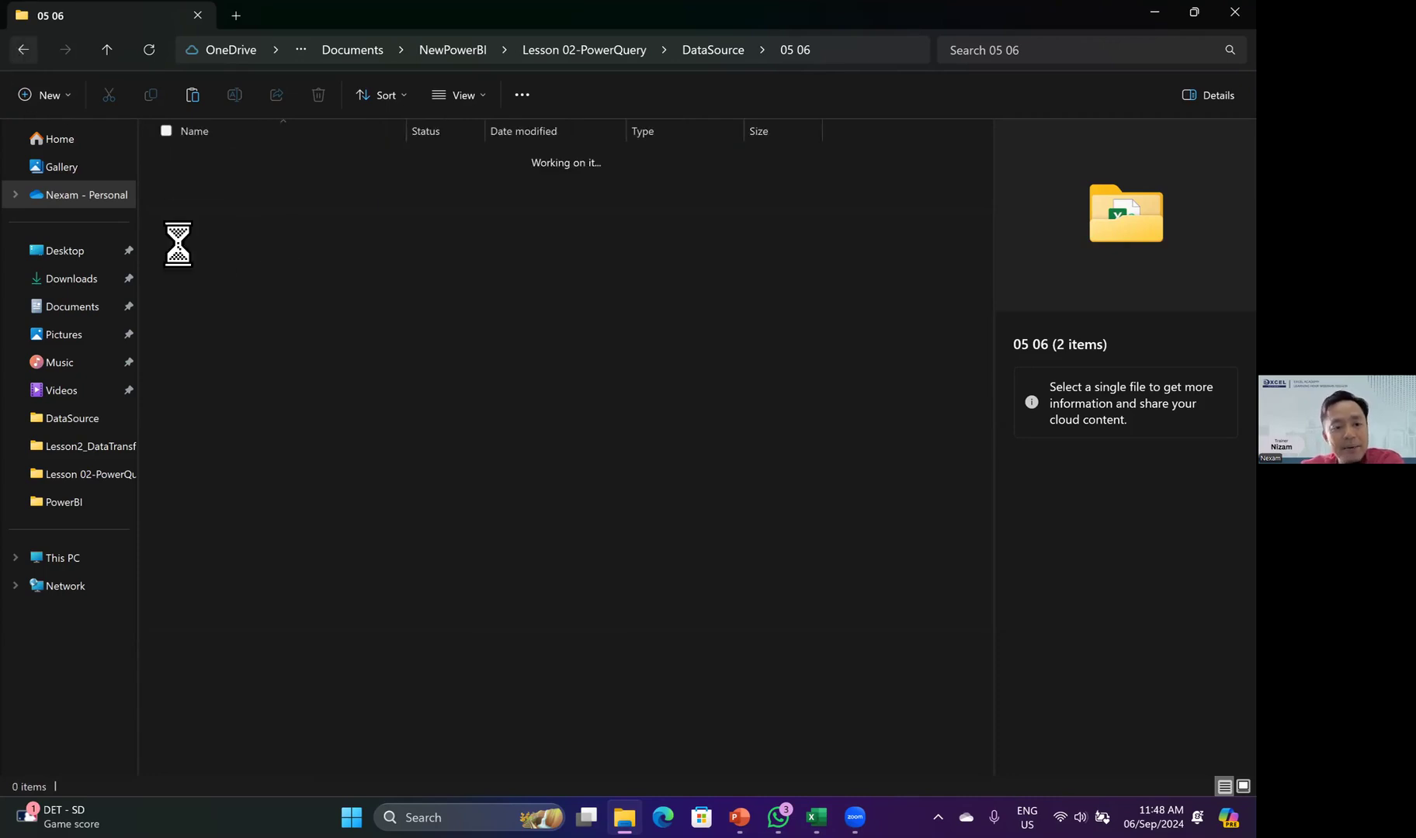
click(194, 159)
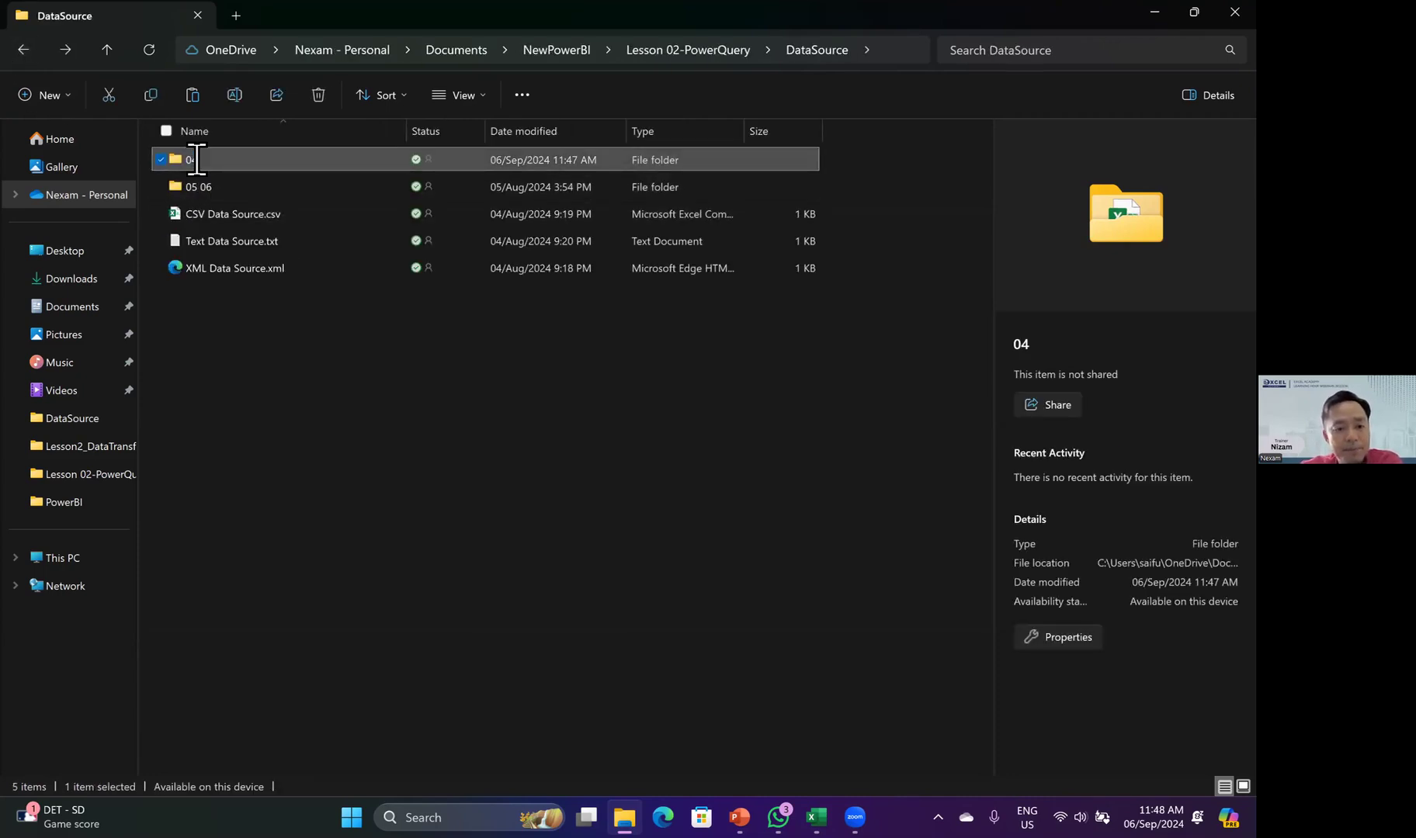
click(197, 160)
click(381, 426)
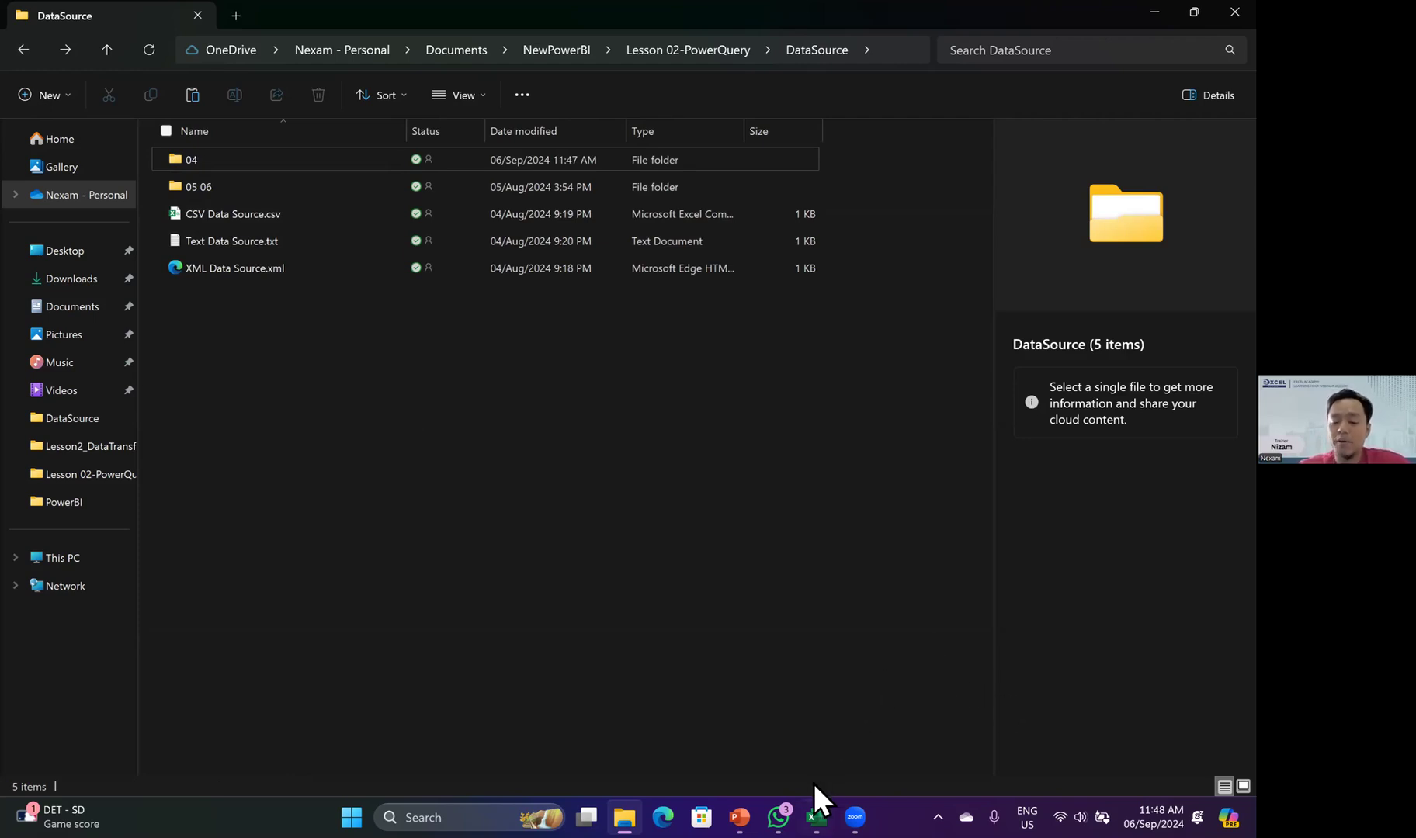
- Switch back to Excel, get data from the 05 06 folder and open its file list in the query editor for transformation
click(816, 816)
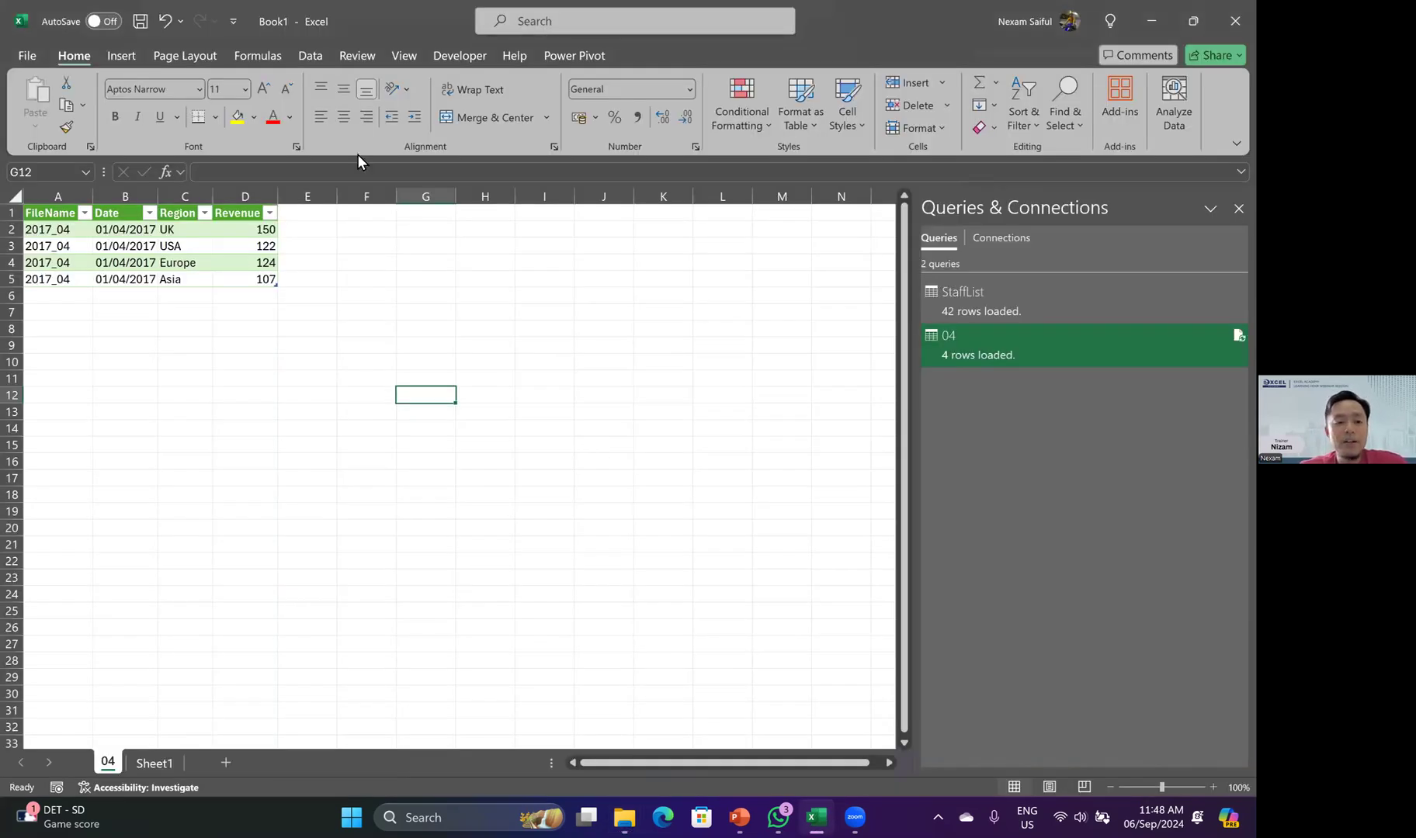
click(311, 56)
click(38, 118)
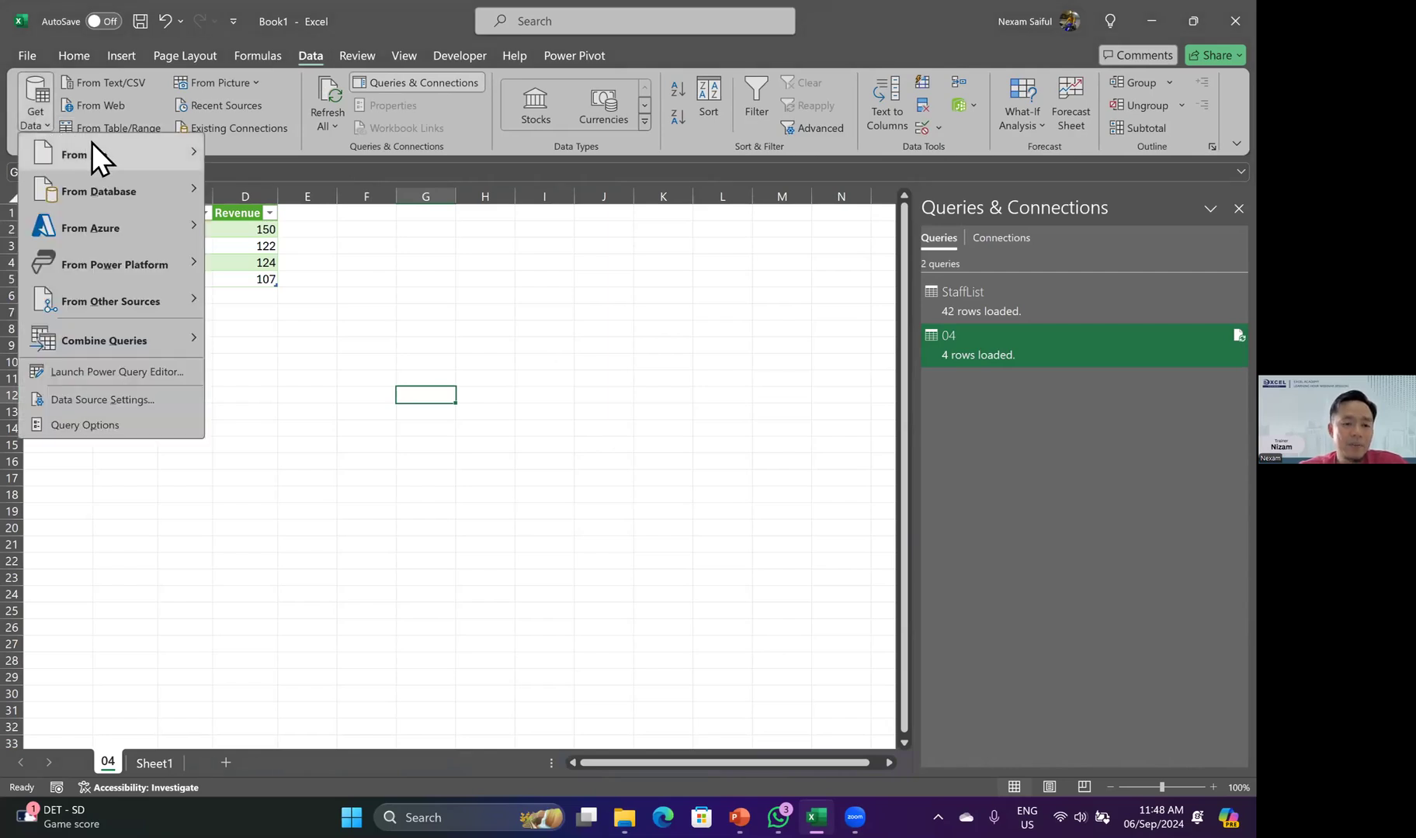
mouse_move(95, 152)
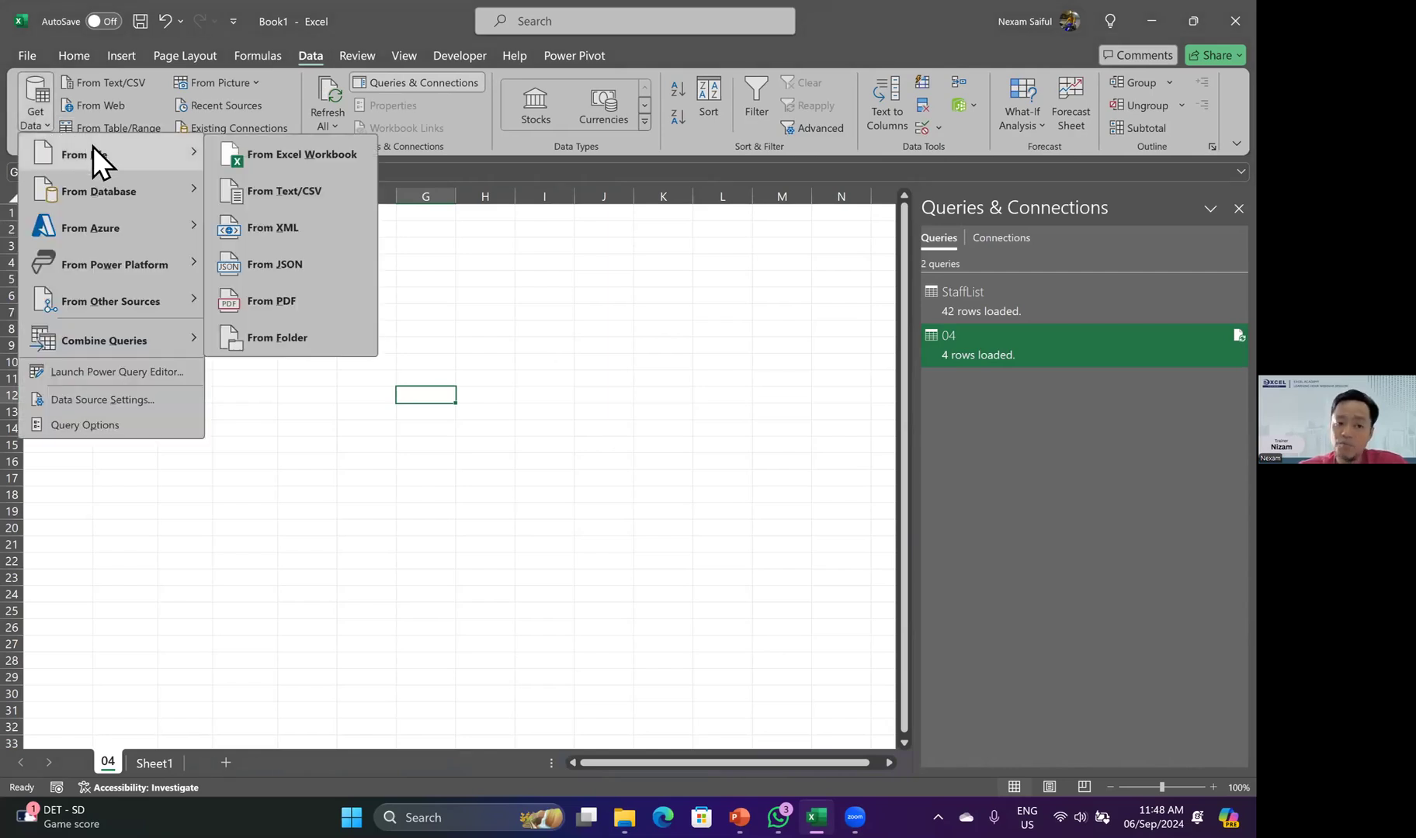
click(289, 339)
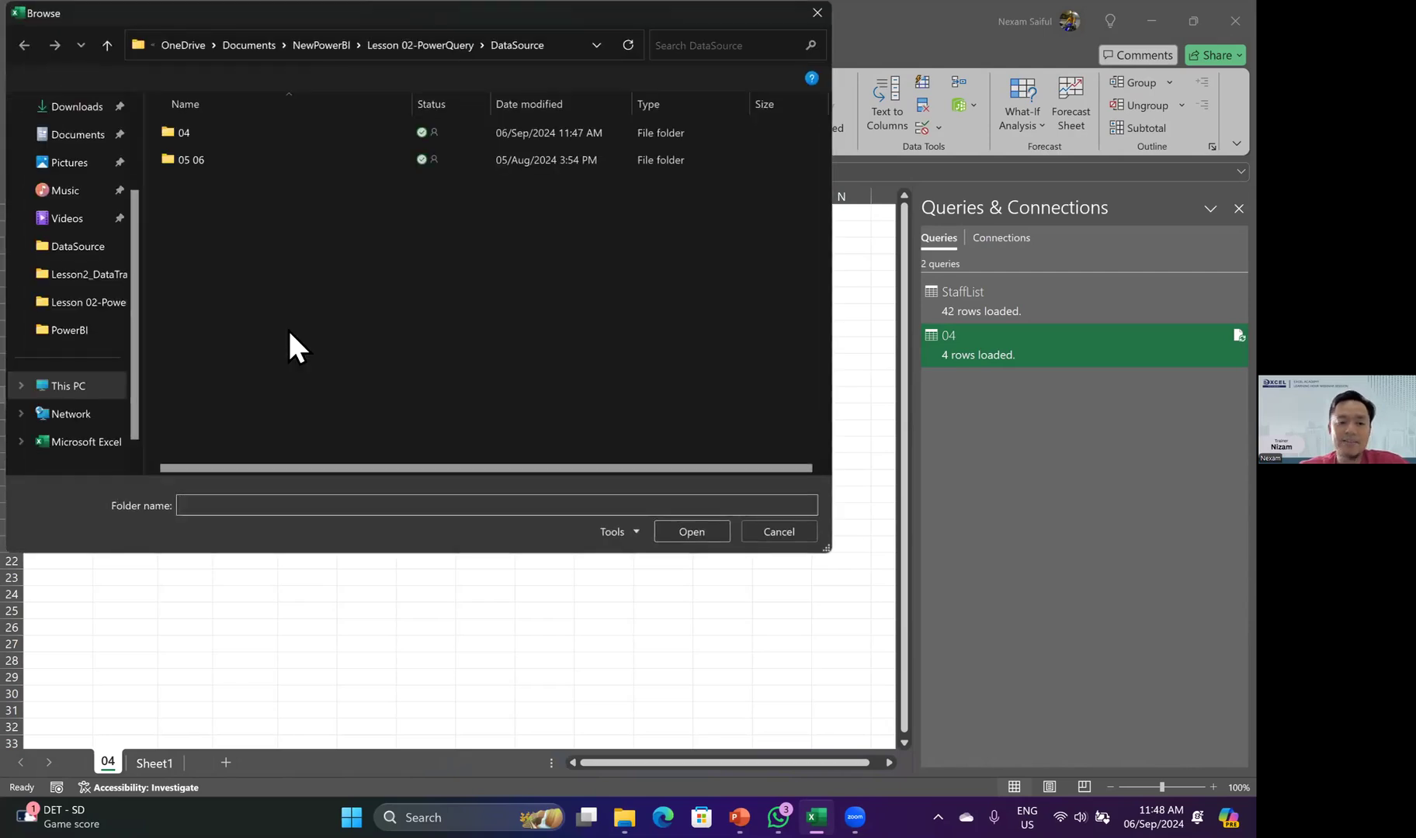
click(203, 157)
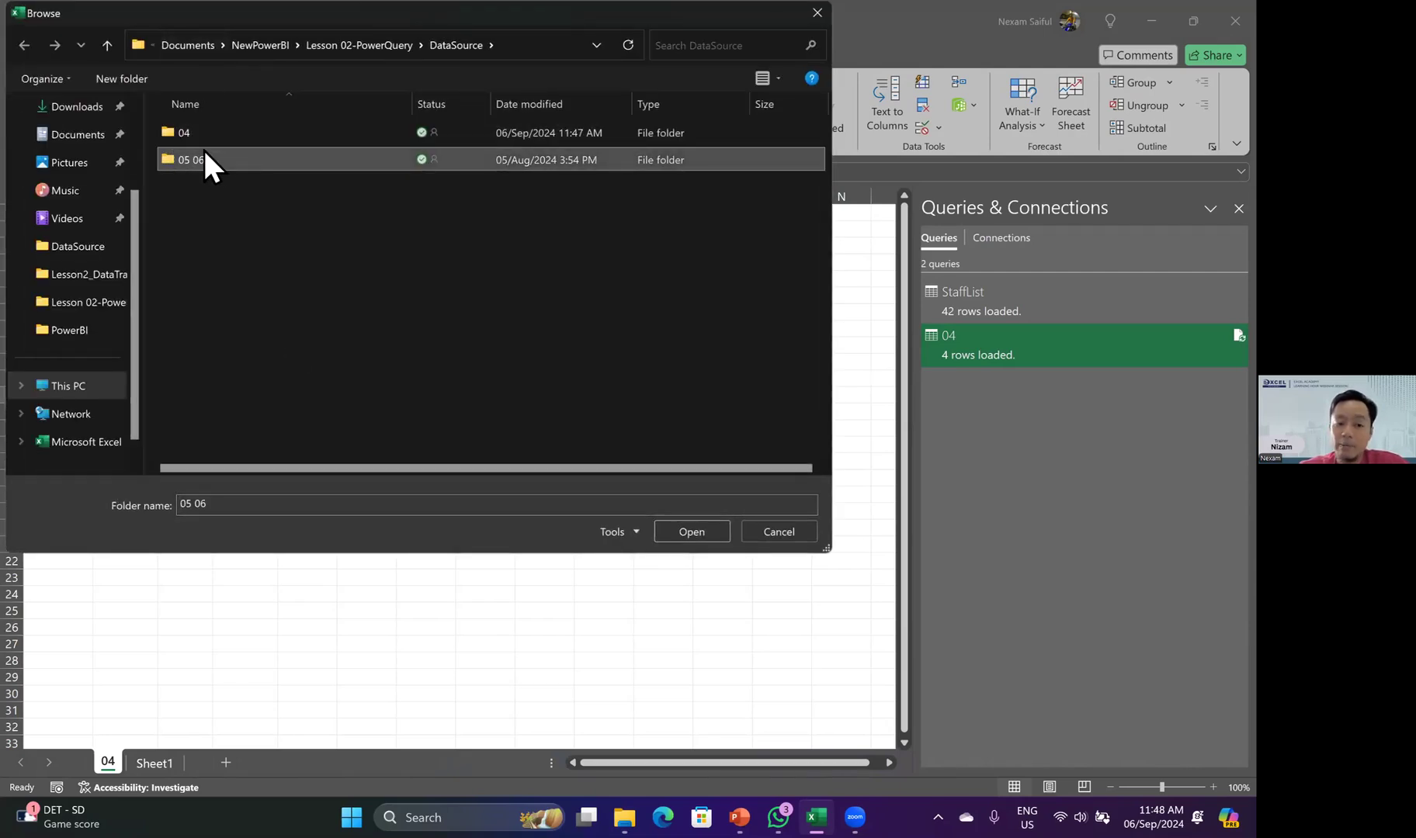
click(705, 535)
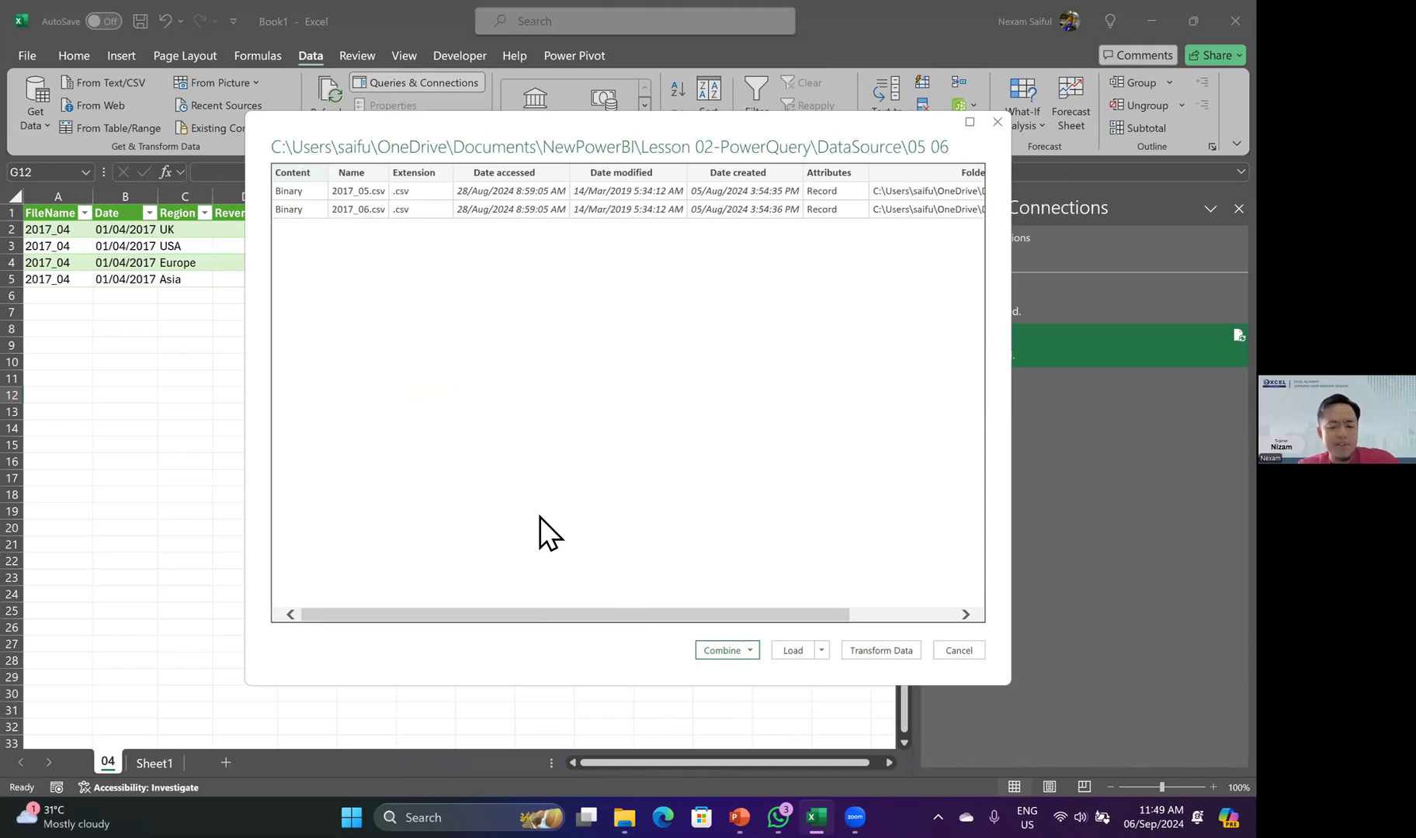
click(893, 652)
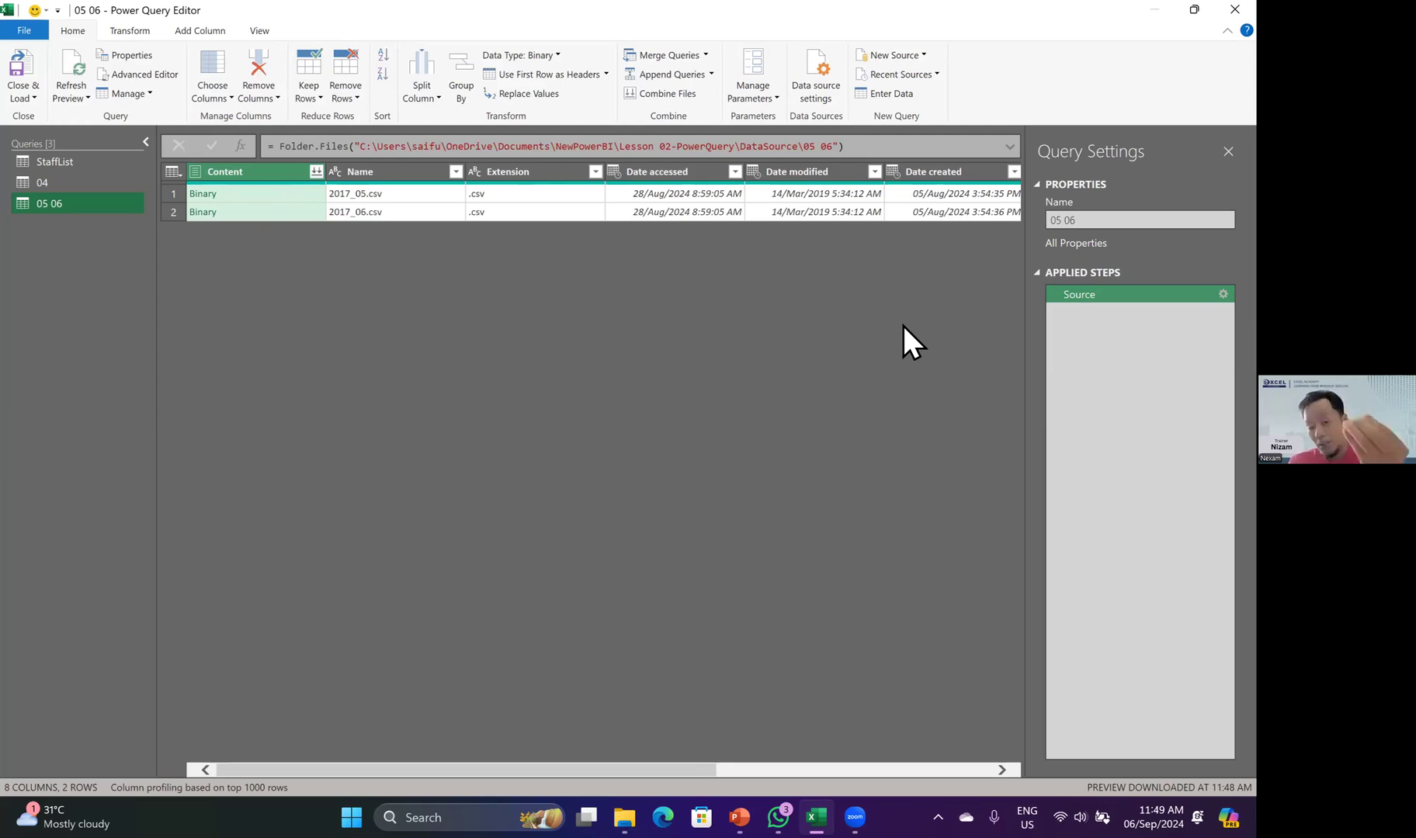
- Remove all columns except Content from the 05 06 query
right_click(232, 169)
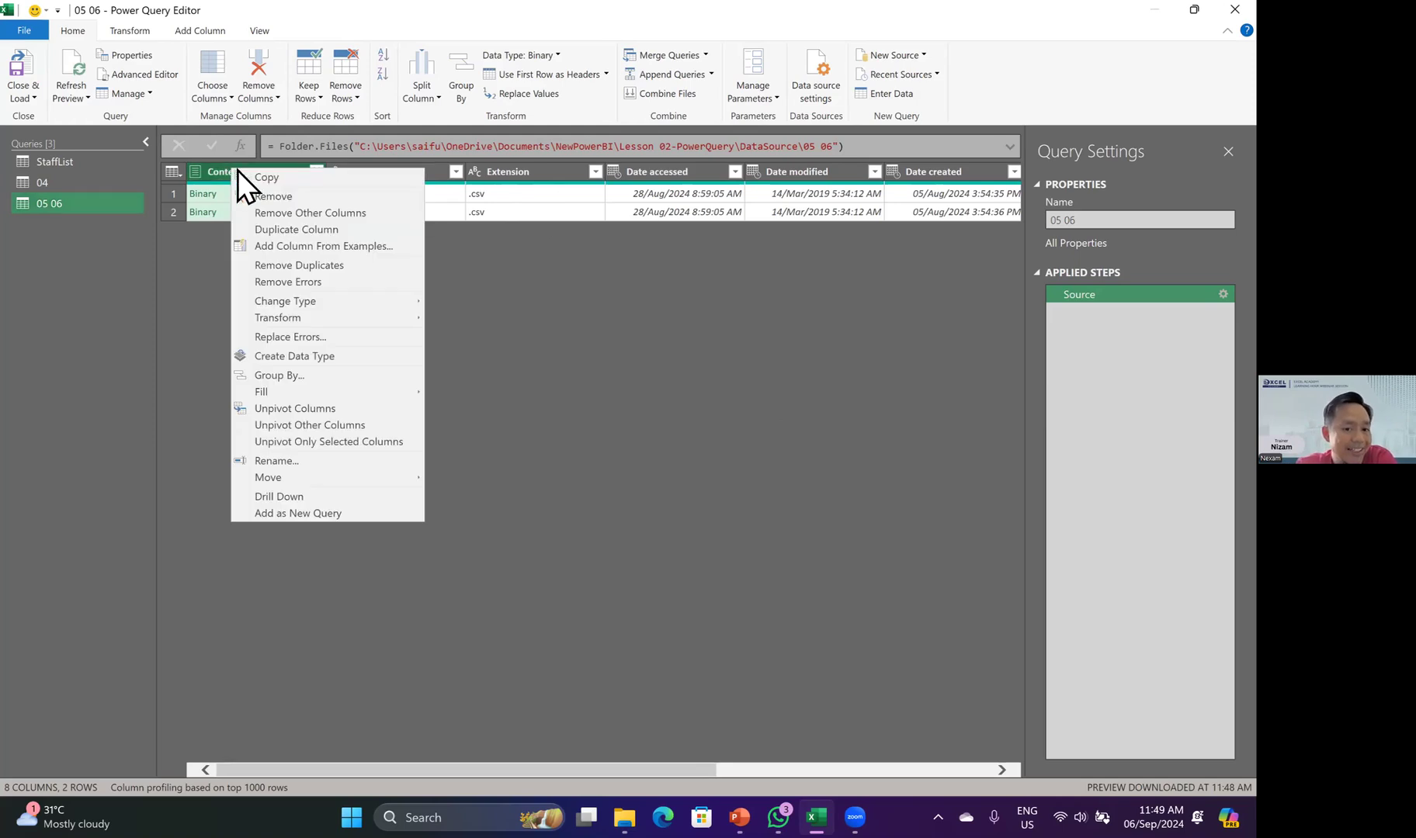
click(290, 212)
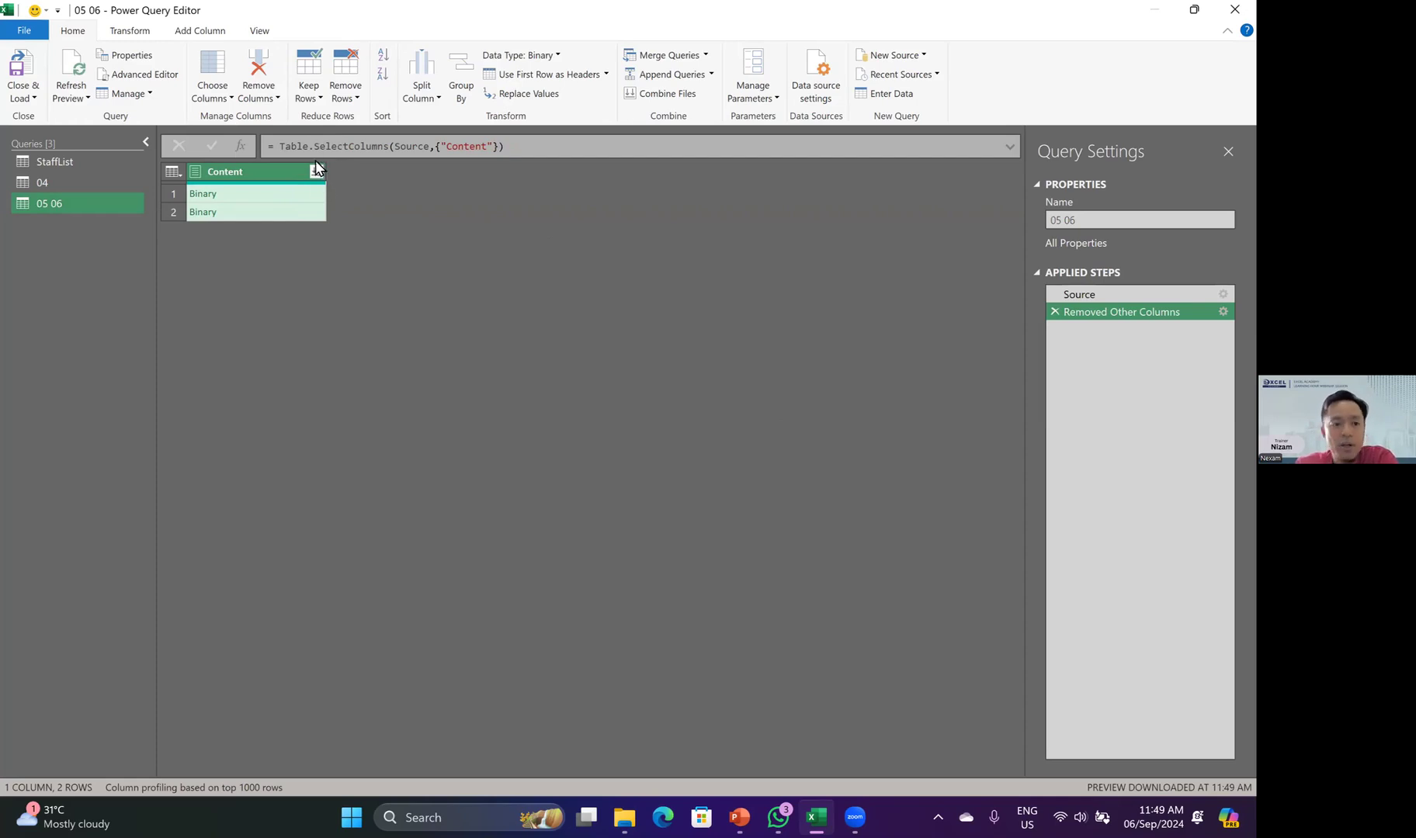
- Start a custom column in the 05 06 query and name it Data
click(198, 32)
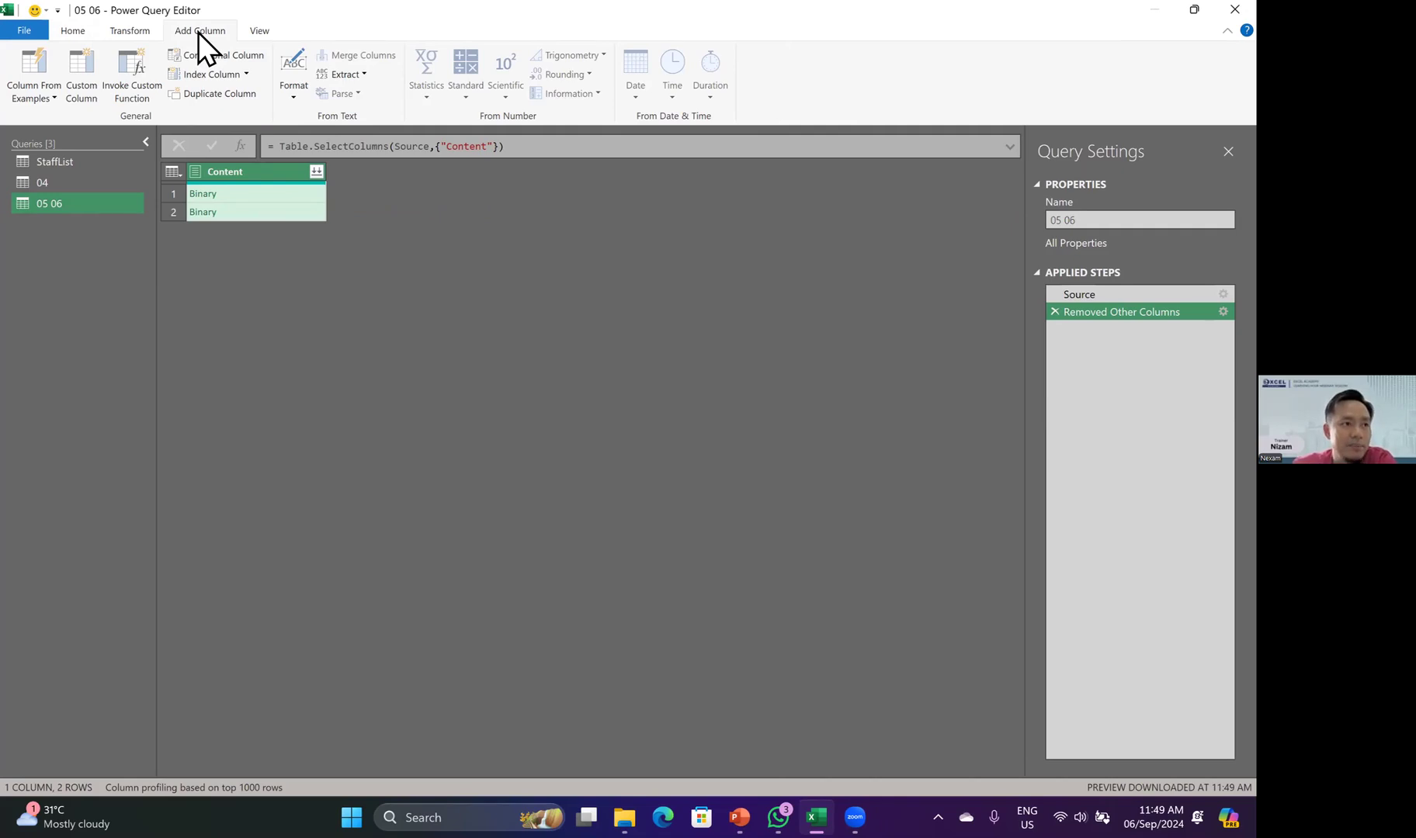
click(88, 72)
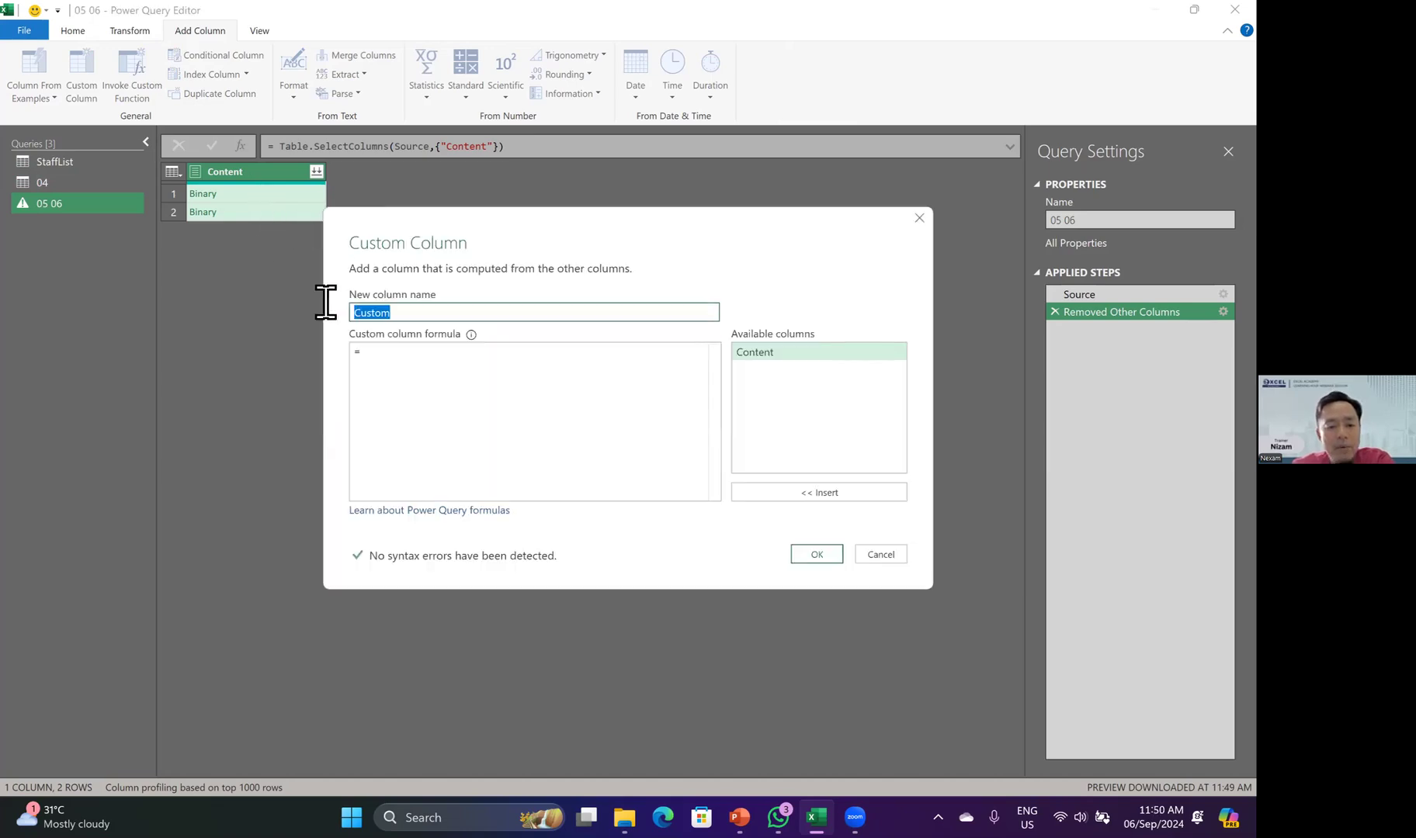
text(Data)
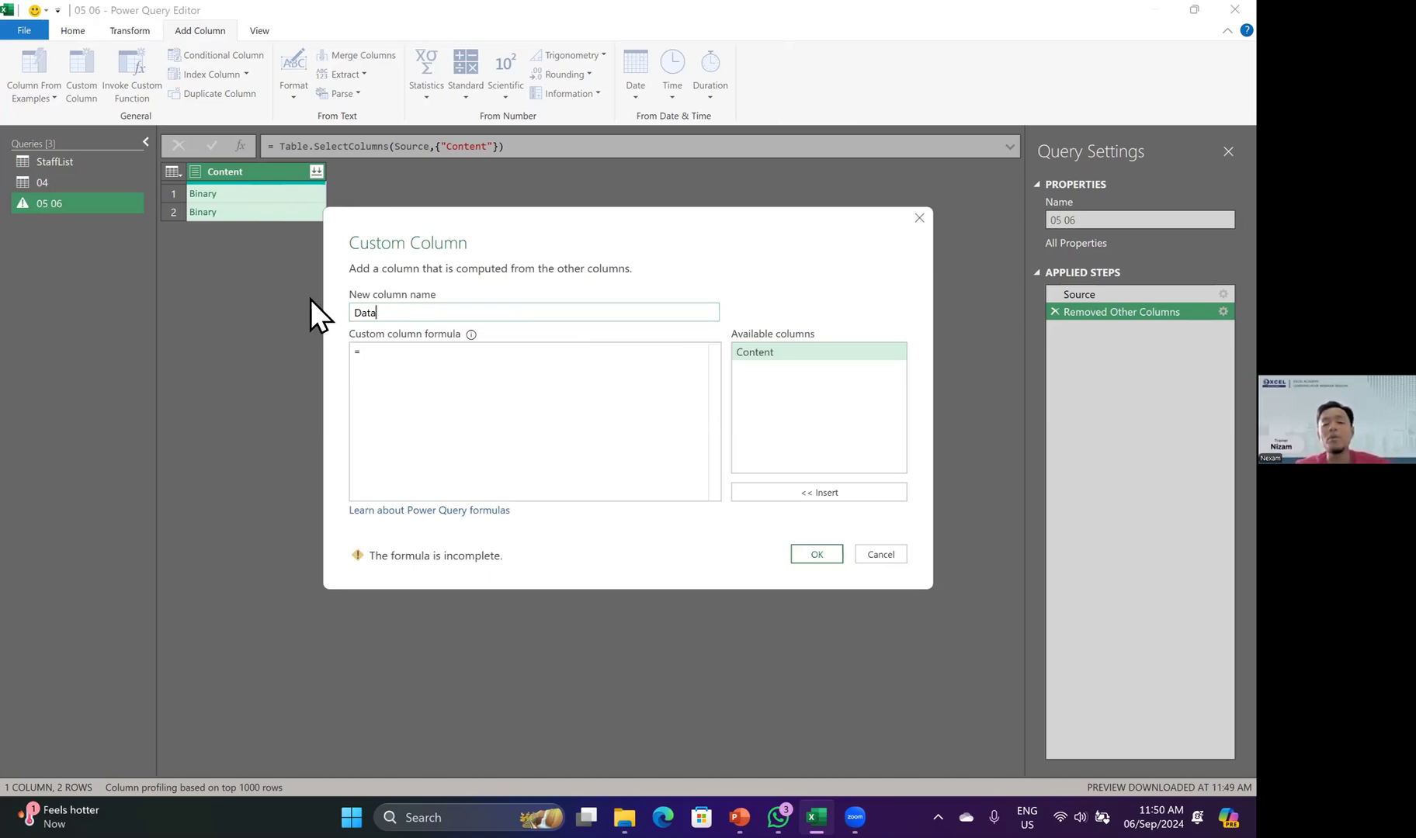
click(452, 381)
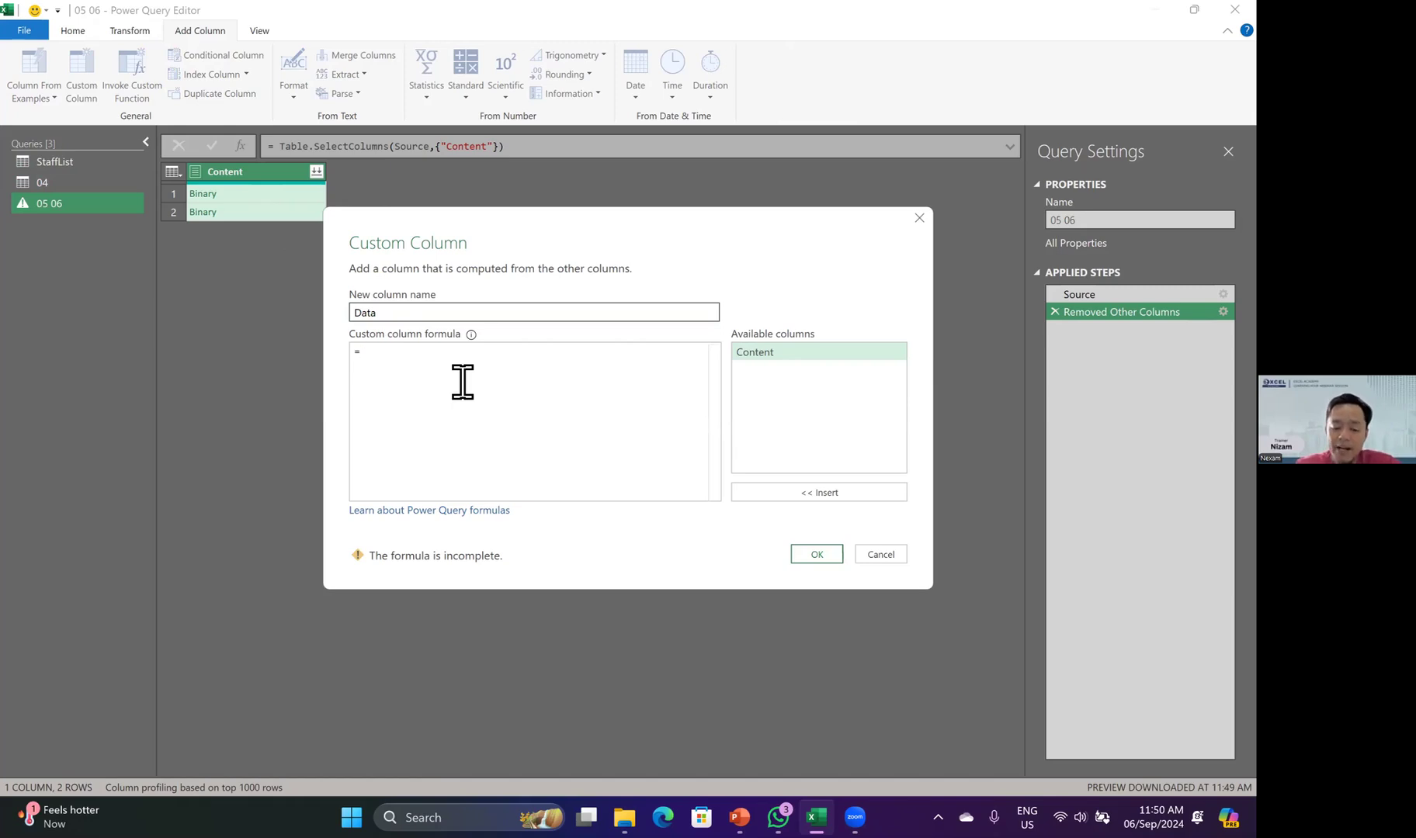
- Look up the formula suggestions for excel, csv and pdf functions in the custom column formula, clearing each entry
text(excel)
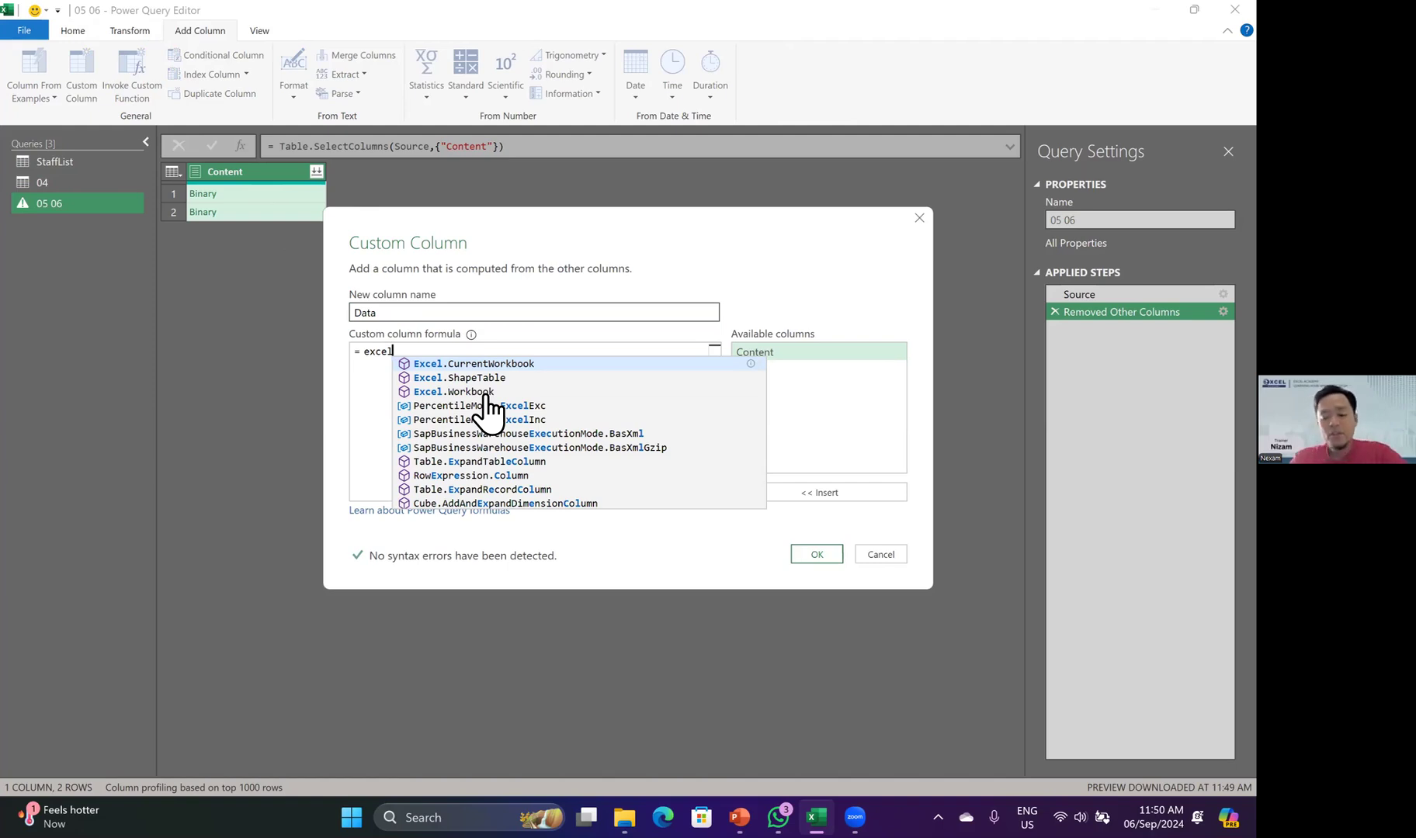
key(BackSpace)
key(BackSpace)
key(BackSpace)
key(BackSpace)
key(BackSpace)
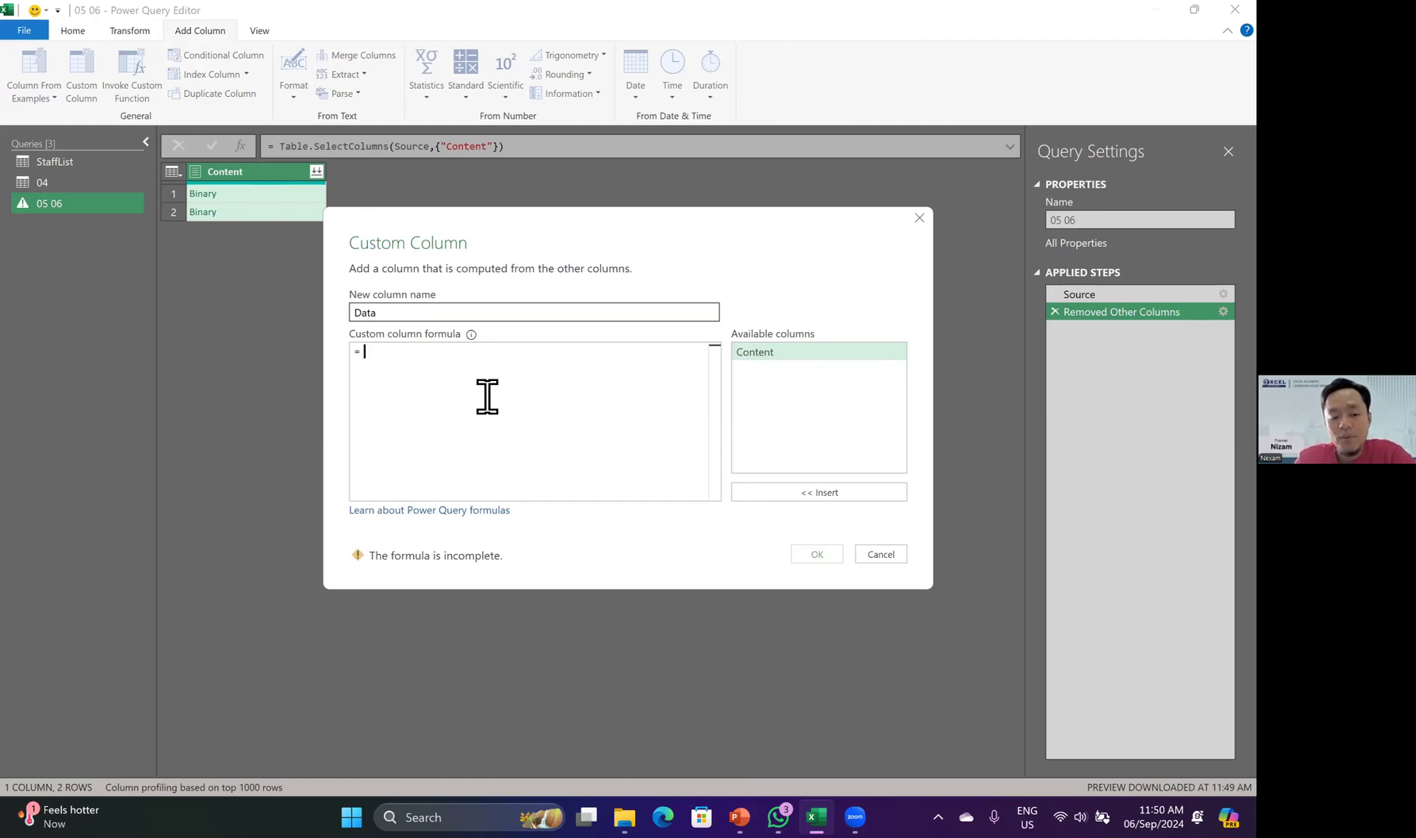
text(csv)
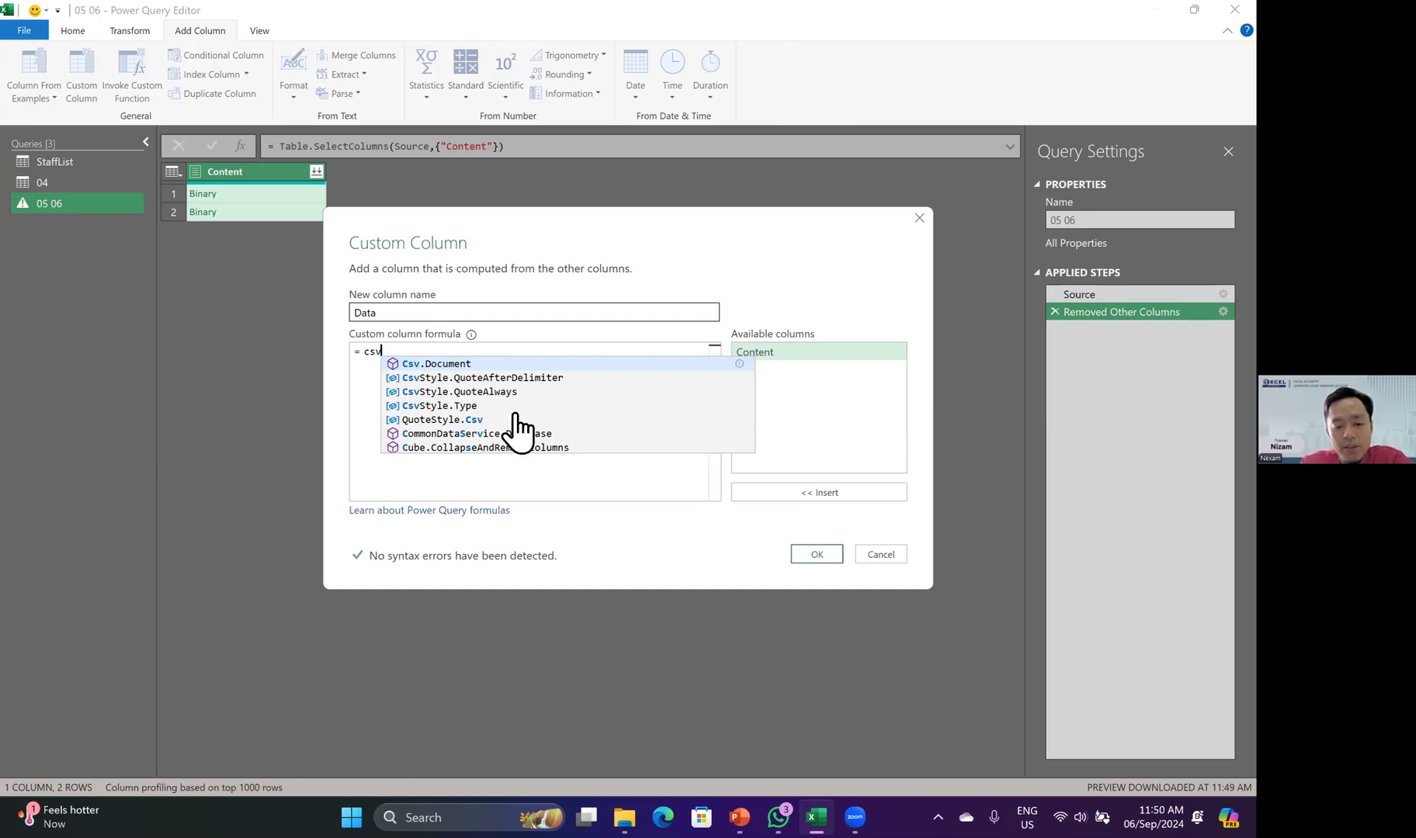
key(BackSpace)
key(BackSpace)
key(BackSpace)
text(pdf)
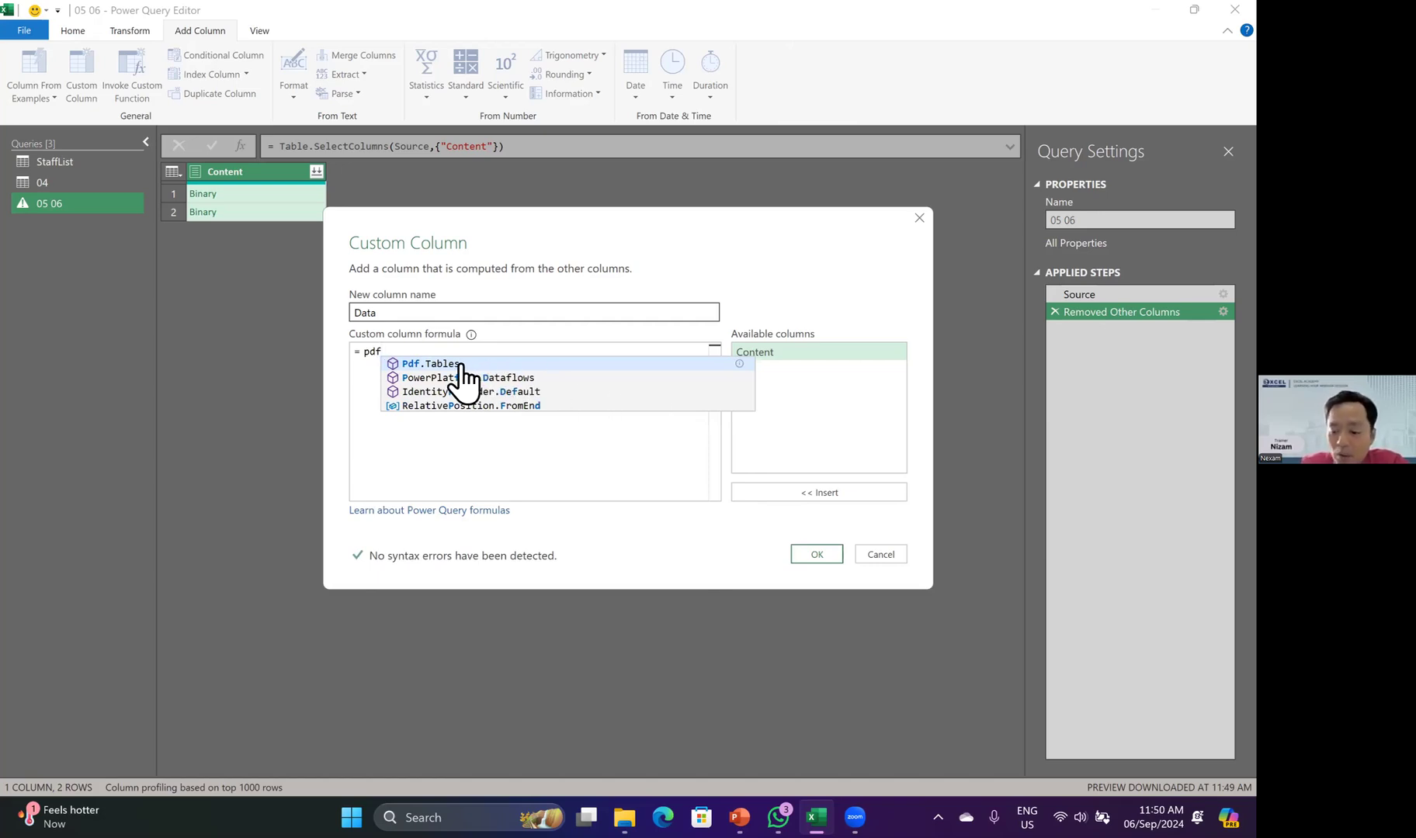
key(BackSpace)
key(BackSpace)
key(BackSpace)
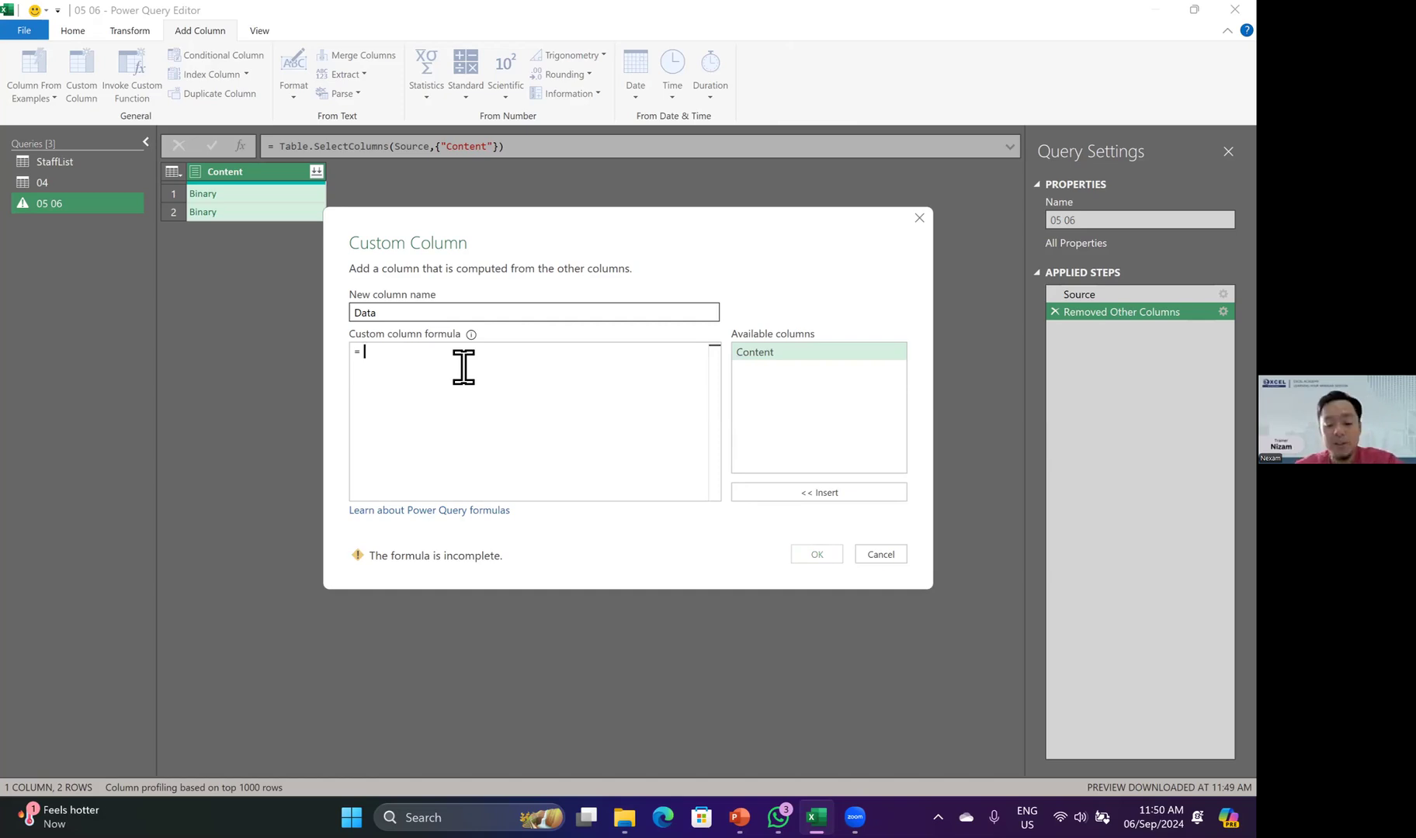
- Look through the formula suggestions for txt and json functions, clearing each entry from the custom column formula
text(txt)
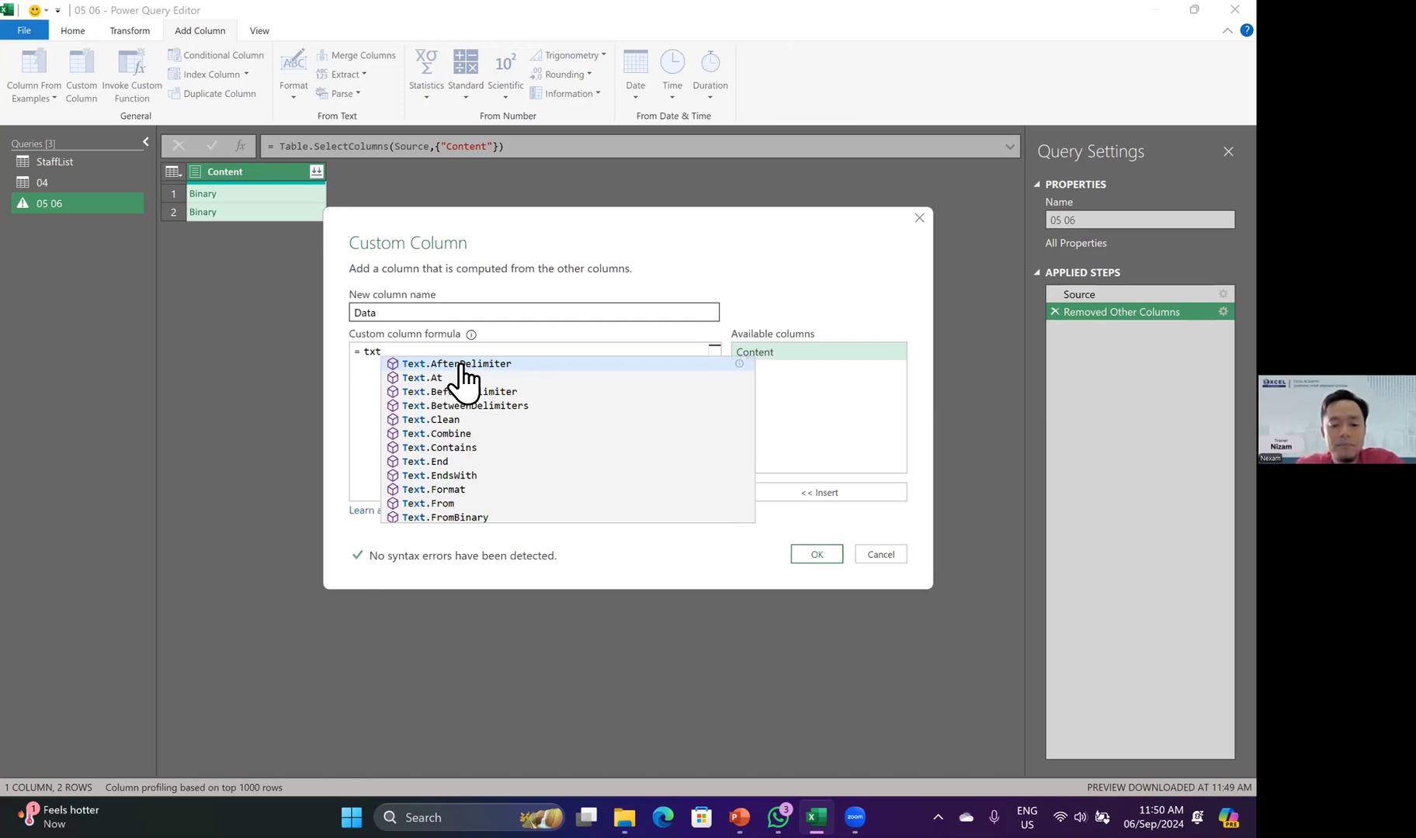
scroll(520, 492, down, 1)
scroll(520, 491, down, 1)
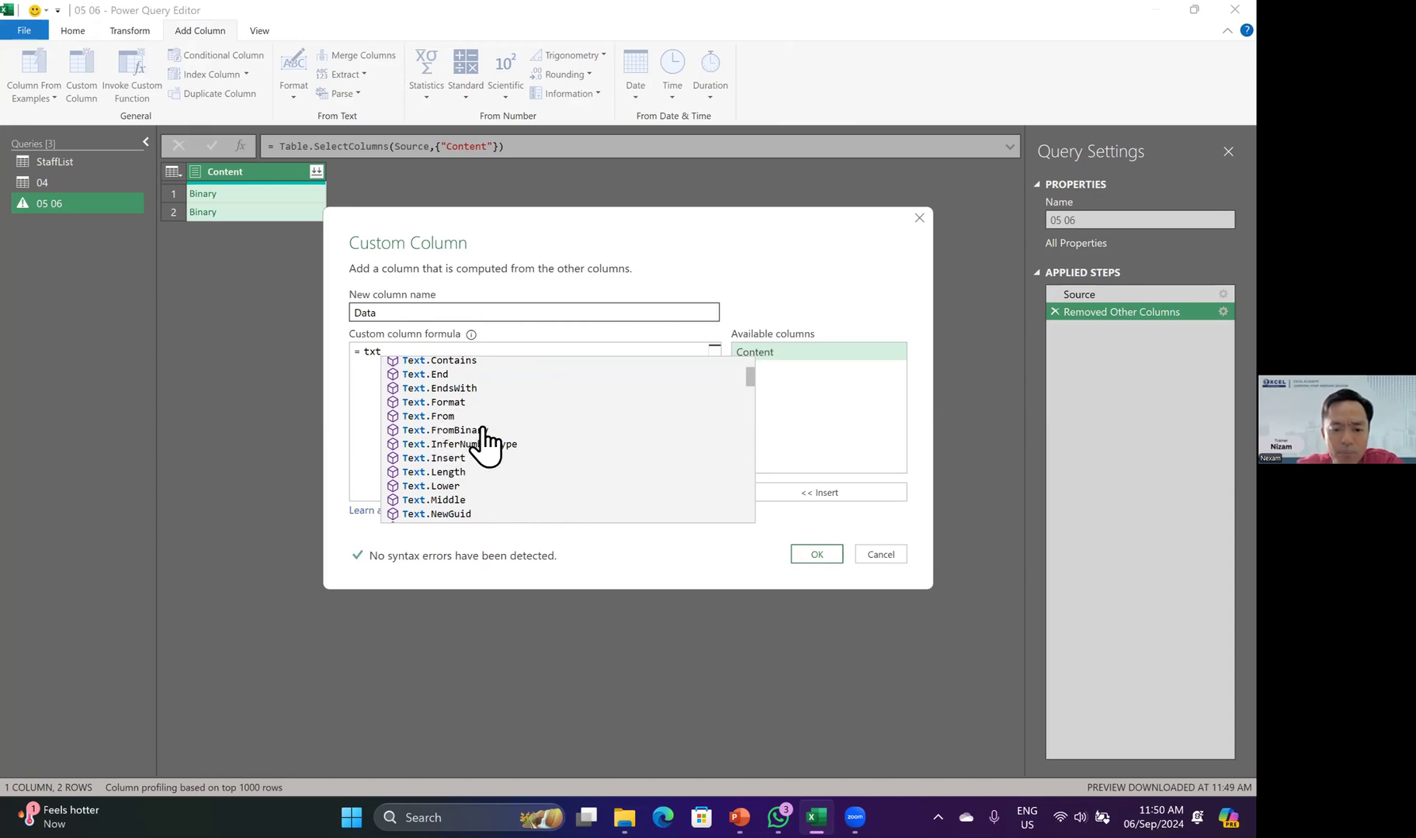
scroll(471, 449, down, 5)
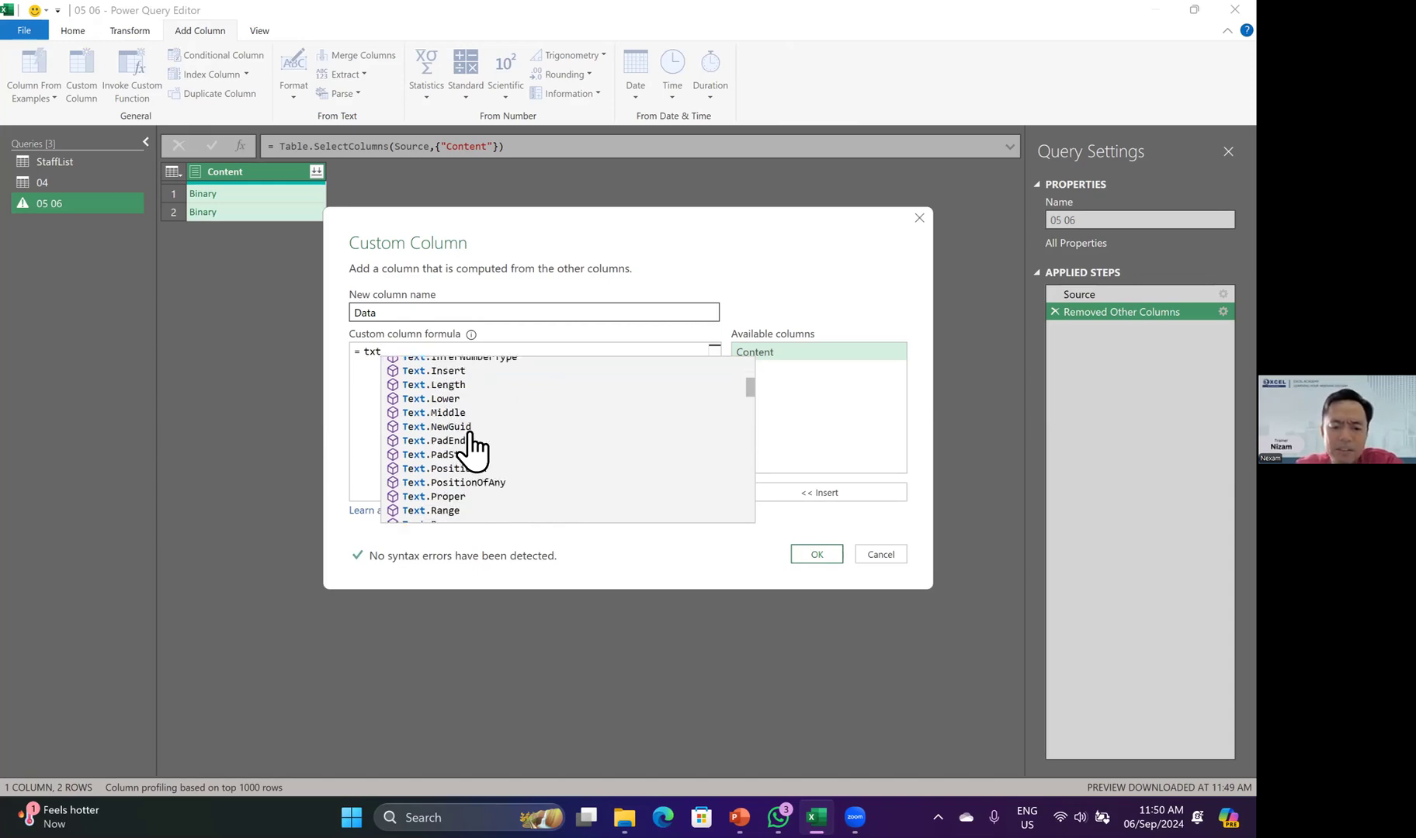
scroll(469, 451, down, 3)
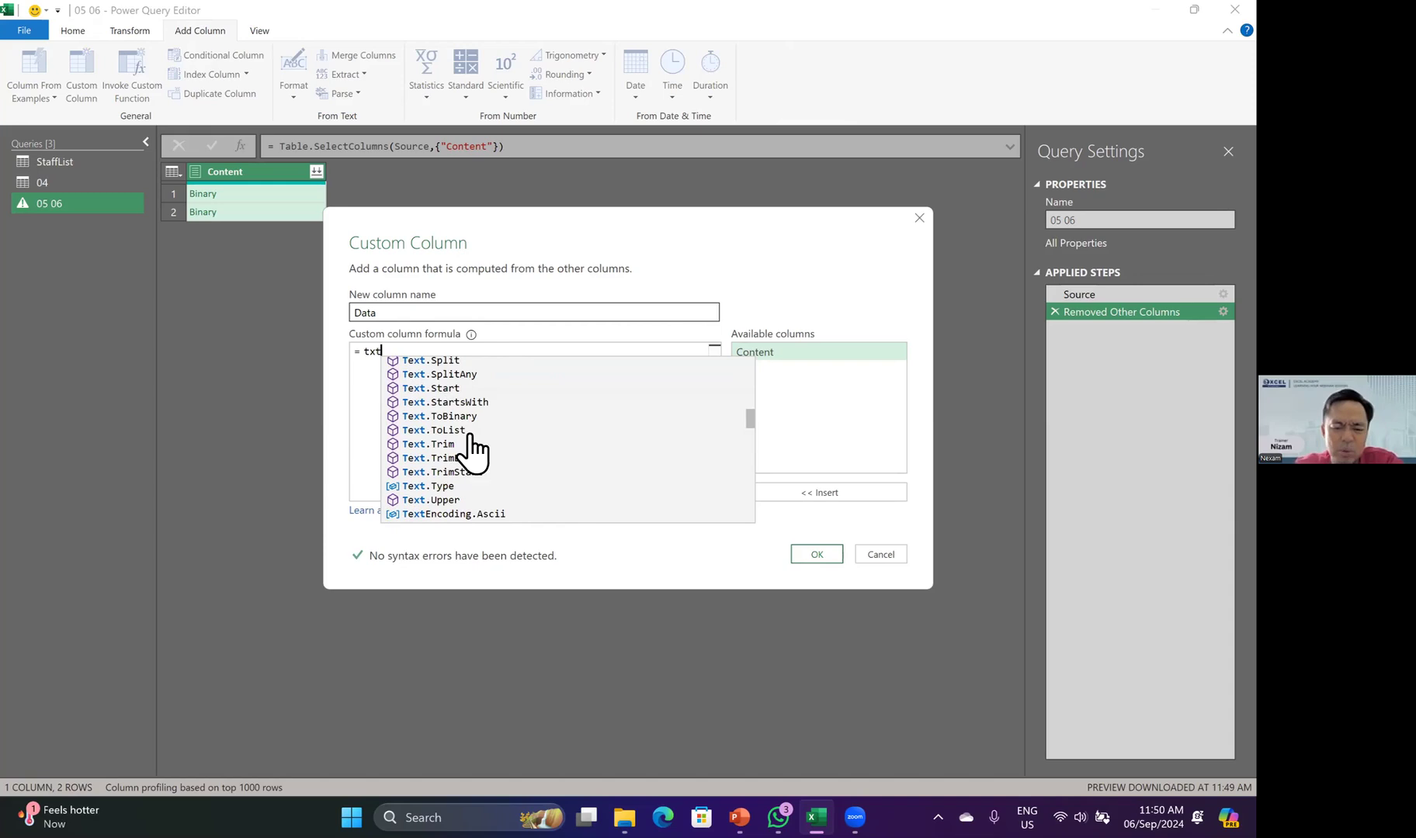
scroll(561, 458, up, 1)
scroll(560, 458, up, 10)
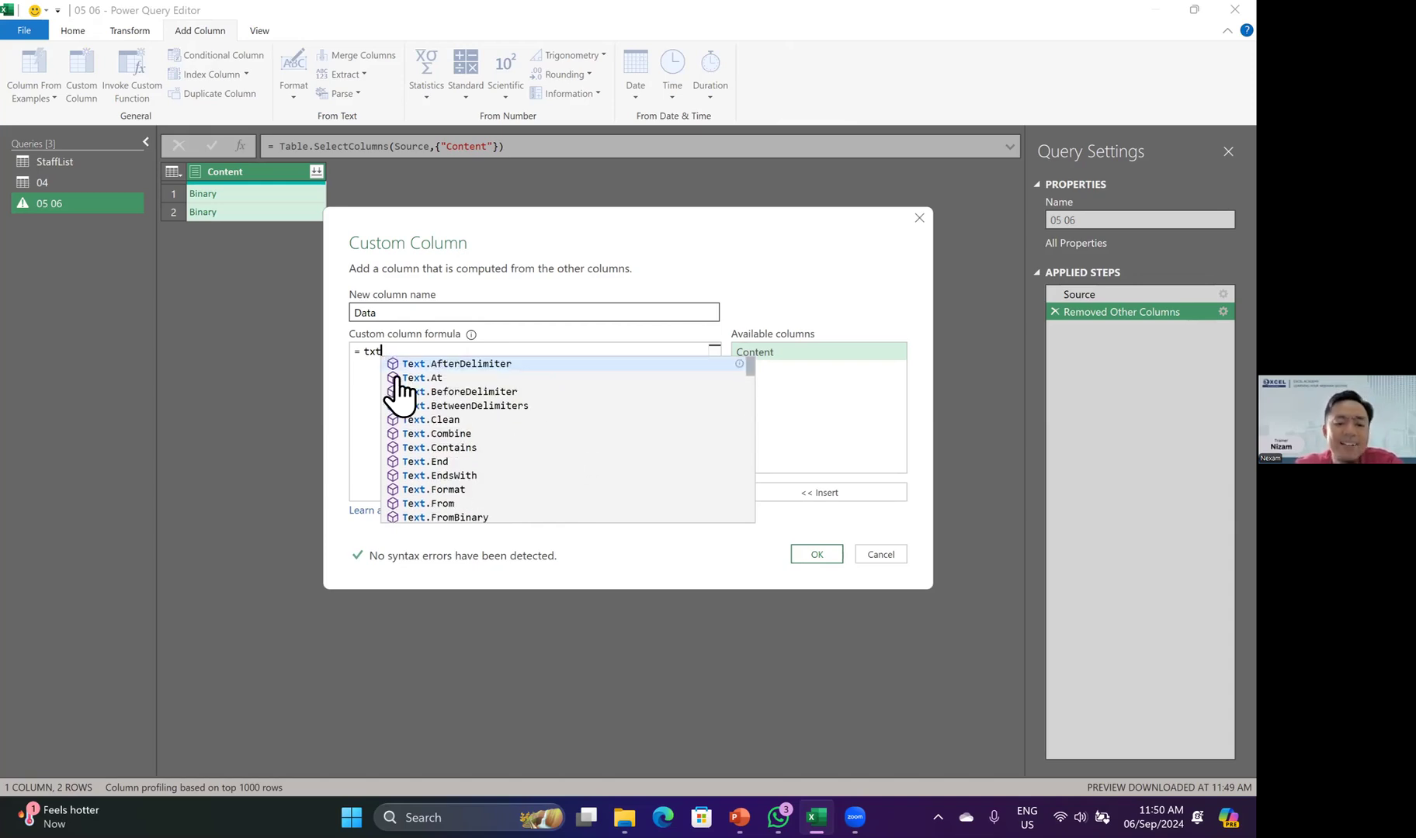
key(BackSpace)
key(BackSpace)
key(BackSpace)
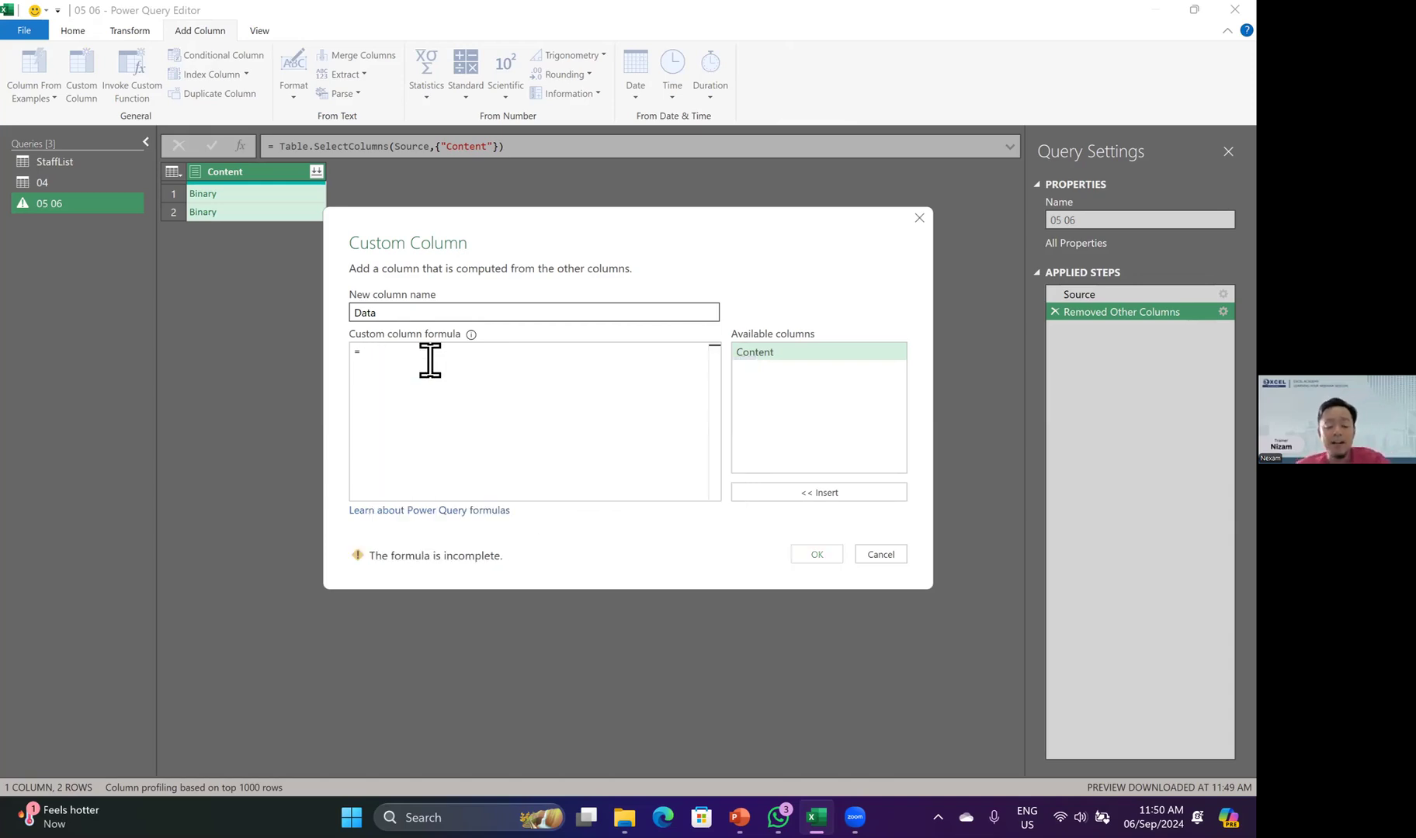
text(json)
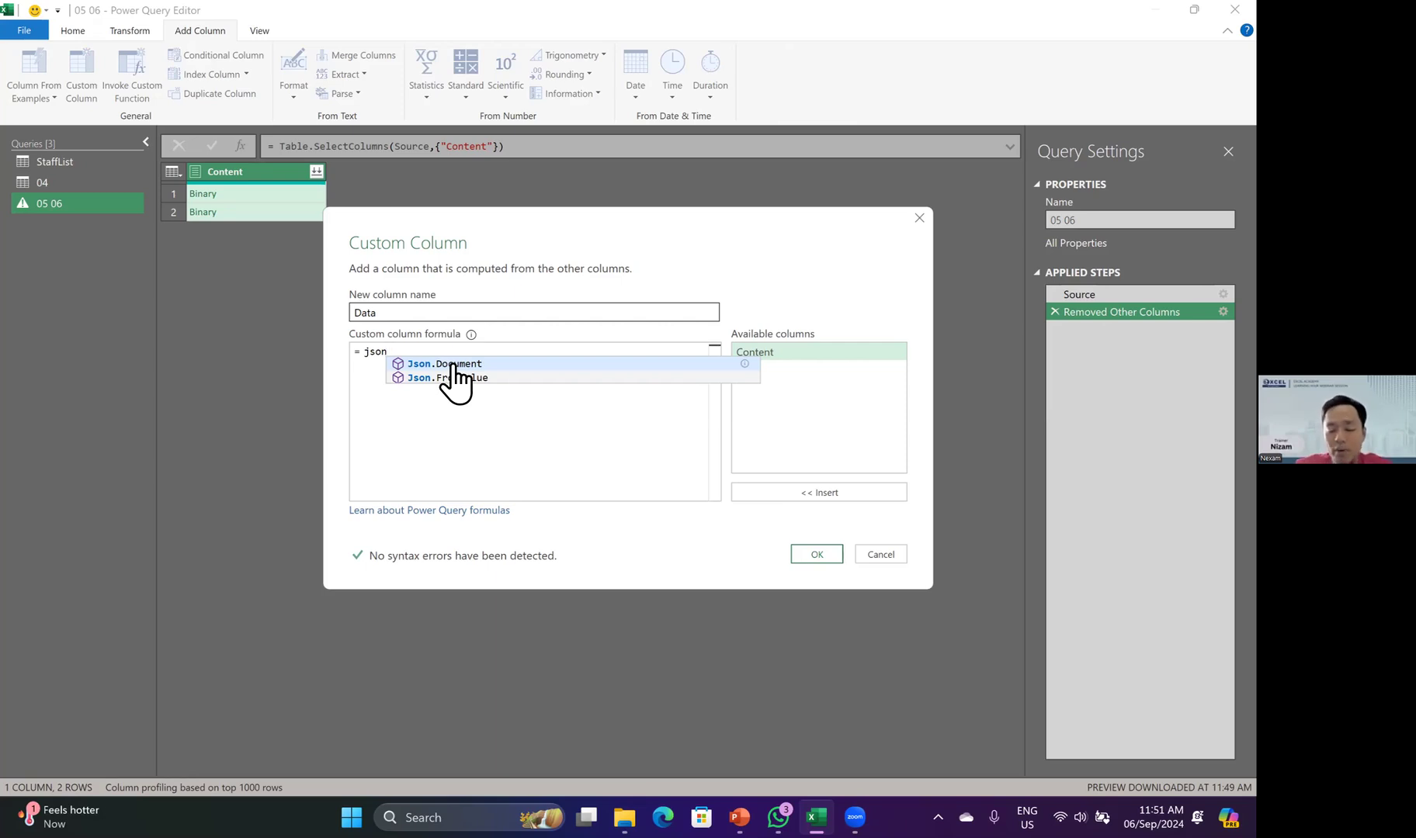
key(BackSpace)
key(BackSpace)
key(BackSpace)
key(BackSpace)
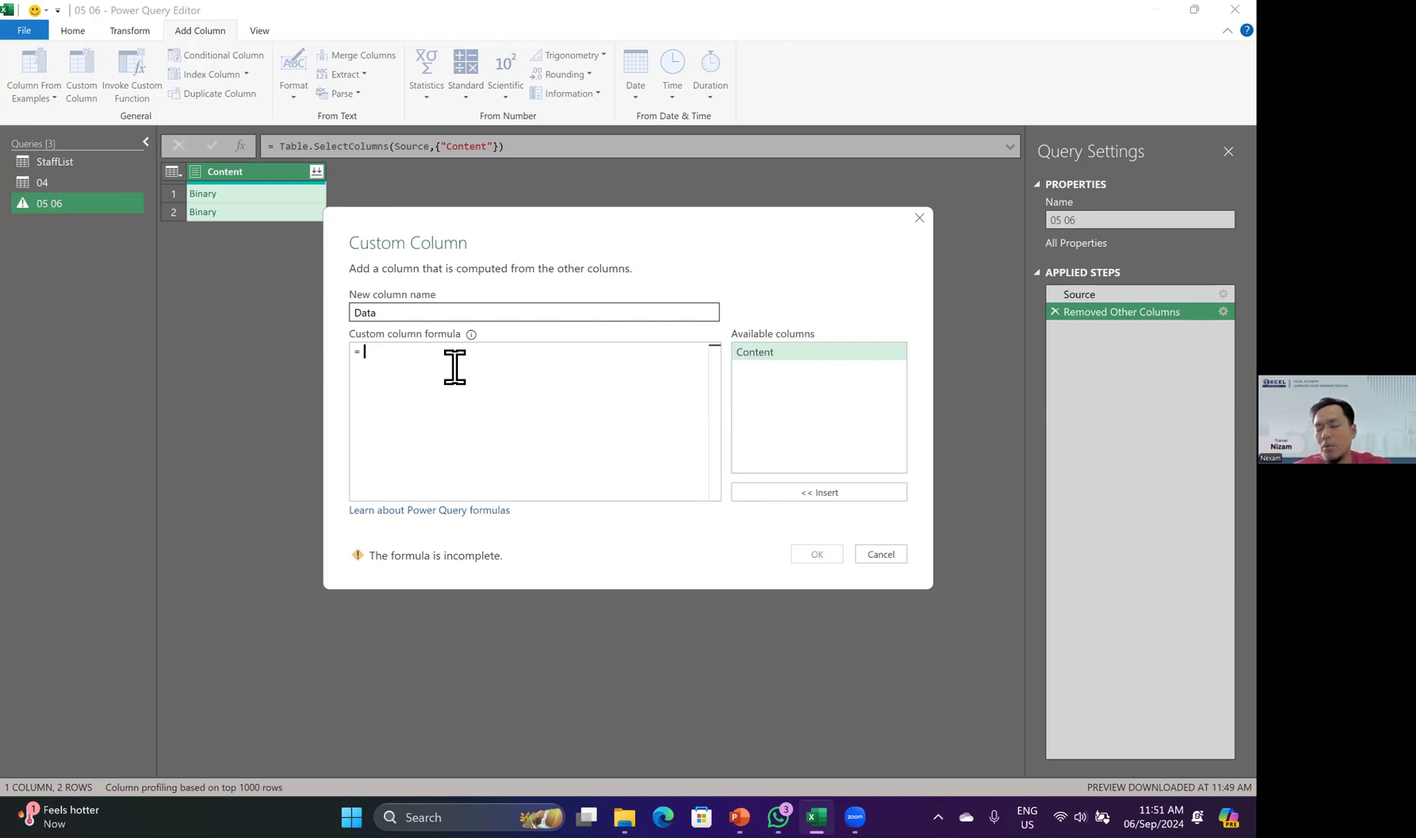
- Set the Data column's formula to Csv.Document([Content]) and create the column
text(cs)
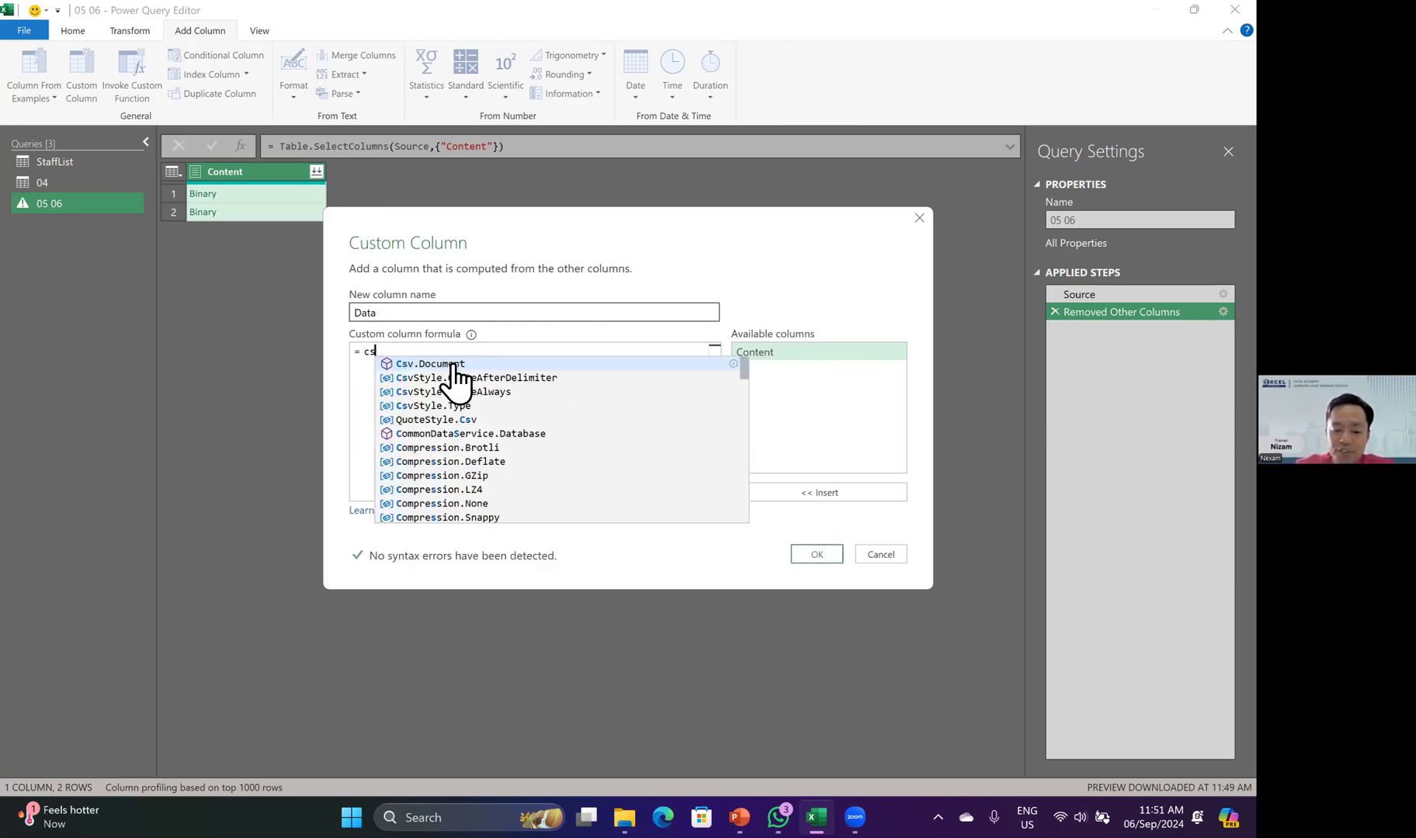
text(v)
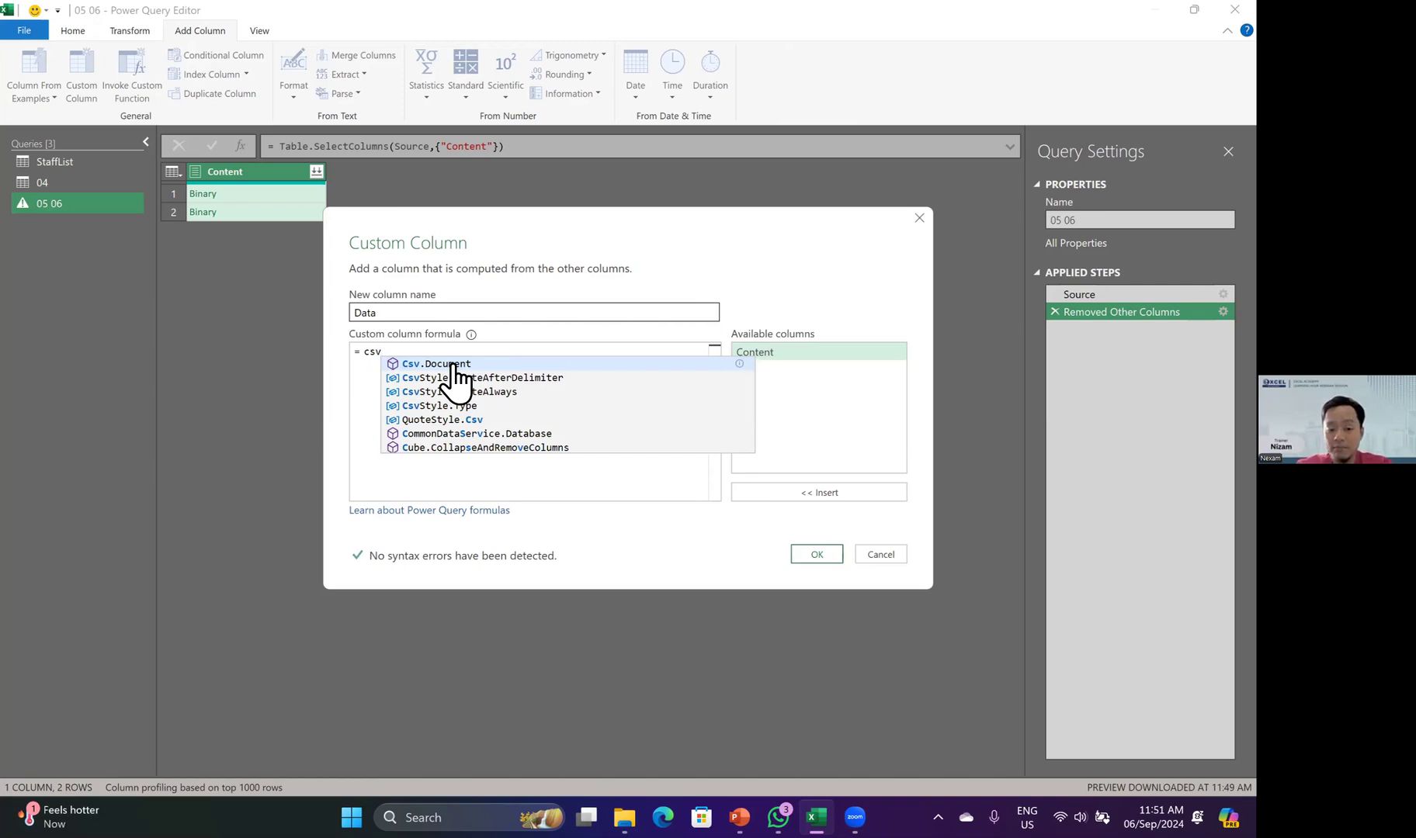
click(454, 364)
text(()
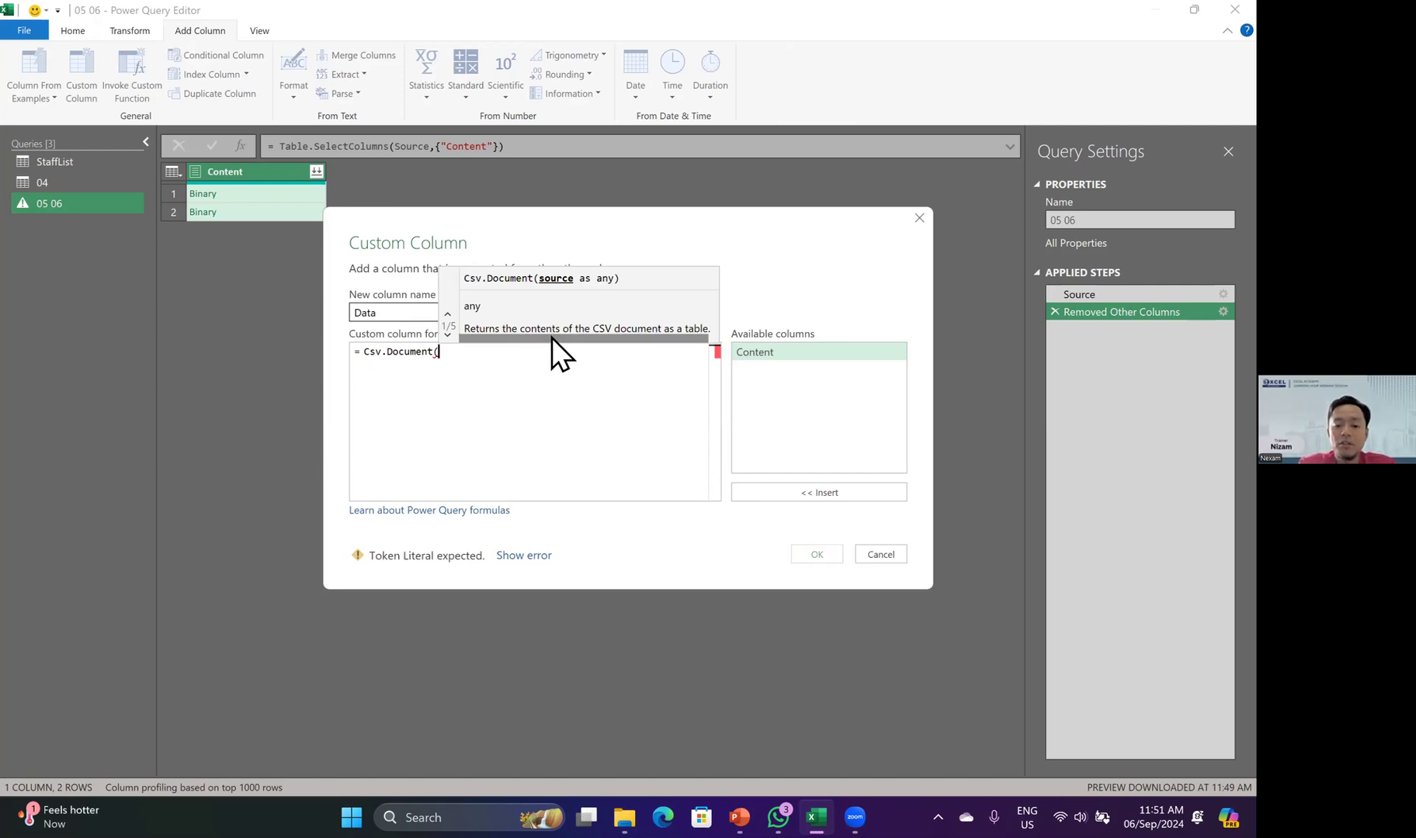
double_click(755, 354)
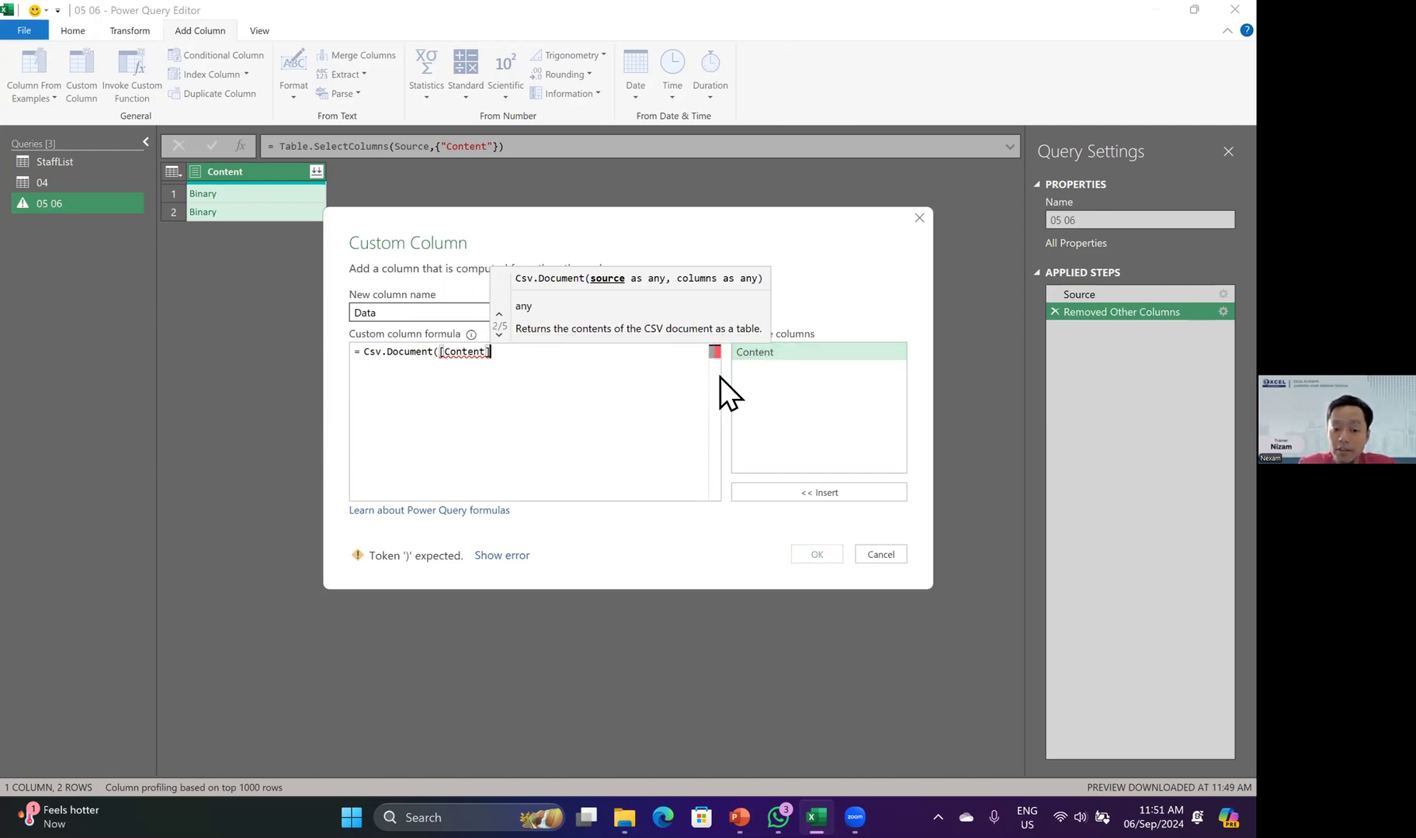
text())
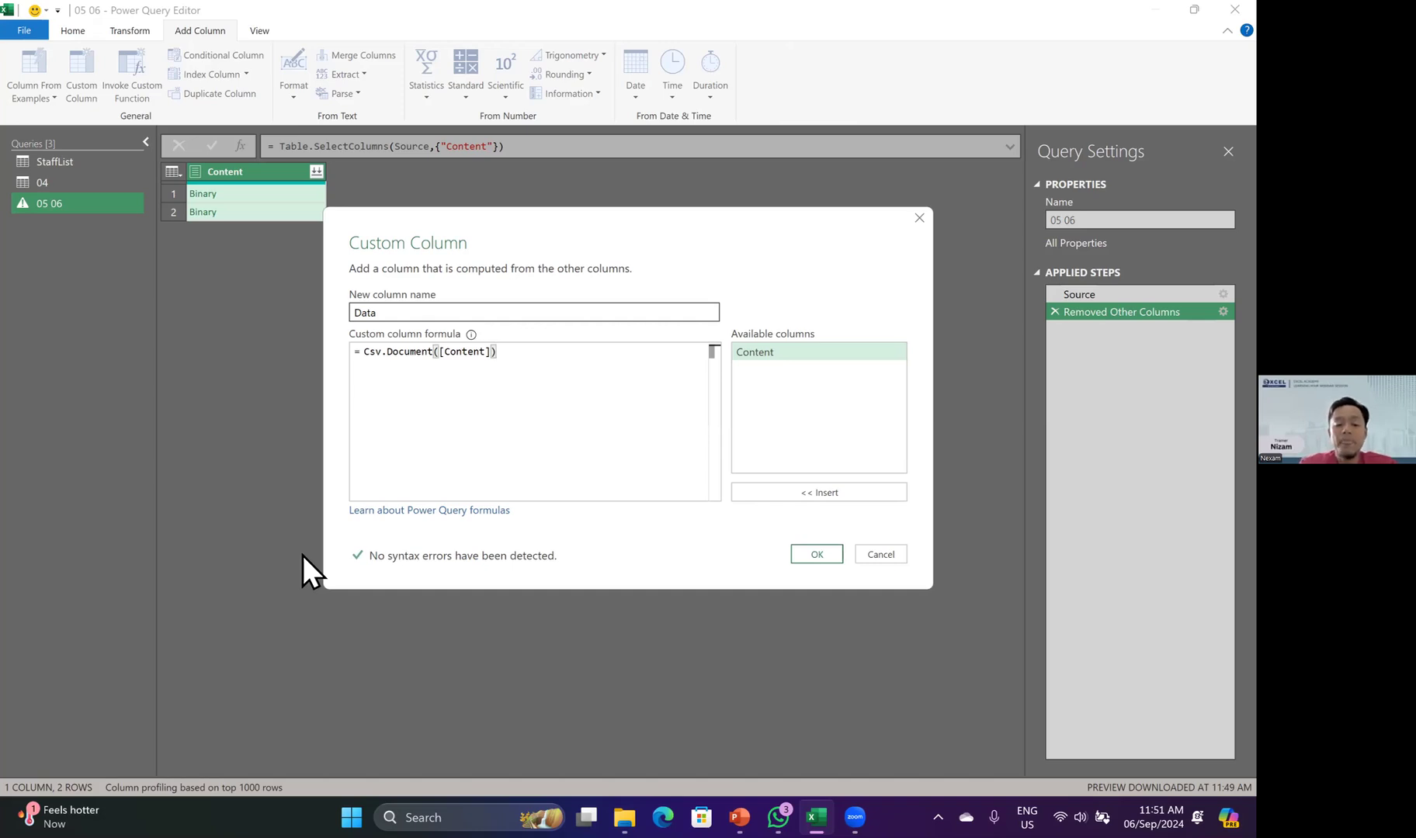
click(817, 555)
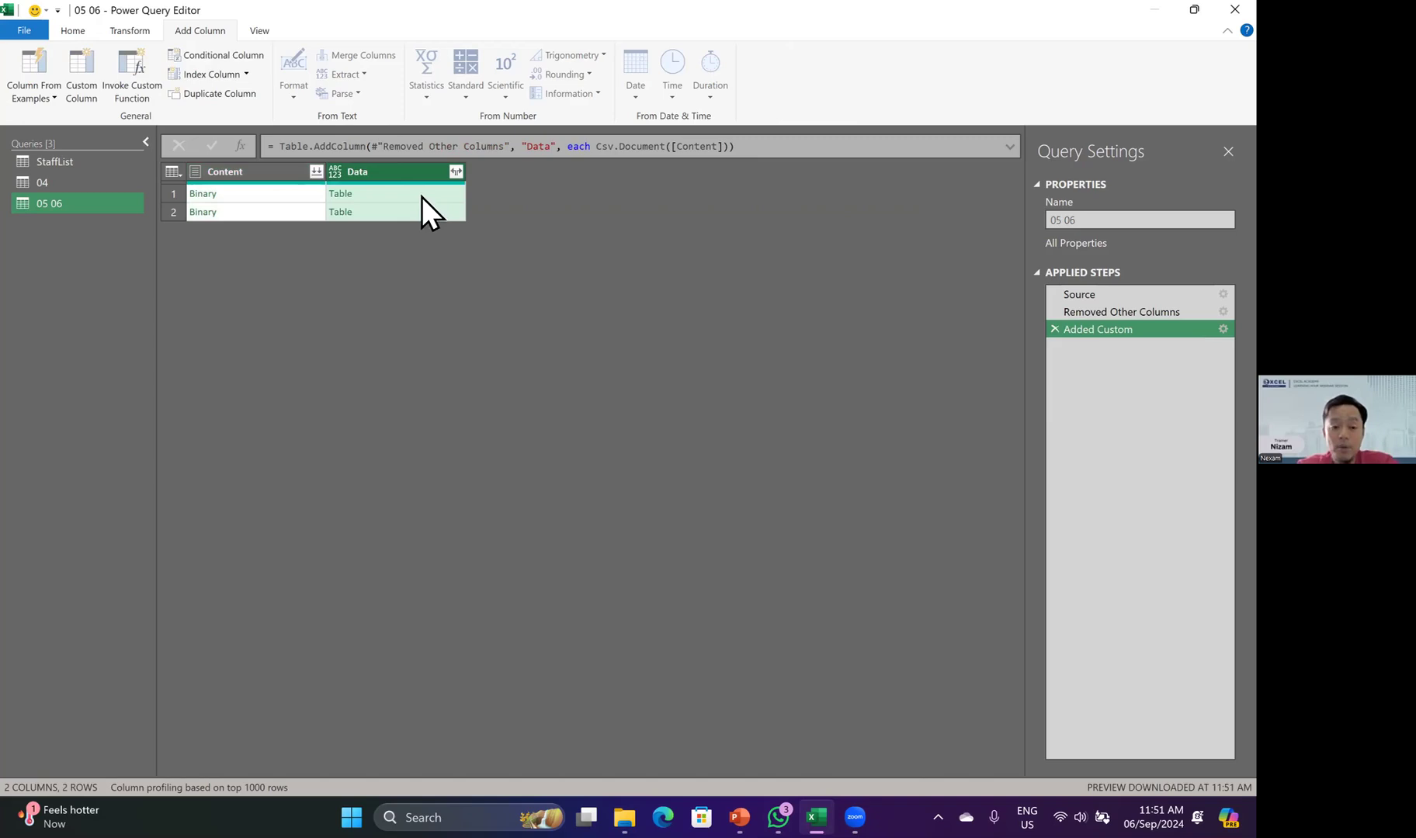
- Expand the Data column into Column1, Column2 and Column3, keeping the original column name as prefix
click(455, 172)
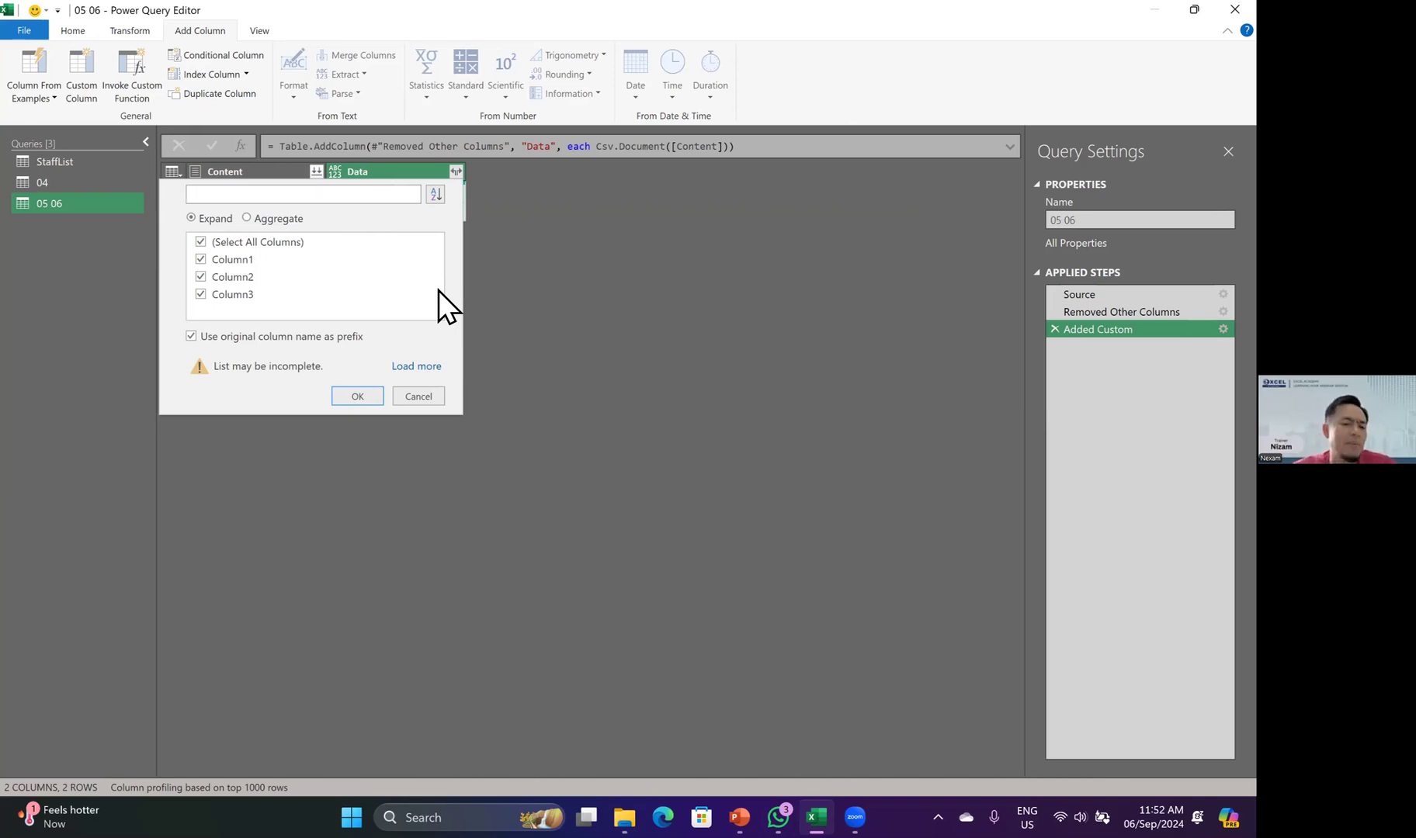
click(367, 394)
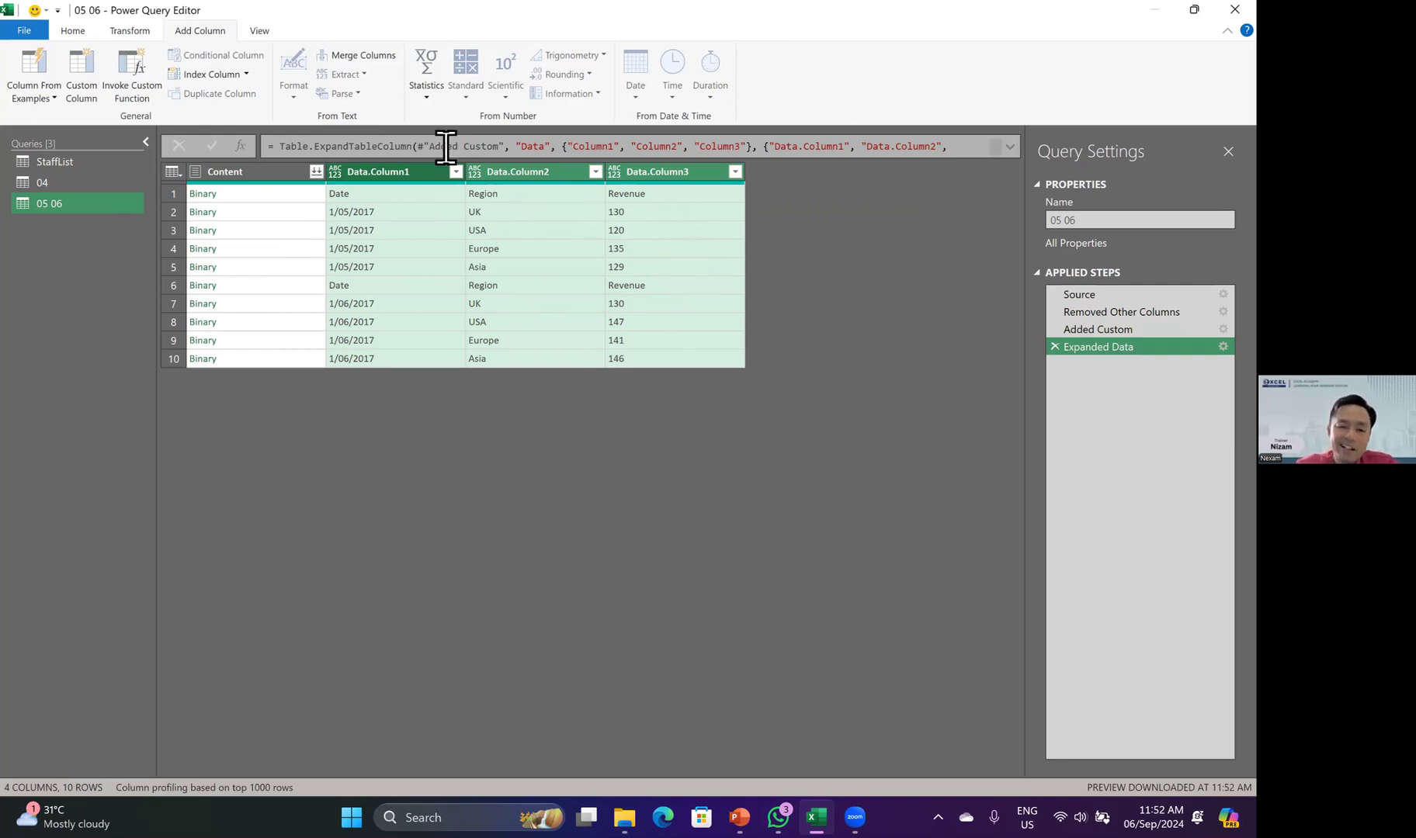
- Promote the first row to headers, delete the automatic Changed Type step and narrow the binary column
click(77, 30)
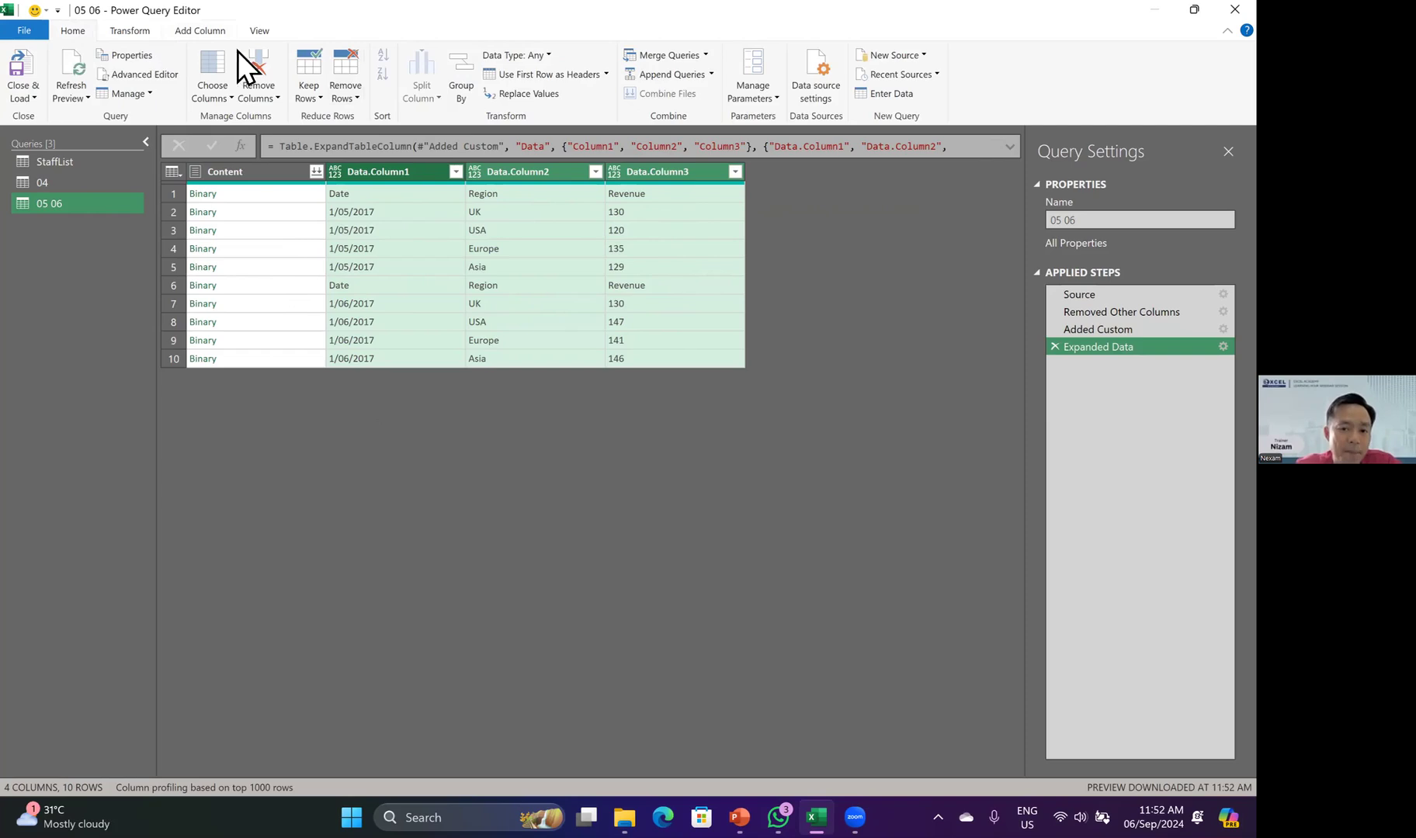
click(546, 77)
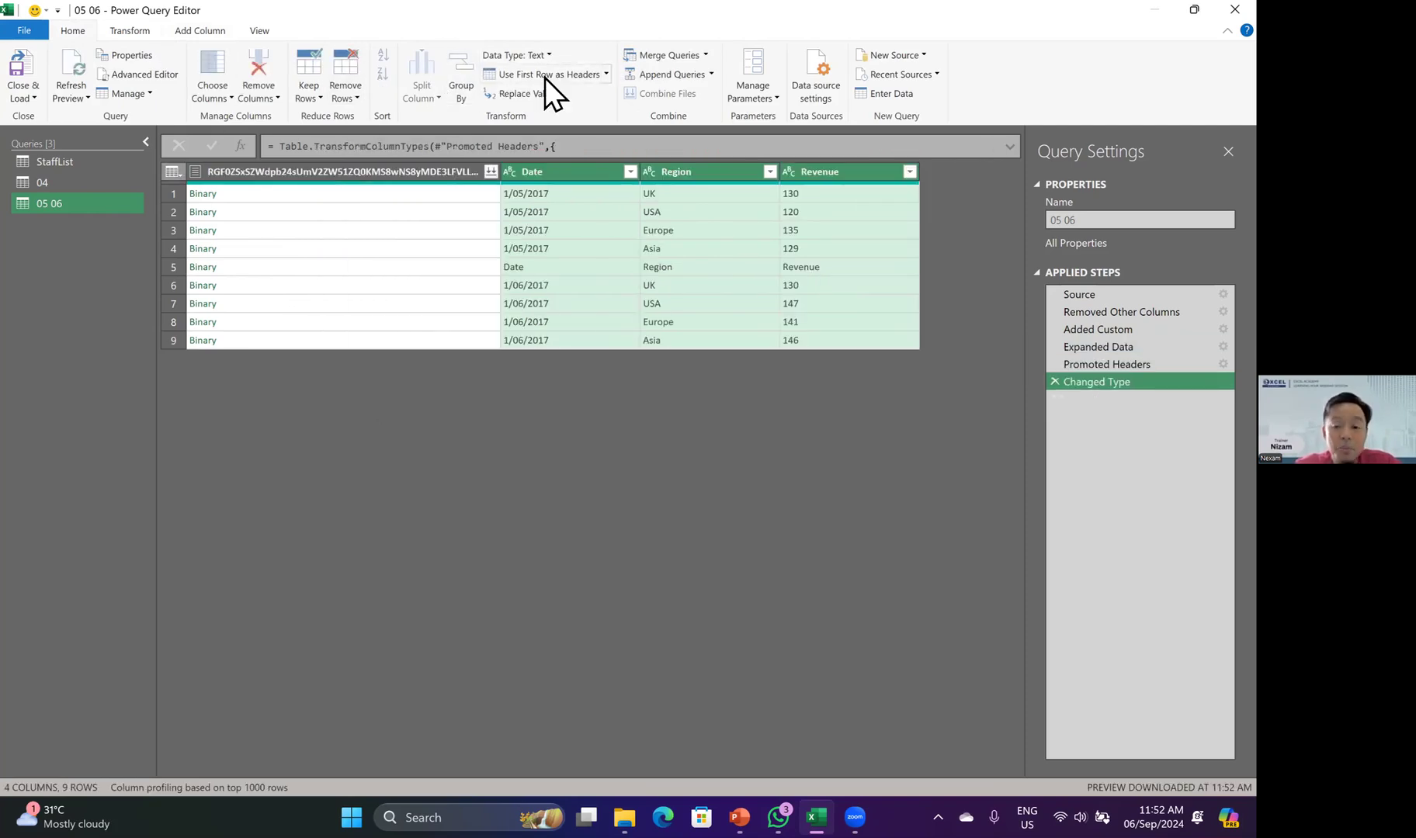
click(1054, 381)
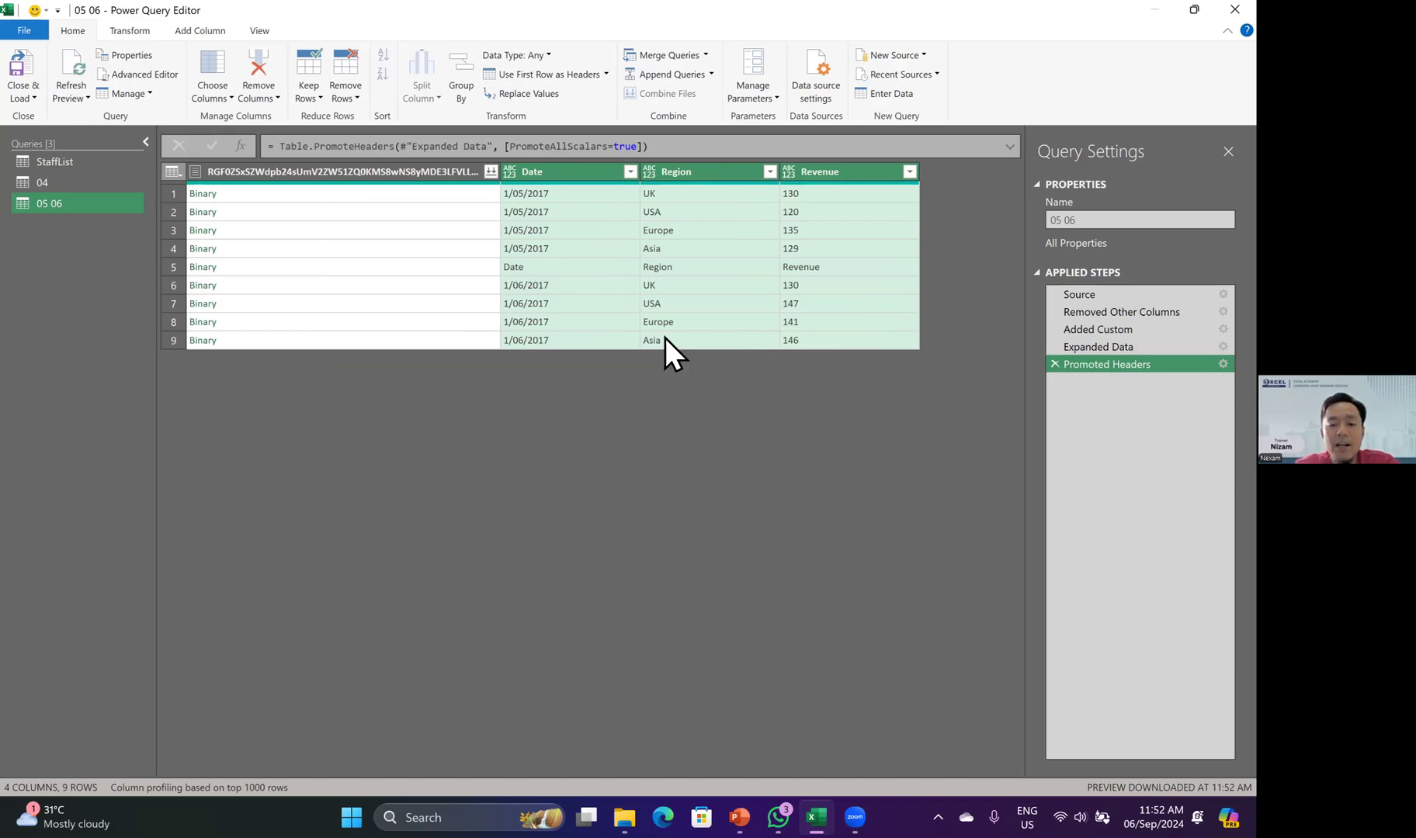
drag(503, 165, 327, 170)
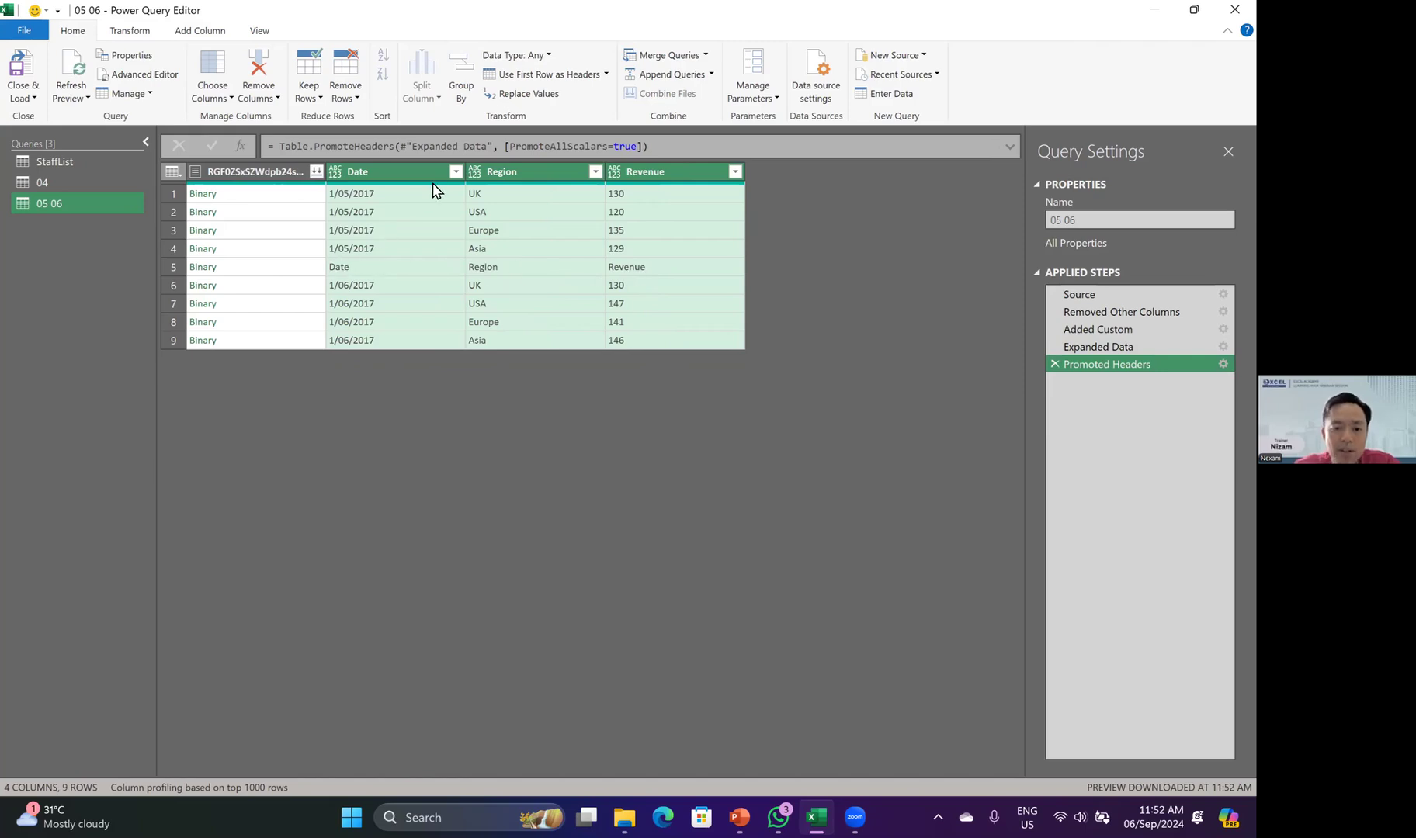
- Sort the Date column ascending and remove 1 bottom row to drop the repeated header row
click(456, 172)
click(408, 192)
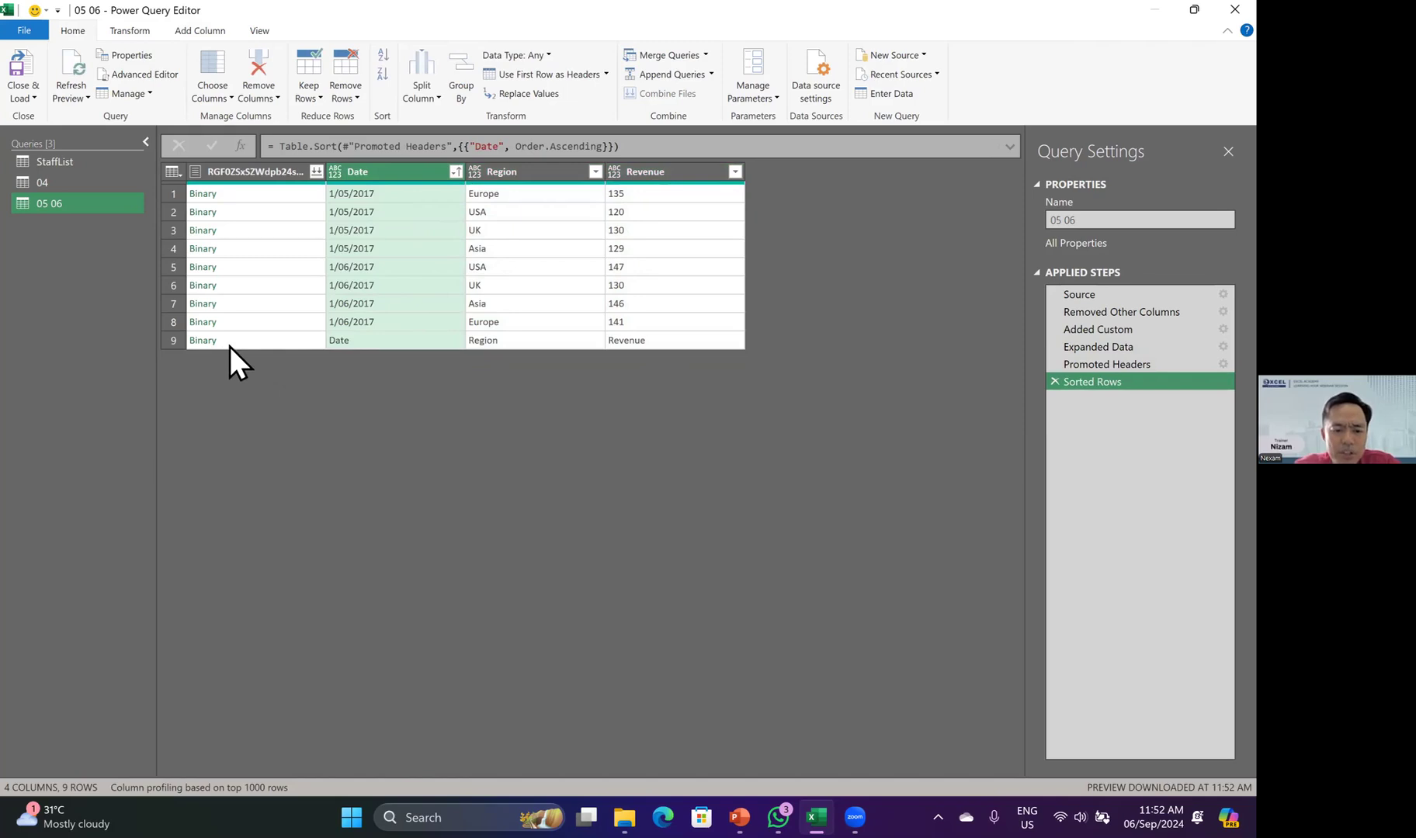
click(355, 94)
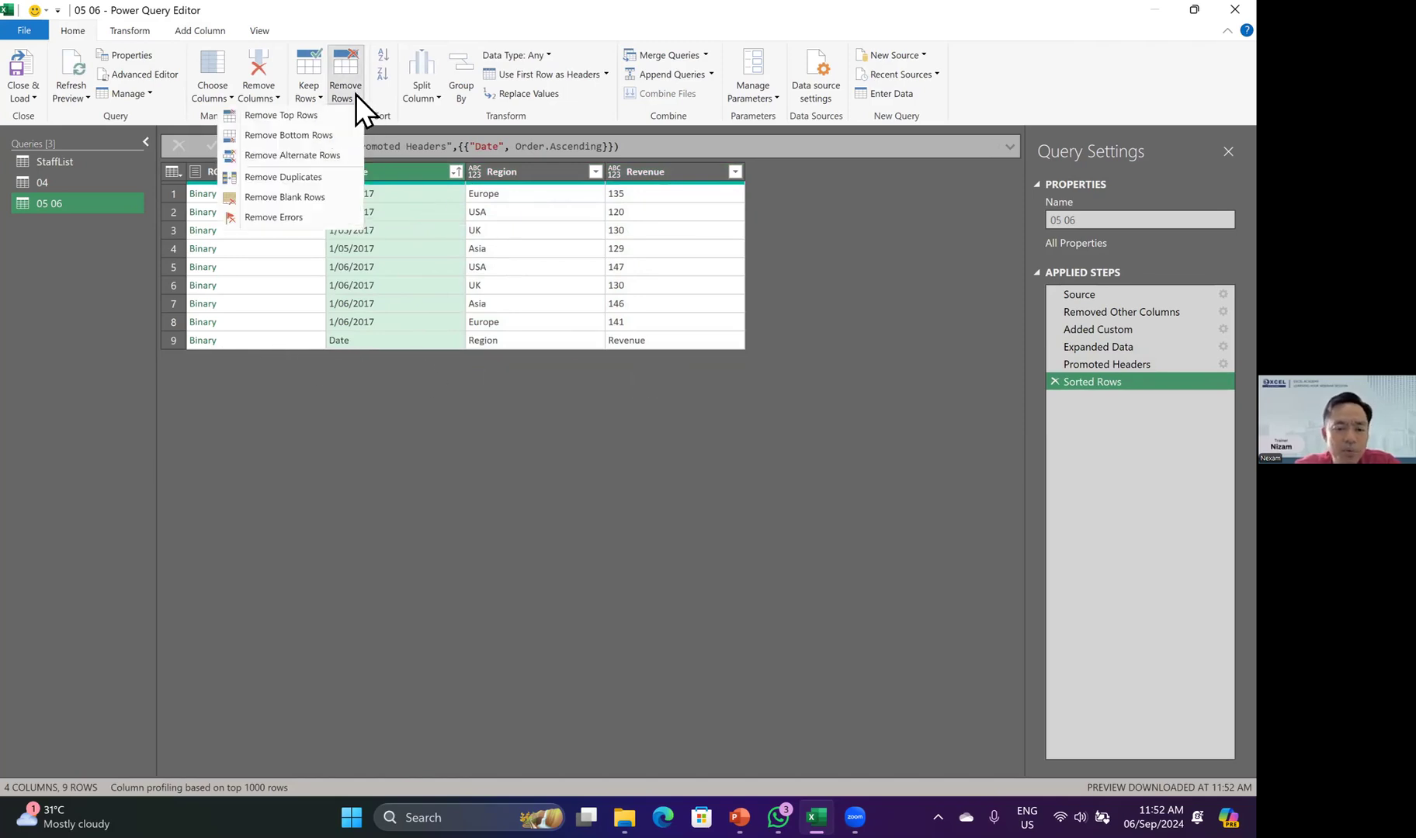
click(312, 135)
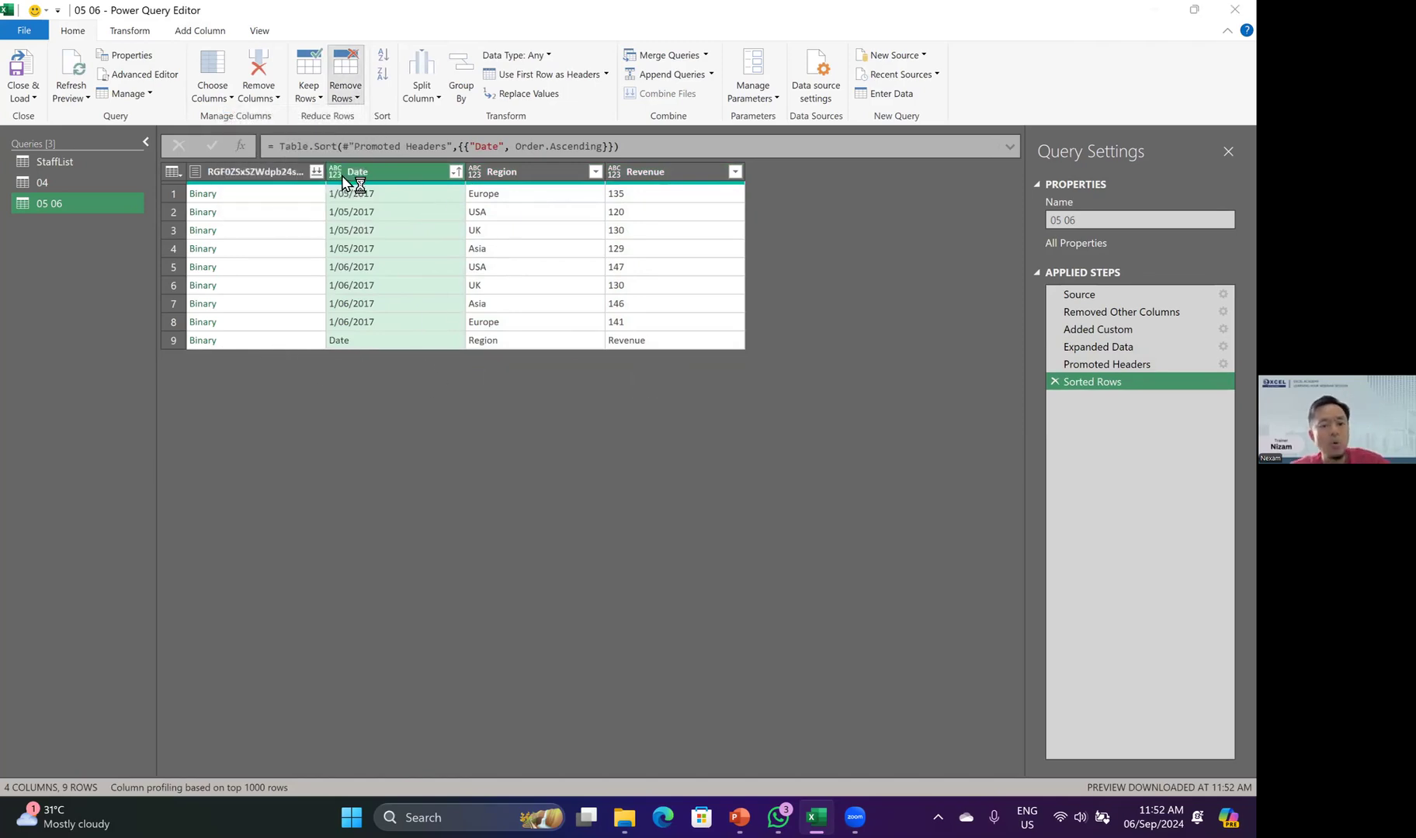
text(1)
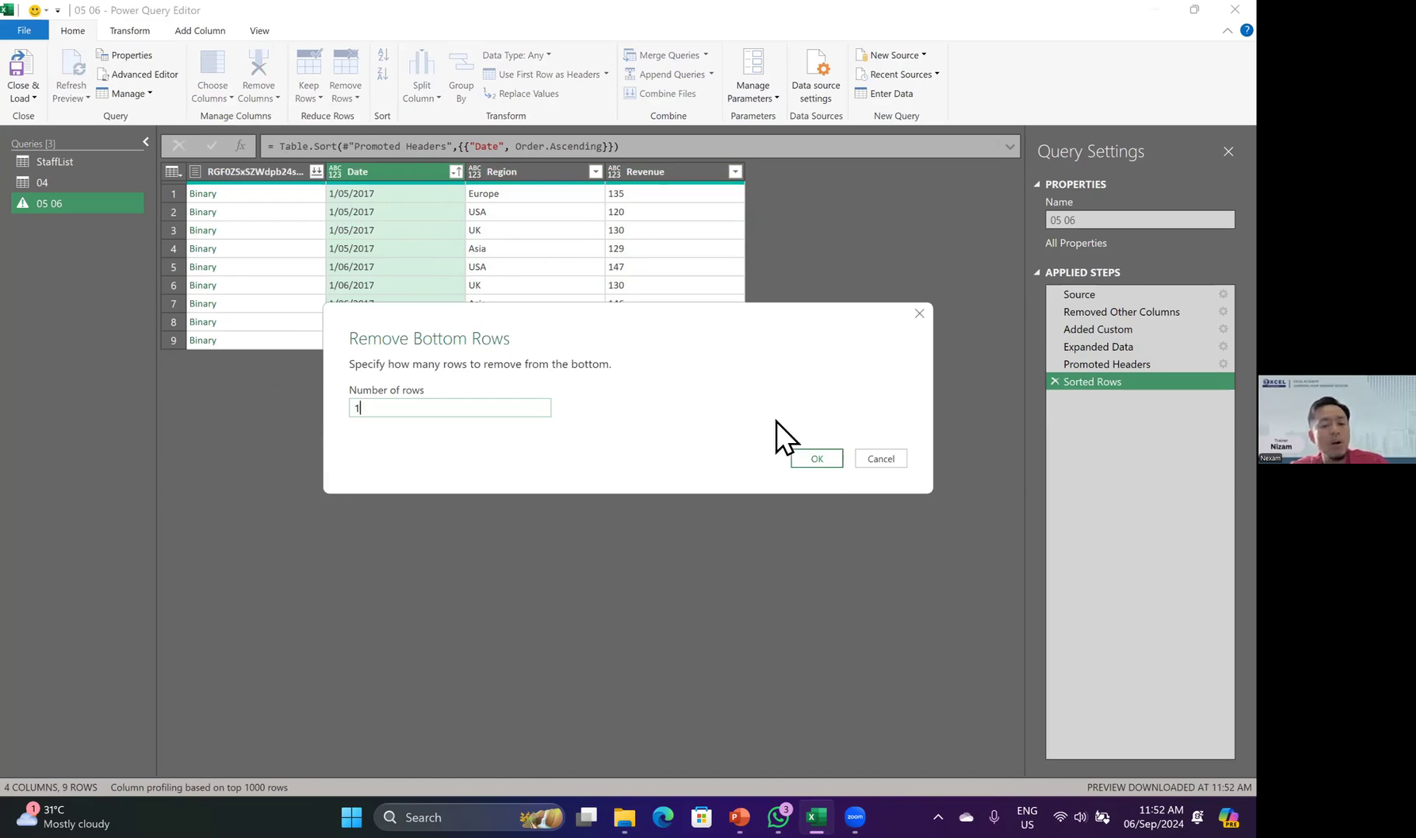
click(811, 458)
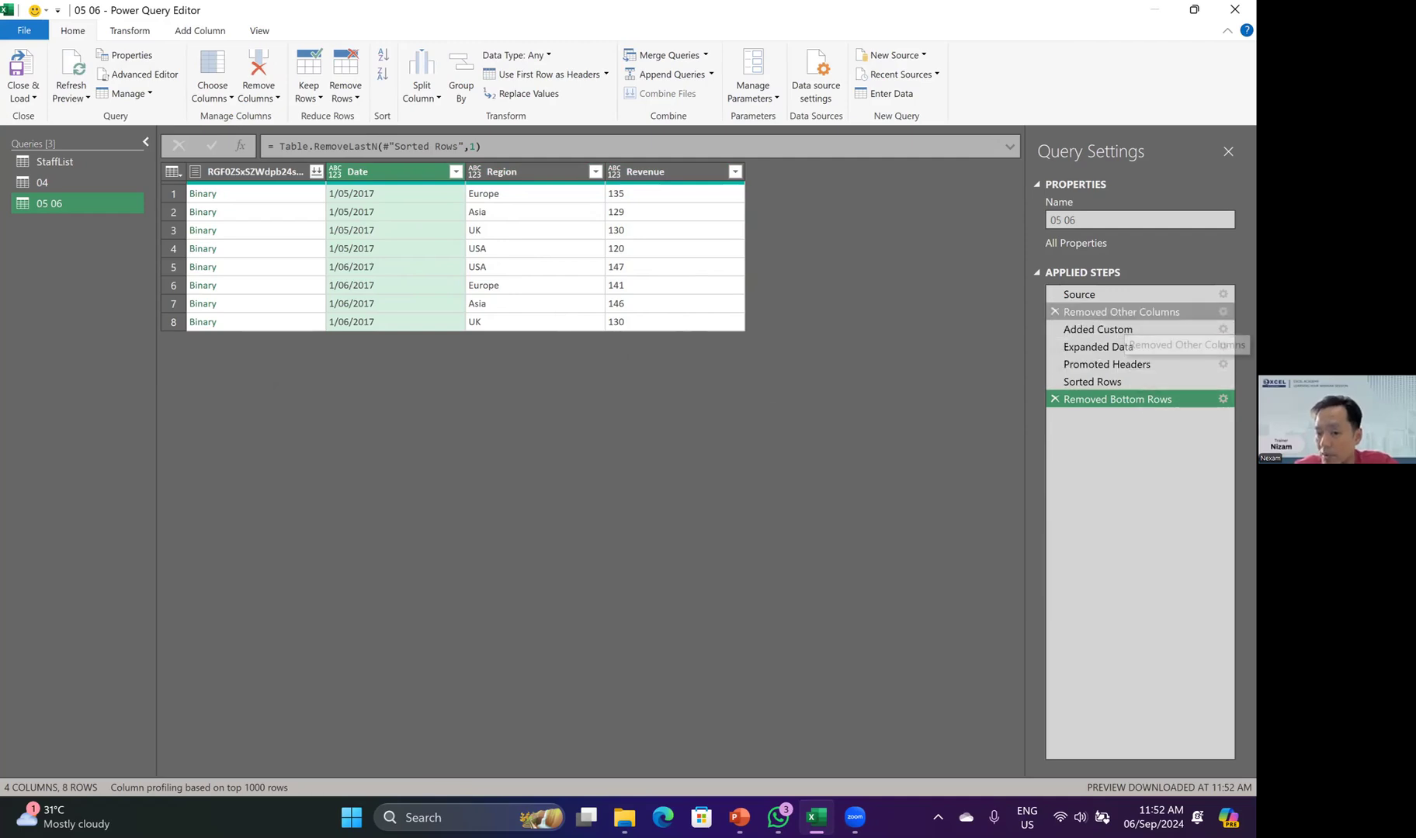
- Keep the Name column as well in the Removed Other Columns step, and remove the binary column after the Removed Bottom Rows step
click(1223, 312)
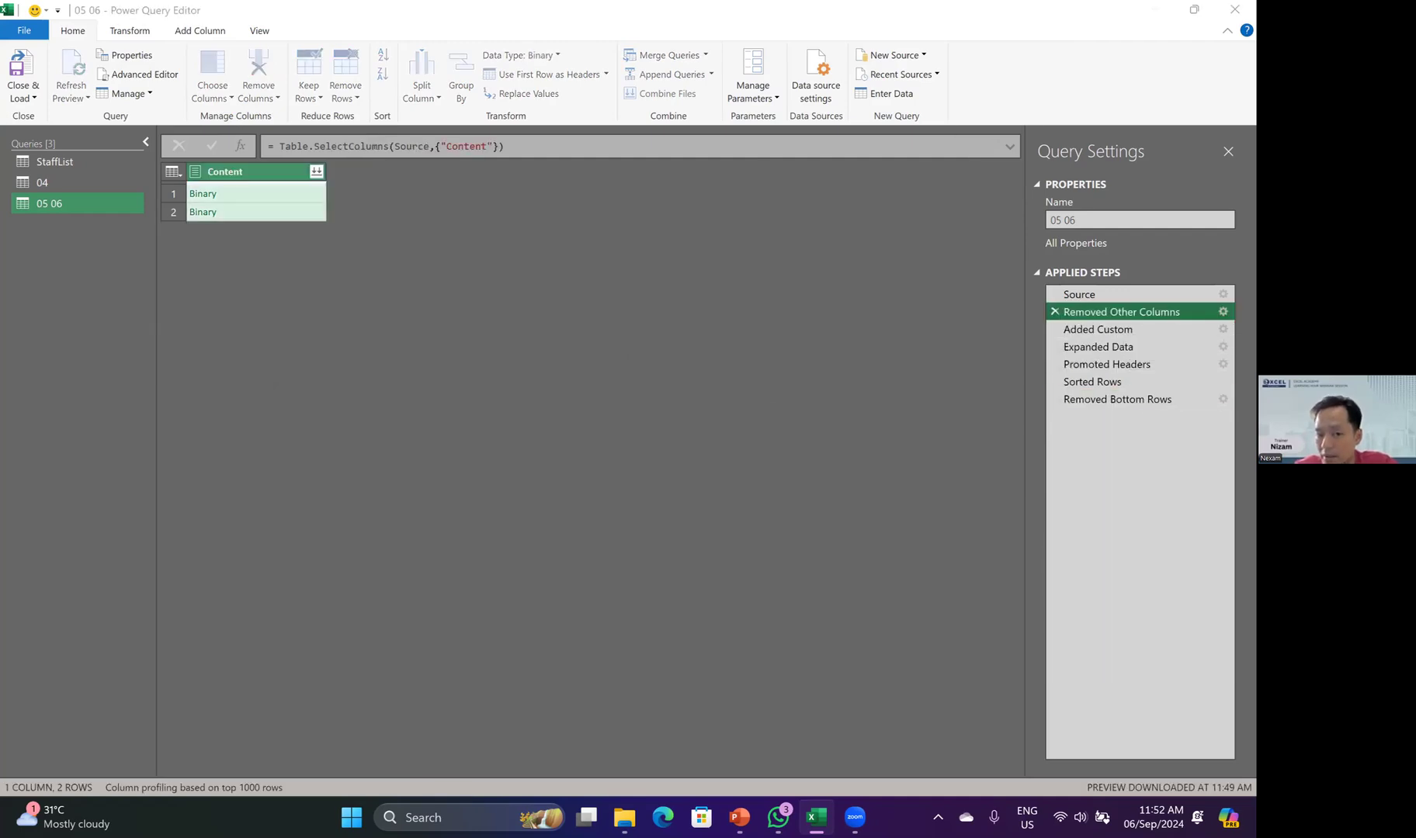
click(516, 276)
click(644, 638)
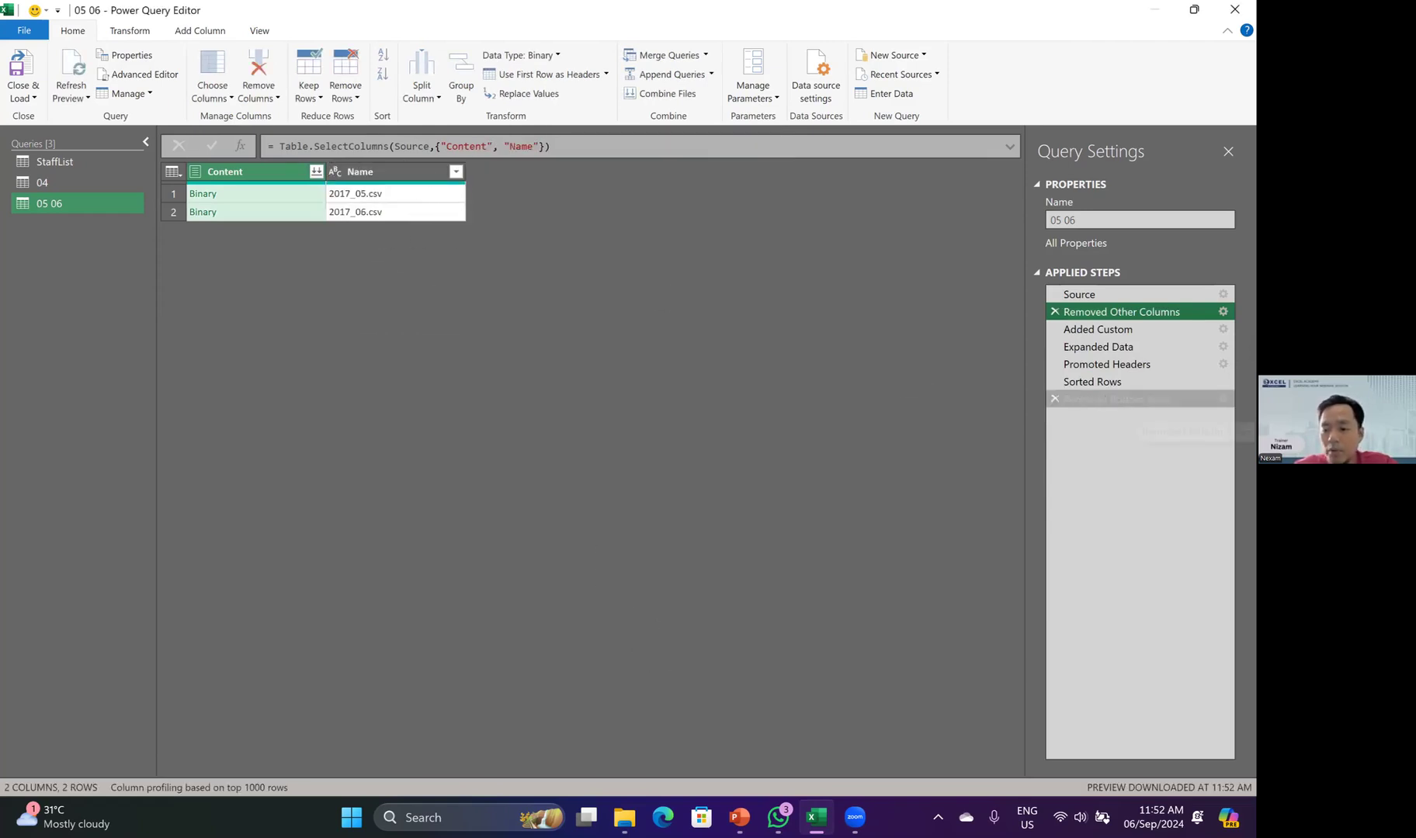
click(1125, 399)
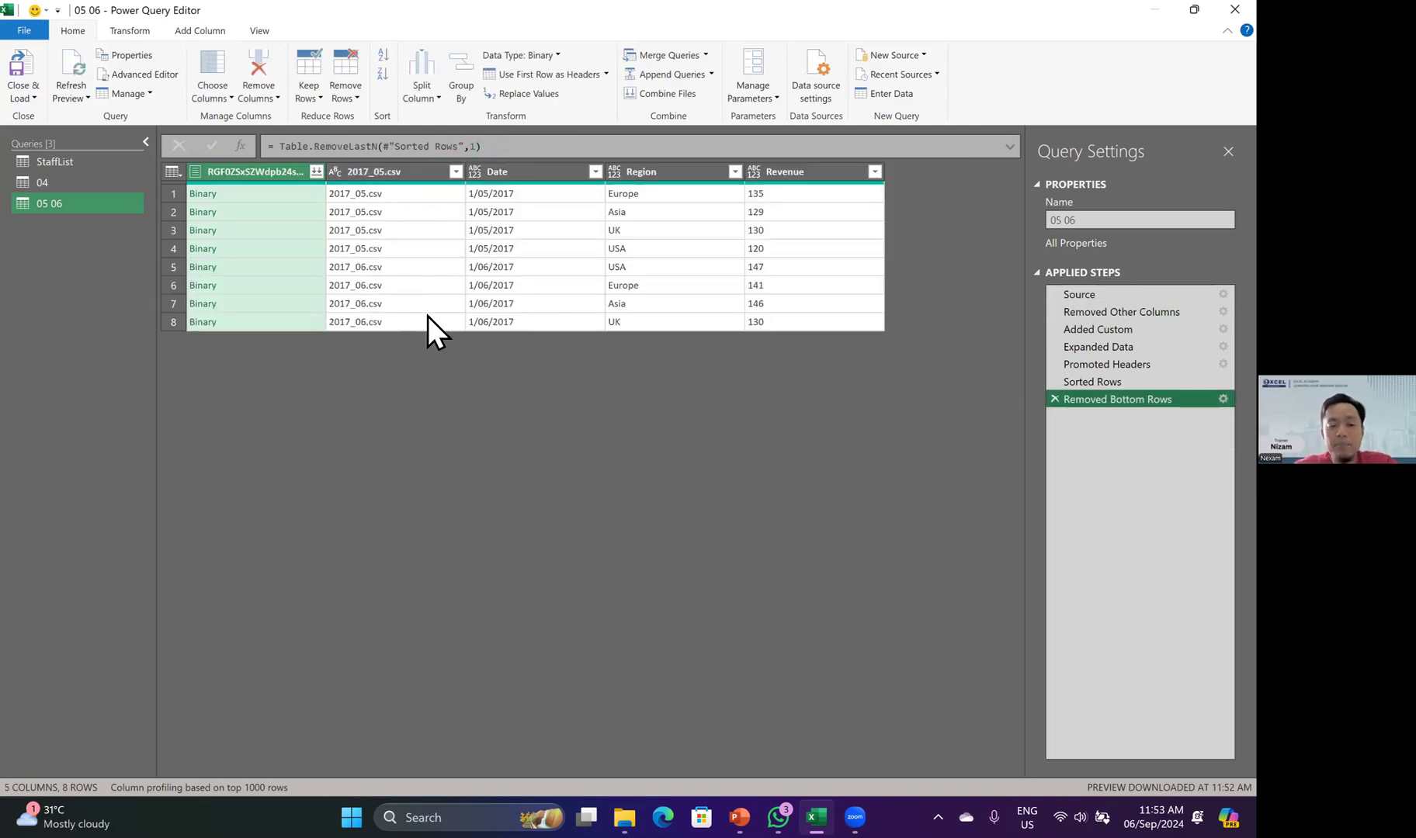
right_click(262, 173)
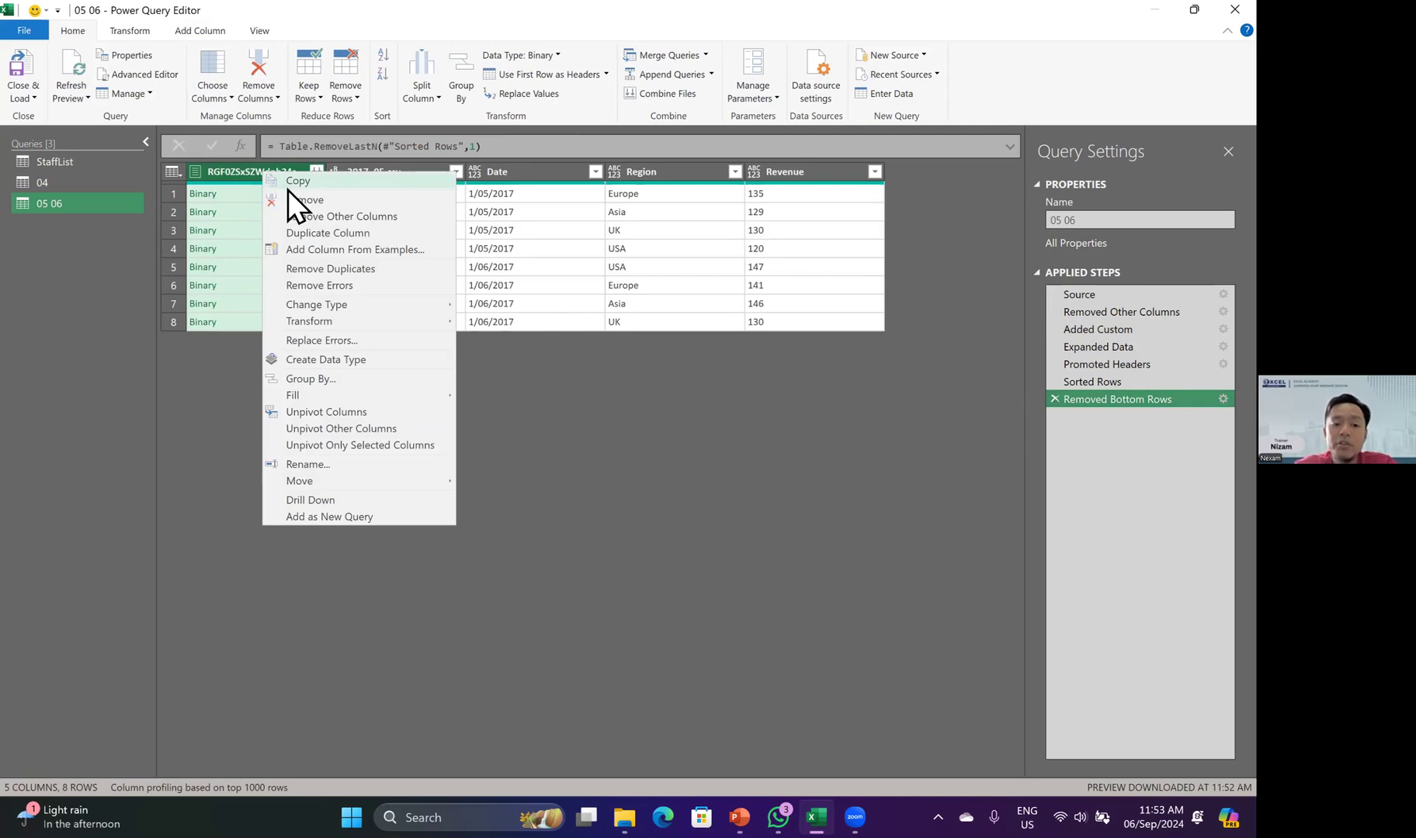
click(289, 199)
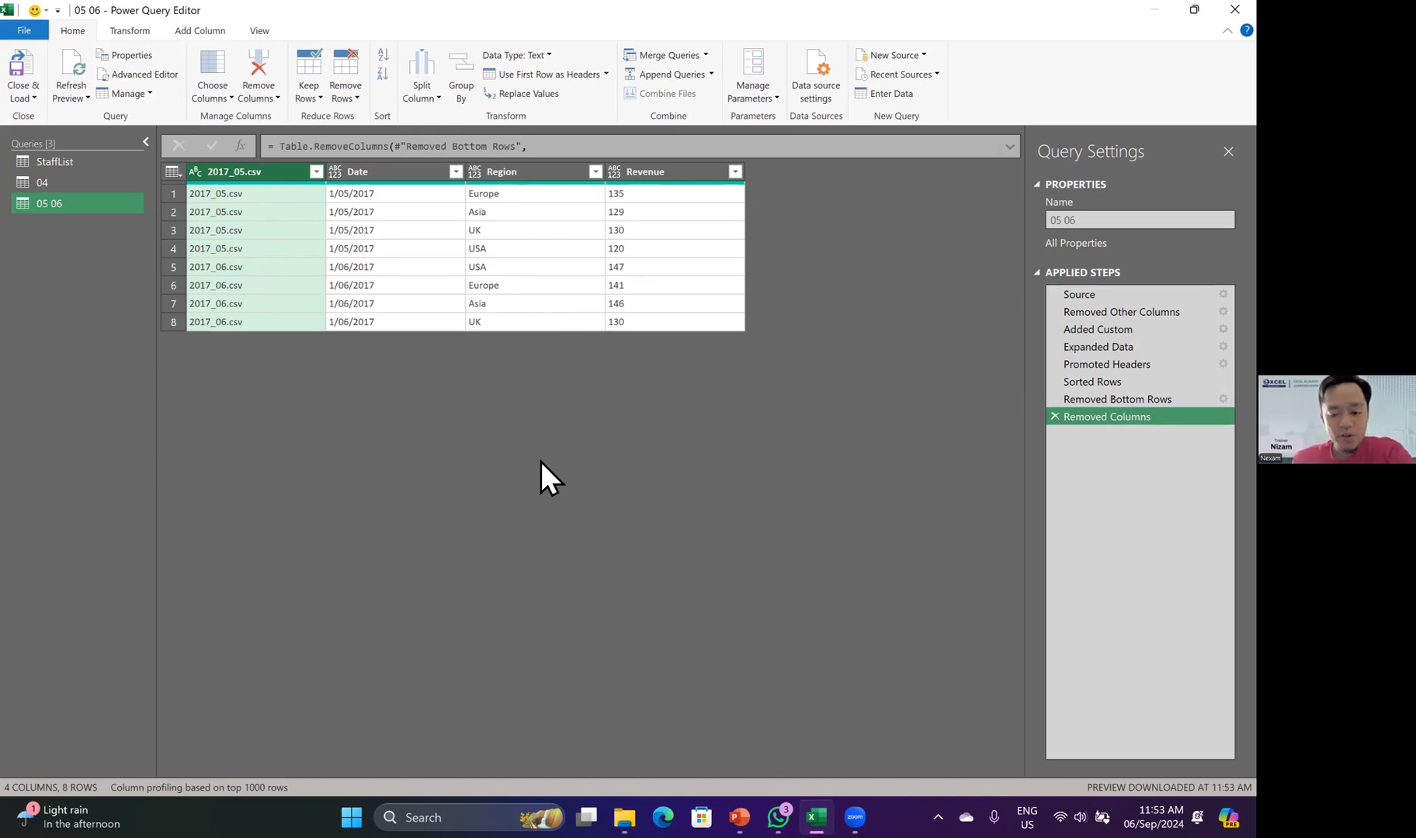
- Switch to File Explorer and search the personal OneDrive and its Data Source PowerBI folder for the source workbook
mouse_move(826, 783)
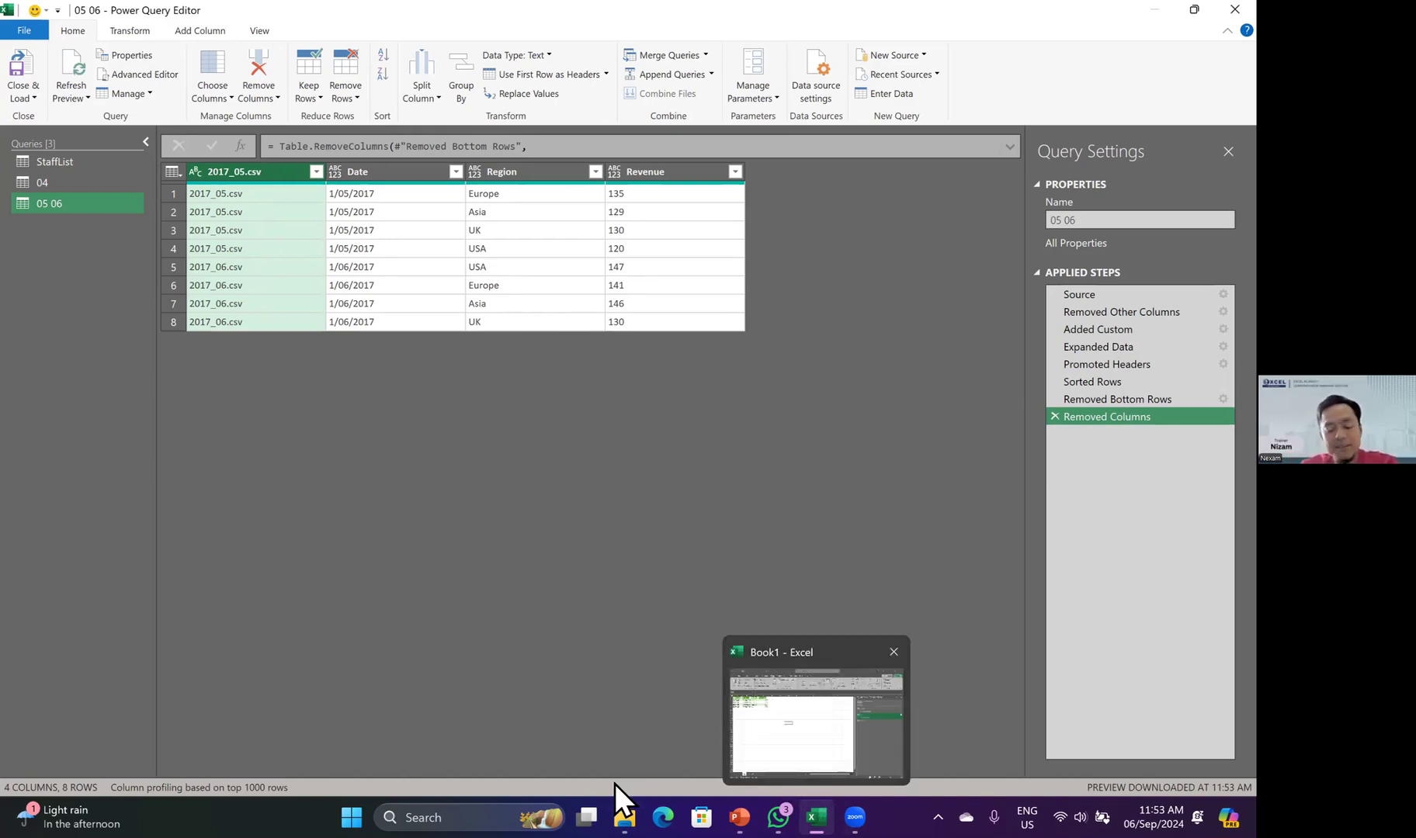
mouse_move(639, 783)
click(576, 724)
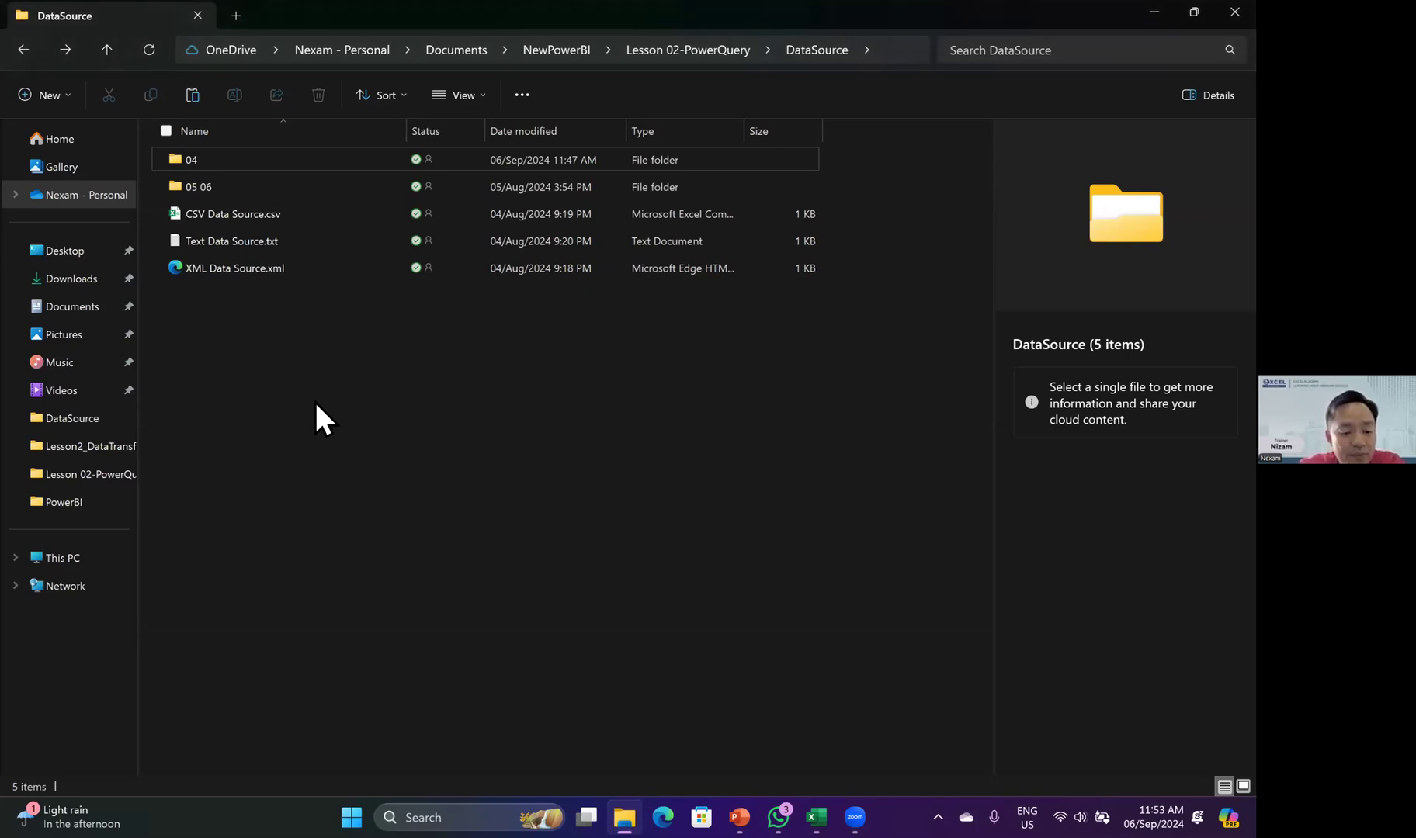
click(78, 200)
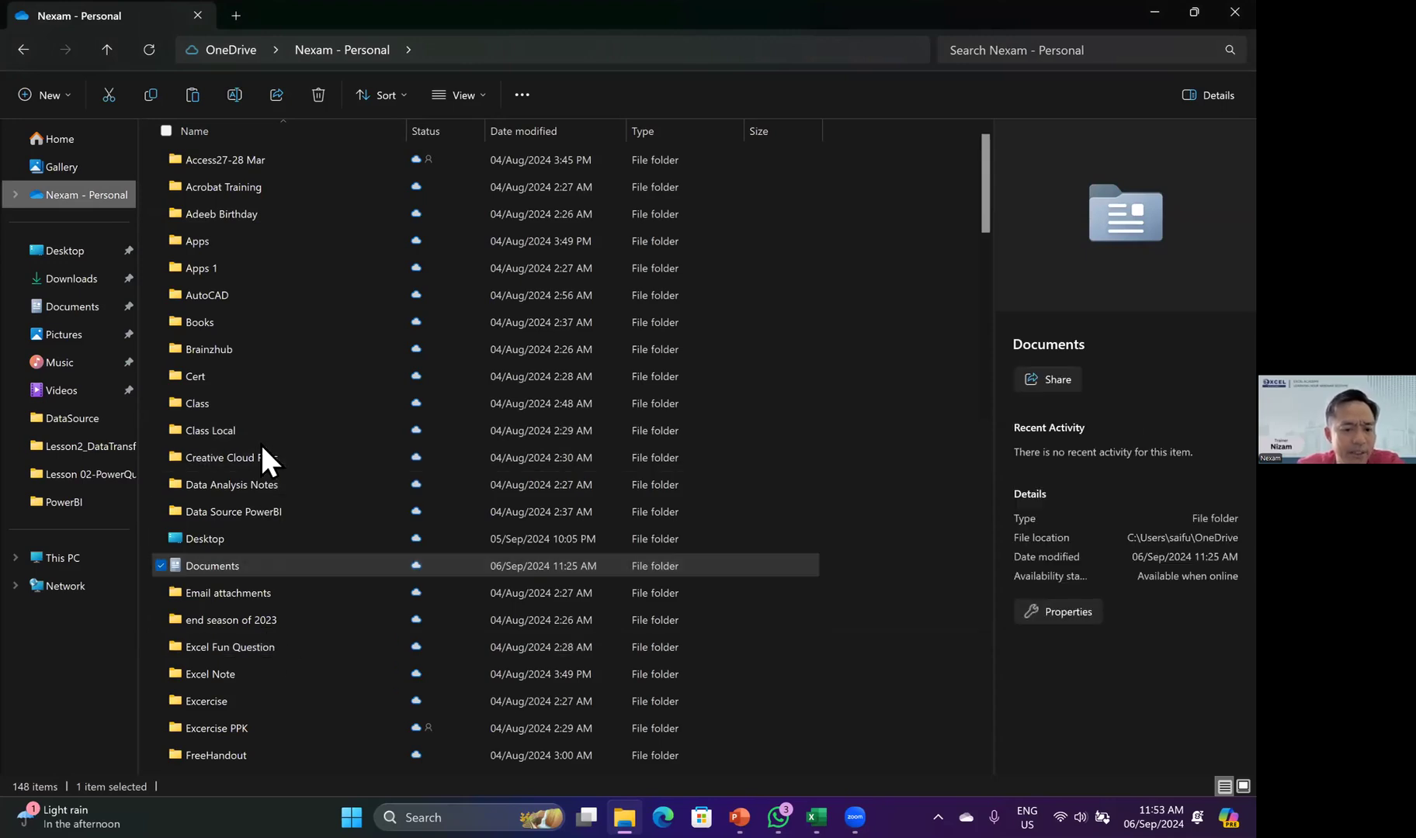
scroll(264, 446, down, 4)
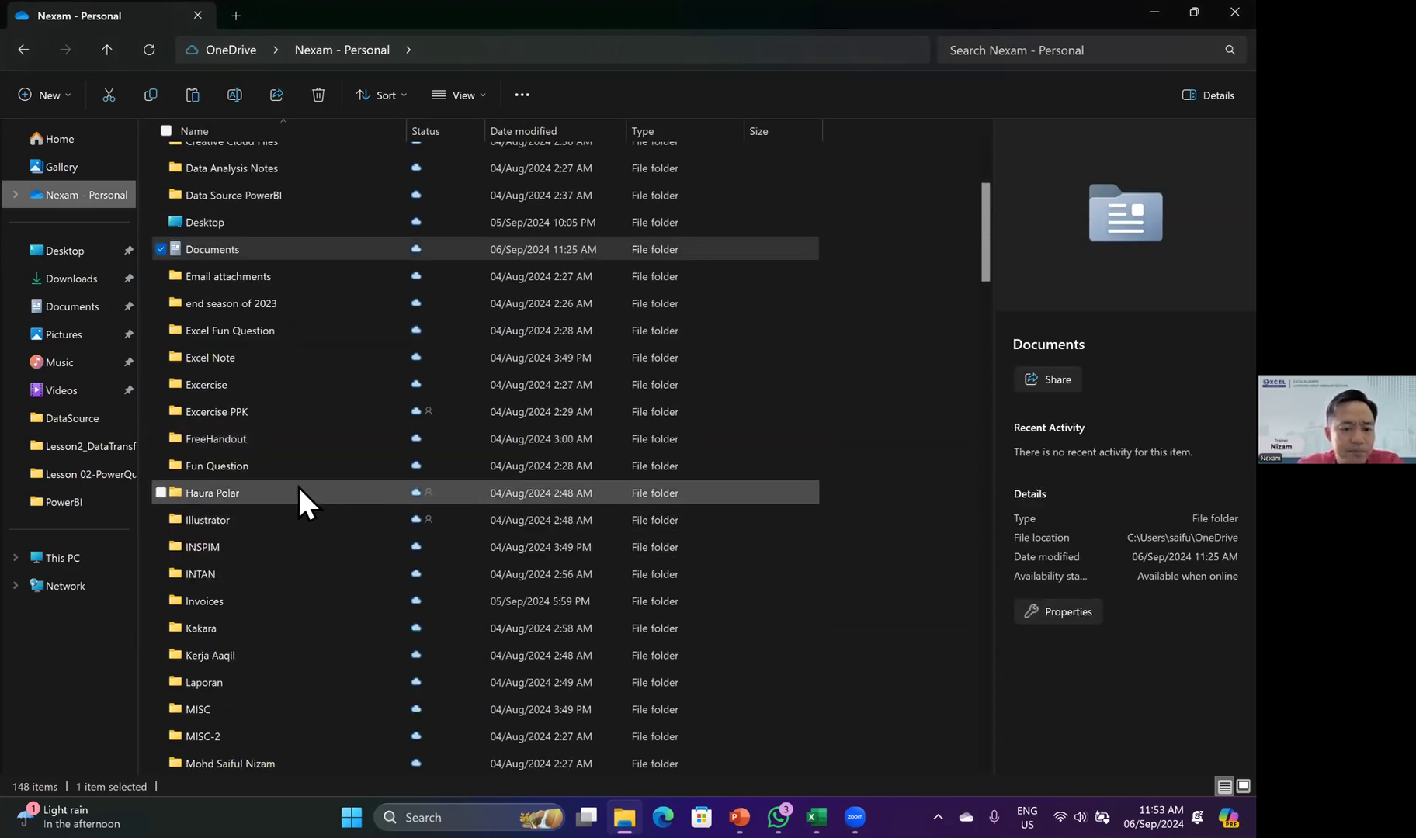
scroll(297, 485, up, 2)
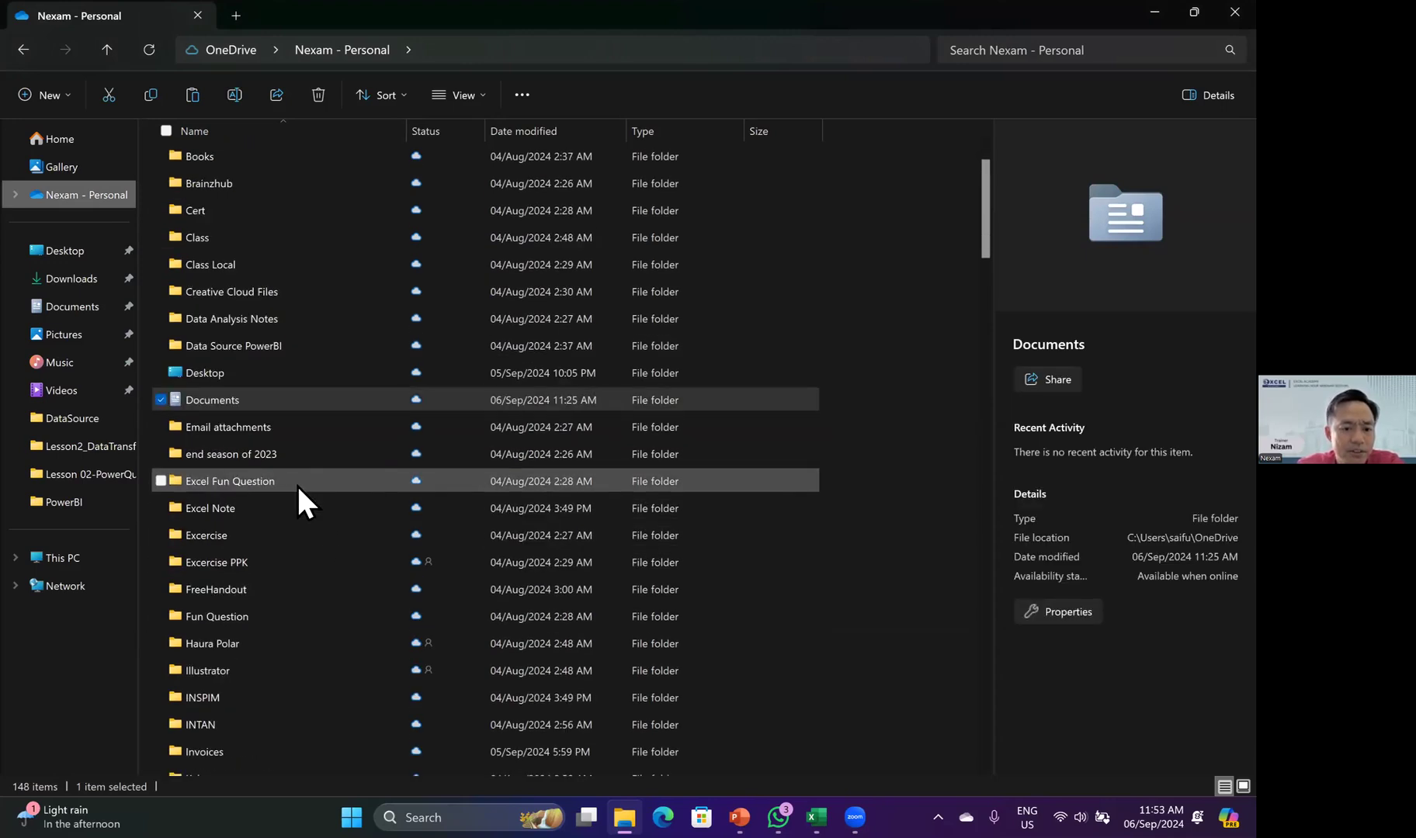
click(240, 346)
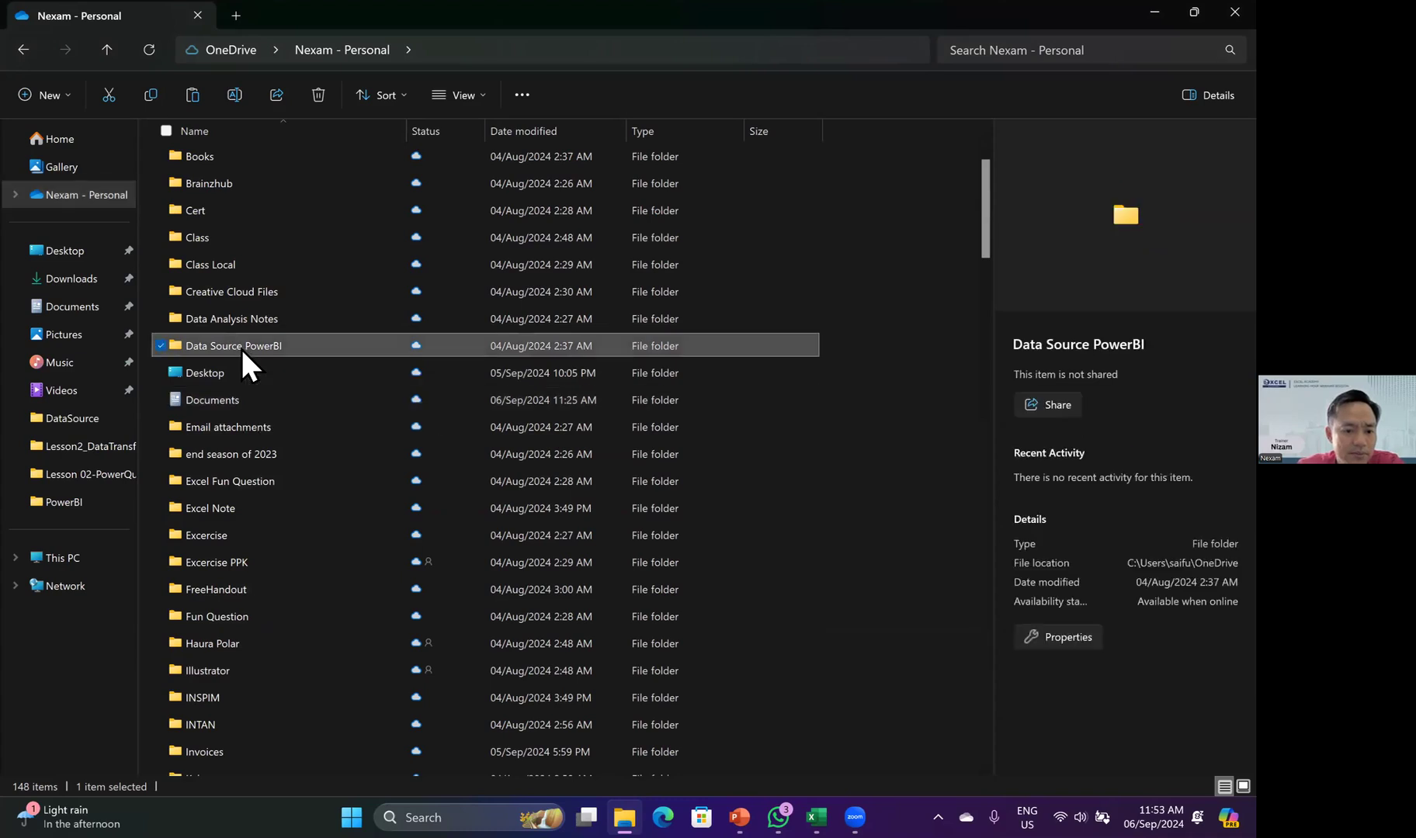
double_click(239, 346)
double_click(193, 161)
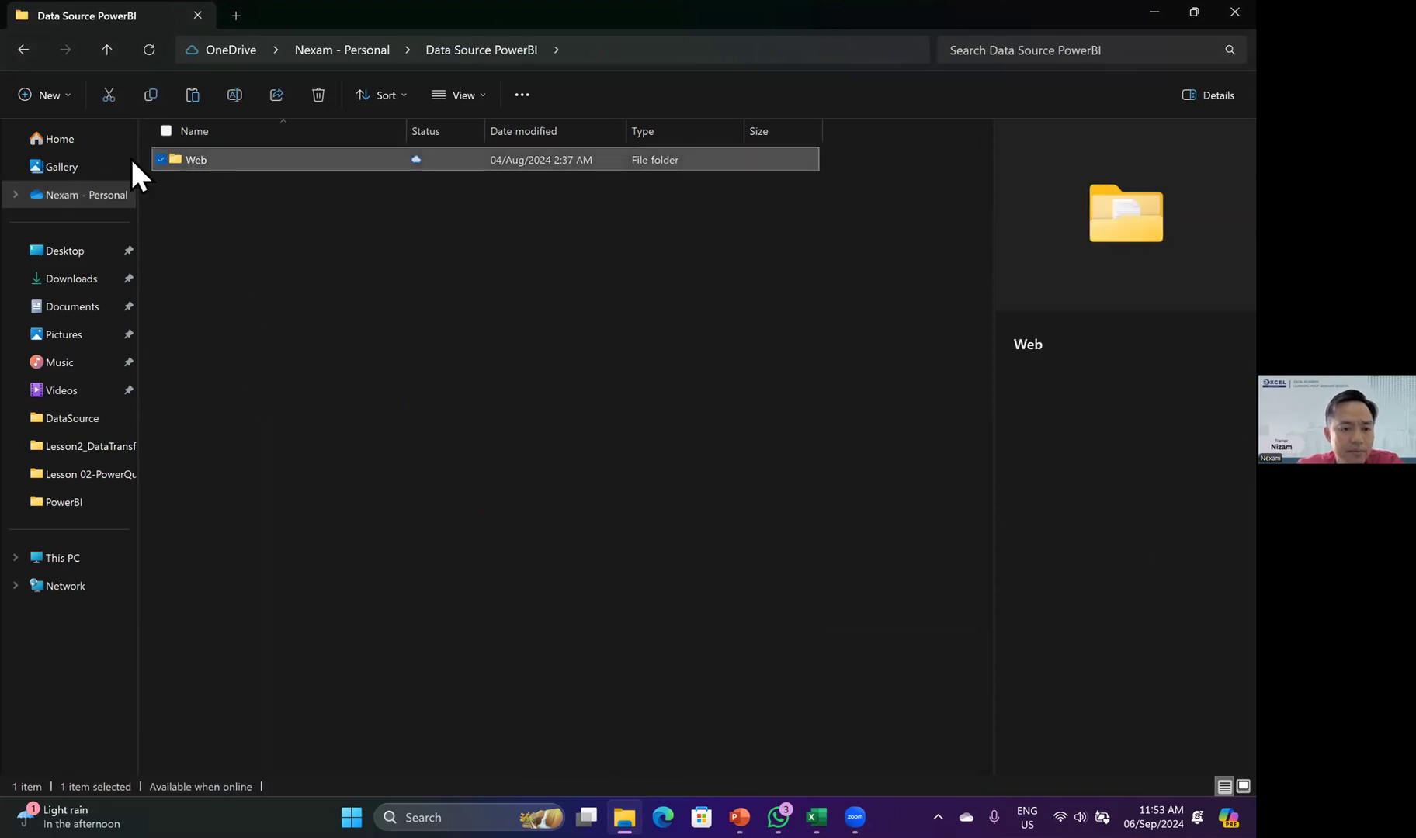
click(22, 46)
click(22, 47)
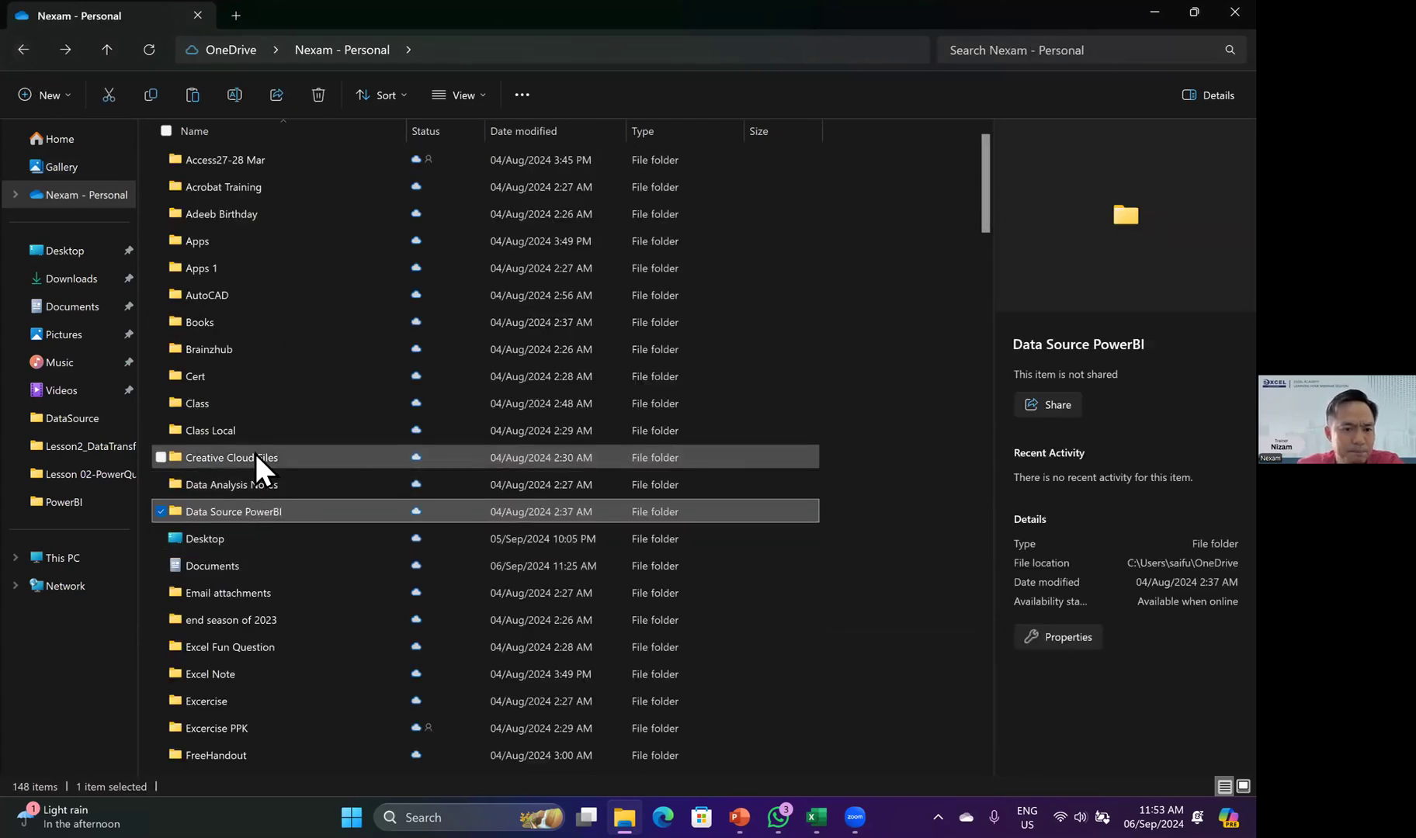
- Open the PowerBI folder in OneDrive and try to open Data Source COvid PPE 3 Years.xlsx
scroll(254, 451, down, 12)
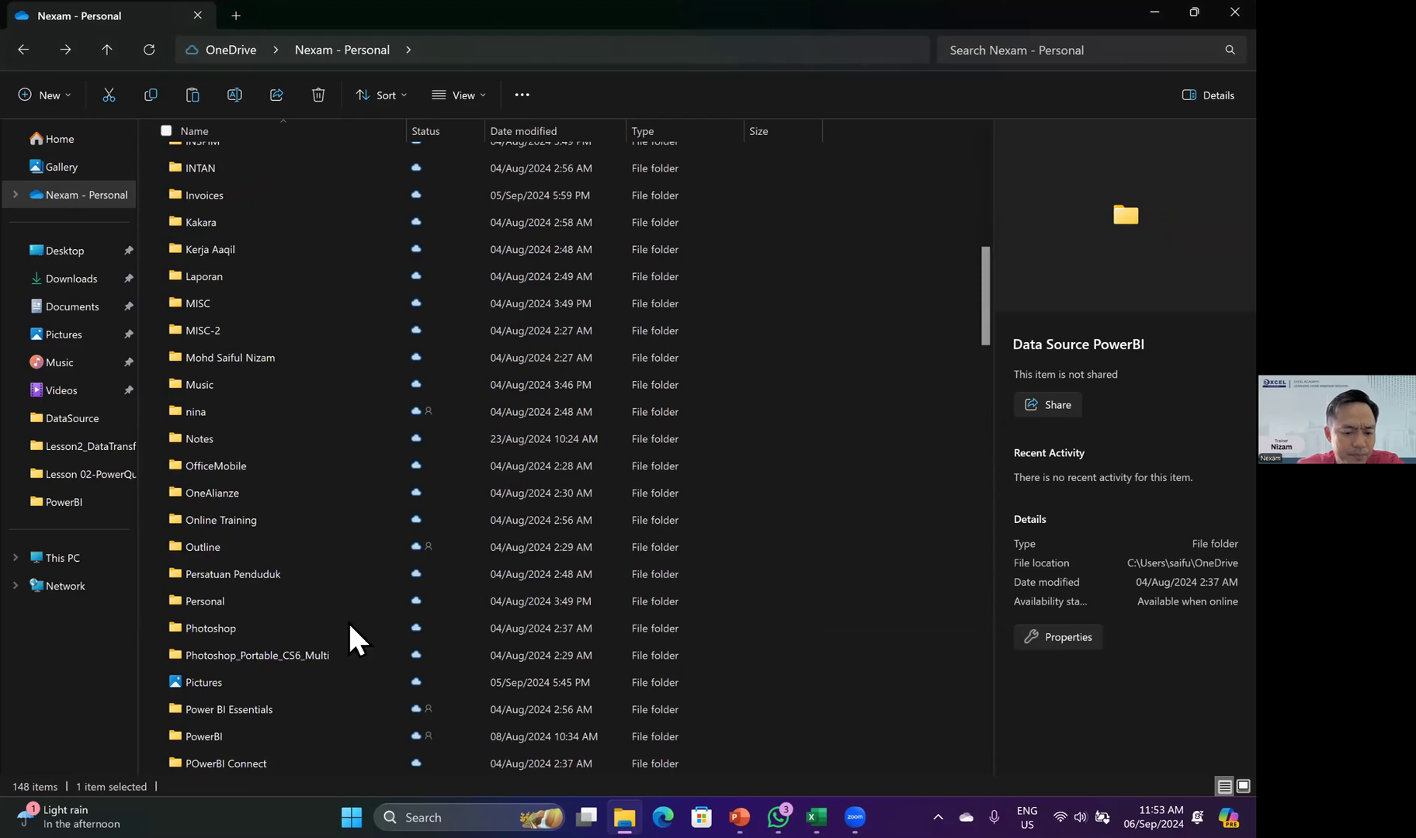
double_click(220, 732)
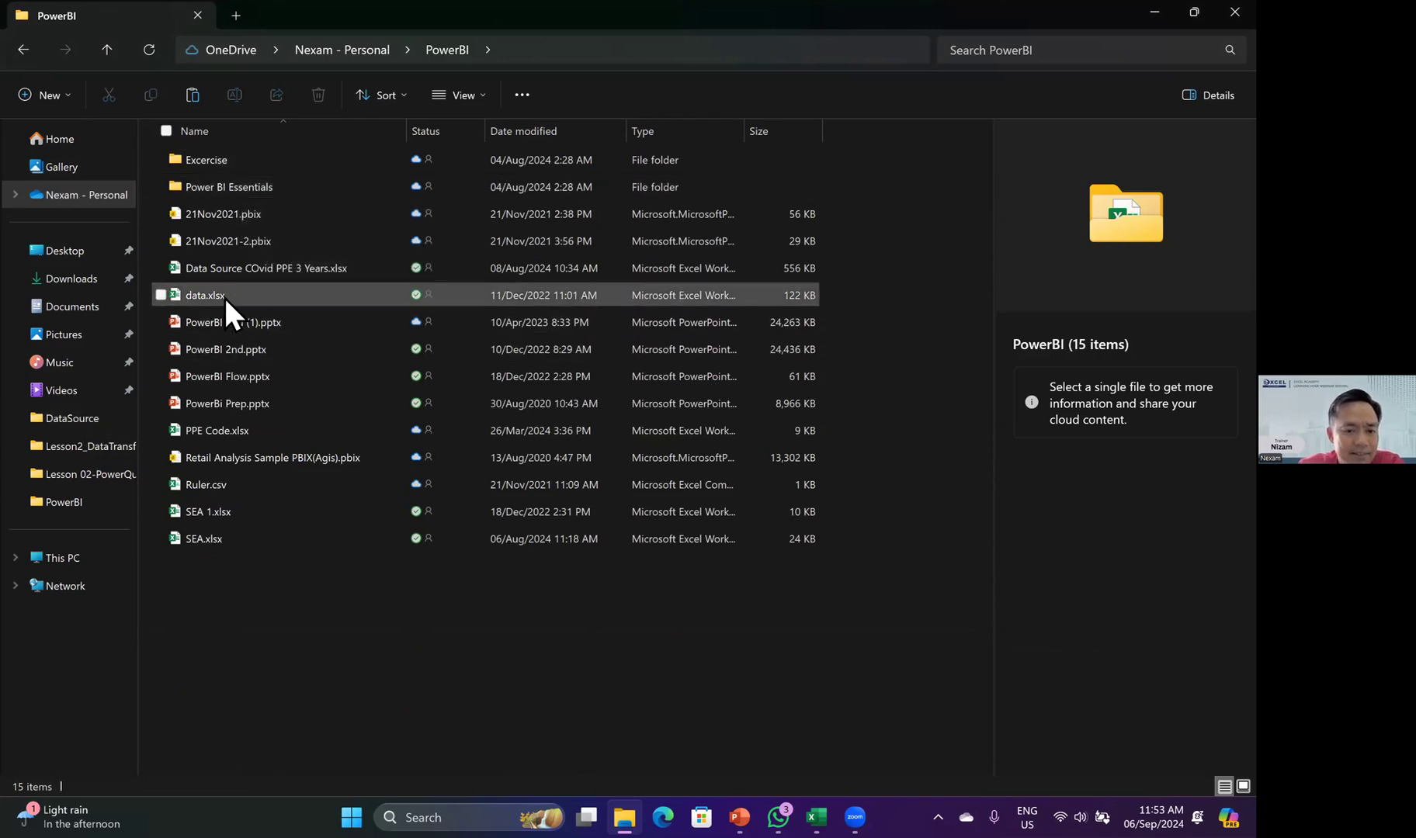
click(289, 270)
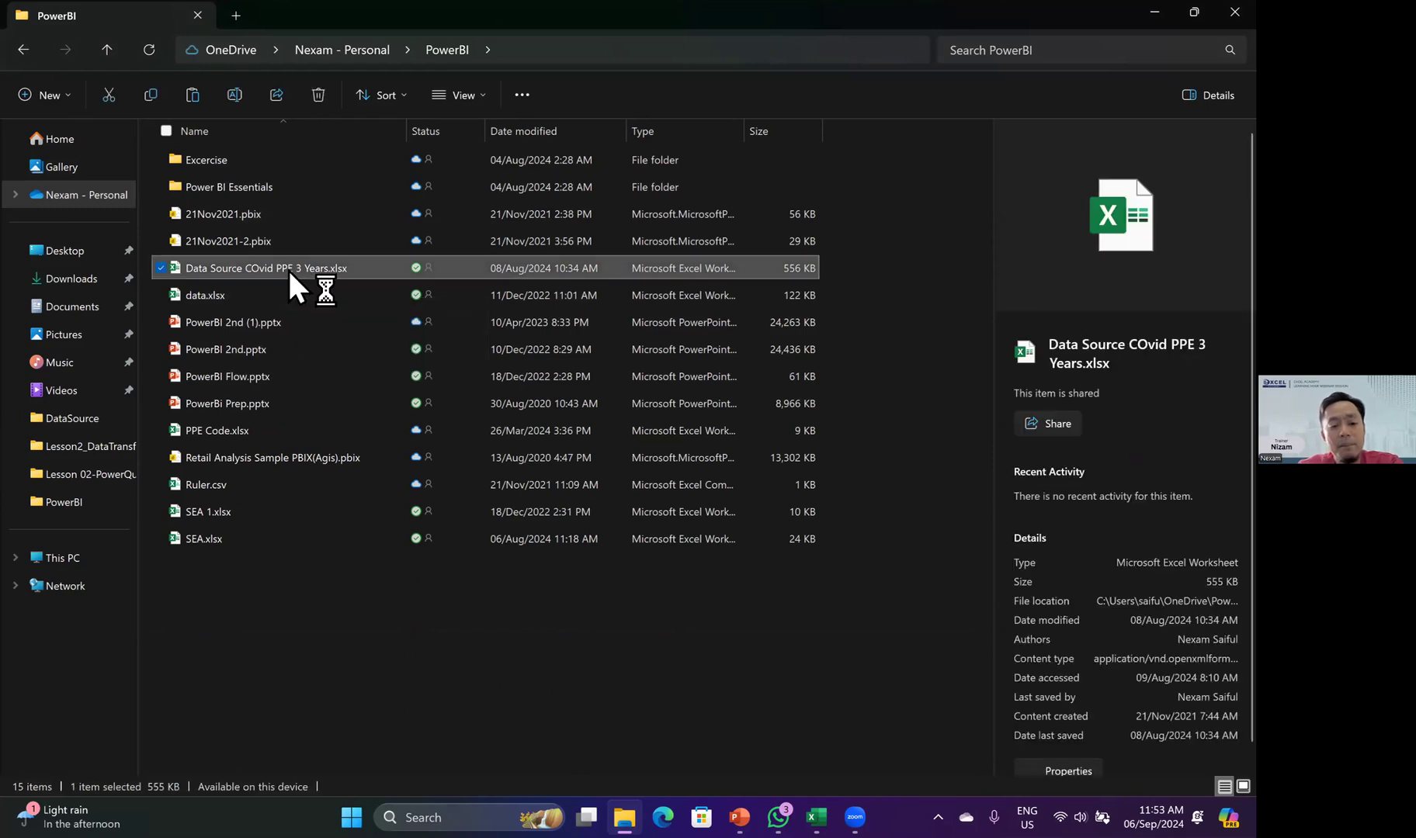
double_click(290, 280)
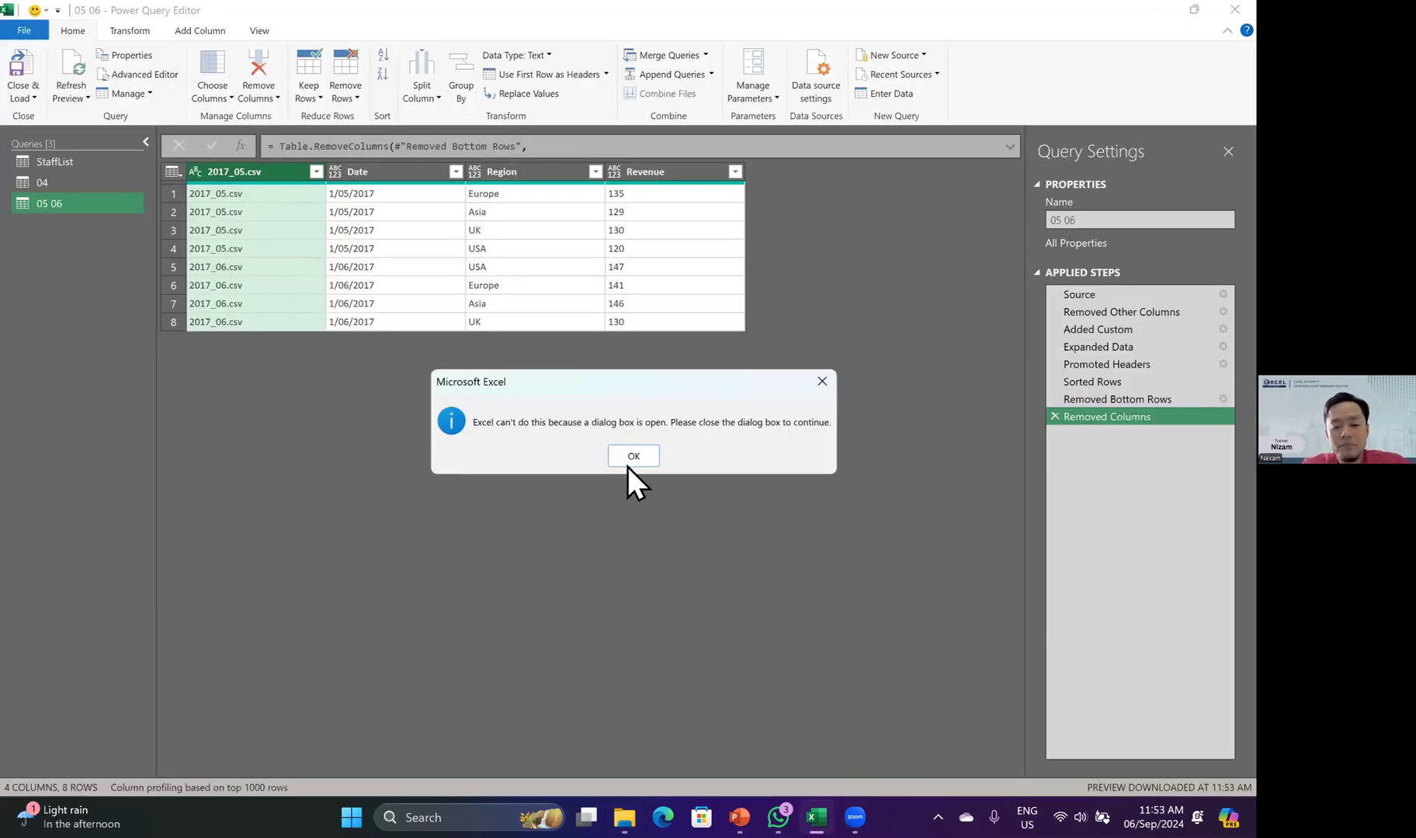
- Dismiss the message and close the Power Query Editor, keeping the changes to the 05 06 query
click(638, 451)
click(1234, 9)
click(666, 434)
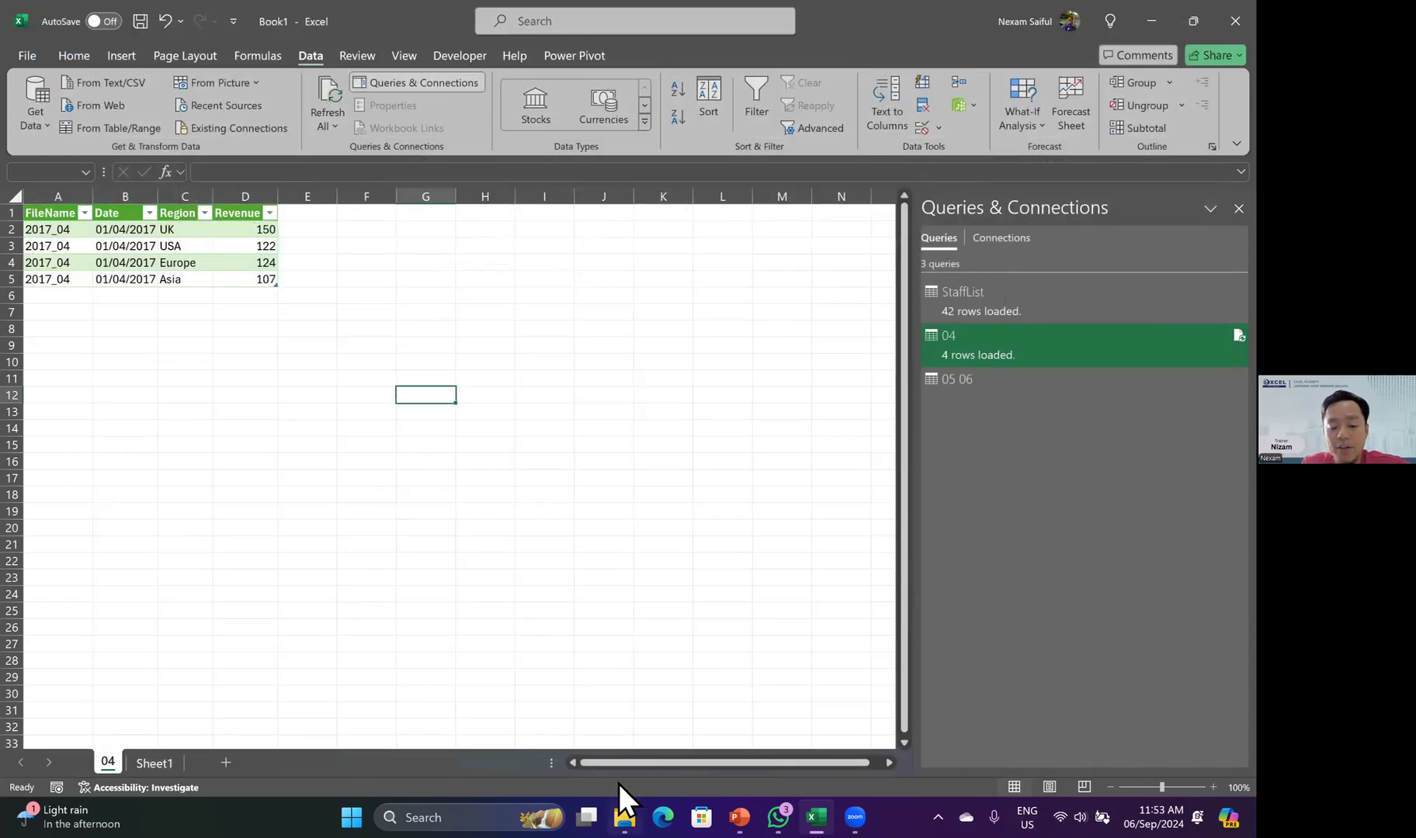
- Switch to the Data Source COvid PPE 3 Years workbook, enable its content and look through the Data 2019, Data 2020 and Data 2021 sheets
click(624, 817)
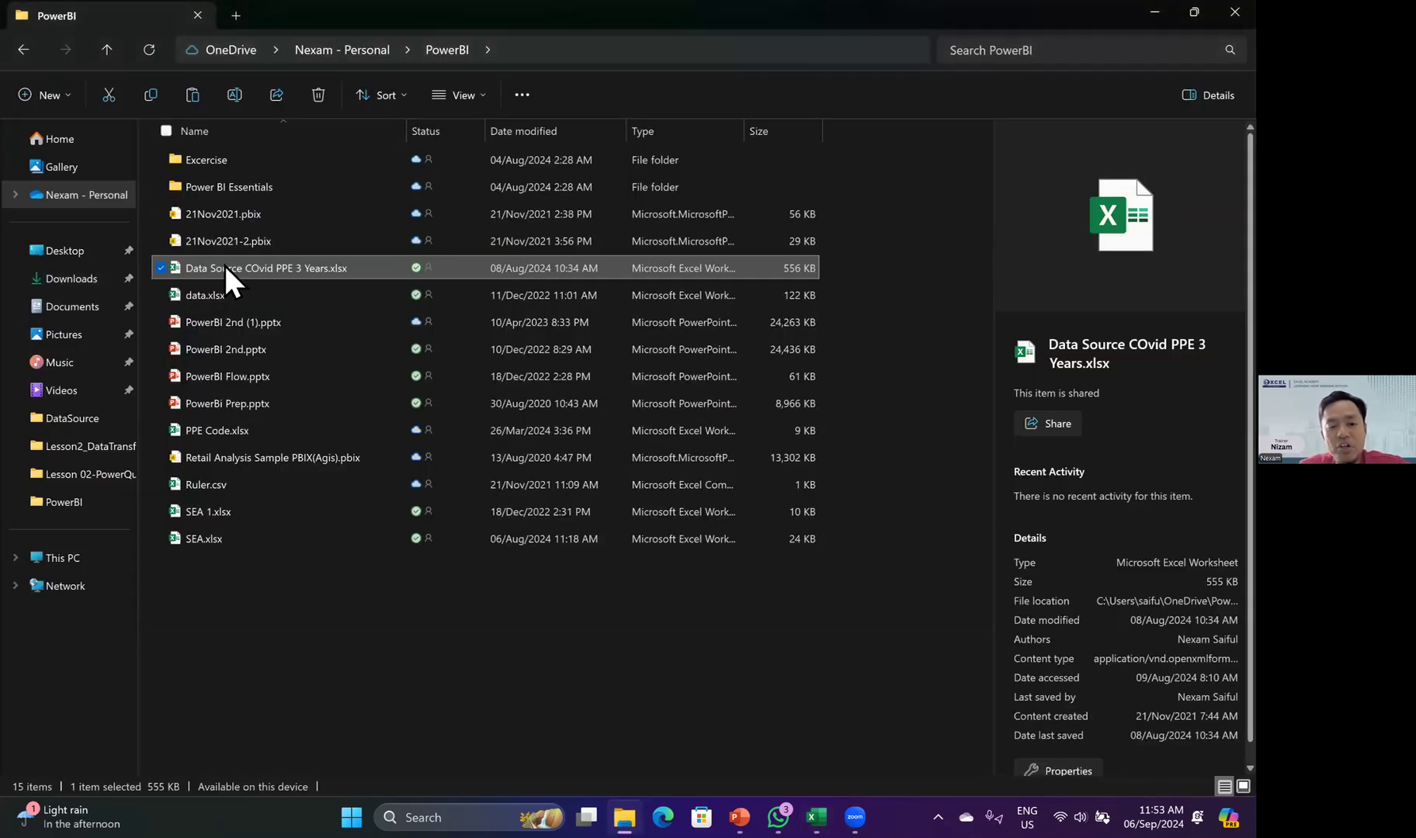
key(alt+Tab)
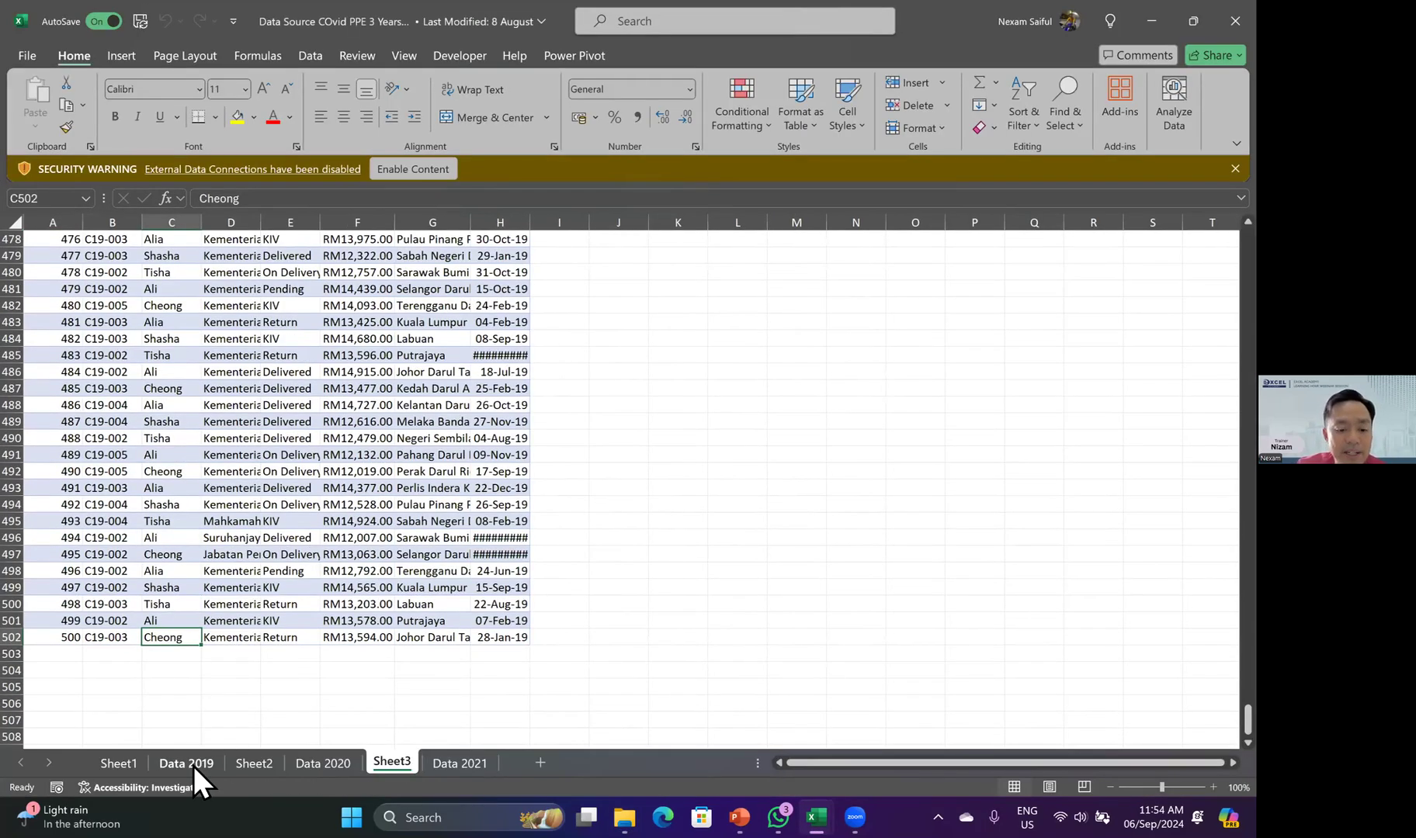
click(194, 766)
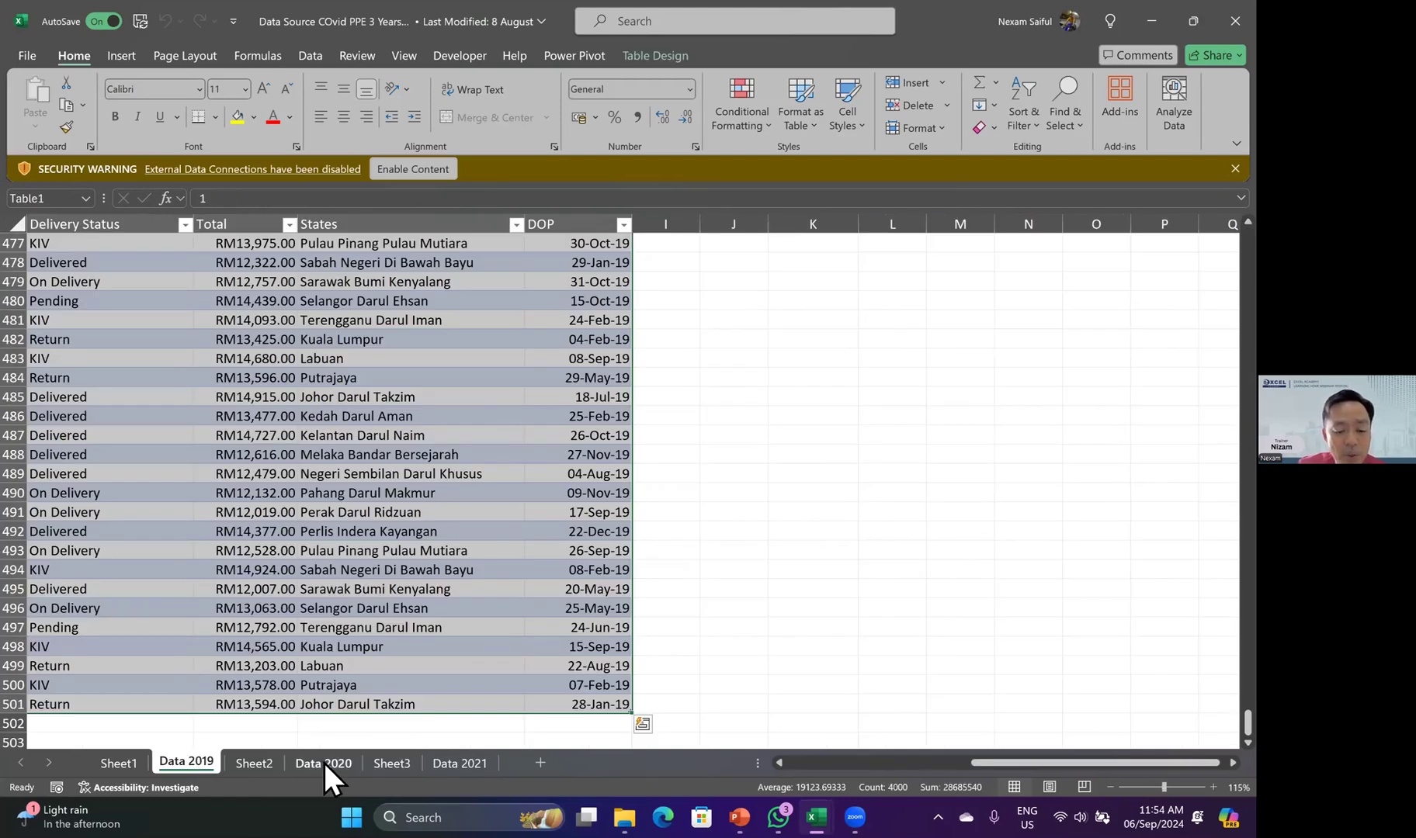
click(324, 762)
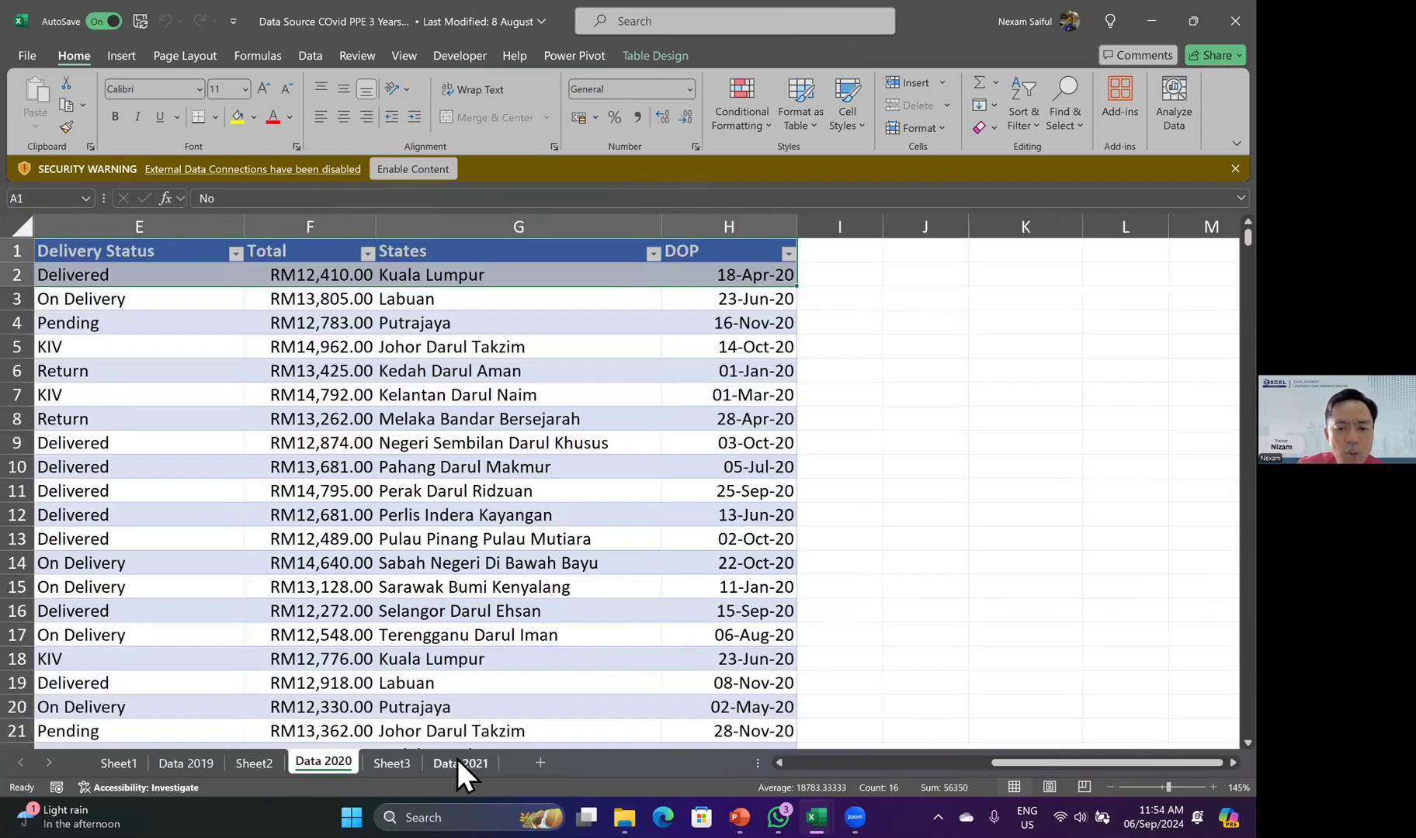
click(458, 760)
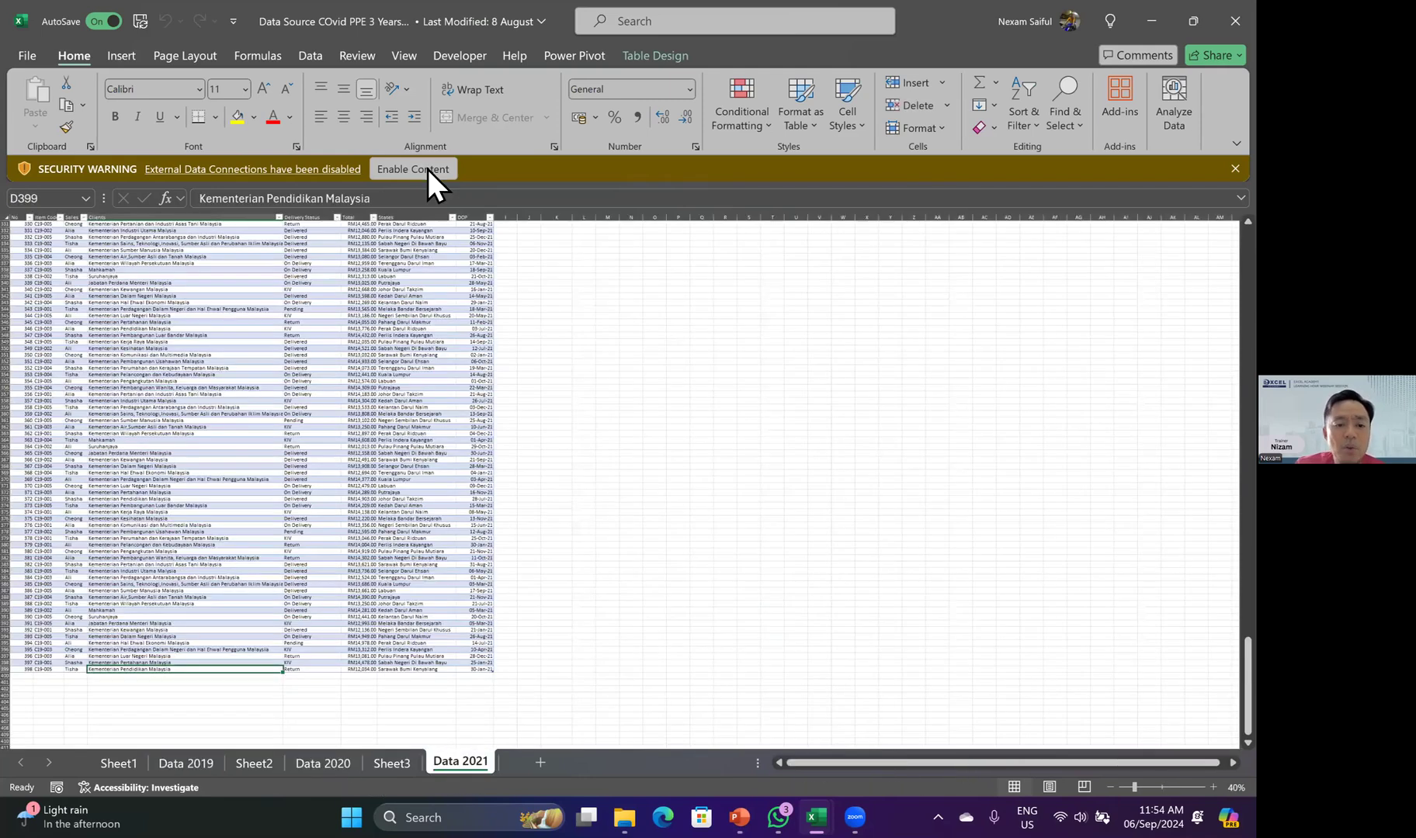
click(427, 169)
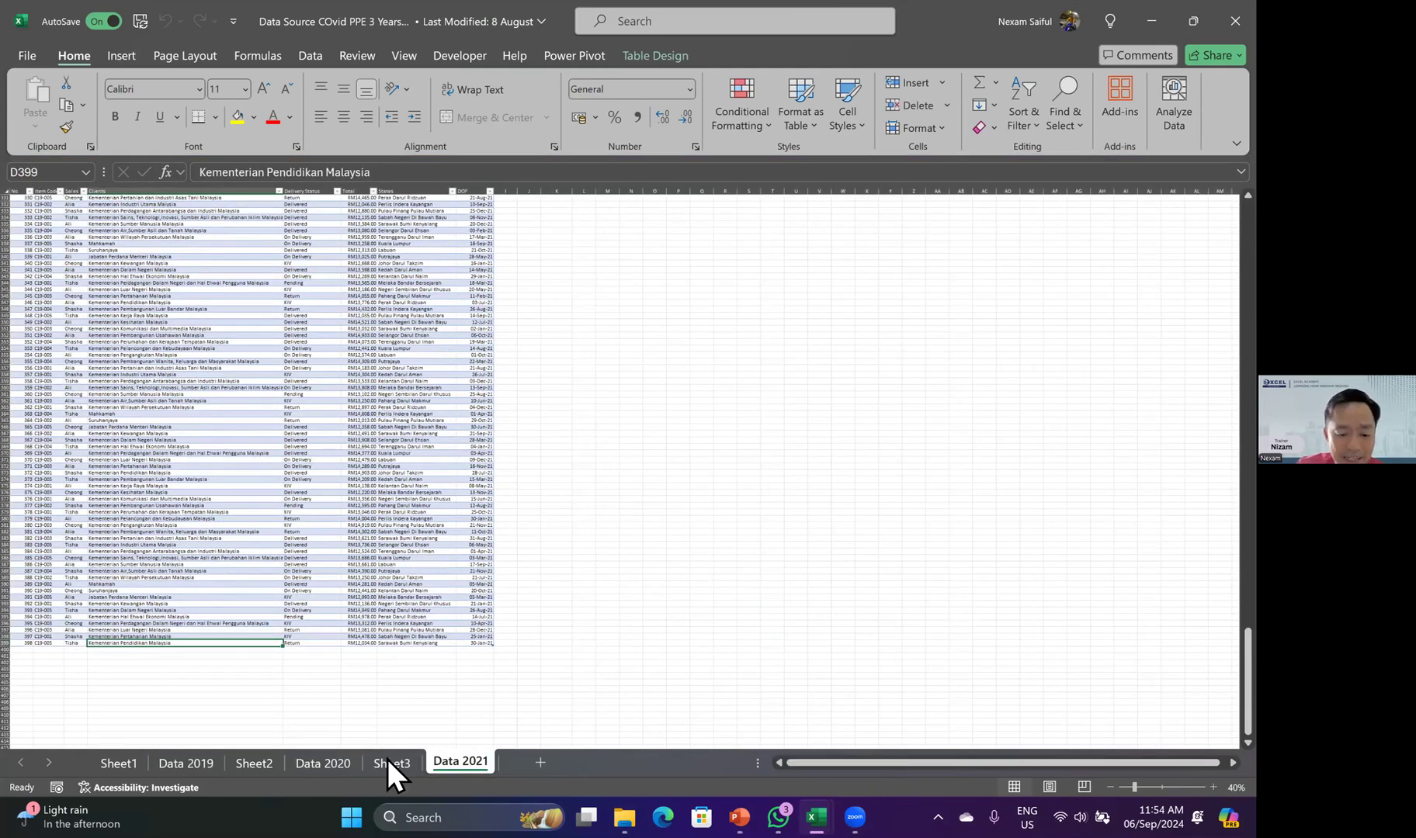
click(327, 762)
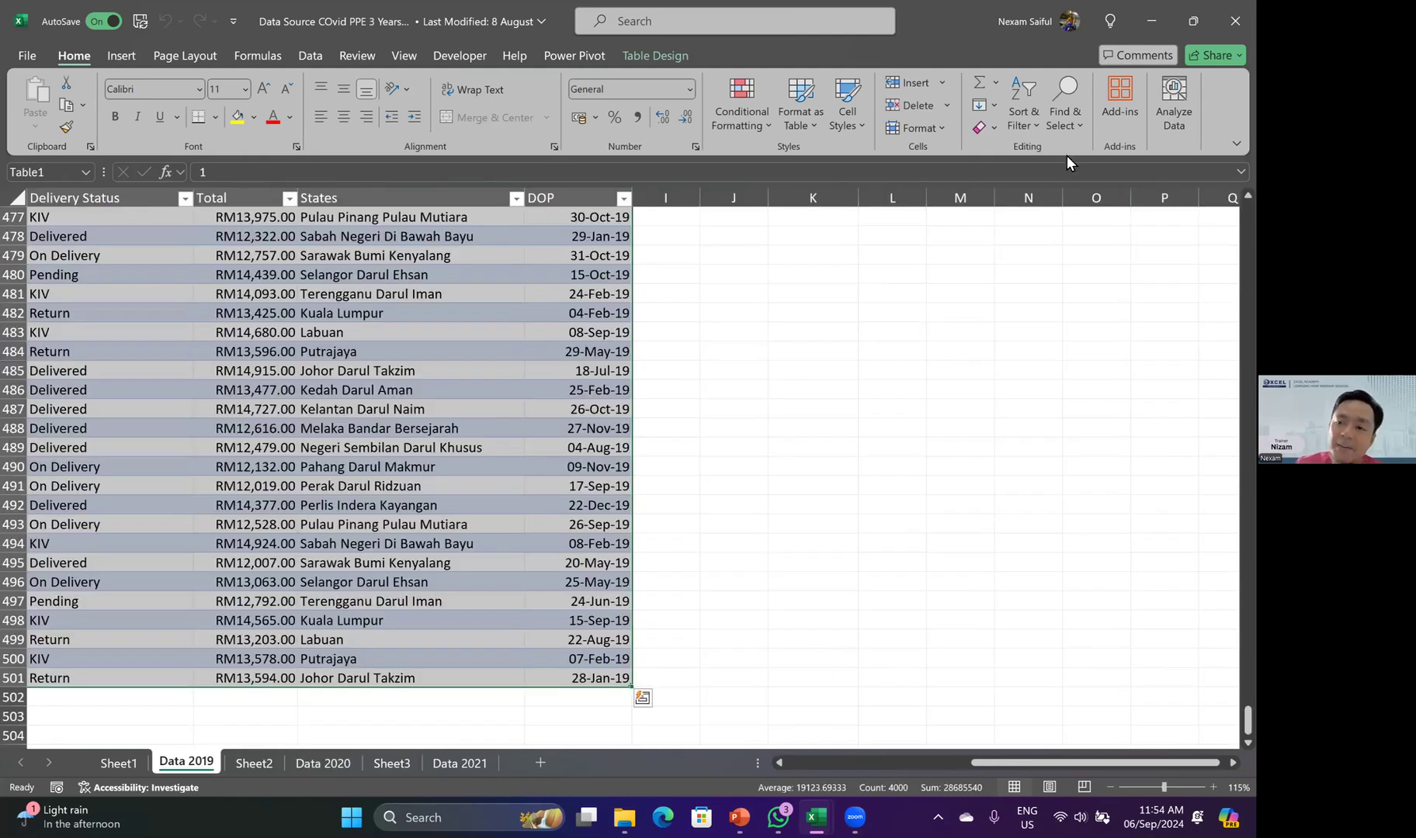
- Close the Covid PPE workbook, minimise Book1 and reopen Data Source COvid PPE 3 Years.xlsx from the PowerBI folder
click(1235, 21)
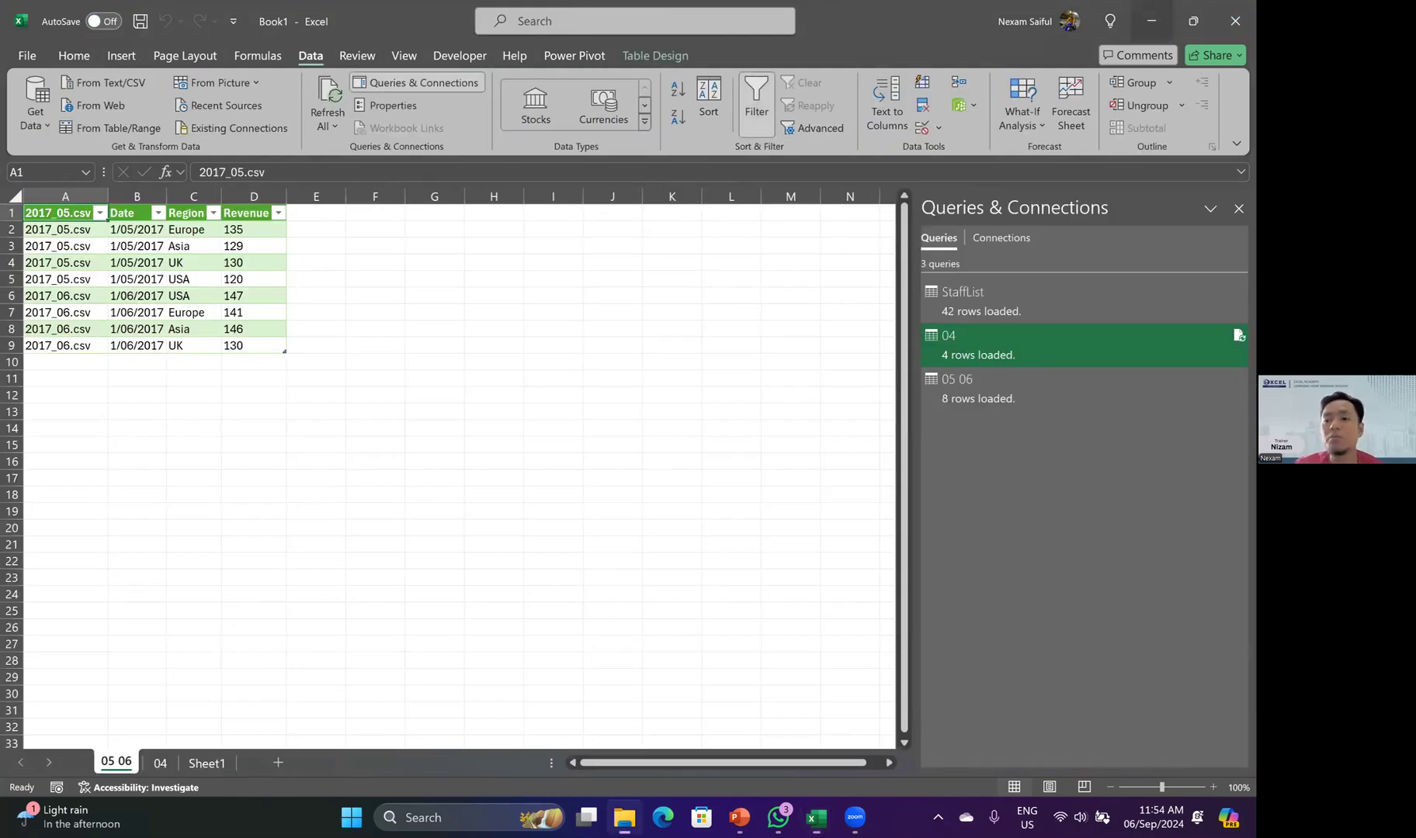
click(1151, 21)
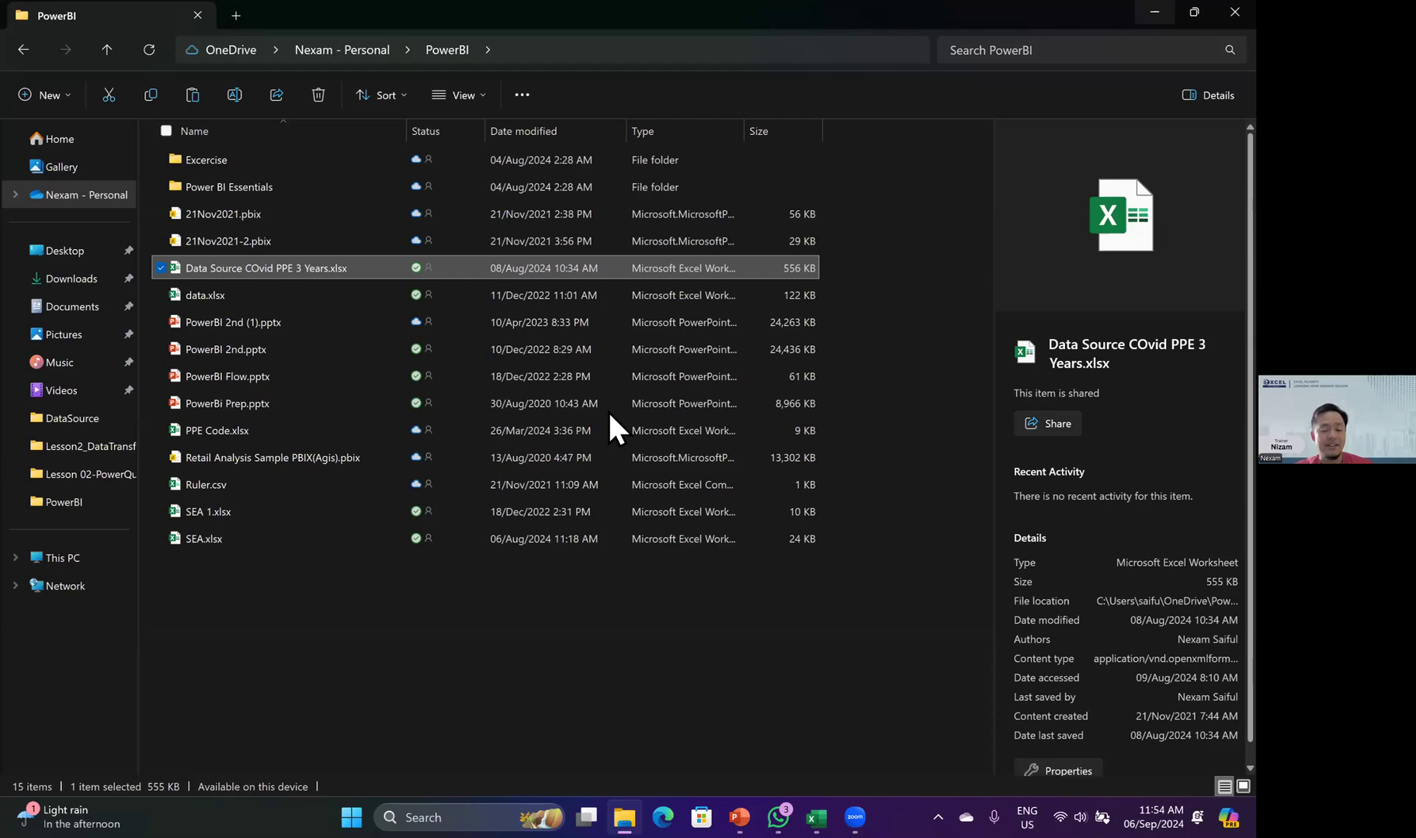
double_click(305, 267)
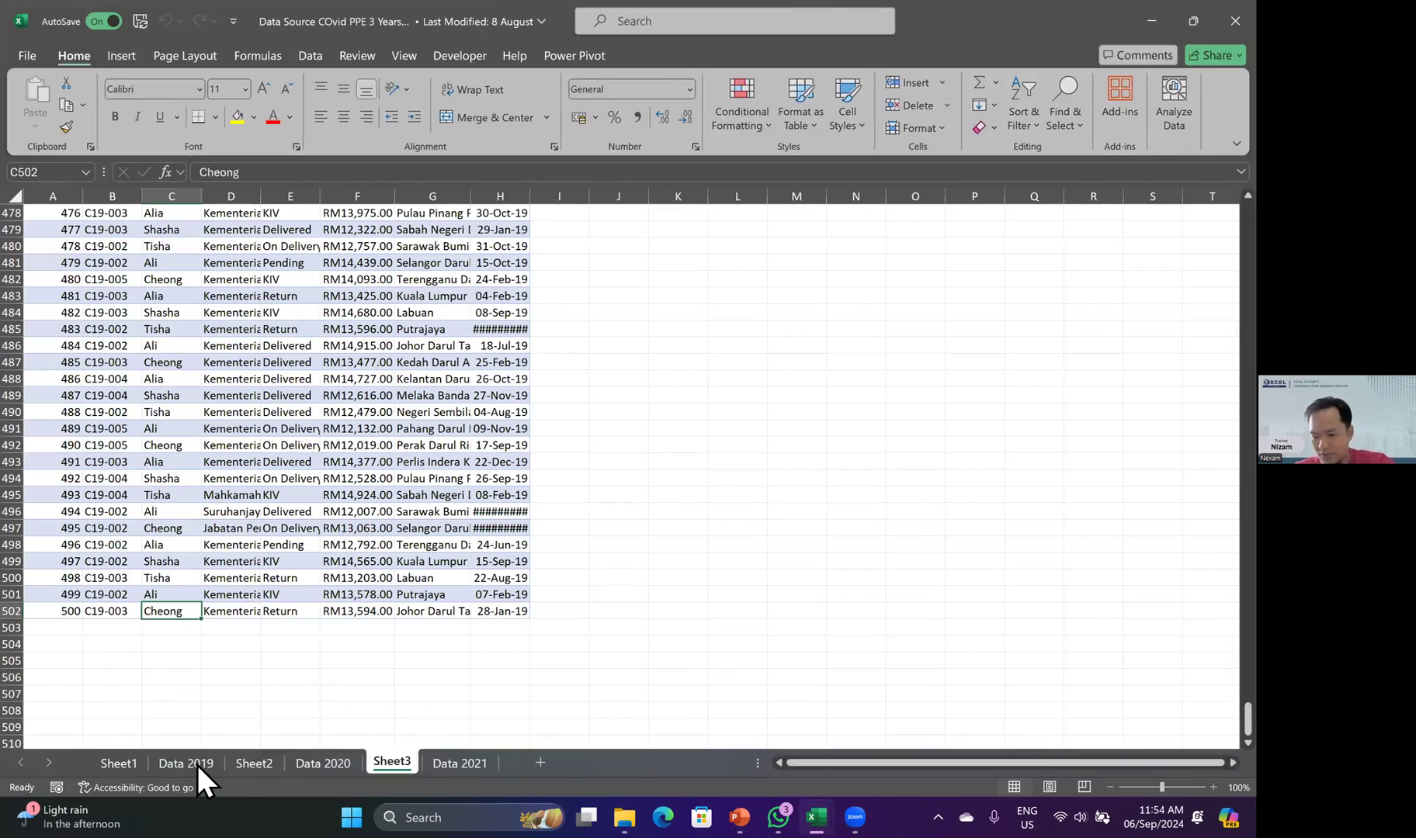
- Copy the Data 2019 sheet into a new workbook, keeping the original sheet in place
click(193, 764)
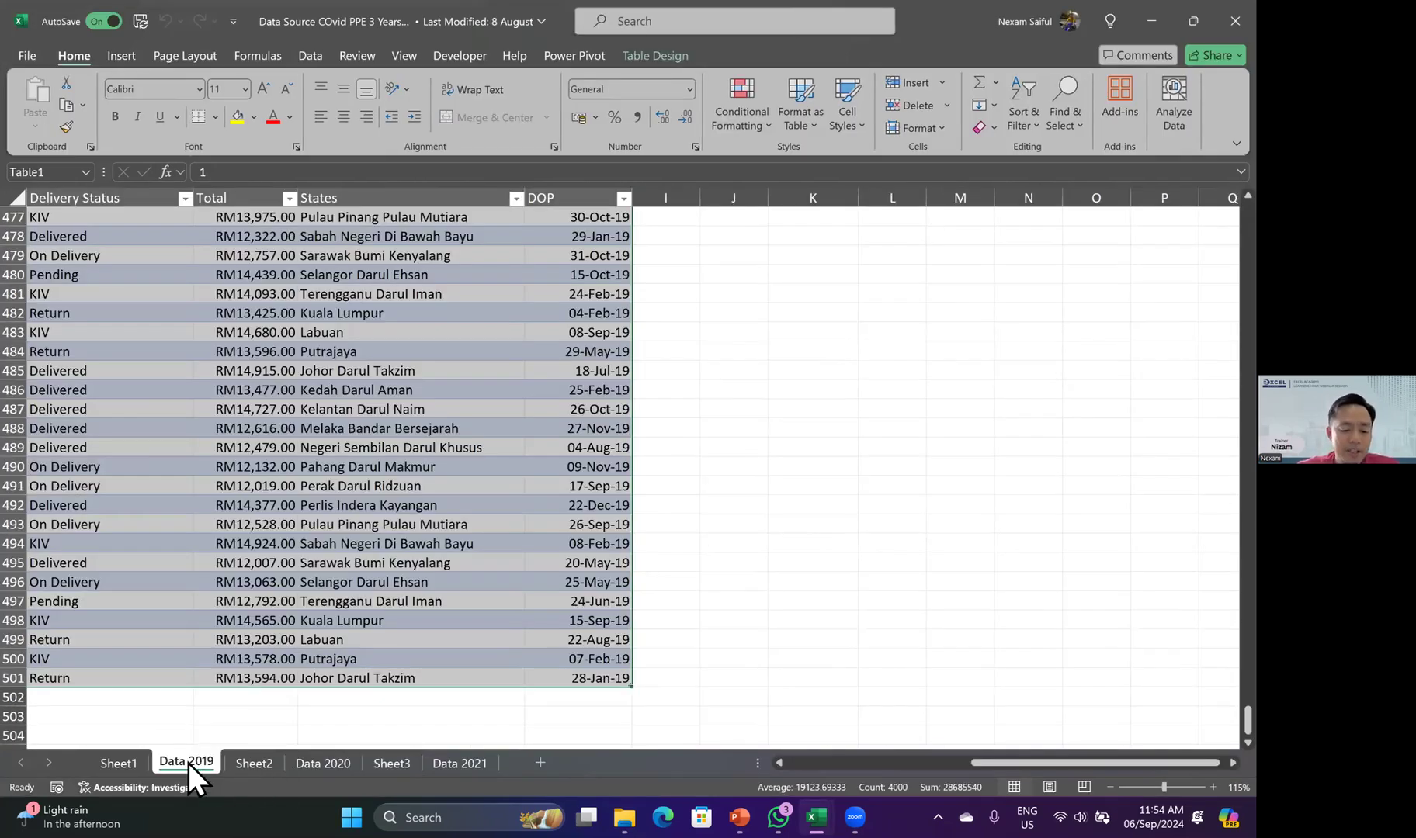
right_click(188, 763)
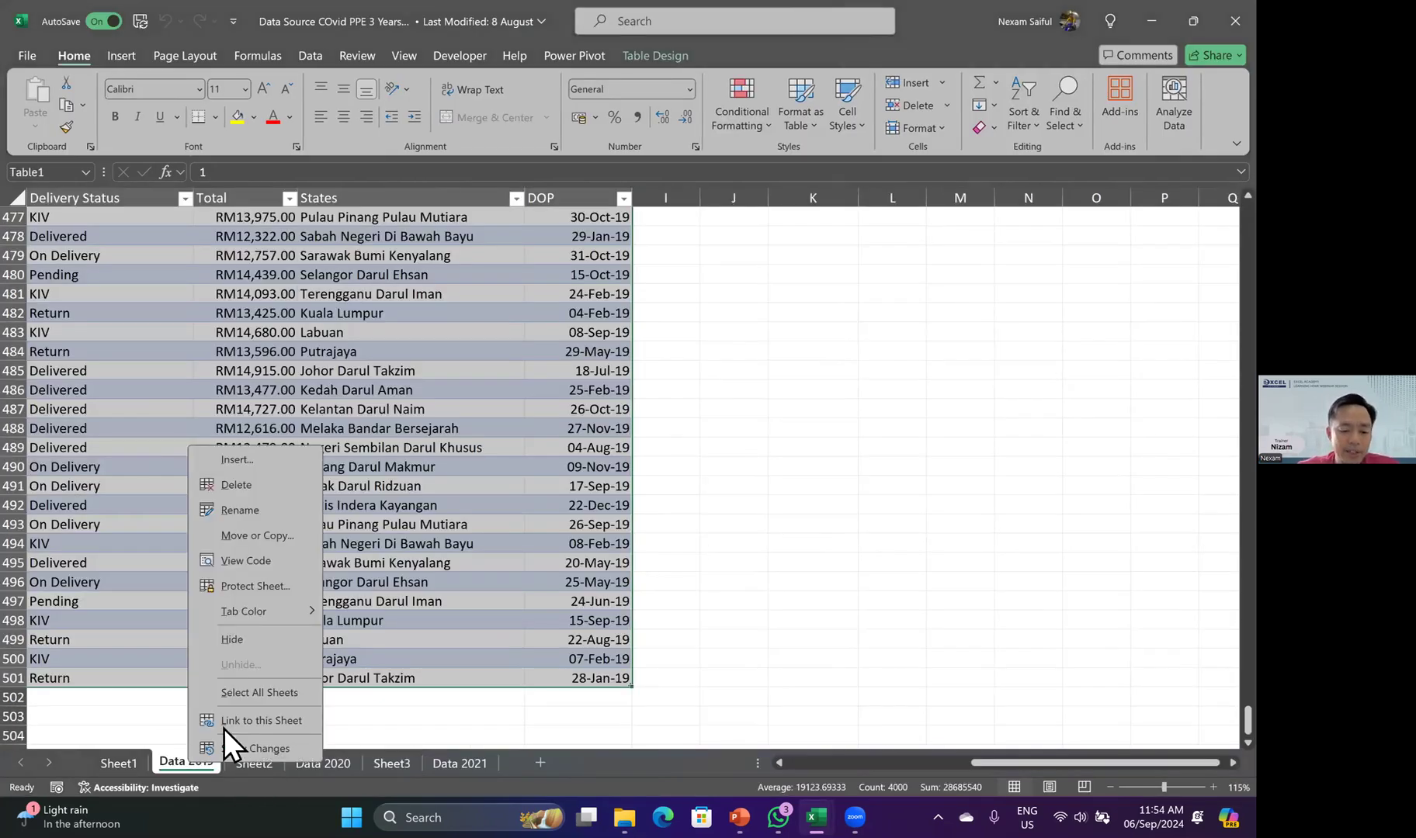
click(286, 537)
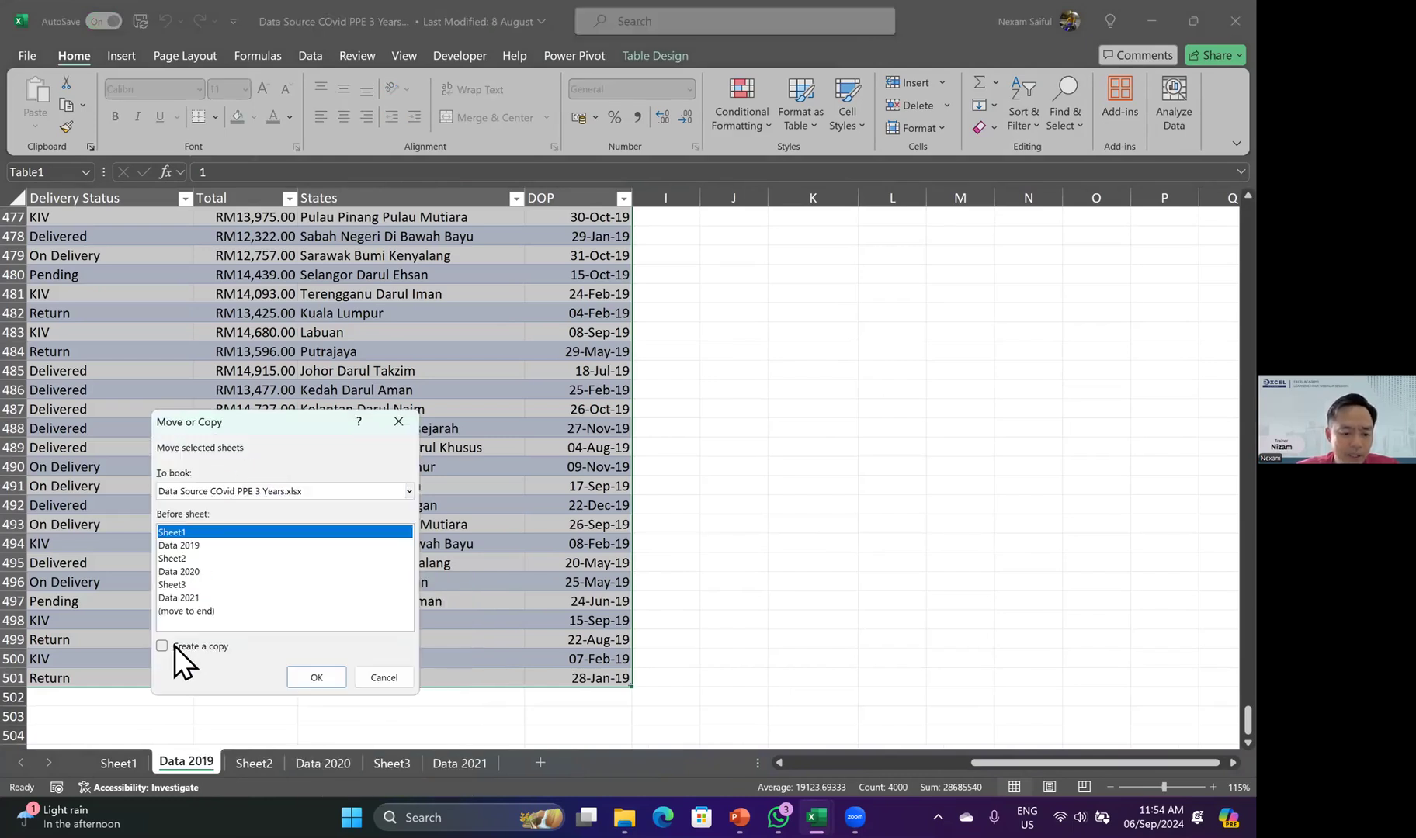
click(167, 648)
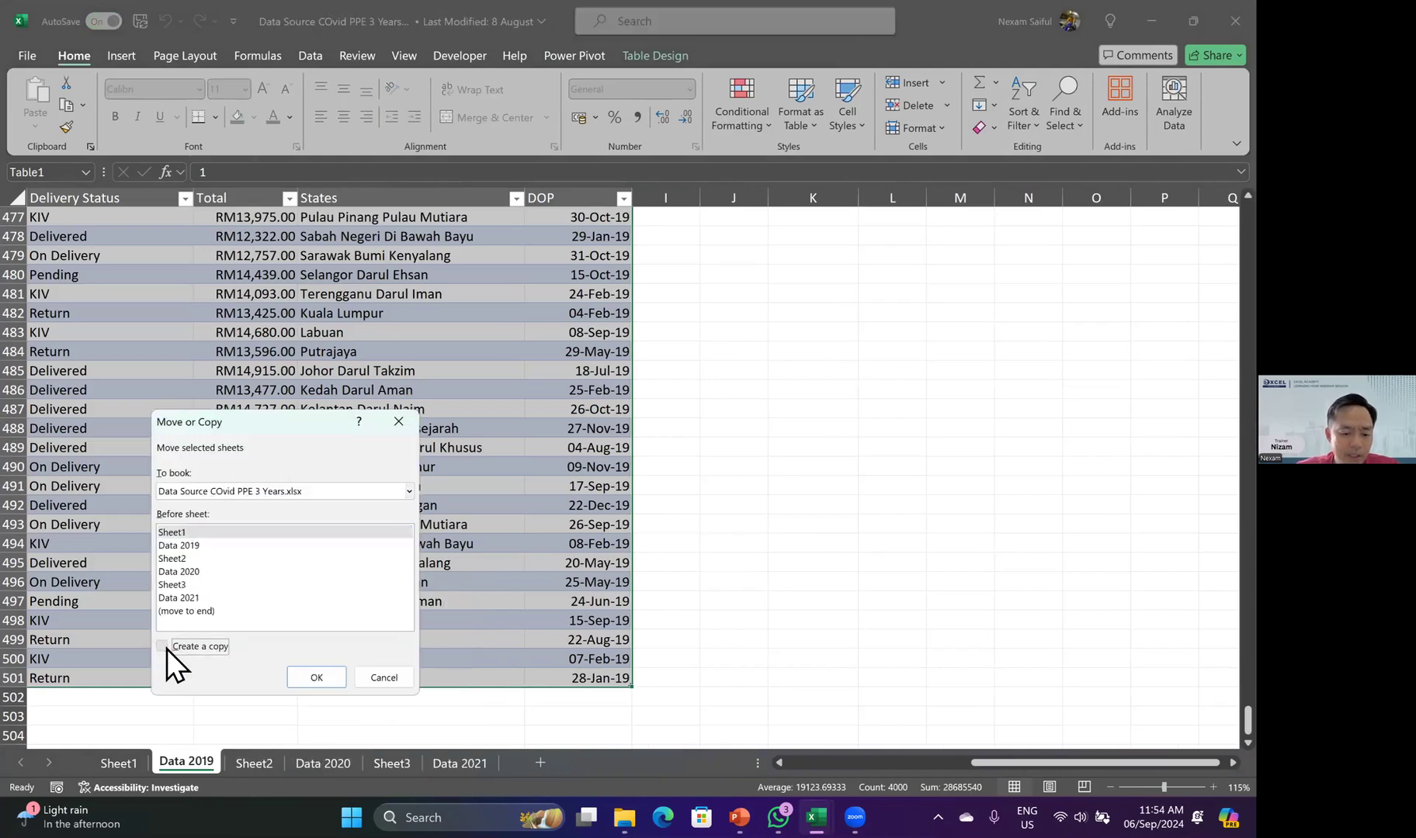
click(361, 492)
click(236, 508)
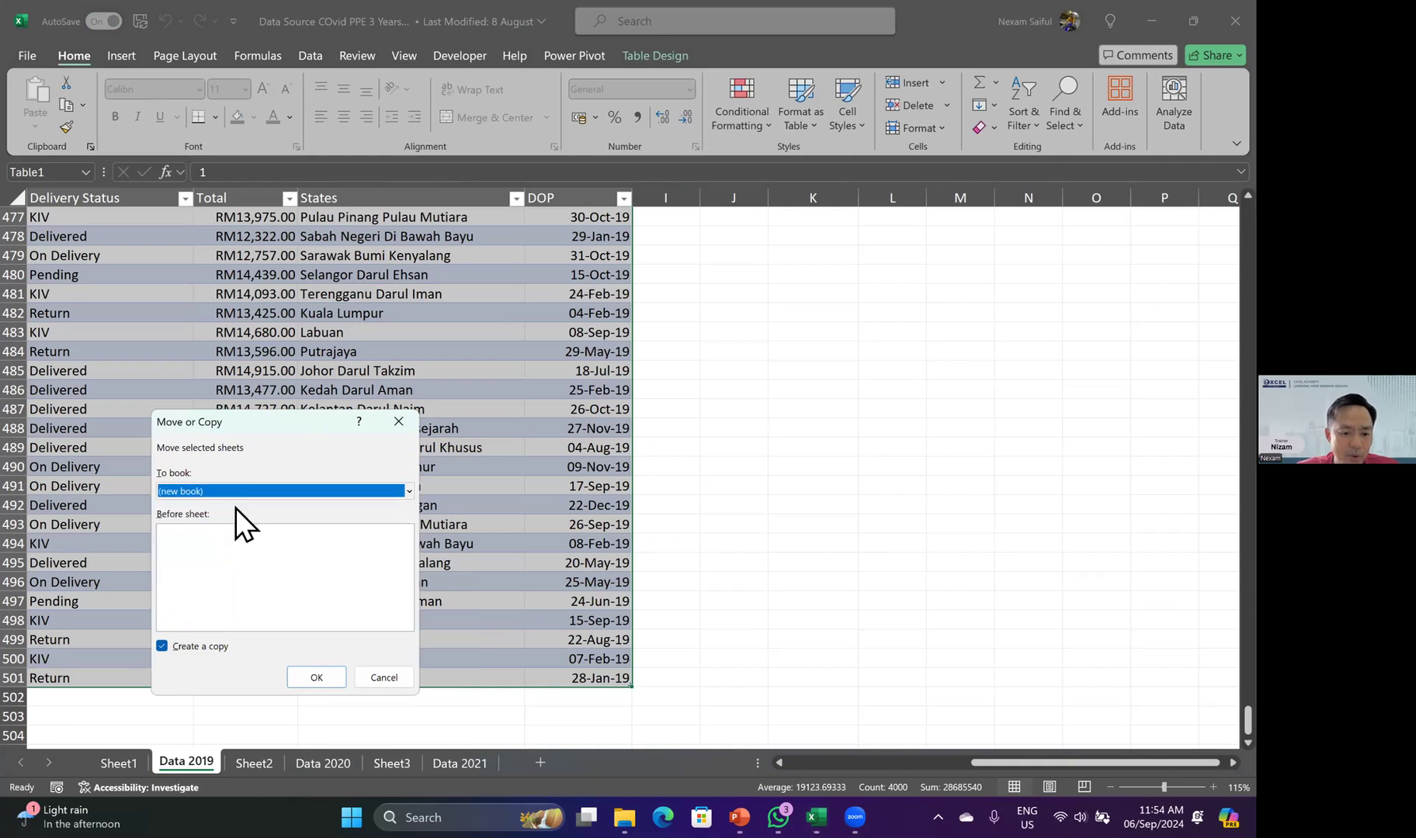
click(314, 678)
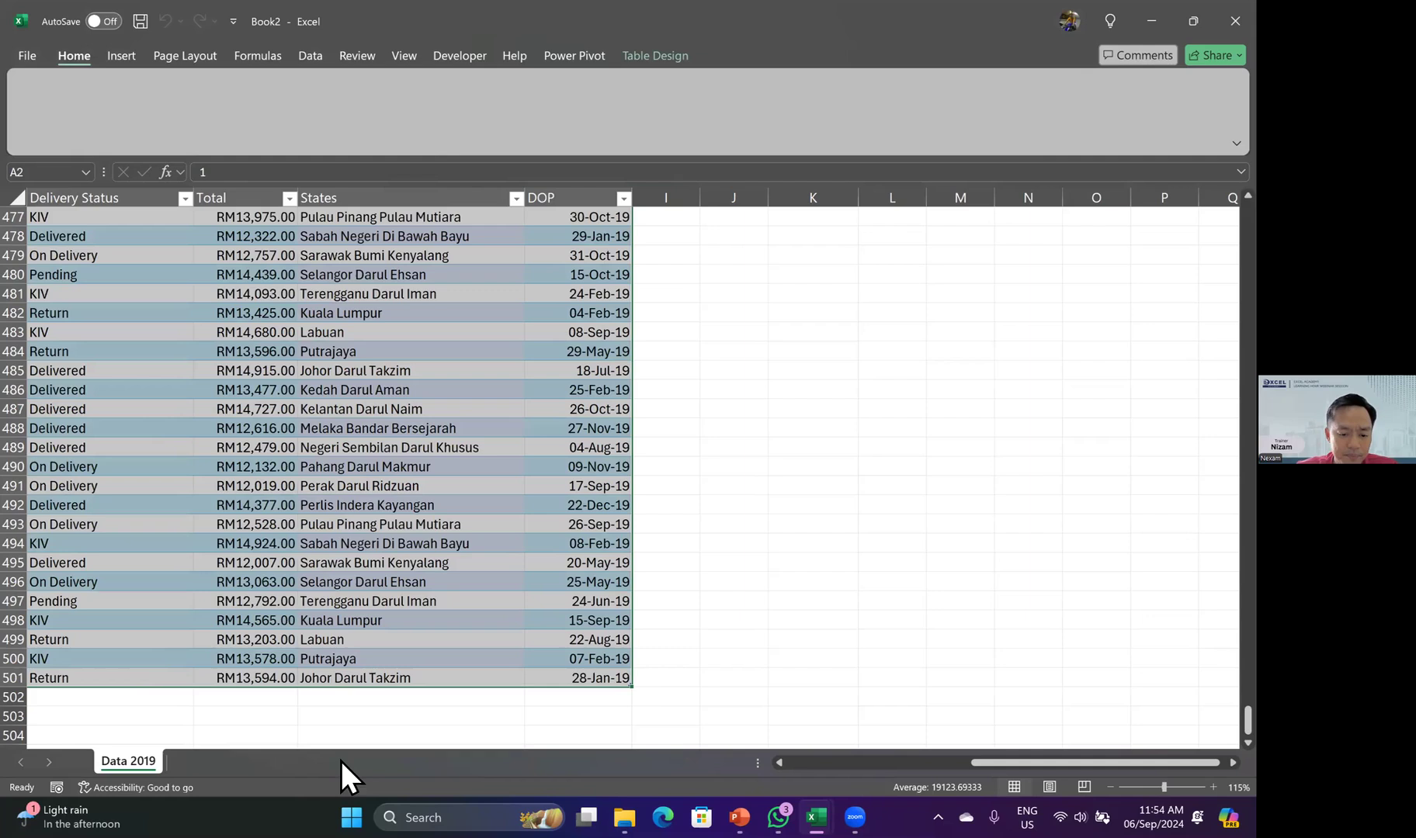
- Save the workbook holding the Data 2019 copy as File 1, inside a newly created folder named New Folder on the Desktop
click(32, 49)
click(51, 356)
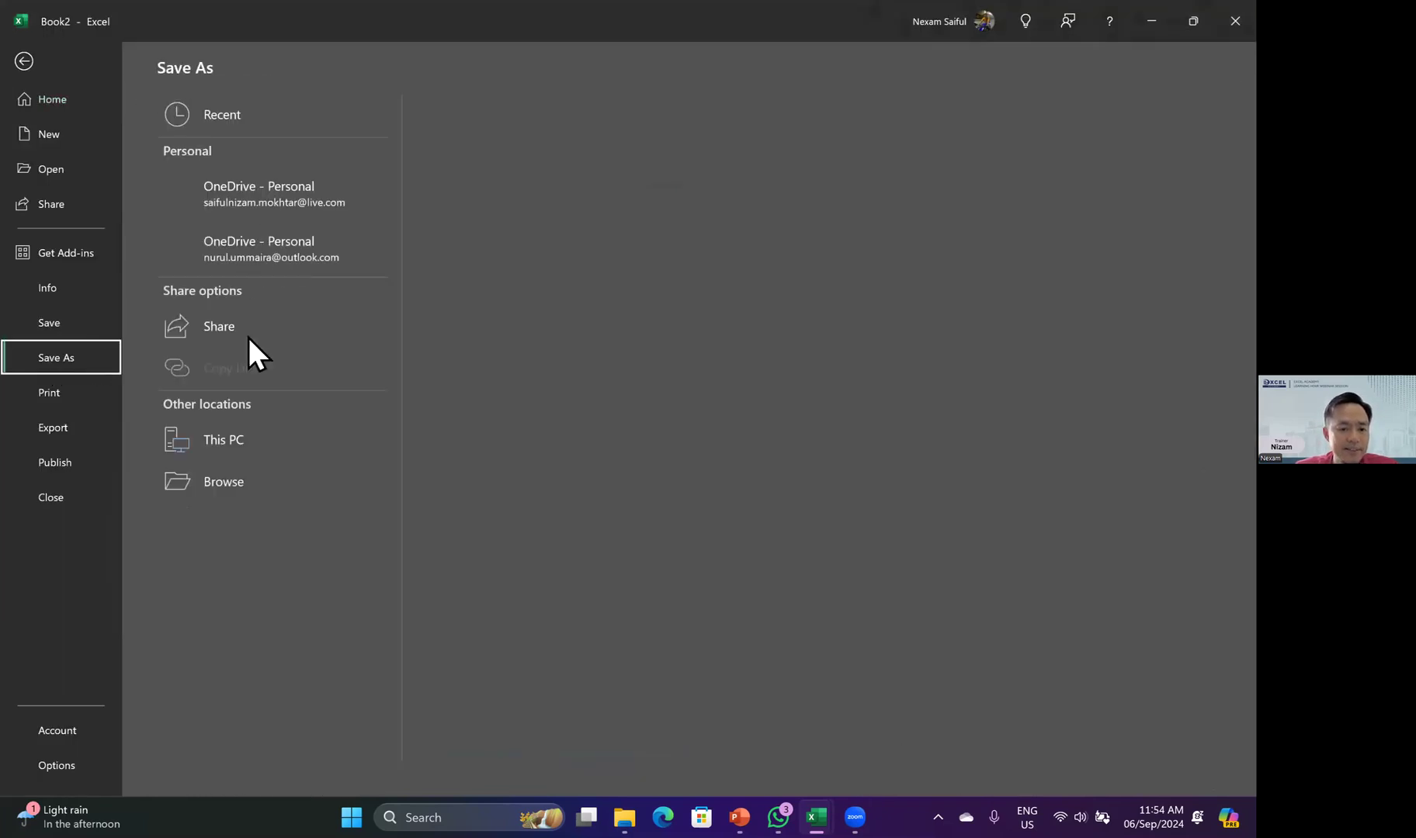
click(222, 434)
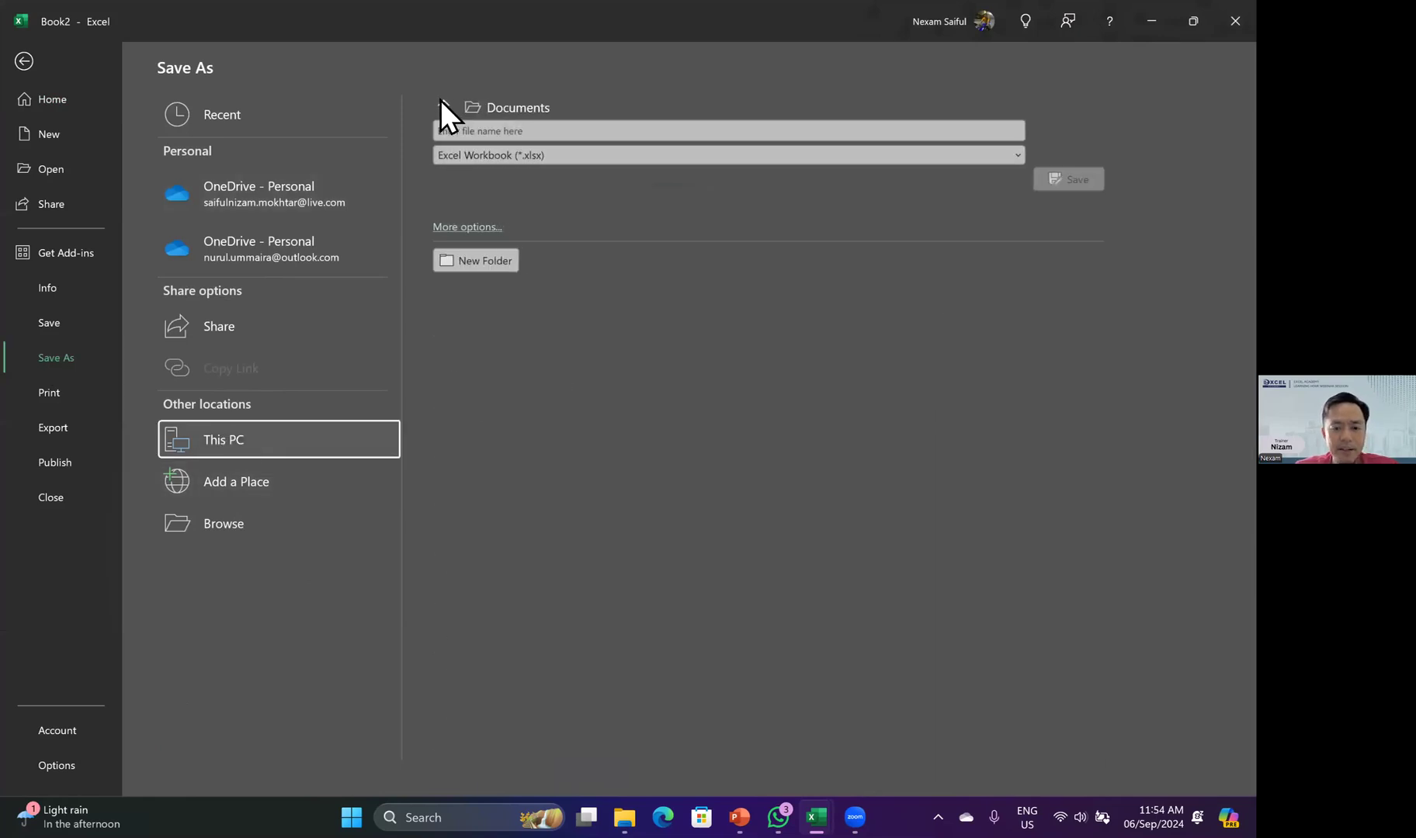
click(441, 104)
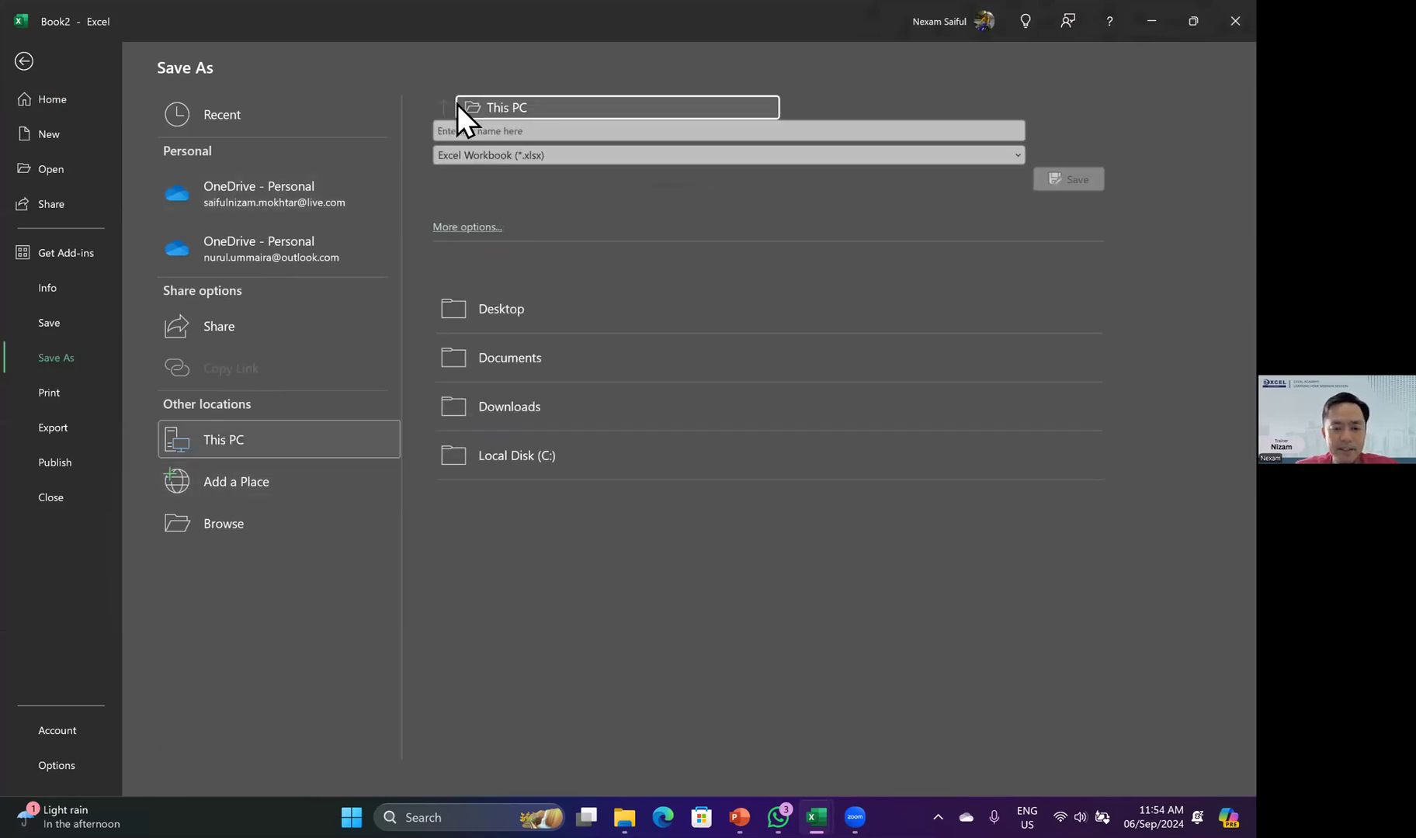
click(486, 310)
click(560, 130)
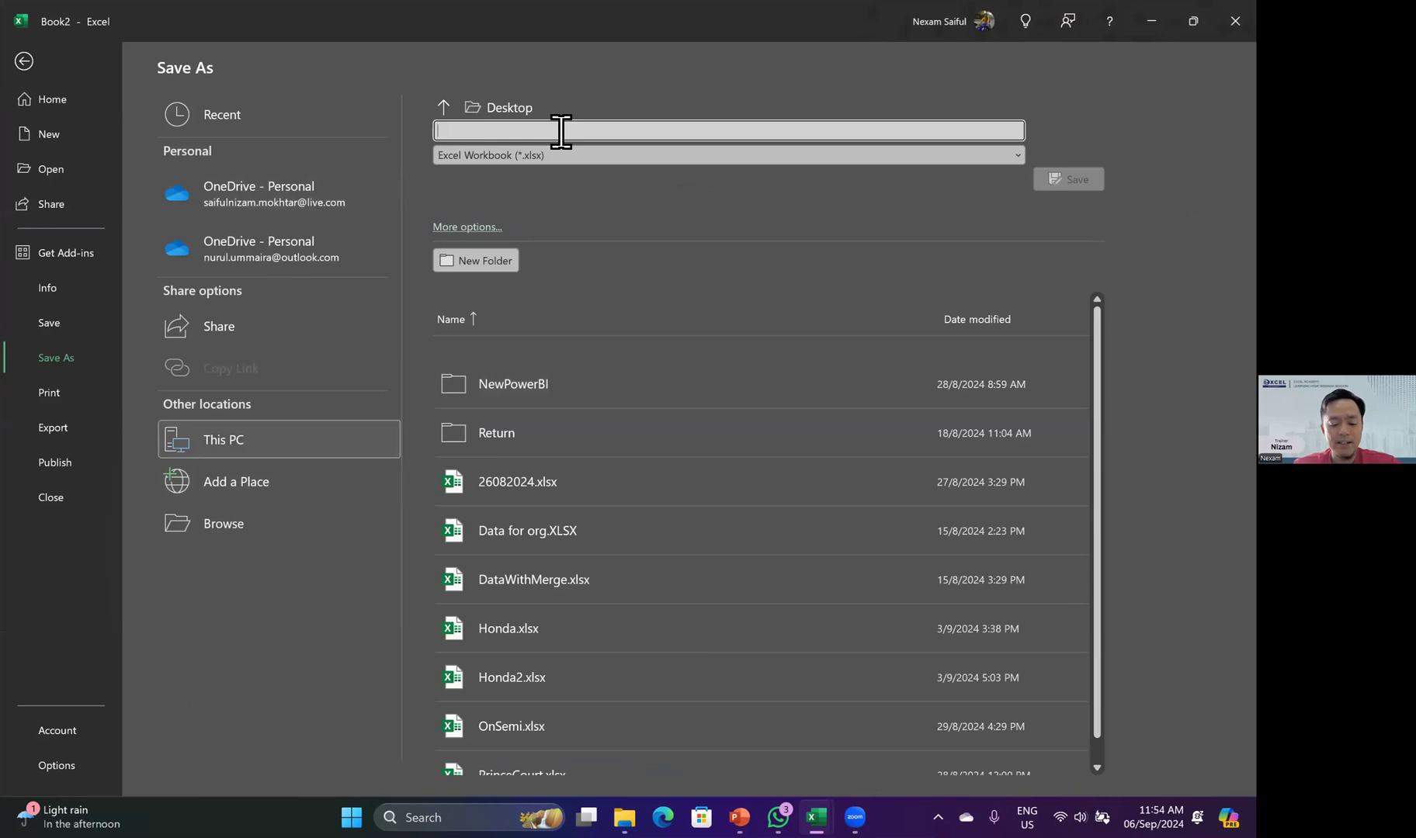
text(File 1)
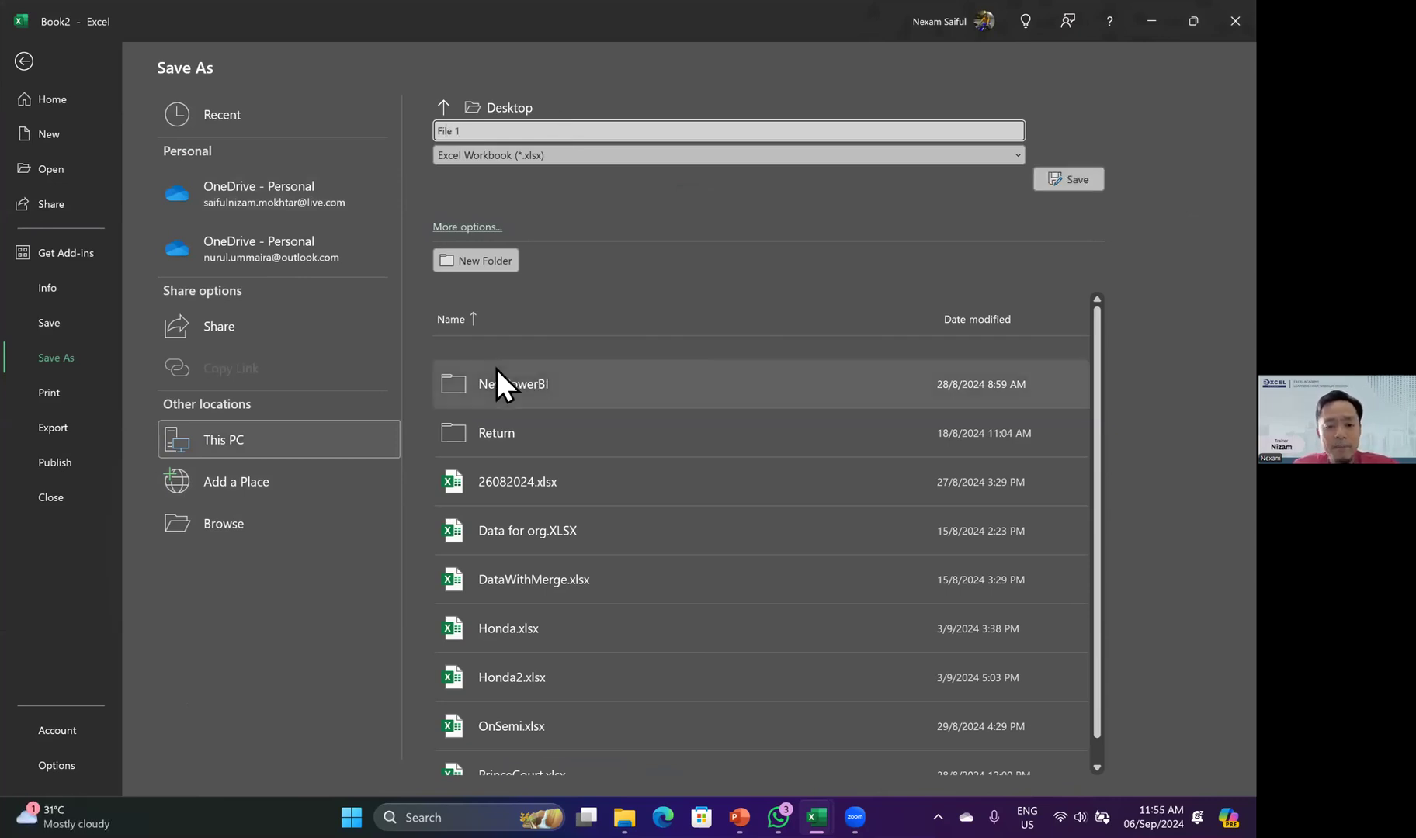
click(492, 265)
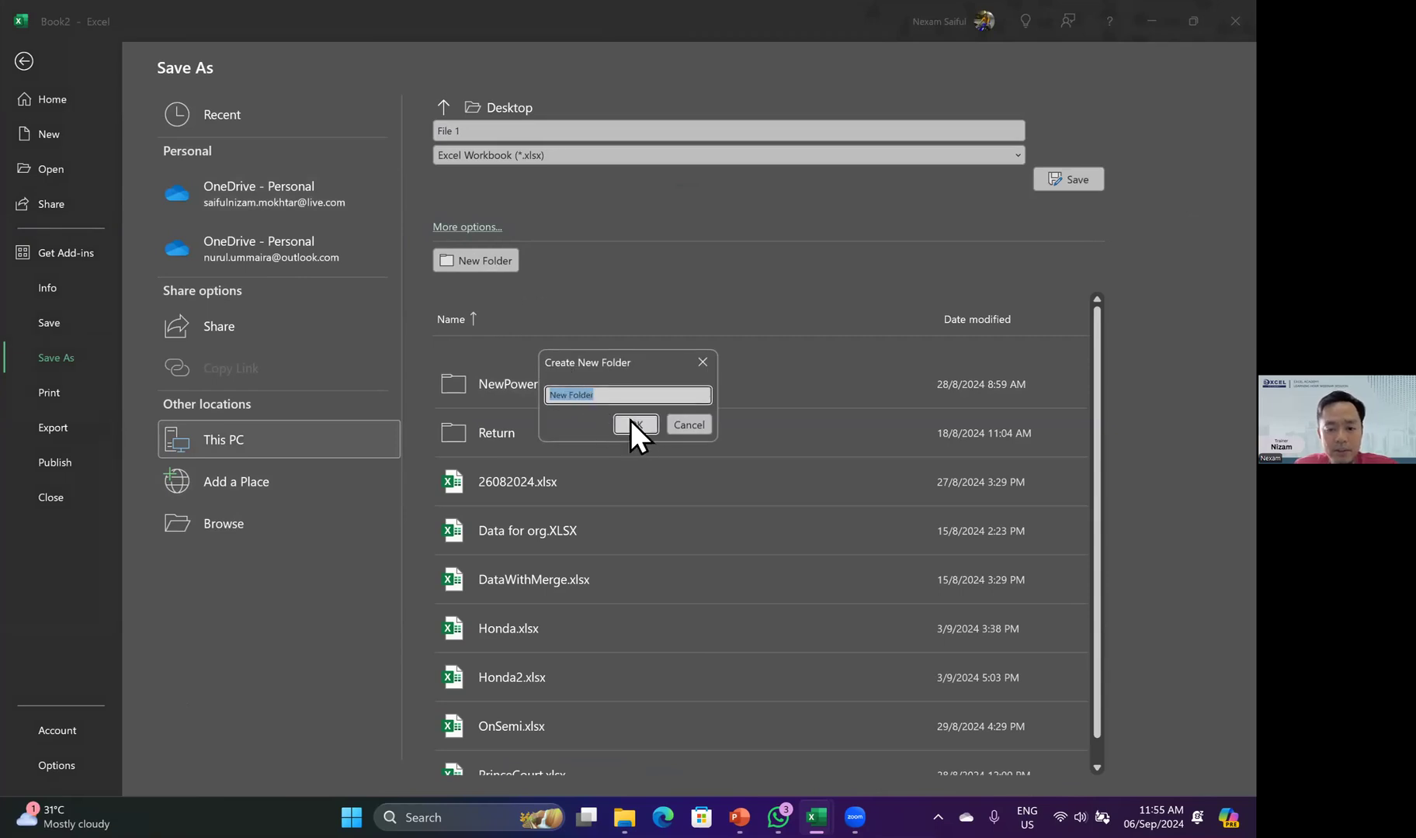
click(632, 421)
double_click(535, 372)
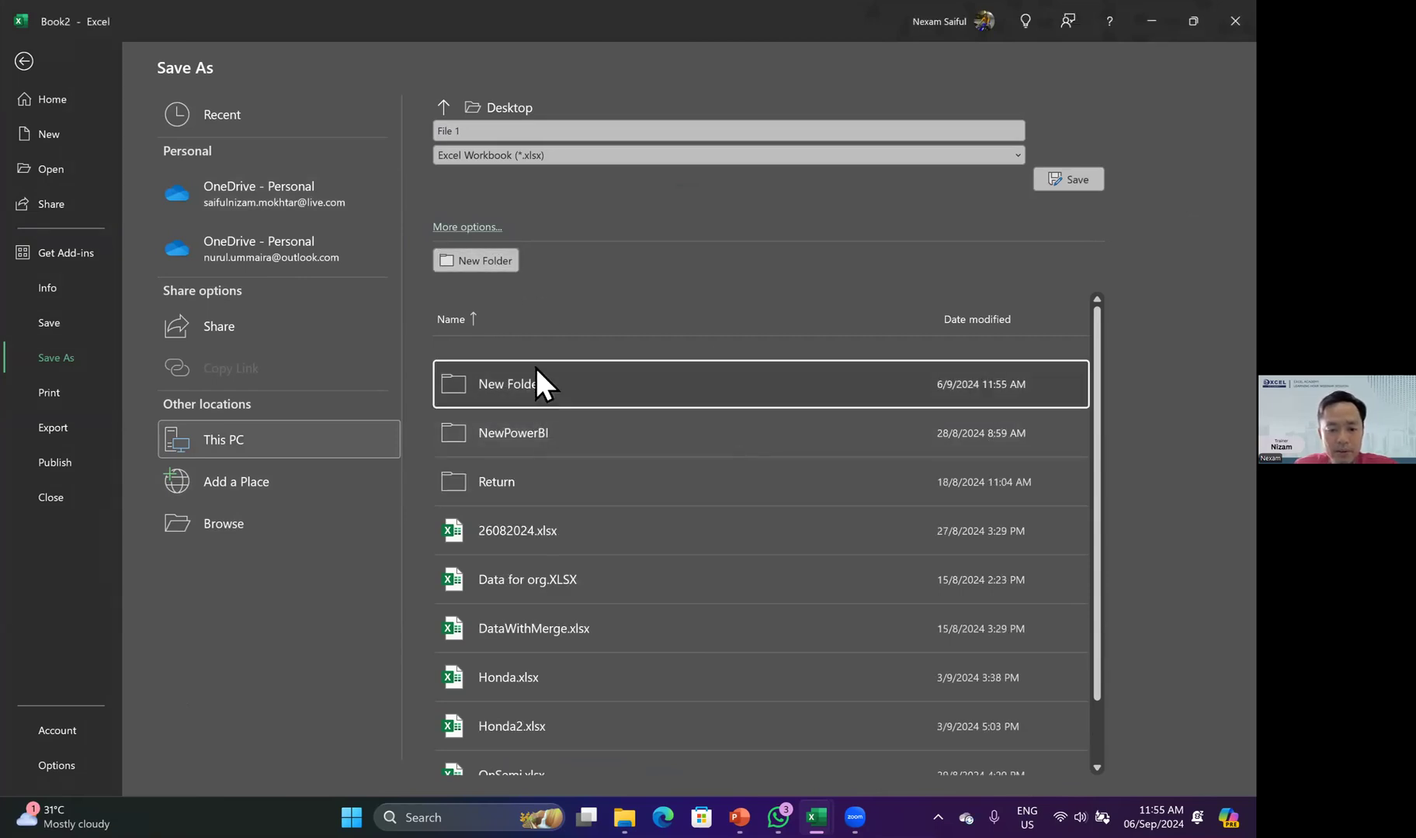
click(1068, 178)
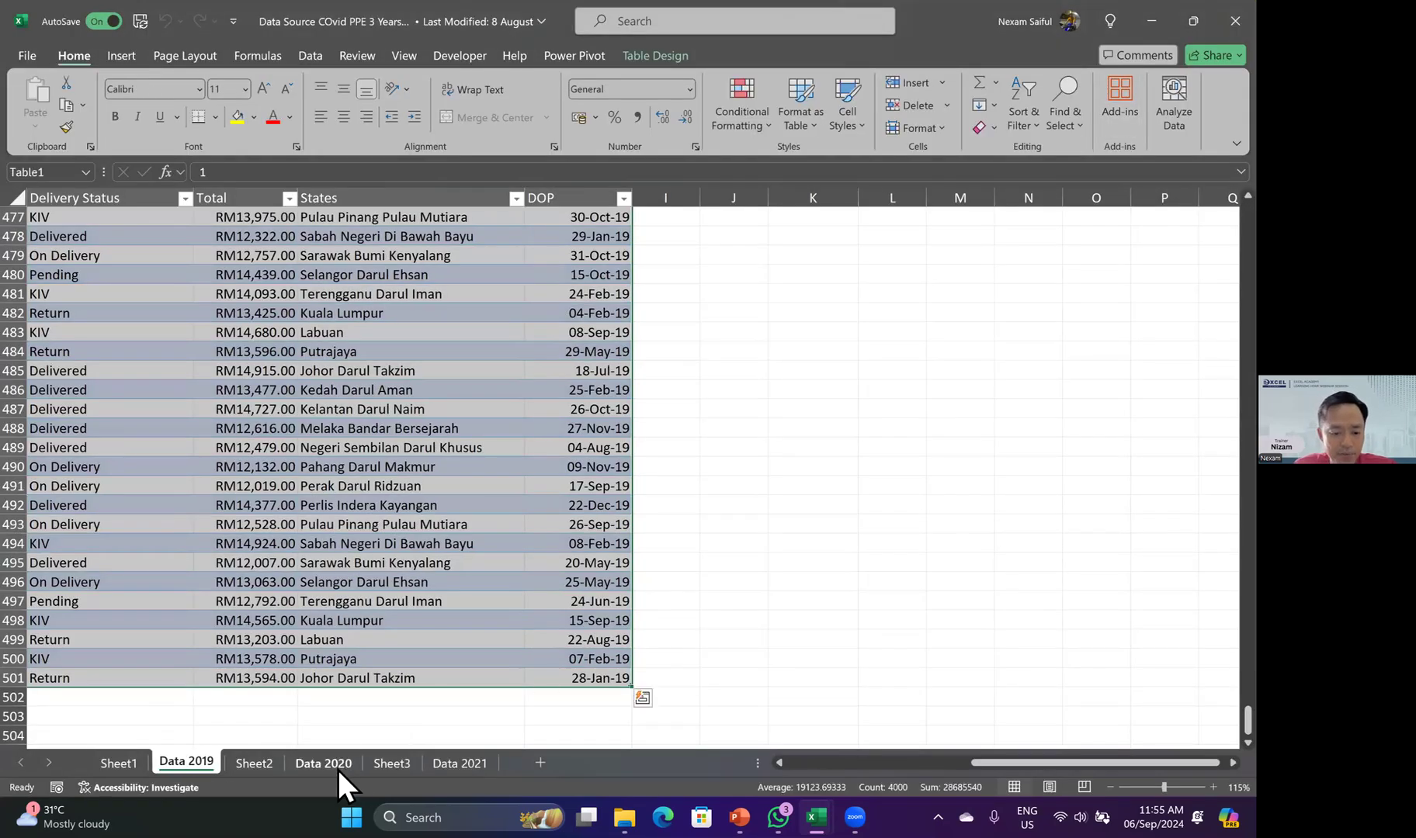
- Copy the Data 2020 sheet into a new workbook, keeping the original sheet in place
click(338, 767)
right_click(338, 767)
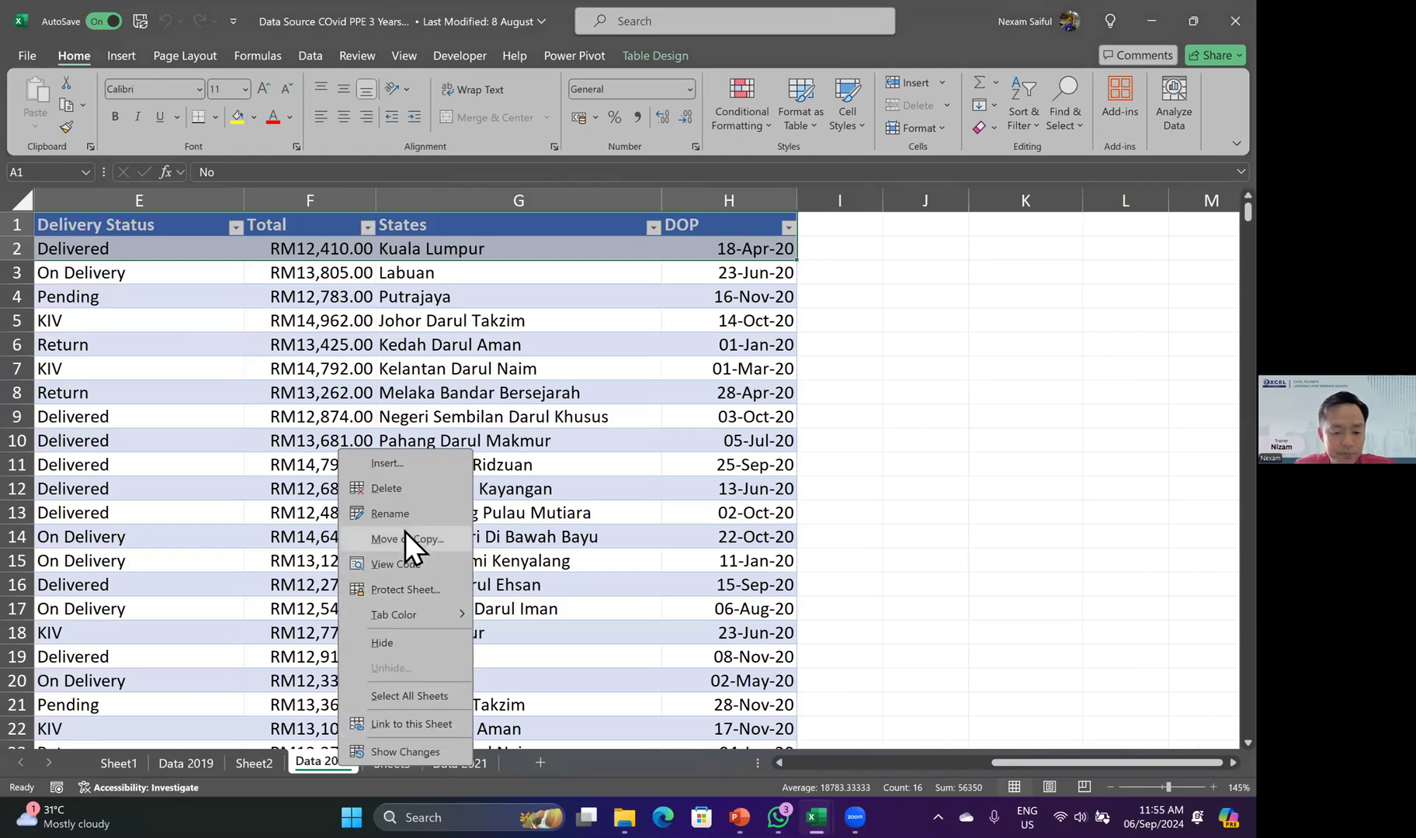
click(407, 541)
click(411, 495)
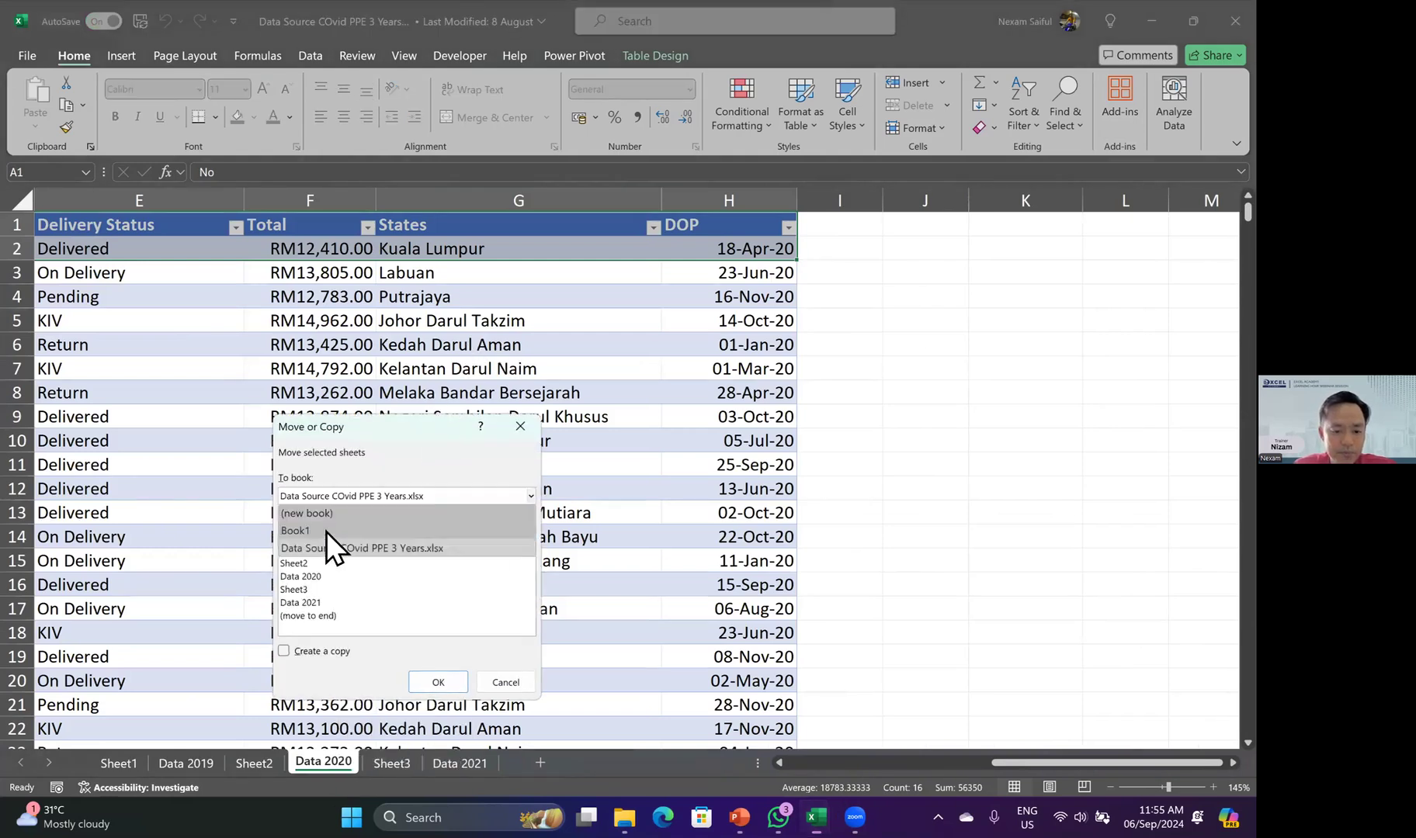
click(317, 517)
click(325, 653)
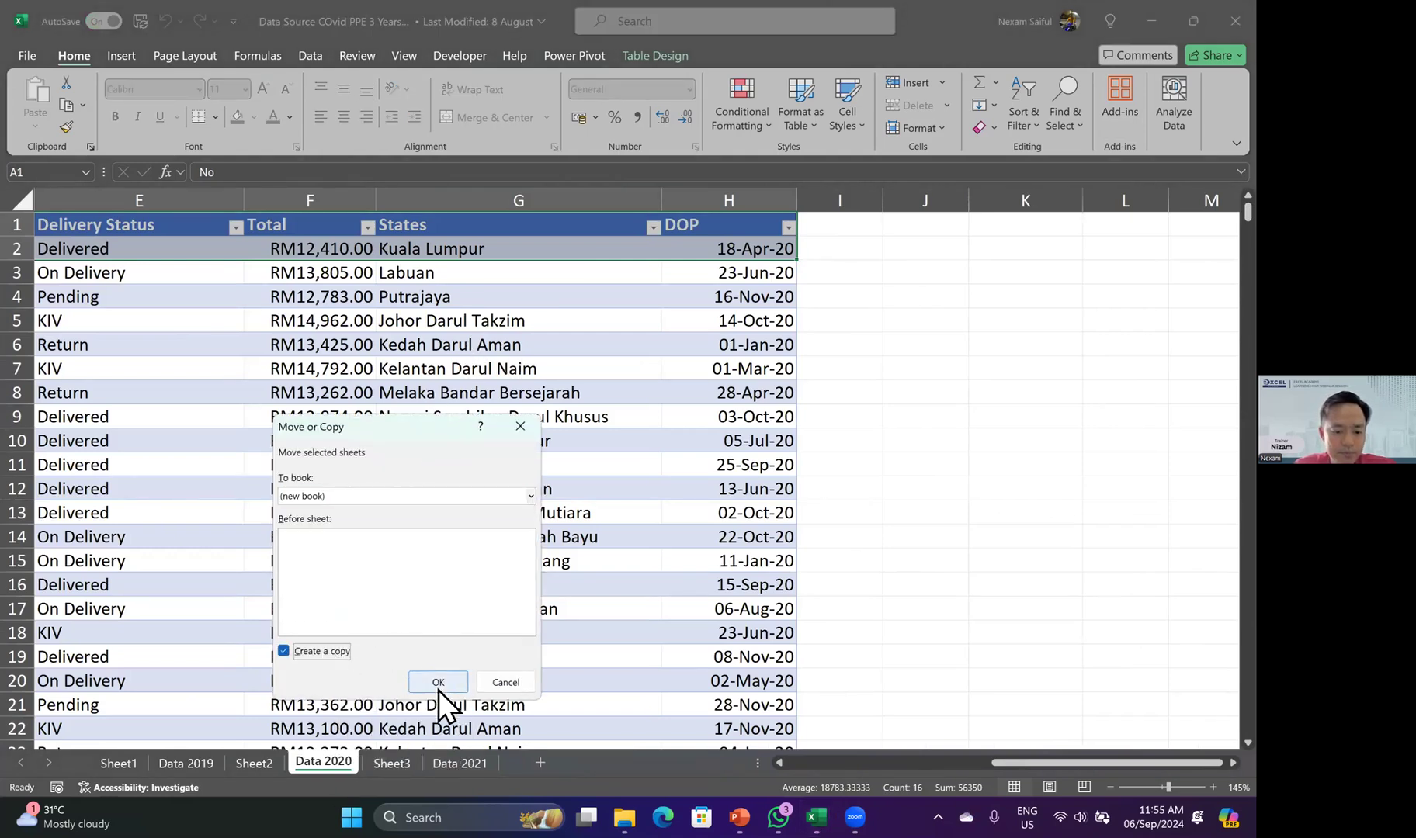
click(437, 683)
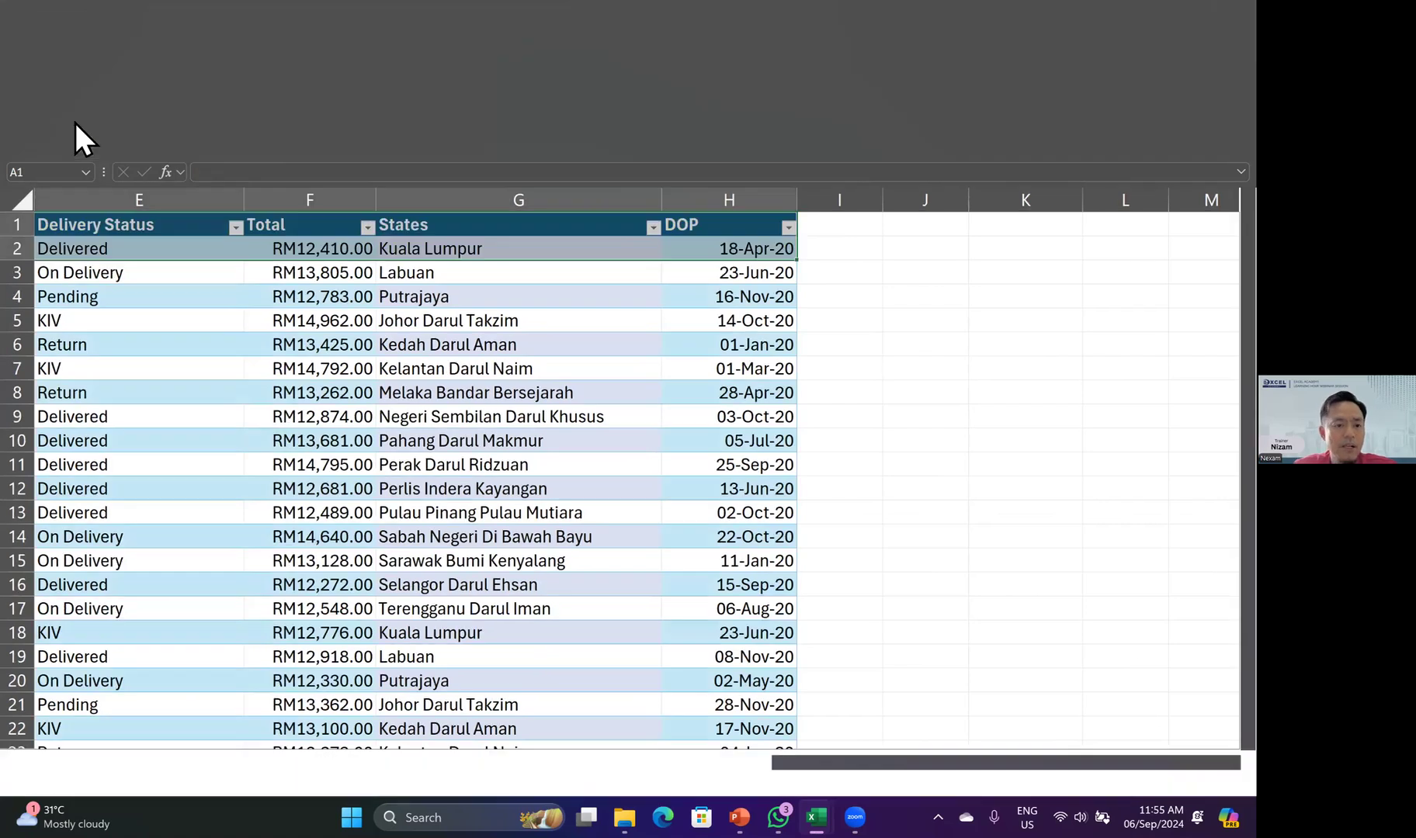
- Save the workbook holding the Data 2020 copy as File 2 in the Desktop's New Folder
click(34, 60)
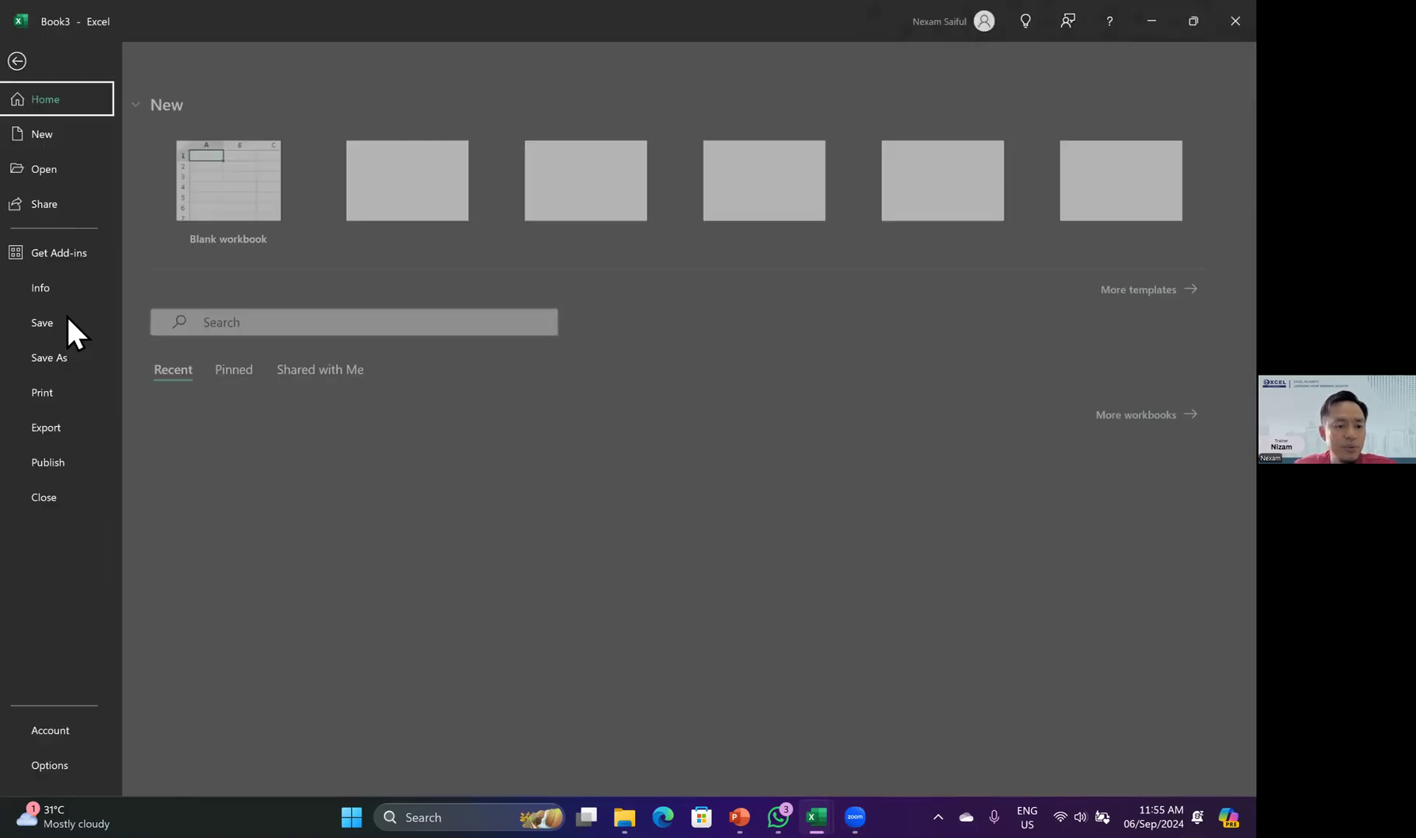
click(65, 355)
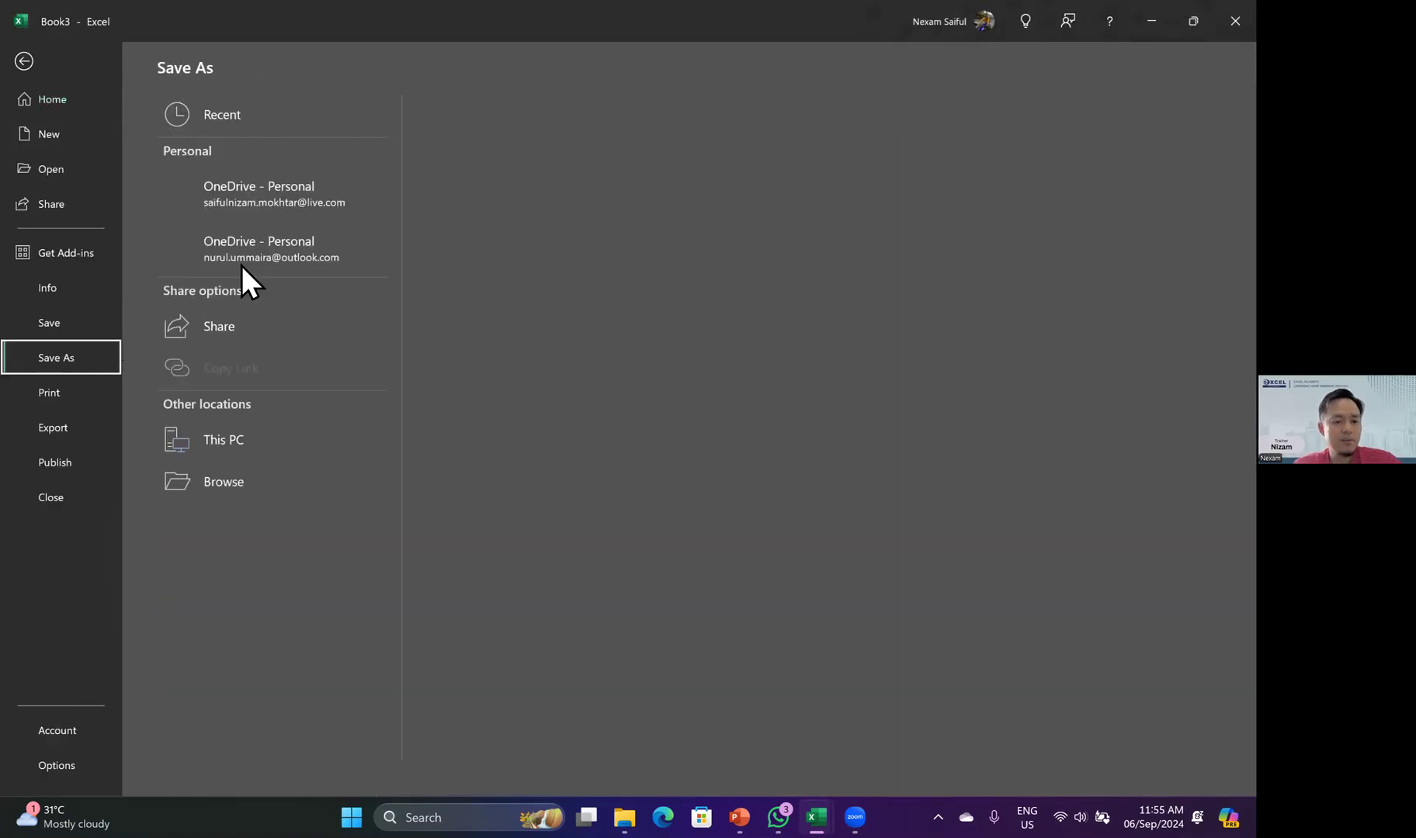
click(237, 442)
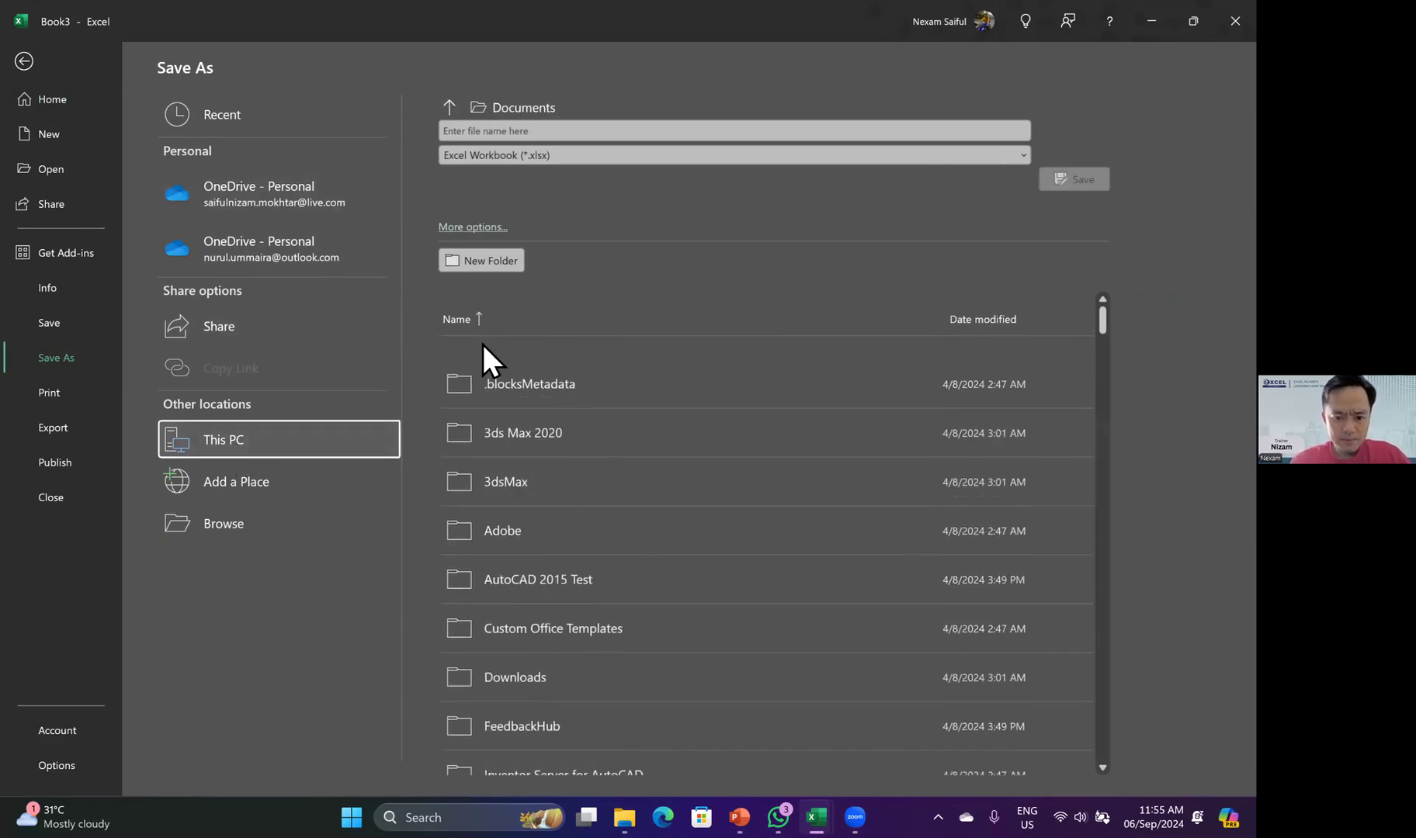
click(441, 107)
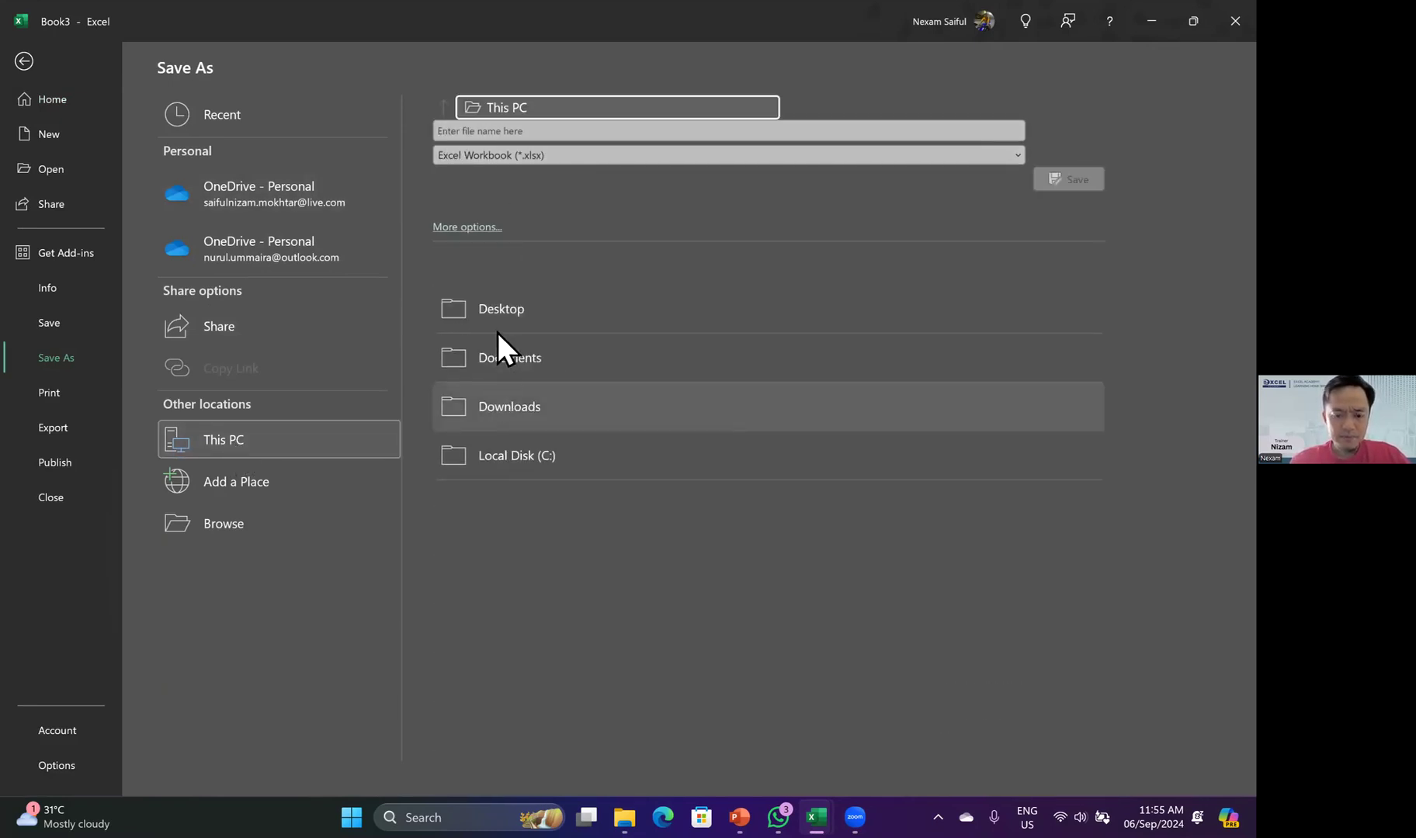
click(500, 310)
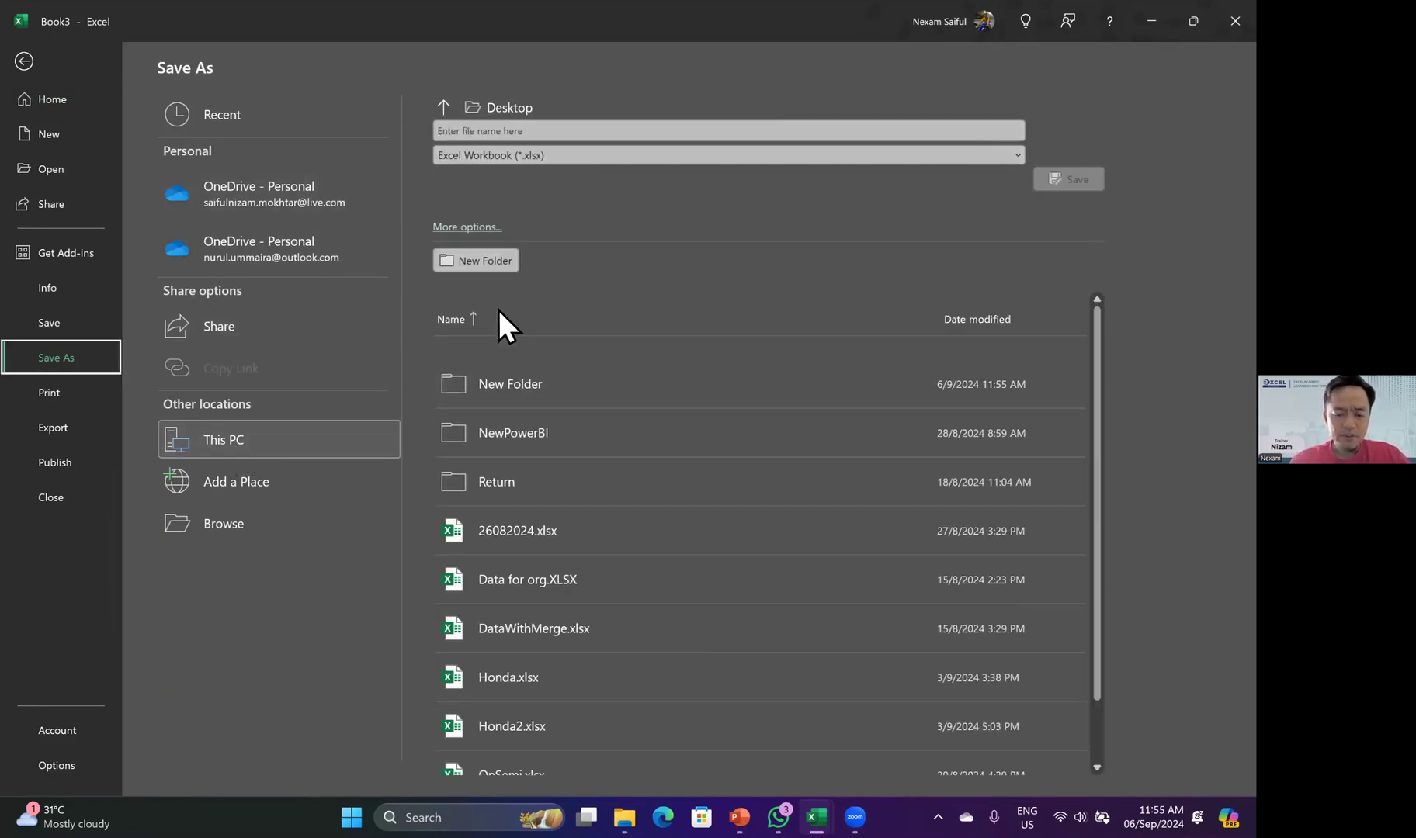
click(517, 382)
click(540, 130)
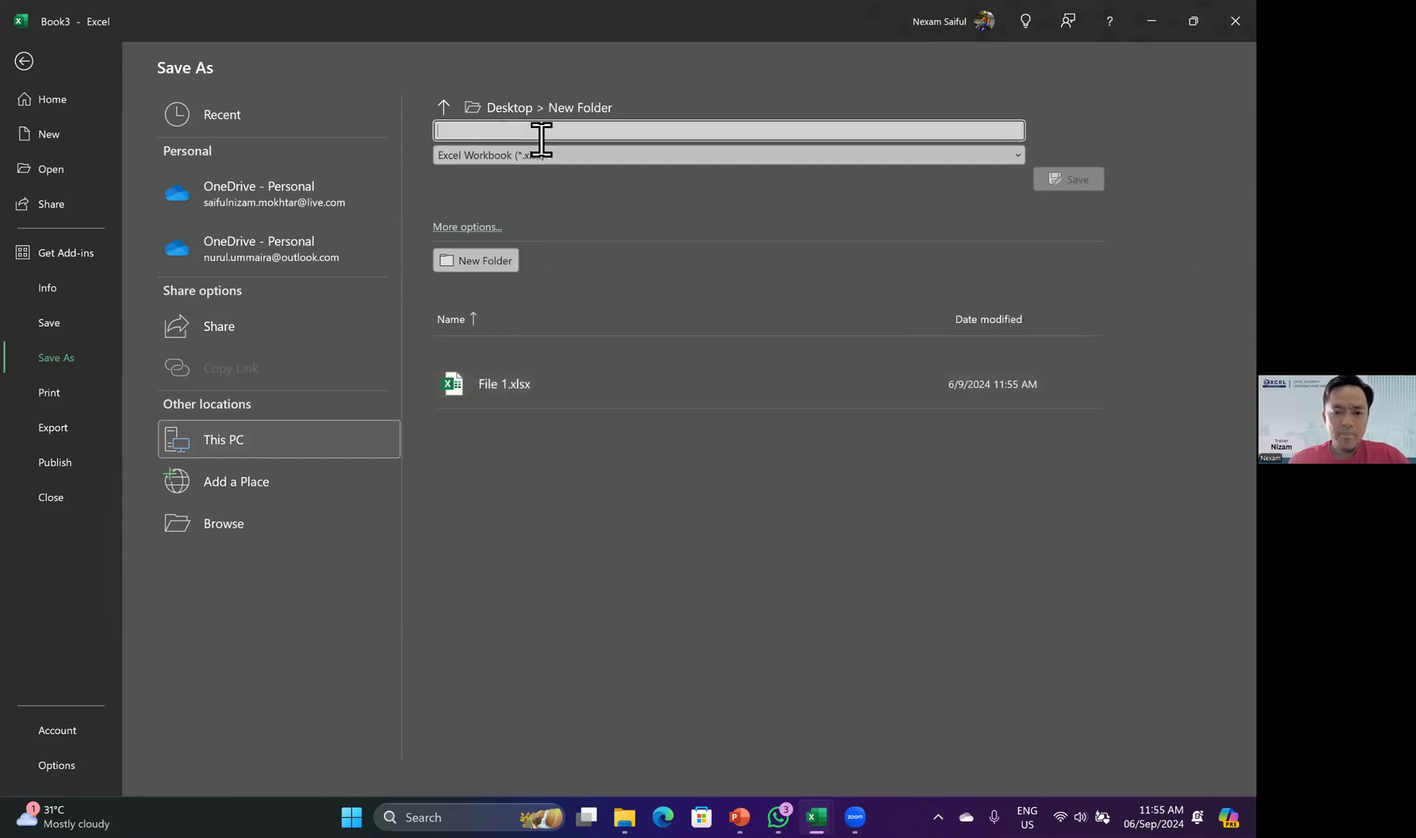
text(File 2)
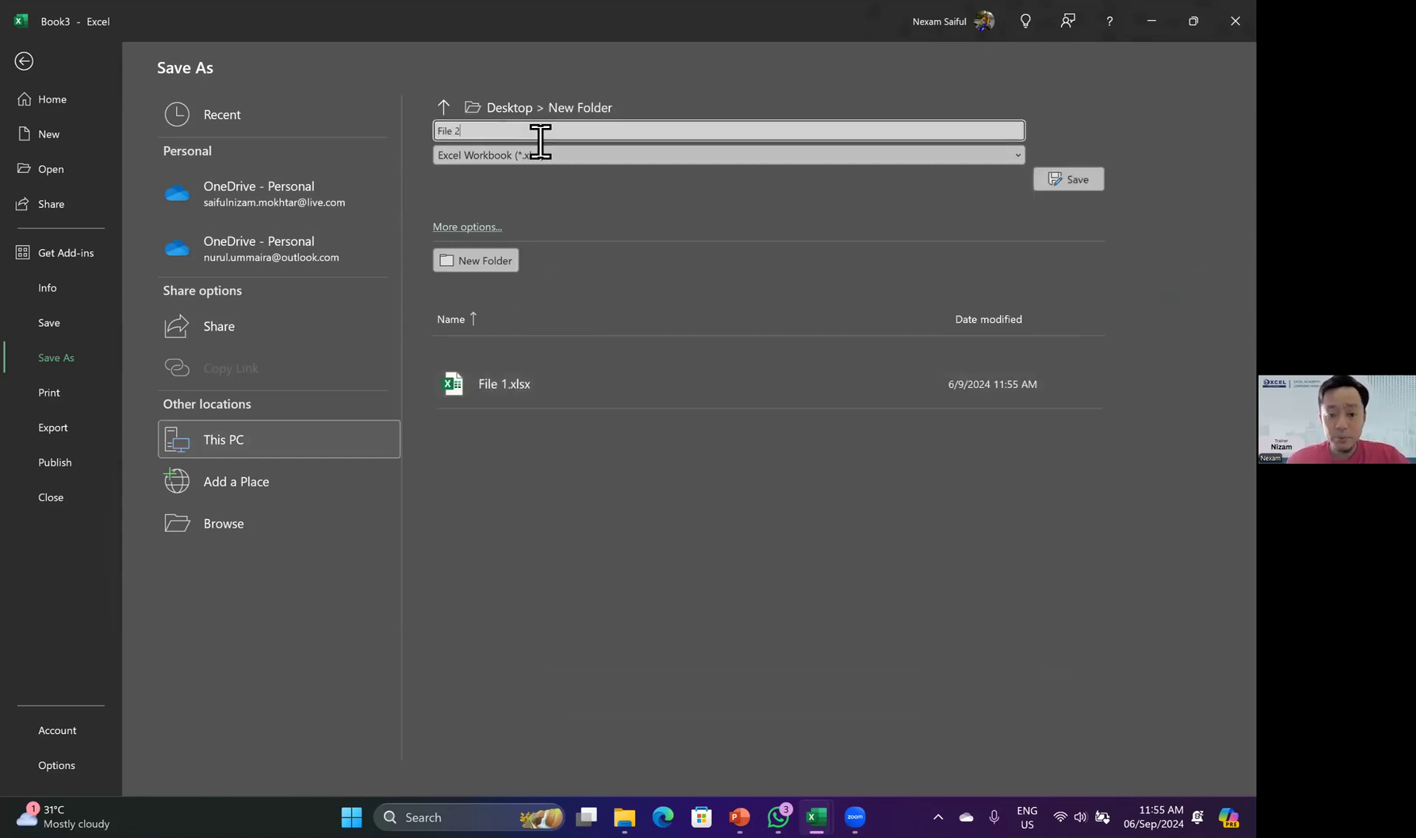
key(Return)
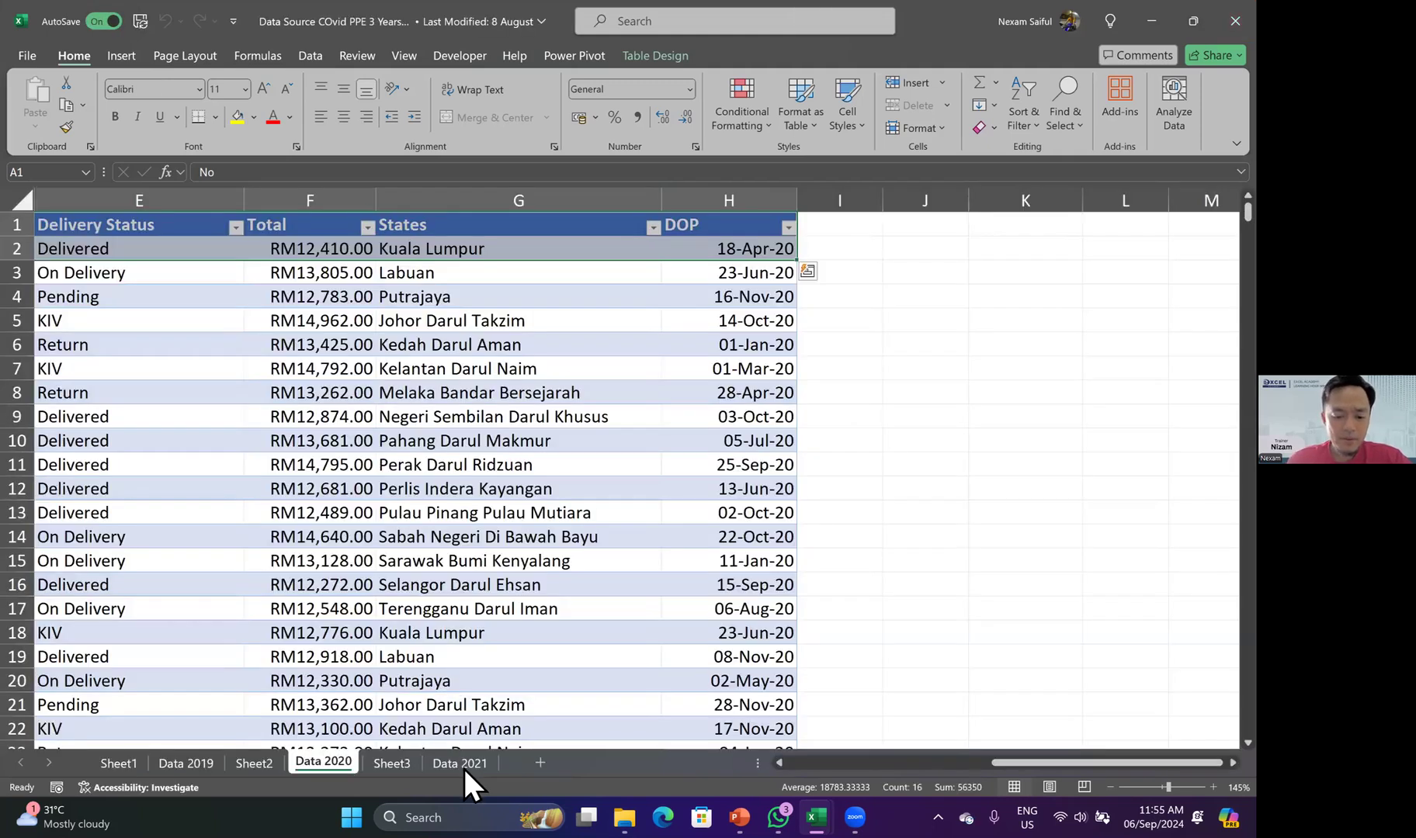
- Copy the Data 2021 sheet into a new workbook, keeping the original sheet in place
click(463, 765)
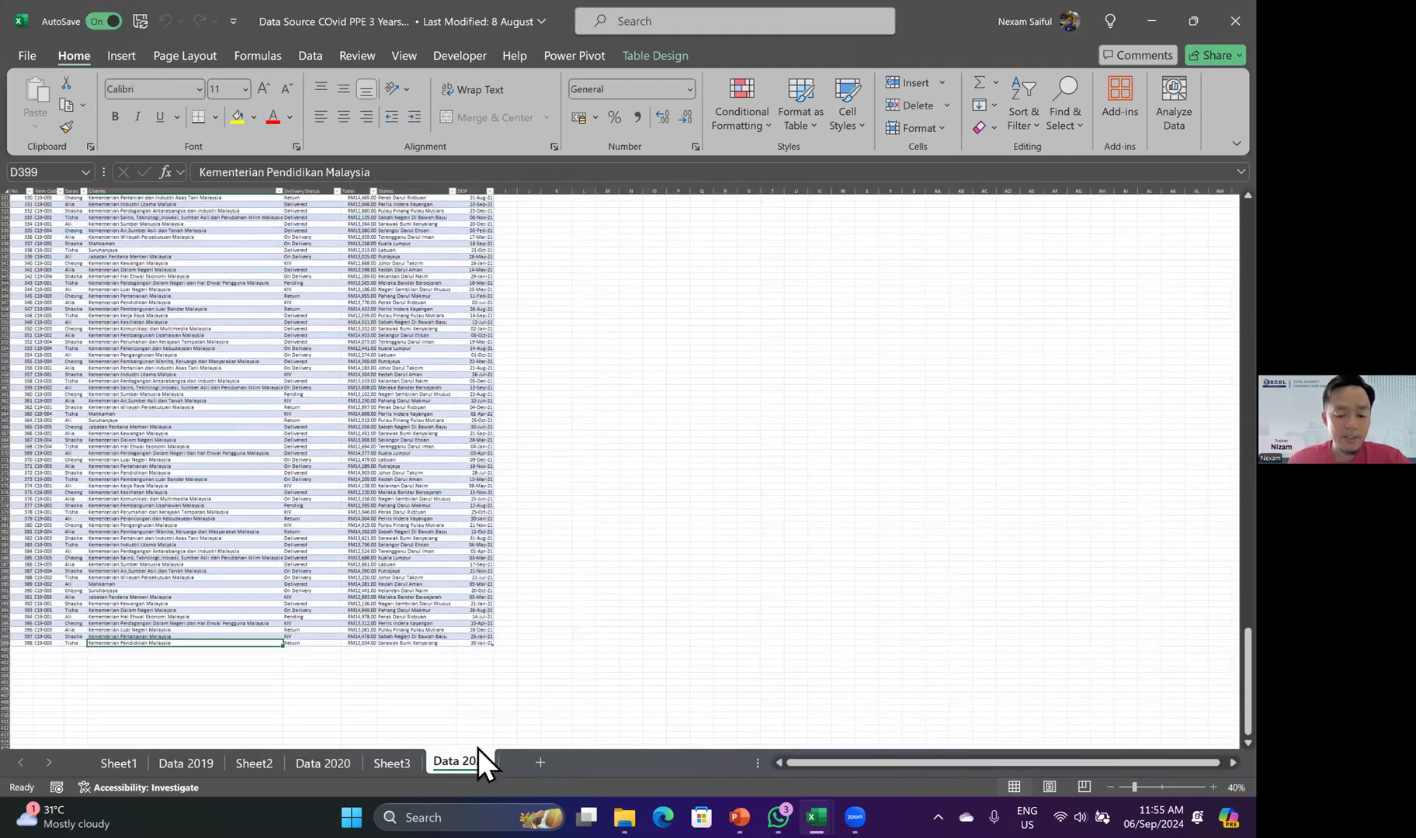
right_click(466, 761)
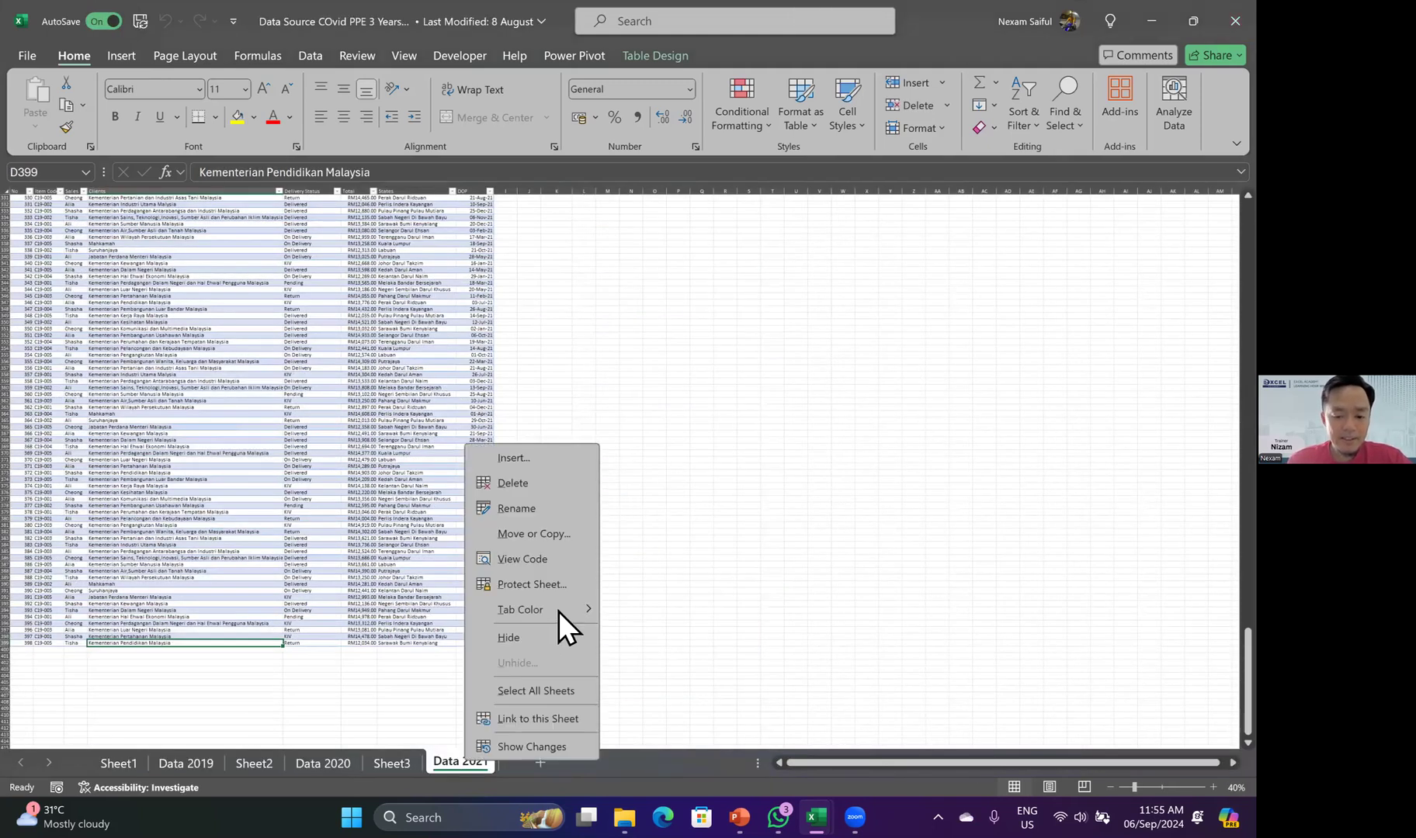
click(542, 531)
click(502, 487)
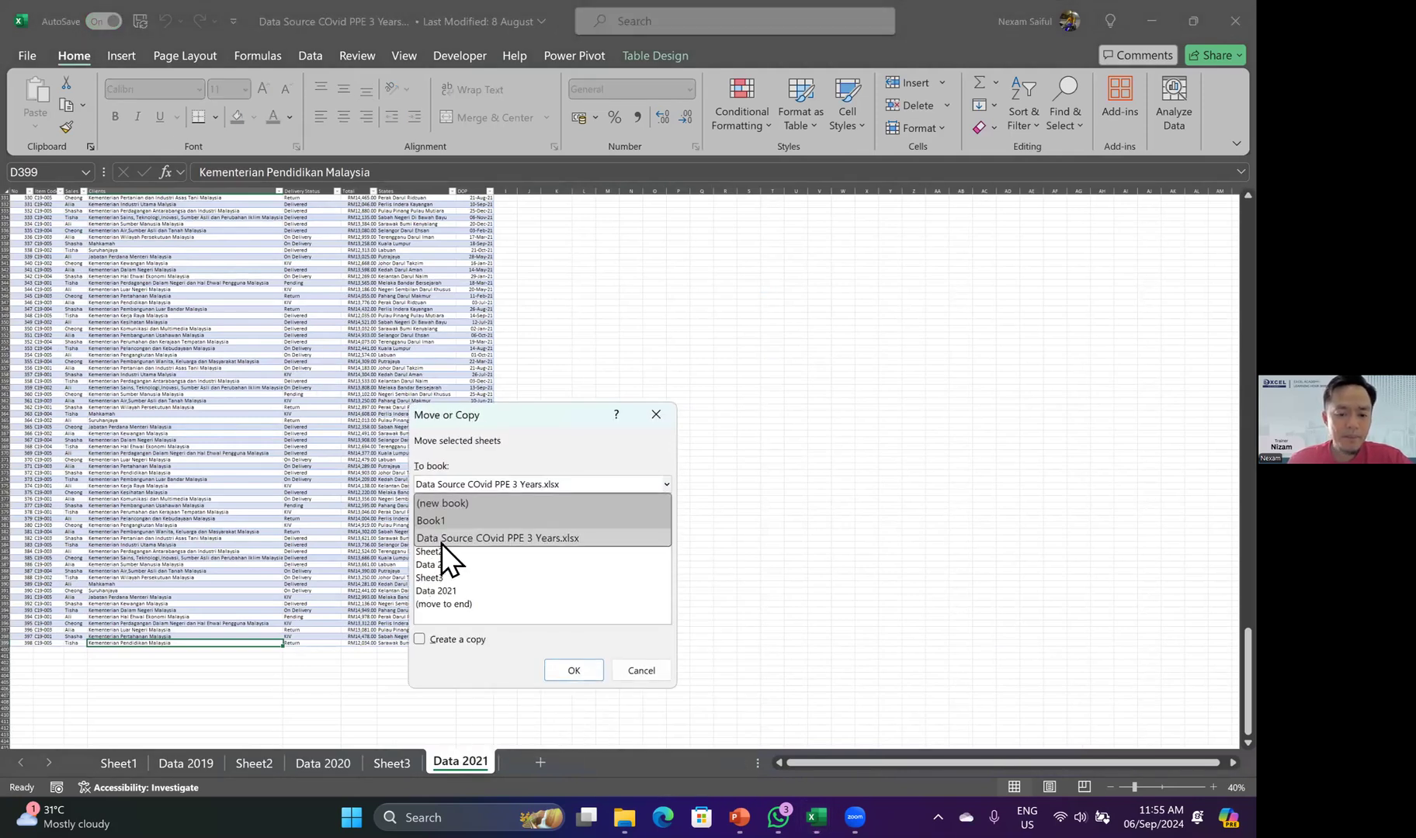
click(458, 502)
click(463, 639)
click(574, 672)
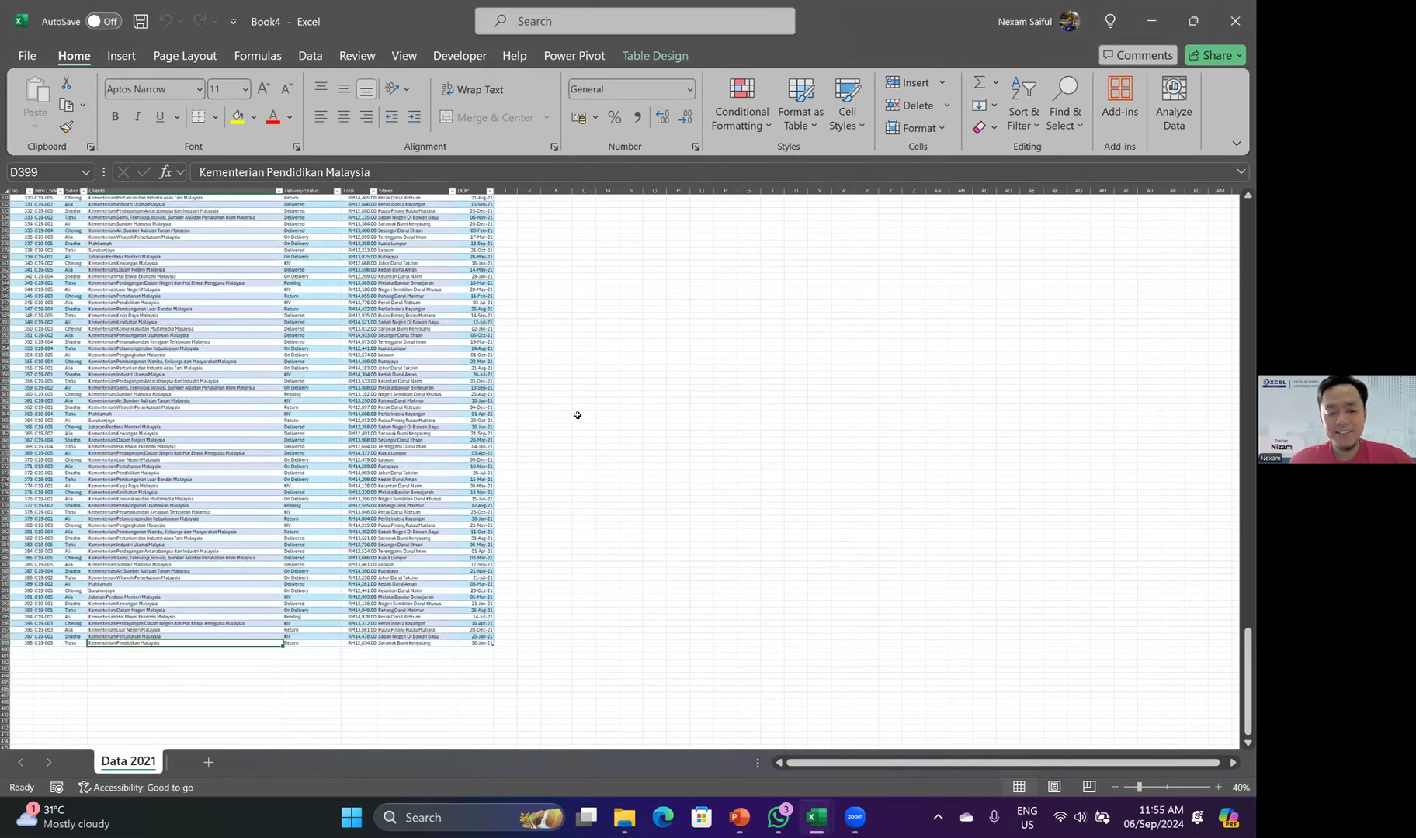
- Save the workbook holding the Data 2021 copy as File 3 in the Desktop's New Folder
click(24, 56)
click(57, 357)
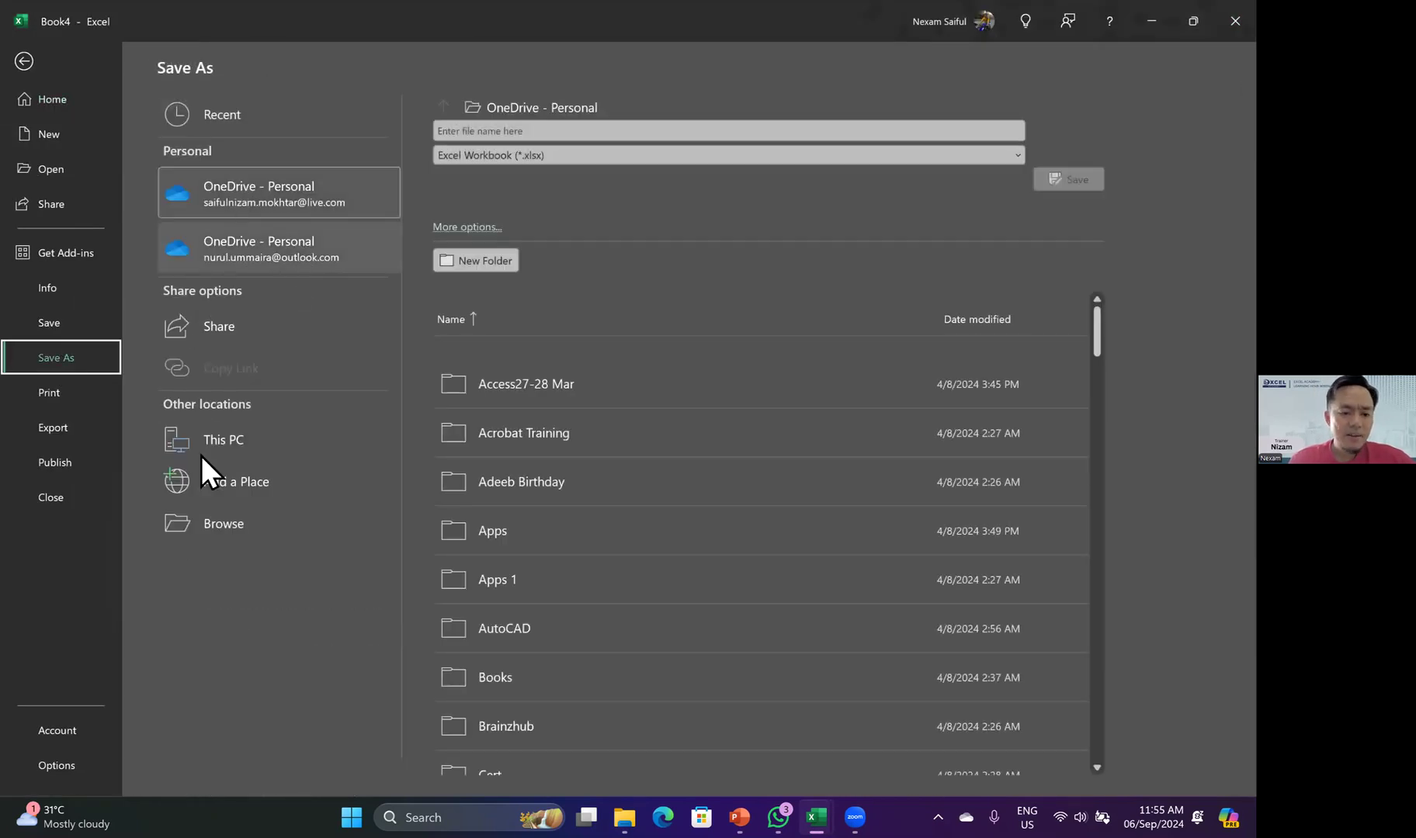
click(218, 439)
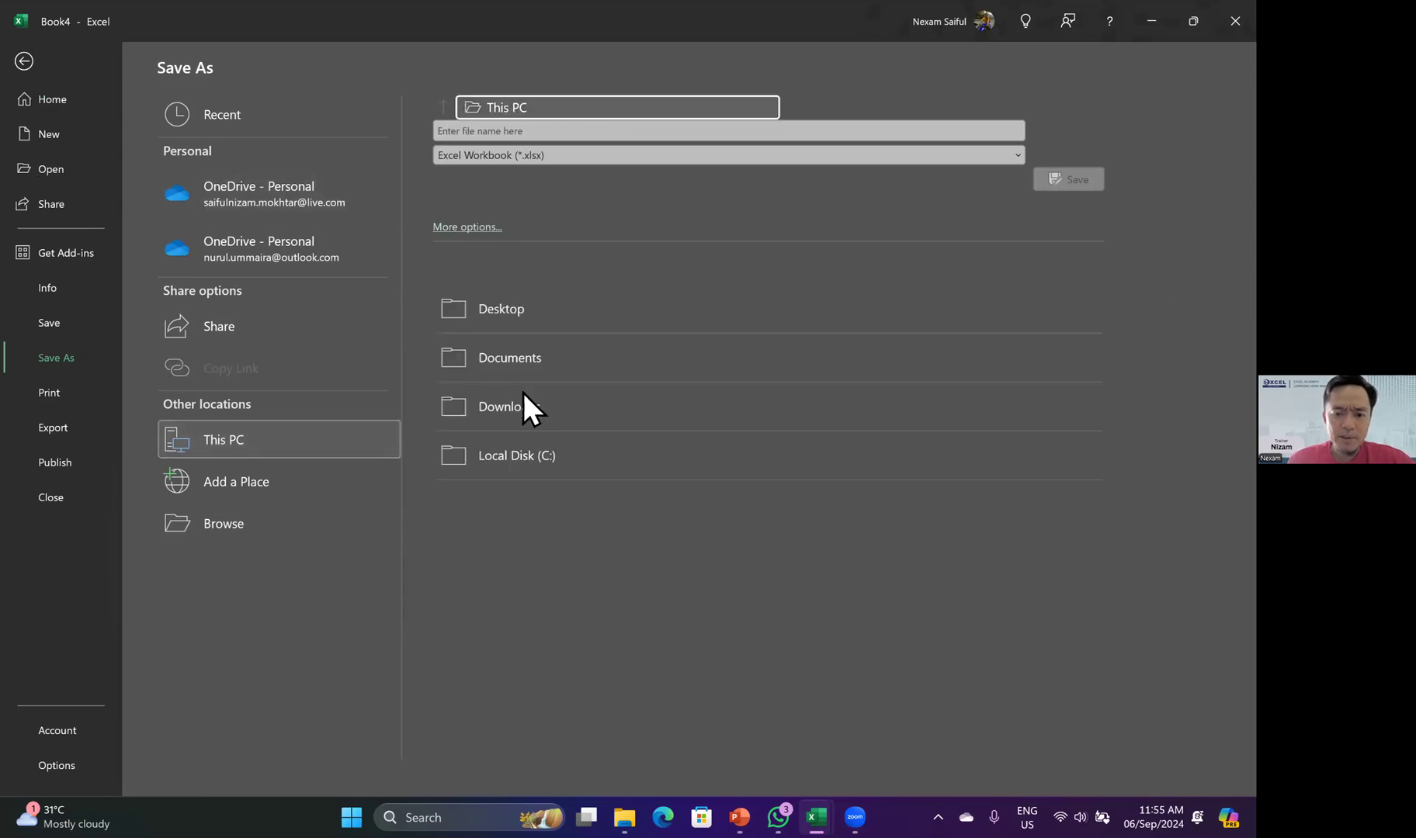
click(497, 308)
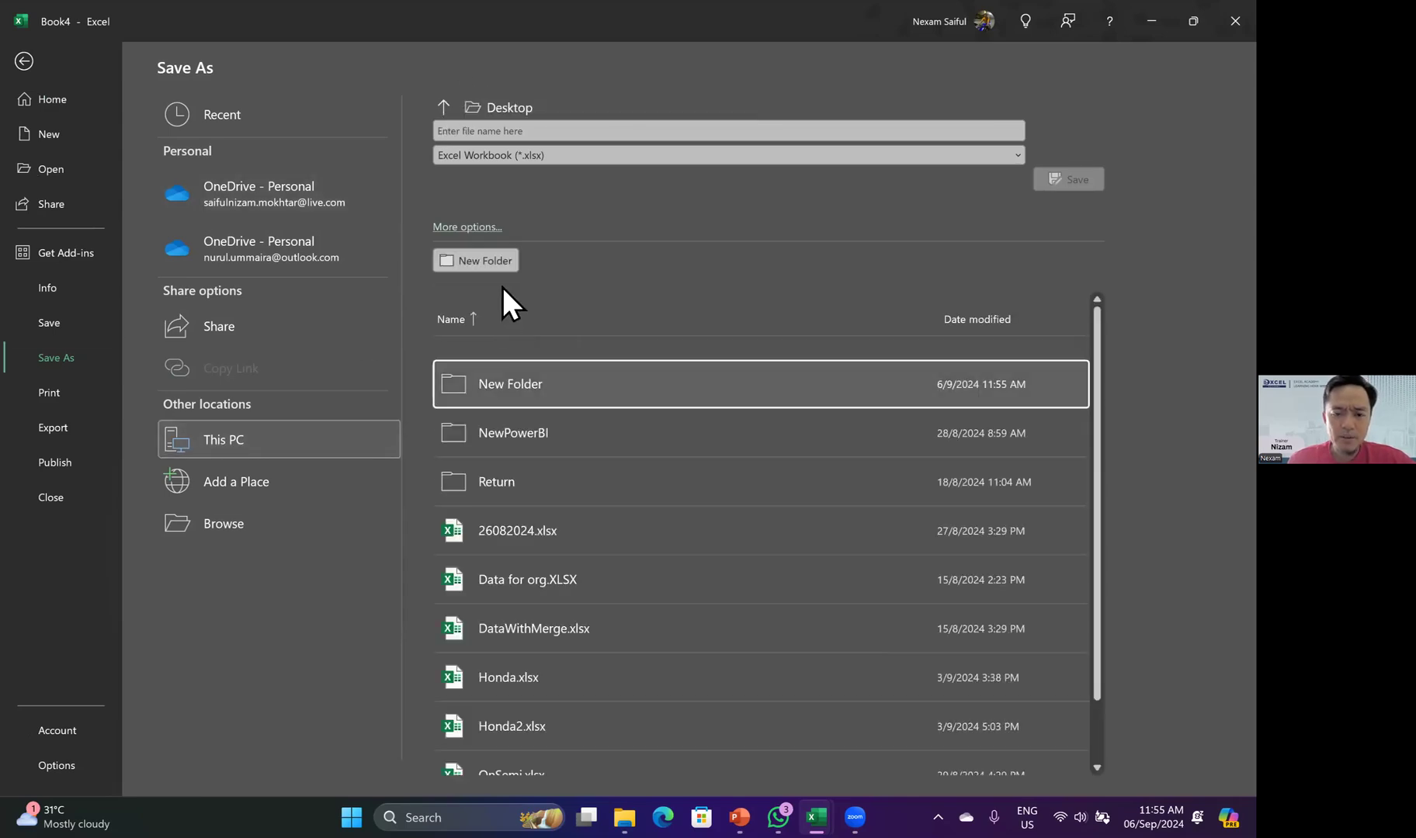
click(495, 379)
click(545, 132)
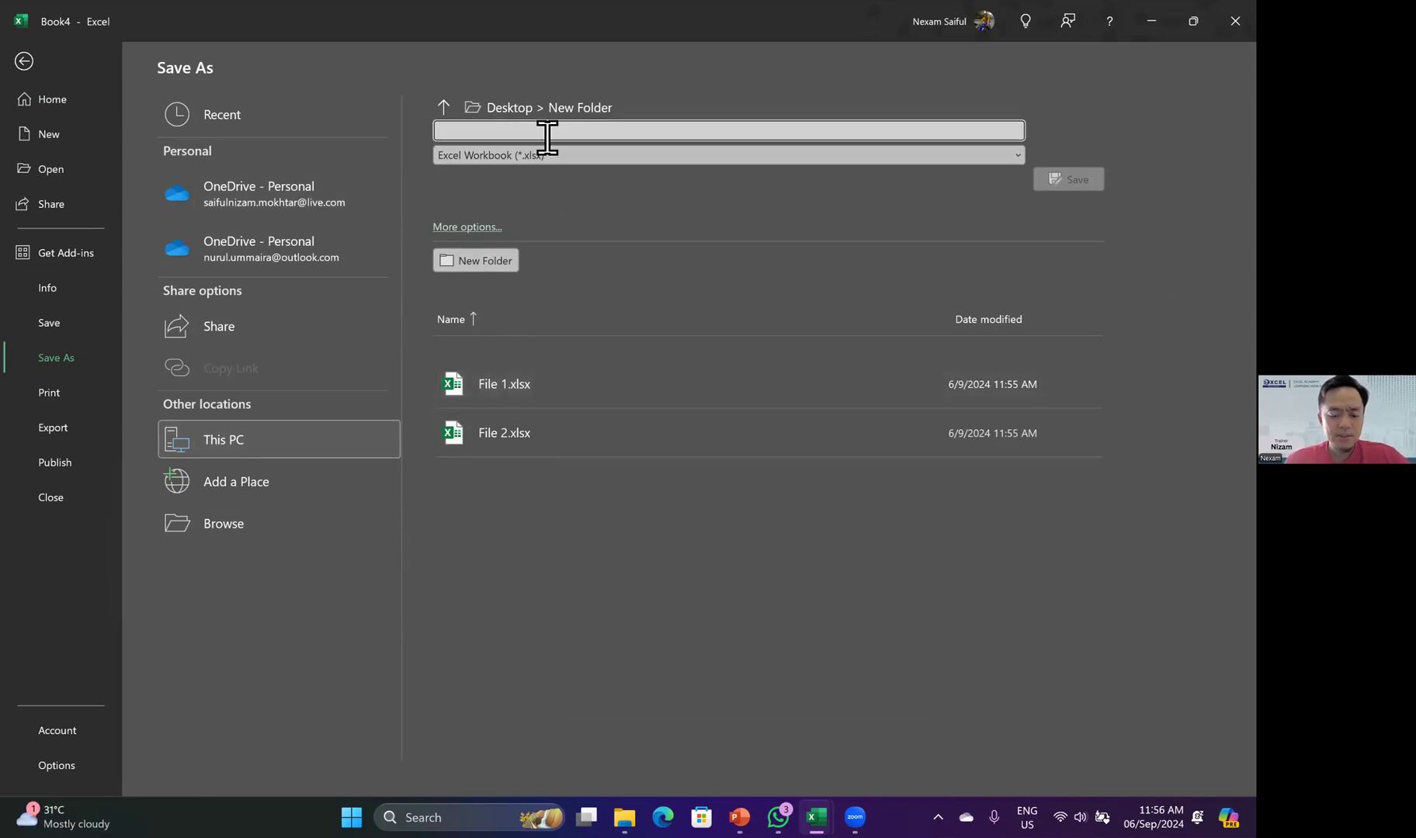
text(File 3)
key(Return)
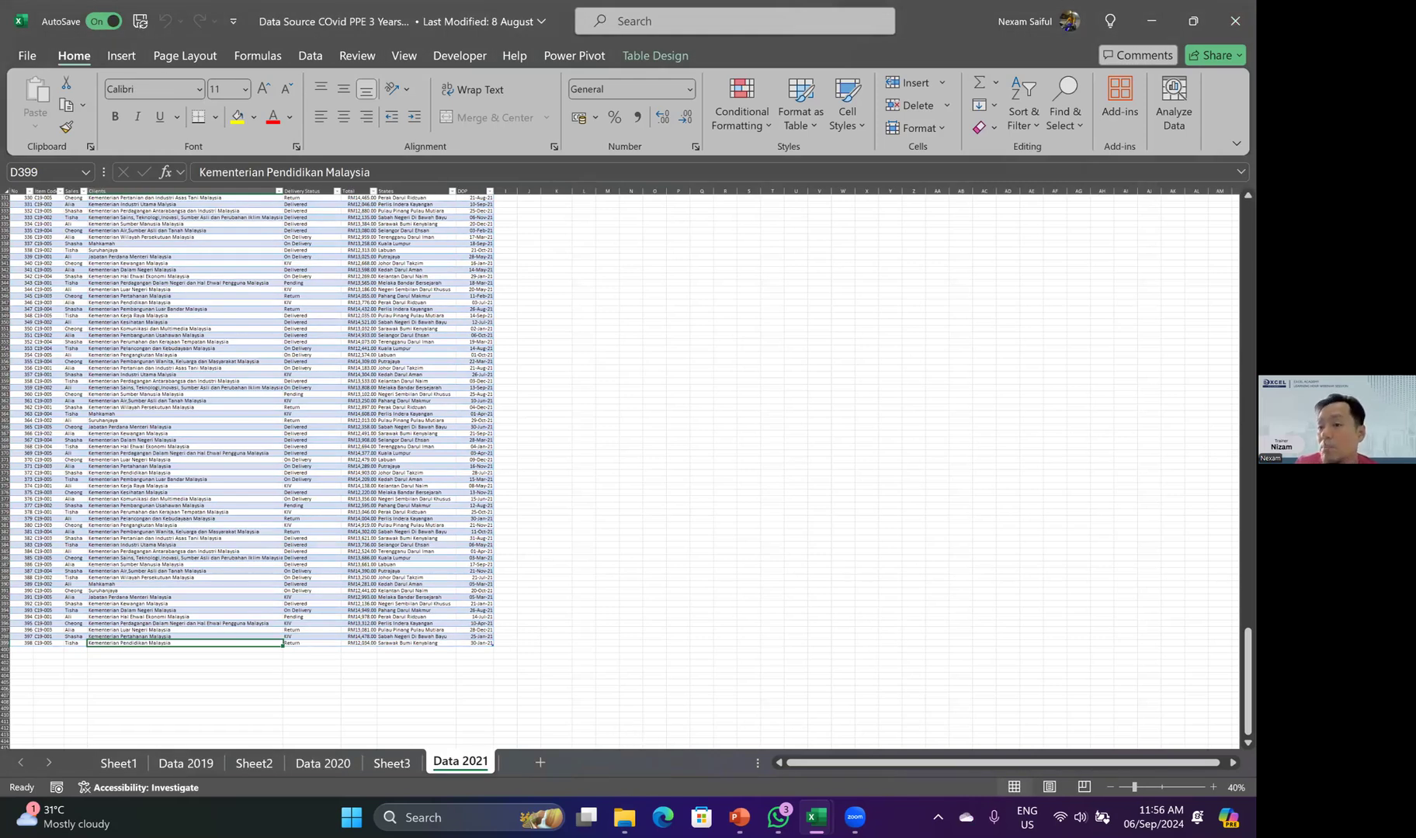
- Close the Covid PPE workbook, then switch to File Explorer, open New Folder on the Desktop and select File 1.xlsx
click(1235, 21)
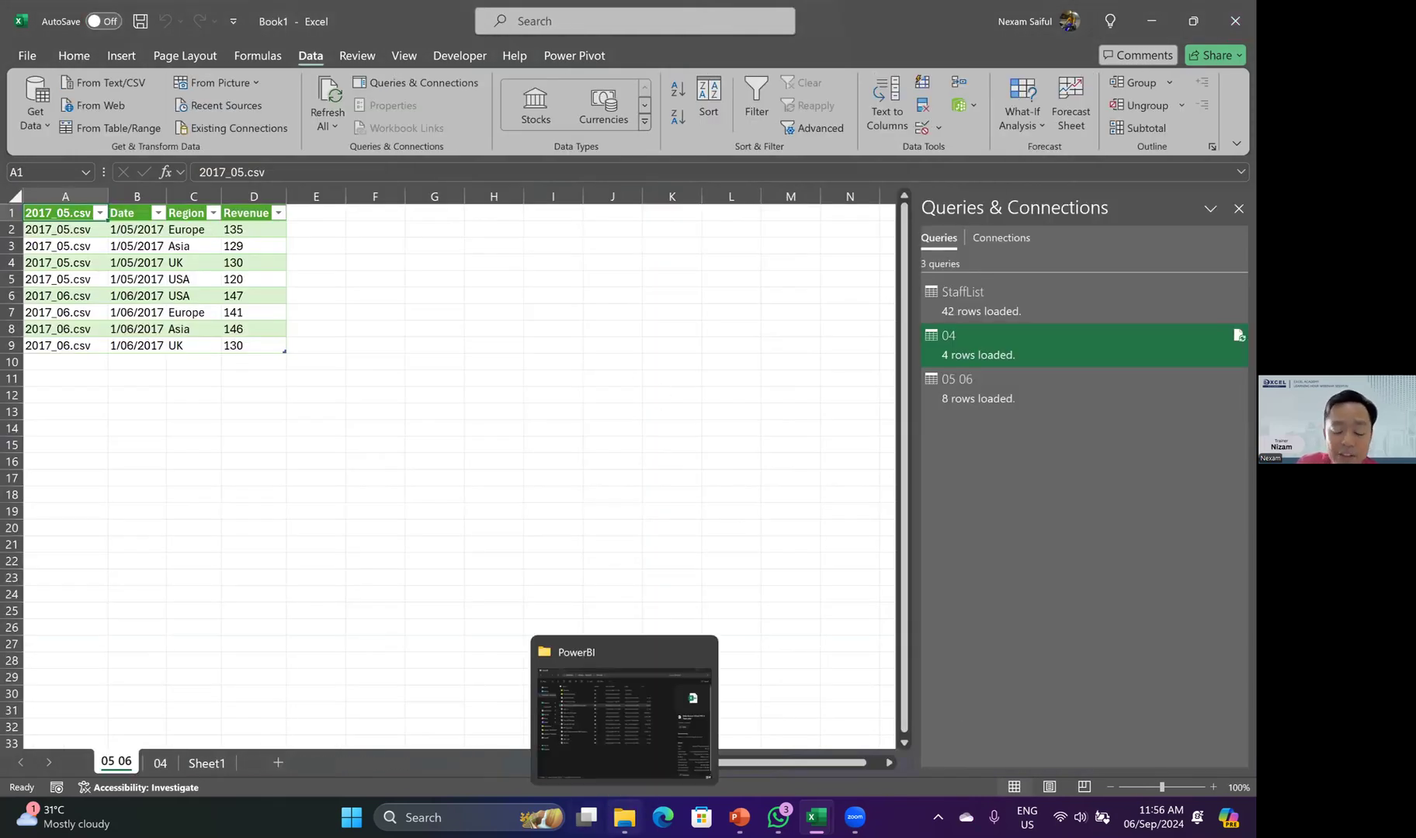
click(624, 815)
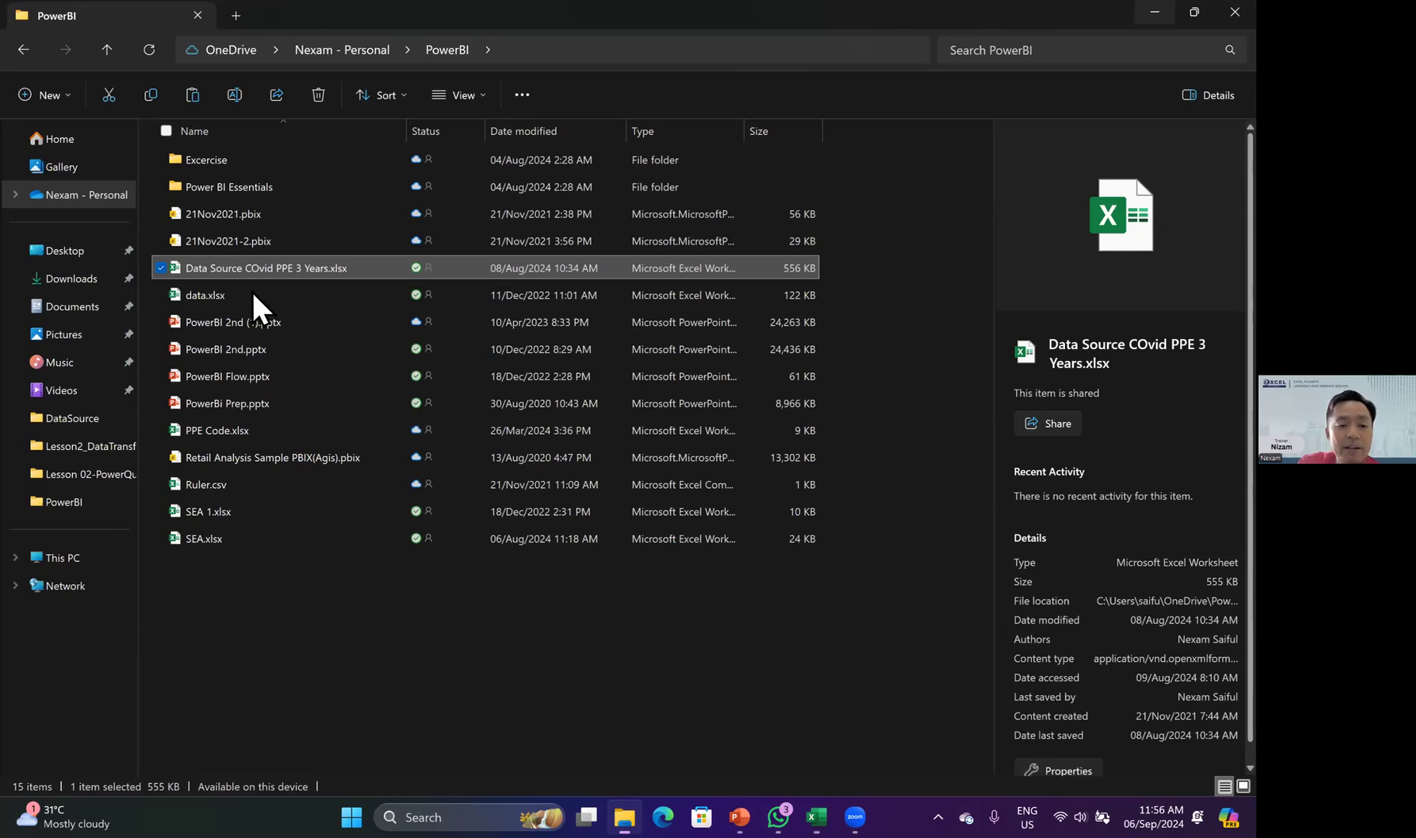
click(49, 241)
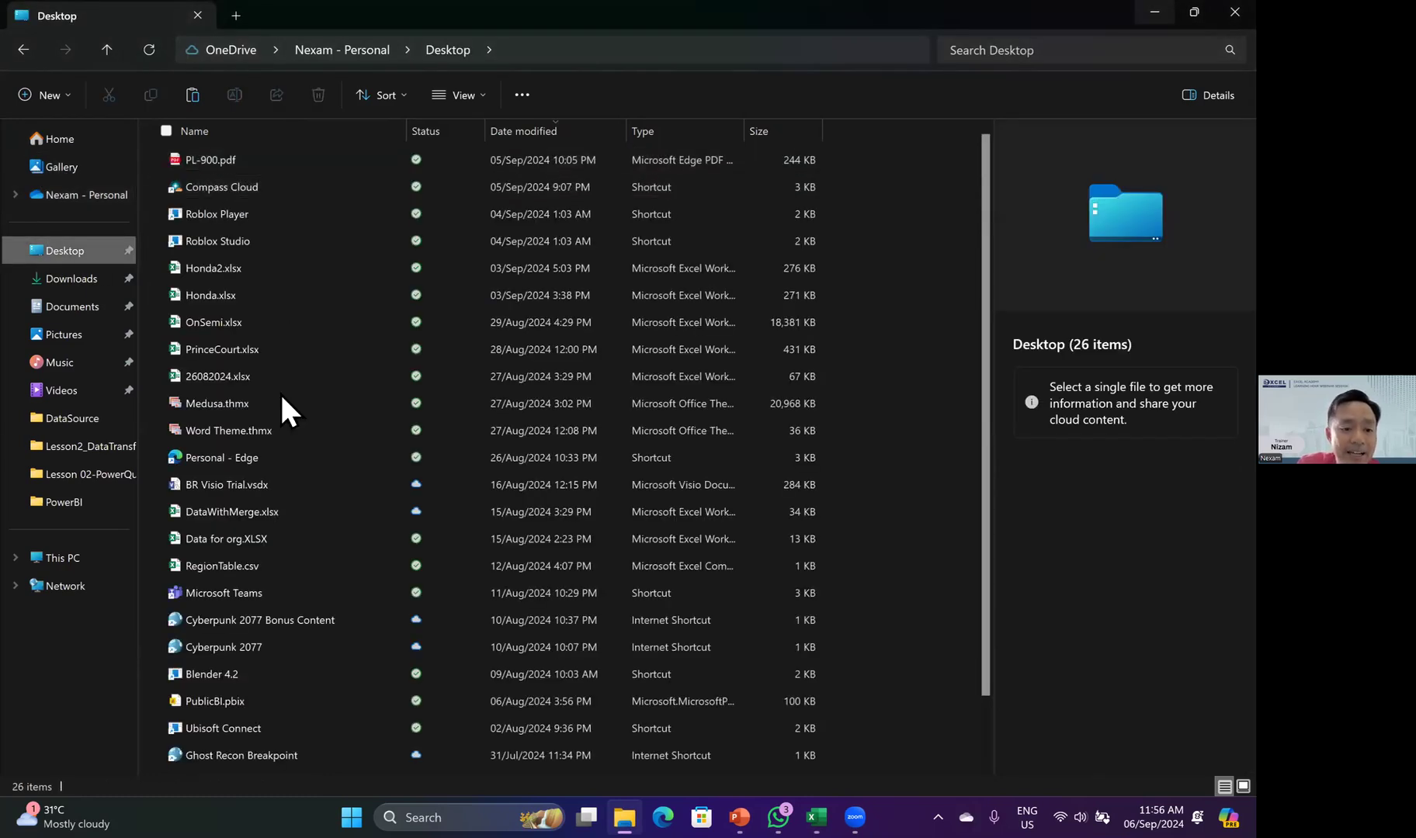
scroll(287, 411, down, 1)
click(242, 711)
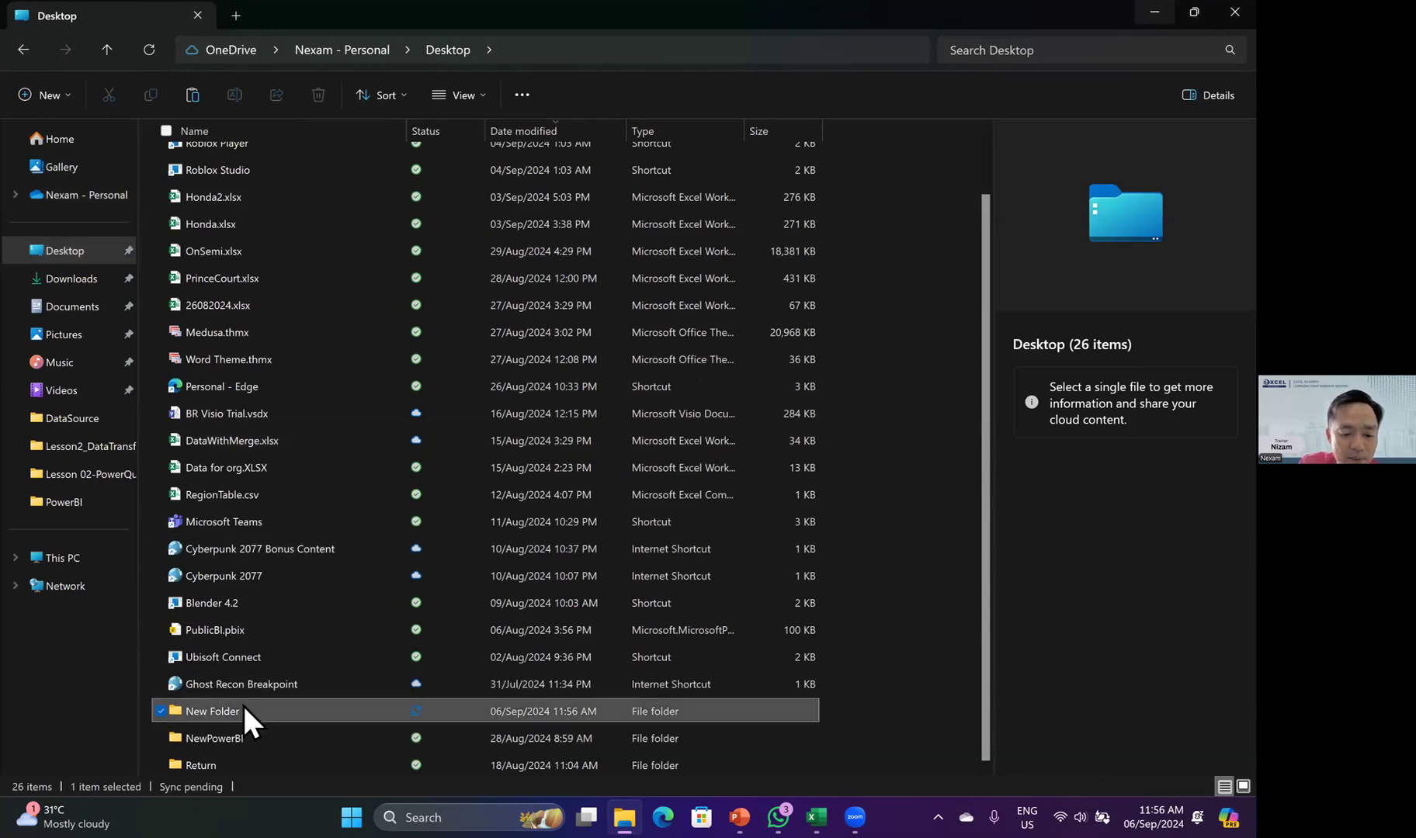
double_click(242, 707)
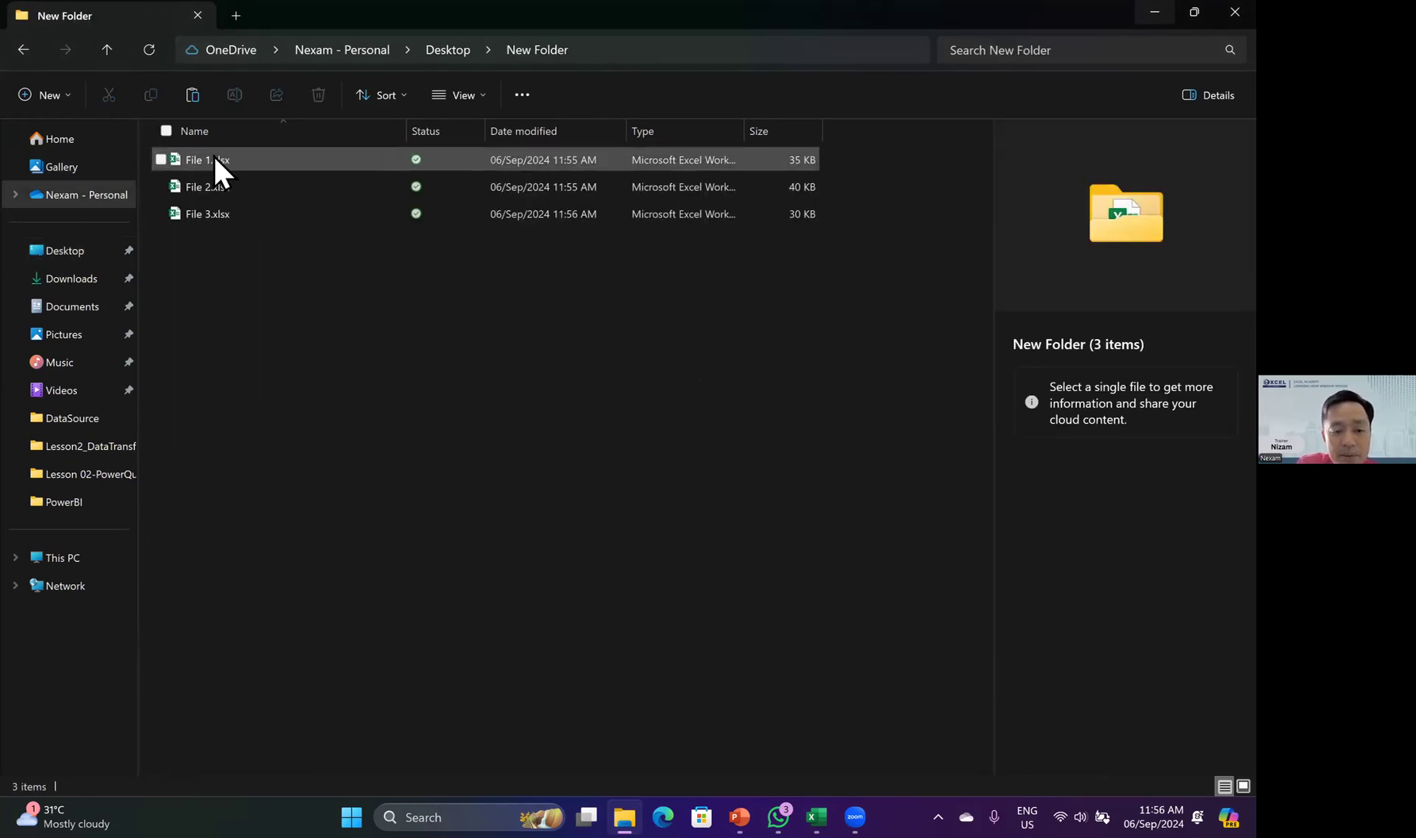
click(213, 155)
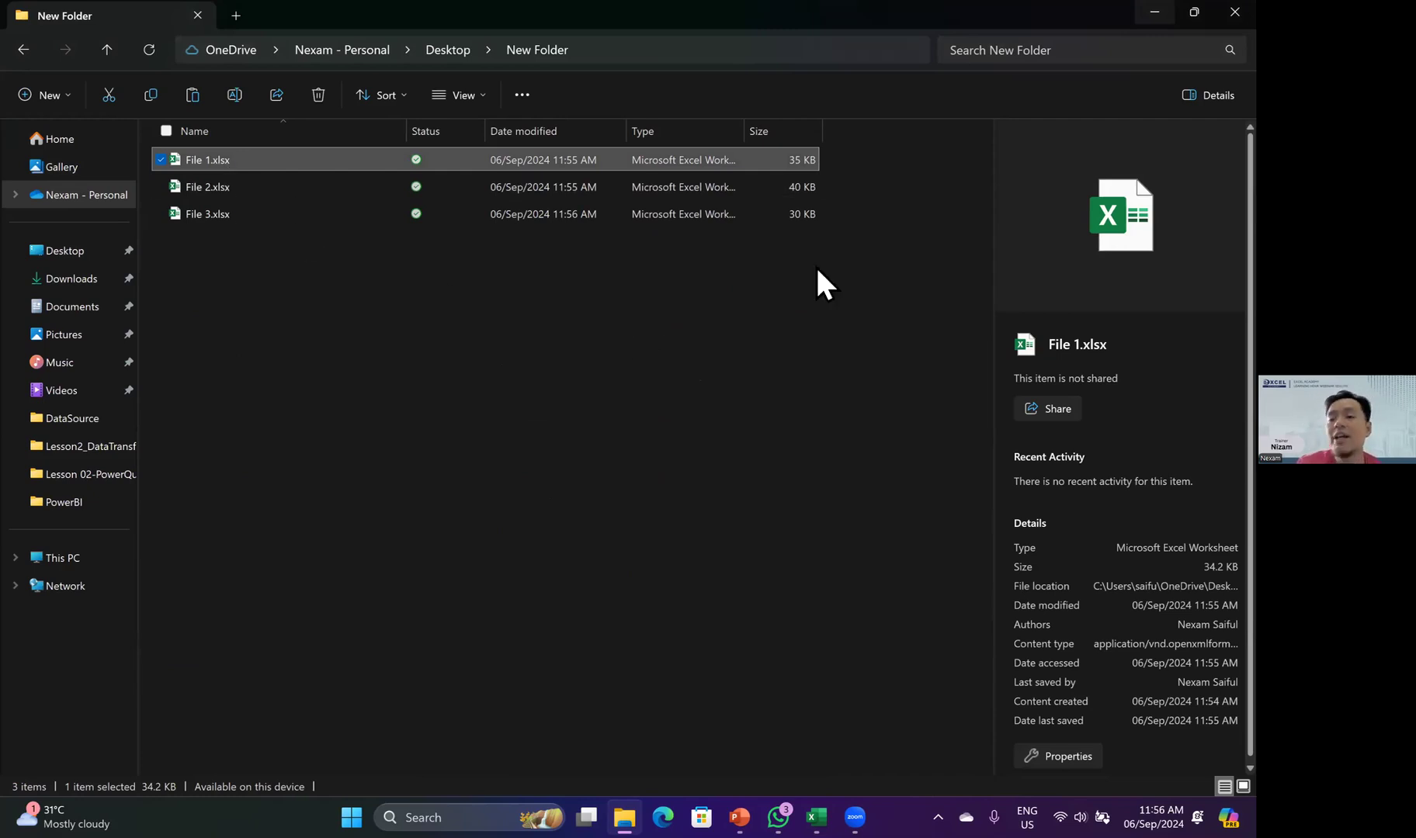
- Close File Explorer, then import the Desktop's New Folder into the Excel workbook as a folder source and open it for transformation
click(1234, 11)
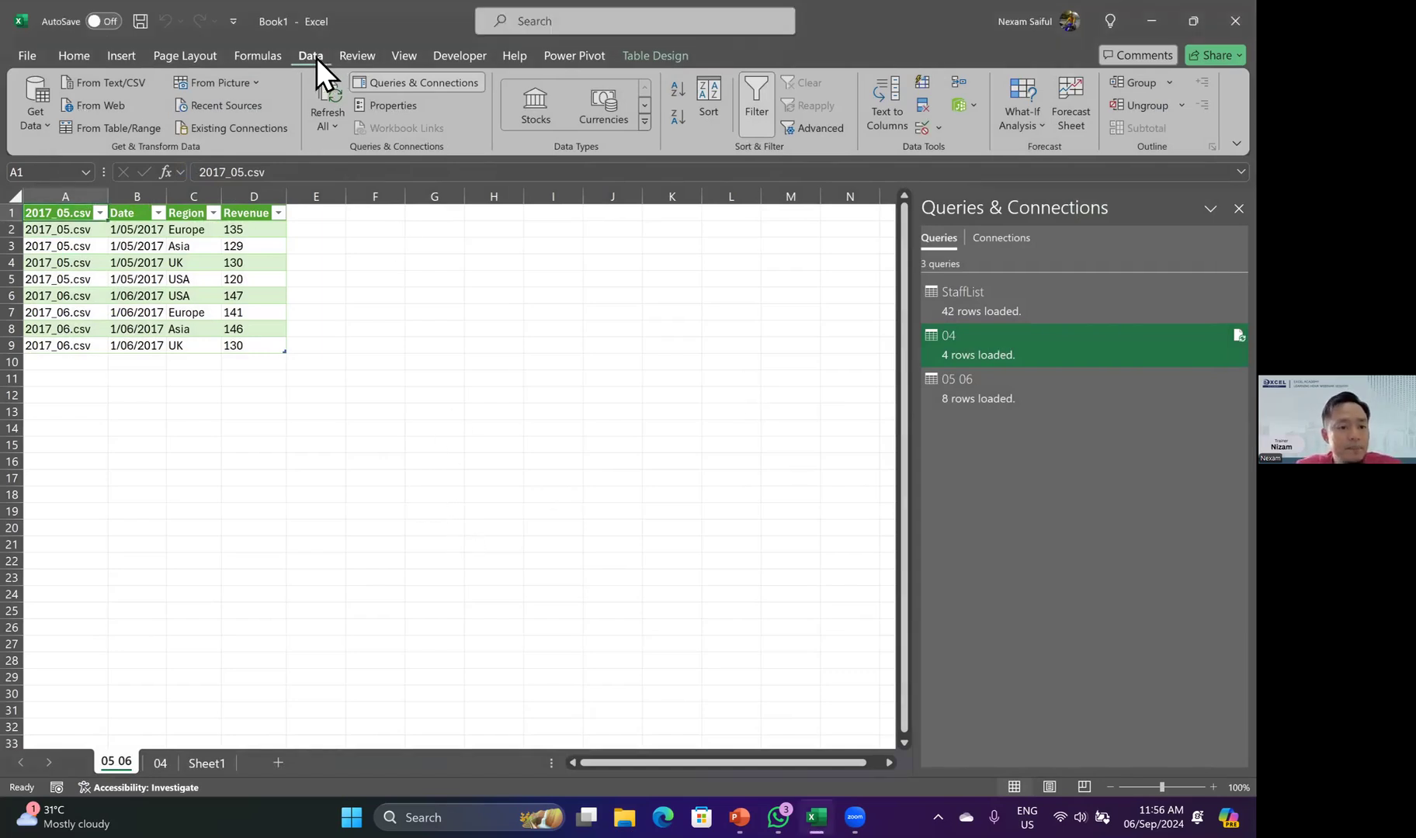
click(37, 118)
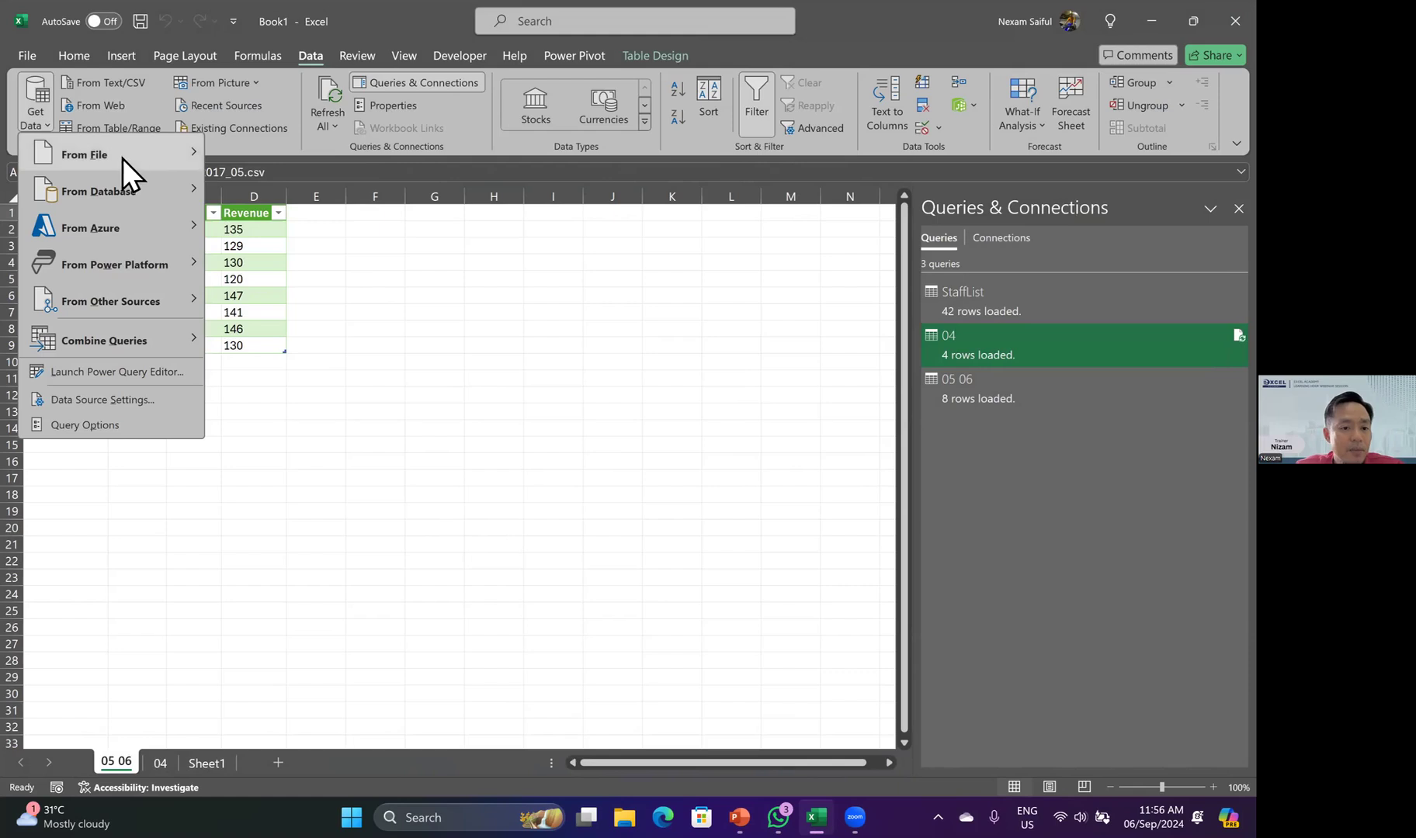
mouse_move(122, 155)
click(301, 338)
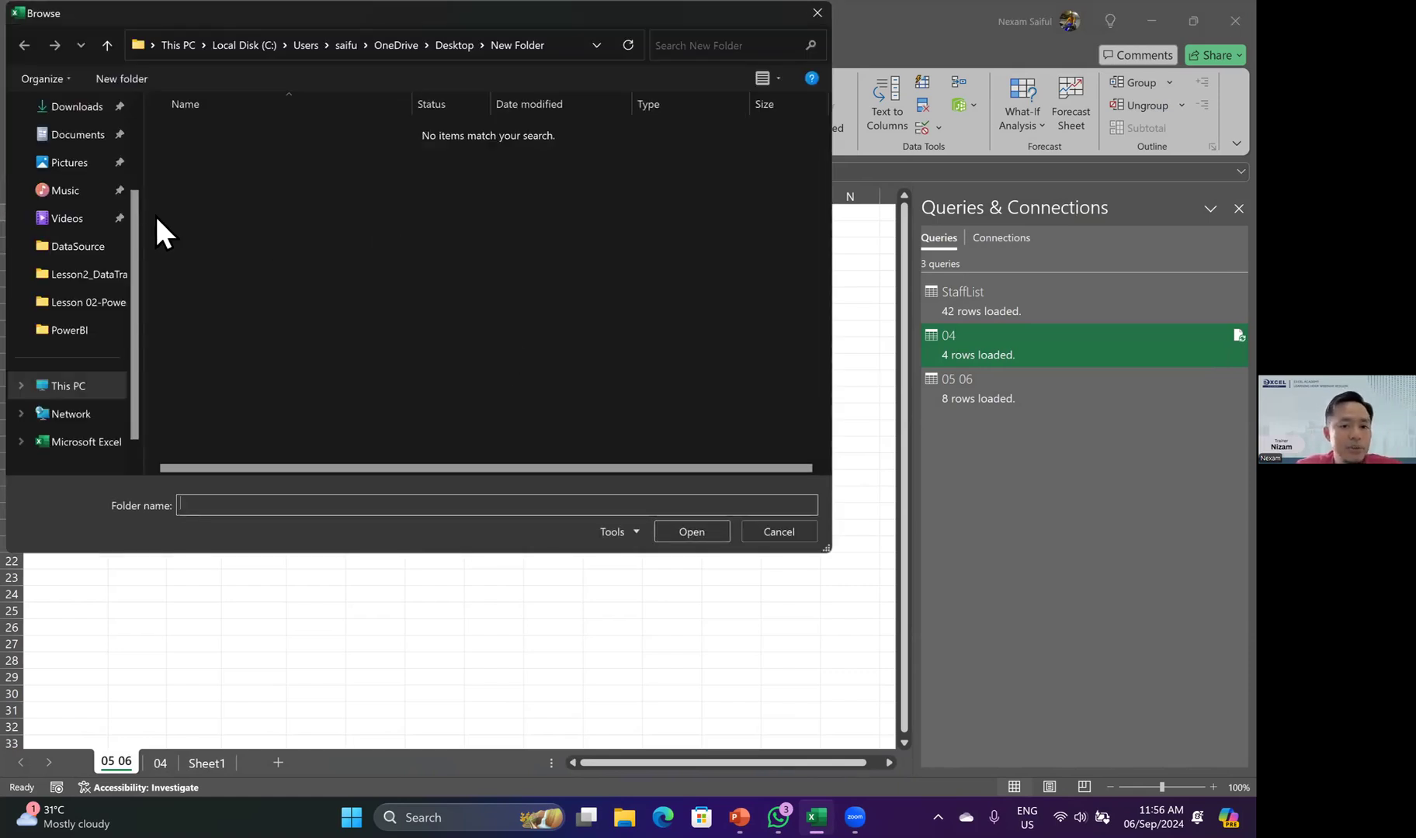
scroll(140, 225, up, 2)
click(72, 195)
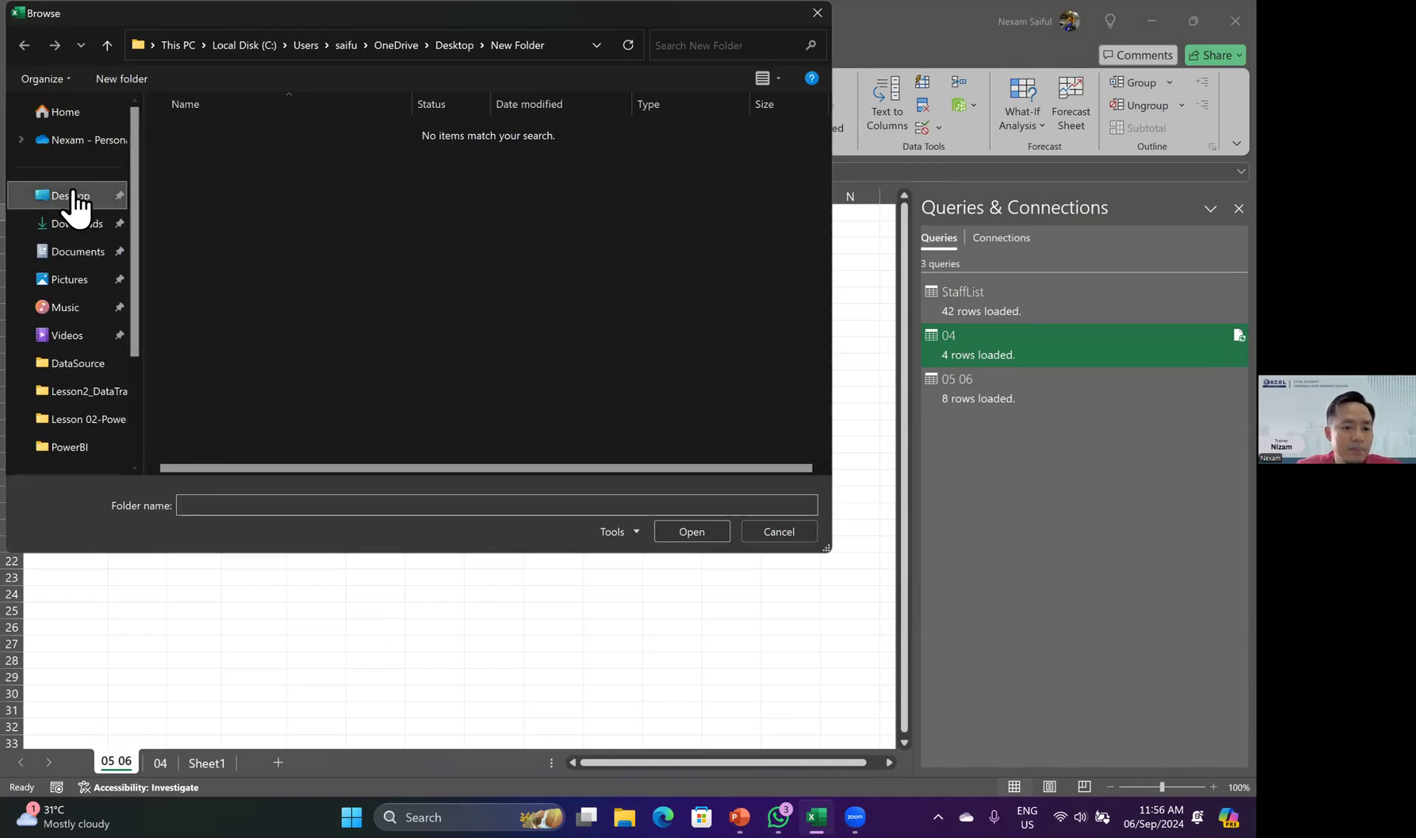
click(221, 140)
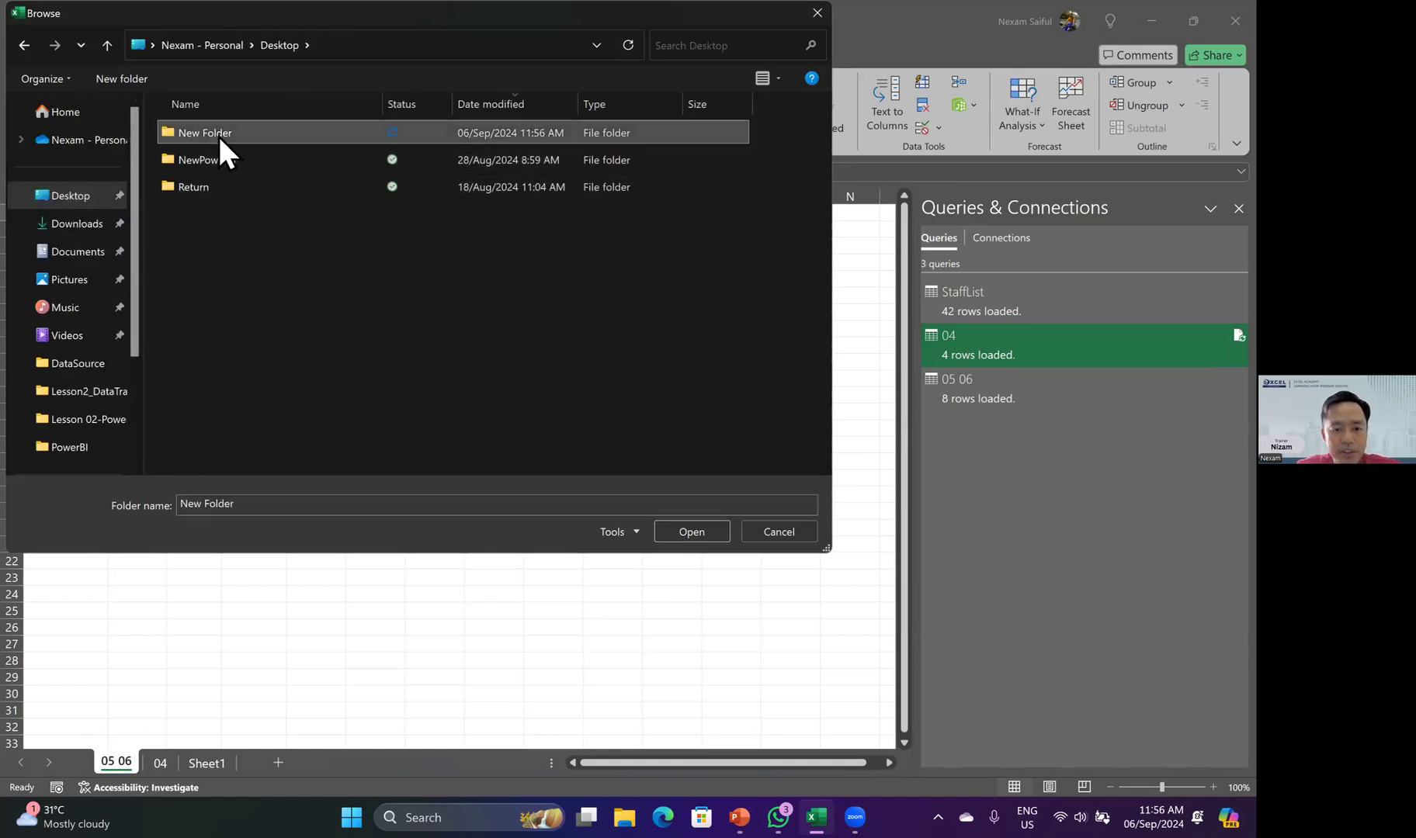
click(677, 533)
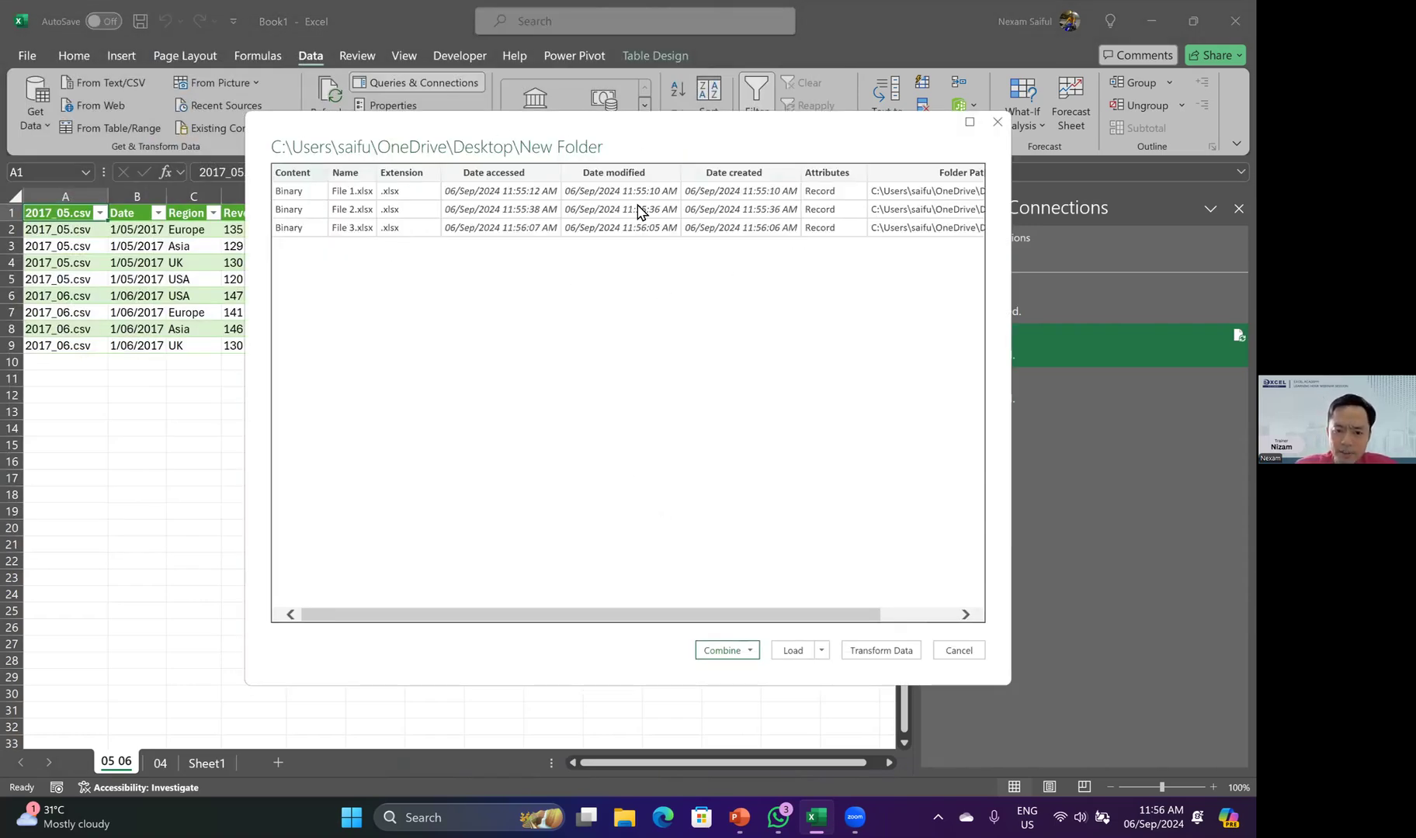
click(876, 654)
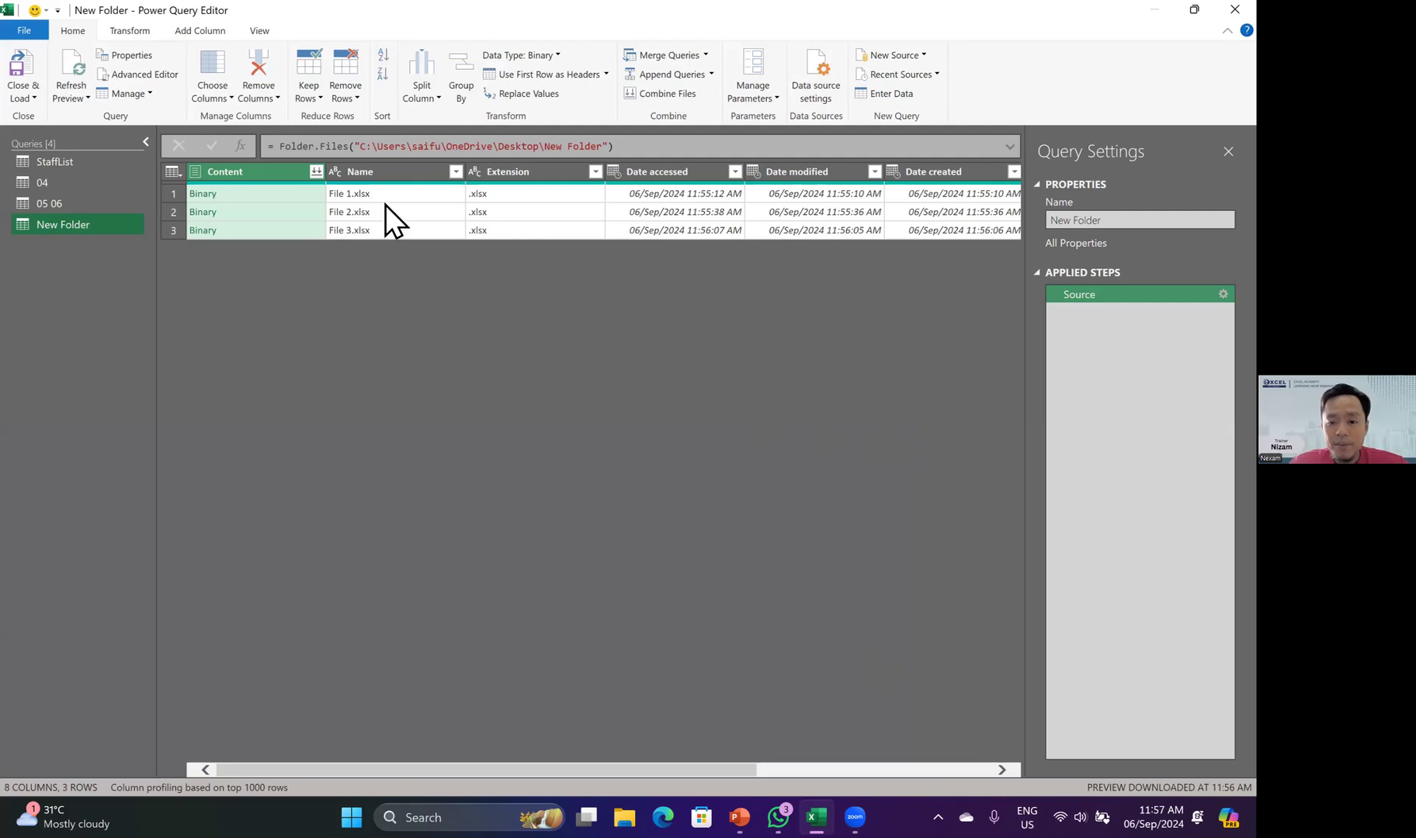
- Keep only the Content and Name columns of the New Folder query, removing all other columns
drag(655, 762, 472, 780)
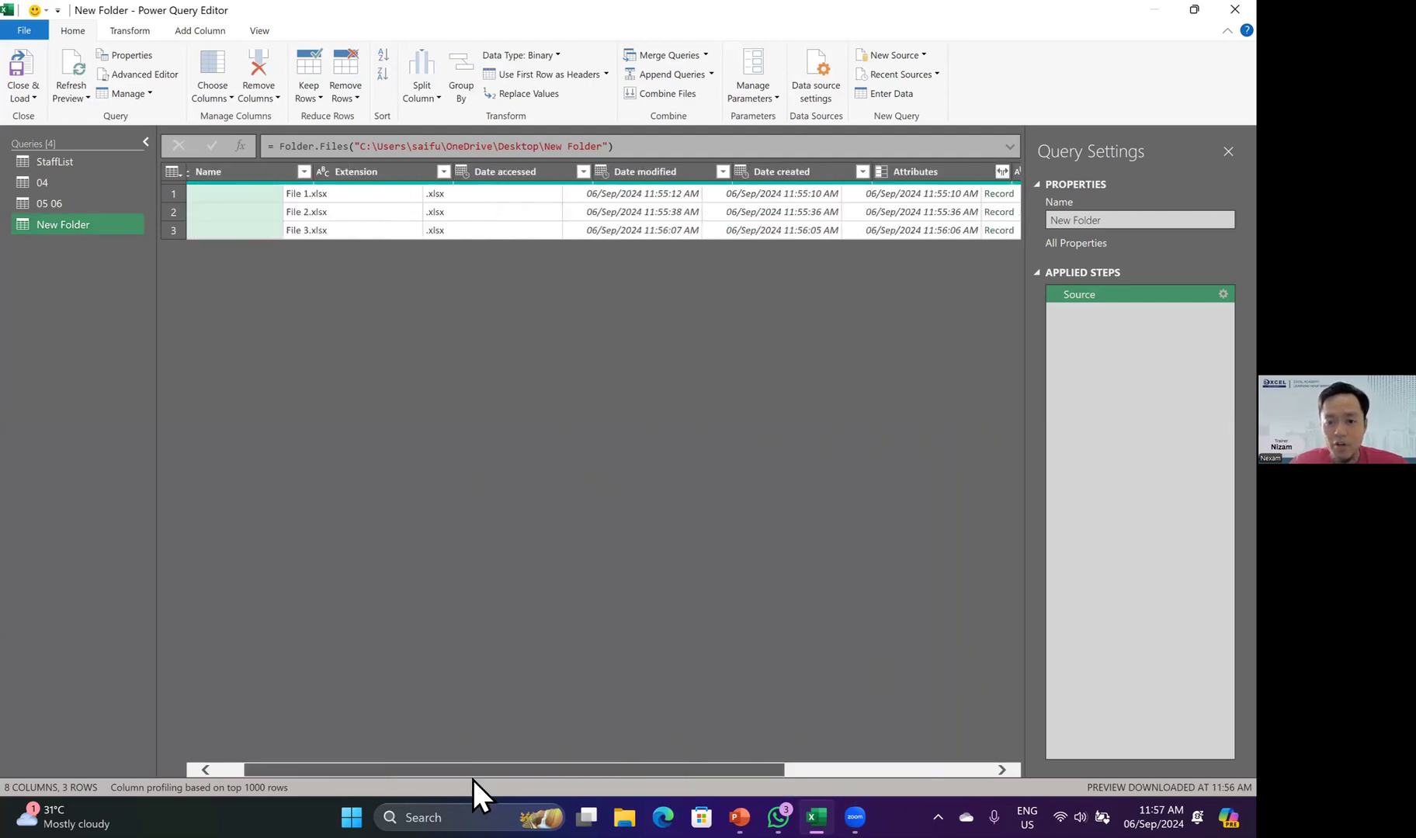
ctrl+click(378, 172)
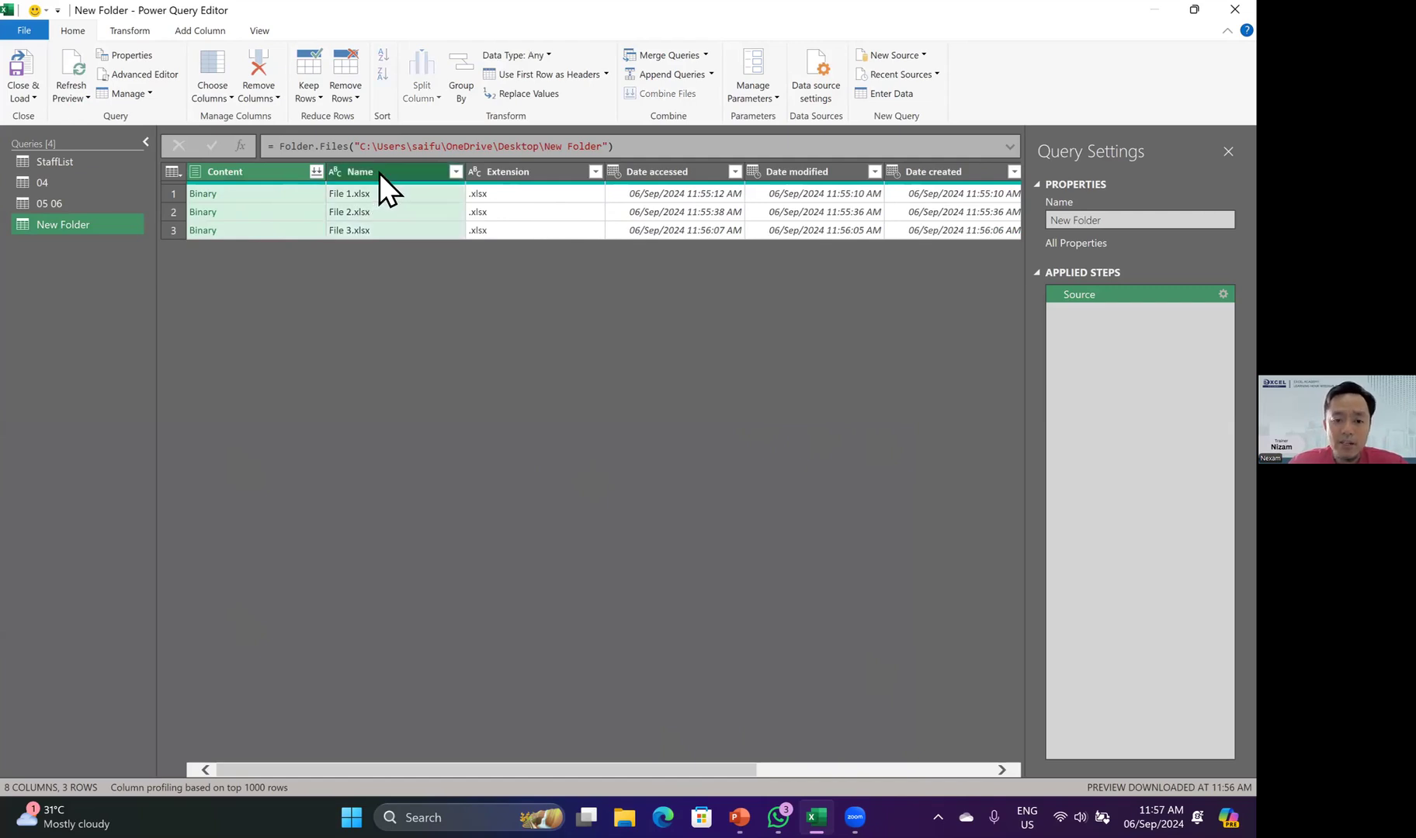
right_click(378, 173)
click(429, 216)
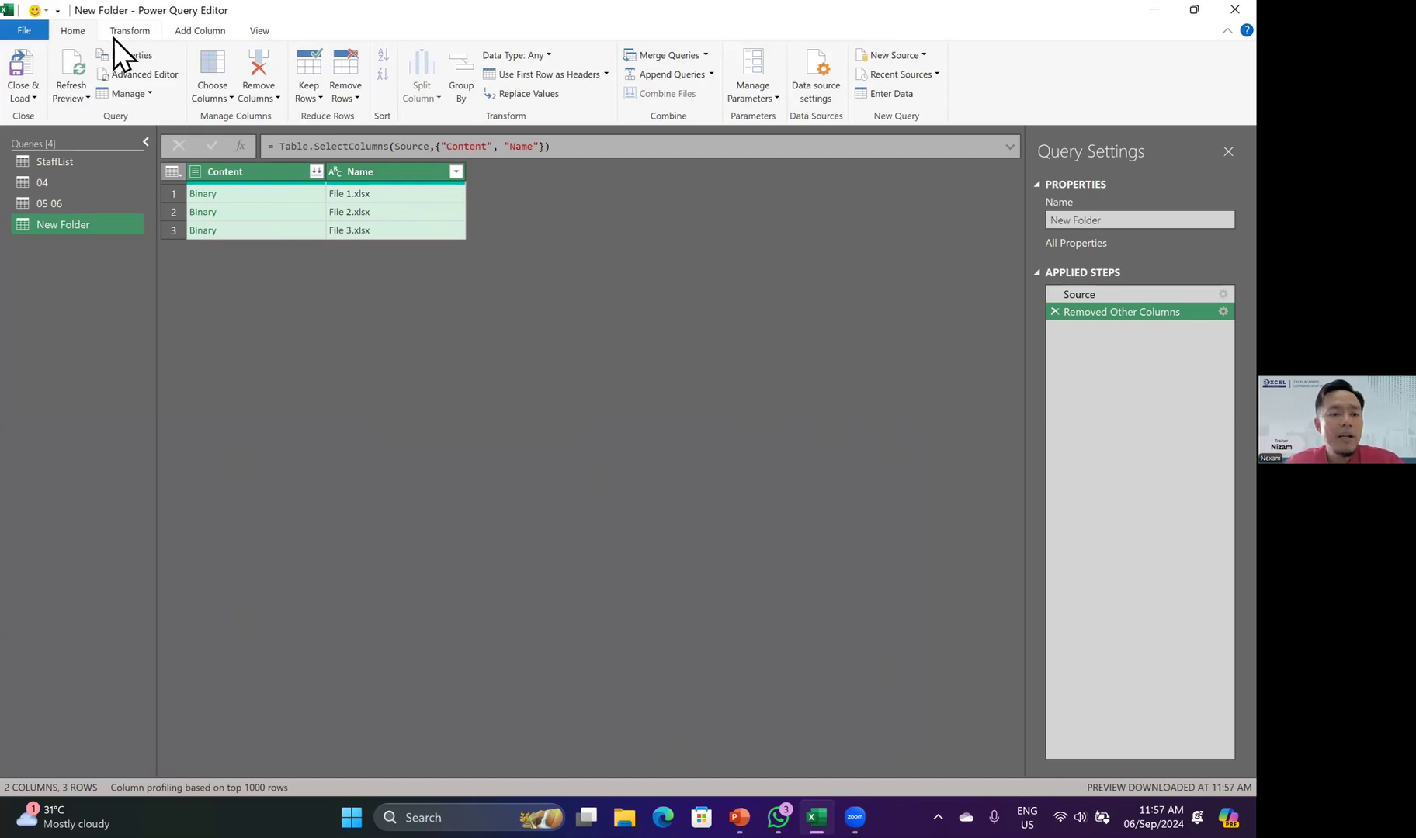
- Add a custom column named Data with the formula Excel.Workbook([Content])
click(189, 34)
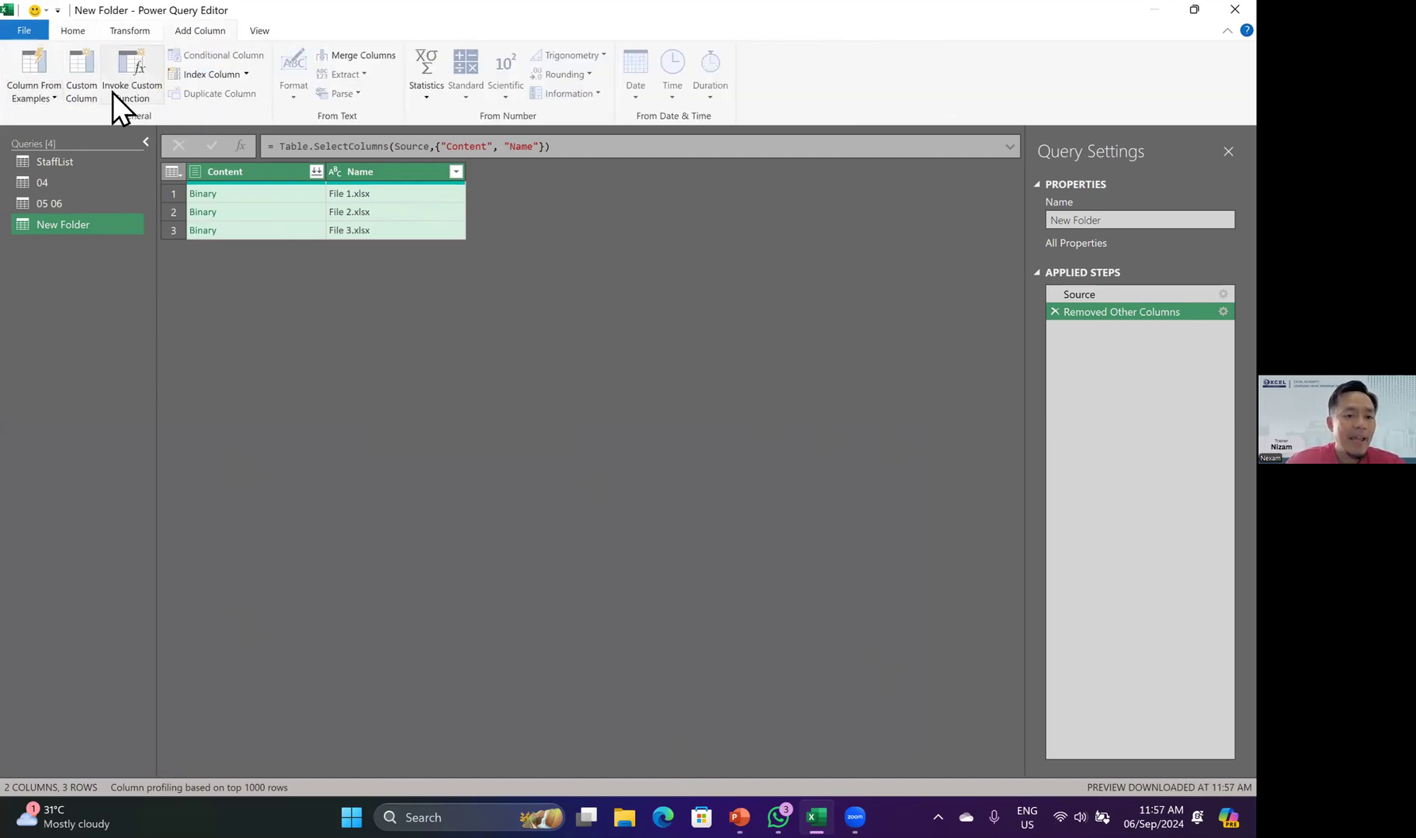
click(86, 95)
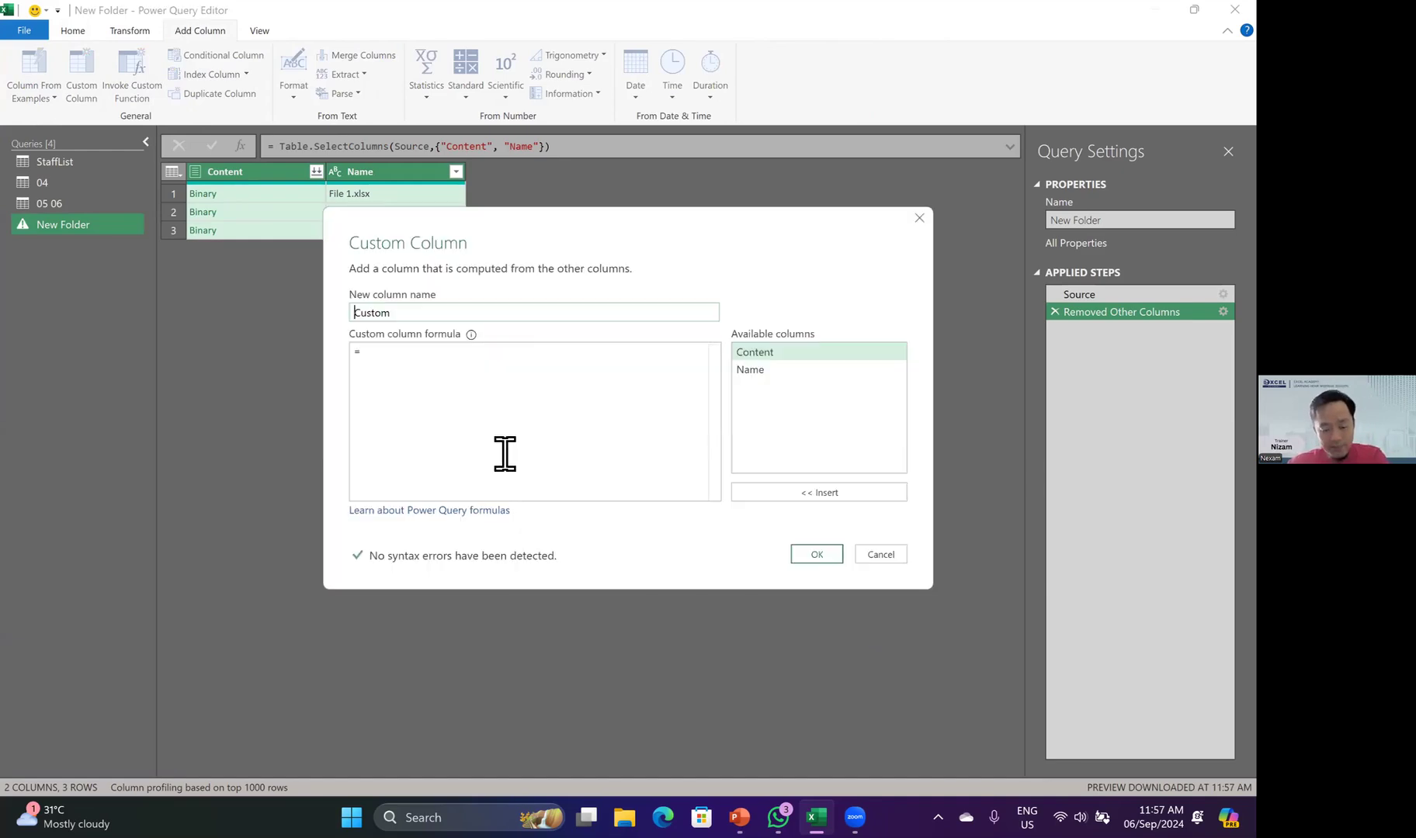
double_click(433, 312)
text(Data)
click(395, 356)
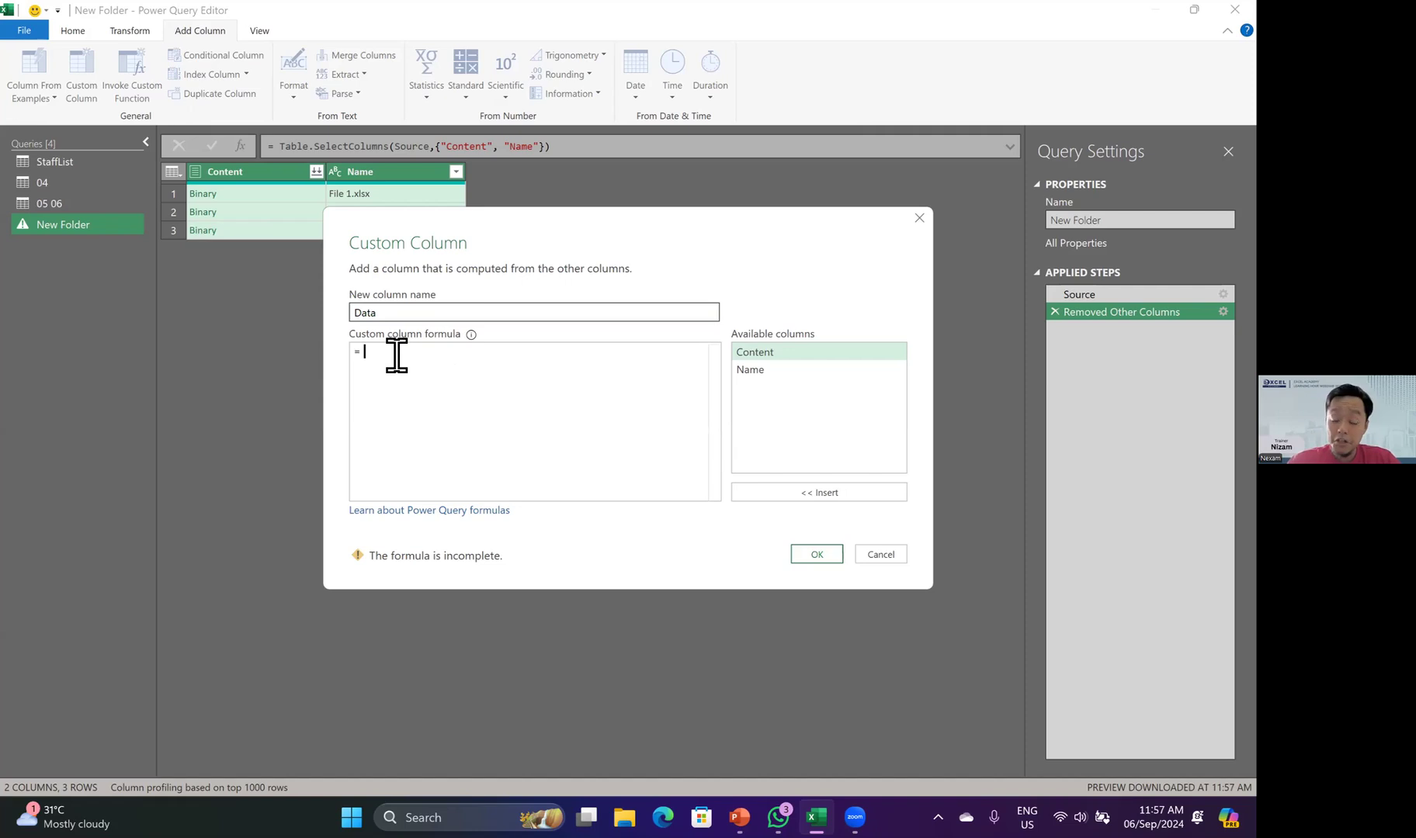
text(exce)
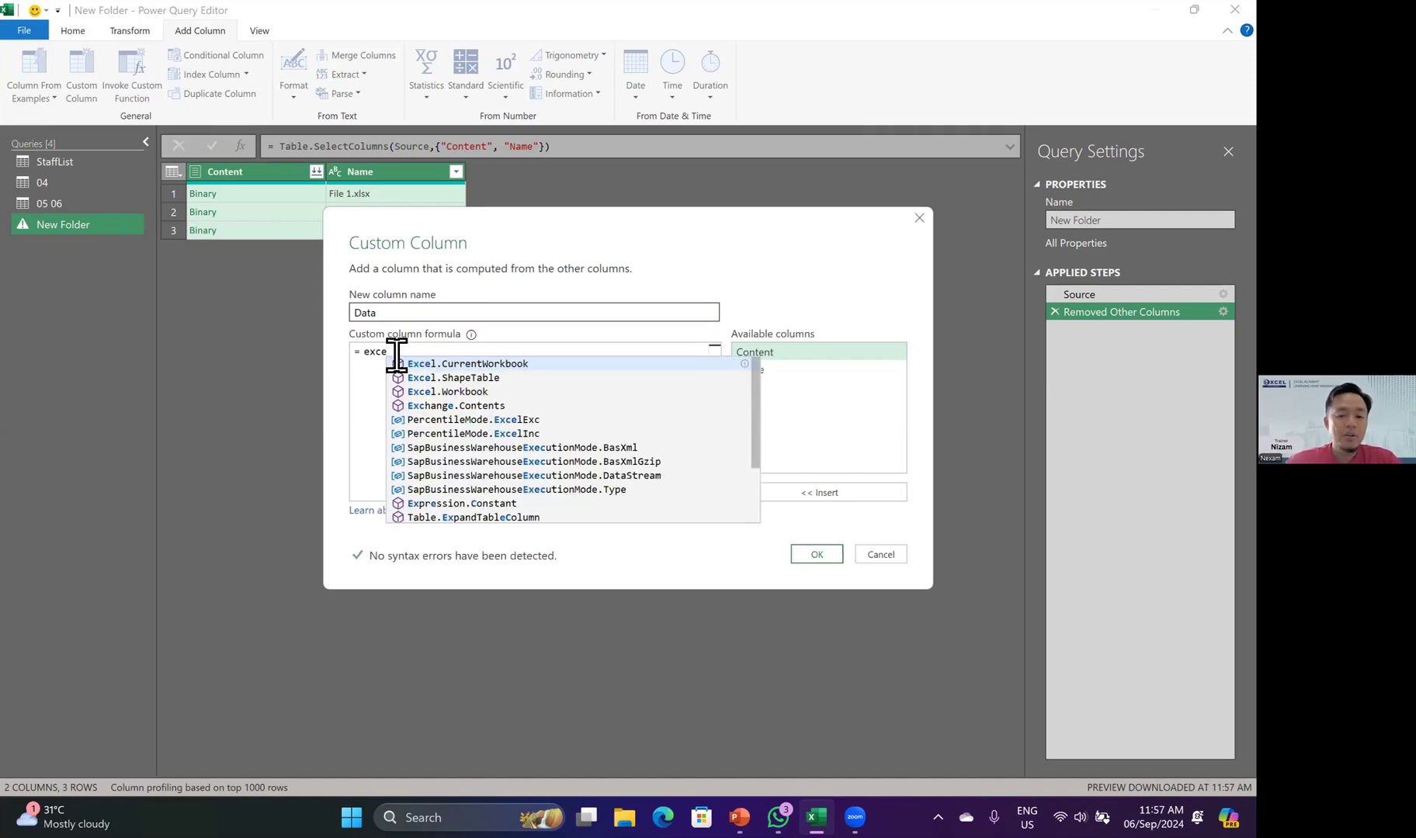
click(491, 392)
text(()
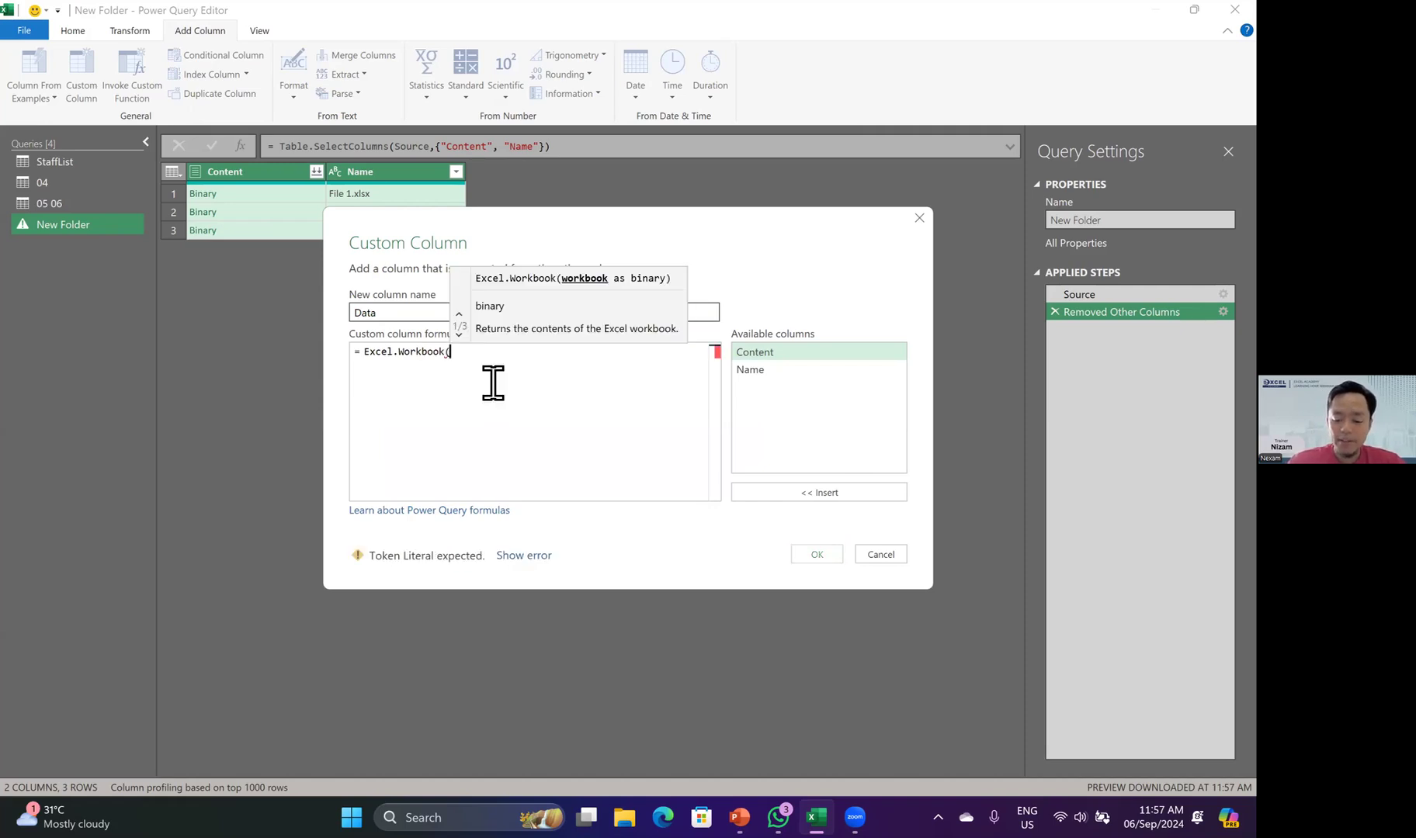
double_click(765, 355)
text())
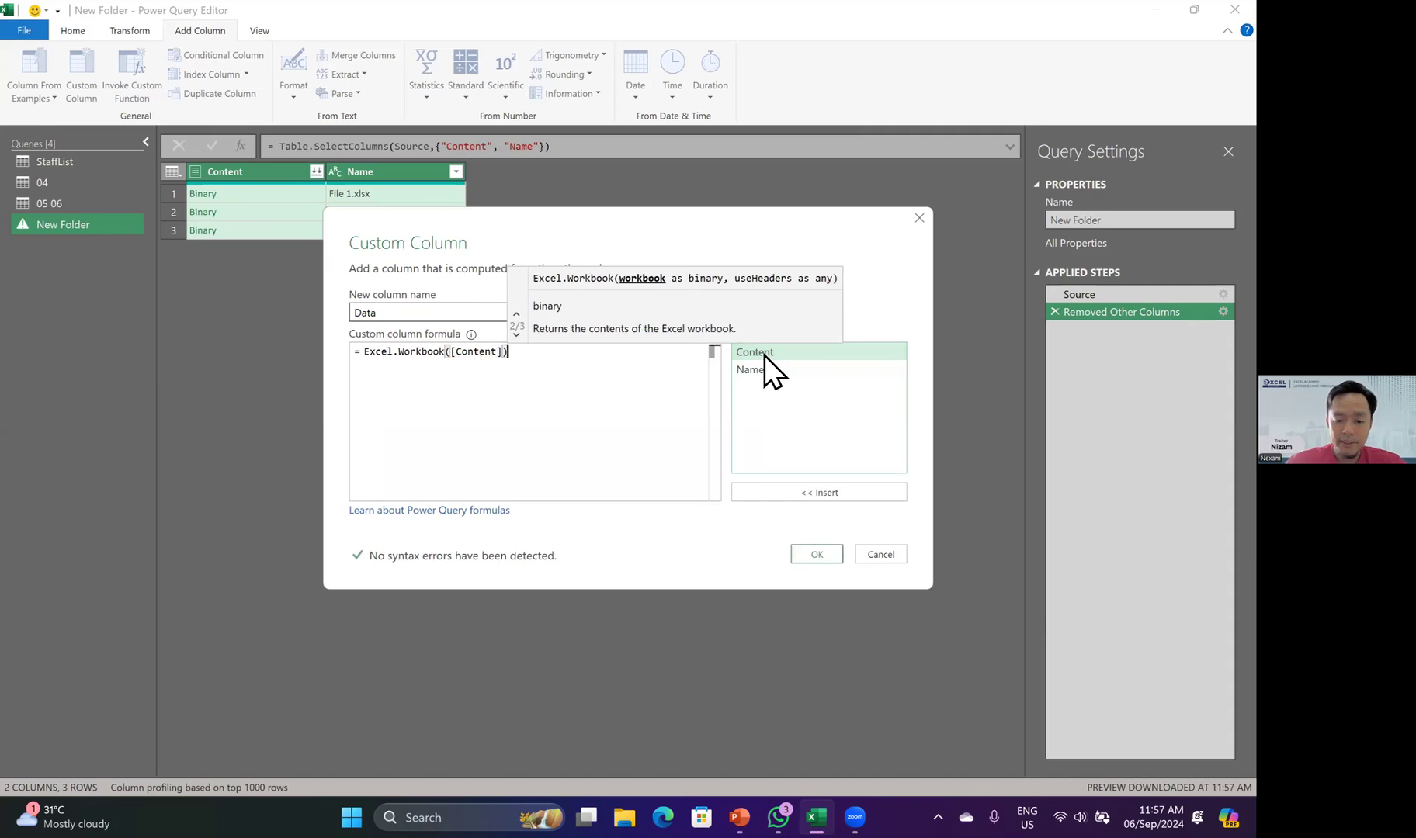
click(817, 554)
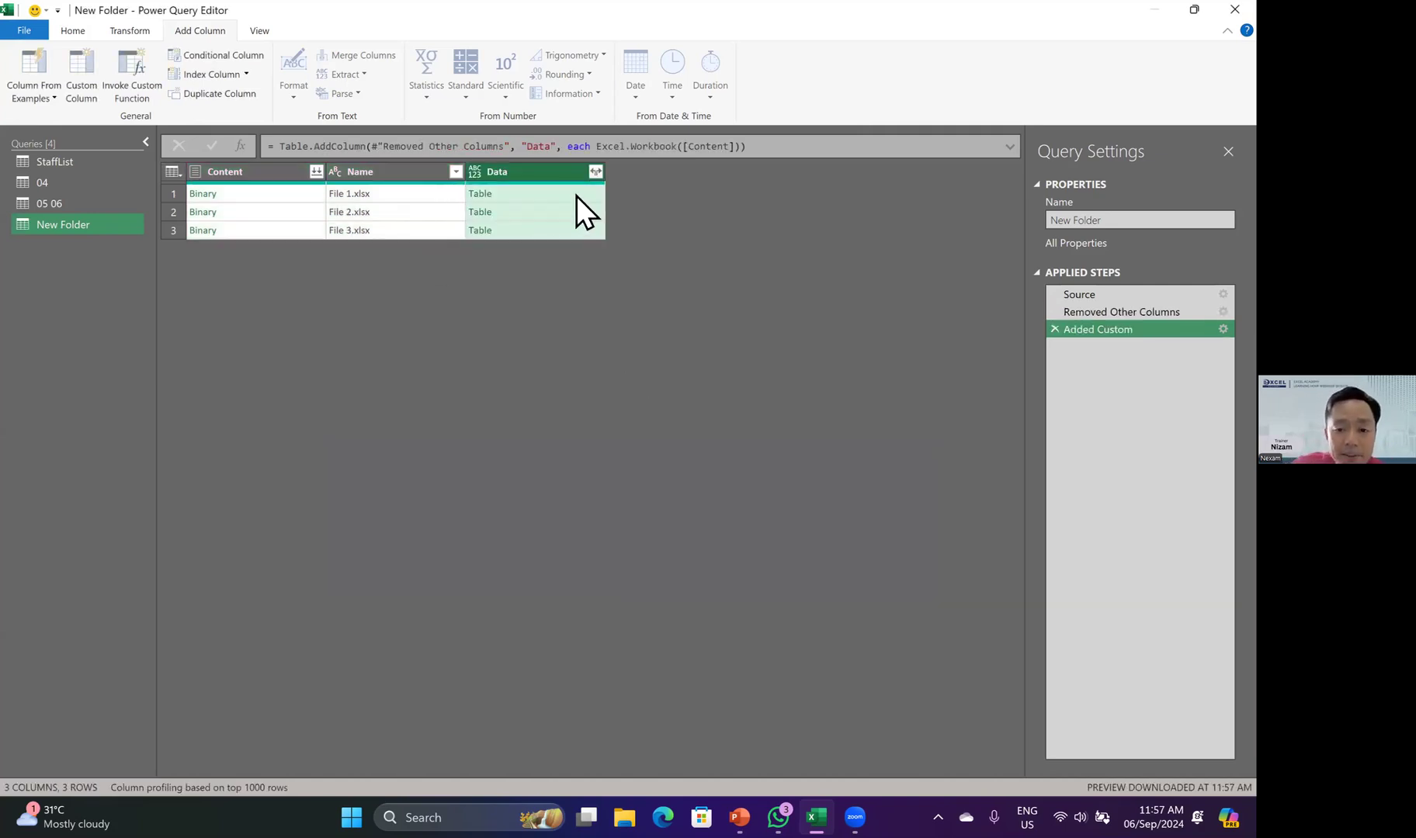
- Expand the Data column with all its fields, keeping the original column name as prefix
click(596, 171)
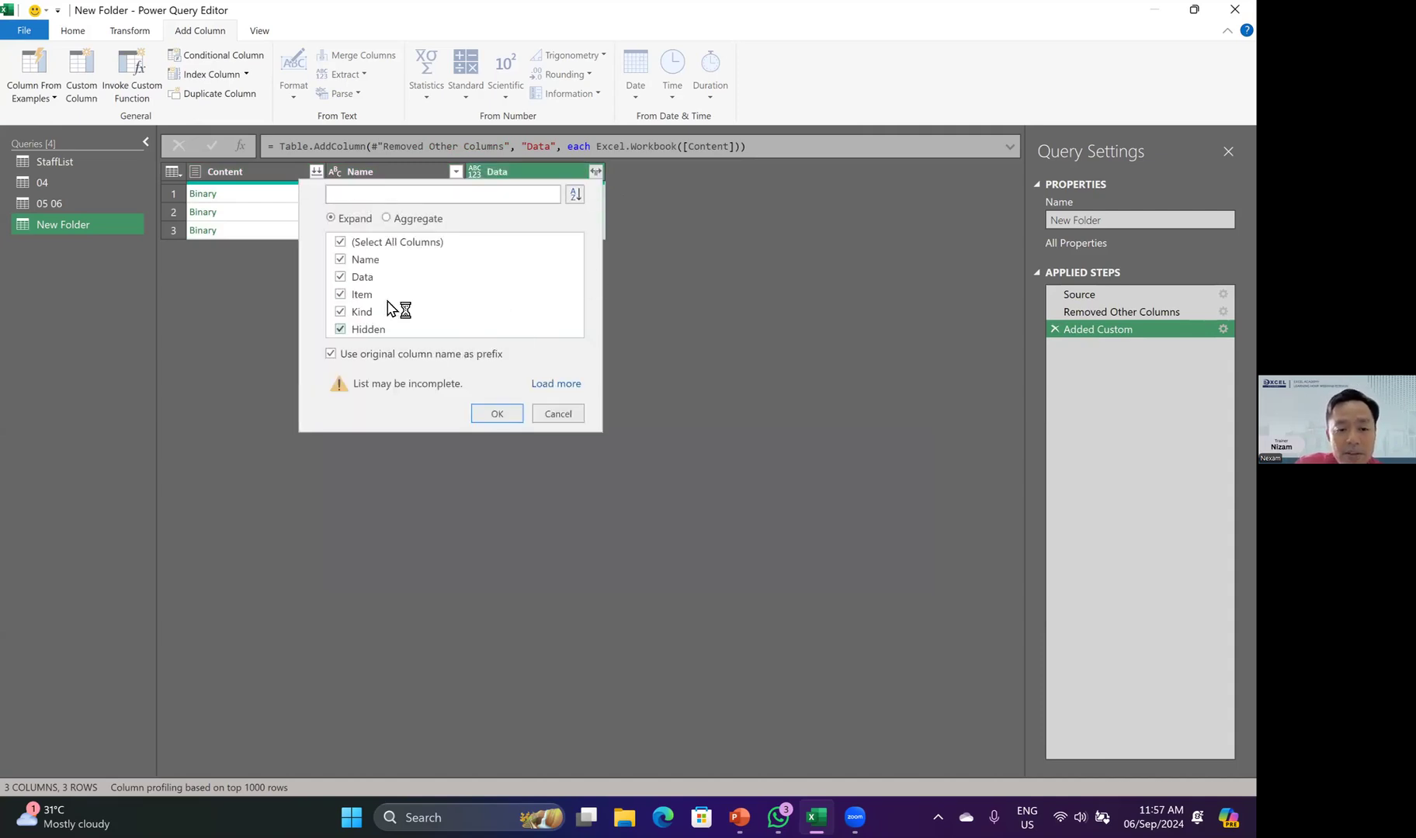
click(342, 241)
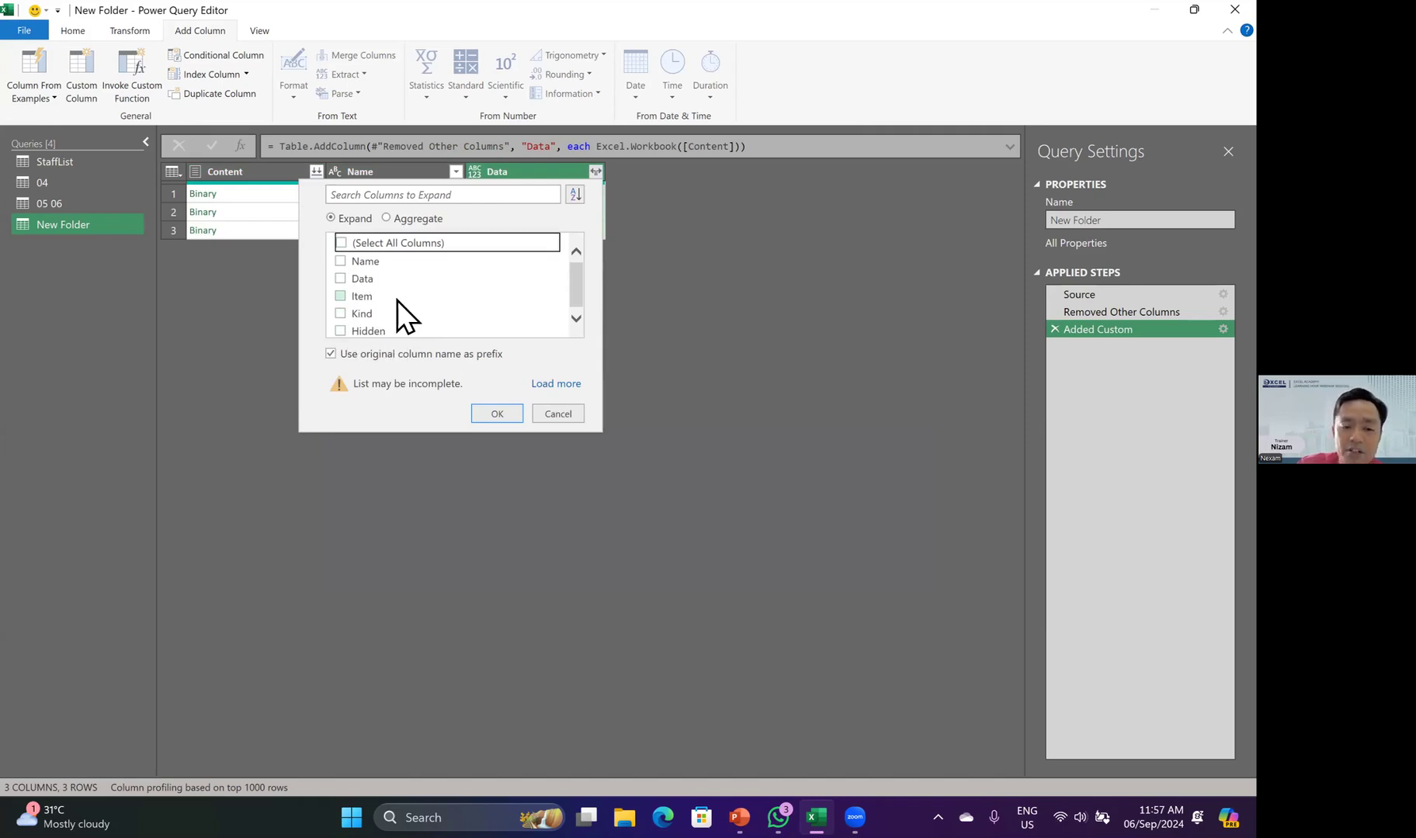
click(342, 243)
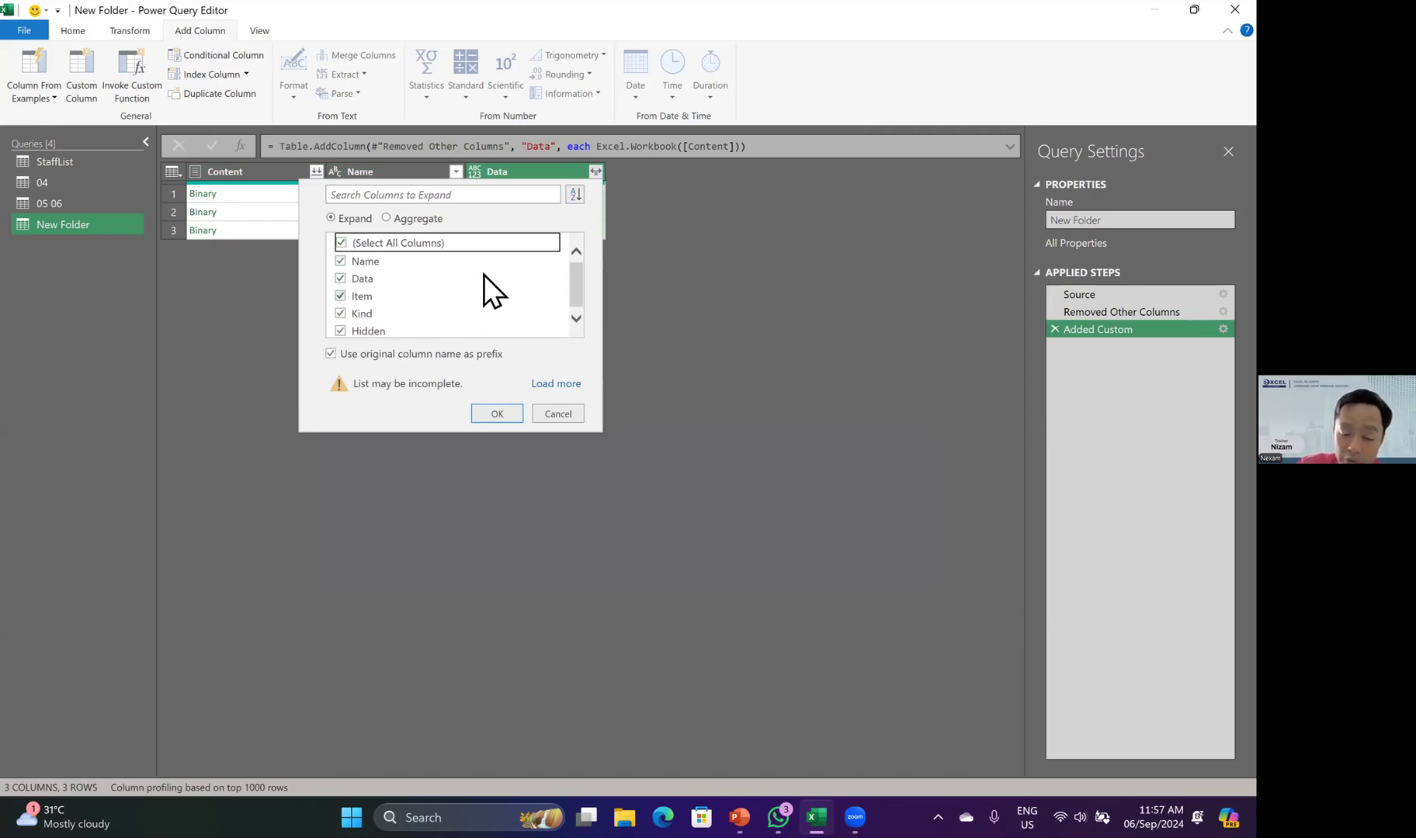
click(497, 413)
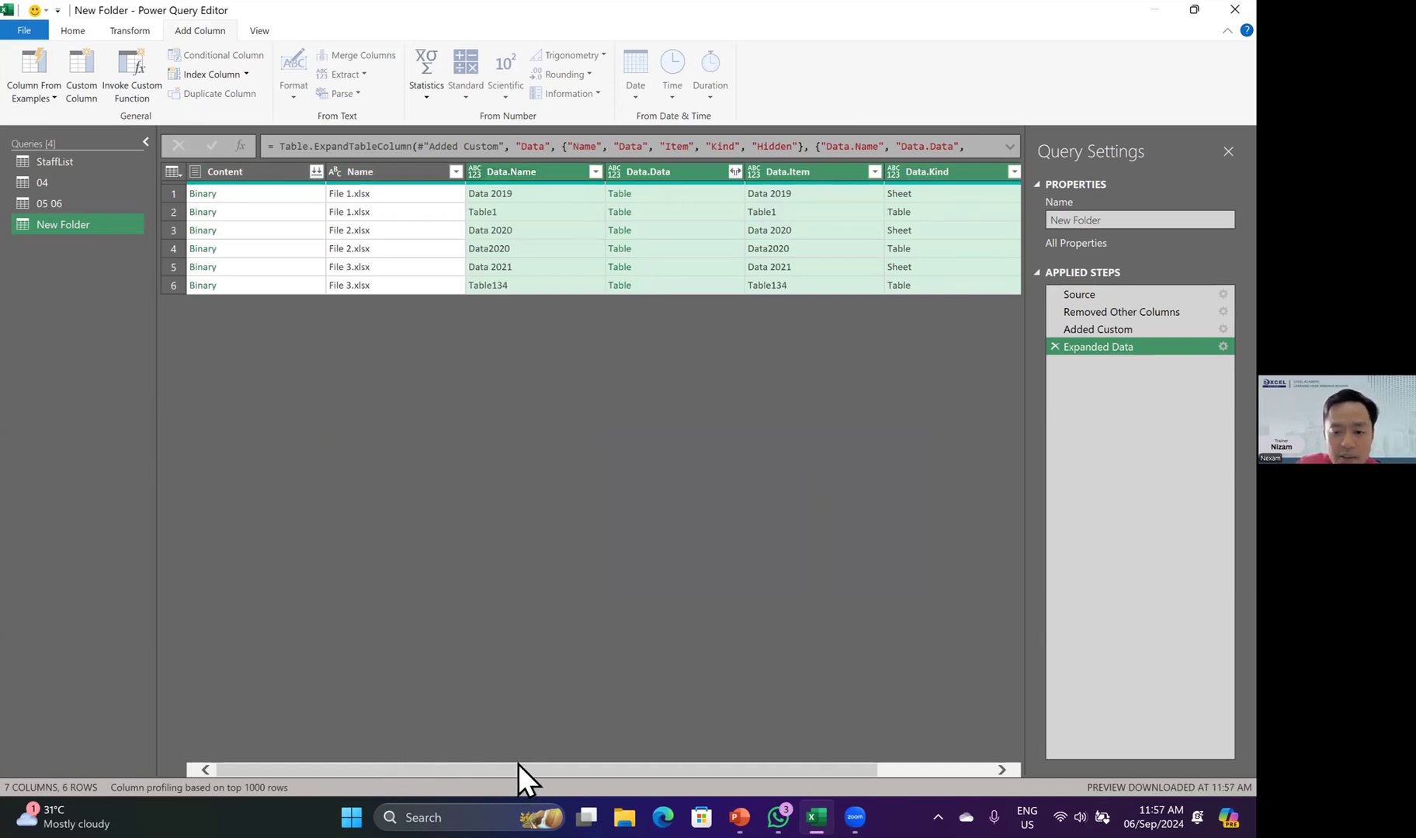
- Expand the nested Data.Data column with all listed columns, keeping the original column name as prefix
drag(791, 777, 1041, 767)
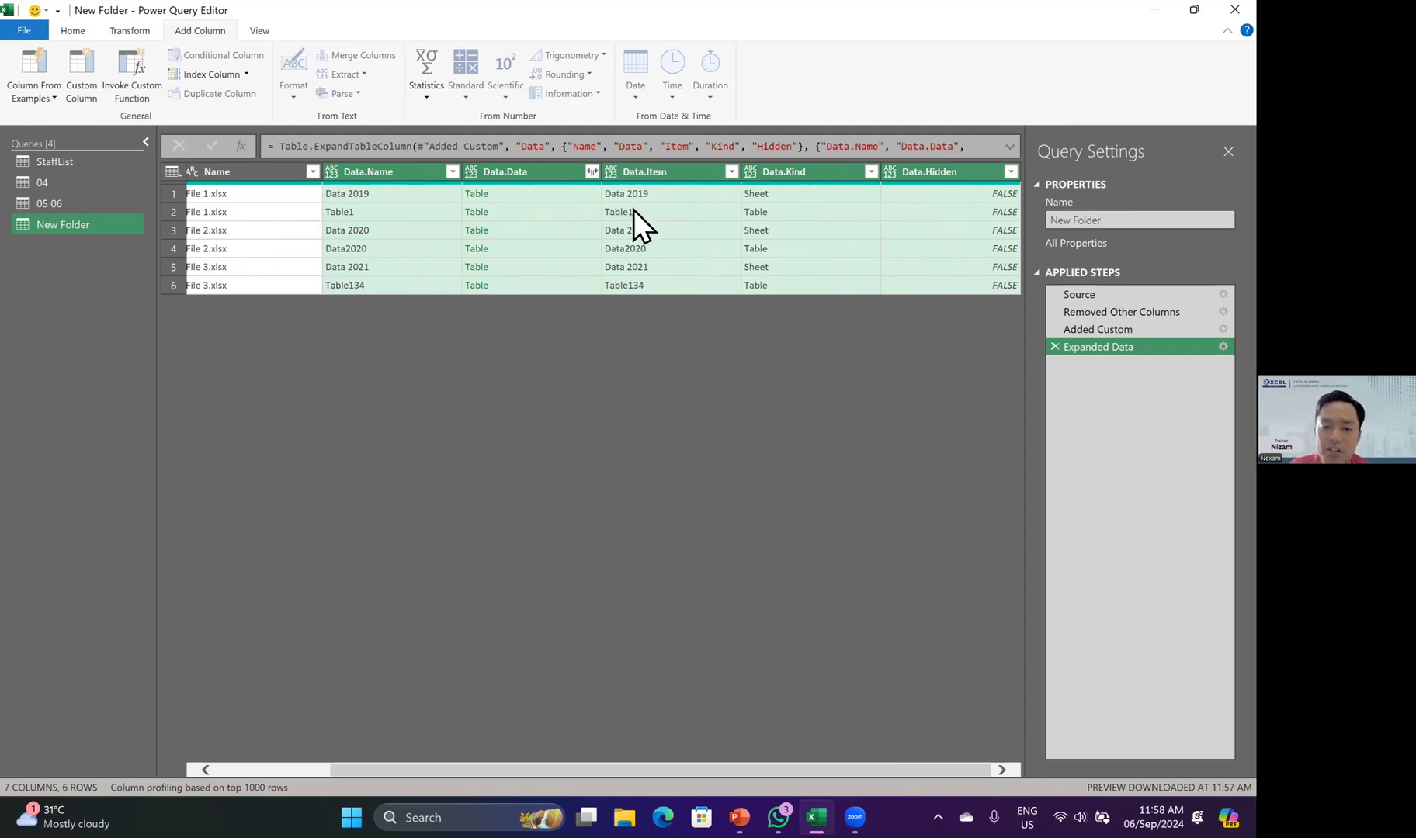
click(592, 172)
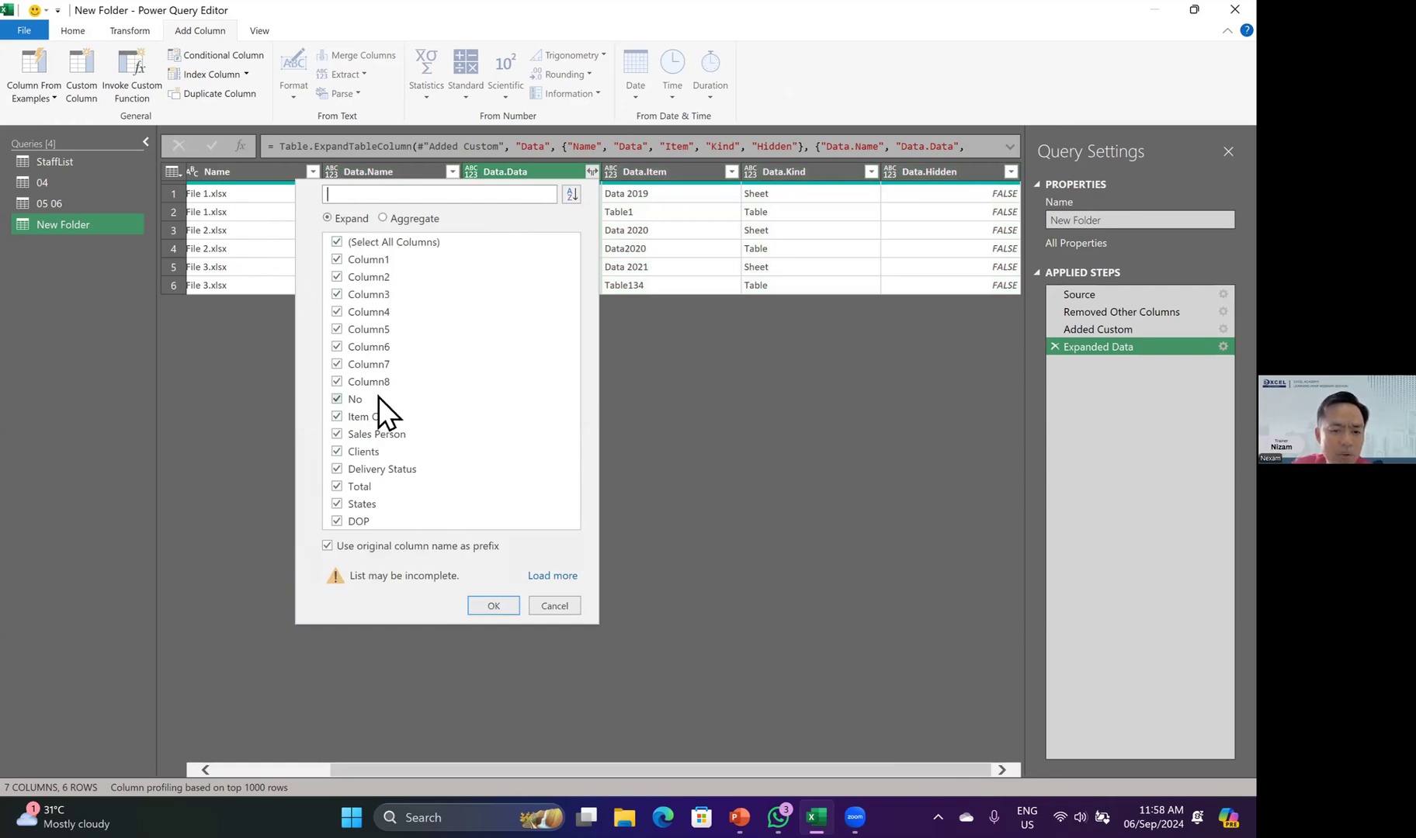
click(492, 605)
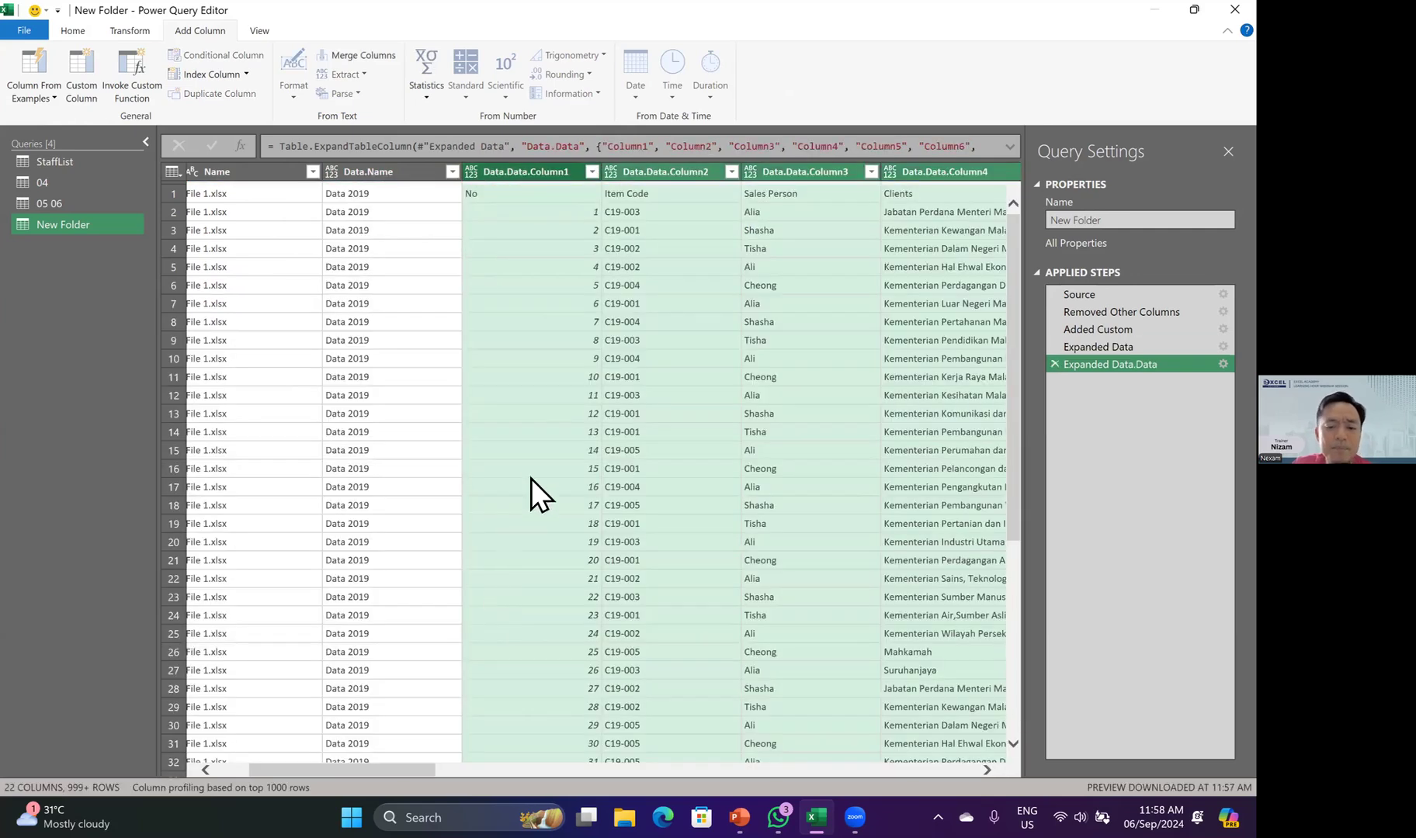
- Examine the expanded rows and columns of the query, including the filter values of the Data.Data.No column
drag(412, 769, 741, 771)
scroll(575, 582, down, 20)
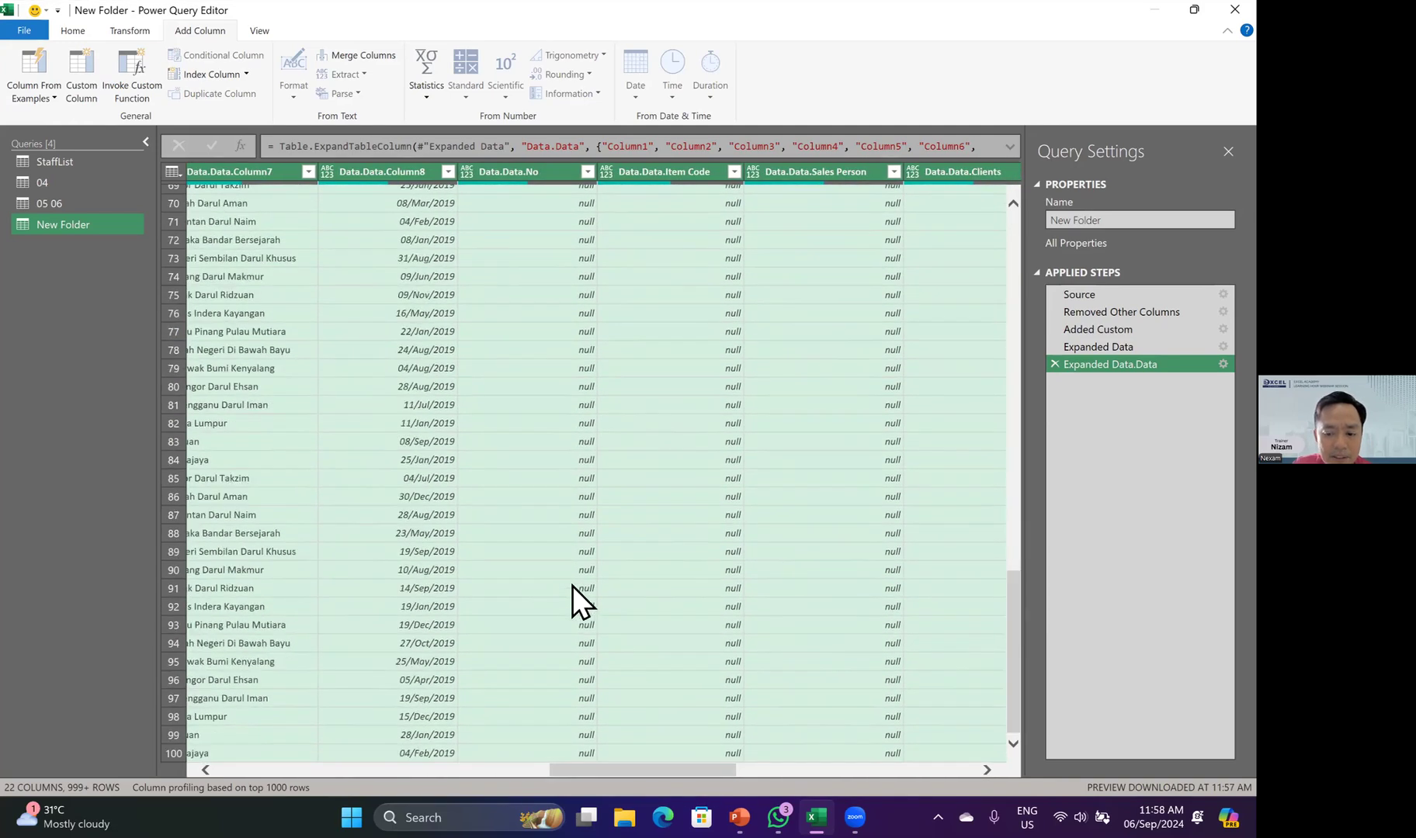
scroll(572, 585, down, 20)
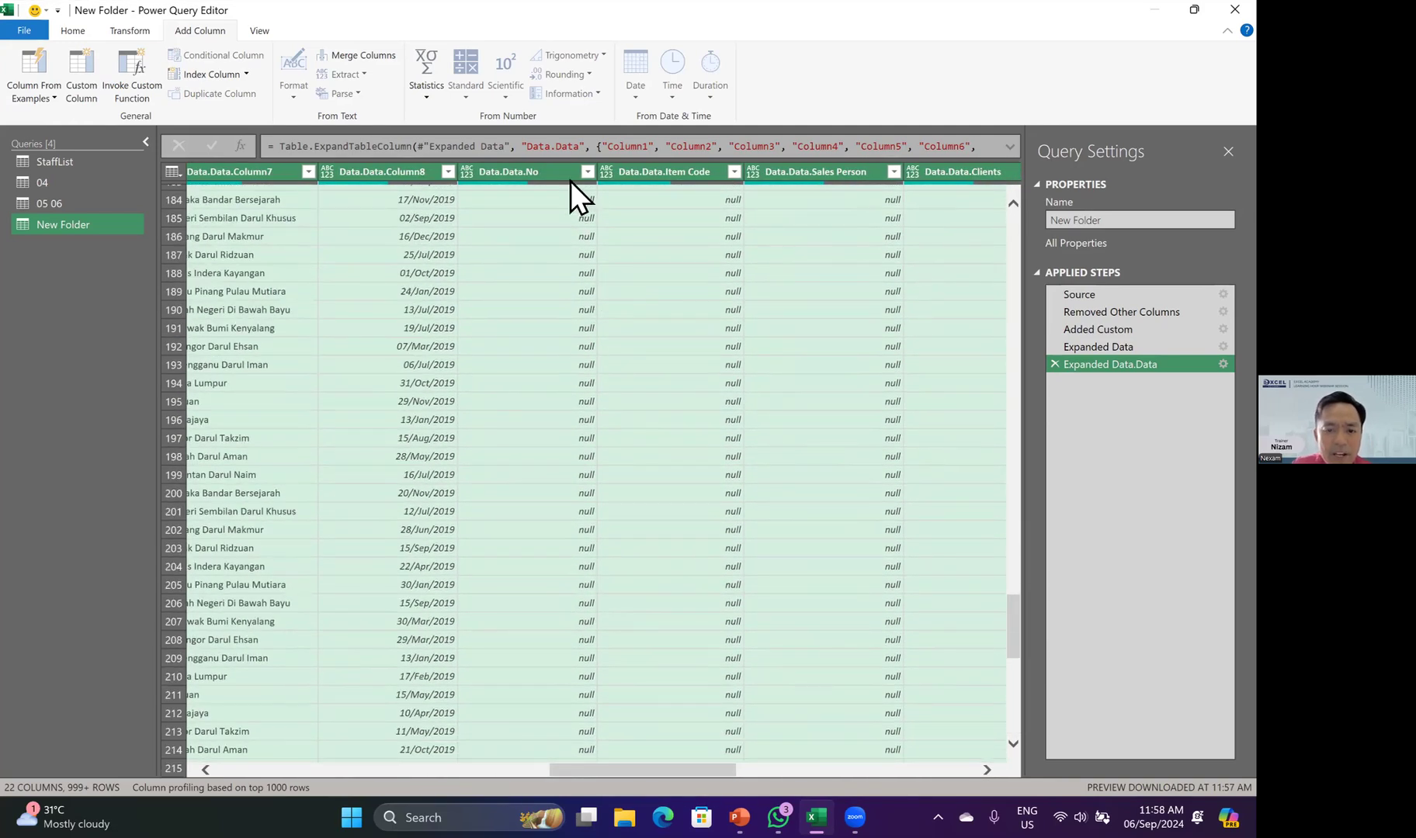
click(587, 171)
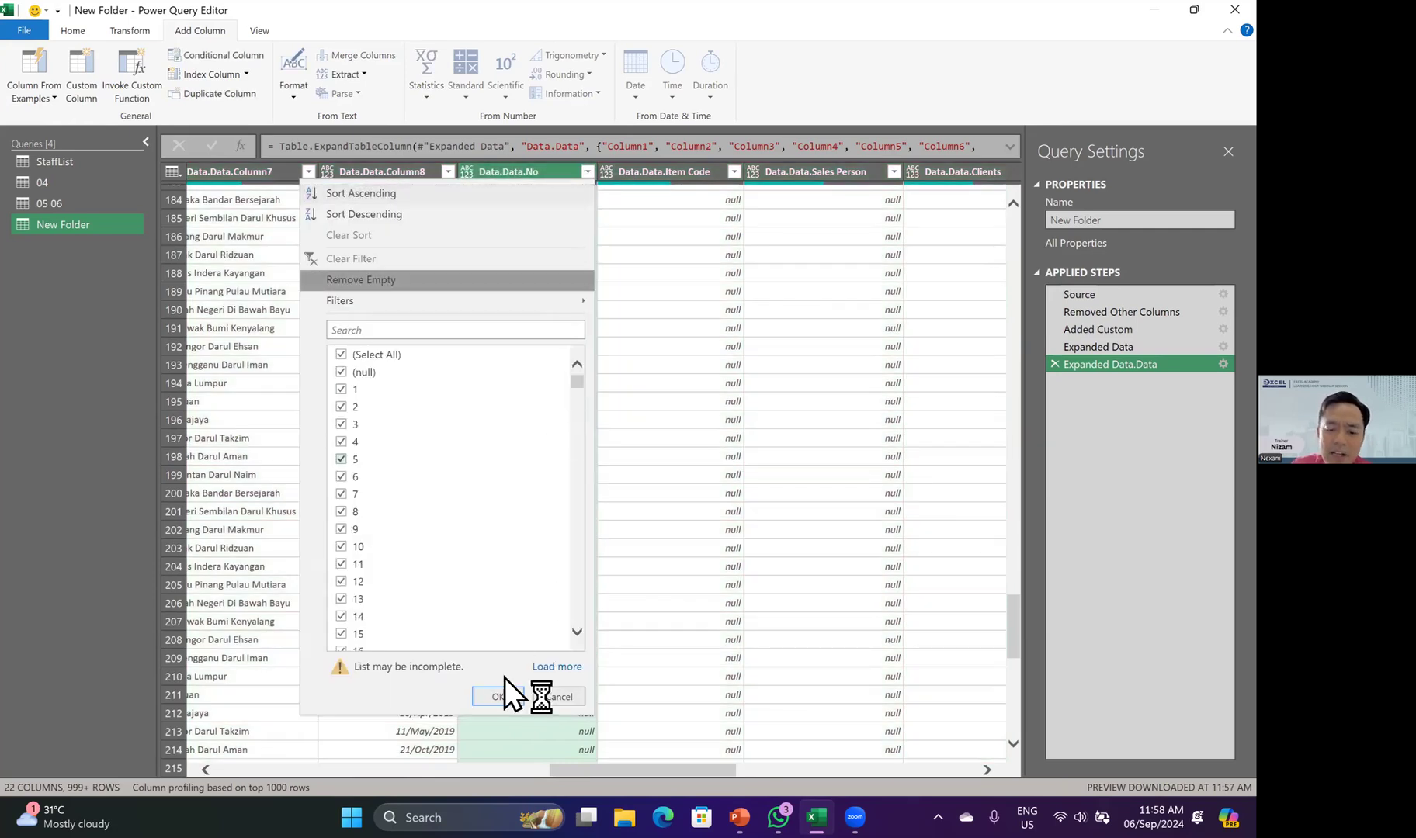
click(558, 696)
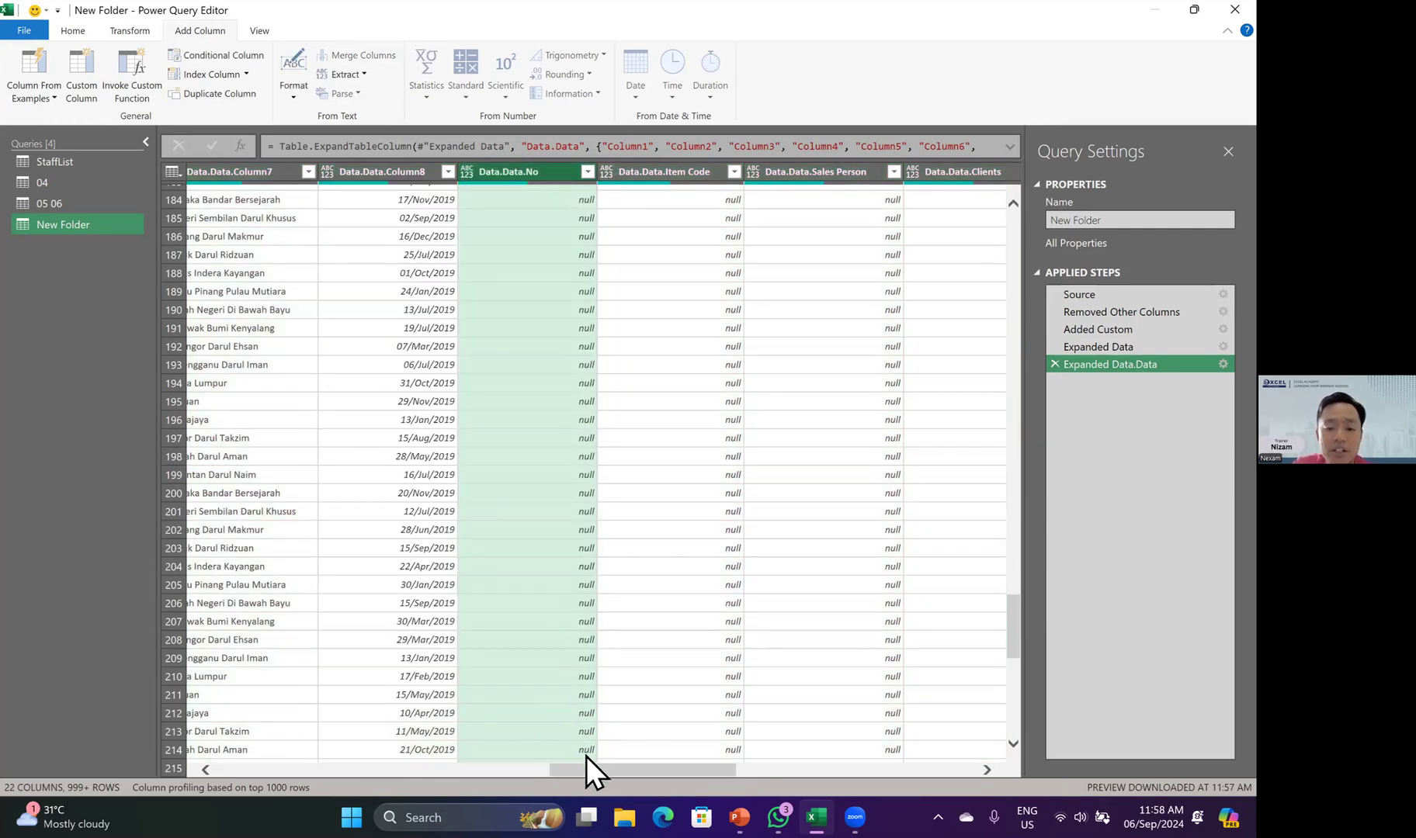
drag(588, 775, 882, 763)
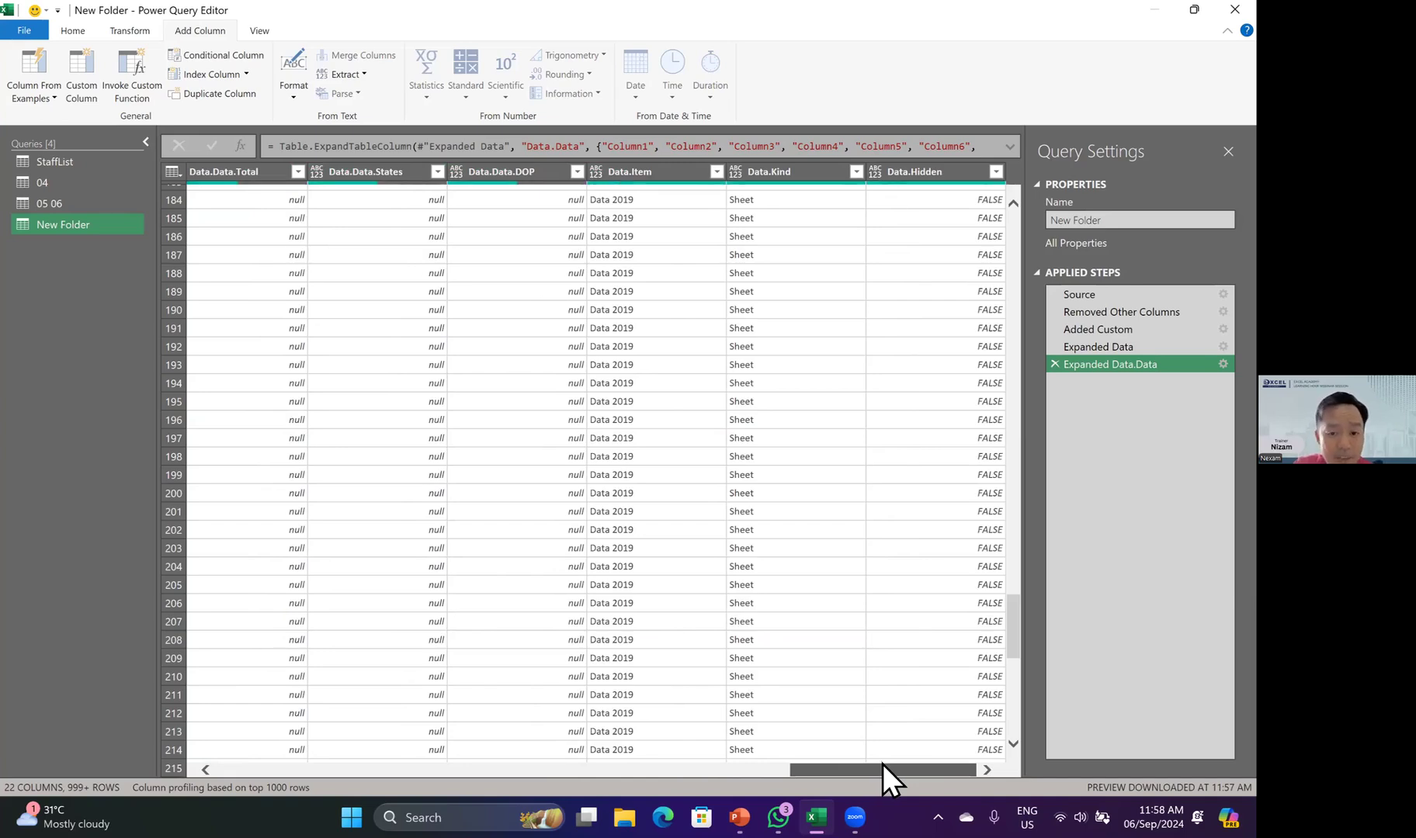
drag(883, 764, 142, 749)
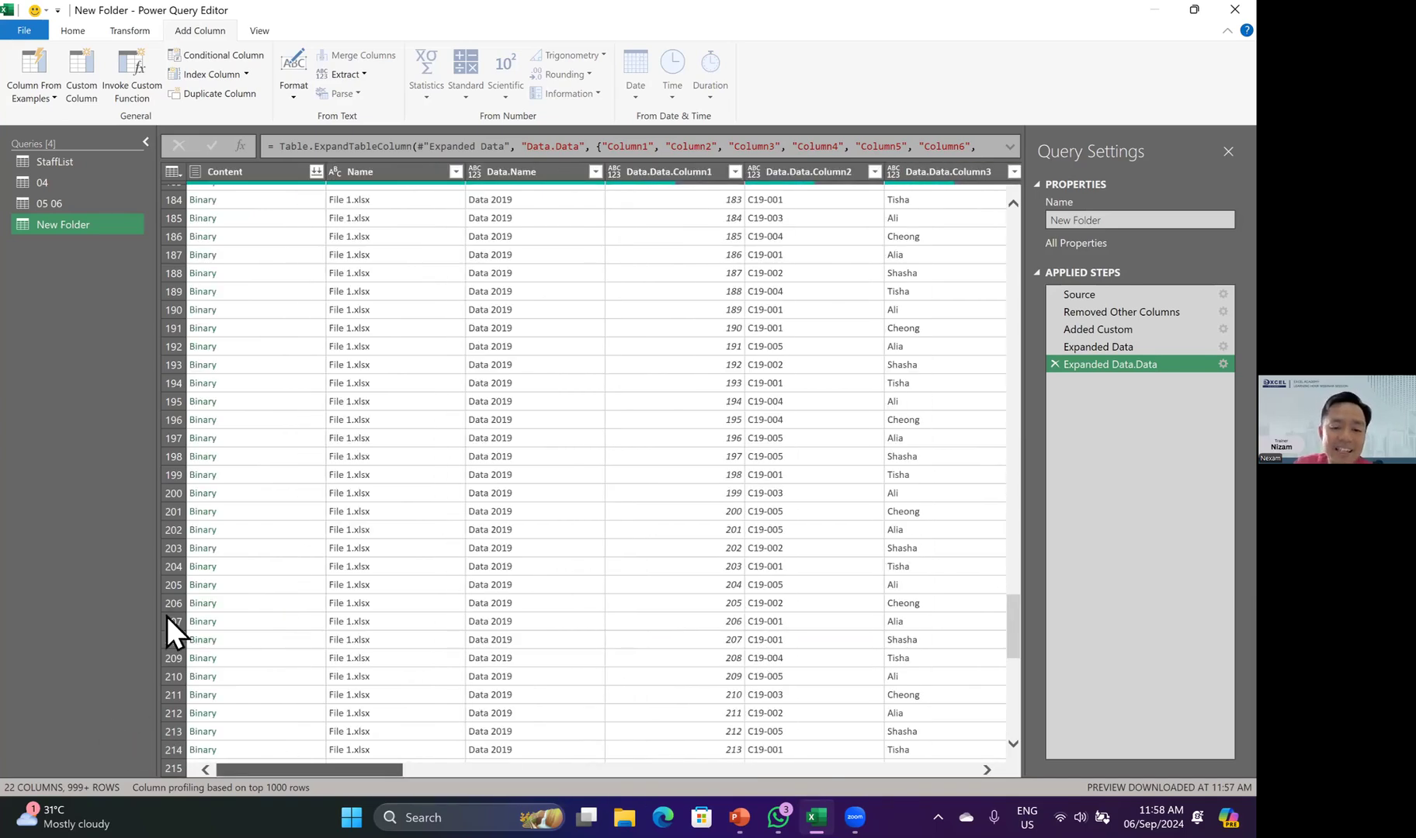
scroll(588, 393, down, 2)
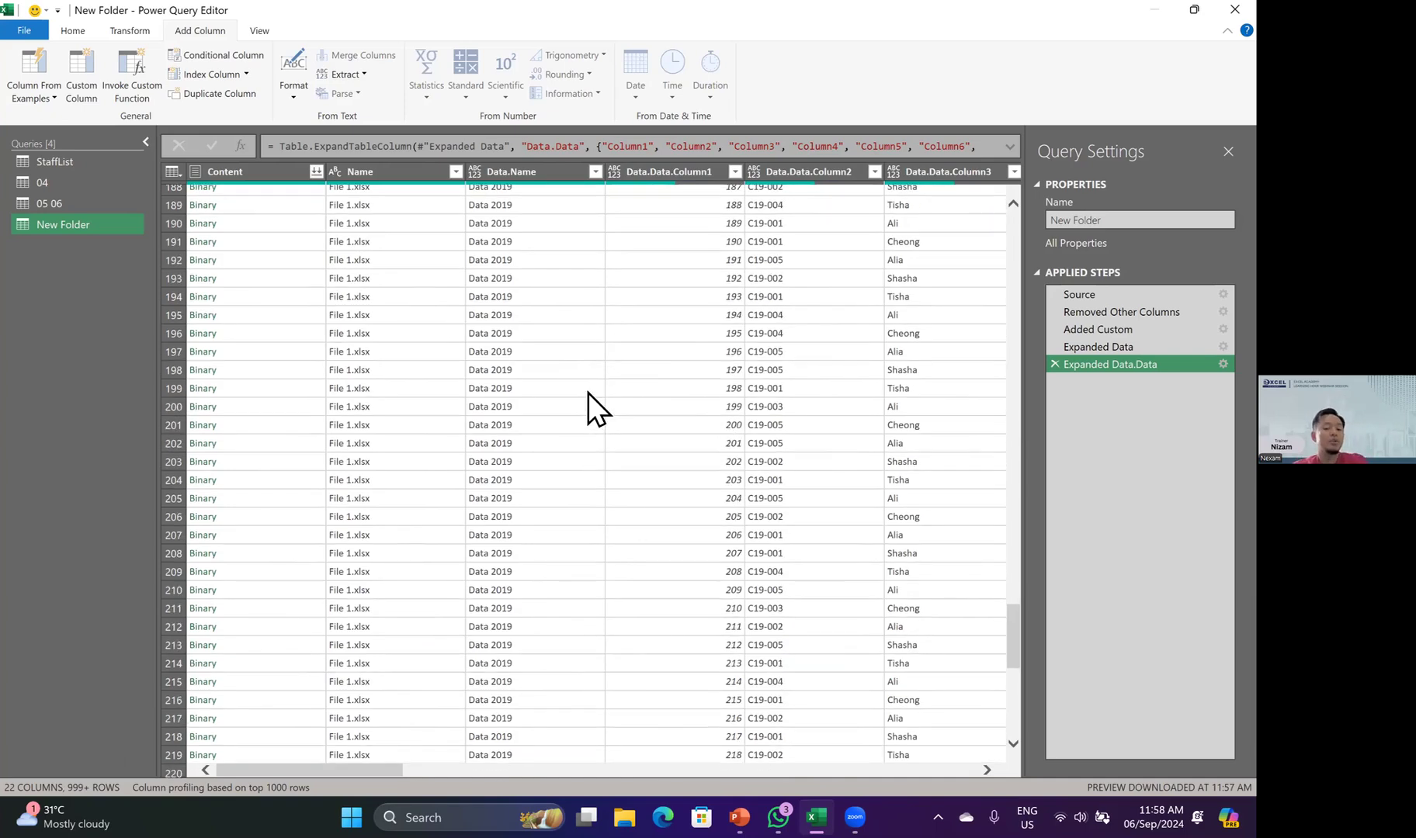
scroll(594, 372, down, 10)
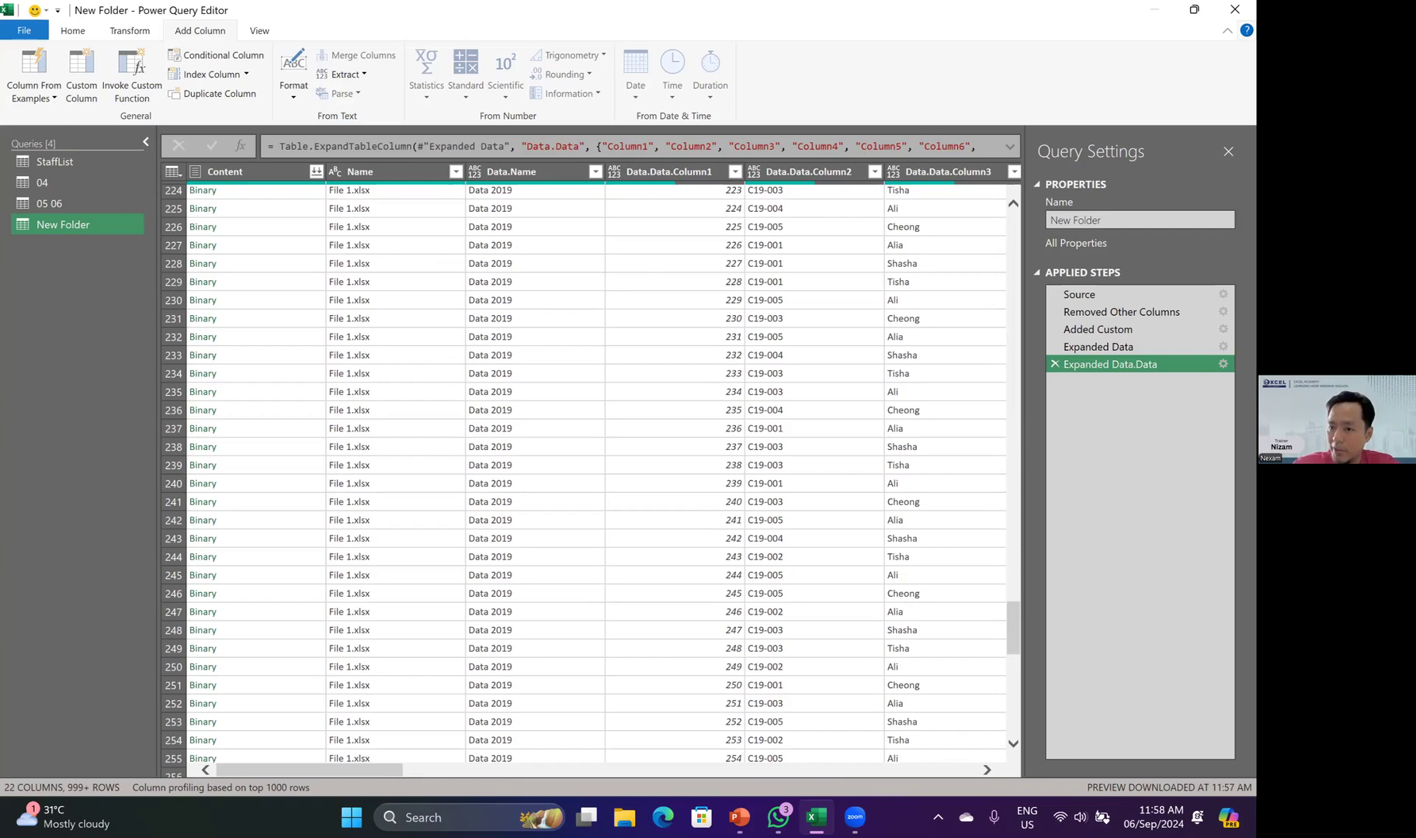
- Close the query editor and load the New Folder query as a connection only, adding its data to the Data Model
click(23, 35)
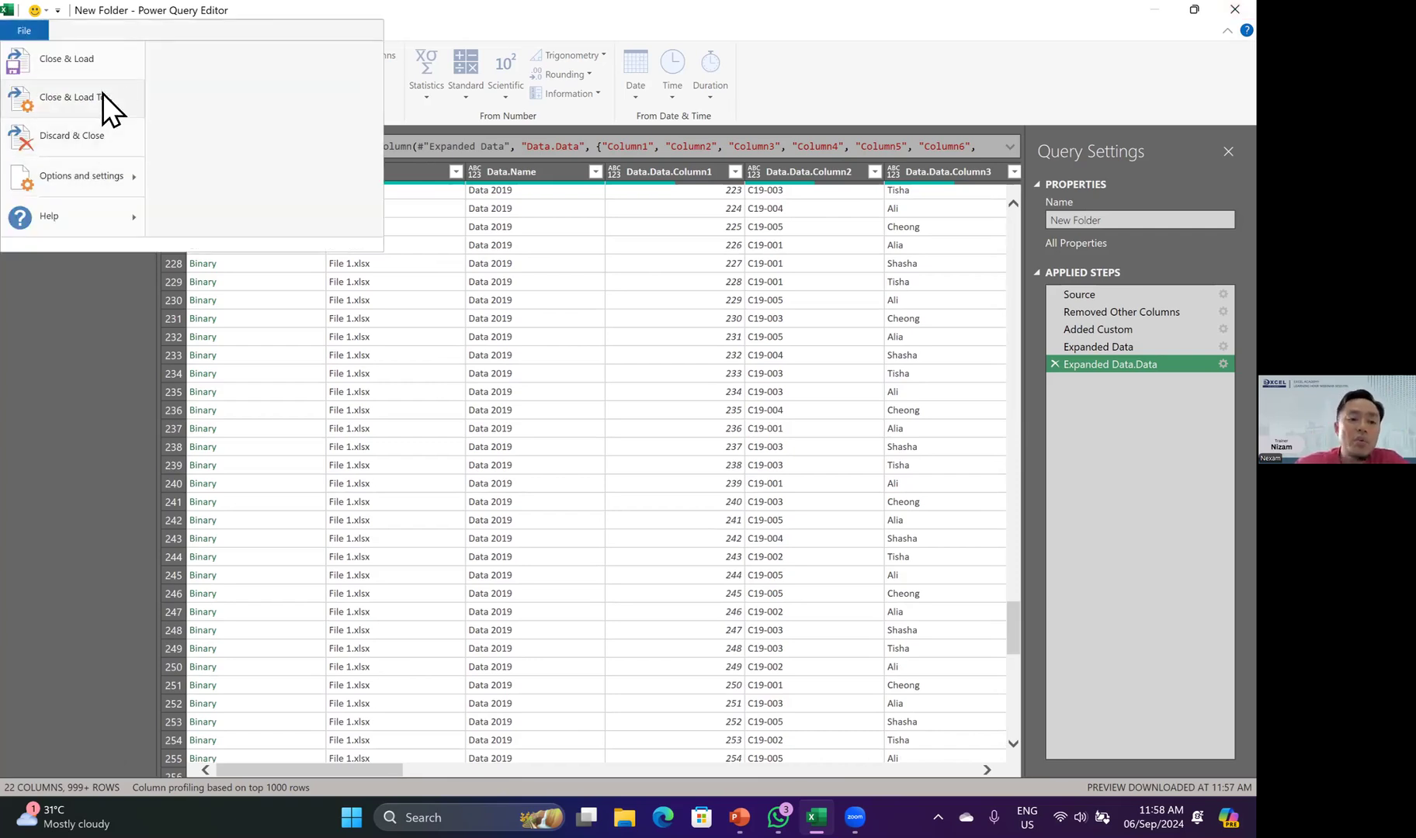
click(140, 107)
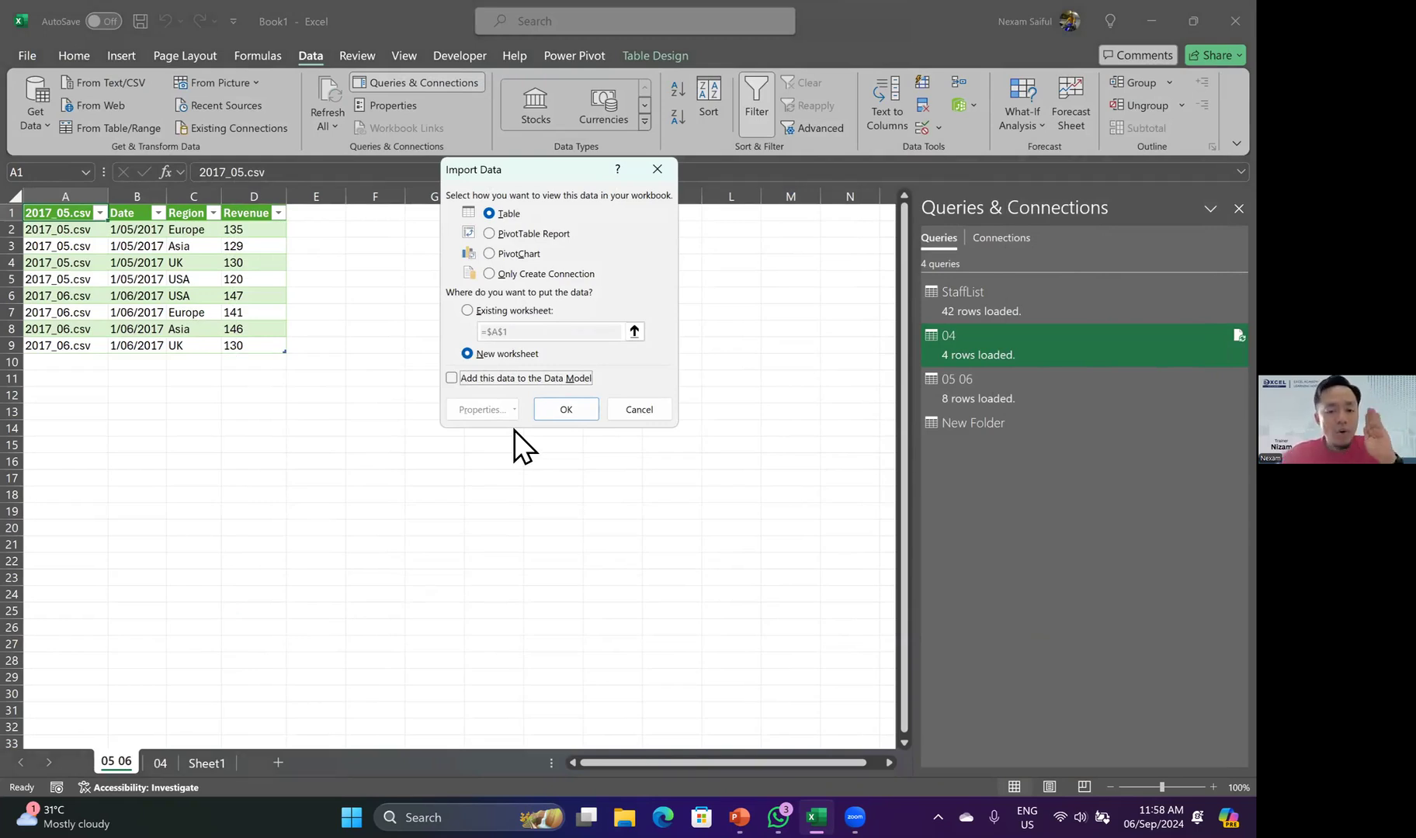
click(508, 276)
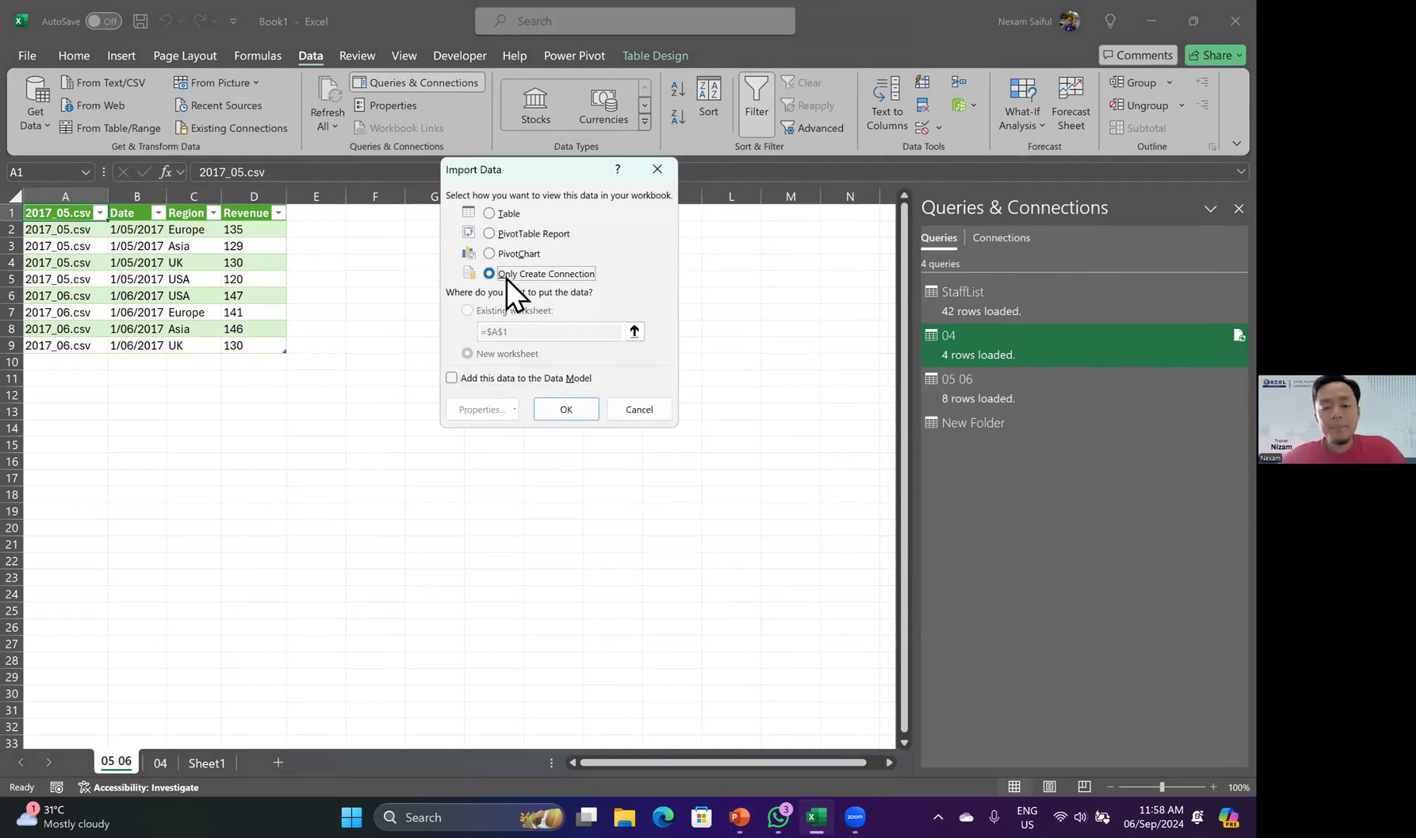
click(472, 377)
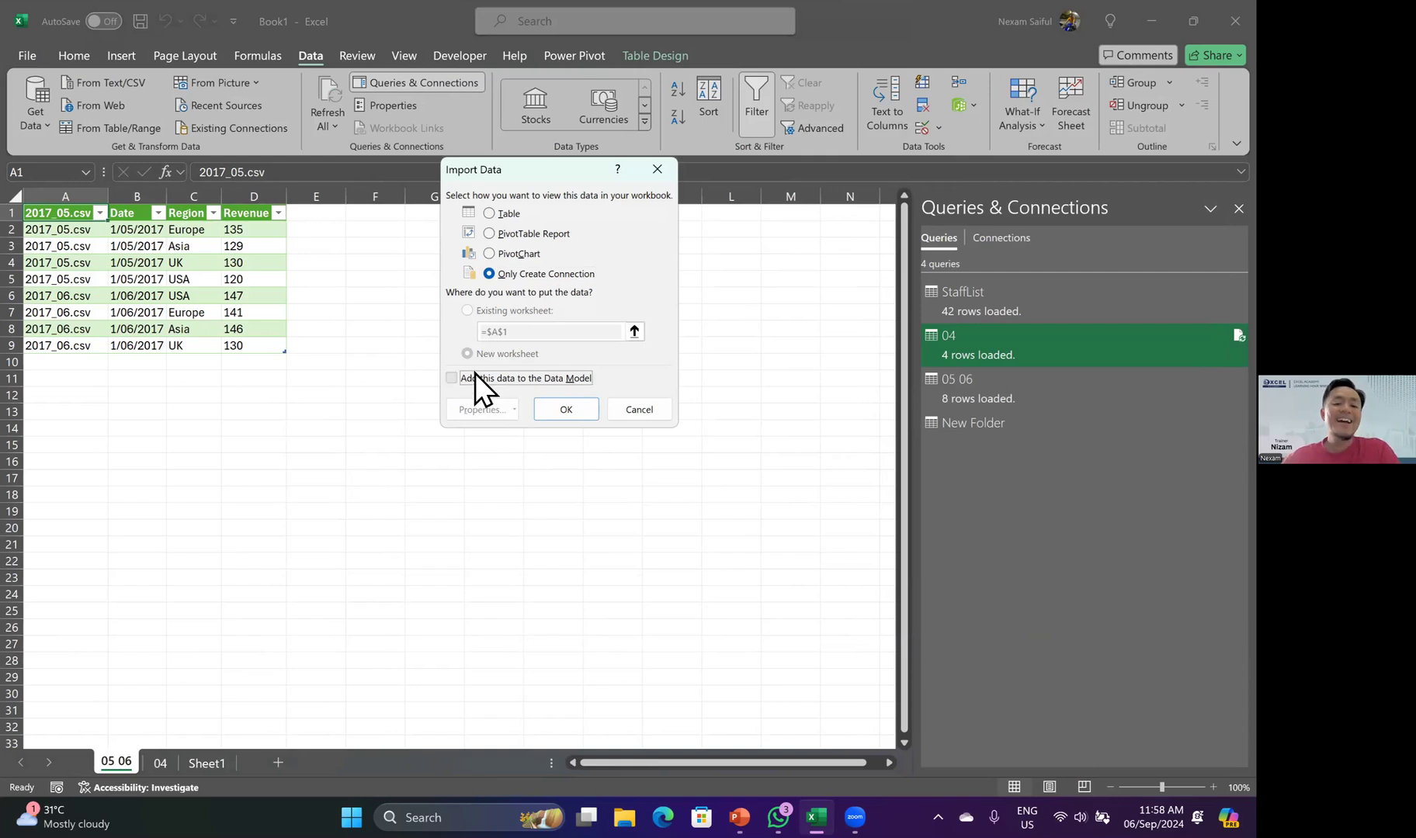
click(579, 411)
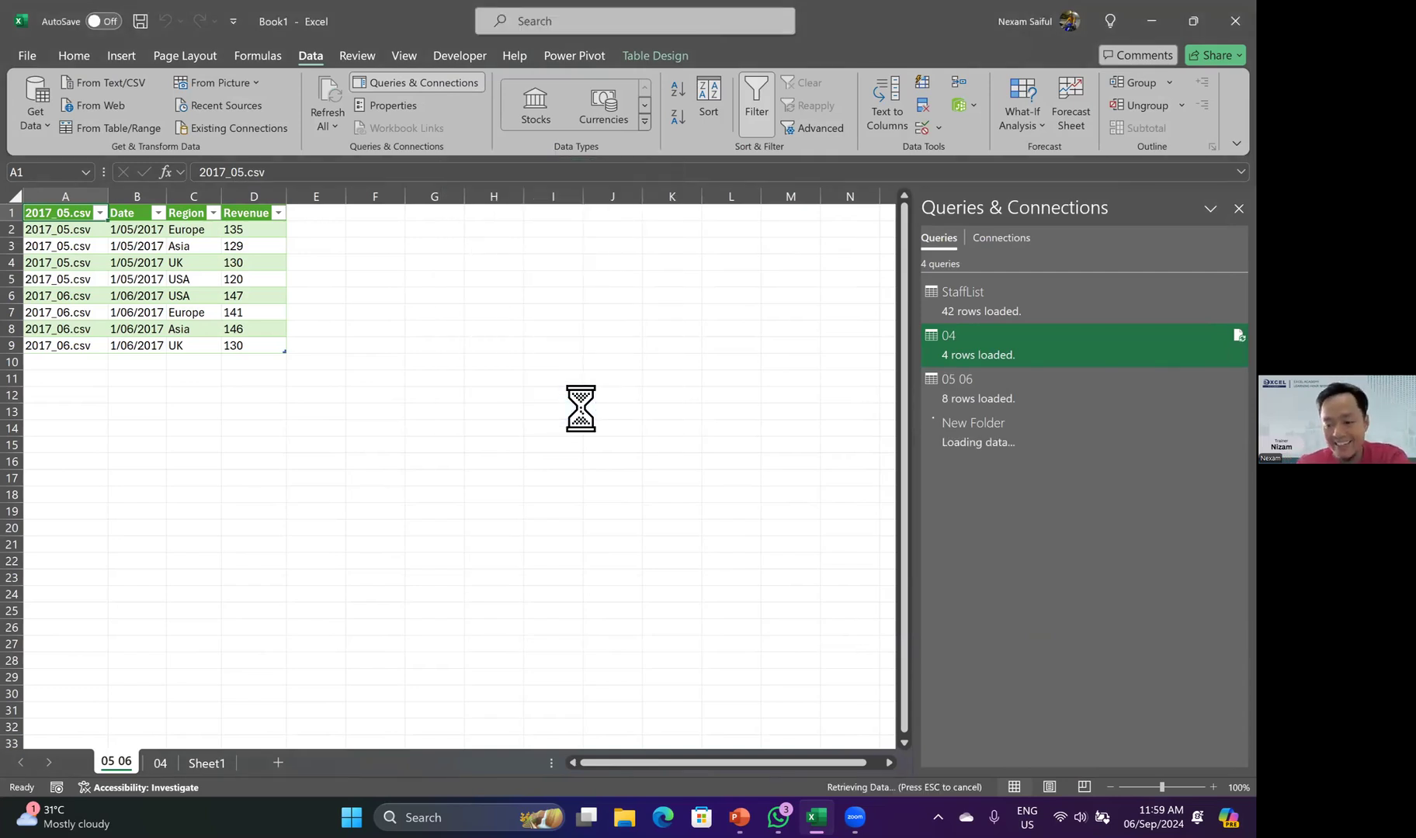
- Switch to File Explorer and open the DataSource folder inside the Lesson 02-PowerQuery folder
click(620, 783)
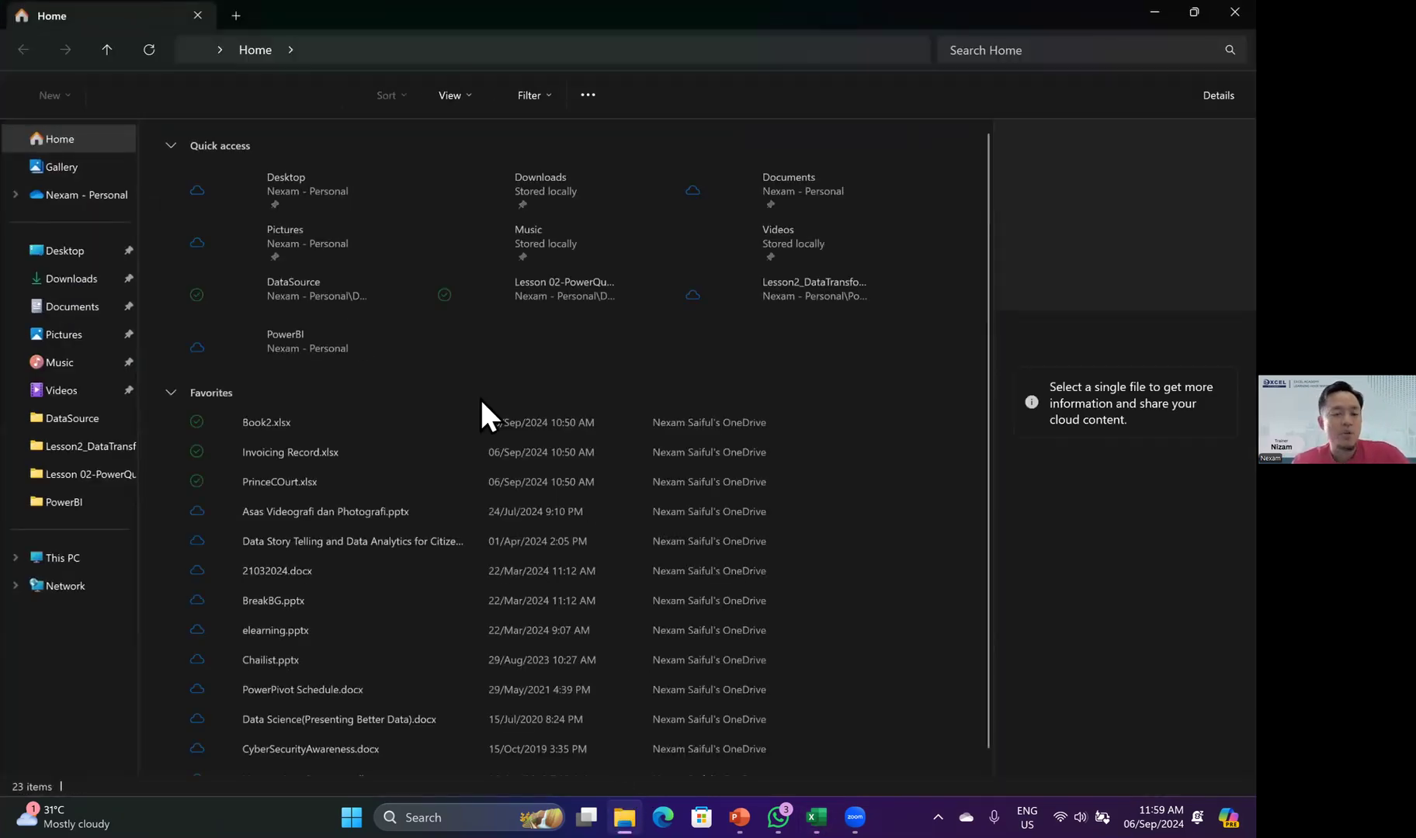
click(75, 559)
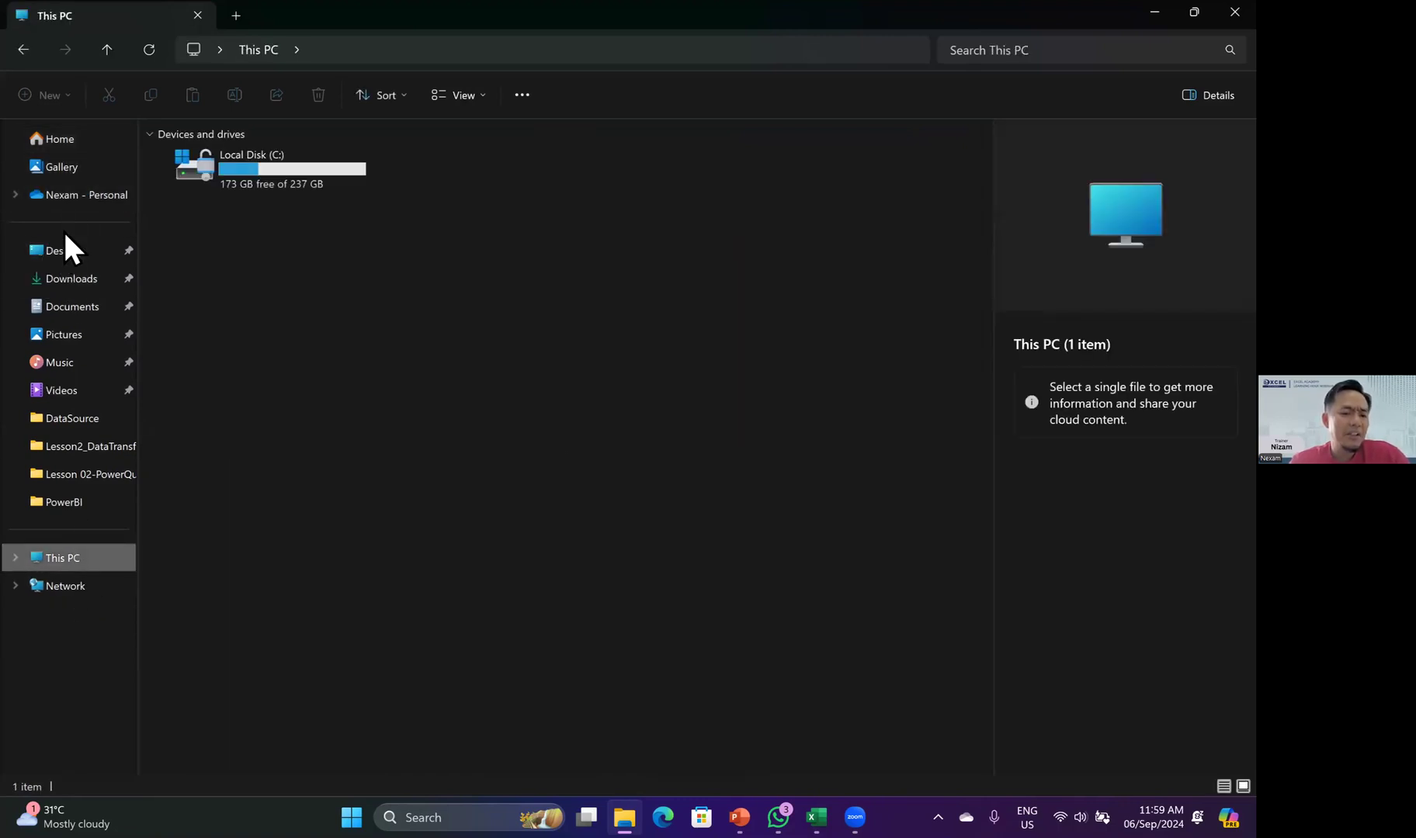
click(62, 251)
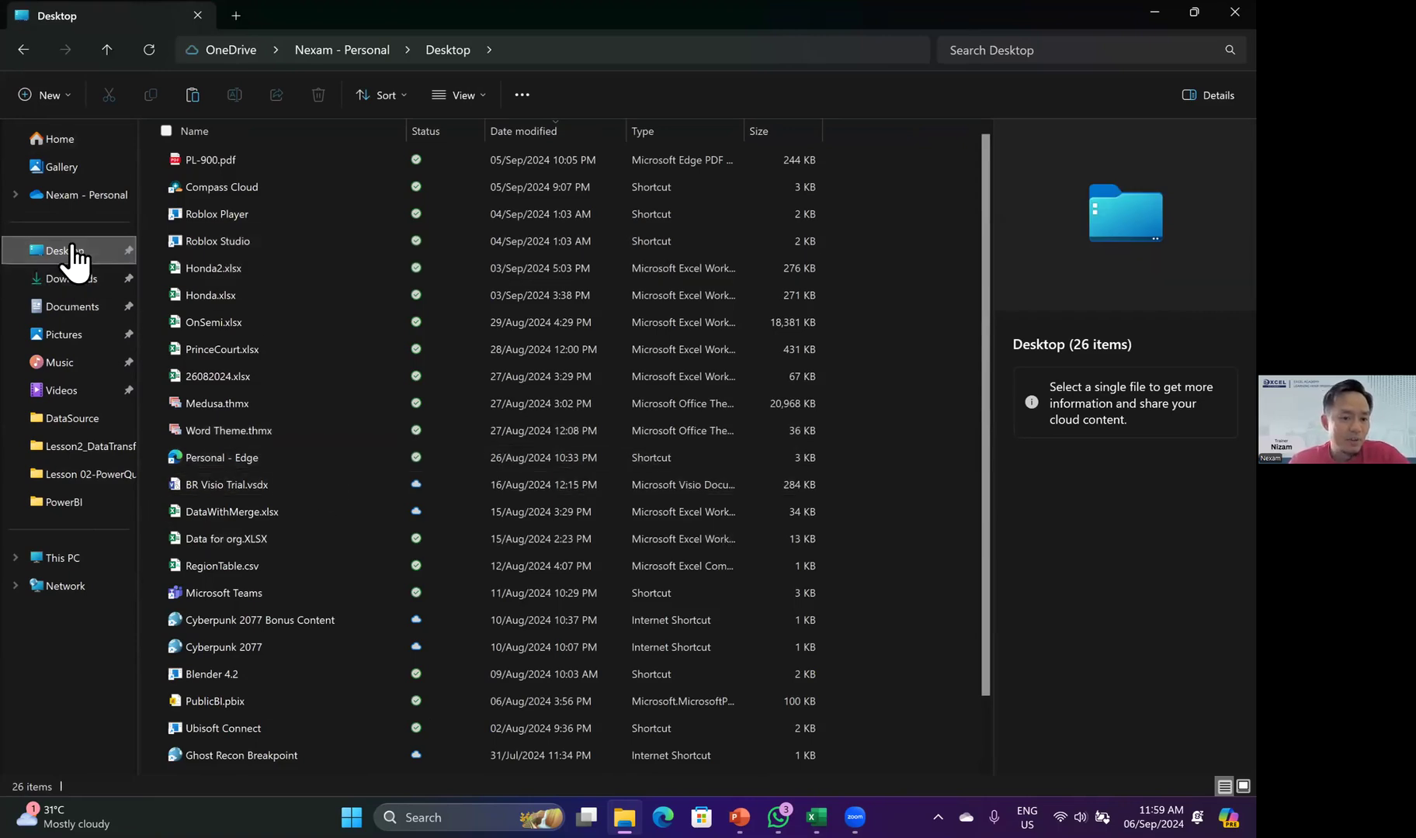
scroll(399, 528, down, 1)
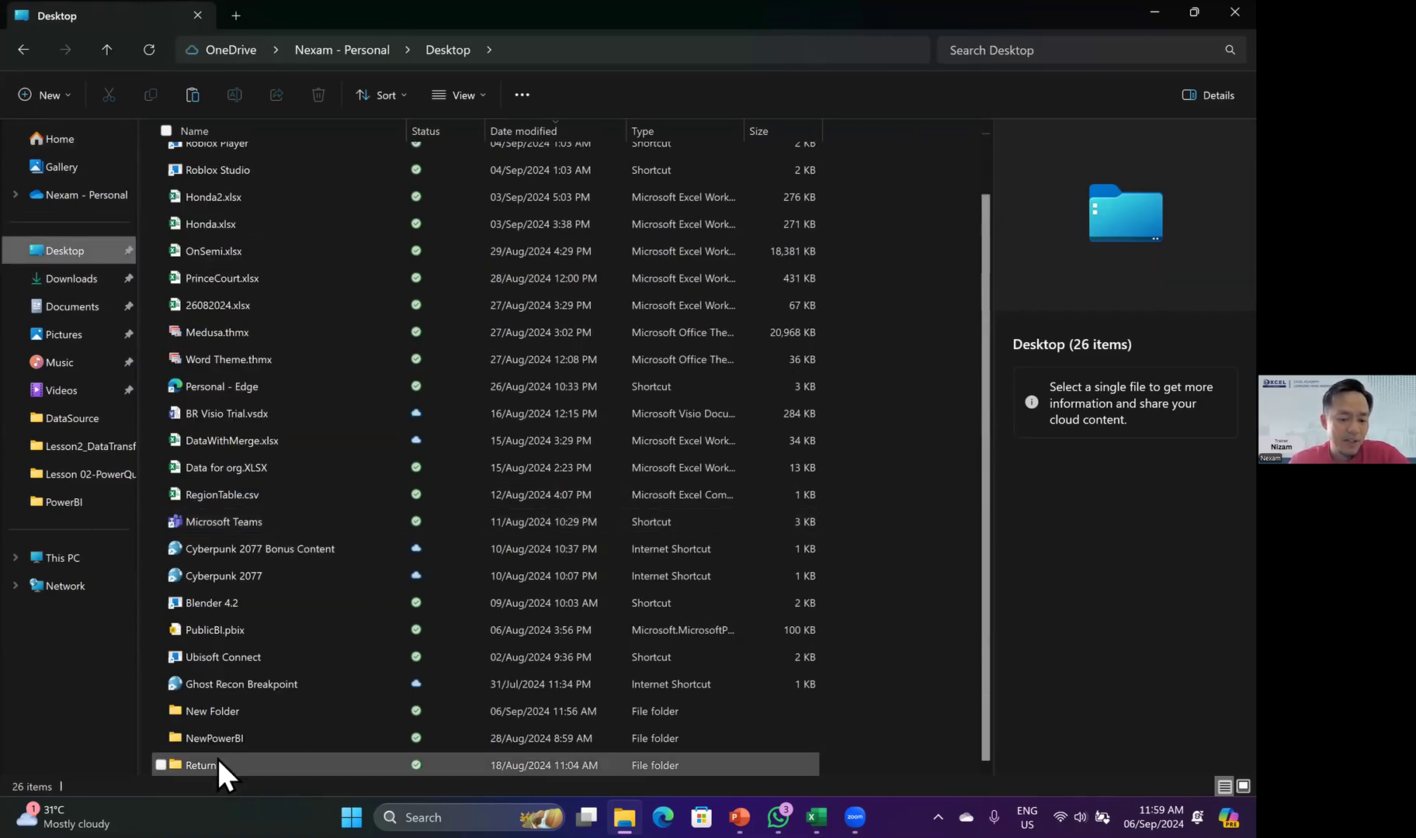
click(62, 474)
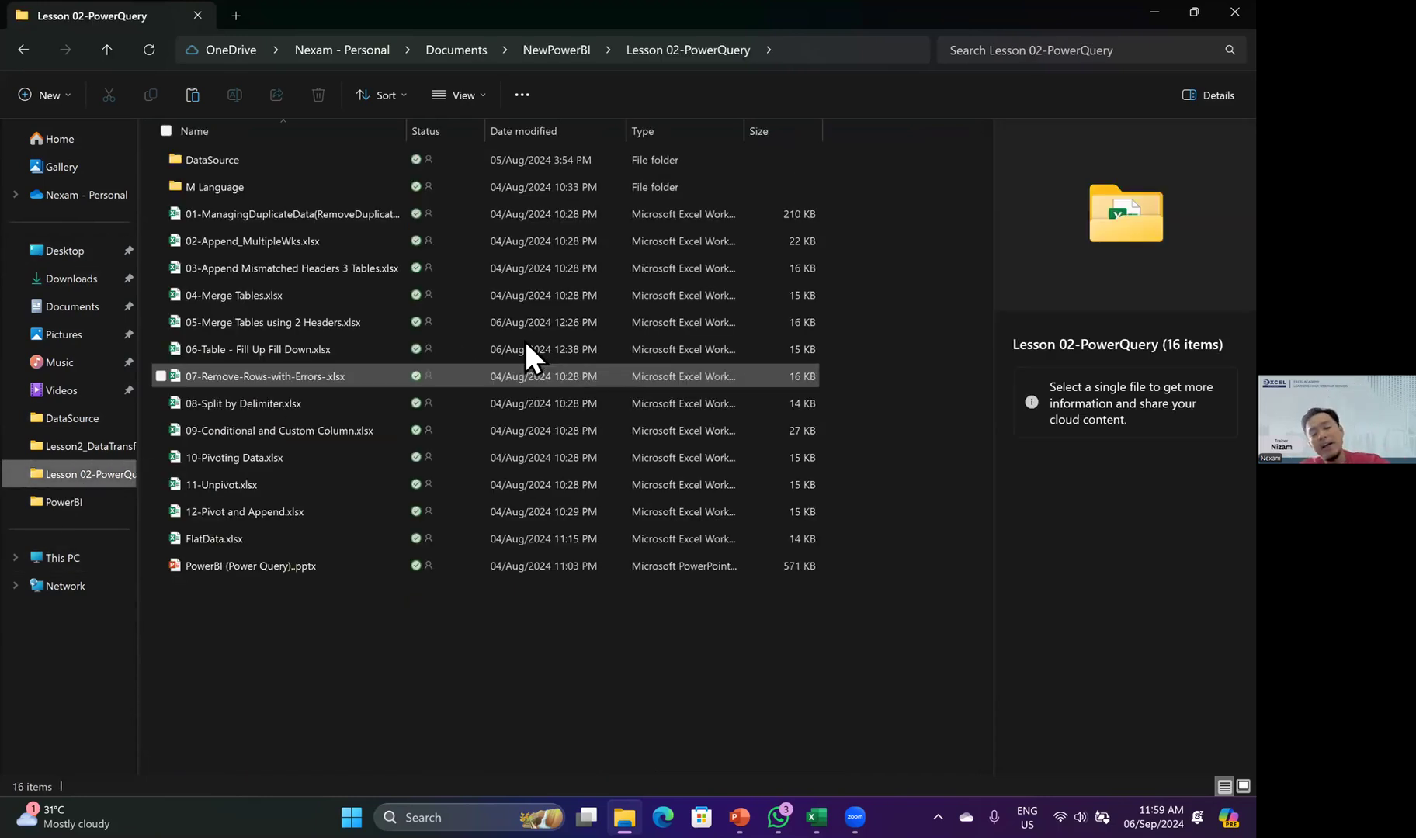
double_click(221, 159)
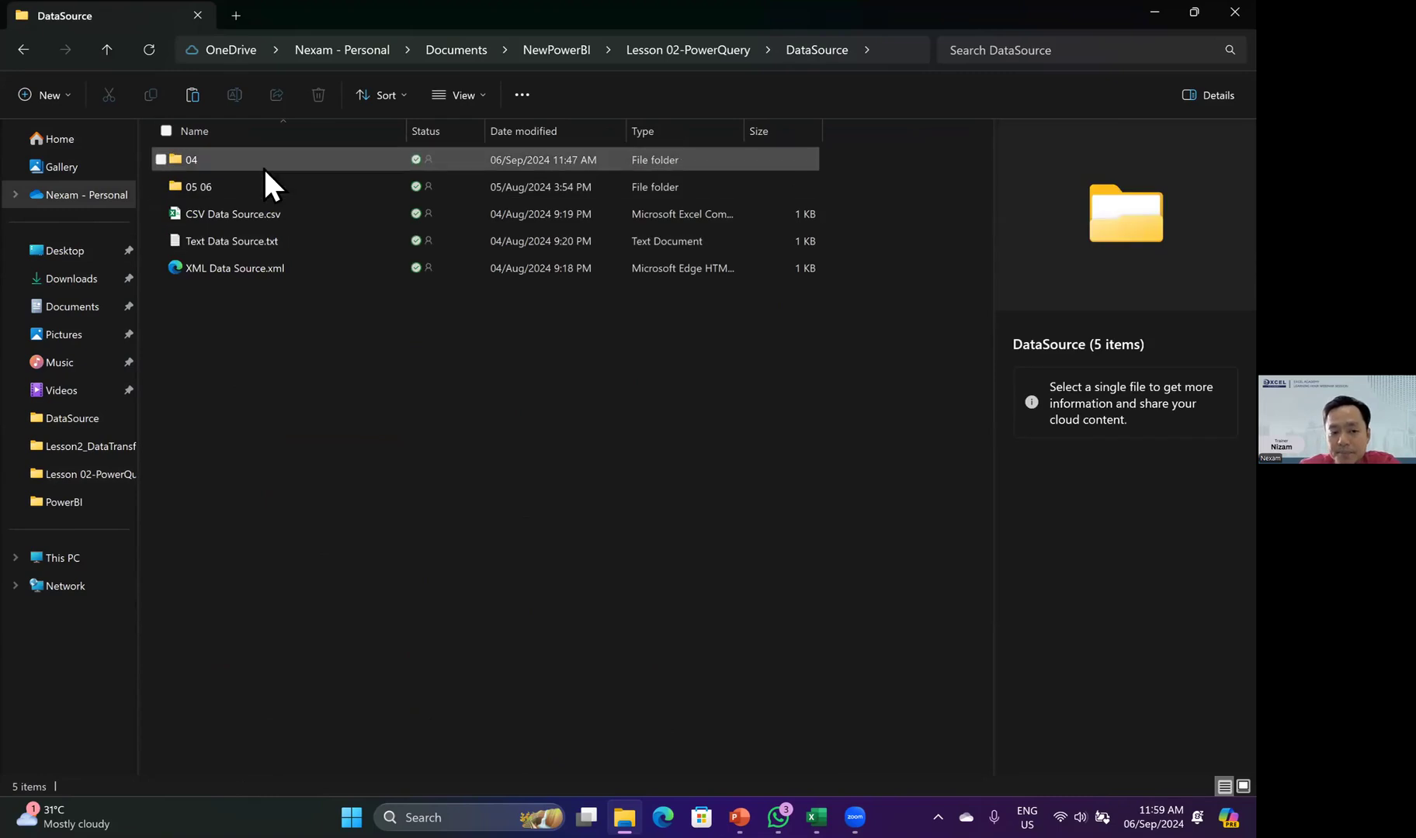
- Open Text Data Source.txt to view its contents and close it again
click(260, 216)
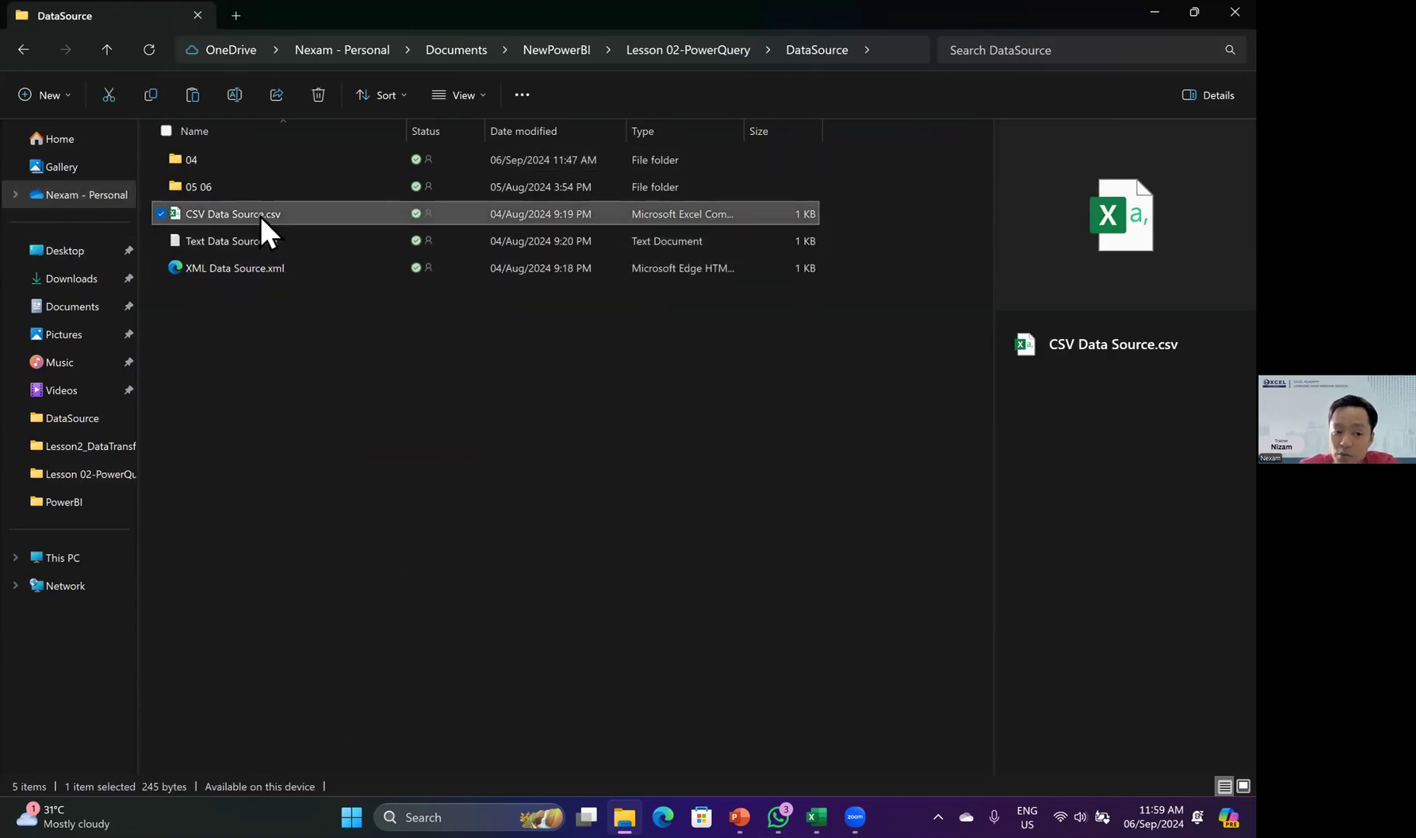
click(259, 241)
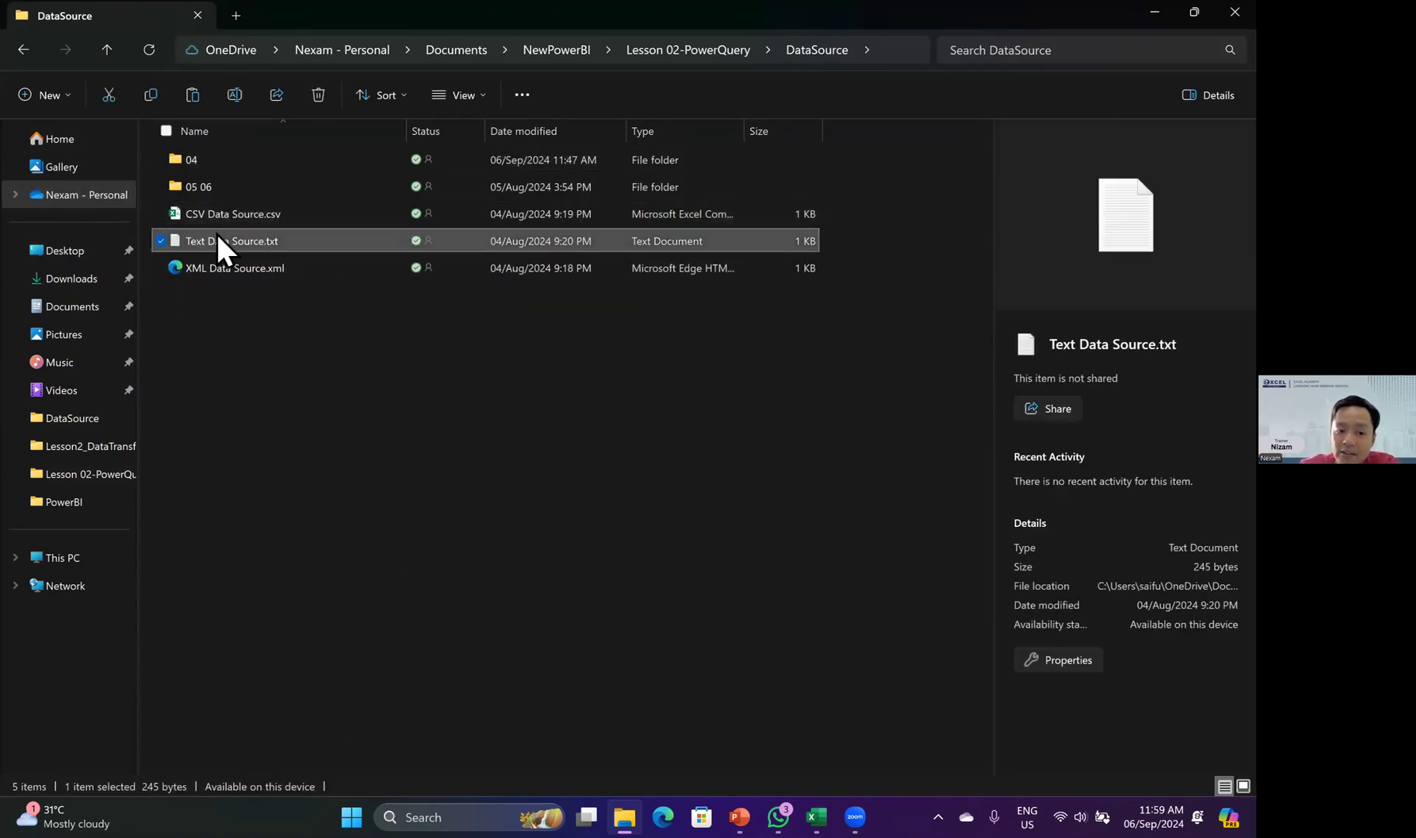
double_click(220, 240)
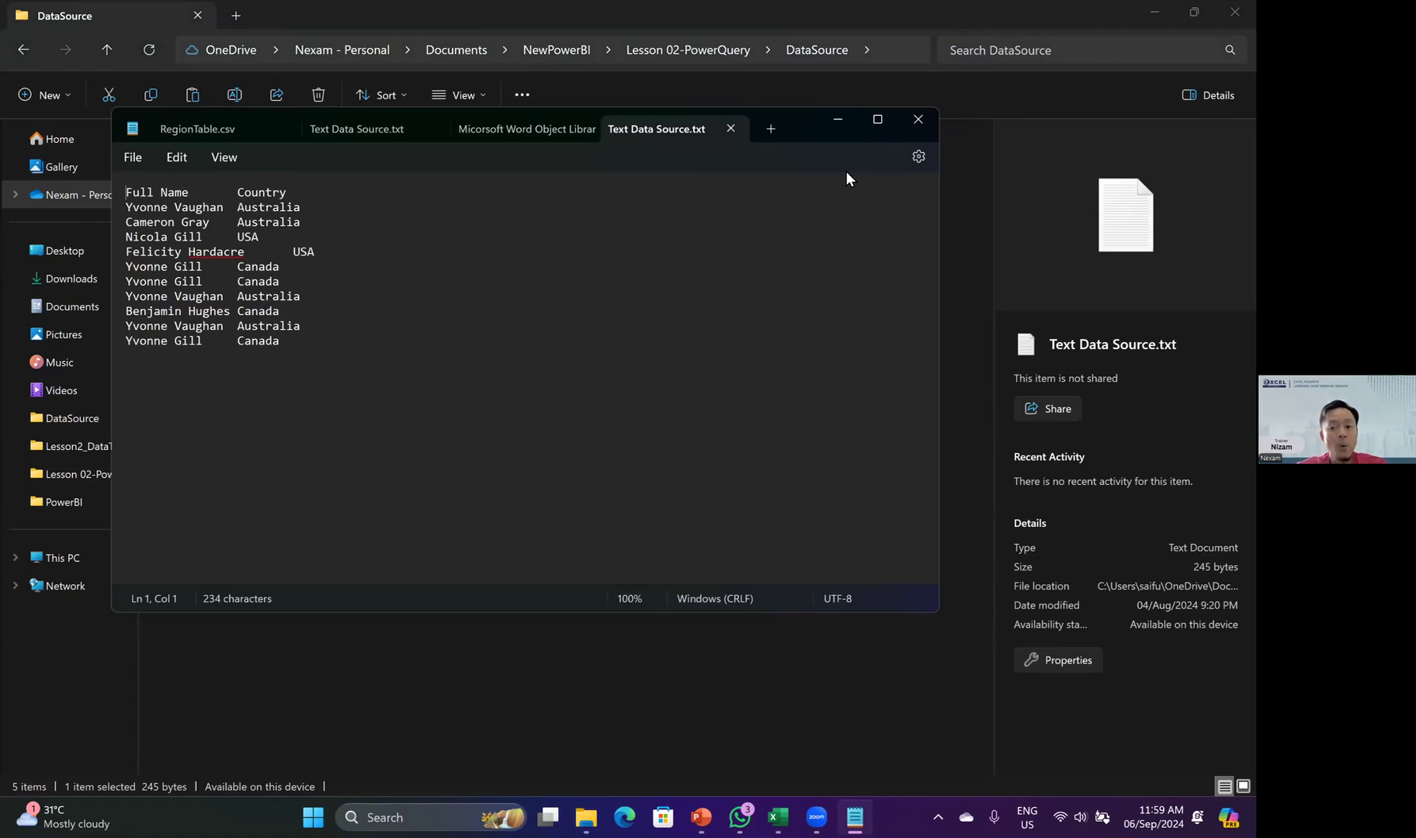
click(919, 120)
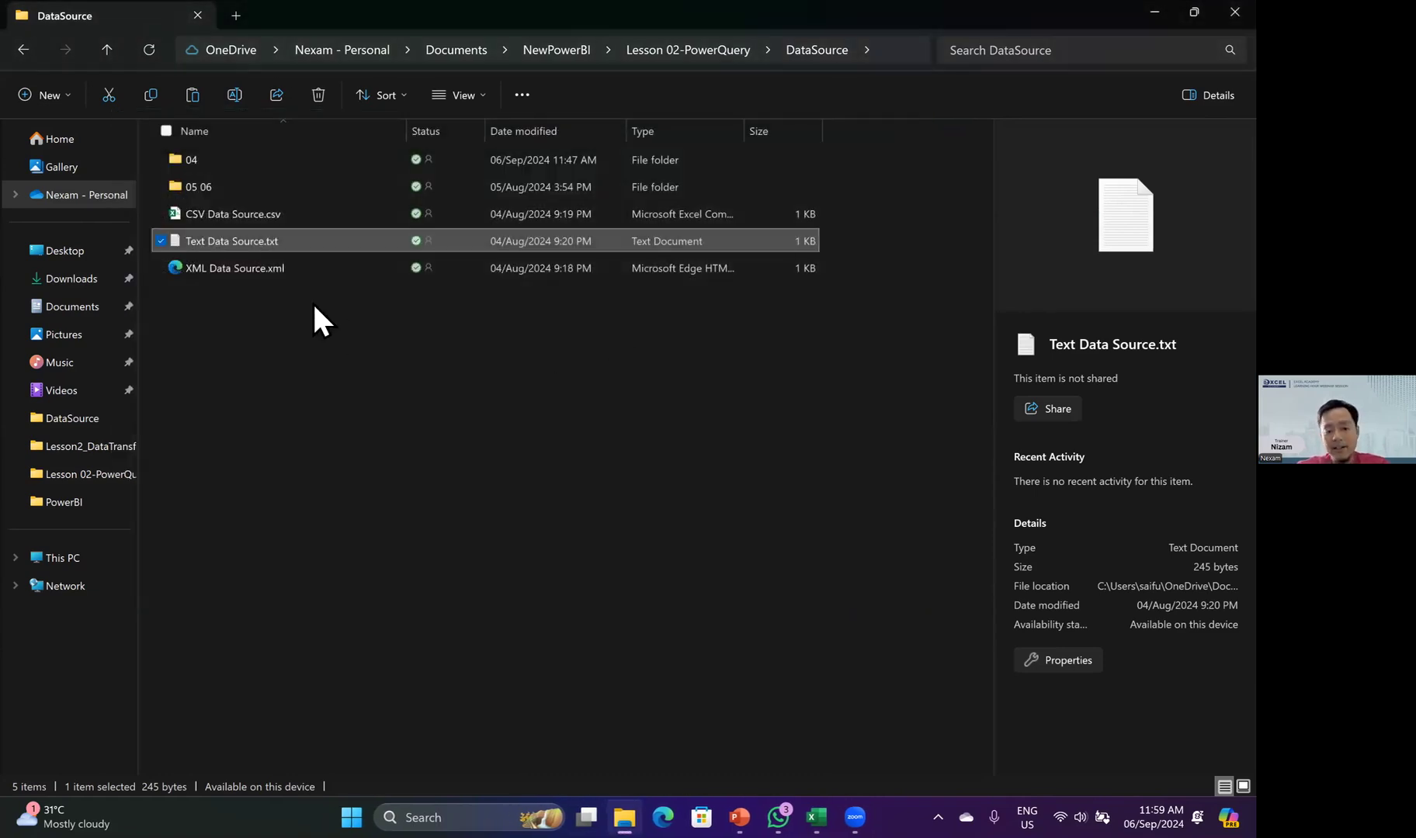
- Open XML Data Source.xml to view its tag structure and return to the DataSource folder
click(240, 270)
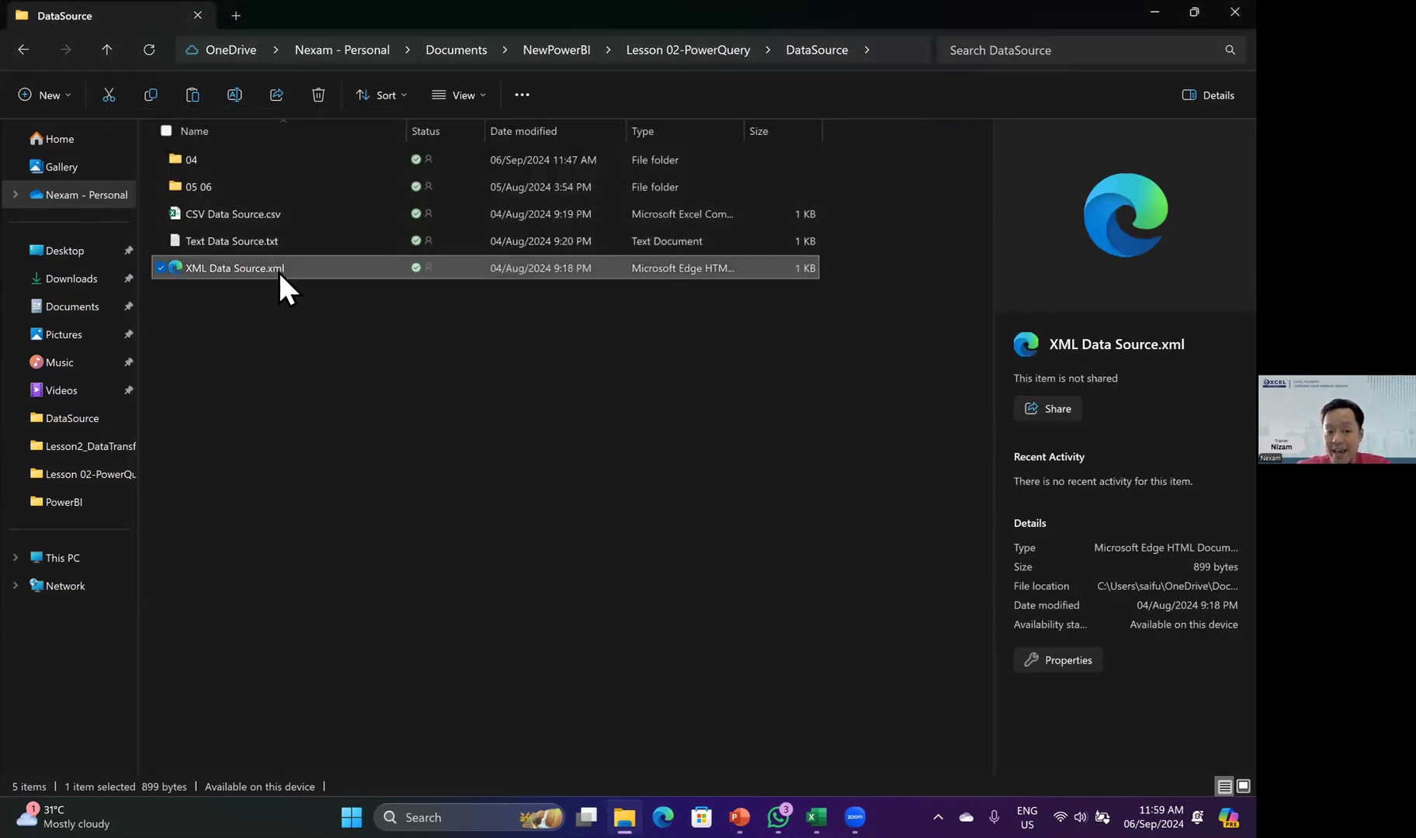
double_click(276, 268)
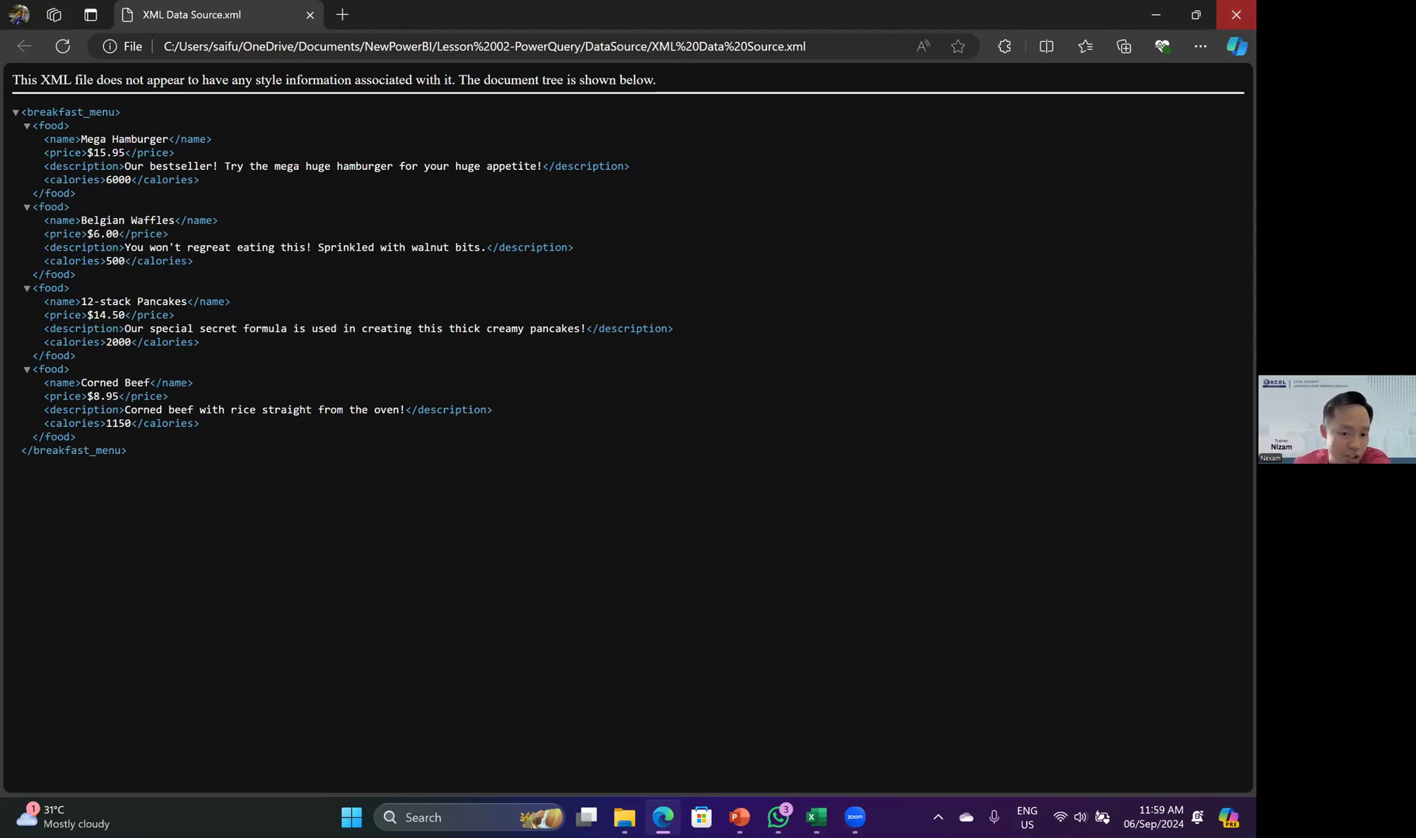
key(alt+Tab)
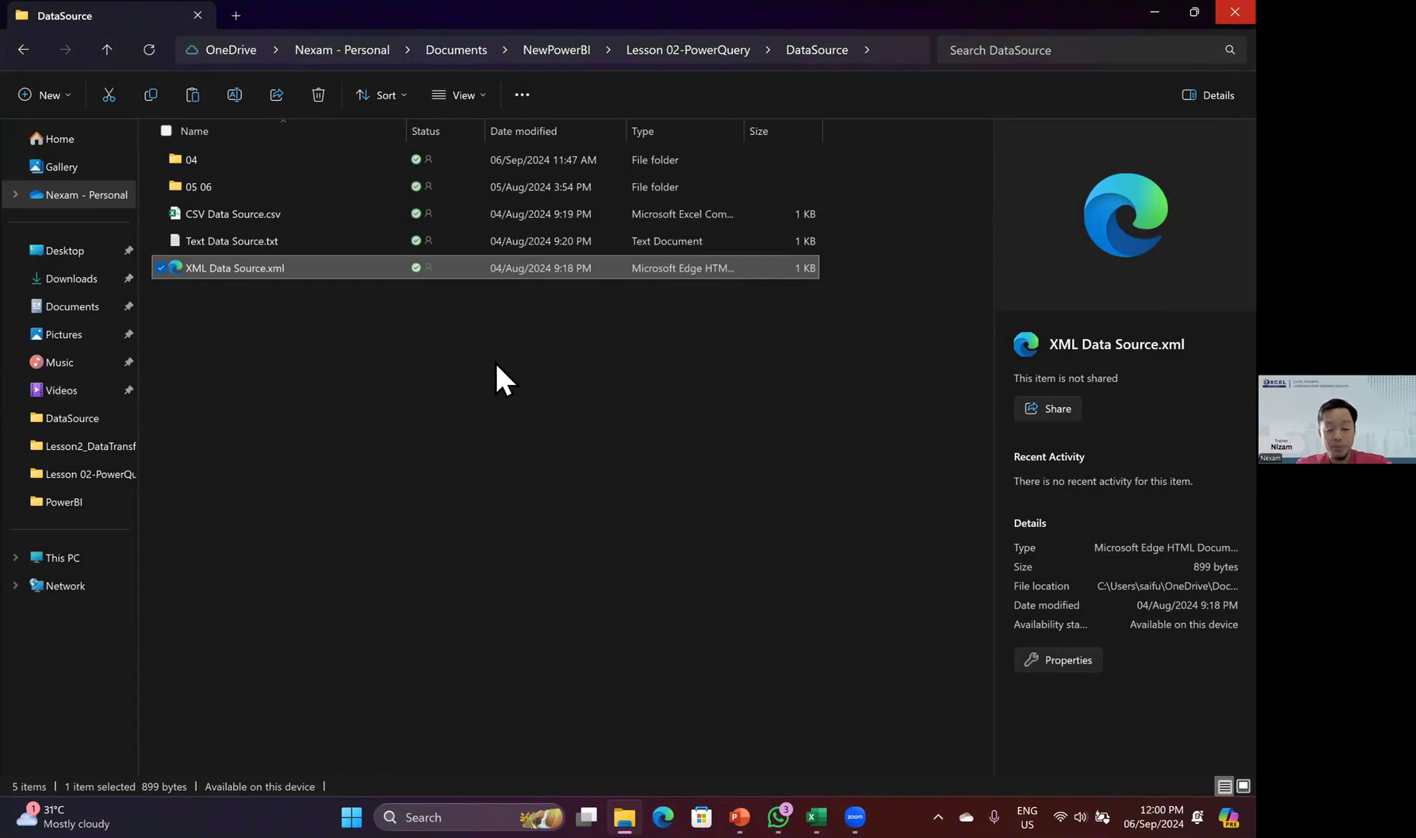
- Switch to Excel, preview the food table of XML Data Source.xml from the DataSource folder through an XML import, and close the preview without loading
click(815, 814)
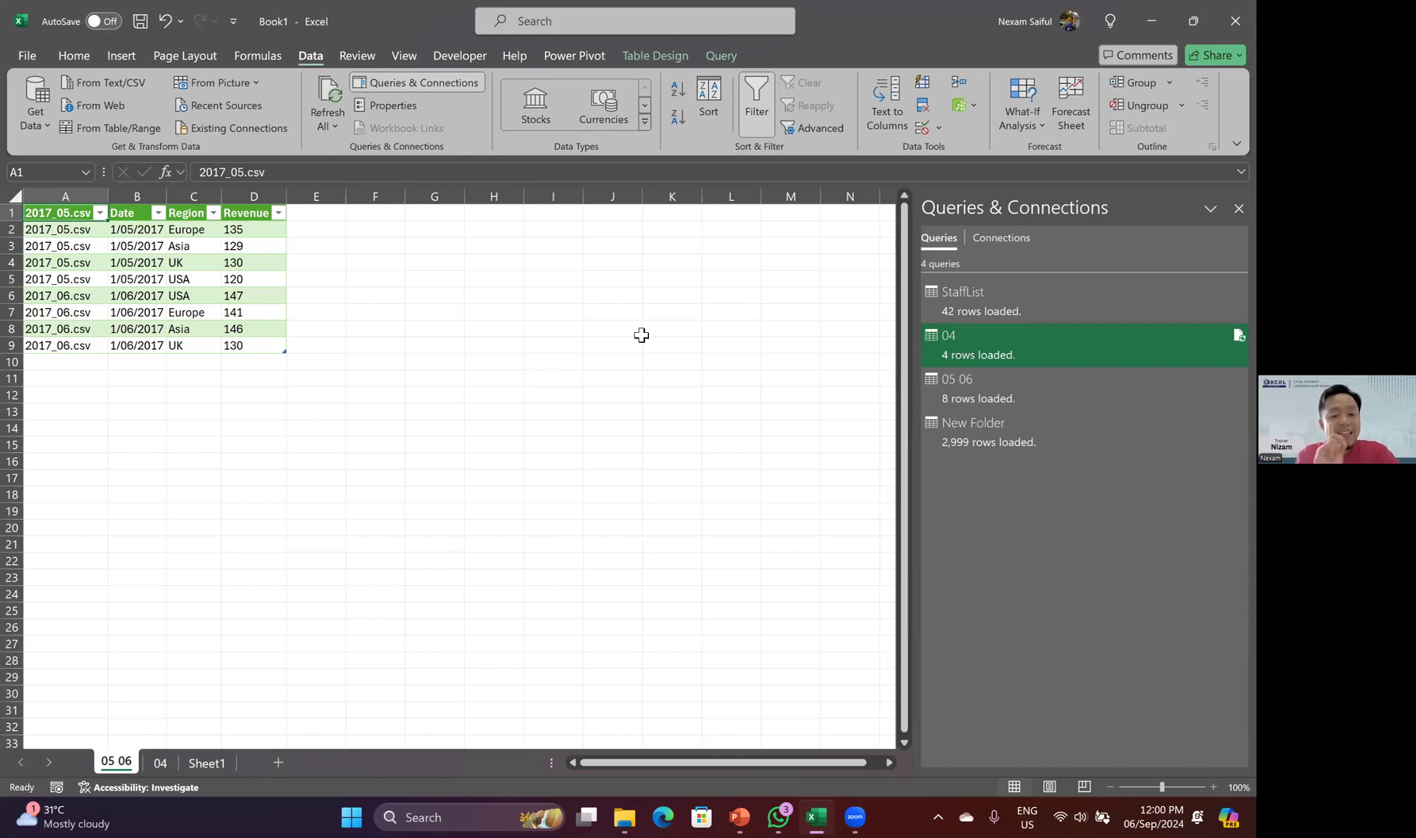
scroll(642, 334, right, 3)
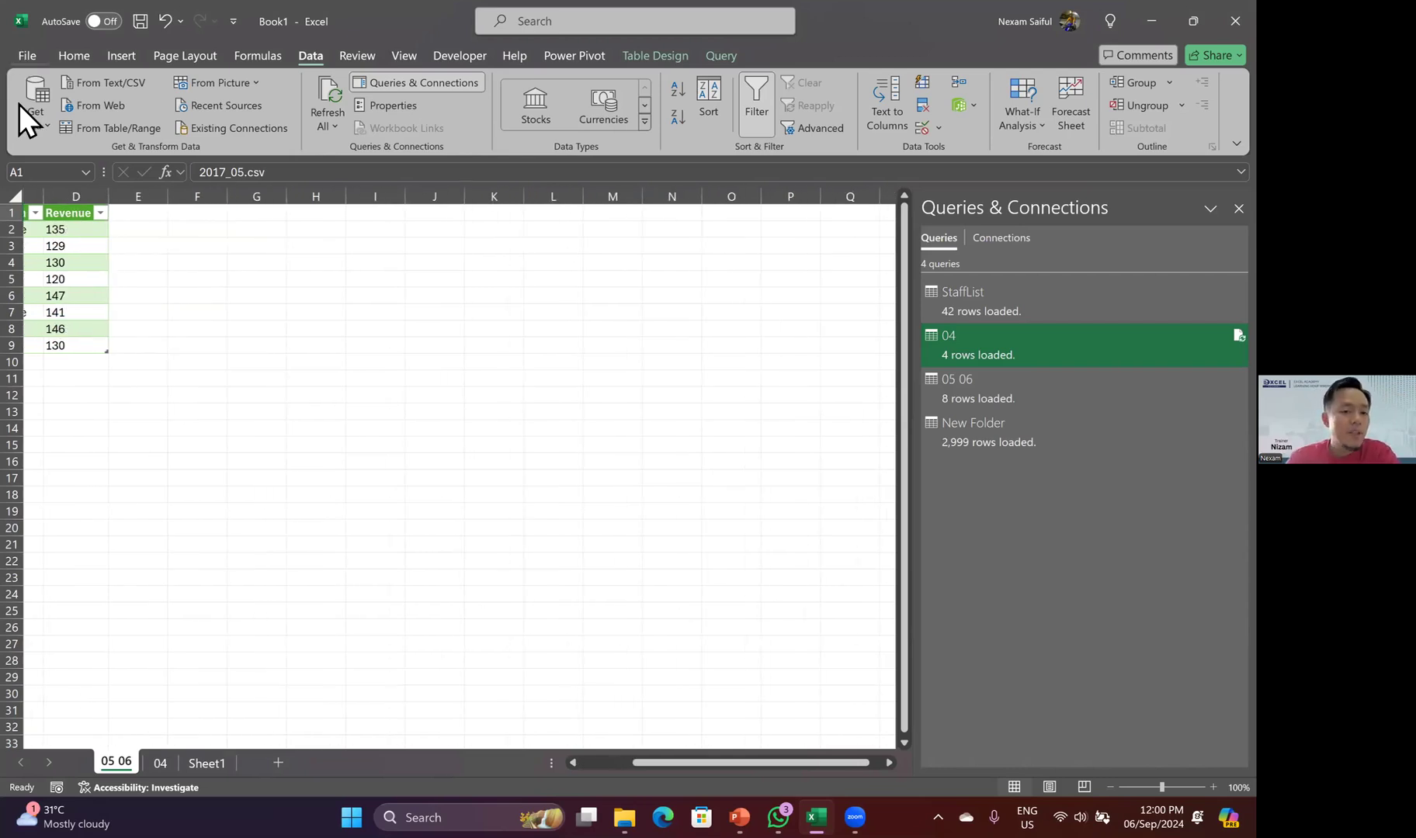
click(31, 123)
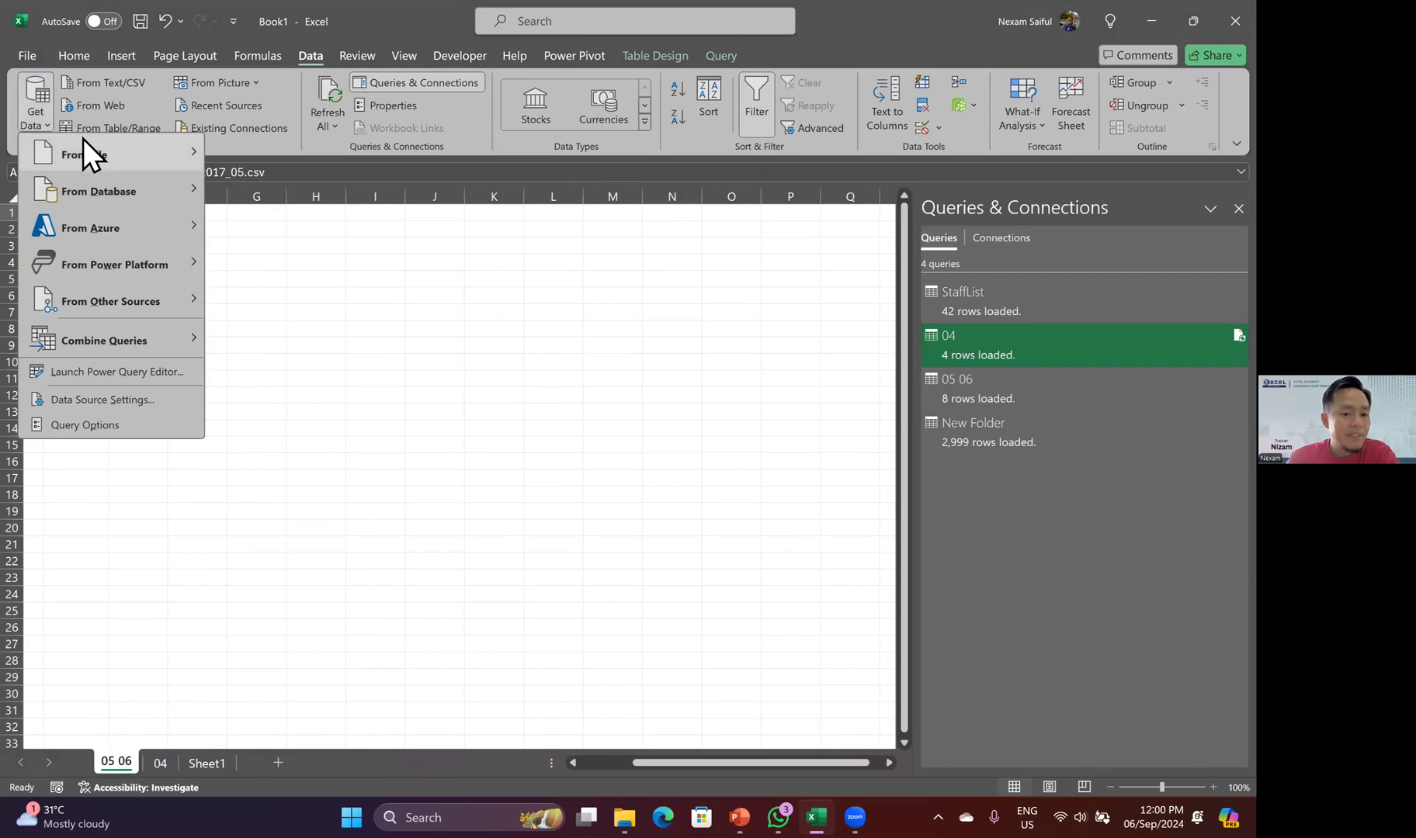
mouse_move(83, 149)
click(272, 230)
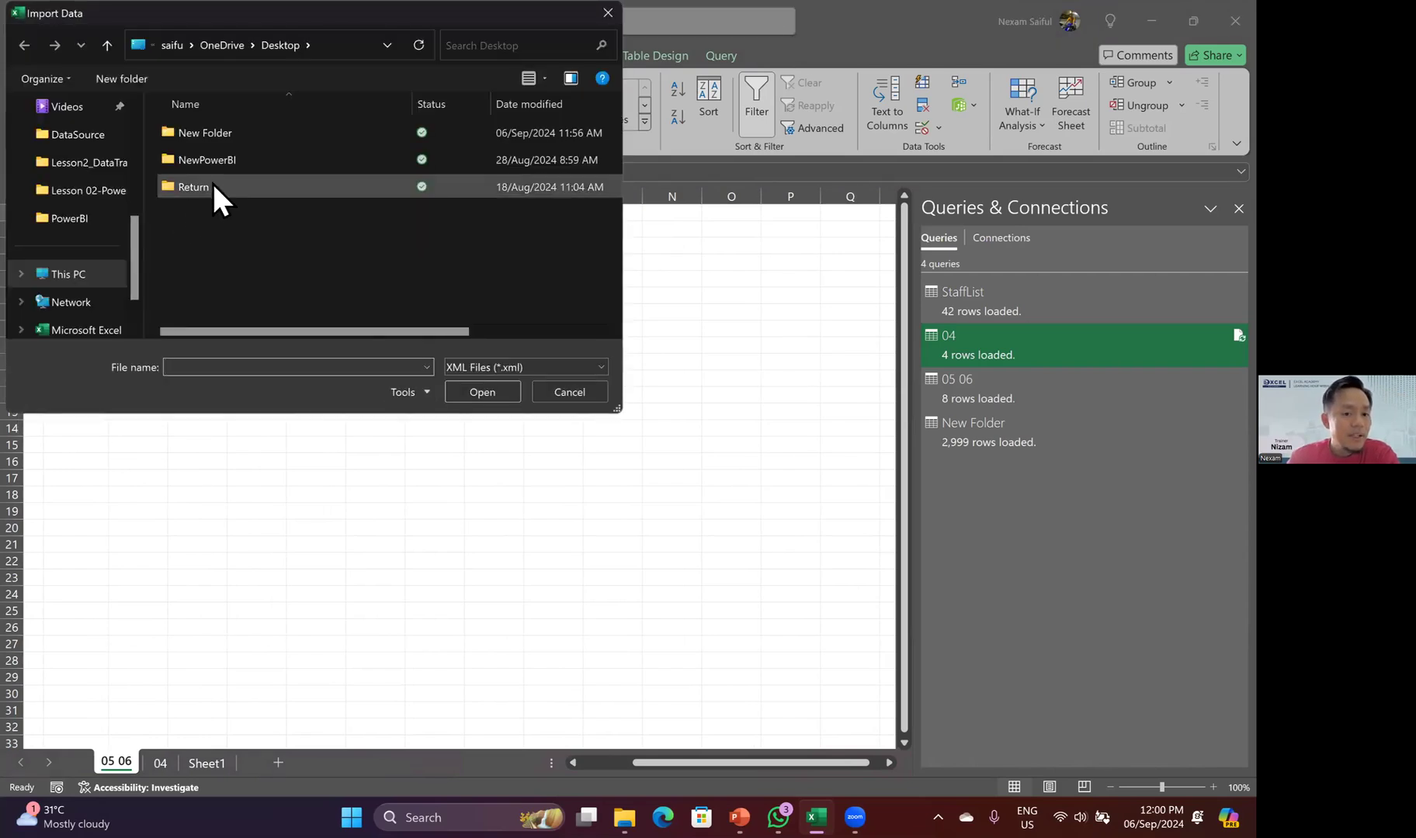
click(100, 200)
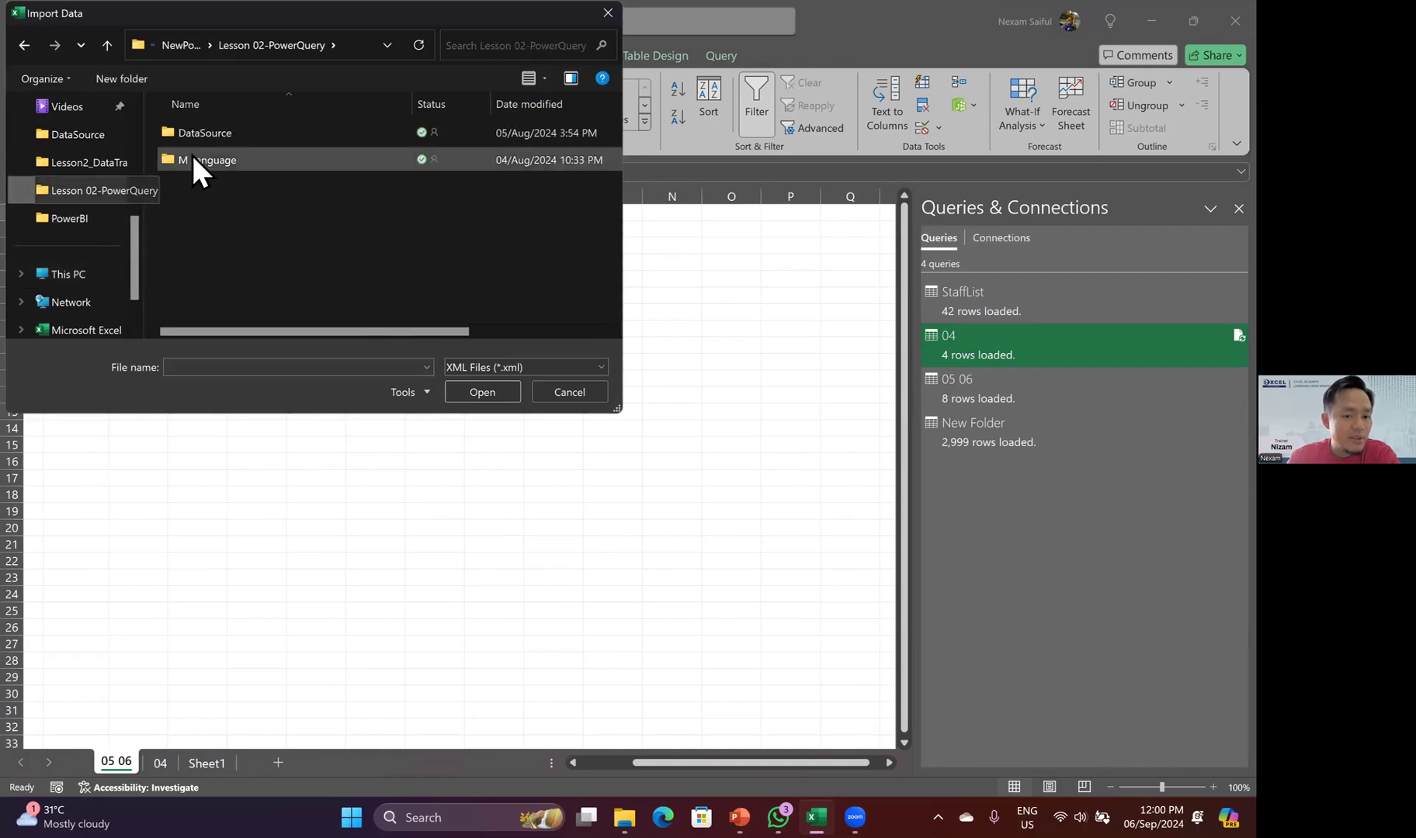
double_click(204, 135)
click(214, 190)
click(476, 395)
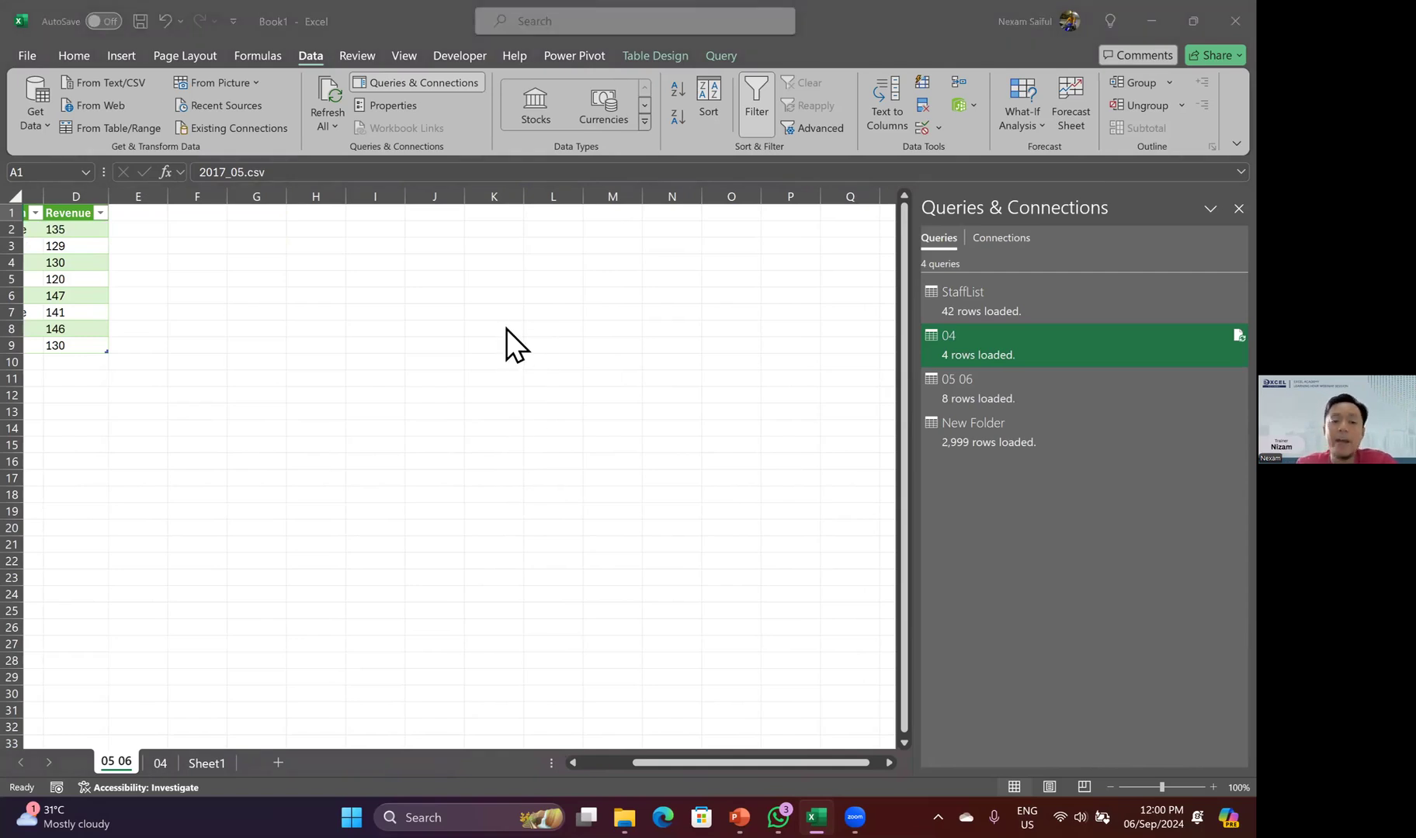
click(391, 262)
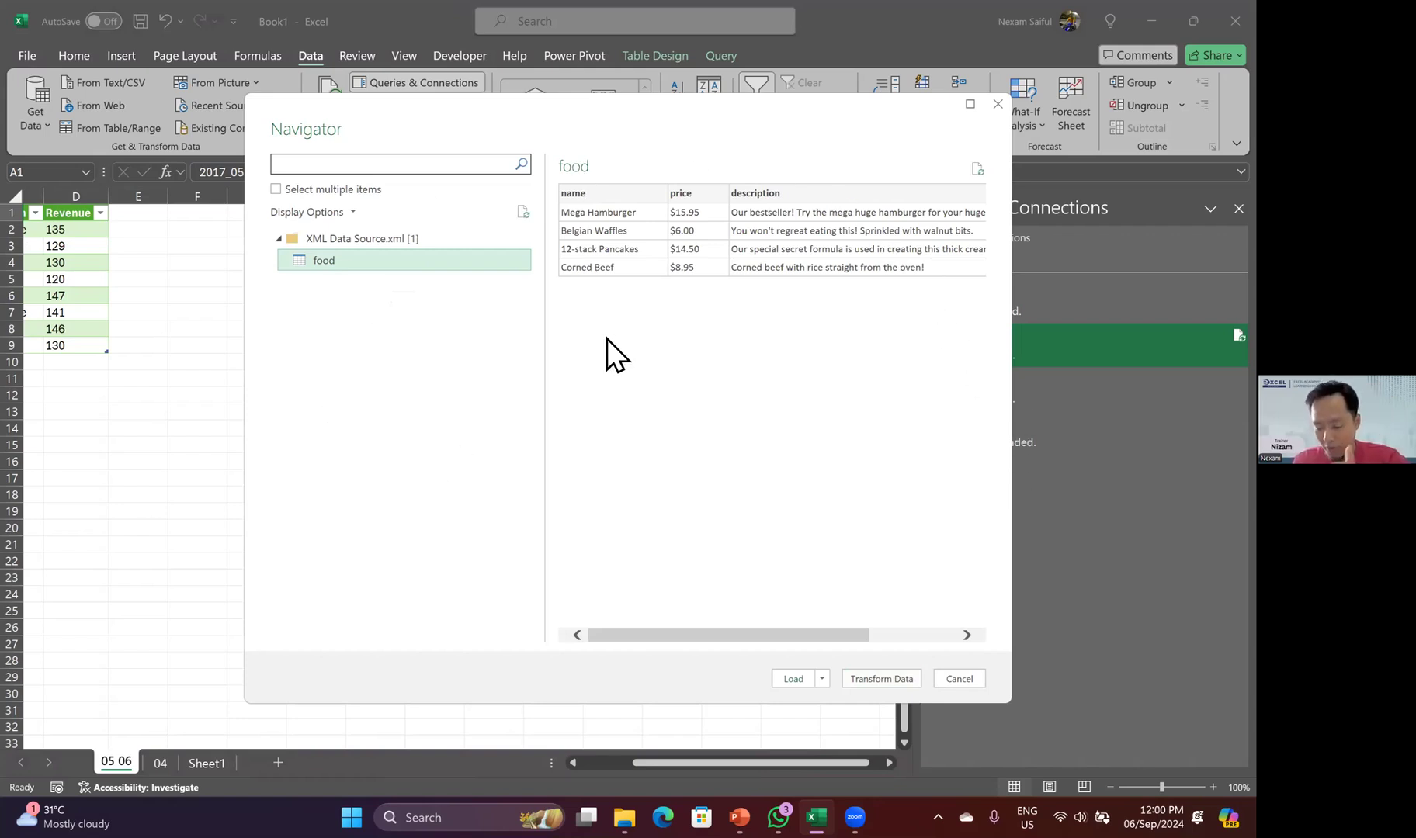
click(998, 104)
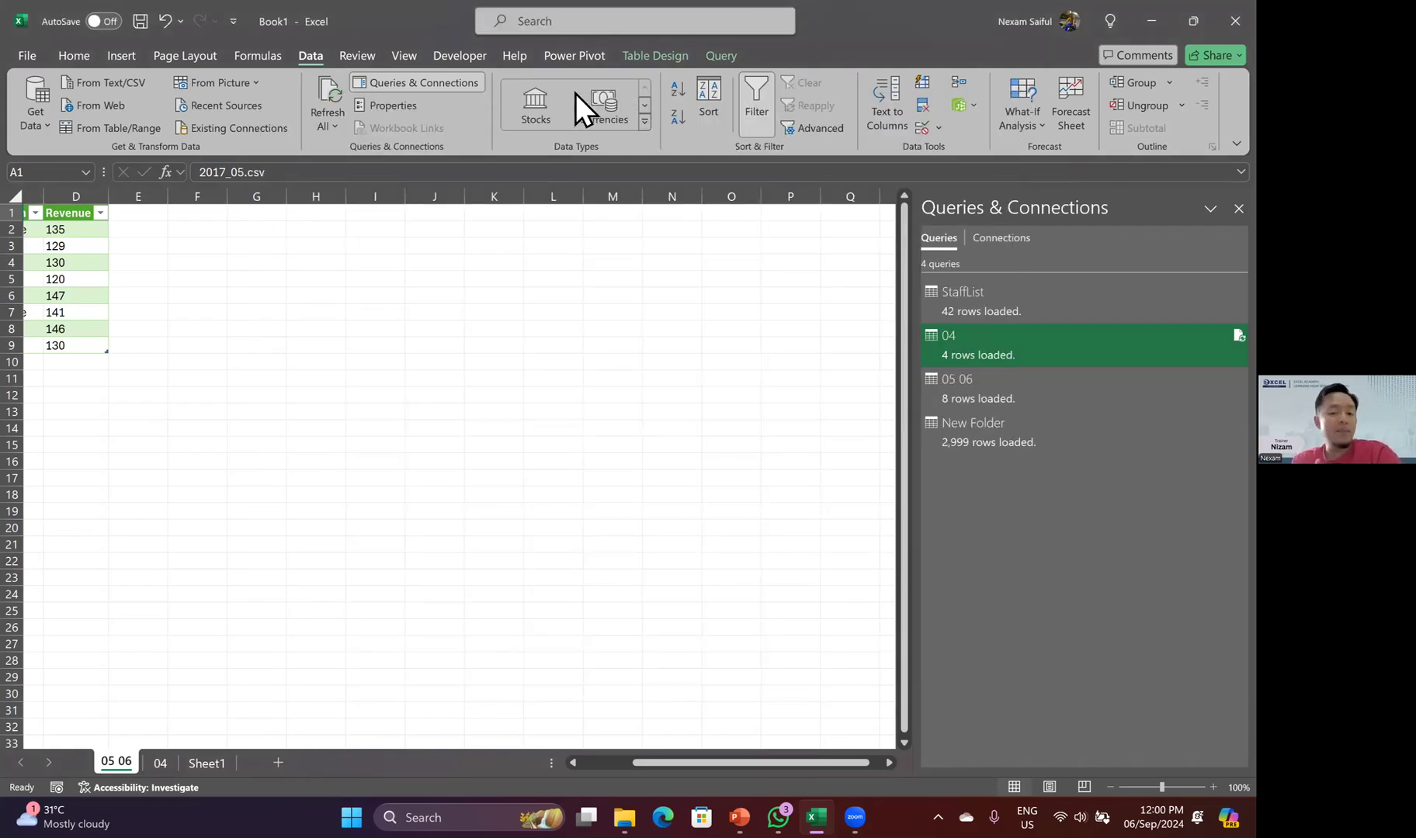